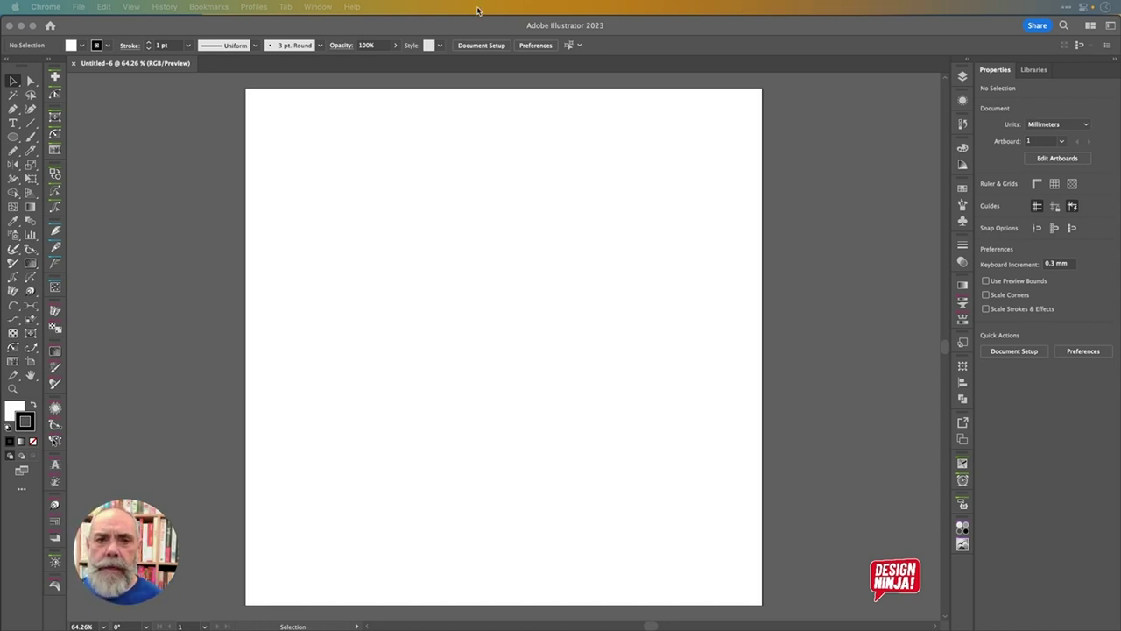
Draw a circle about 302 mm in diameter from the centre of the artboard with the Ellipse tool
left_click(787, 29)
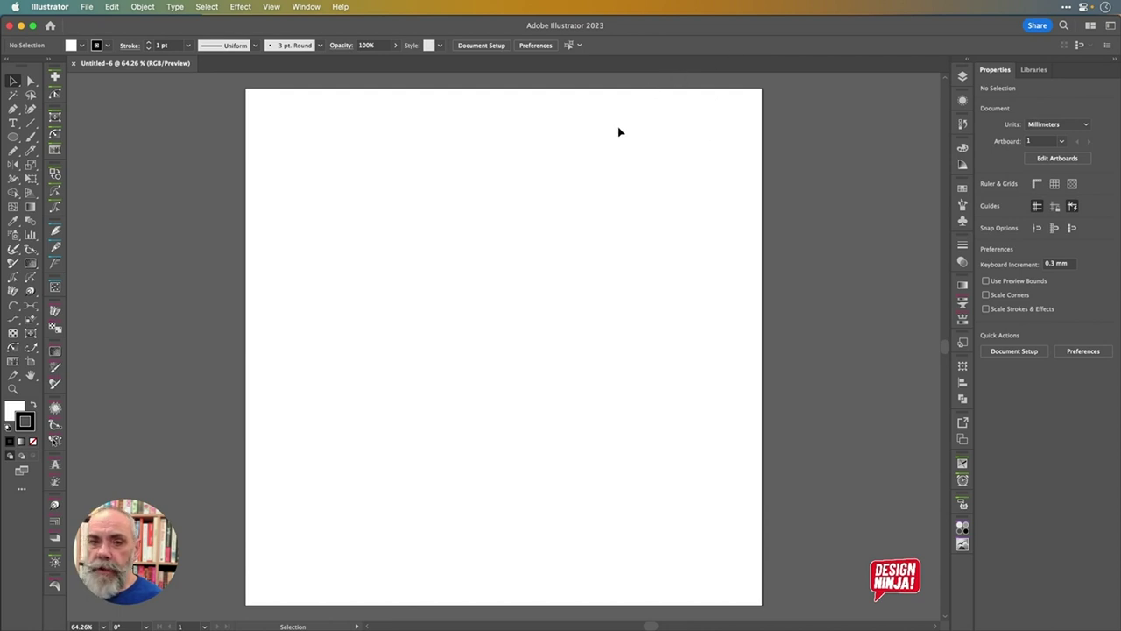
scroll(619, 131, "down", 1)
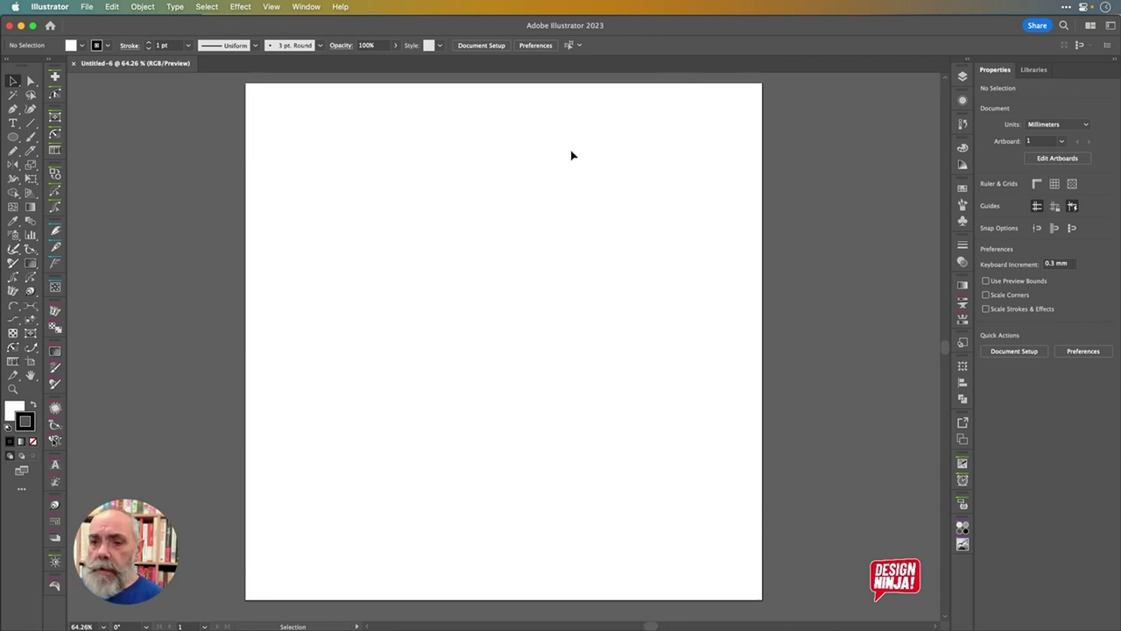
left_click(13, 136)
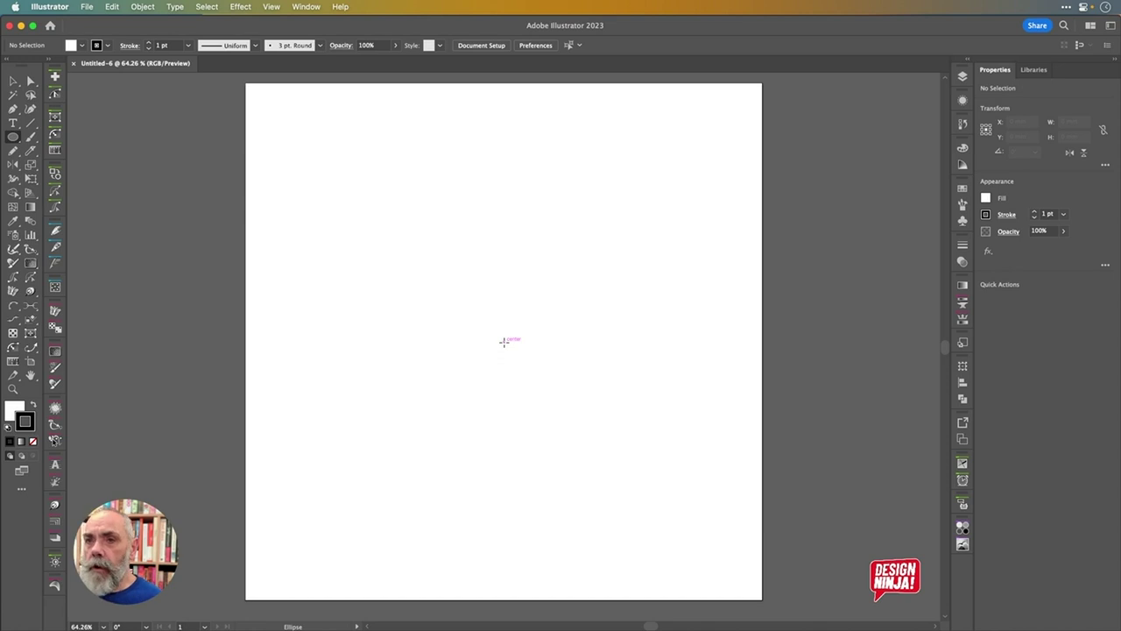
mouse_move(503, 342)
left_mouse_down()
mouse_move(546, 393)
mouse_move(691, 476)
mouse_move(721, 508)
mouse_move(709, 500)
left_mouse_up()
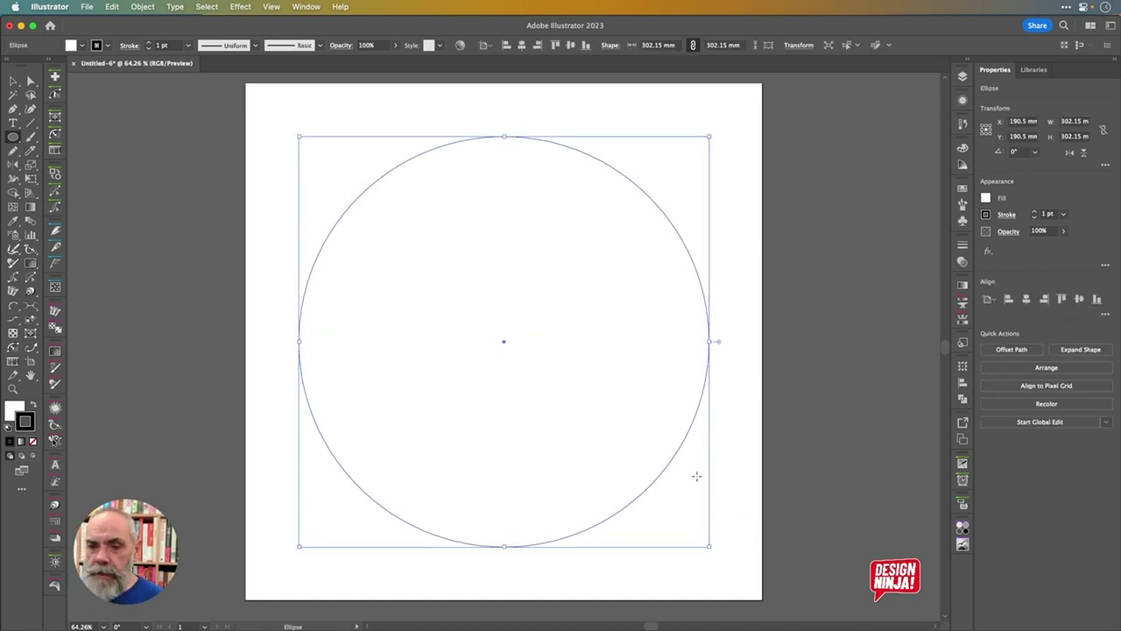
Try to draw a ready-made heart from the circle's centre with the Dynamic Shapes tool, and undo it
double_click(56, 119)
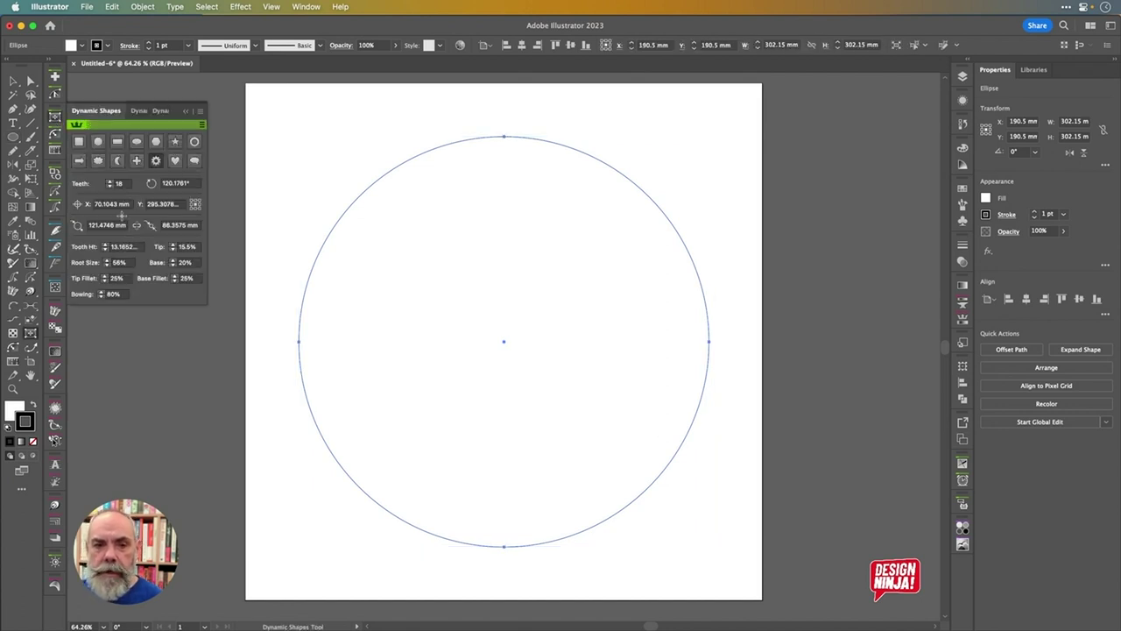
left_click(175, 161)
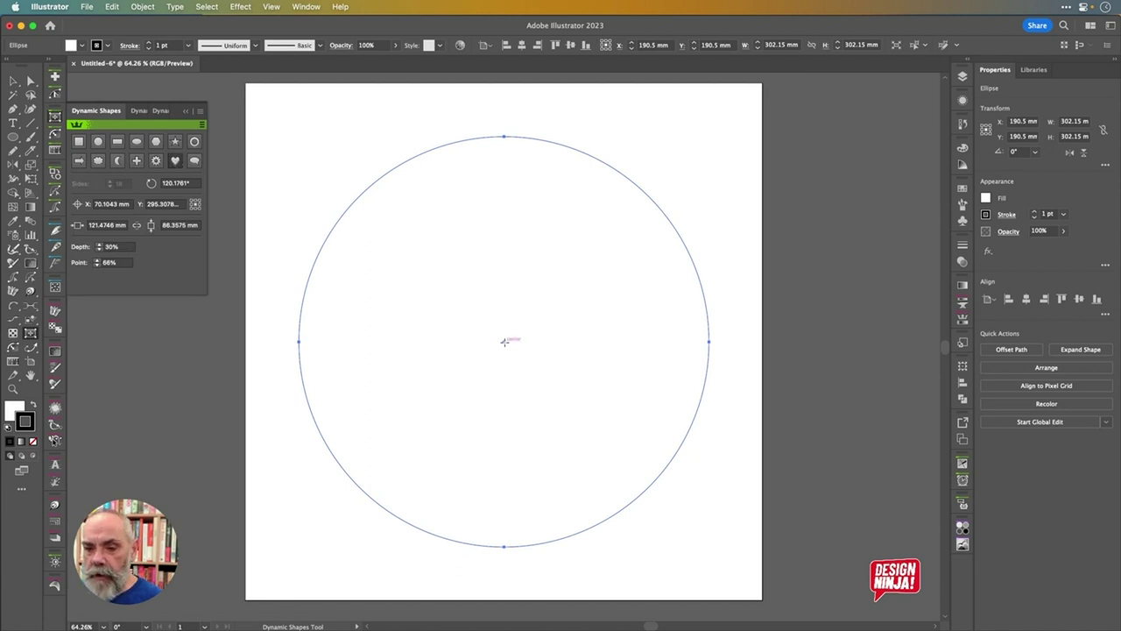
mouse_move(504, 342)
left_mouse_down()
mouse_move(536, 379)
mouse_move(593, 383)
mouse_move(499, 217)
mouse_move(503, 155)
mouse_move(496, 237)
mouse_move(503, 252)
mouse_move(512, 242)
mouse_move(504, 222)
mouse_move(533, 154)
left_mouse_up()
key("ctrl+z")
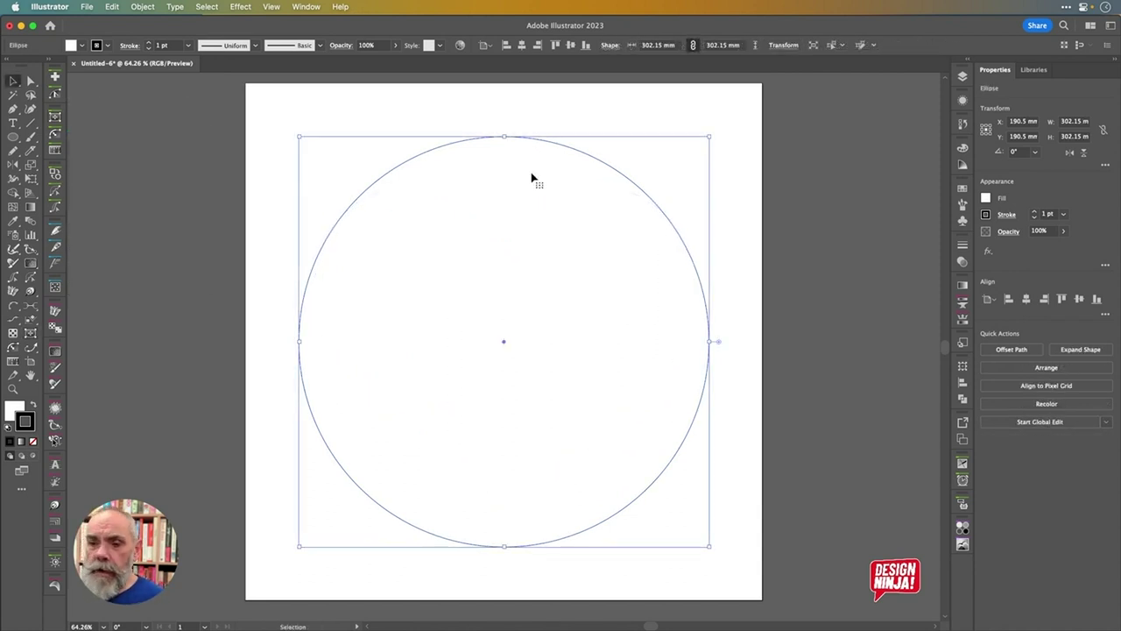
Nudge the circle straight up until its centre is at Y 179.7 mm
key("Up")
key("Up")
key("Up")
key("Up")
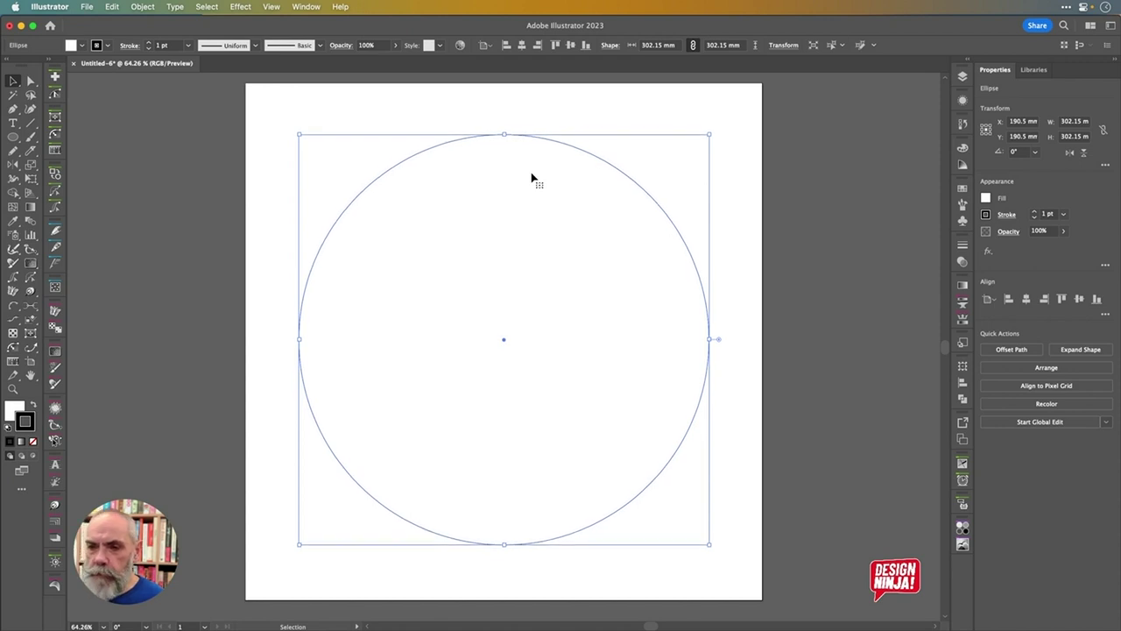
key("Up")
key("Up")
key("Up")
key("Up")
key("Up")
key("Up")
key("Up")
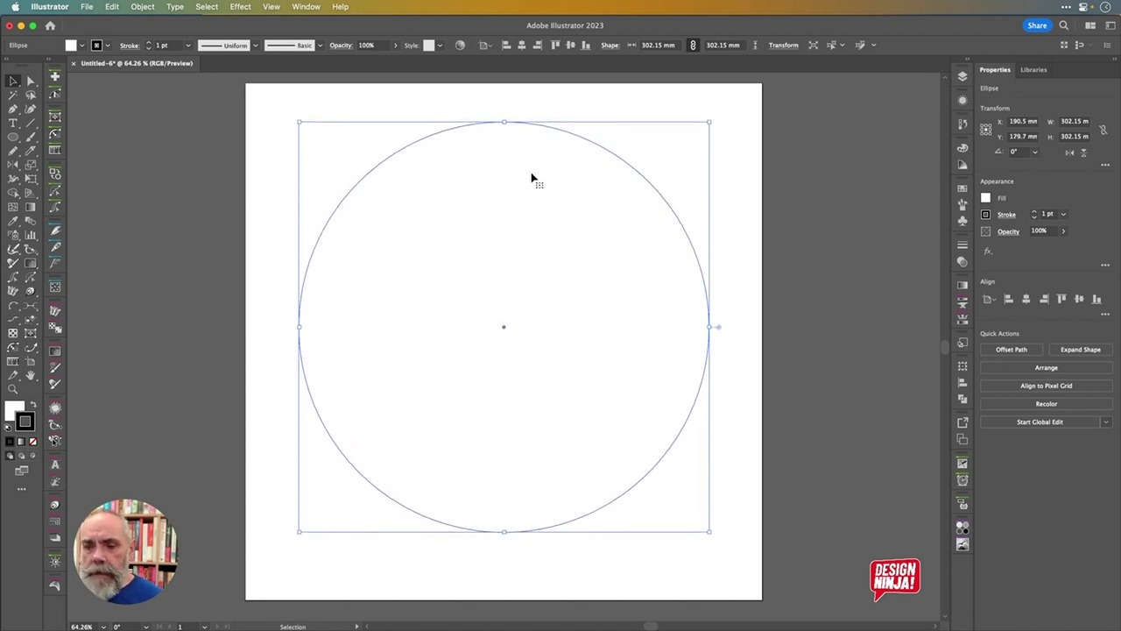
Select only the circle's top and bottom anchor points and nudge them down together to Y 198.9 mm
key("a")
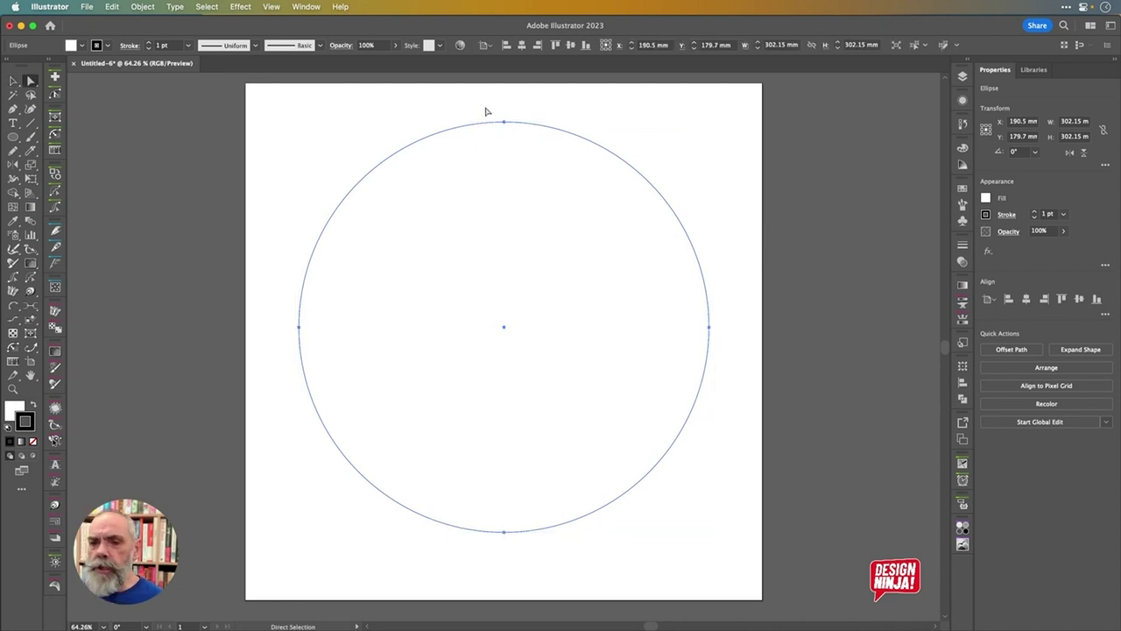
left_click_drag(487, 111, 532, 558)
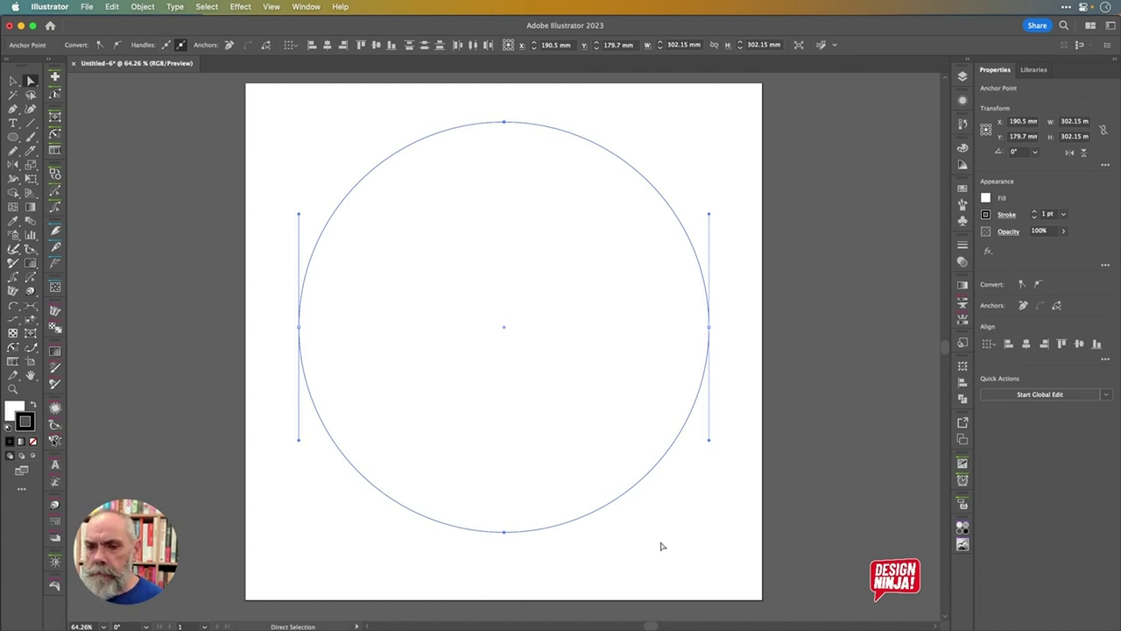
key("Down")
key("Down")
key("Down")
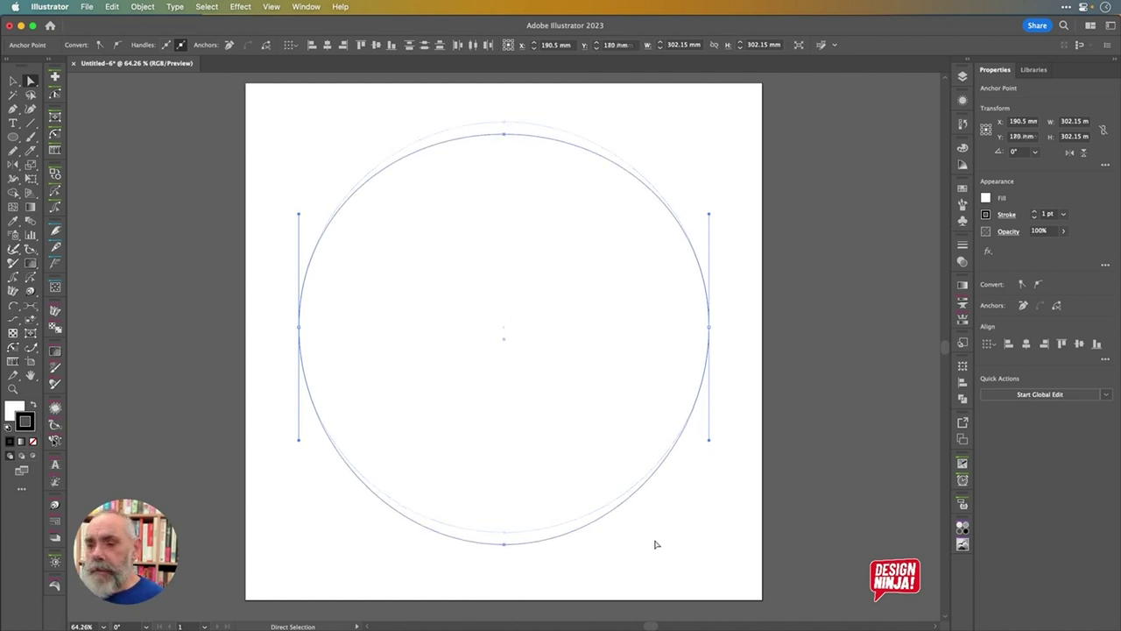
key("Down")
key("Down")
key("Down")
key("Down")
key("Down")
key("Down")
key("Down")
key("Down")
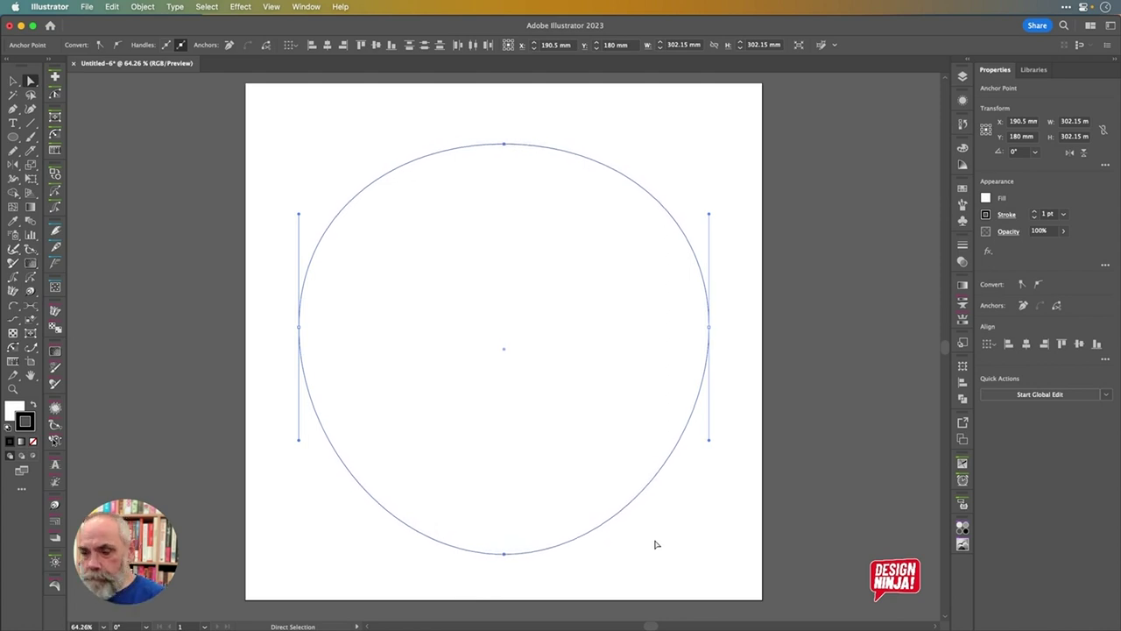
key("Down")
key("Down")
key("Down")
key("Down")
key("Down")
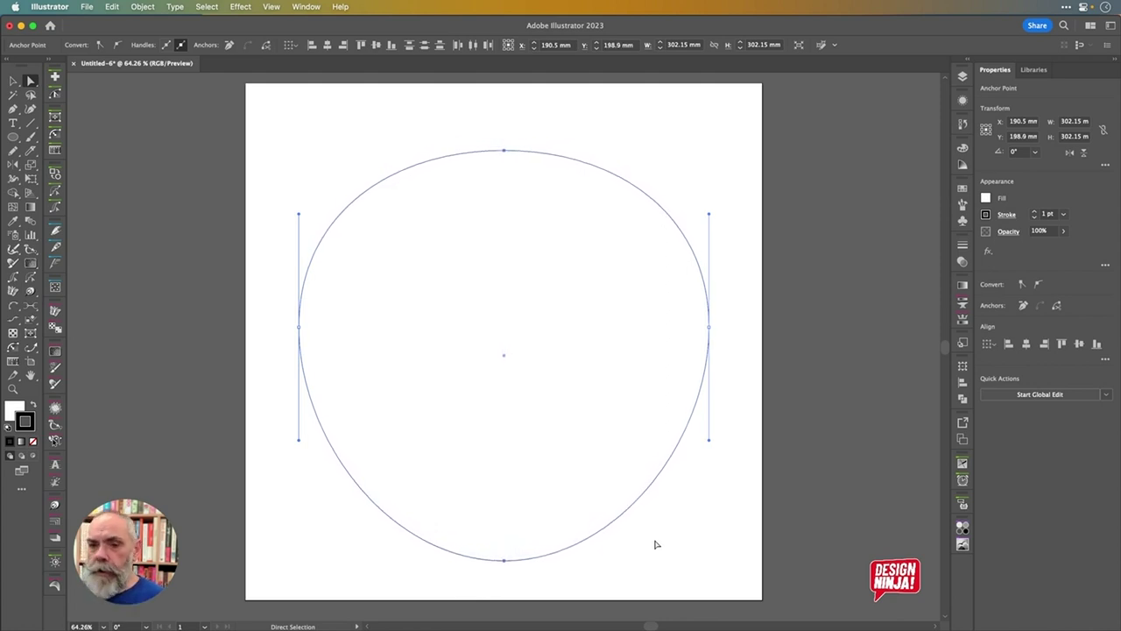
Convert the shape's bottom anchor point to a corner
left_click(506, 562)
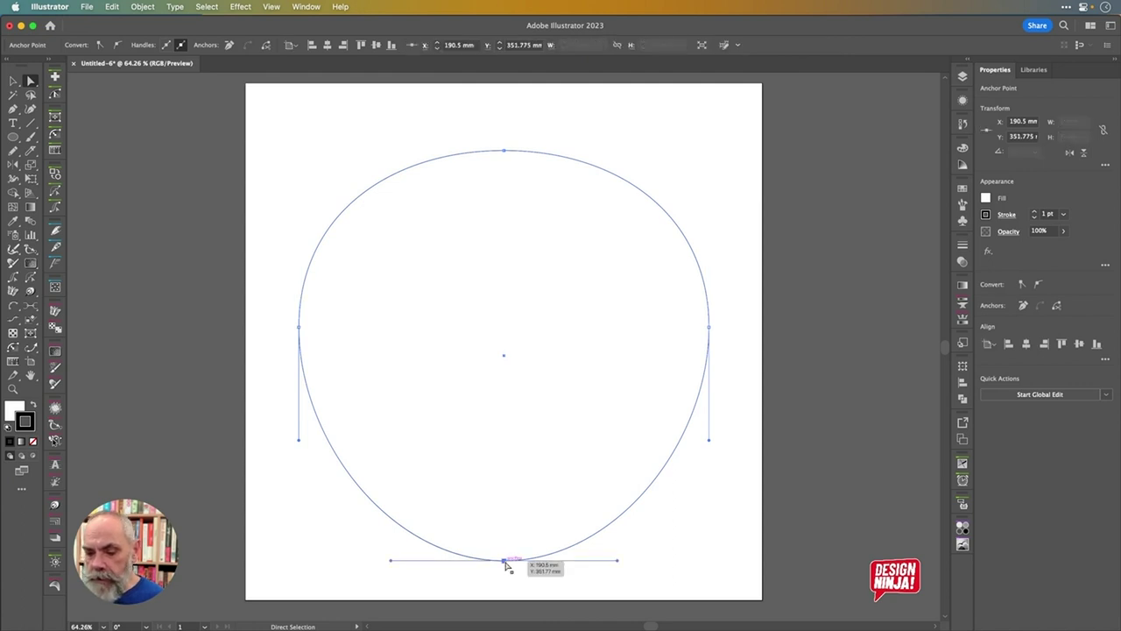
left_click(1021, 284)
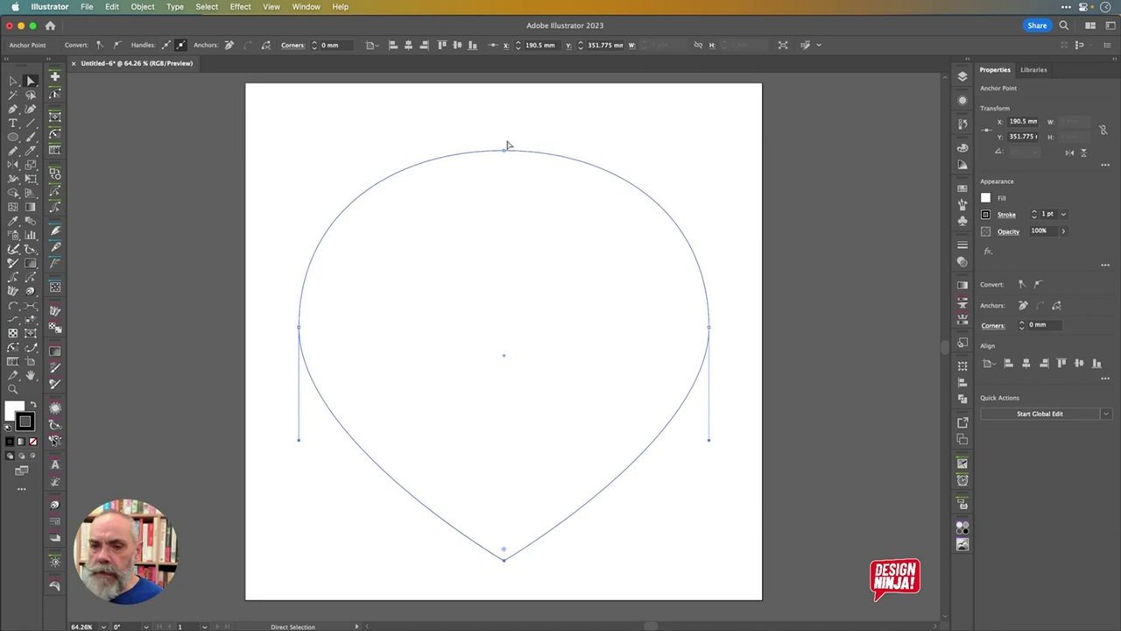
Angle the top anchor point's left handle upward independently of its right handle
left_click(505, 153)
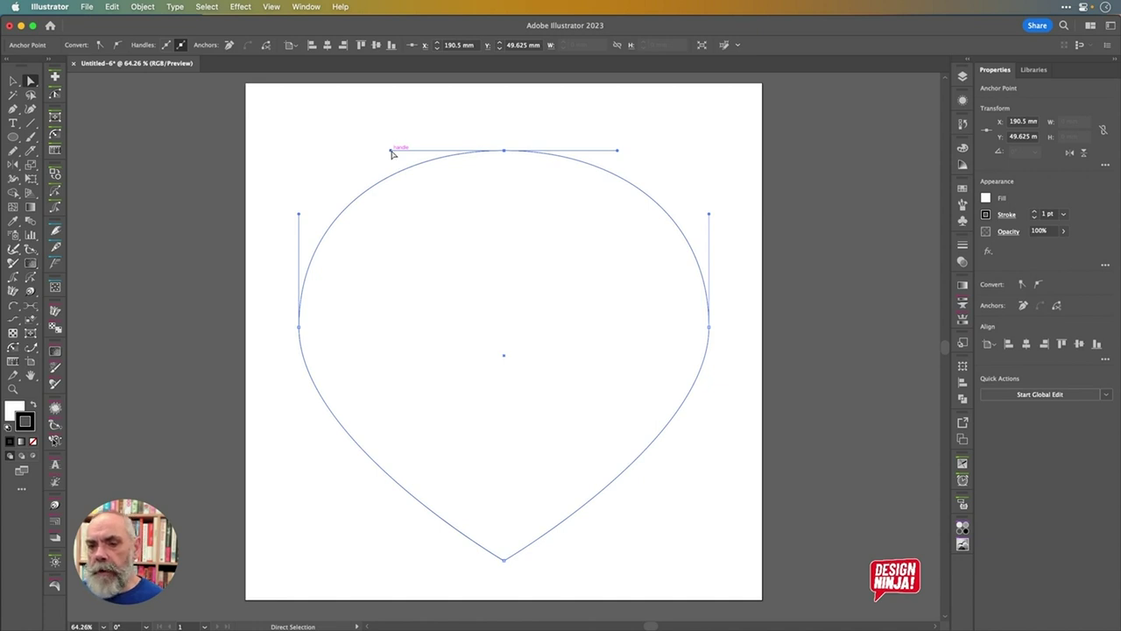
left_click_drag(392, 153, 406, 115)
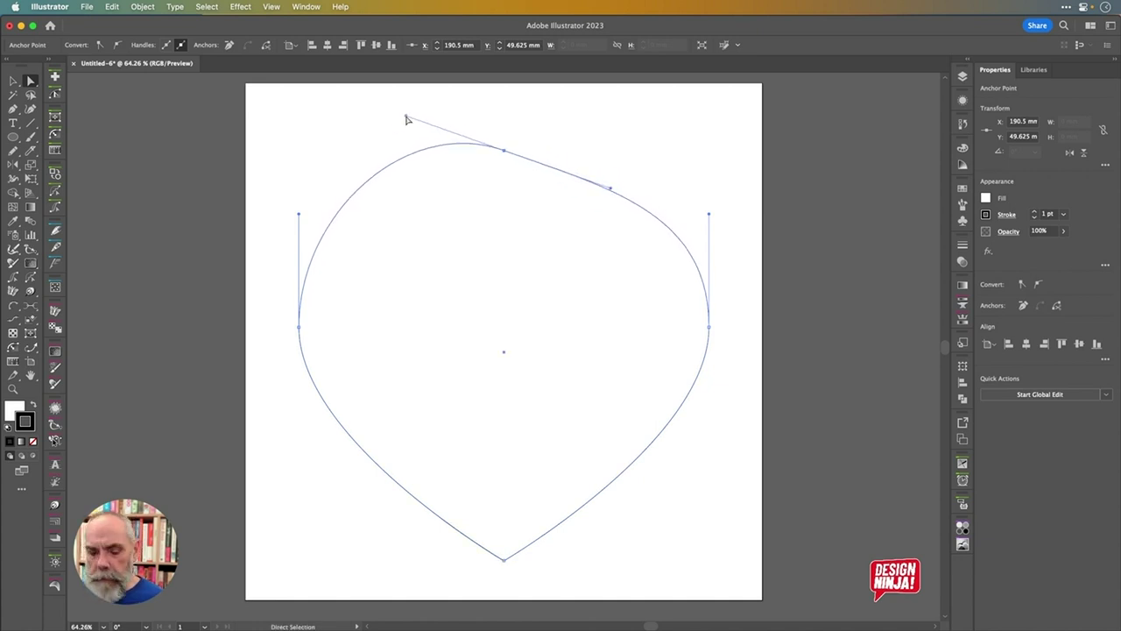
key("super+z")
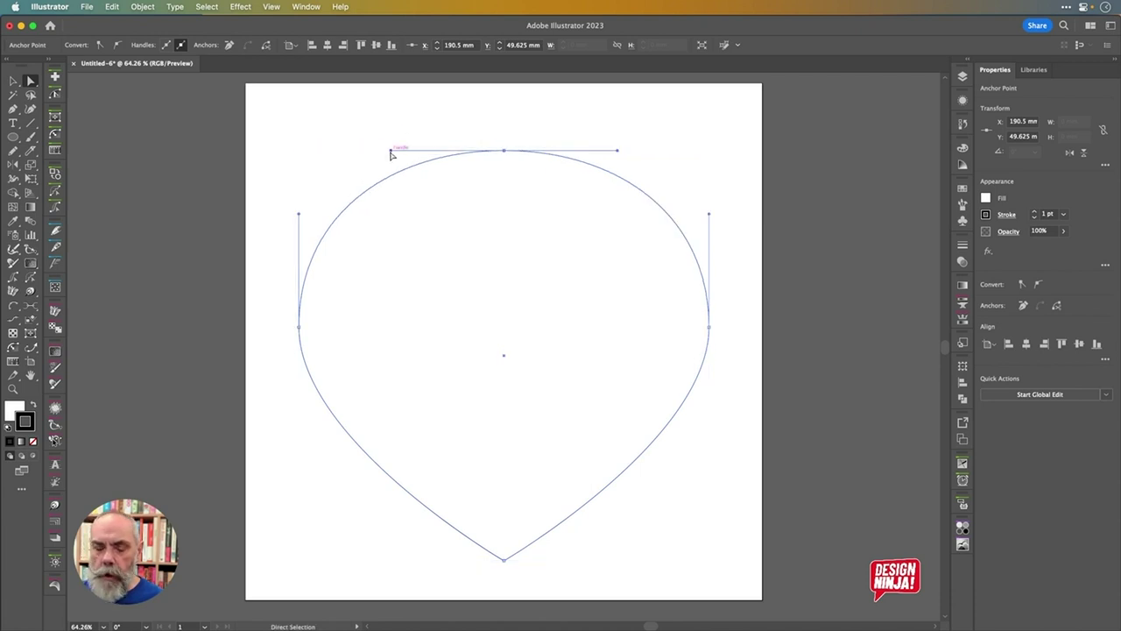
left_click_drag(391, 153, 410, 109)
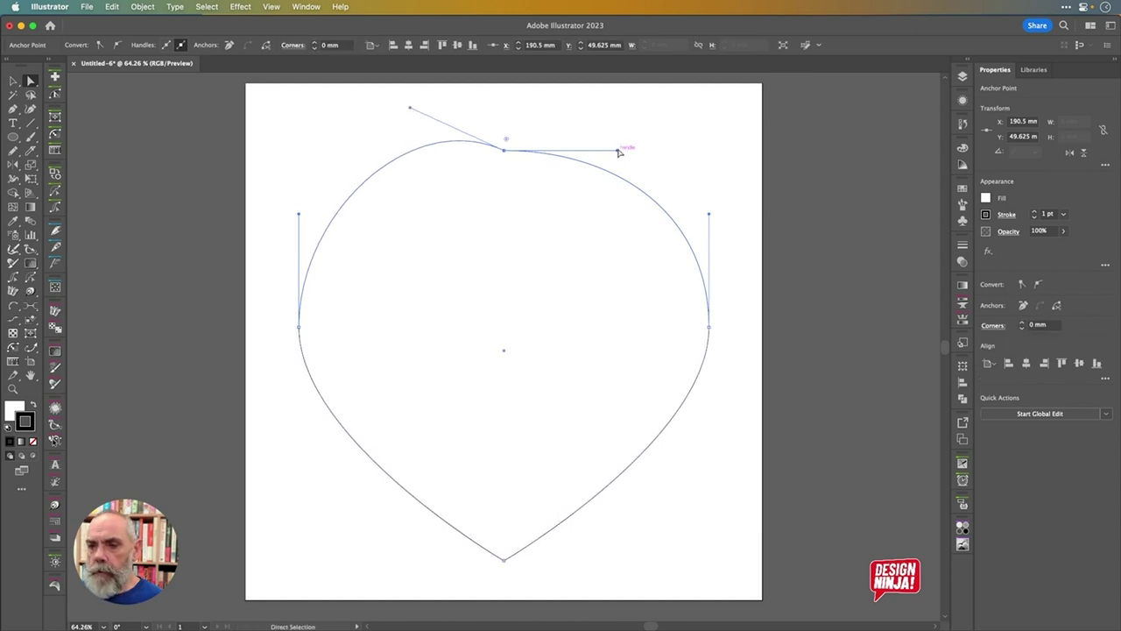
Try to raise the top anchor's right handle, move the anchor down to about Y 86 mm and steepen its left handle
left_click_drag(618, 153, 609, 108)
left_click(506, 153)
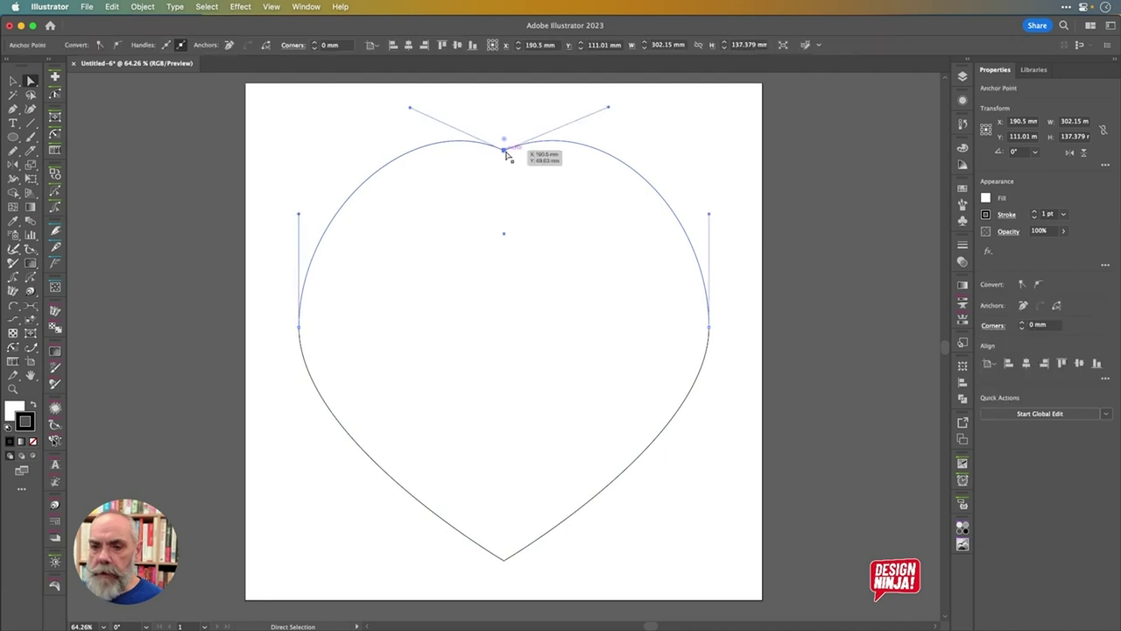
left_click_drag(506, 152, 504, 201)
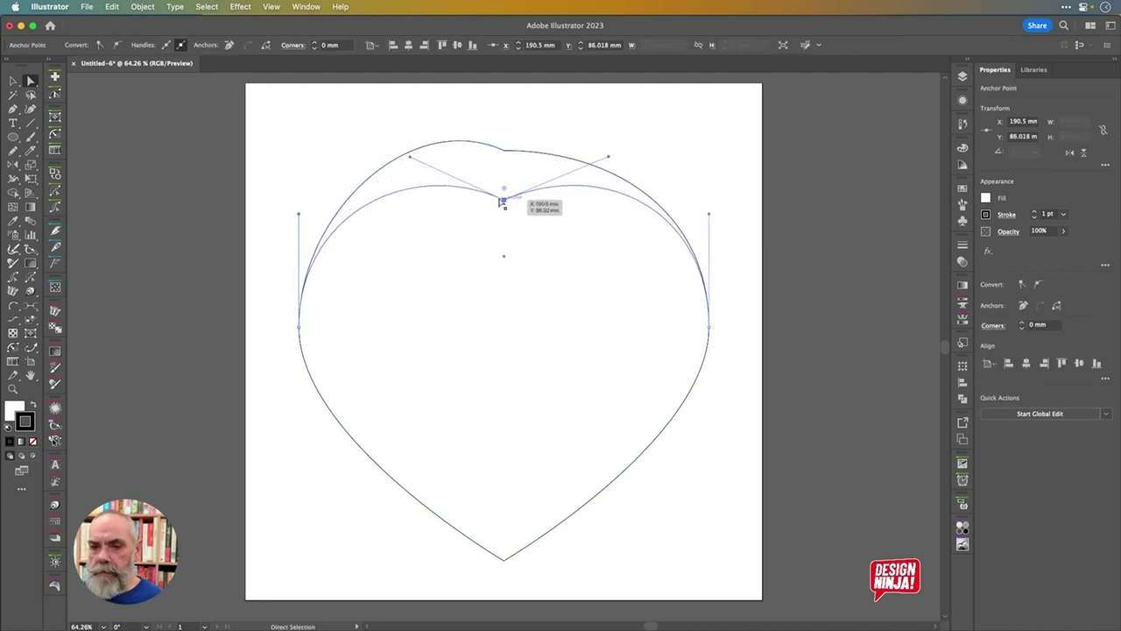
left_click_drag(412, 158, 417, 132)
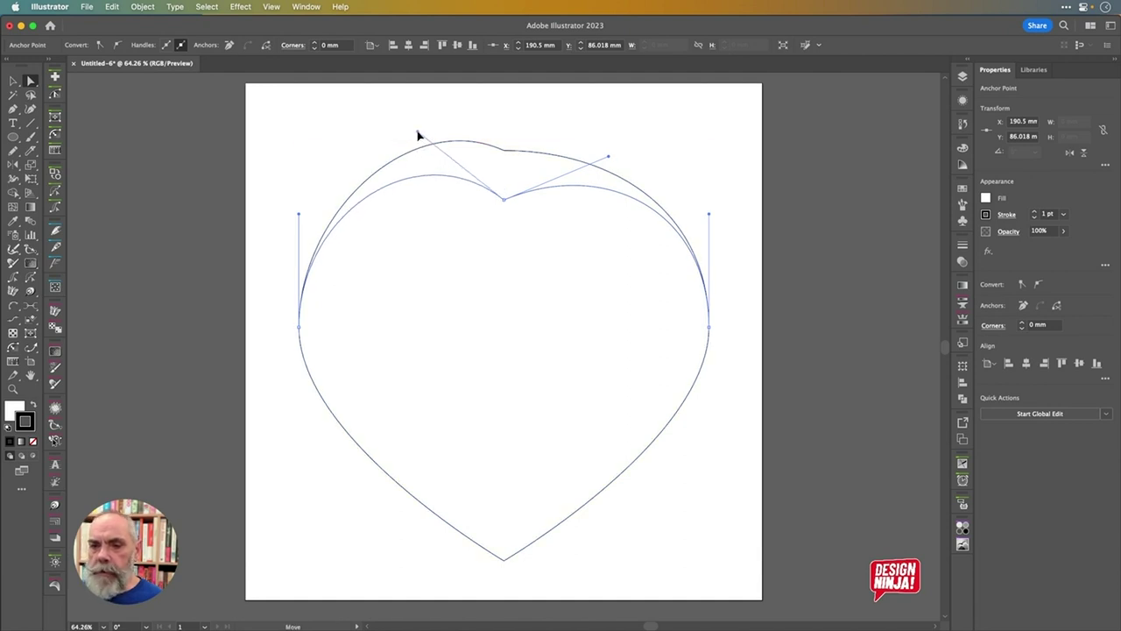
Try to delete the stray outer outline above the heart's lobes
left_click(601, 131)
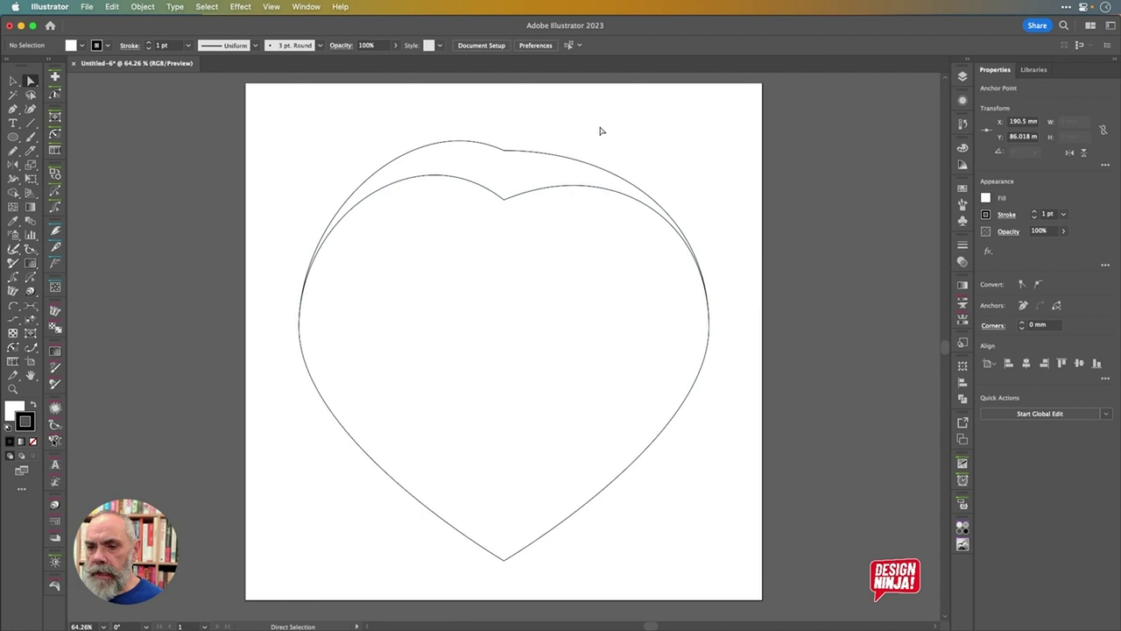
left_click(578, 188)
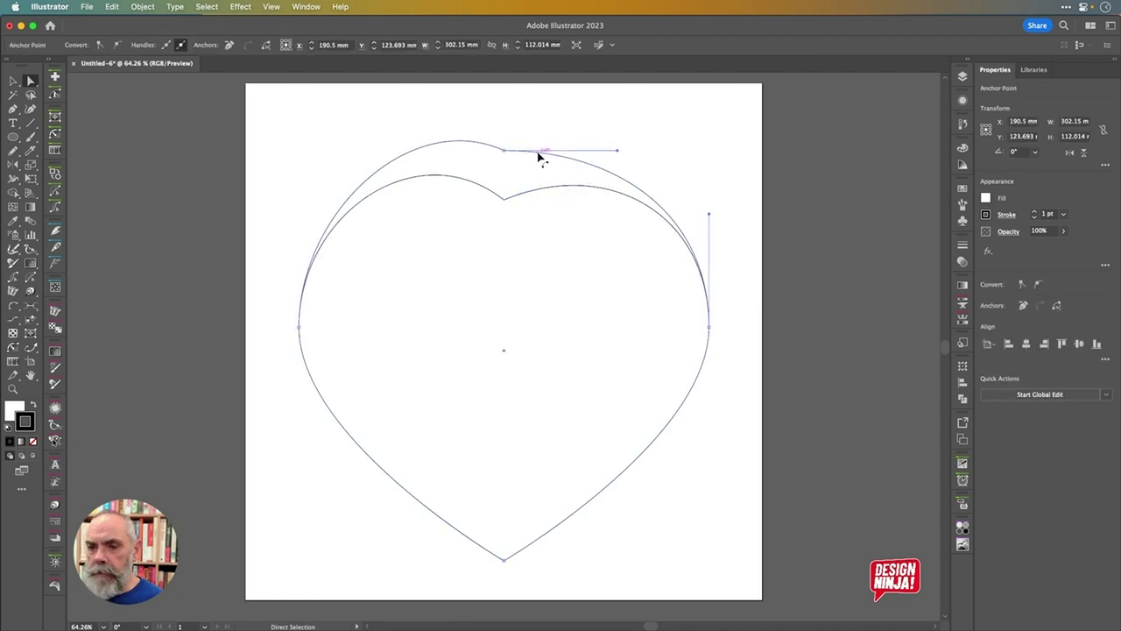
left_click(541, 158)
key("Delete")
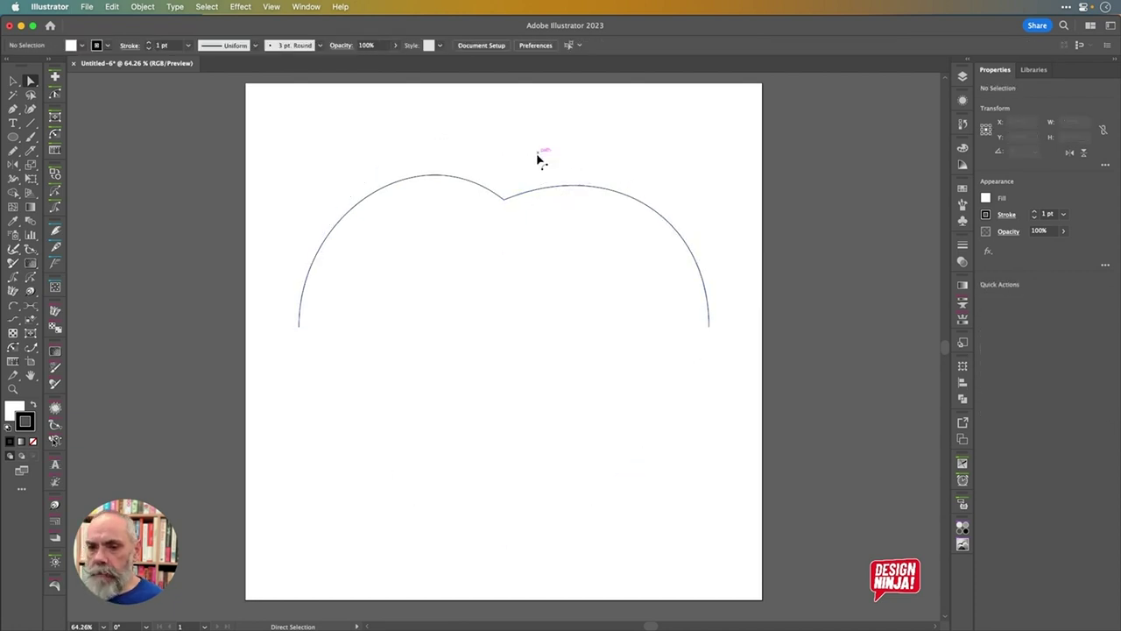
Undo the outline deletions, the top anchor's move and the right handle's change
key("a")
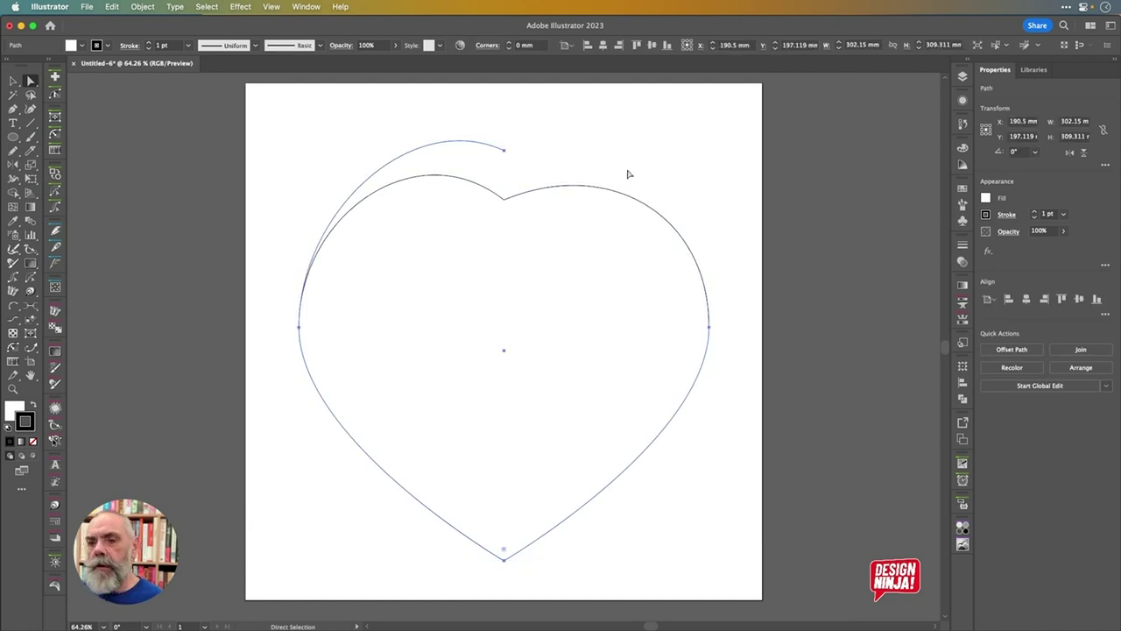
key("super+z")
key("super+z")
key("super+z")
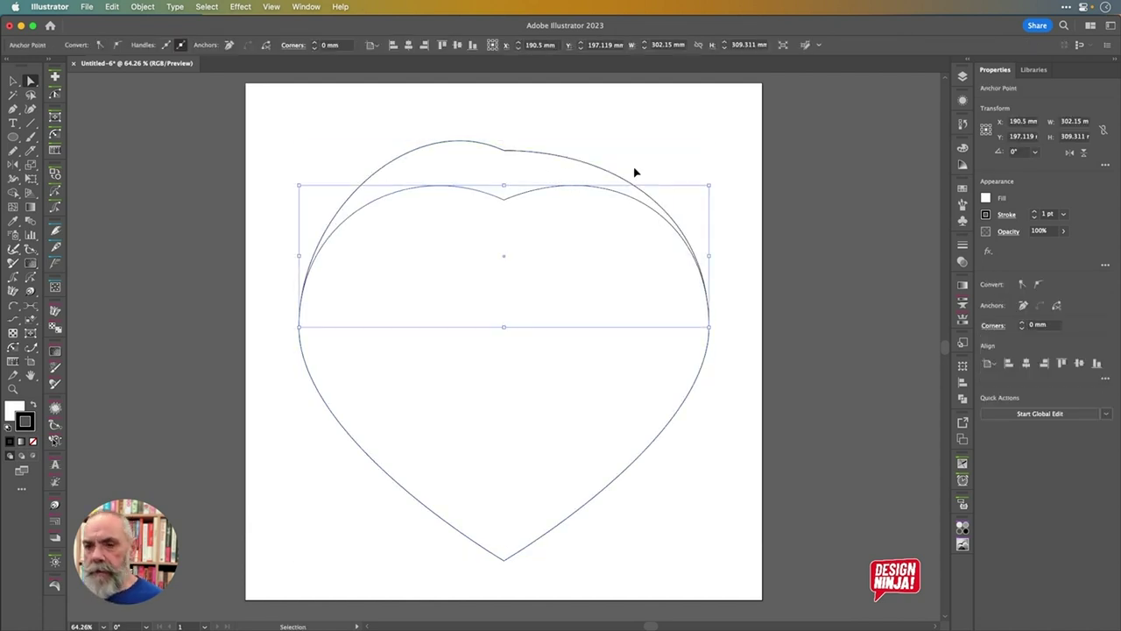
key("super+z")
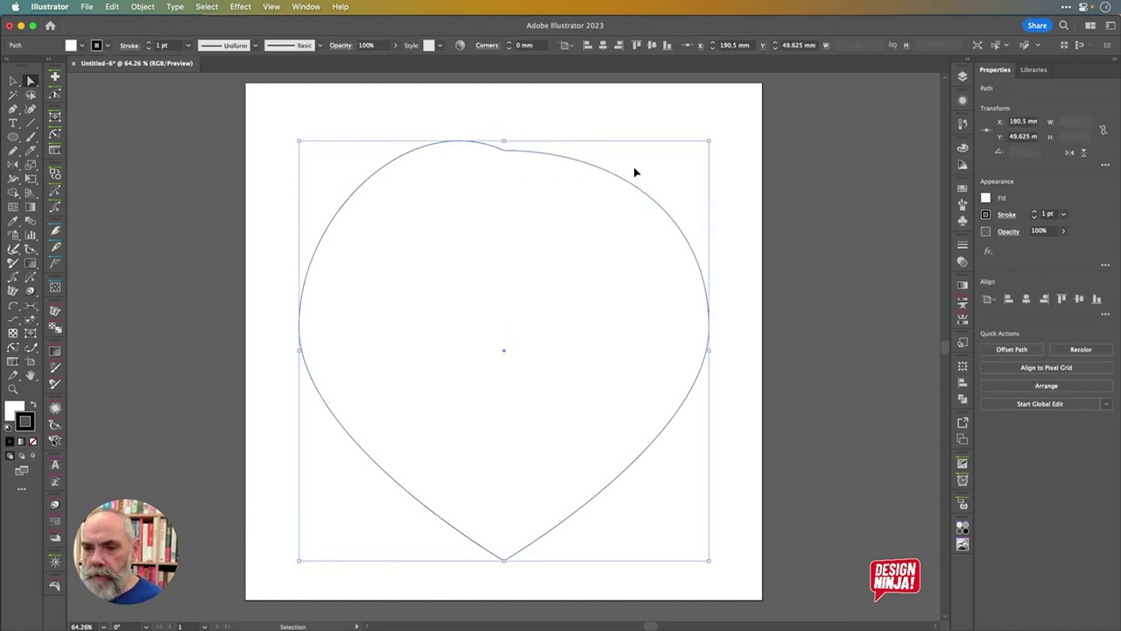
Angle the top anchor point's right handle upward independently to mirror the left handle
key("a")
left_click(504, 151)
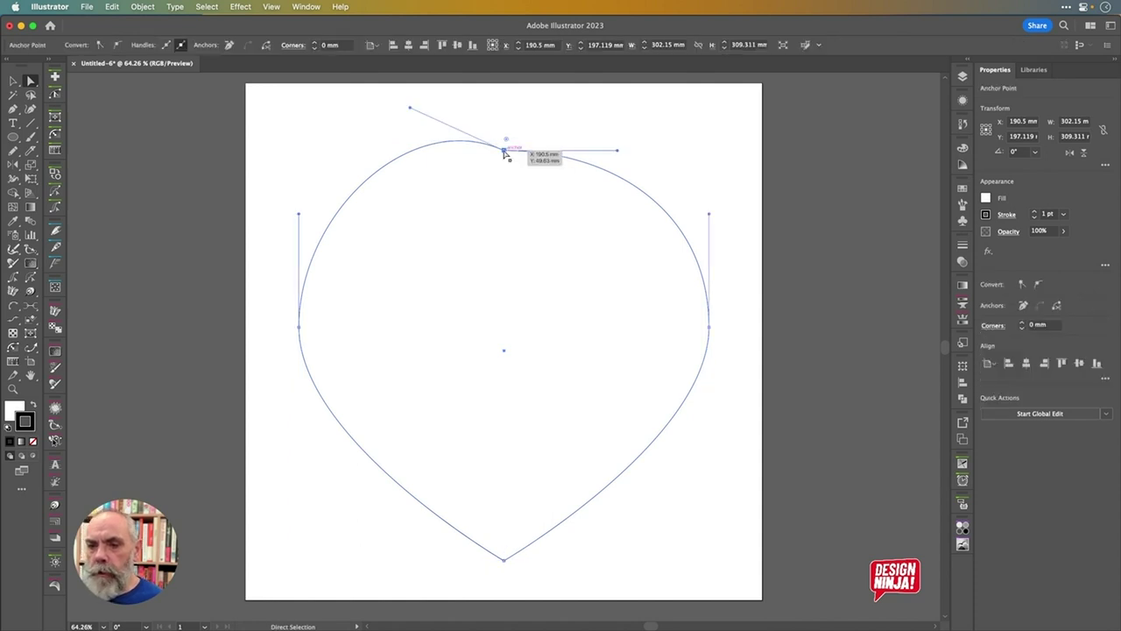
left_click_drag(525, 151, 612, 106)
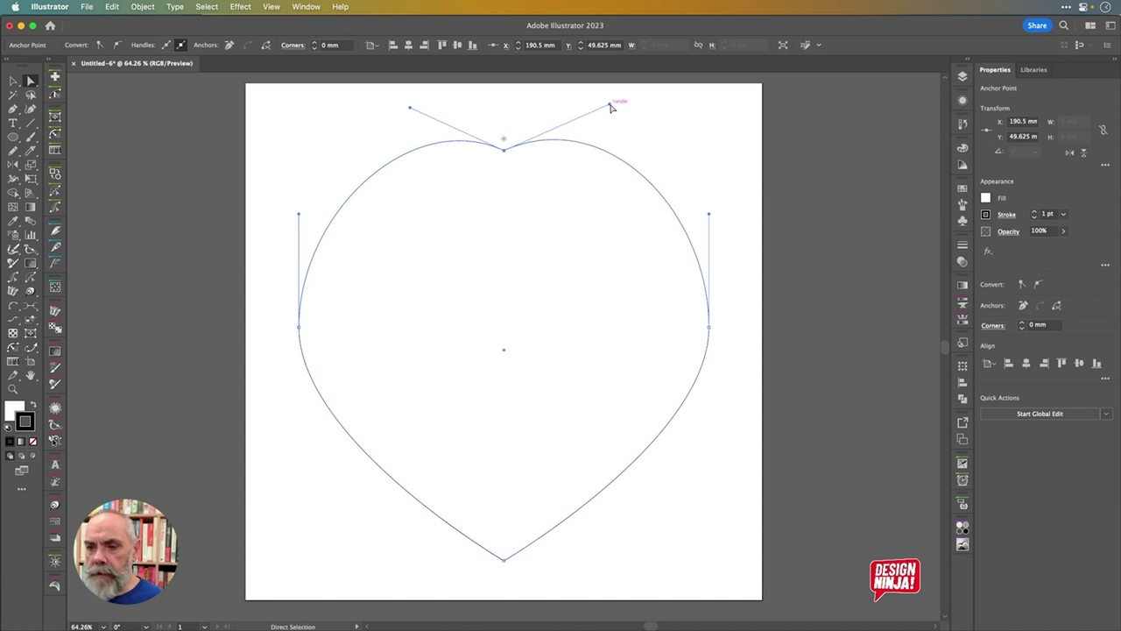
Nudge the top anchor point down to Y 82.625 mm to deepen the heart's notch
key("shift+Down")
key("shift+Down")
key("shift+Down")
key("shift+Down")
key("shift+Down")
key("shift+Down")
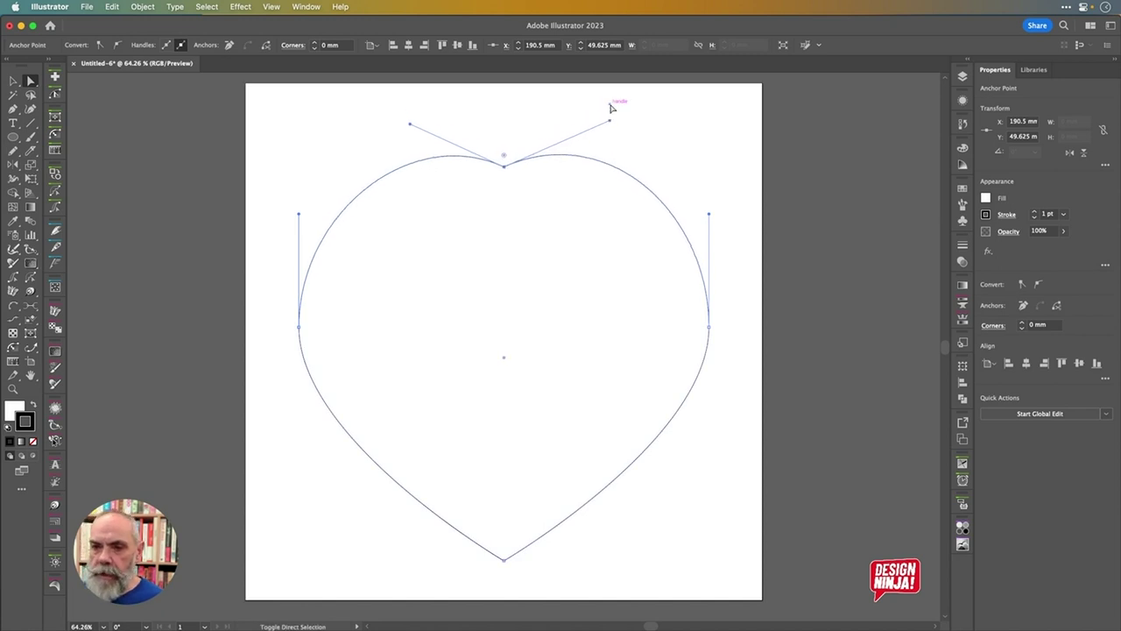
key("shift+Down")
key("shift+Down")
key("shift+Down")
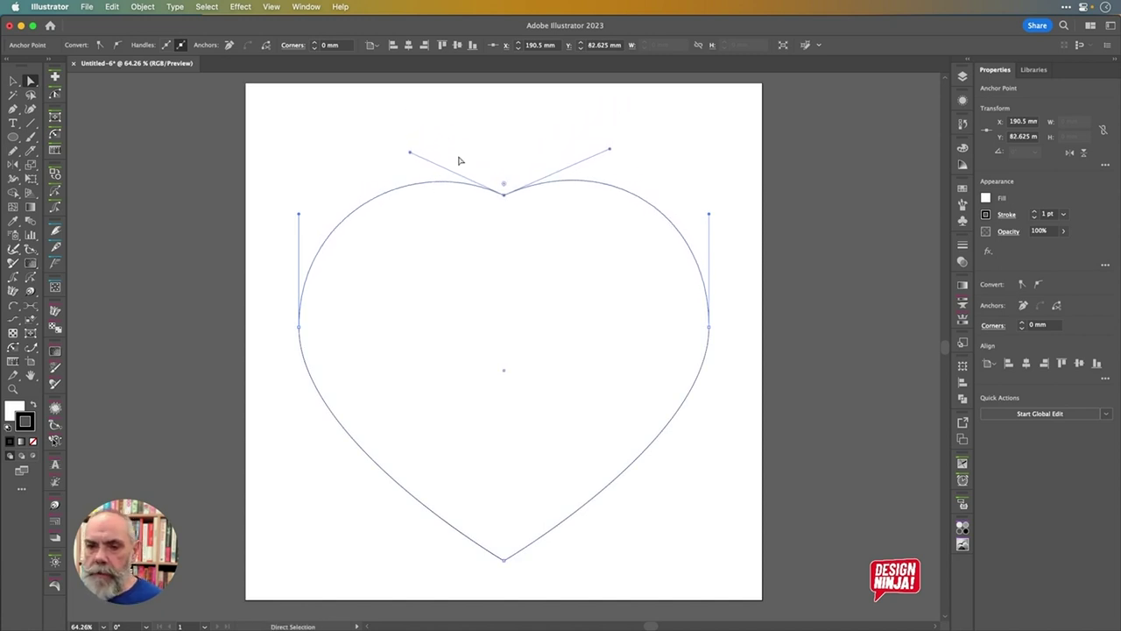
Raise both handles of the notch anchor to a matching steeper angle, rounding the heart's two lobes evenly
left_click_drag(410, 152, 412, 133)
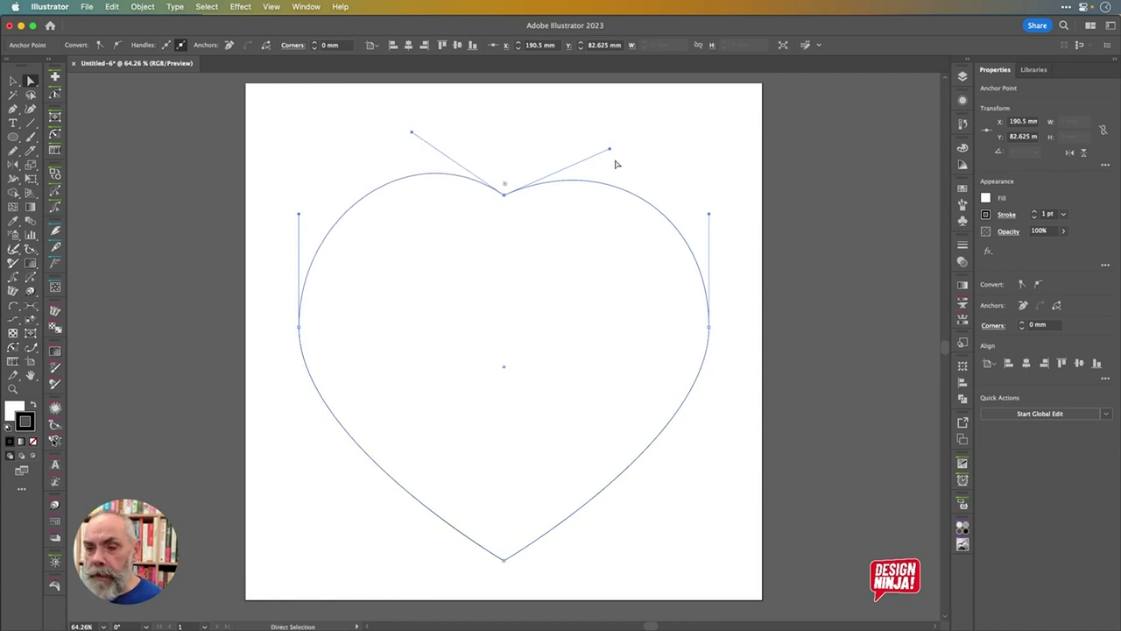
left_click_drag(611, 150, 603, 136)
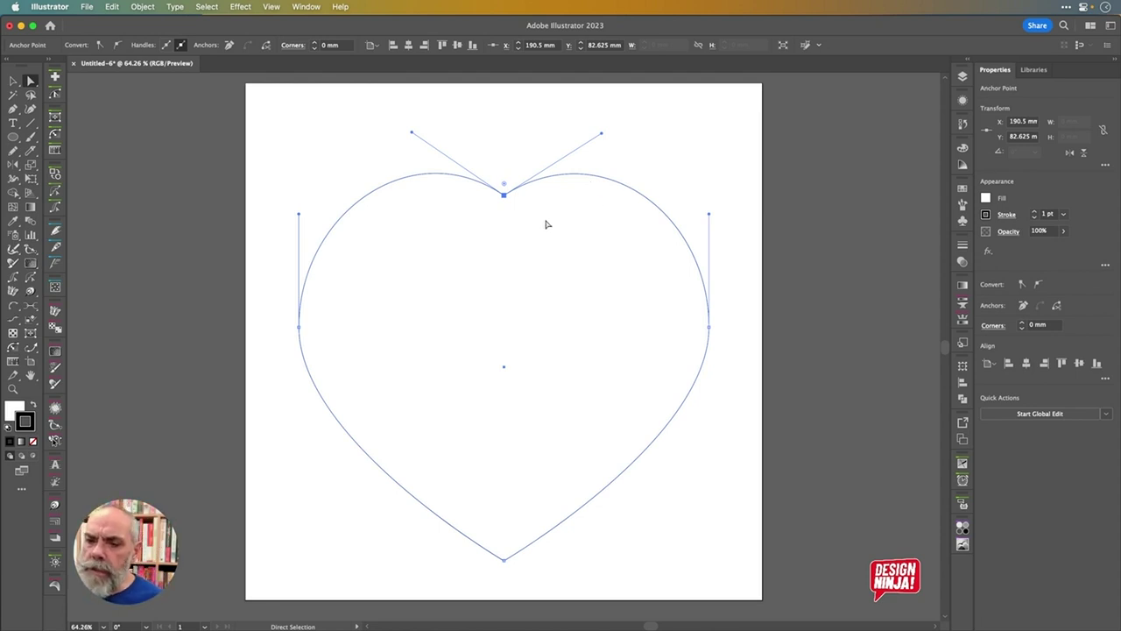
Move the whole heart up on the artboard to Y 188.068 mm, keeping it horizontally centered at X 190.5 mm
left_click(11, 82)
left_click(298, 138)
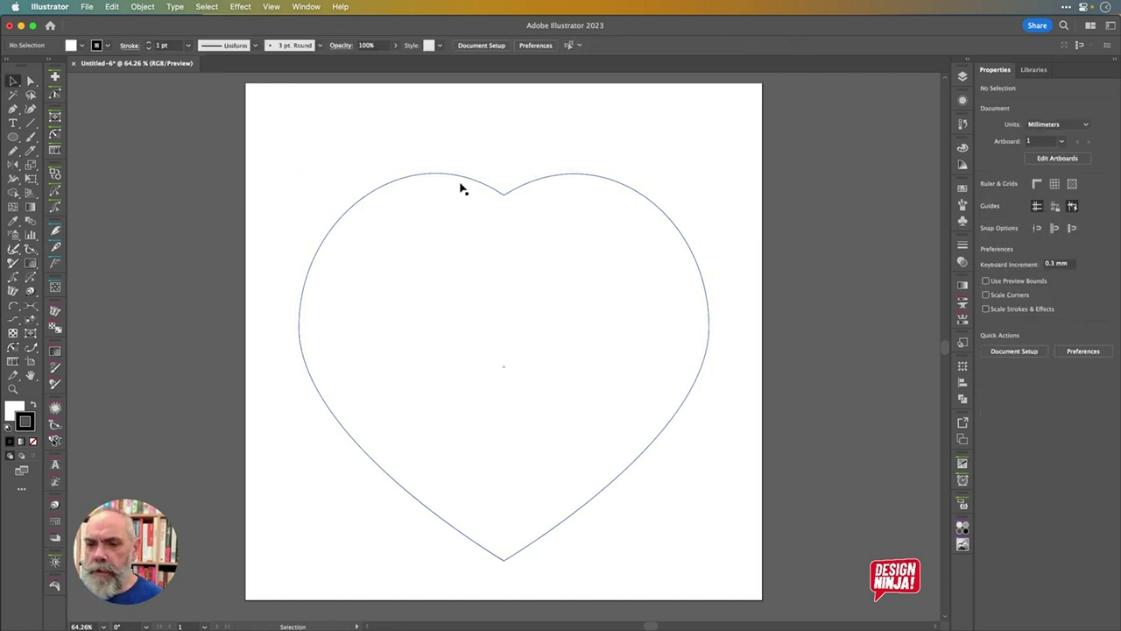
left_click_drag(464, 182, 463, 156)
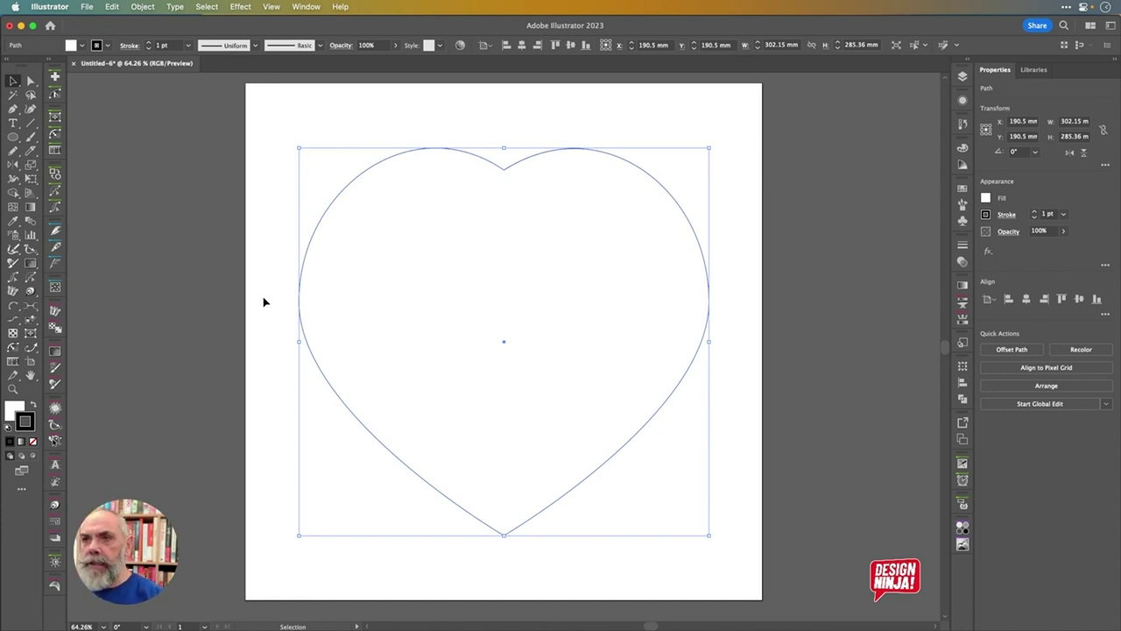
left_click_drag(498, 169, 499, 165)
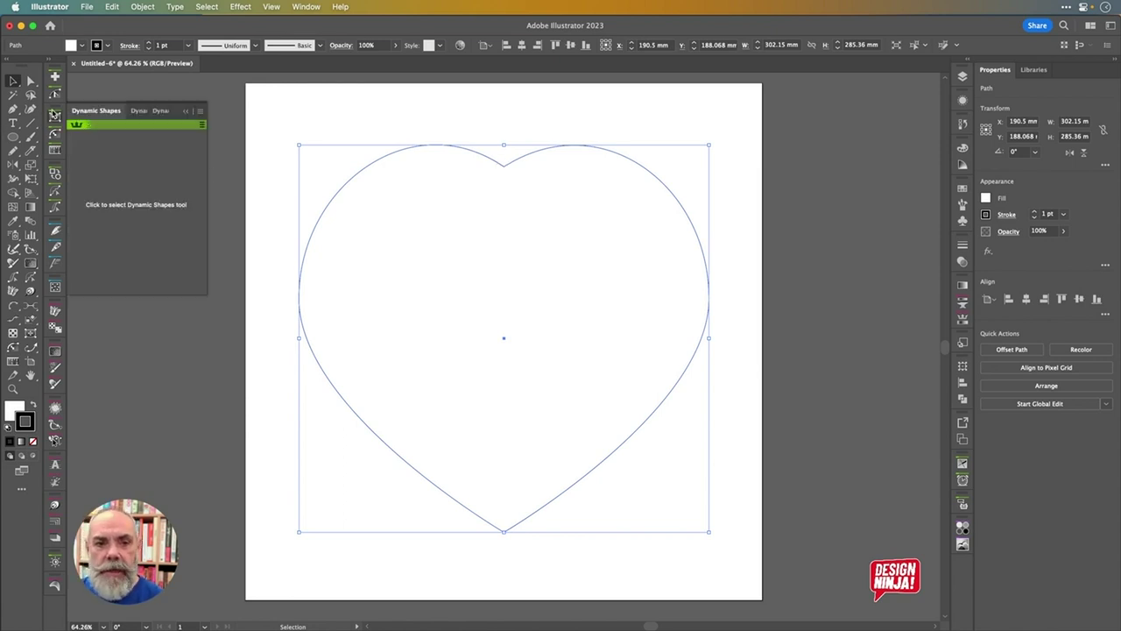
left_click(141, 216)
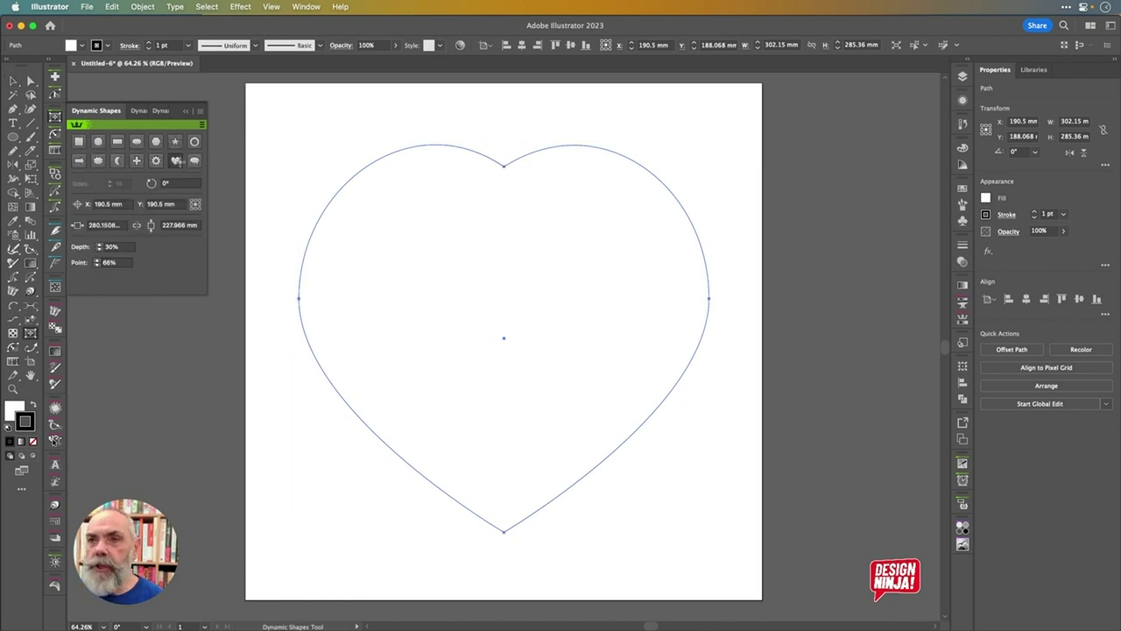
key("v")
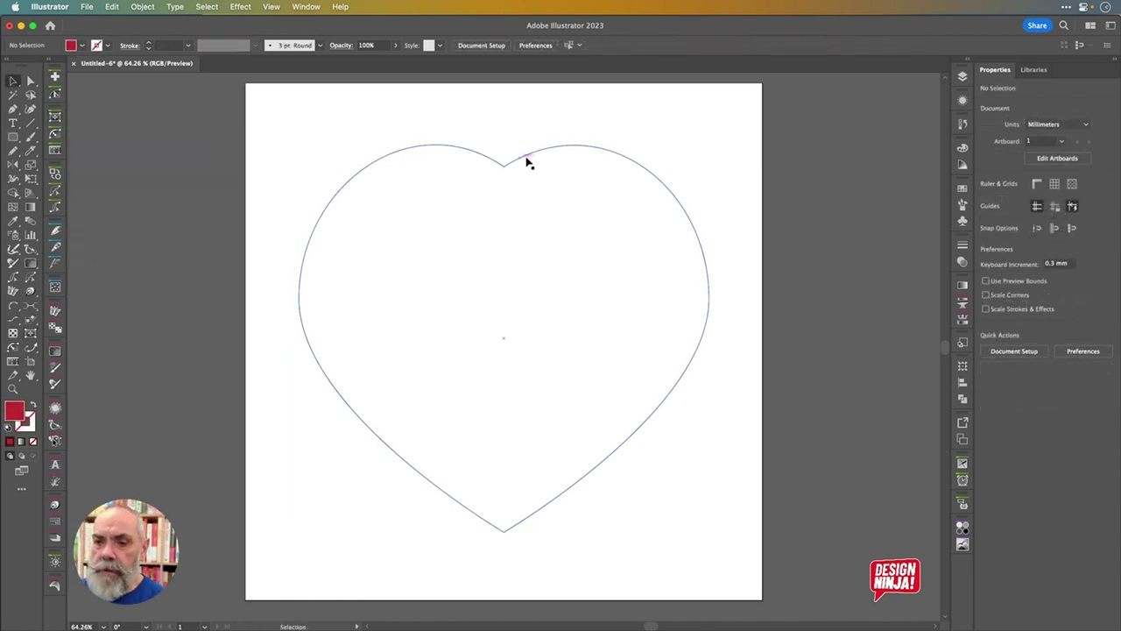
left_click(532, 158)
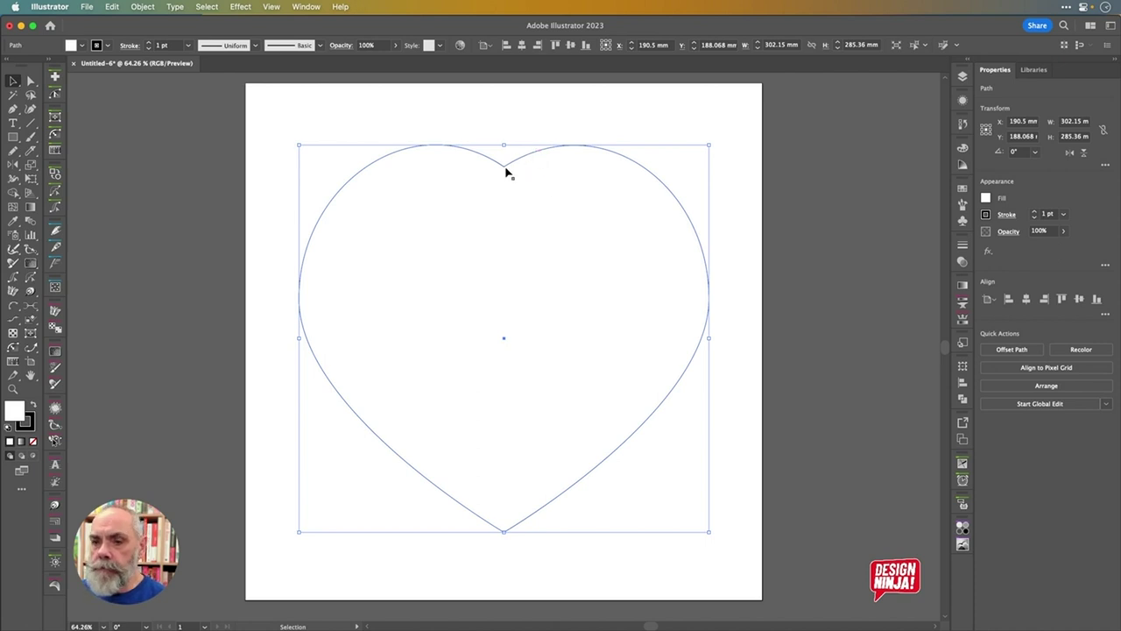
left_click(360, 120)
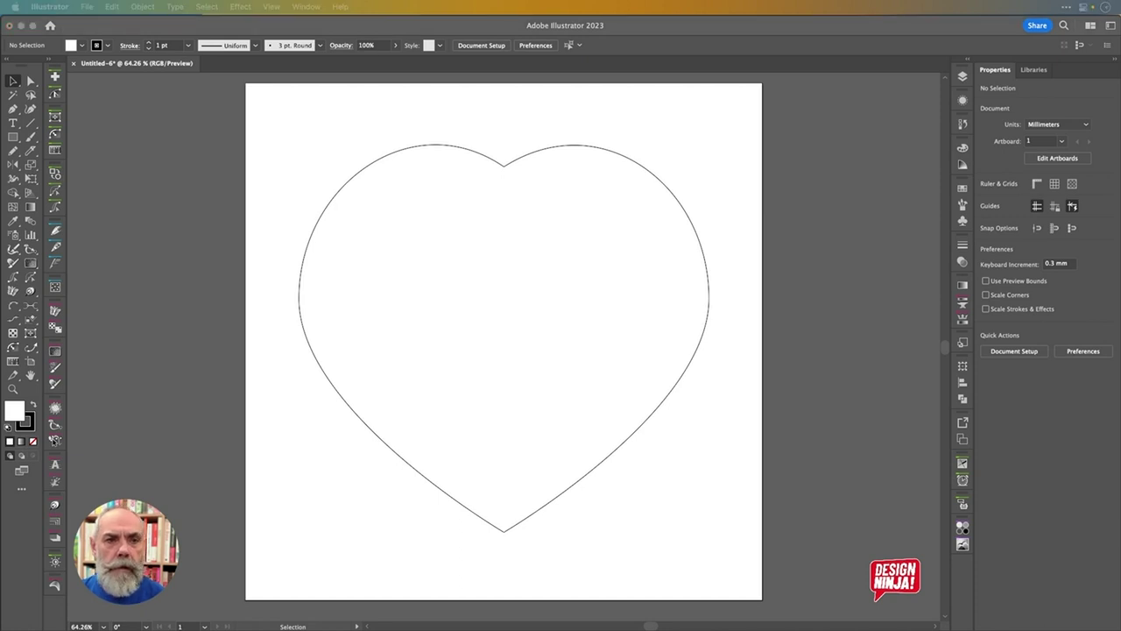
Place the clockwork heart reference image outside the artboard, beside its upper left corner
left_click_drag(151, 133, 599, 571)
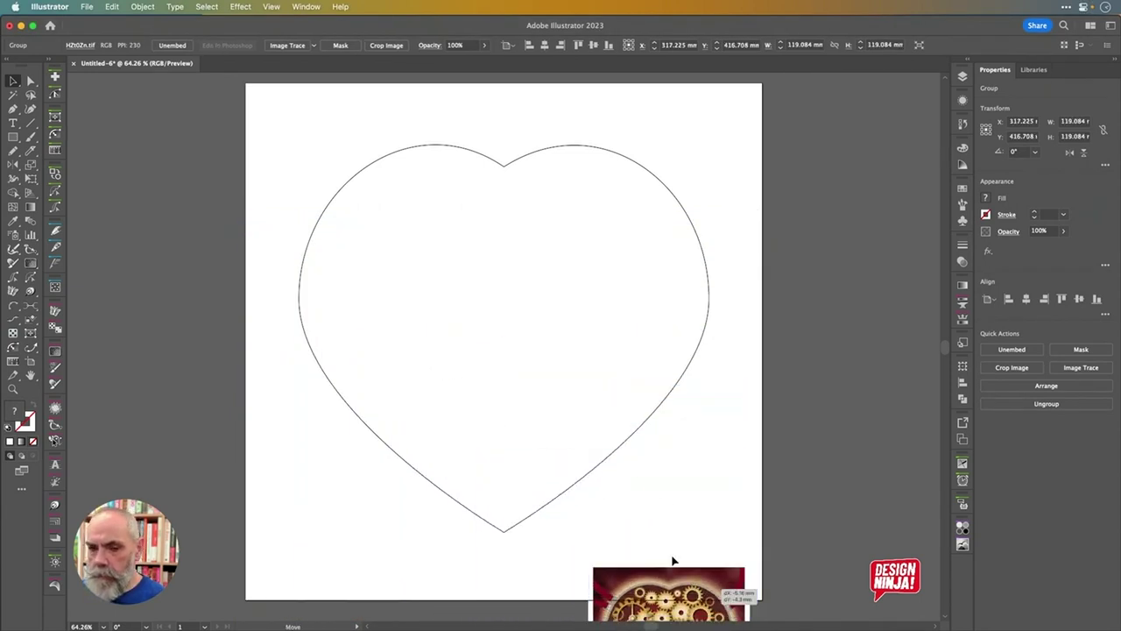
left_click_drag(710, 601, 191, 112)
left_click(384, 128)
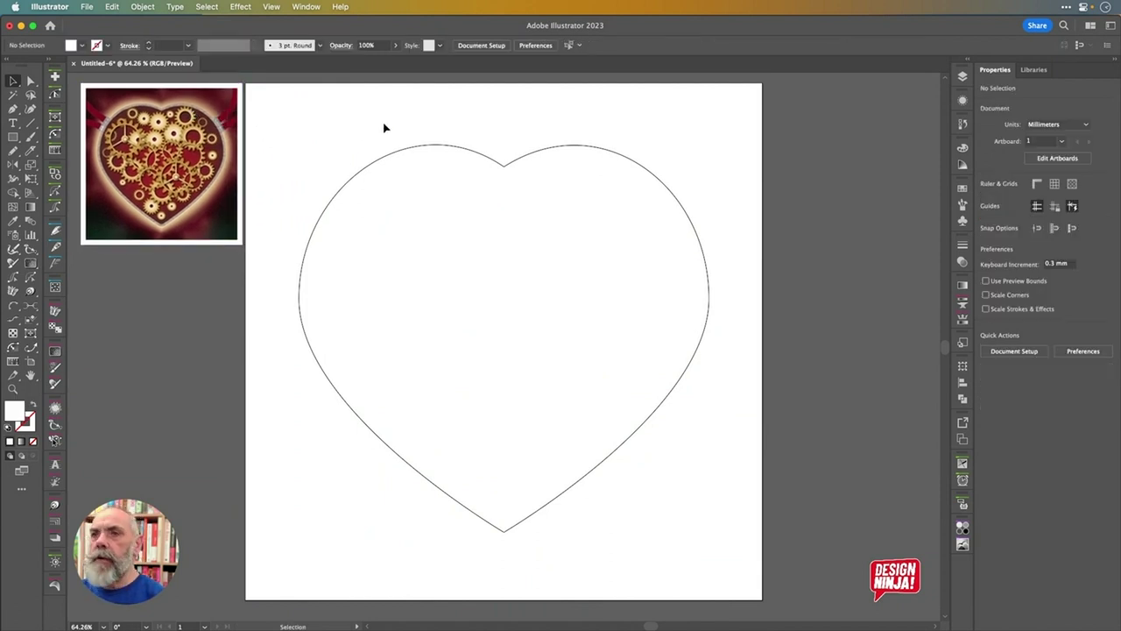
Put the reference image on its own new layer named Image, ordered below Layer 1
key("F7")
left_click(939, 89)
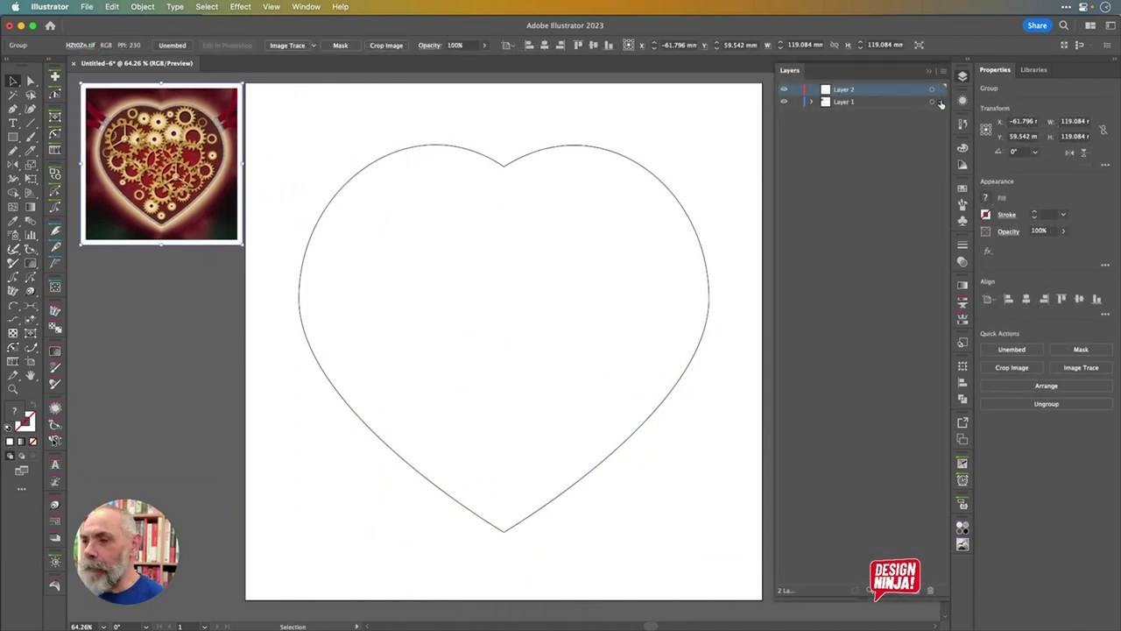
double_click(843, 91)
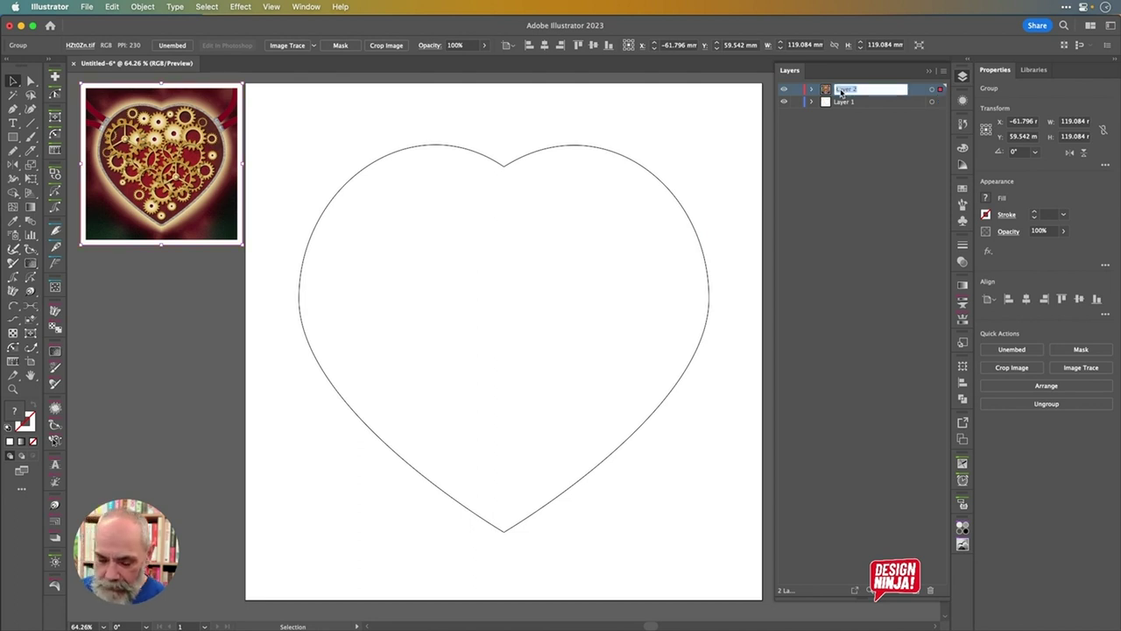
type("Image")
key("Return")
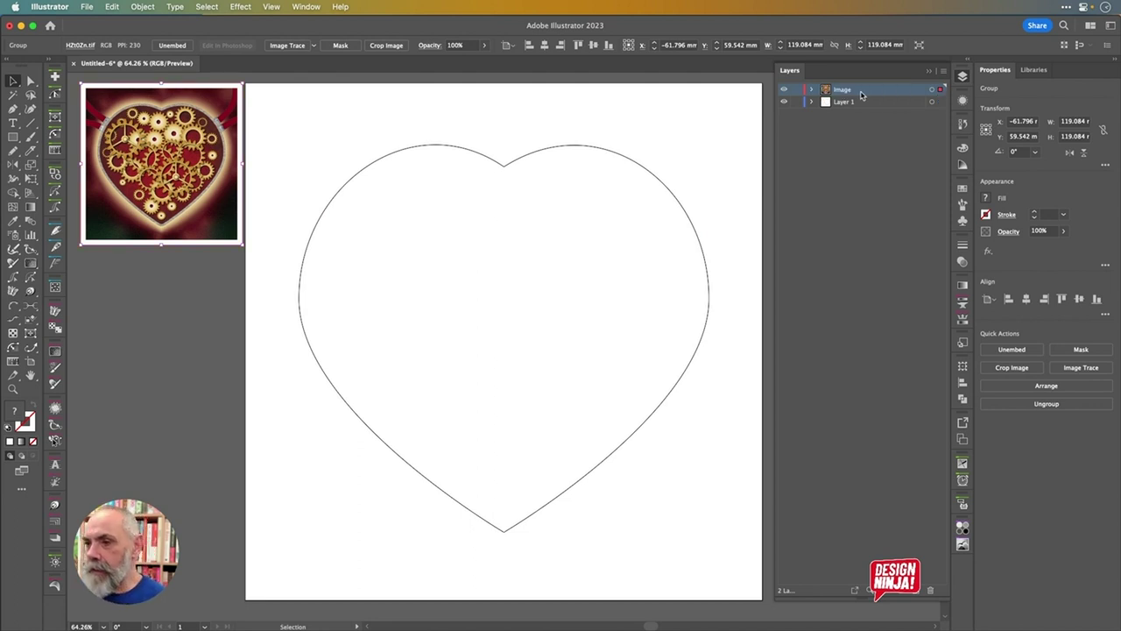
left_click_drag(878, 95, 879, 112)
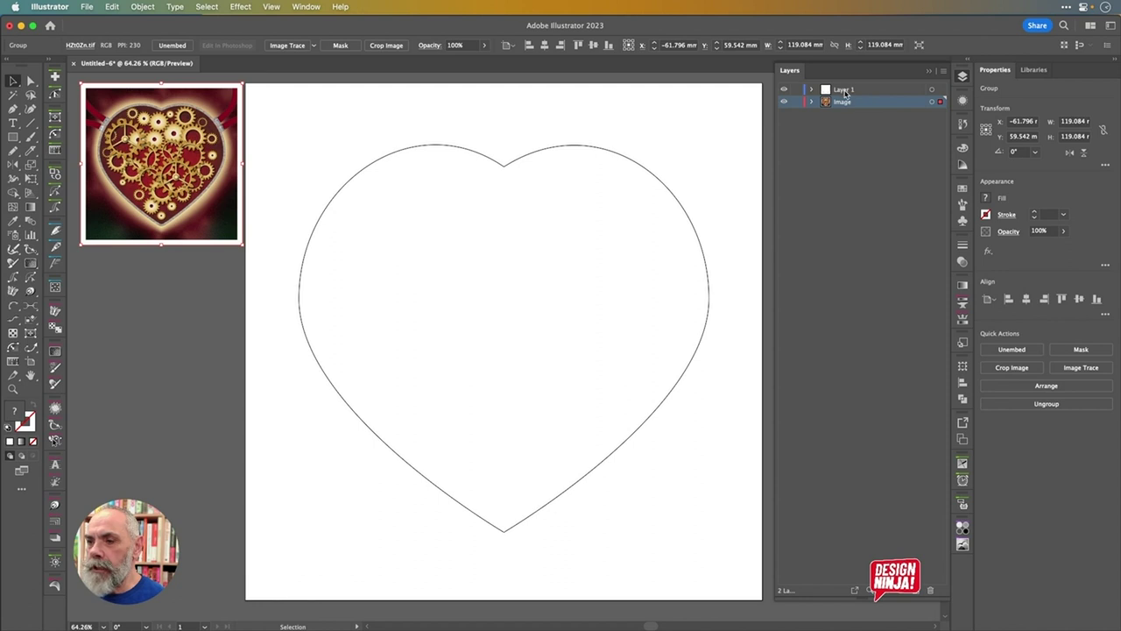
Offset the heart path outward by 5 mm with miter joins and a miter limit of 4
left_click(628, 158)
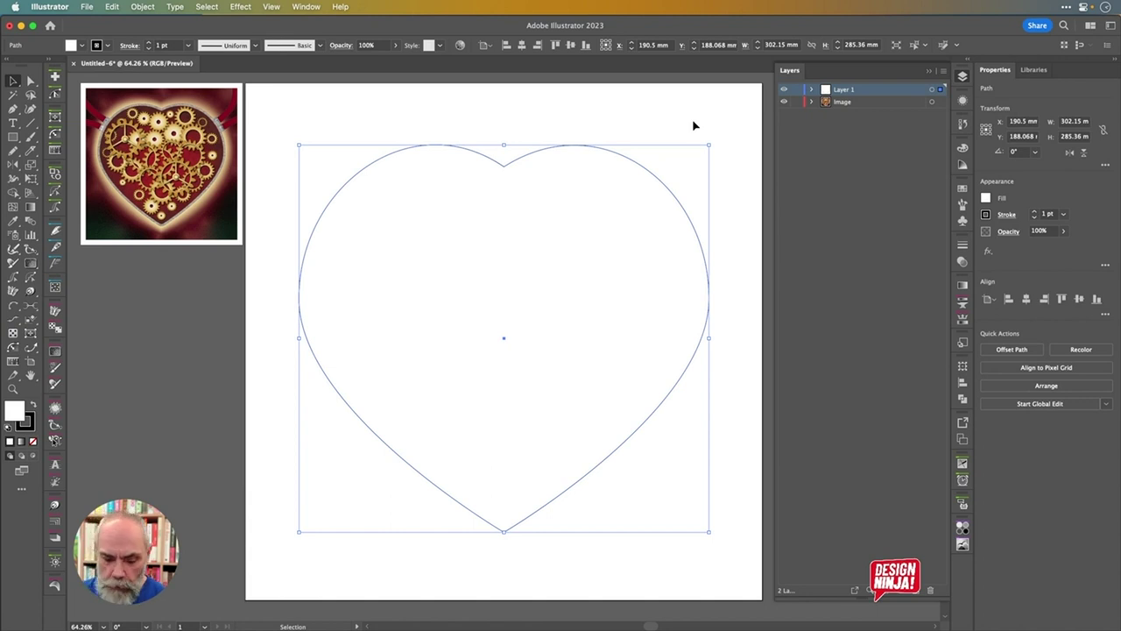
left_click(143, 7)
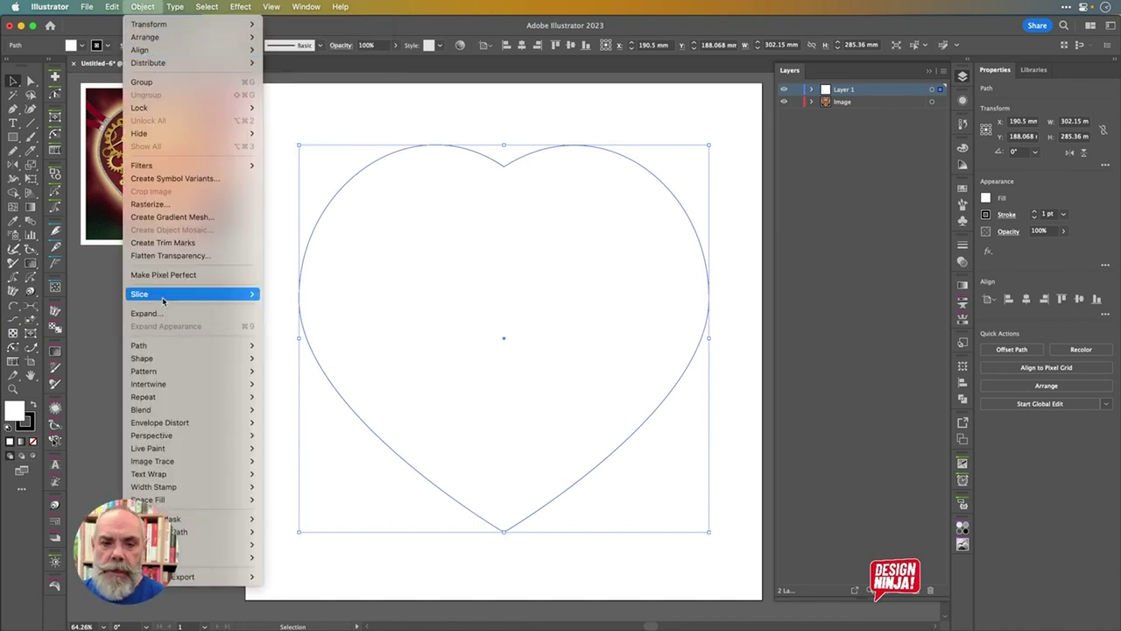
mouse_move(166, 350)
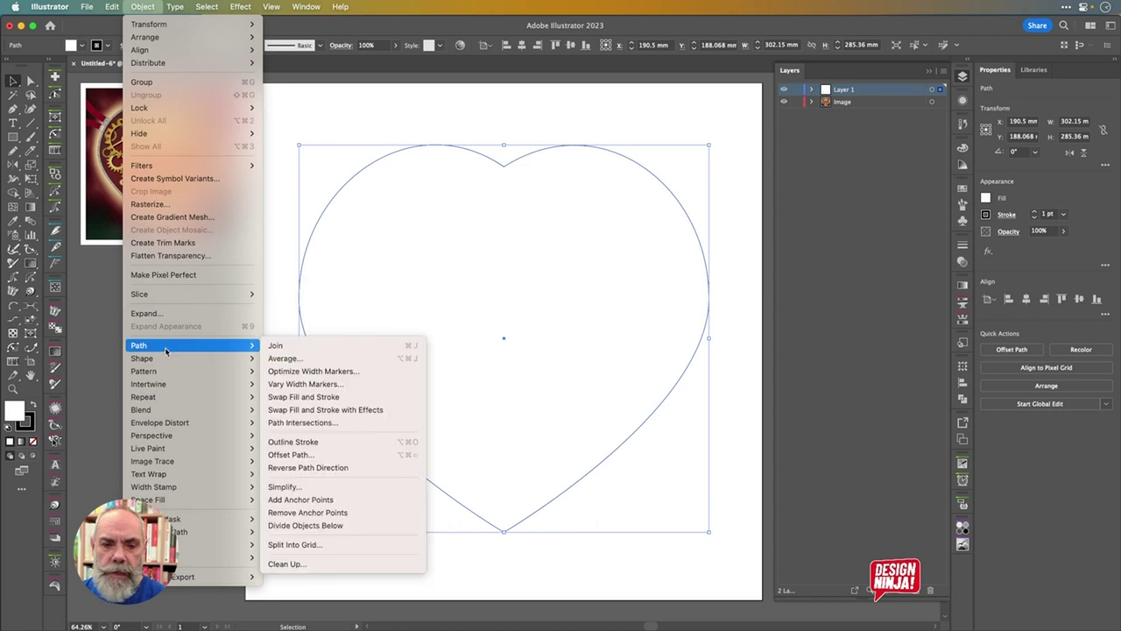
left_click(366, 455)
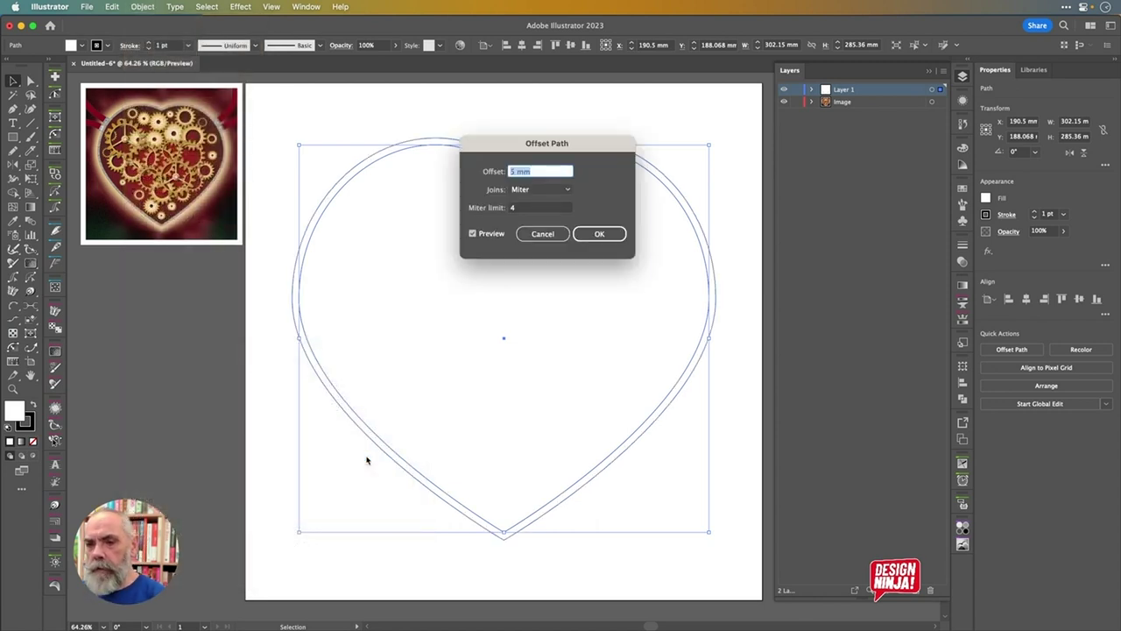
left_click_drag(502, 145, 555, 113)
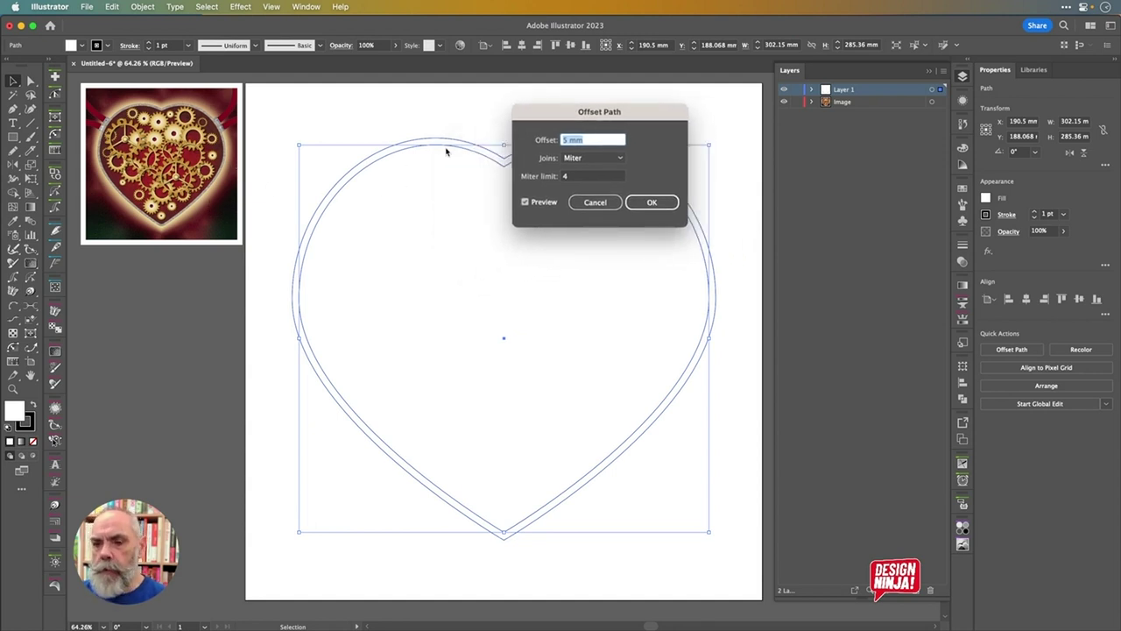
left_click_drag(657, 120, 667, 125)
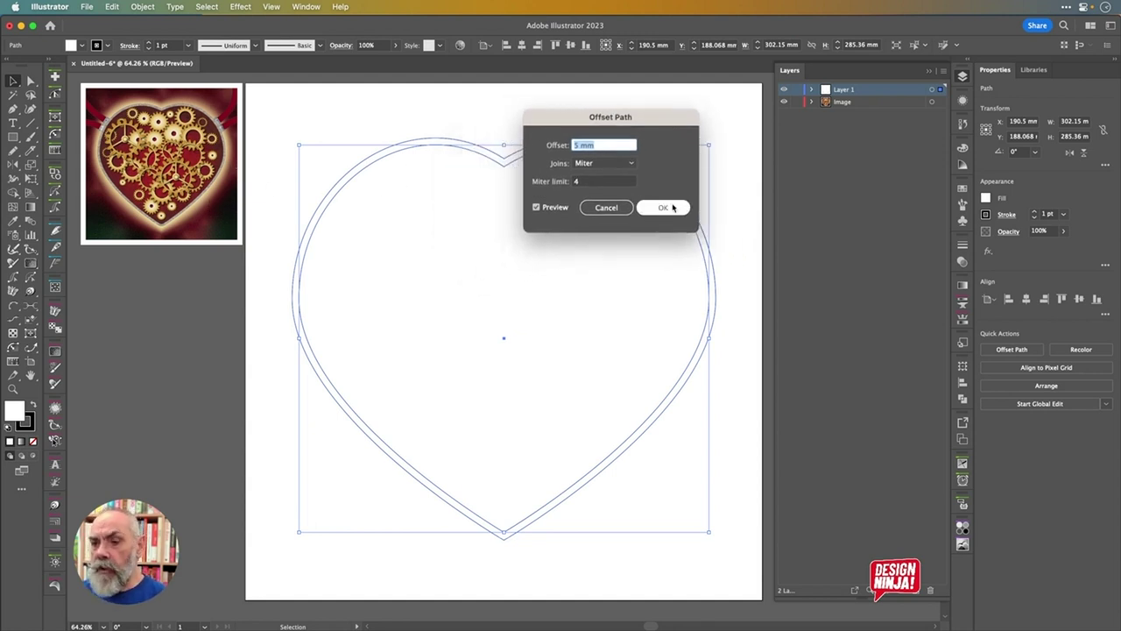
left_click(672, 206)
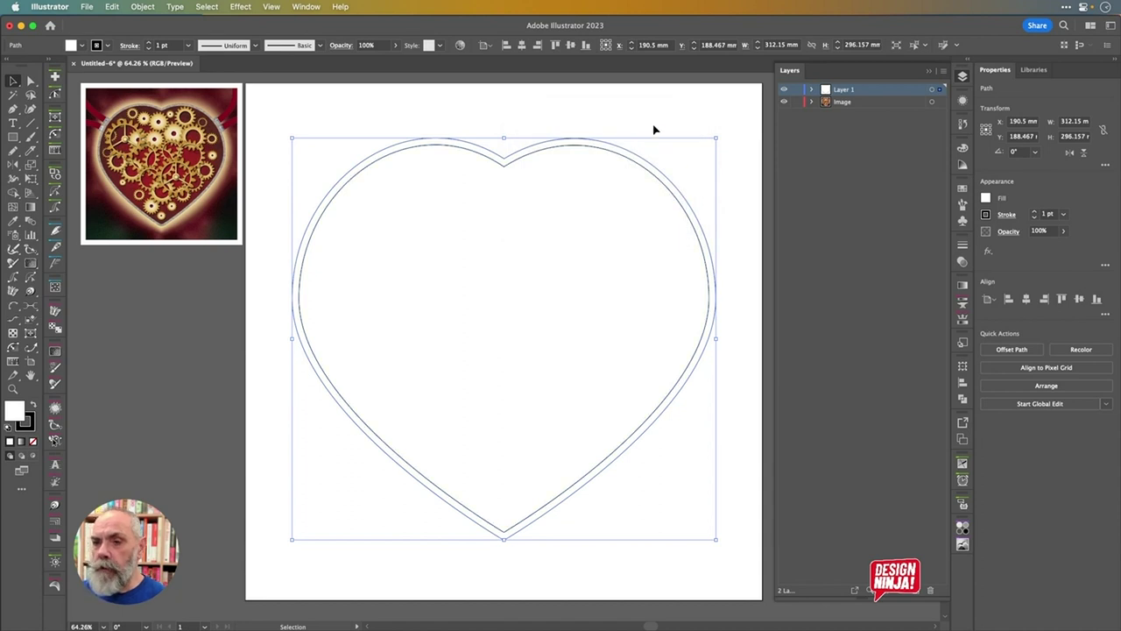
Nudge both heart outlines down together to Y 191.167 mm on the artboard
left_click(612, 187, "shift")
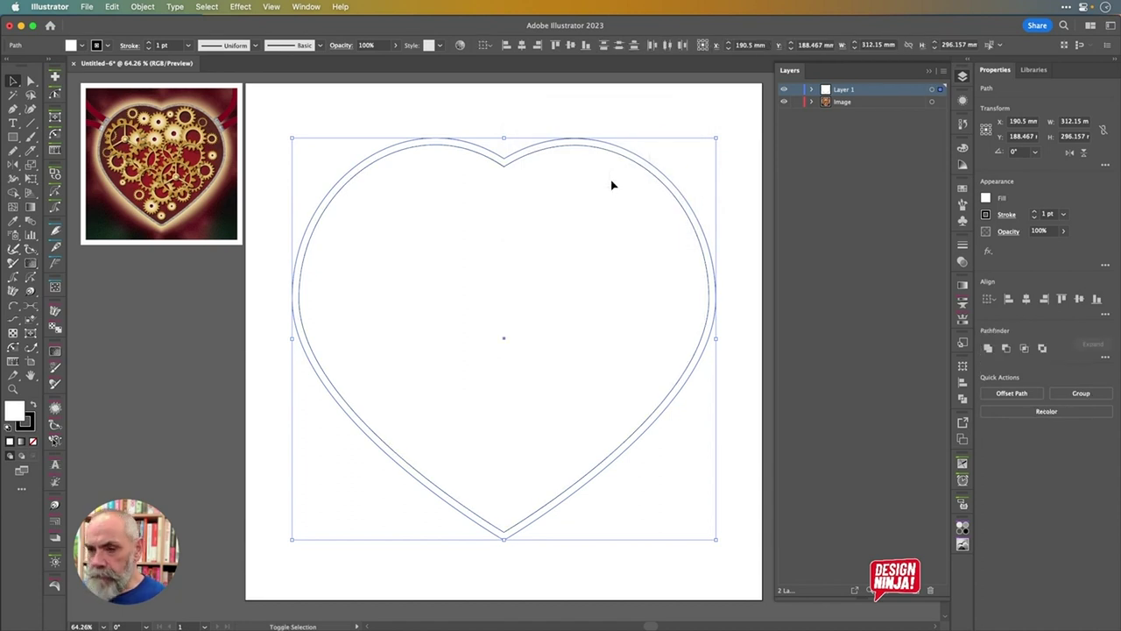
key("Down")
key("Down")
key("Down")
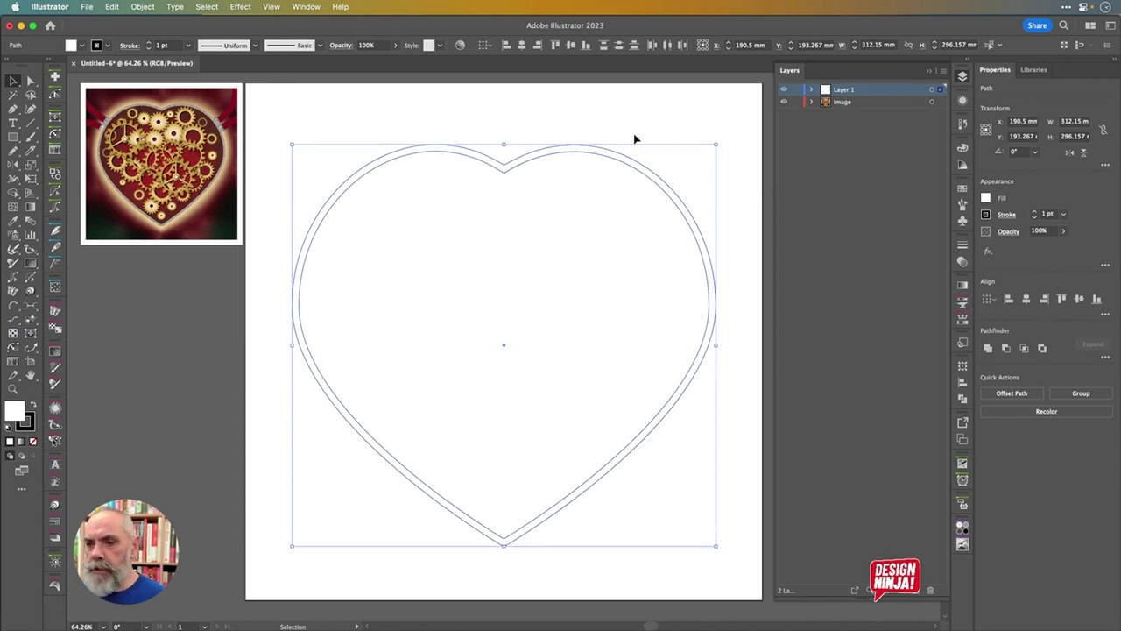
key("Up")
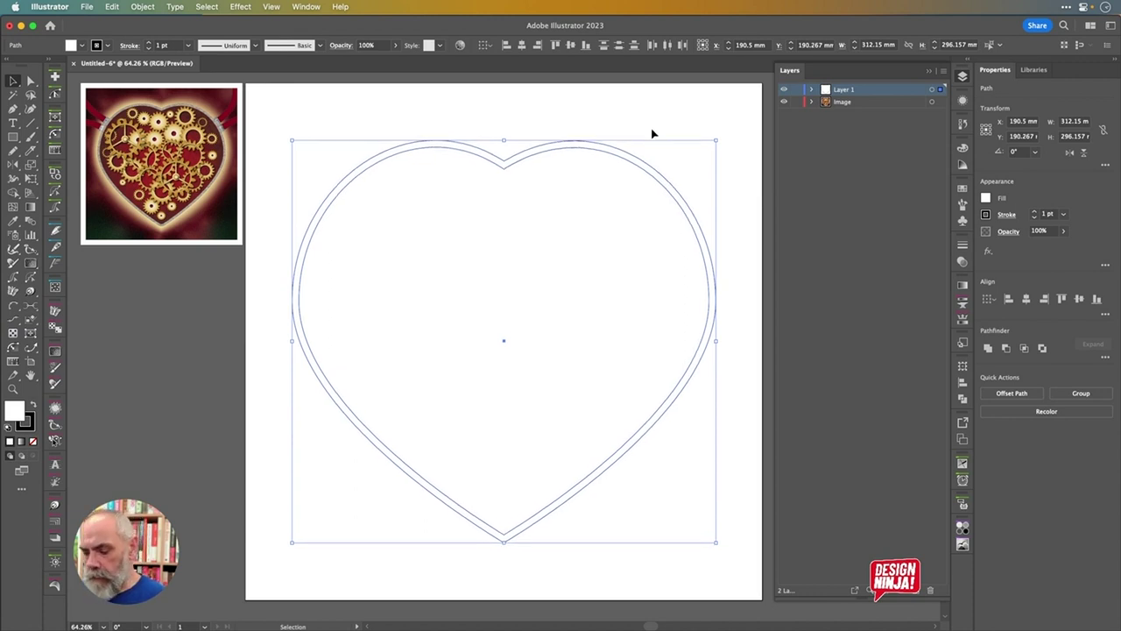
key("Down")
key("Down")
key("Down")
left_click(581, 123)
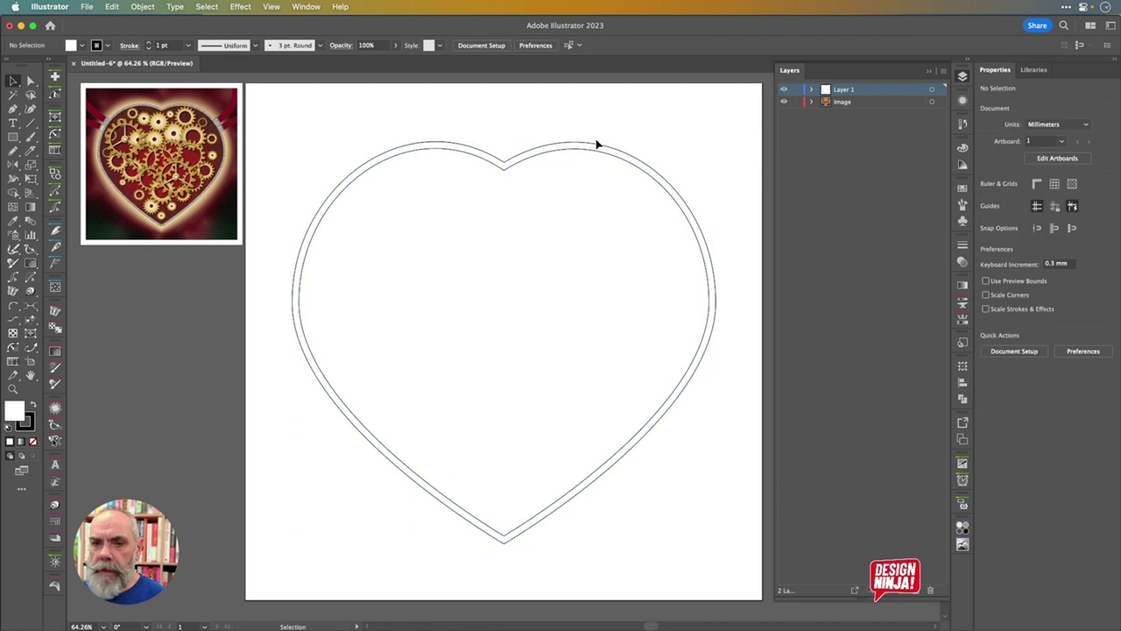
Give the outer heart a grey-brown swatch stroke with a weight of 0.5 pt
left_click(589, 149)
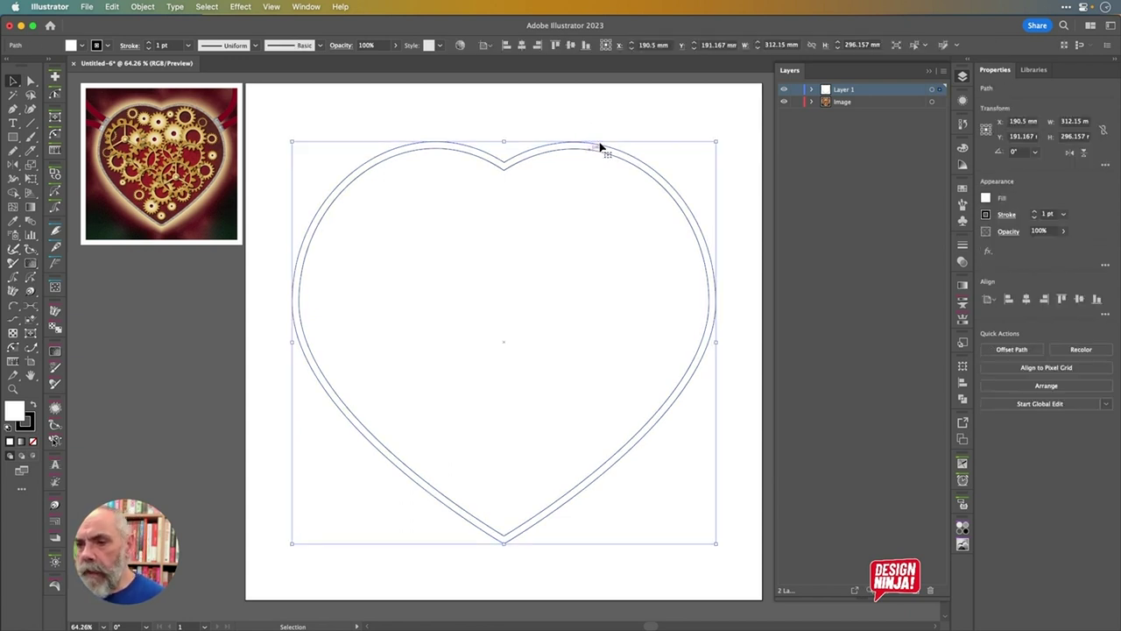
left_click(107, 46)
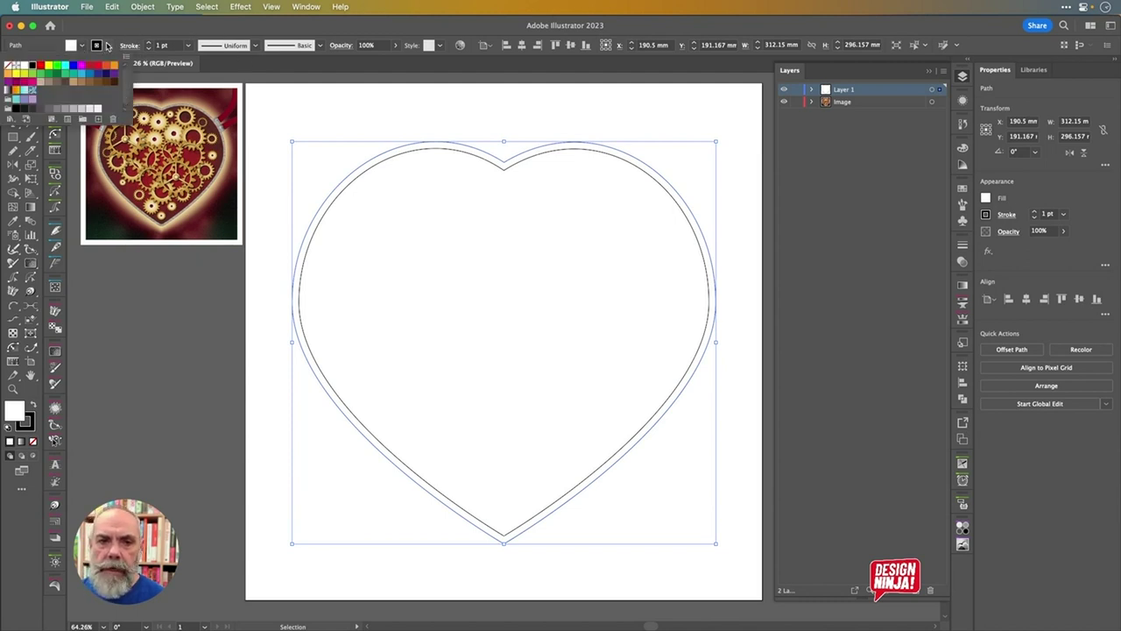
left_click(57, 83)
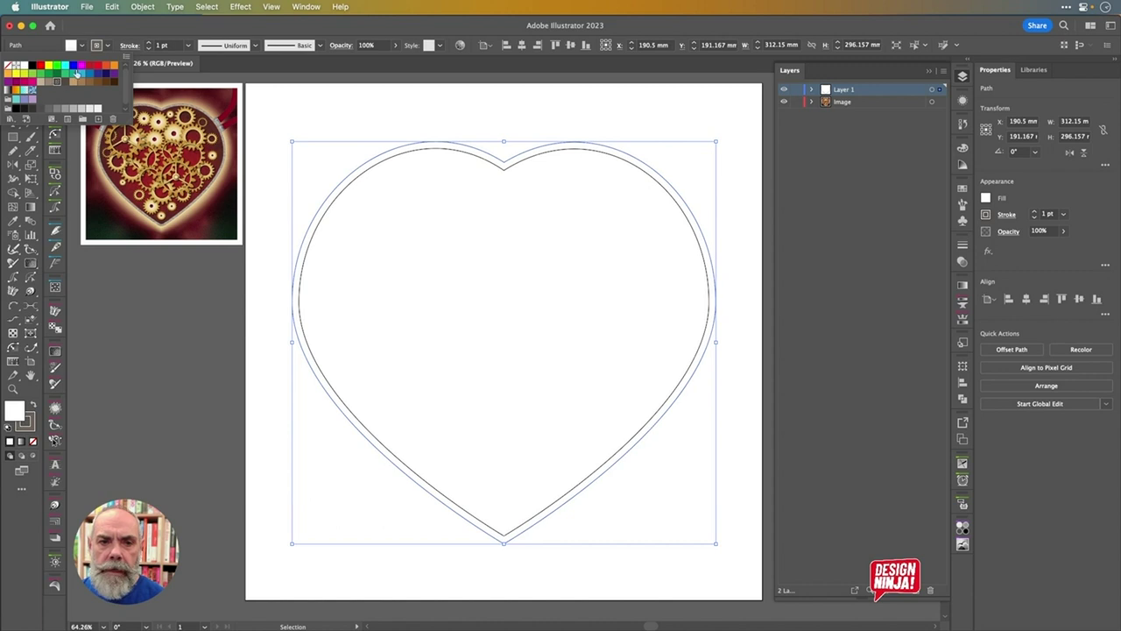
left_click(149, 49)
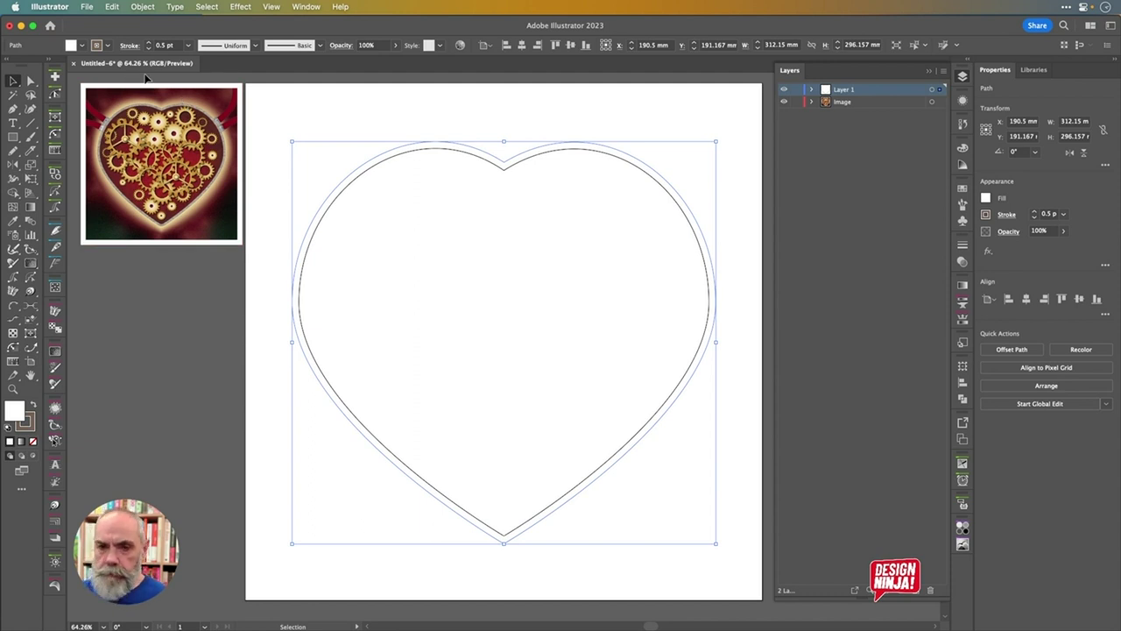
Fill the outer heart with a light warm grey, RGB 206, 206, 199, starting from the beige swatch
left_click(81, 45)
left_click(40, 82)
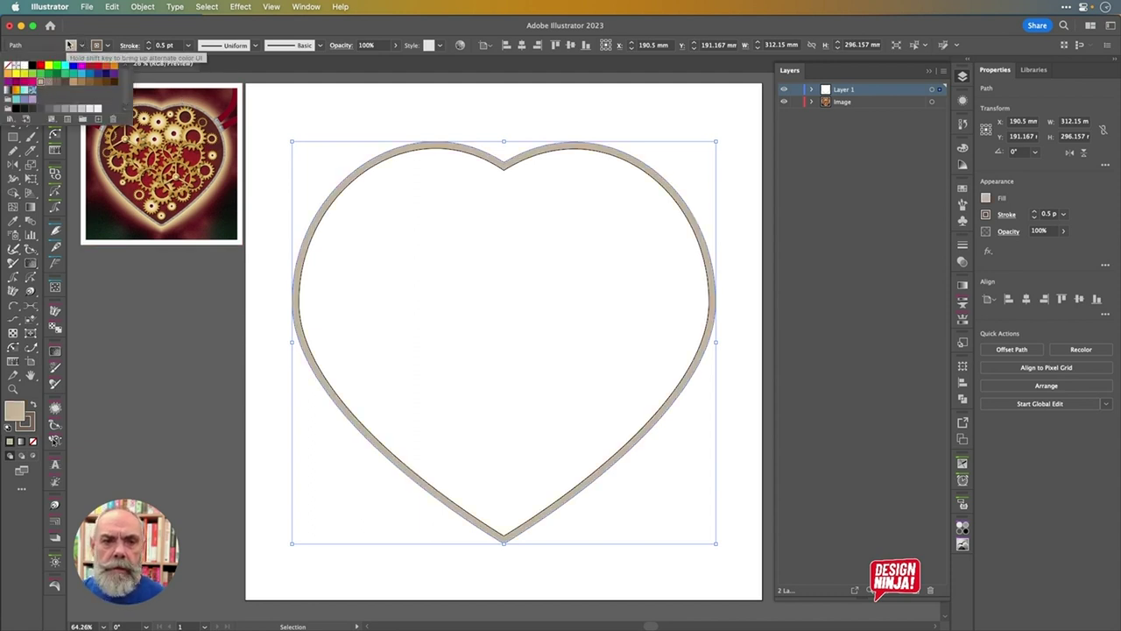
left_click(71, 45, "shift")
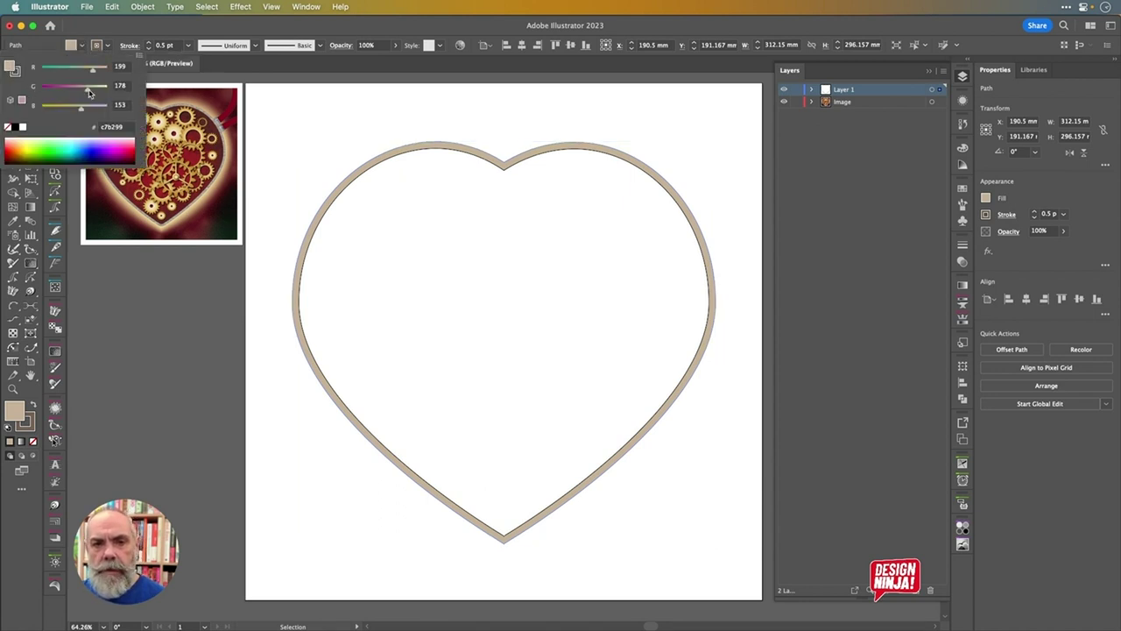
left_click_drag(89, 93, 97, 93)
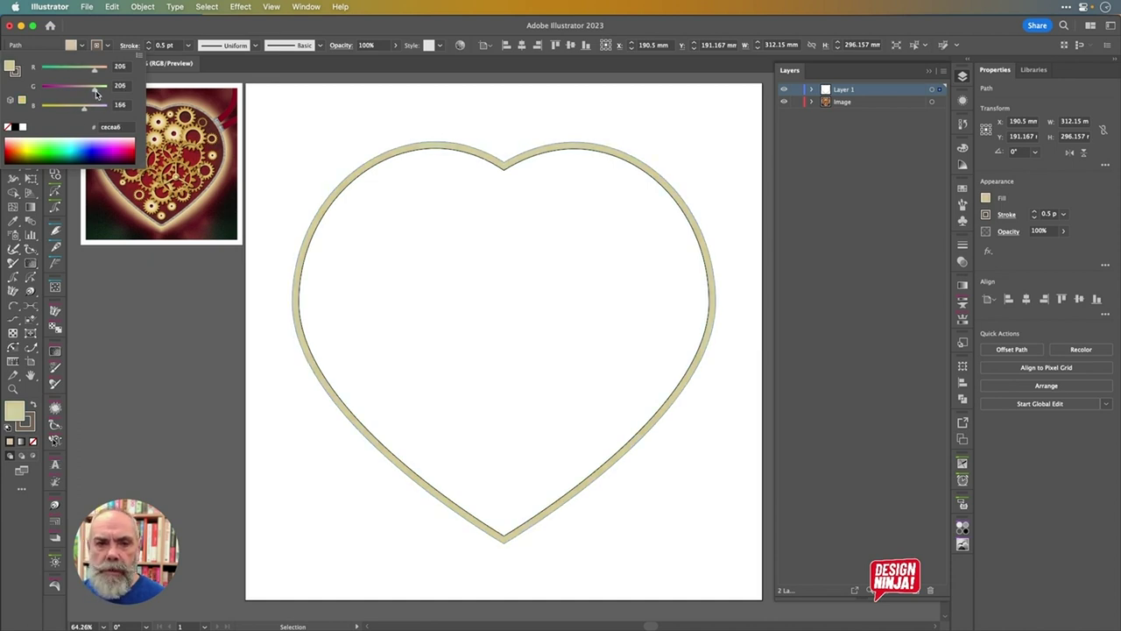
left_click_drag(87, 112, 92, 111)
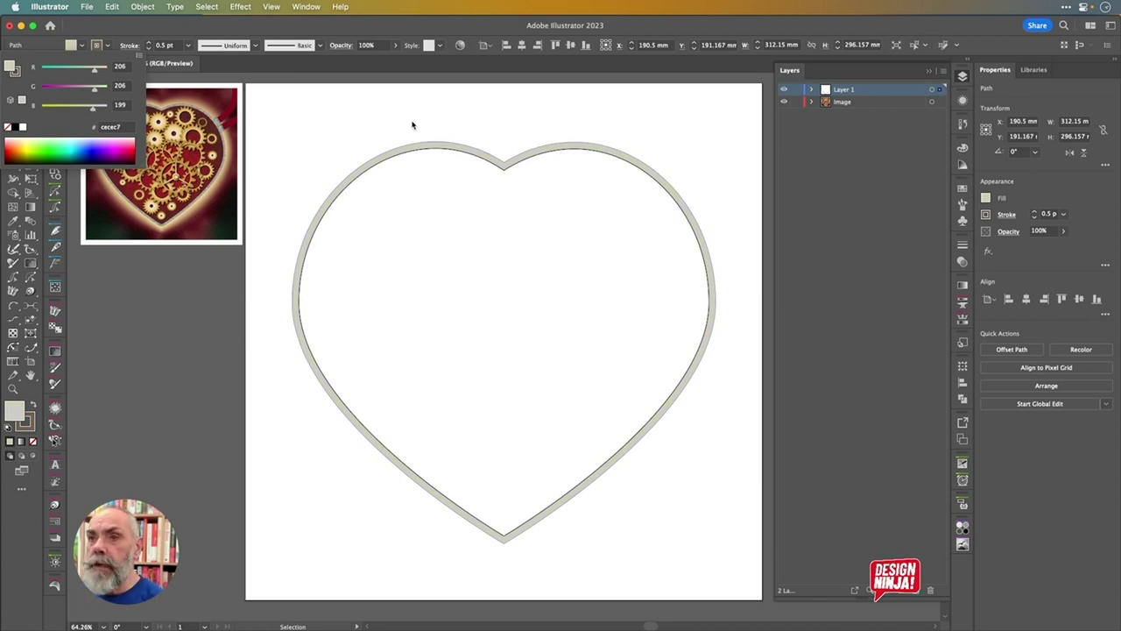
Give the inner heart the same grey-brown swatch stroke as the rim, with a weight of 0.5 pt
left_click(450, 182)
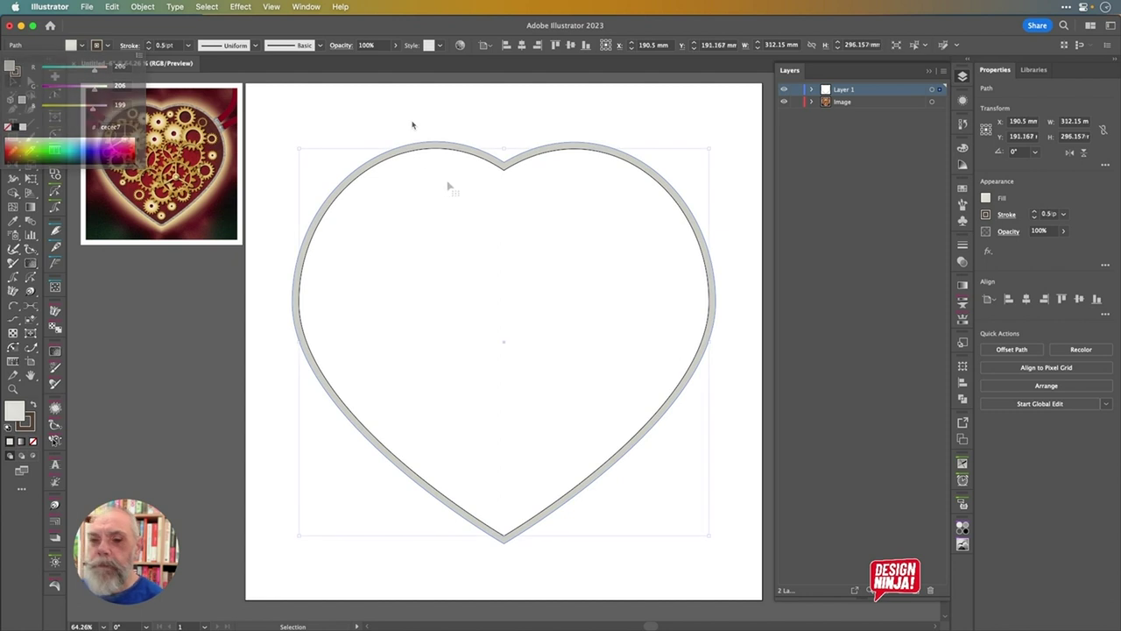
left_click(108, 46)
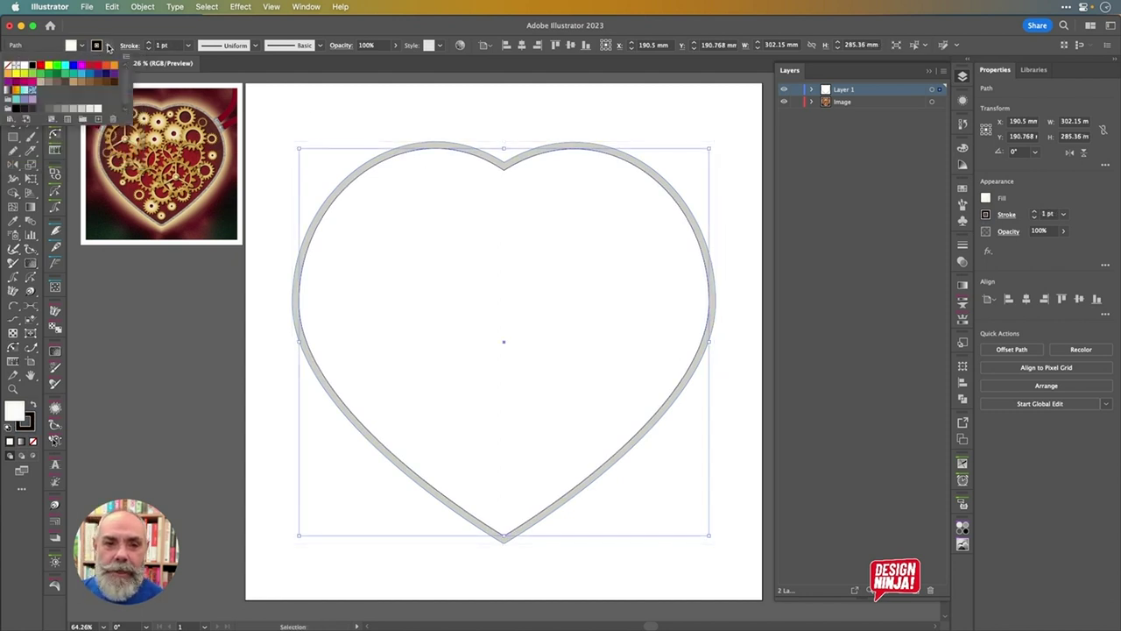
left_click(57, 82)
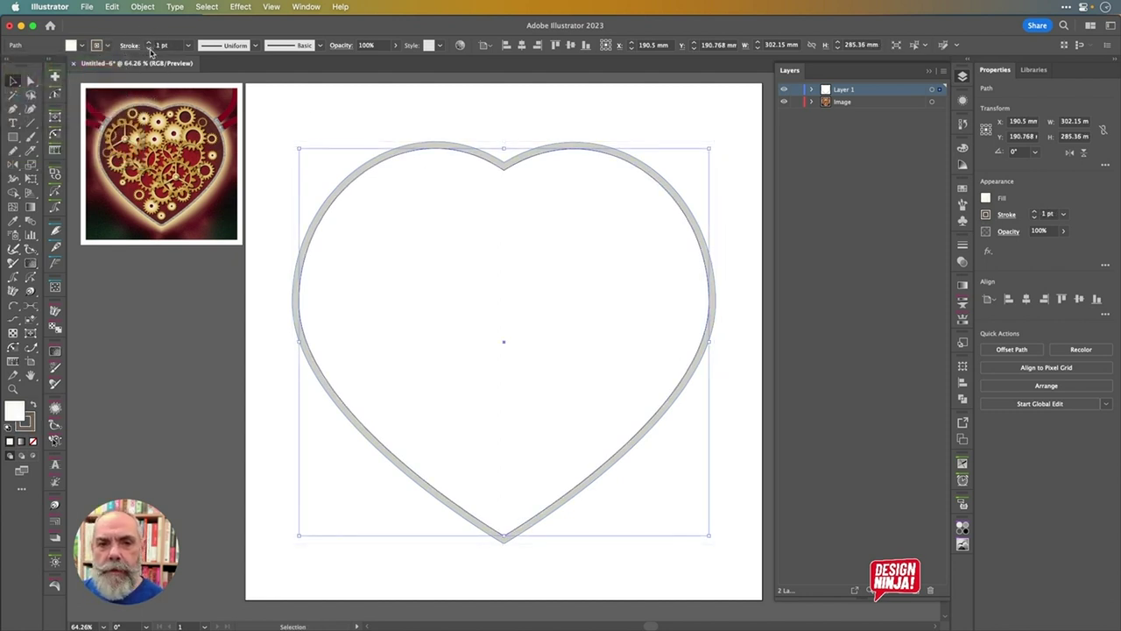
left_click(150, 48)
left_click(149, 48)
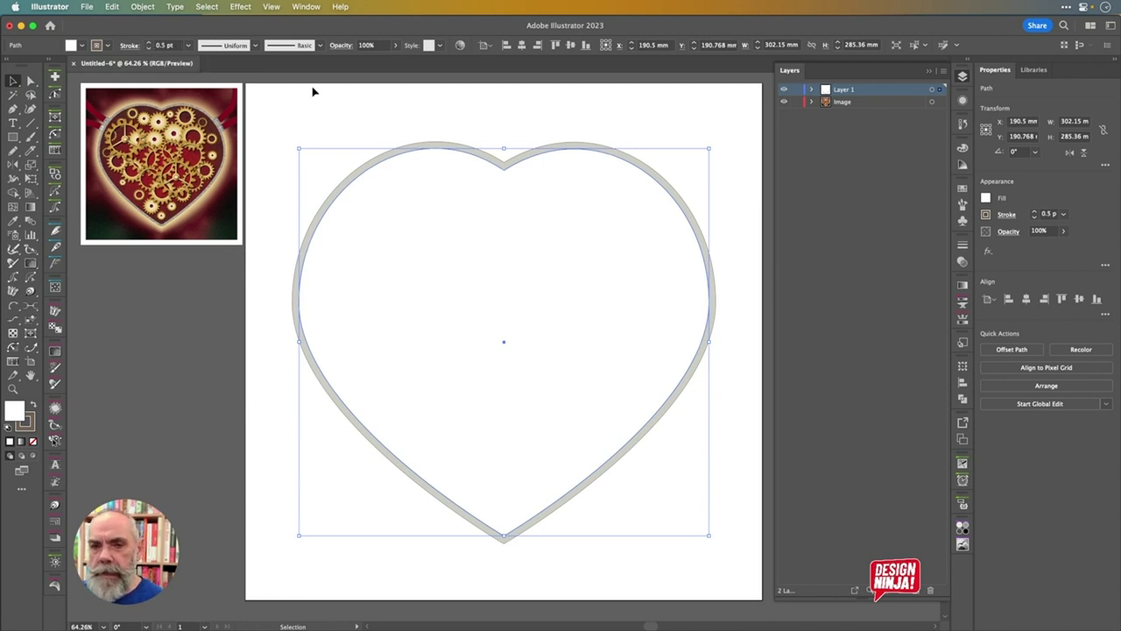
left_click(438, 118)
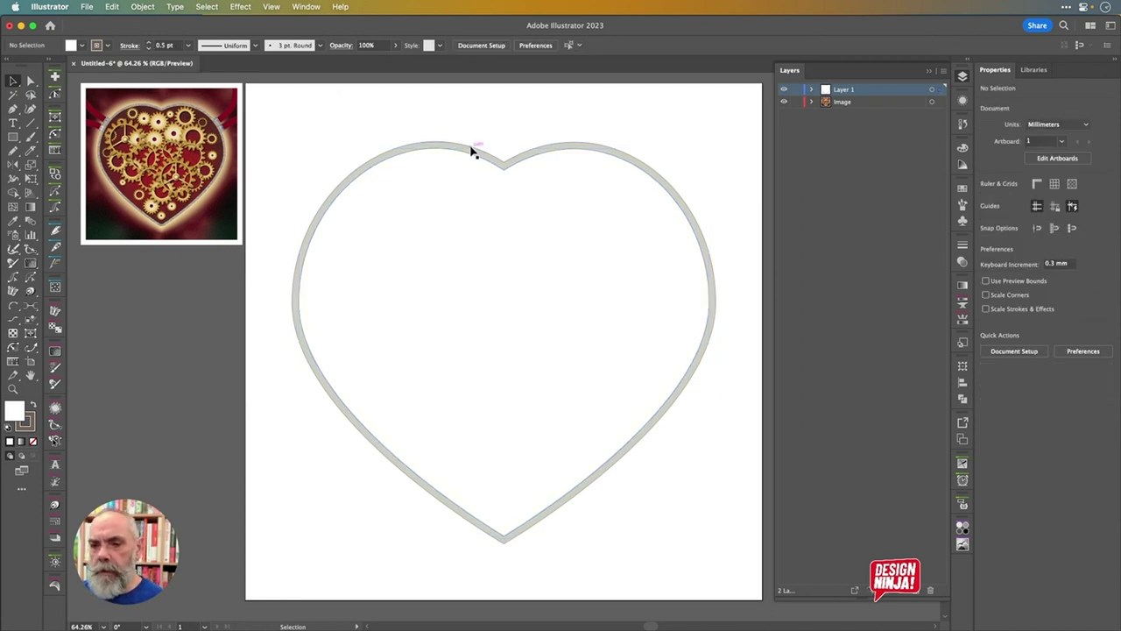
Fill the inner heart with the deep red swatch, RGB 193, 39, 45
left_click(474, 169)
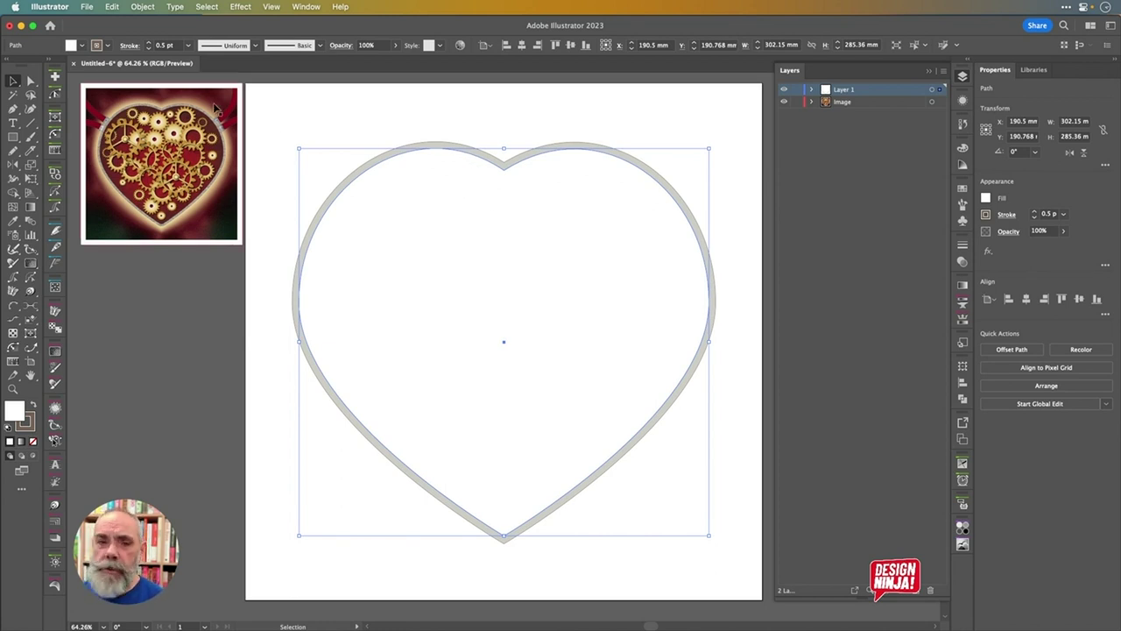
left_click(80, 46)
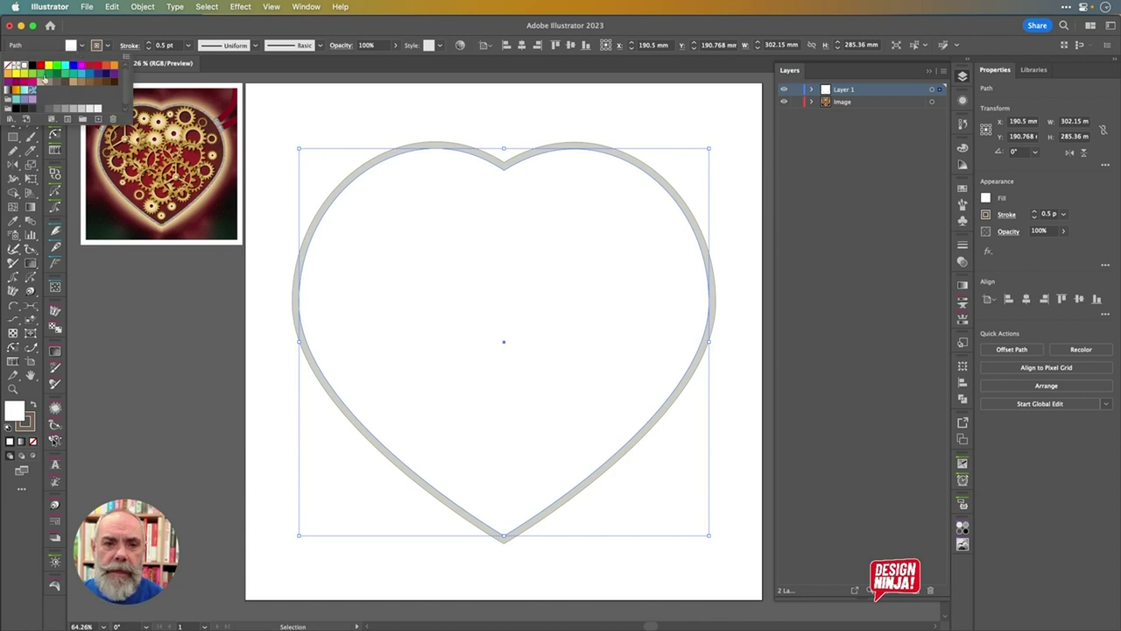
left_click(88, 70)
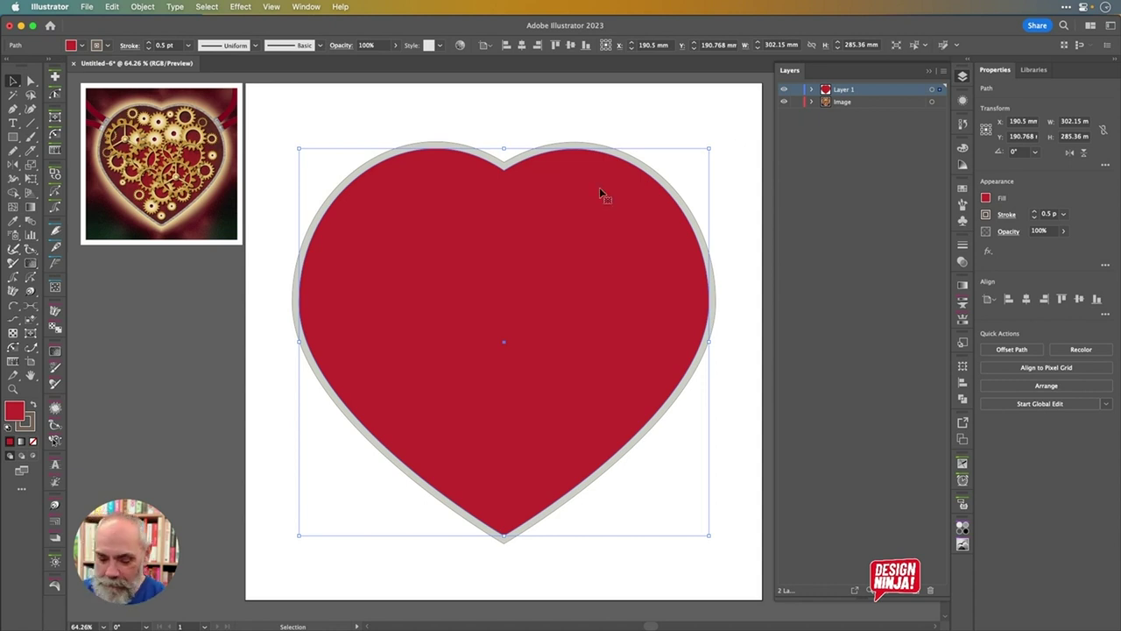
Apply a freeform gradient to the inner heart, move its upper stop to the centre line below the cleft, and add a stop near the right edge
key("period")
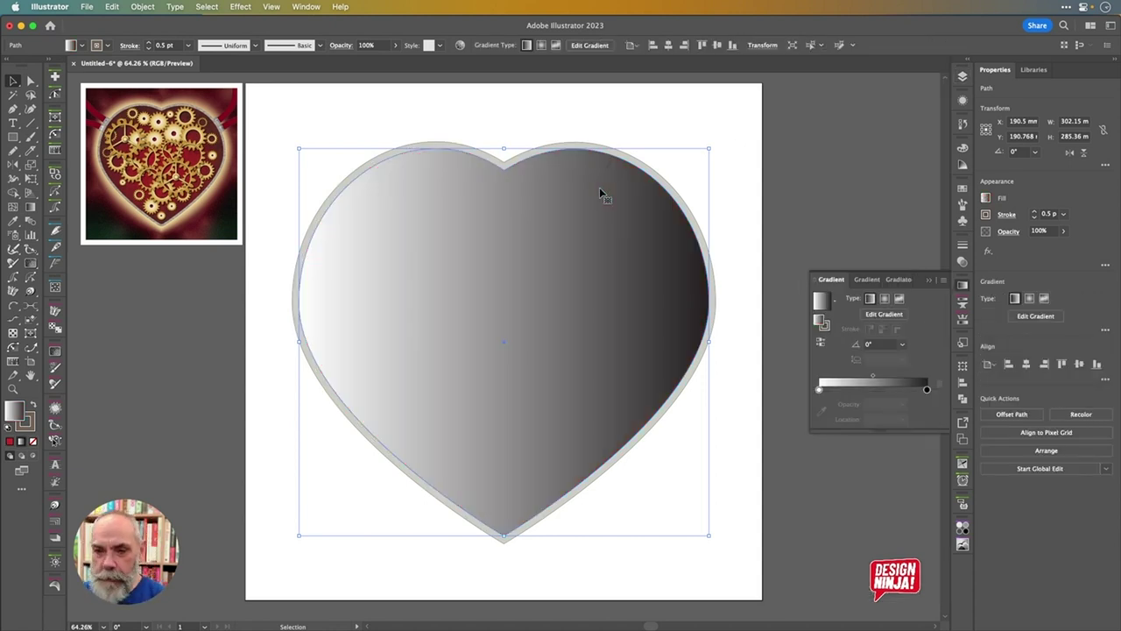
left_click(901, 300)
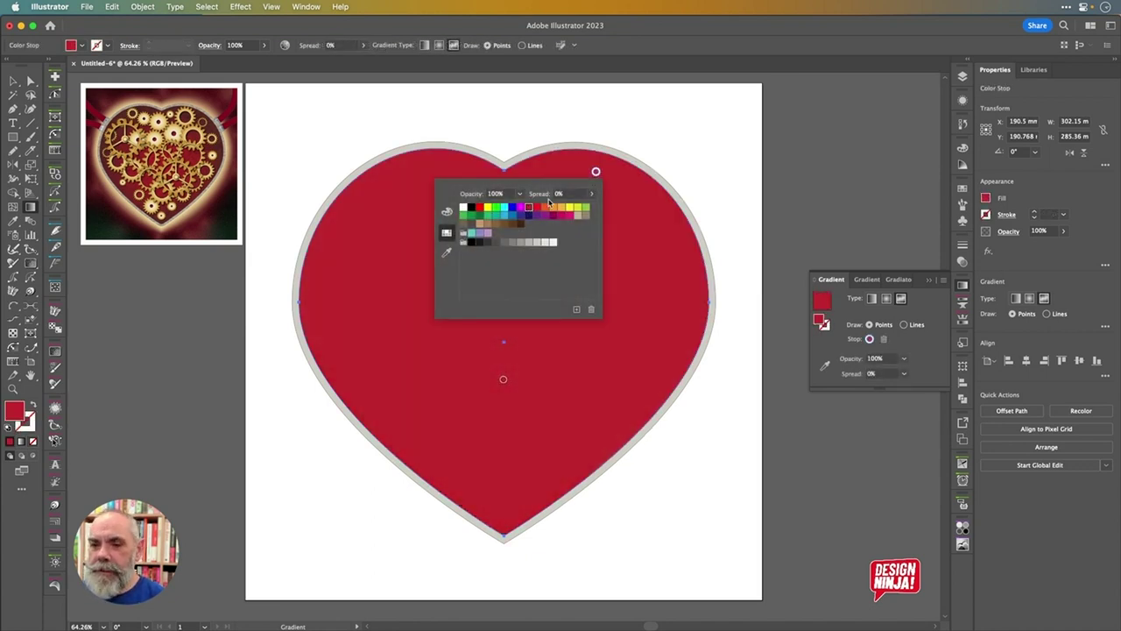
left_click(597, 171)
left_click_drag(597, 171, 502, 267)
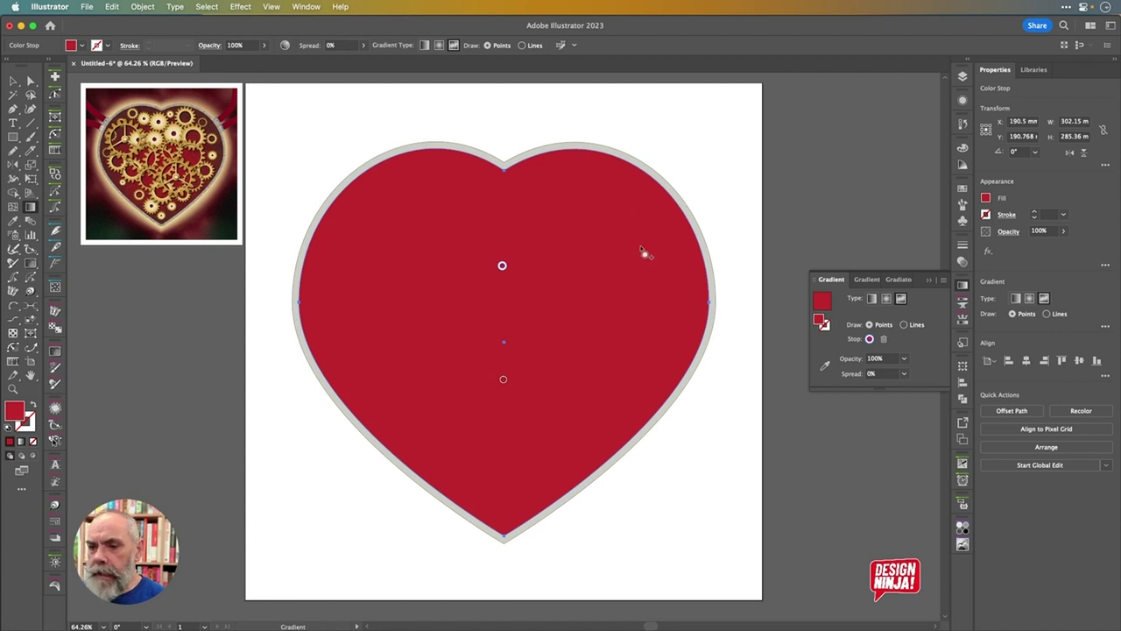
left_click(681, 255)
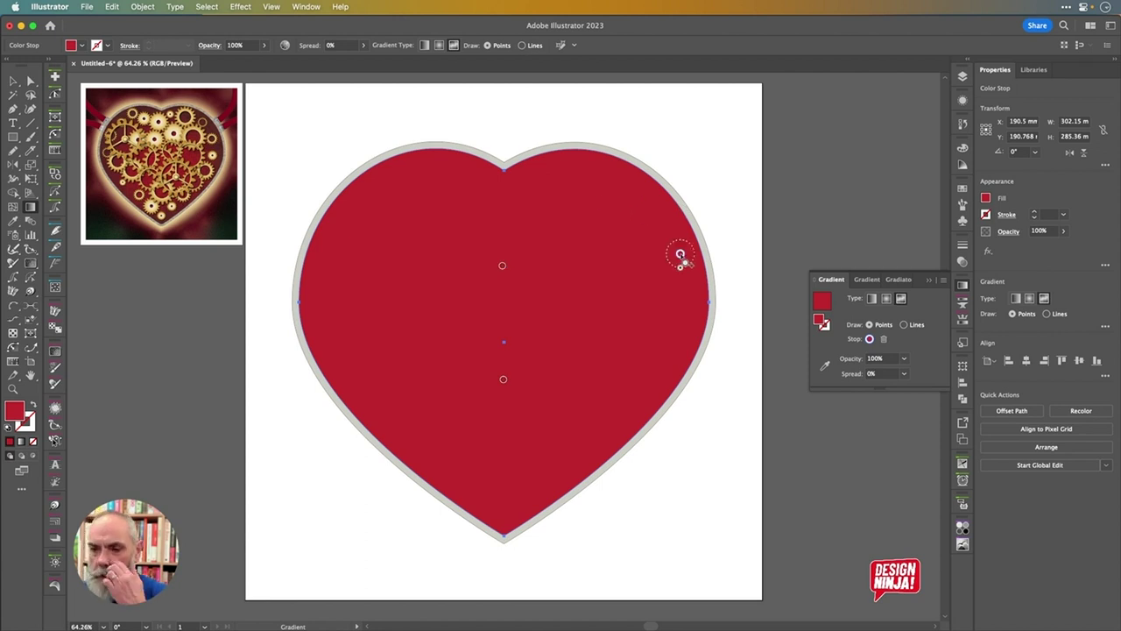
Switch the freeform gradient to Lines and darken the right-edge stop to RGB 125, 39, 45
left_click(1056, 315)
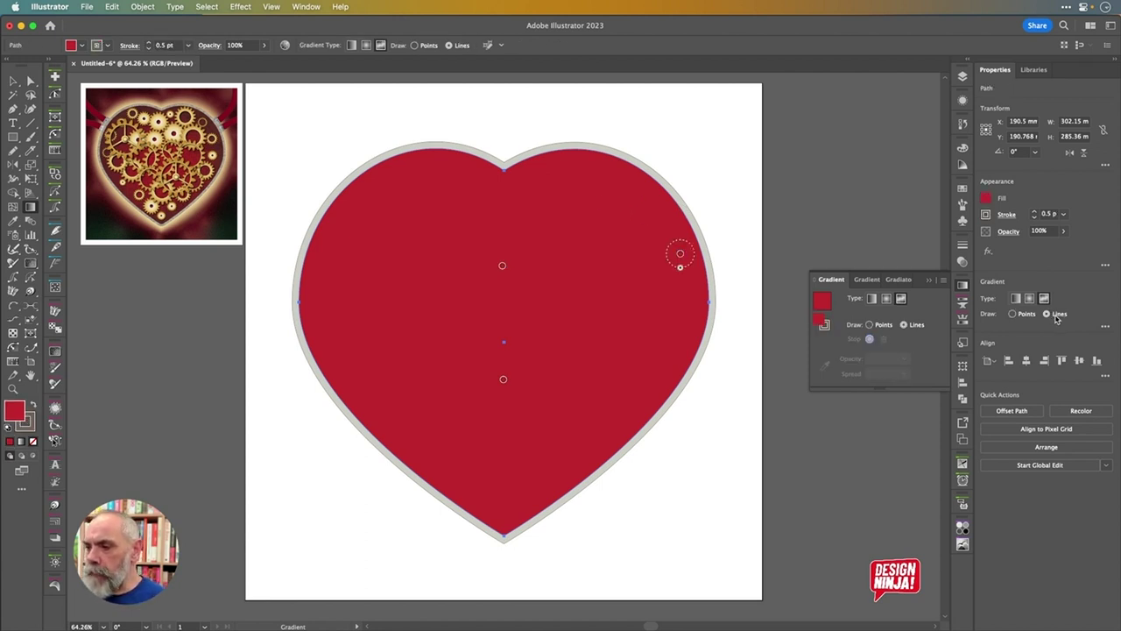
double_click(680, 255)
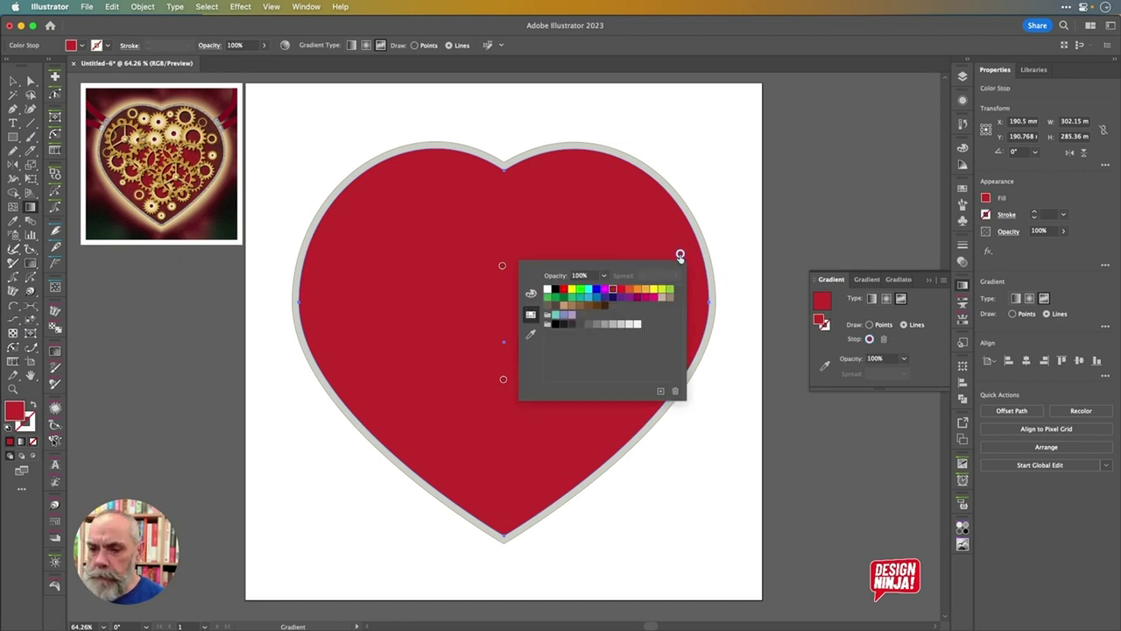
left_click(531, 294)
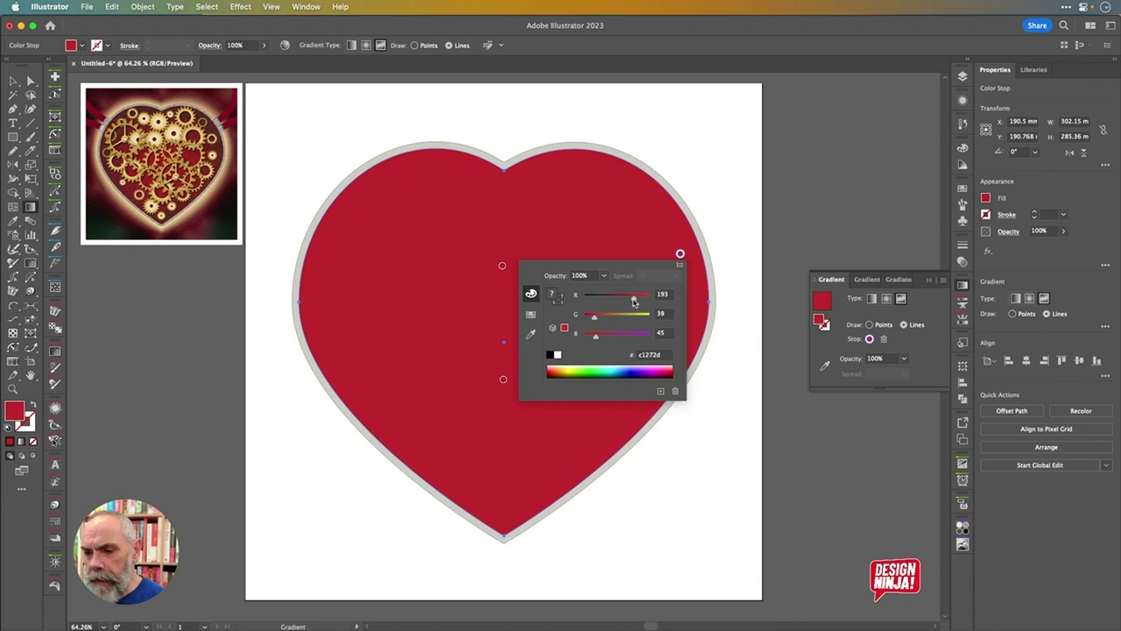
left_click_drag(635, 302, 616, 300)
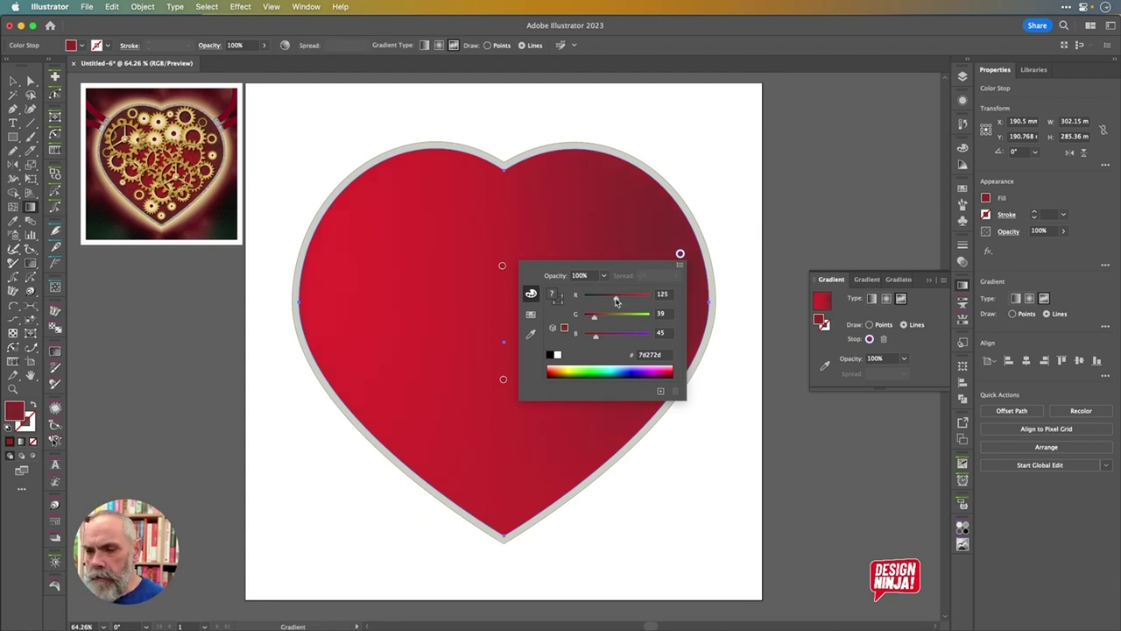
Draw a closed dark gradient line just inside the heart's edge, from the right-edge stop through both lobes, the cleft, the left edge and the tip
left_click(682, 257)
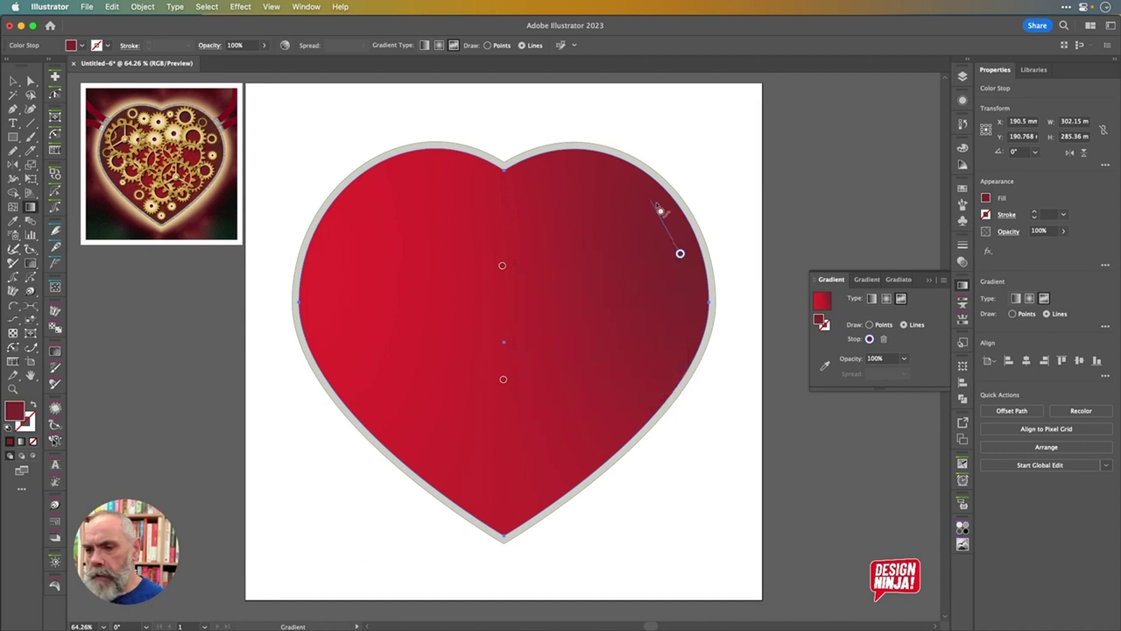
left_click_drag(682, 255, 689, 257)
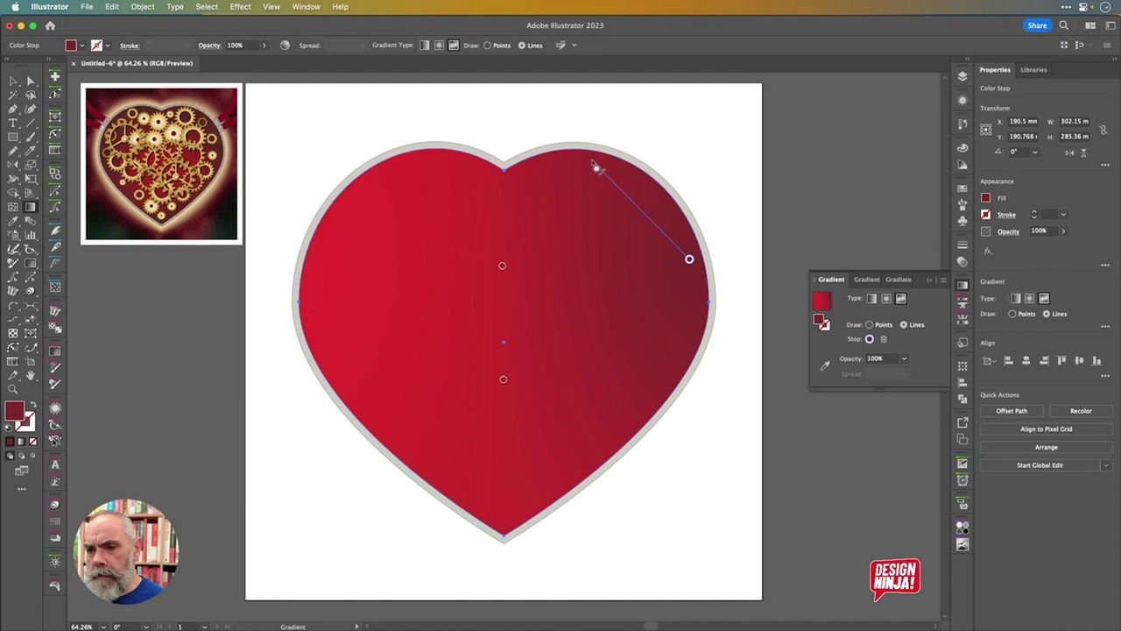
left_click(593, 161)
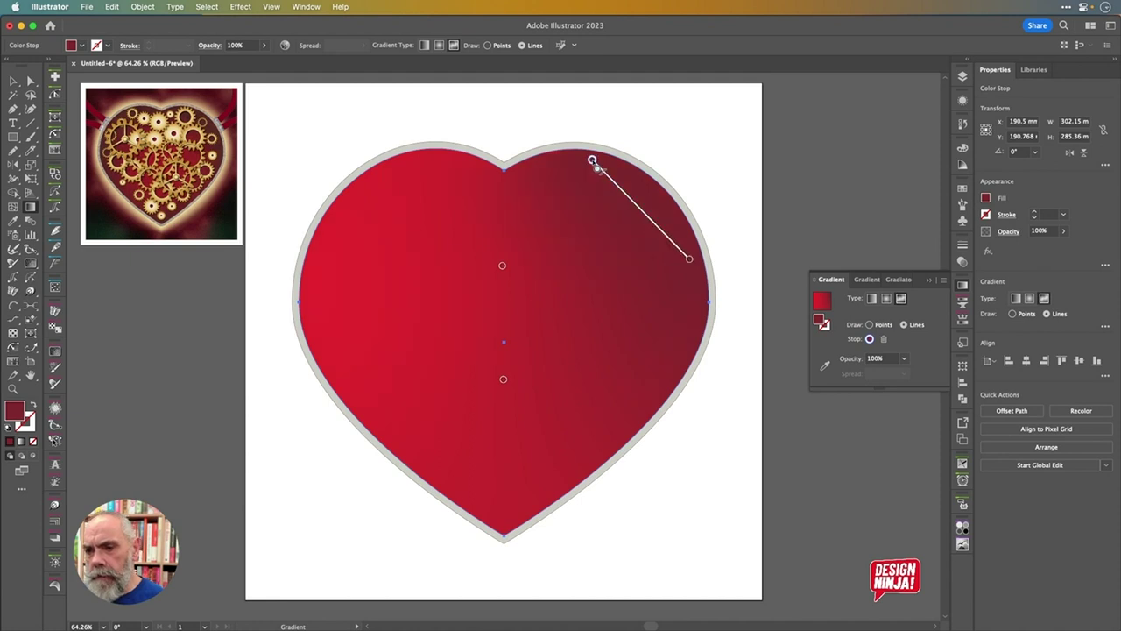
left_click(507, 185)
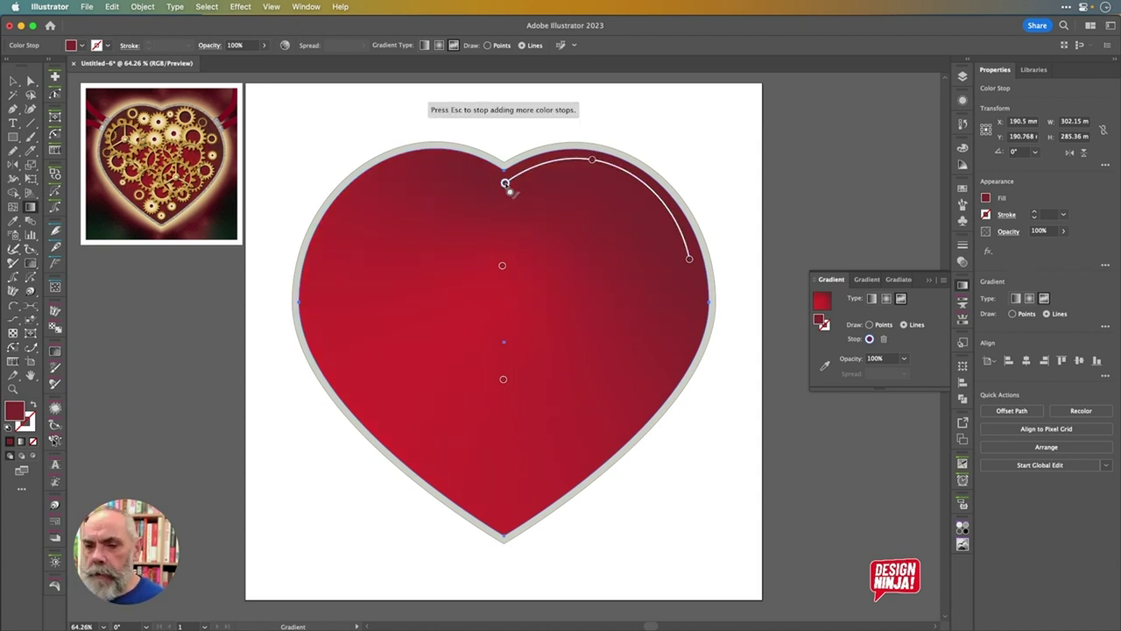
left_click(414, 161)
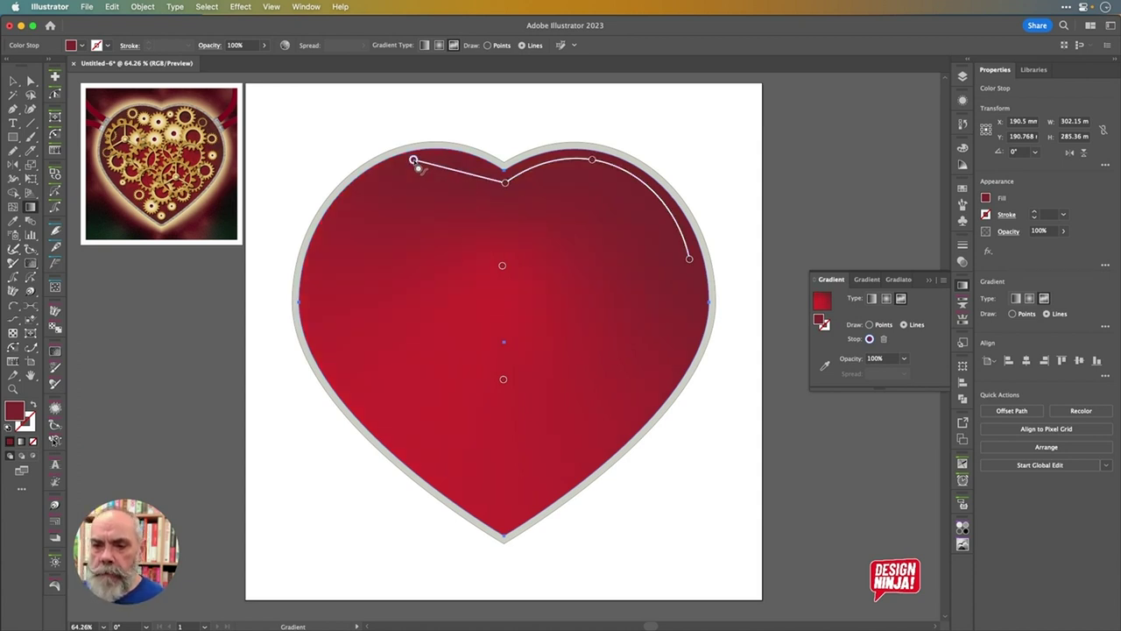
left_click(311, 269)
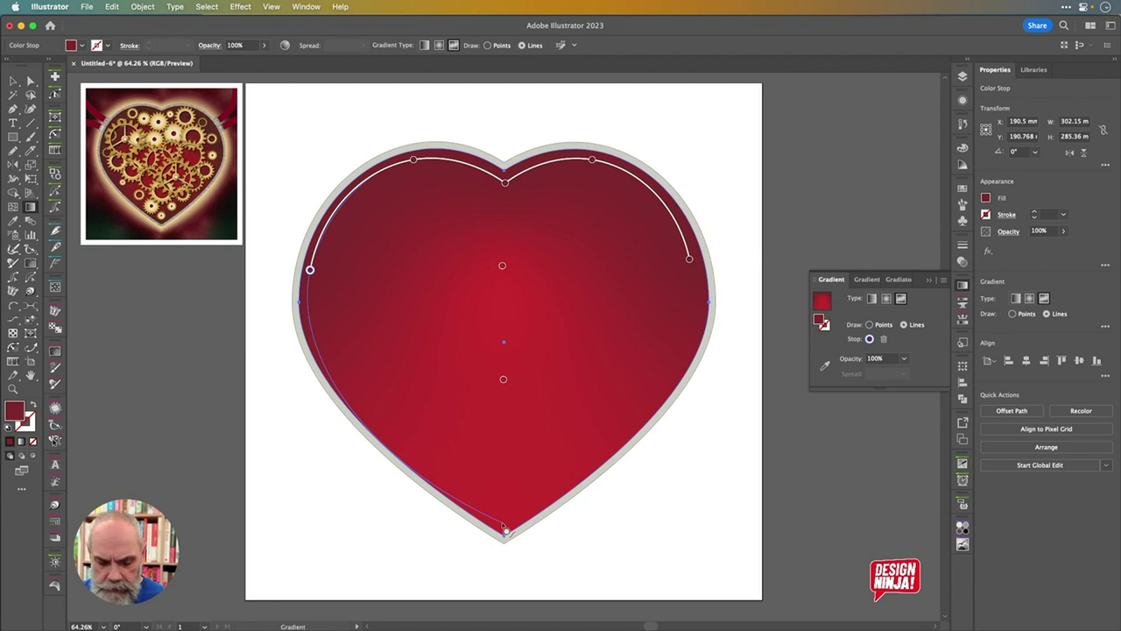
left_click(504, 525)
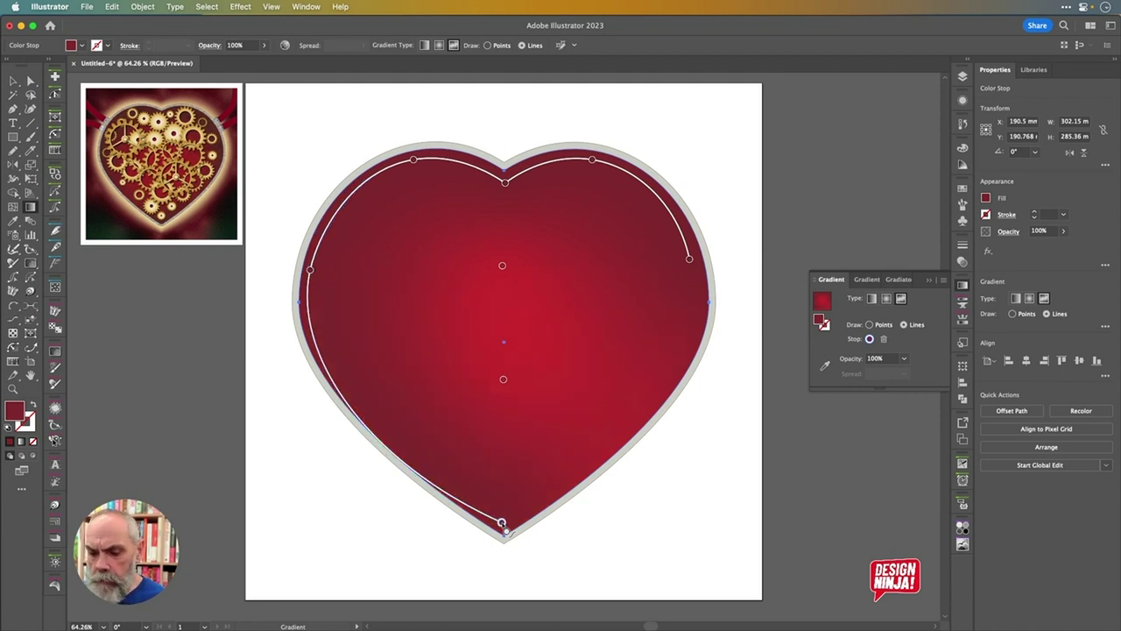
left_click(690, 260)
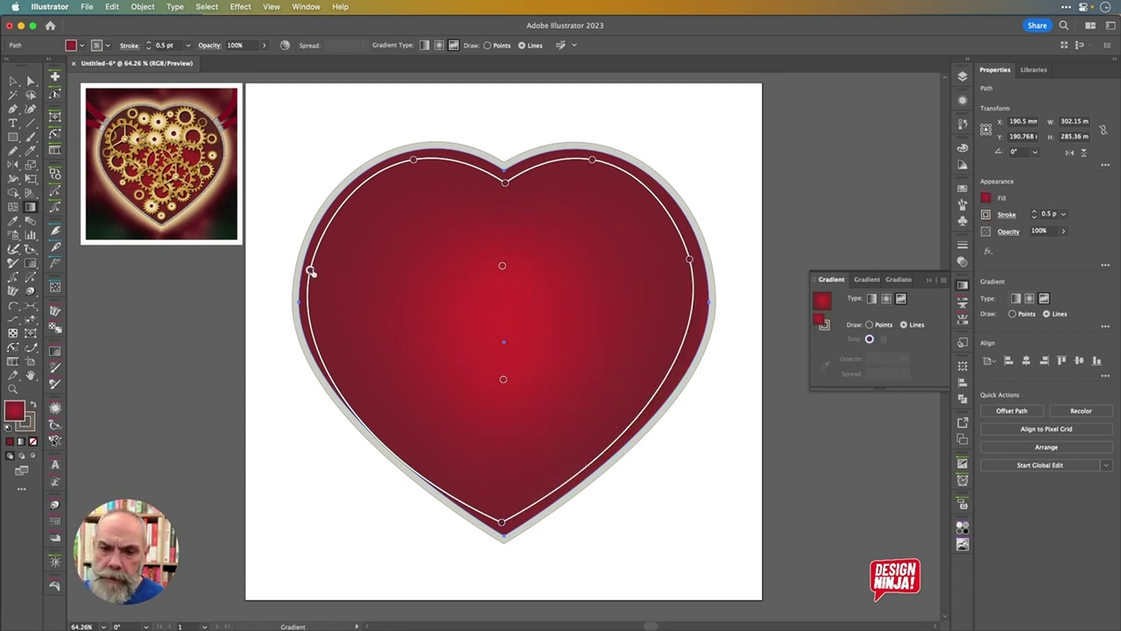
Adjust the left and right gradient stops to balance the heart's sides, and raise the stop at the bottom tip slightly
left_click_drag(310, 269, 314, 262)
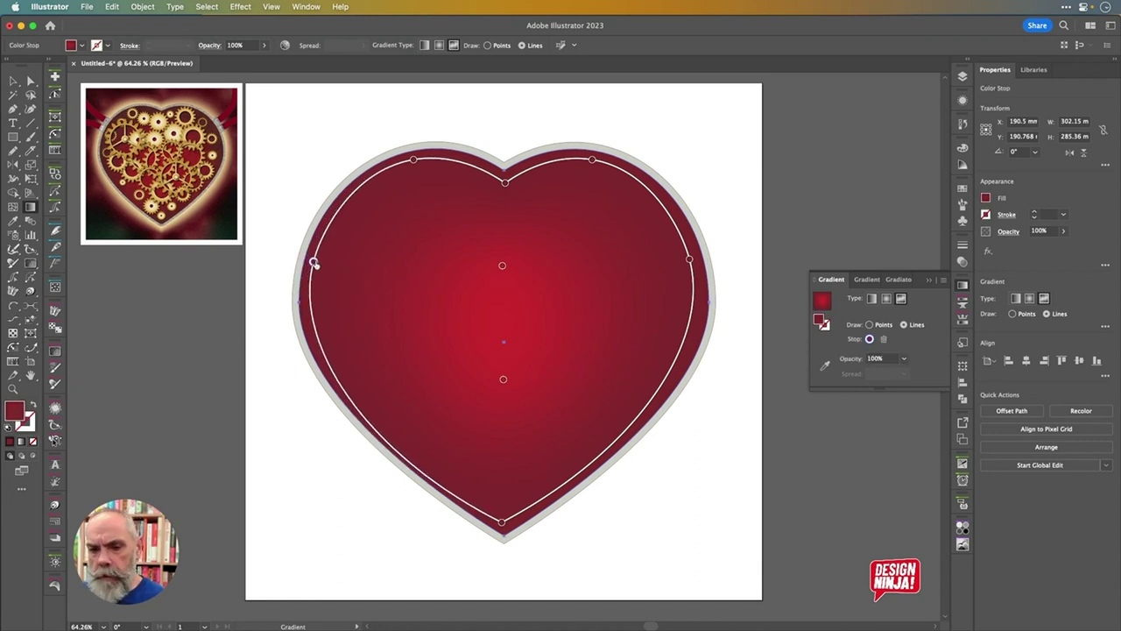
left_click_drag(689, 259, 693, 258)
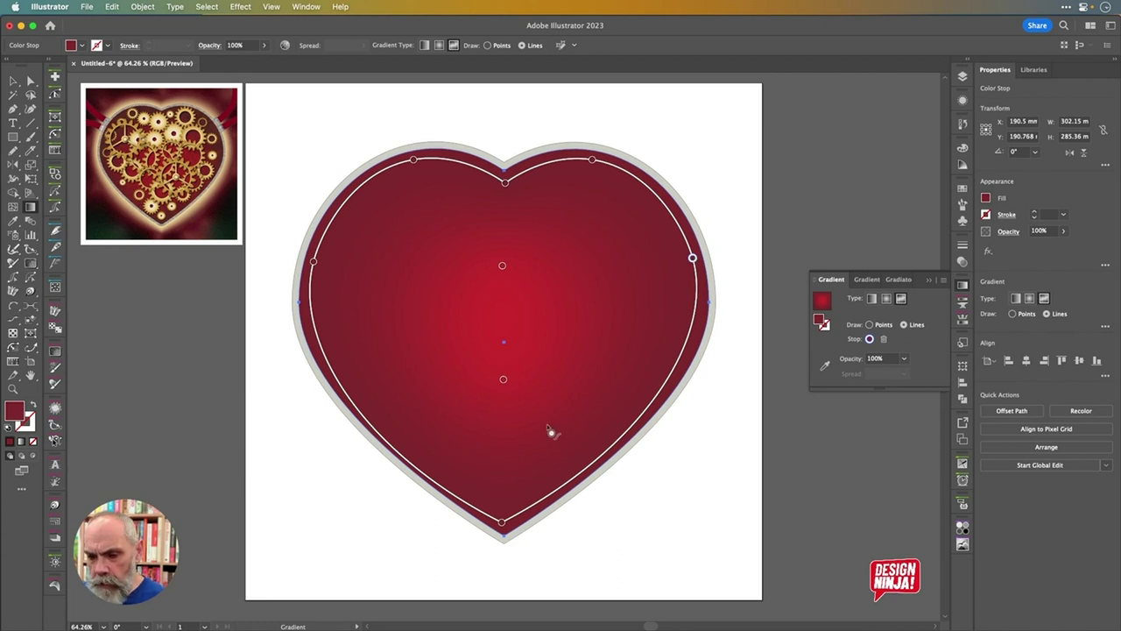
left_click_drag(502, 525, 502, 512)
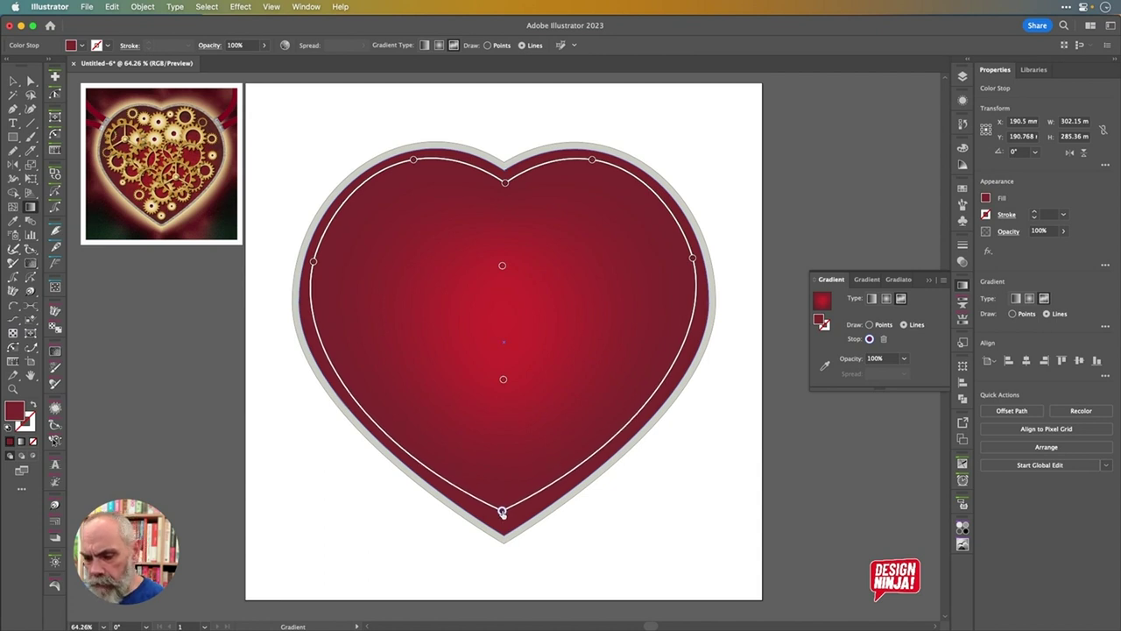
Darken the bottom-tip gradient stop to RGB 102, 39, 45 and shift the right-edge stop slightly down and inward
double_click(502, 513)
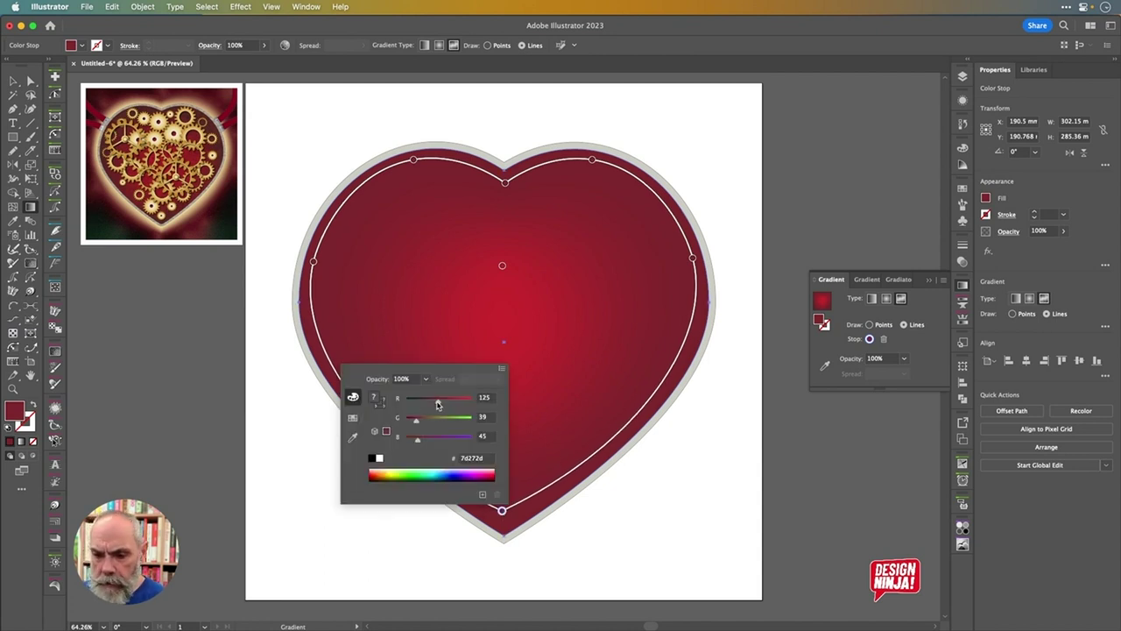
left_click_drag(438, 403, 432, 403)
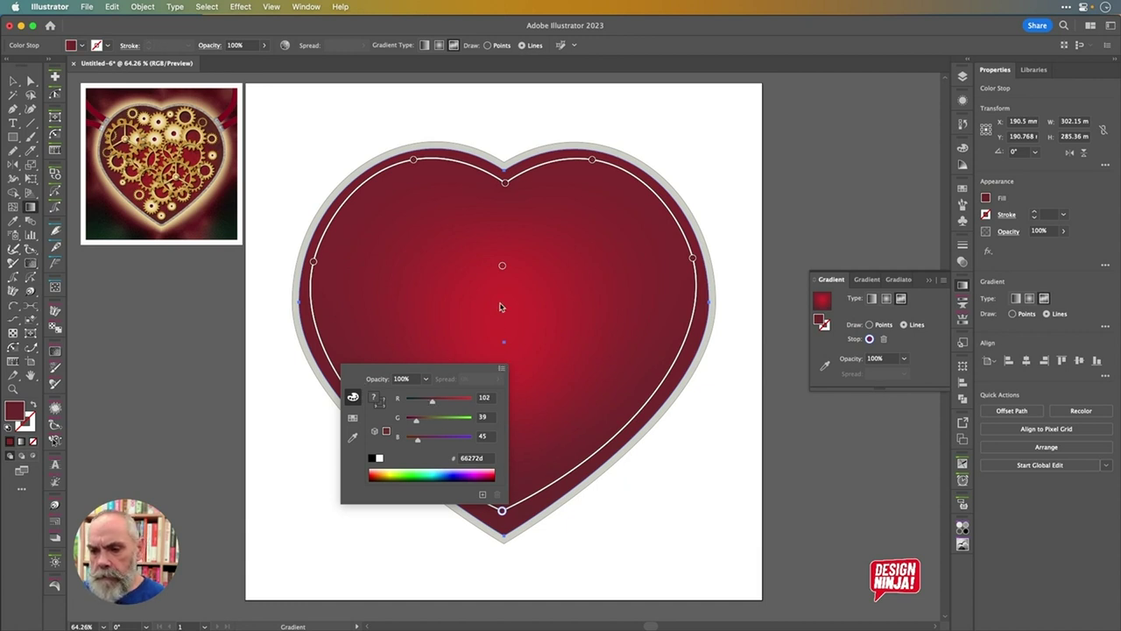
left_click(502, 512)
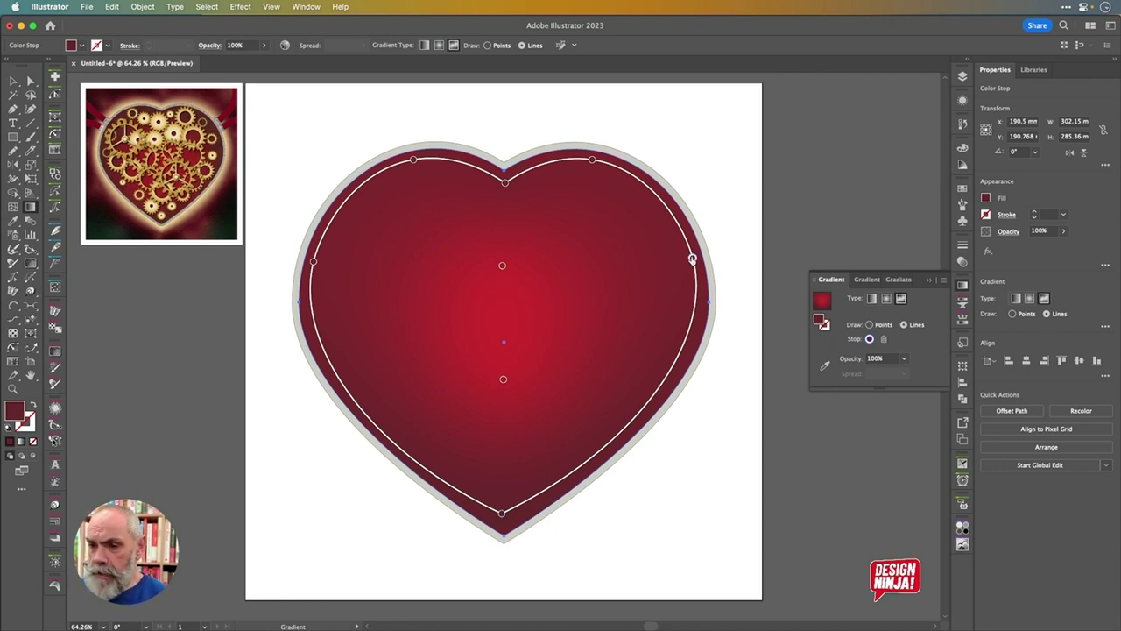
left_click_drag(693, 259, 691, 264)
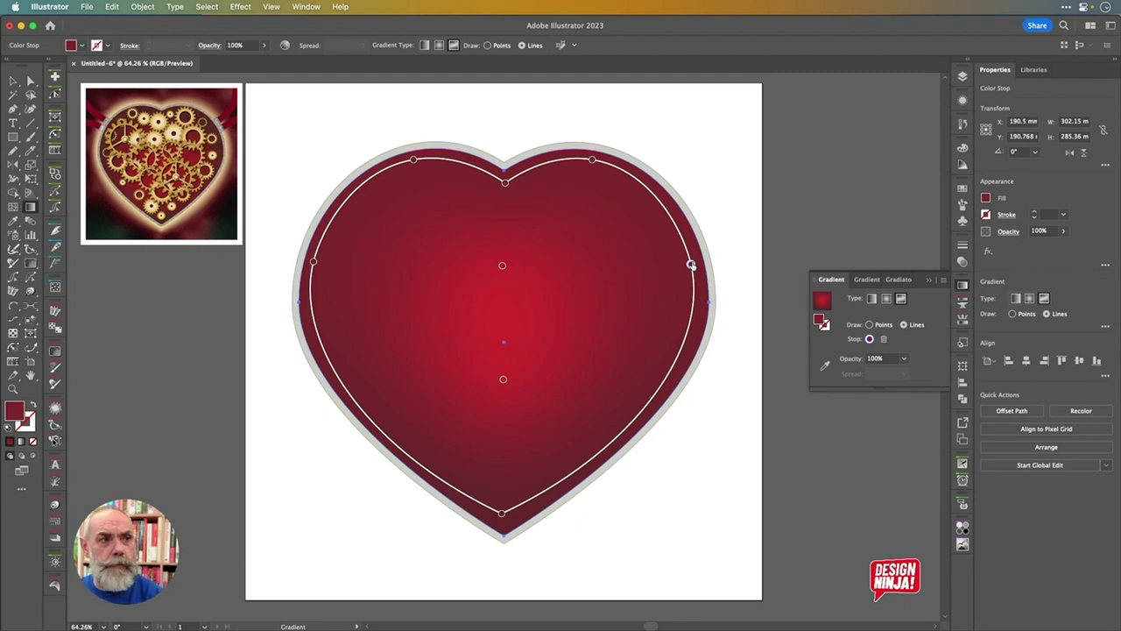
key("v")
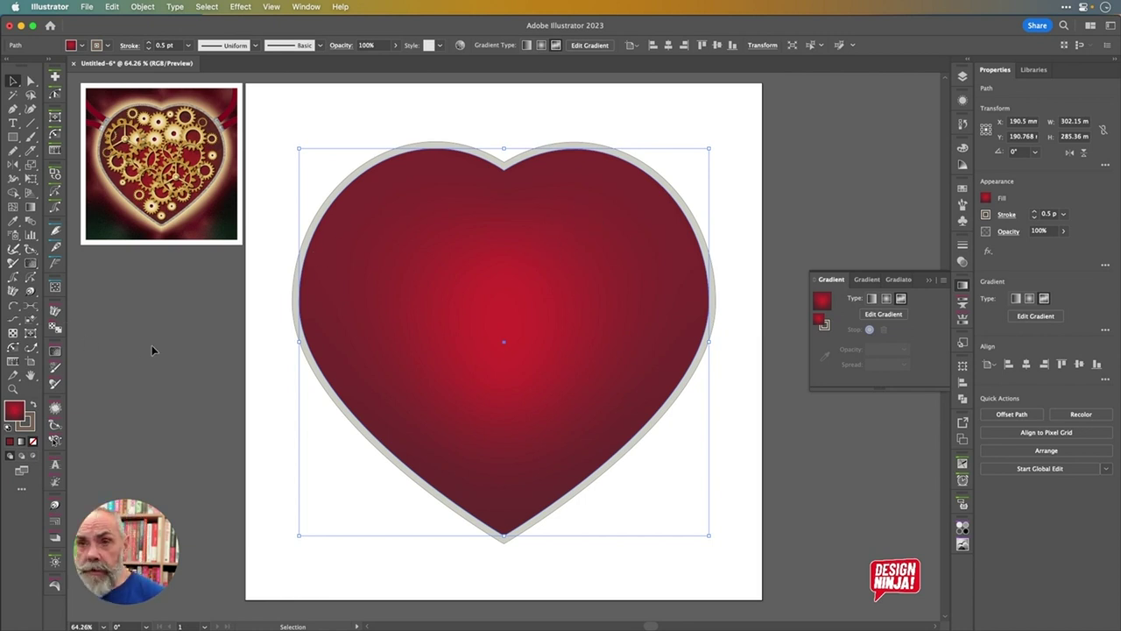
Apply the Battered Copper with Enamel - Repeat texture from the Distressed Metallics category to the red inner heart
left_click(54, 352)
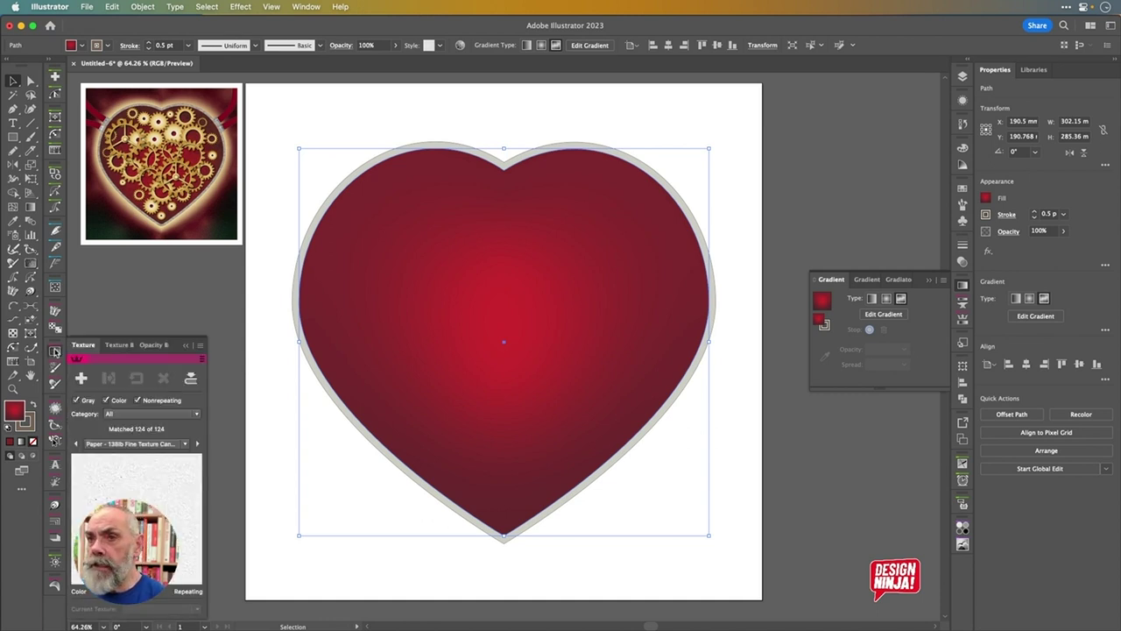
left_click(197, 417)
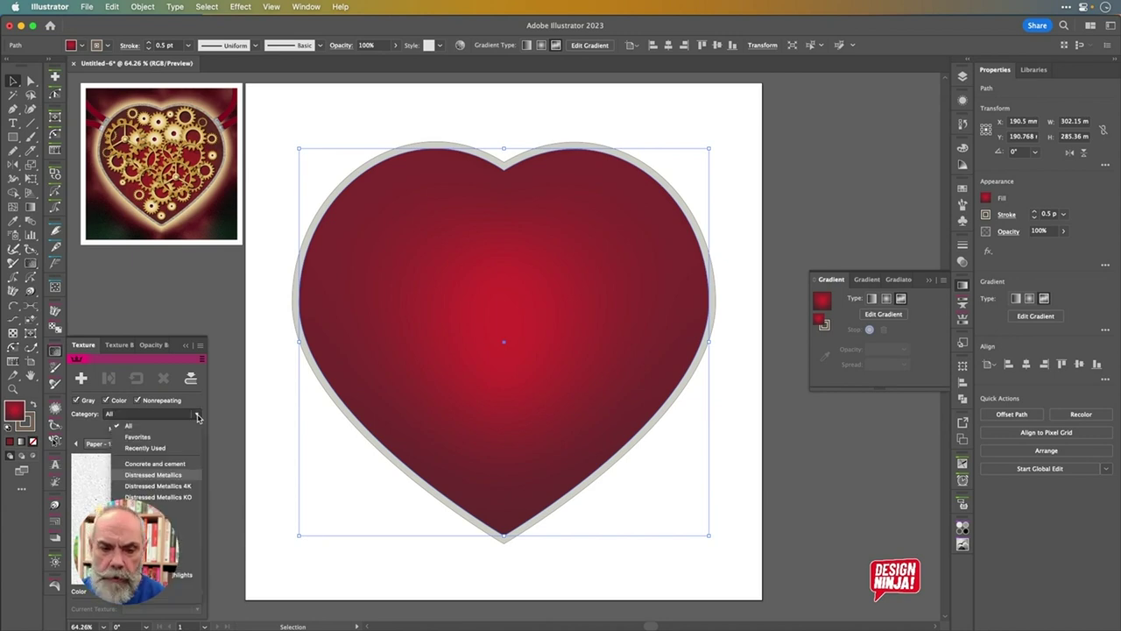
left_click(153, 476)
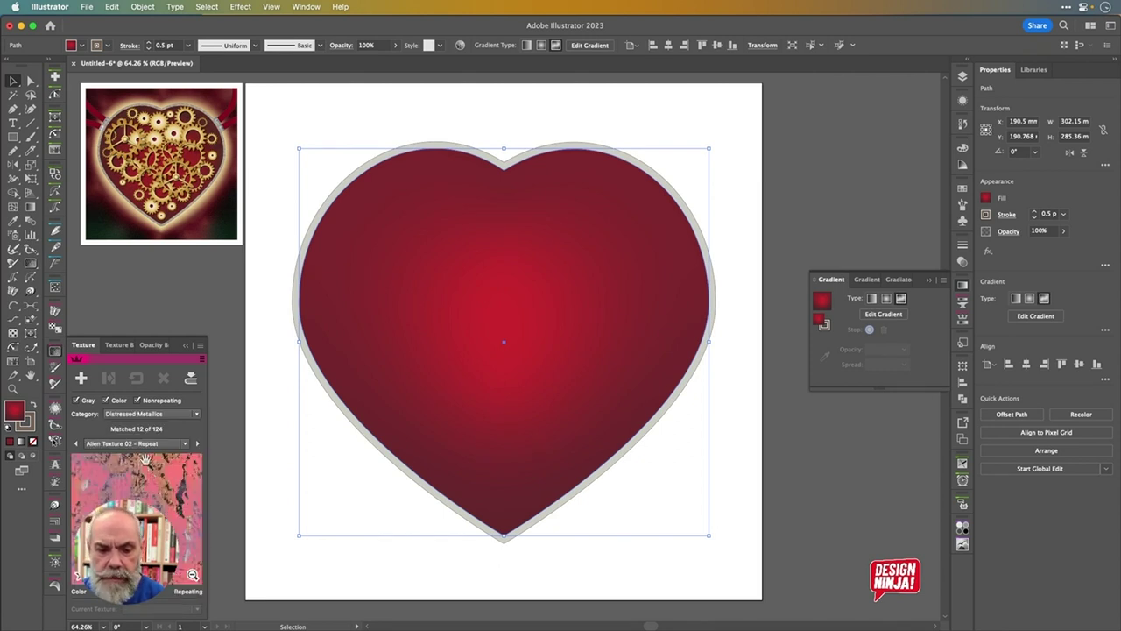
left_click(195, 444)
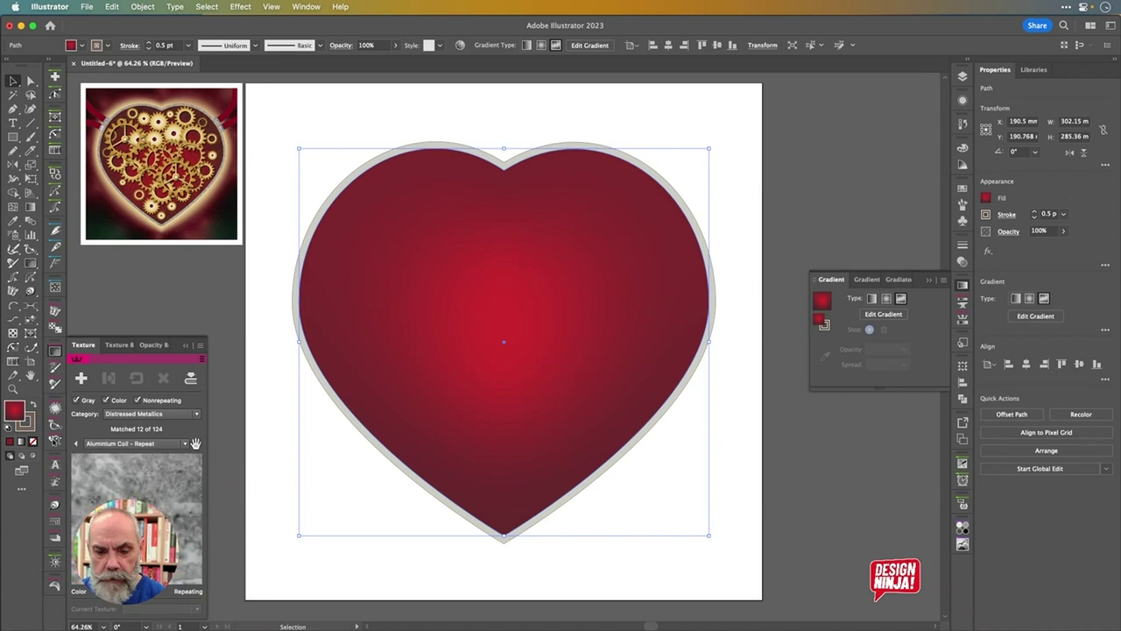
left_click(195, 444)
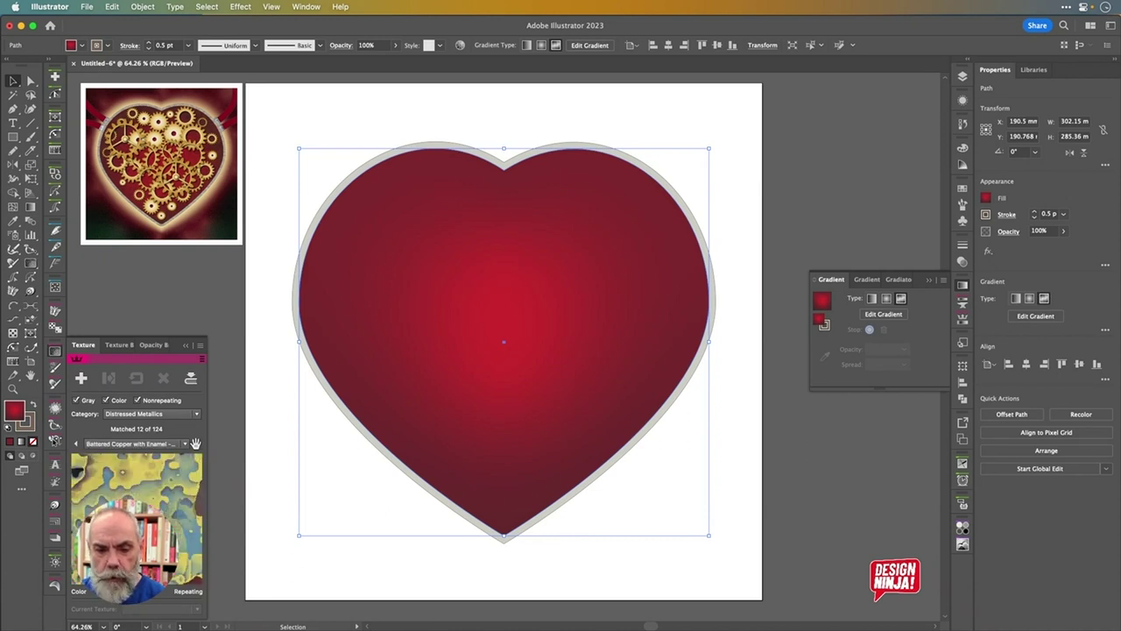
left_click(76, 443)
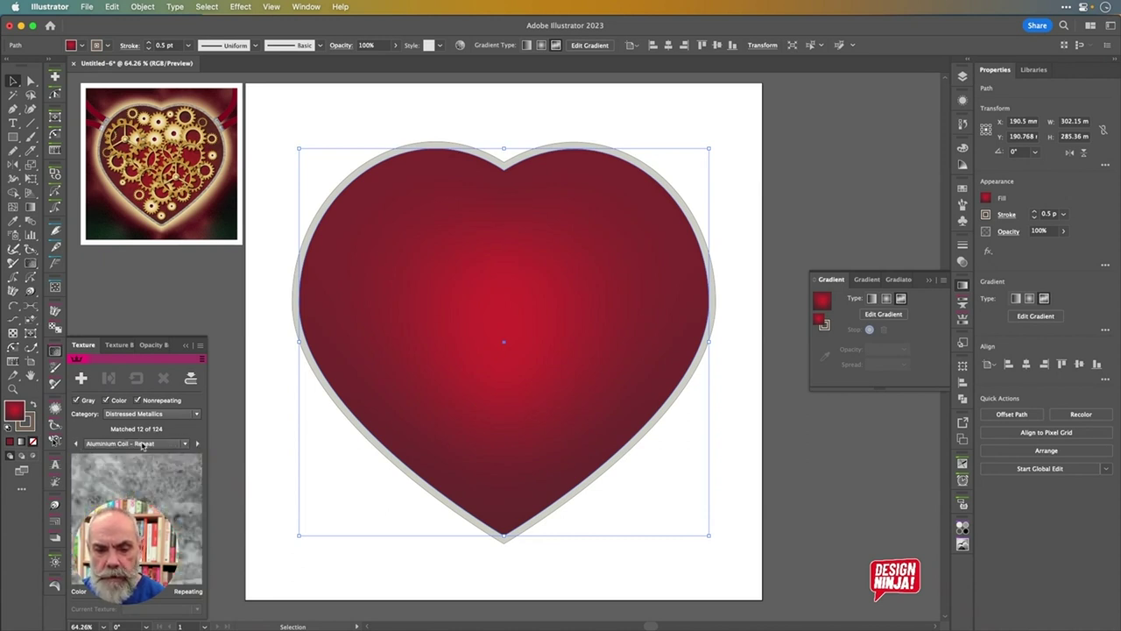
left_click(196, 444)
left_click(186, 444)
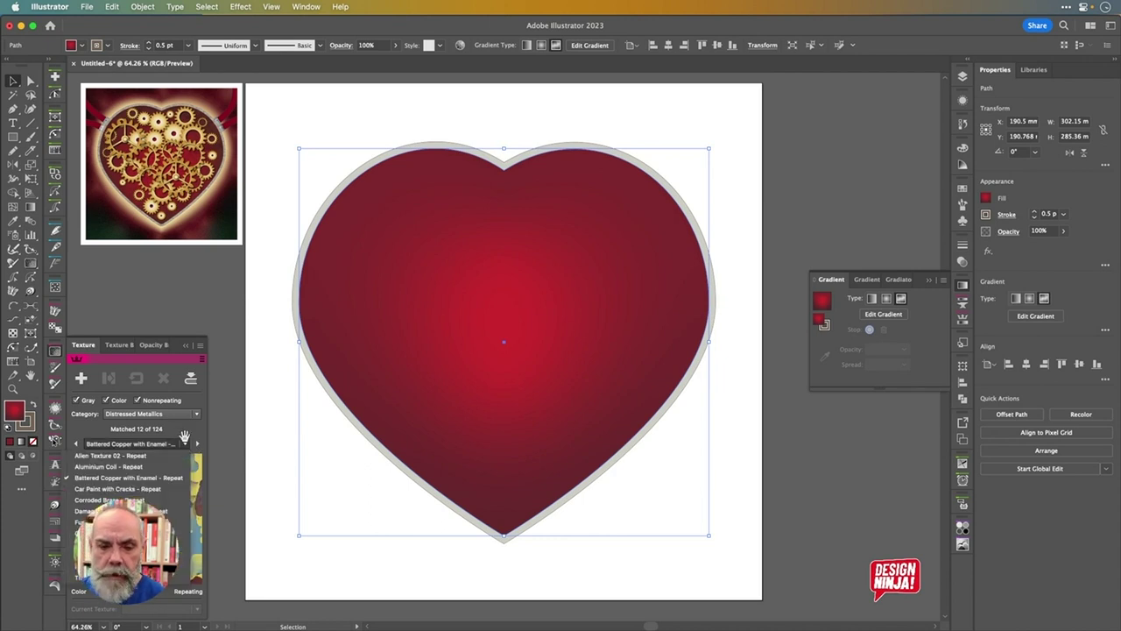
left_click(185, 442)
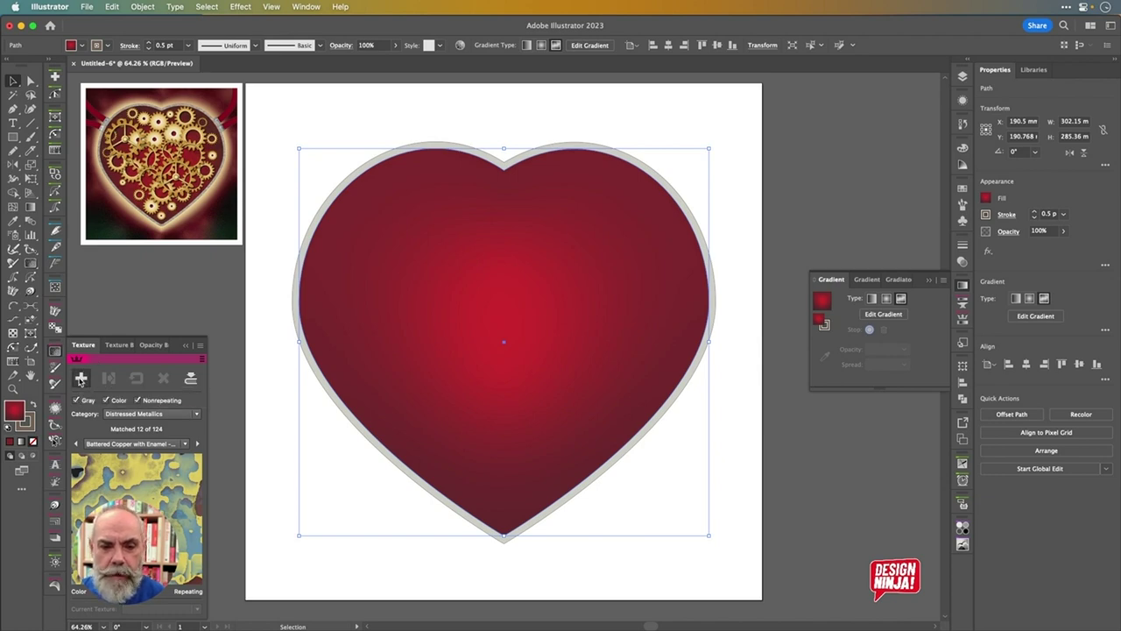
left_click(80, 378)
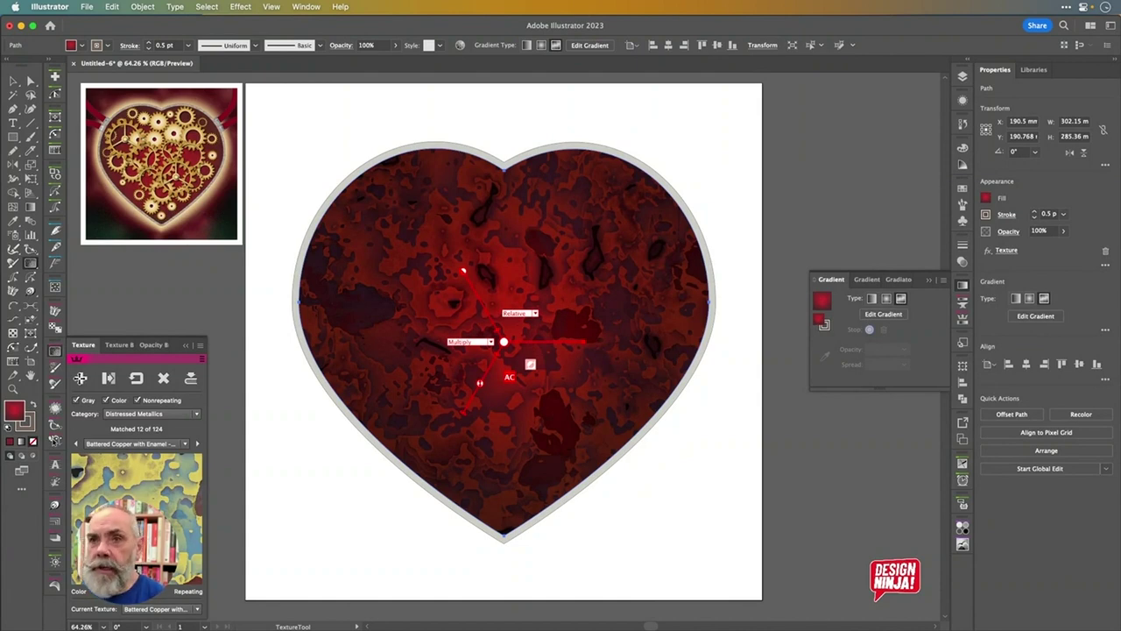
Lower the inner heart texture's opacity to about 25%, keeping the Multiply blend mode
left_click_drag(464, 271, 480, 301)
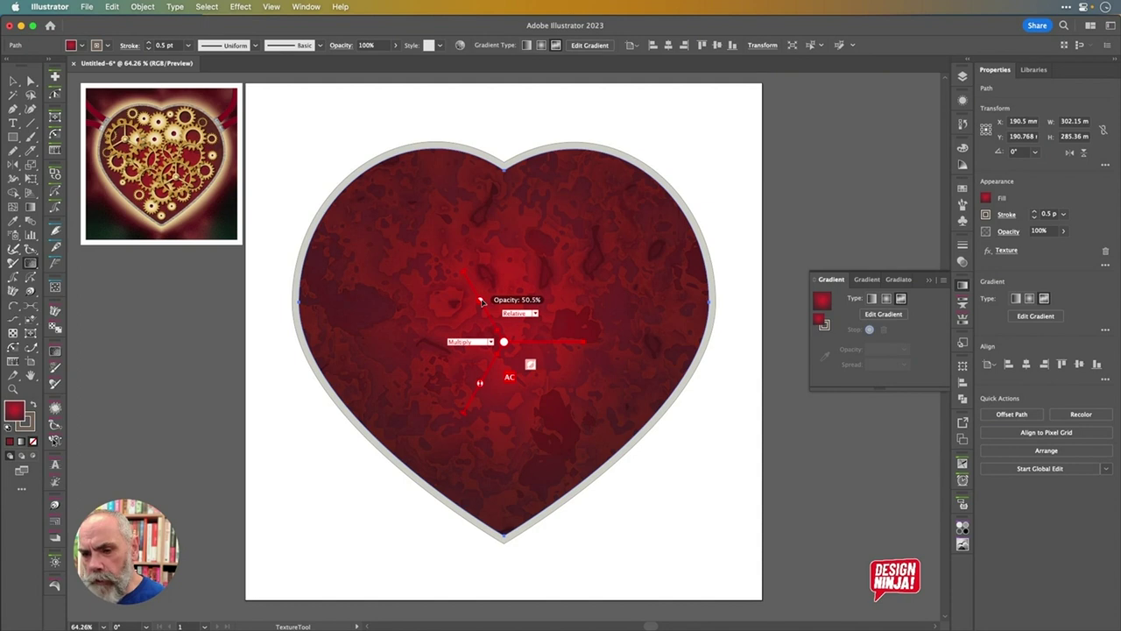
left_click(490, 341)
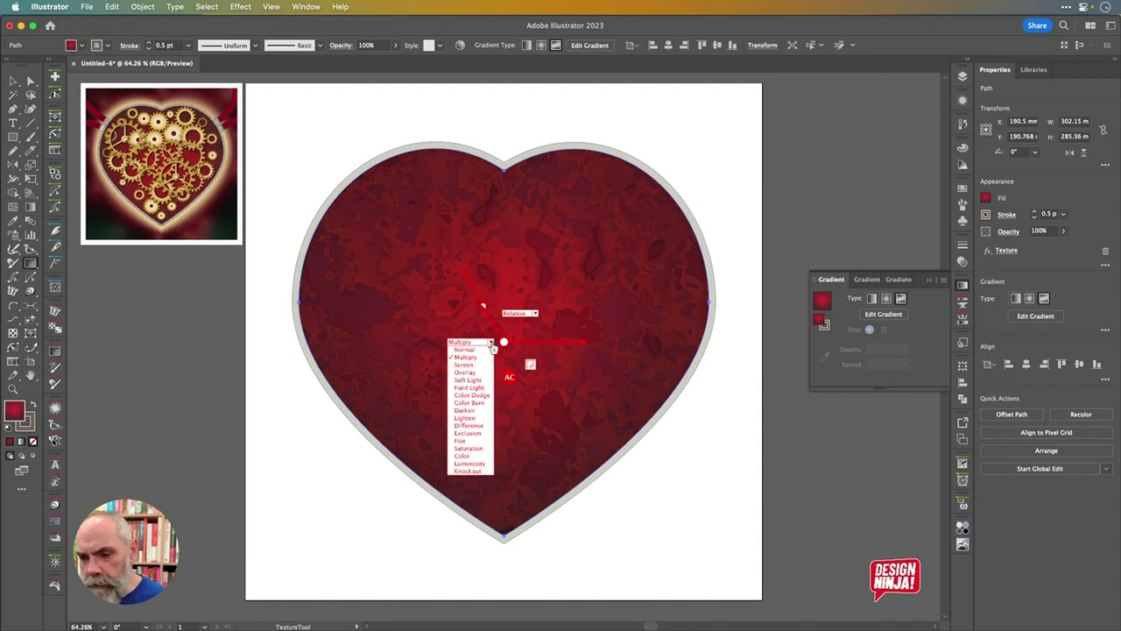
left_click(491, 345)
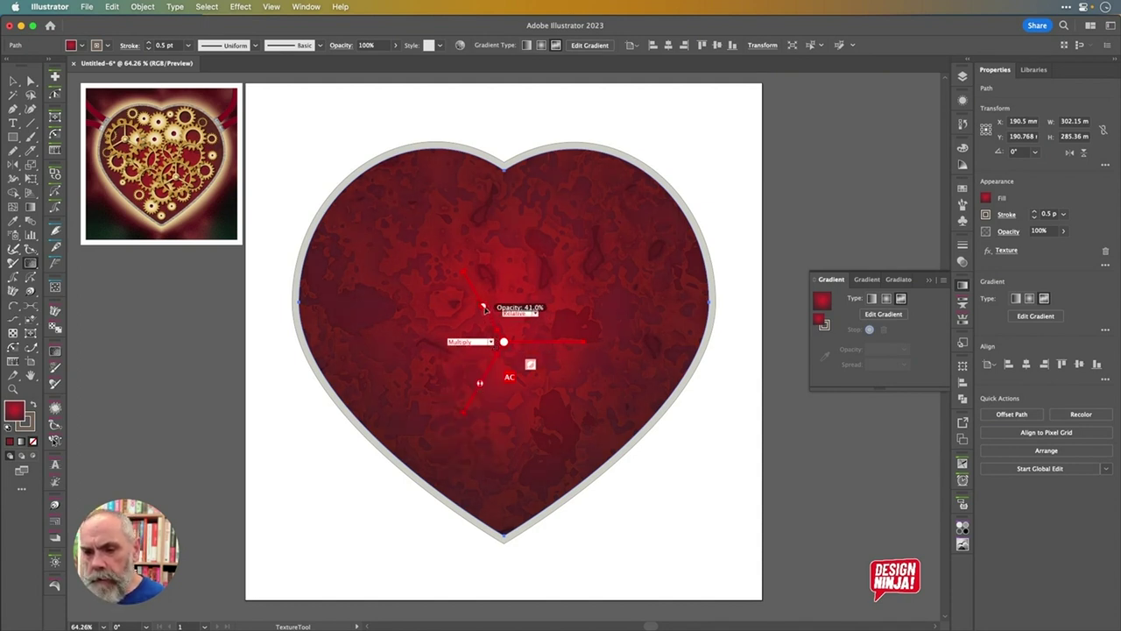
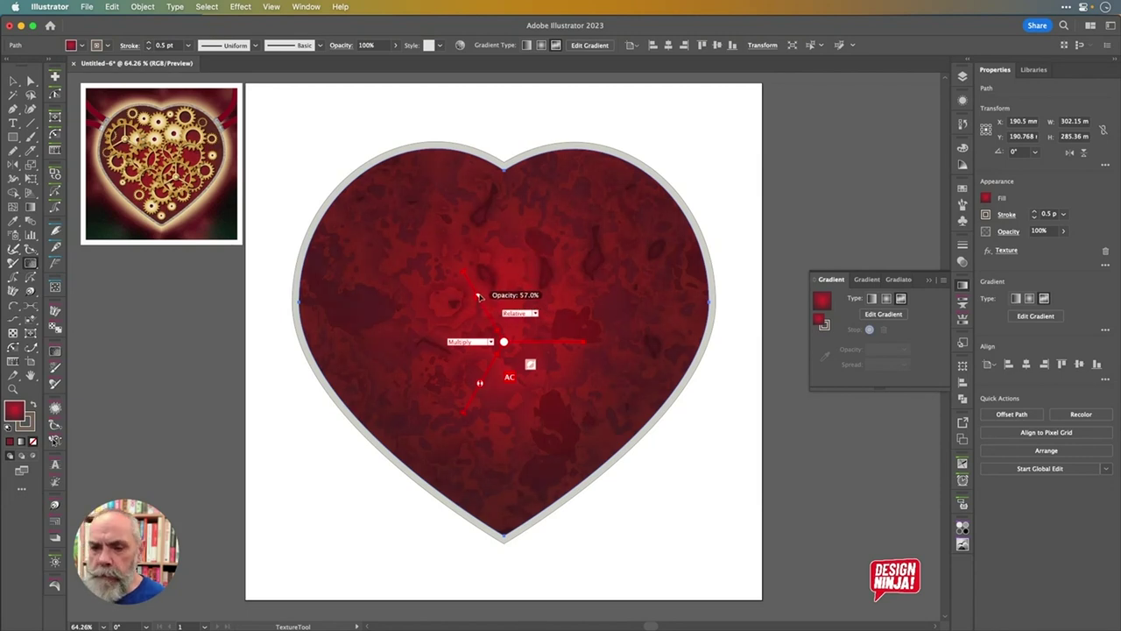
double_click(478, 299)
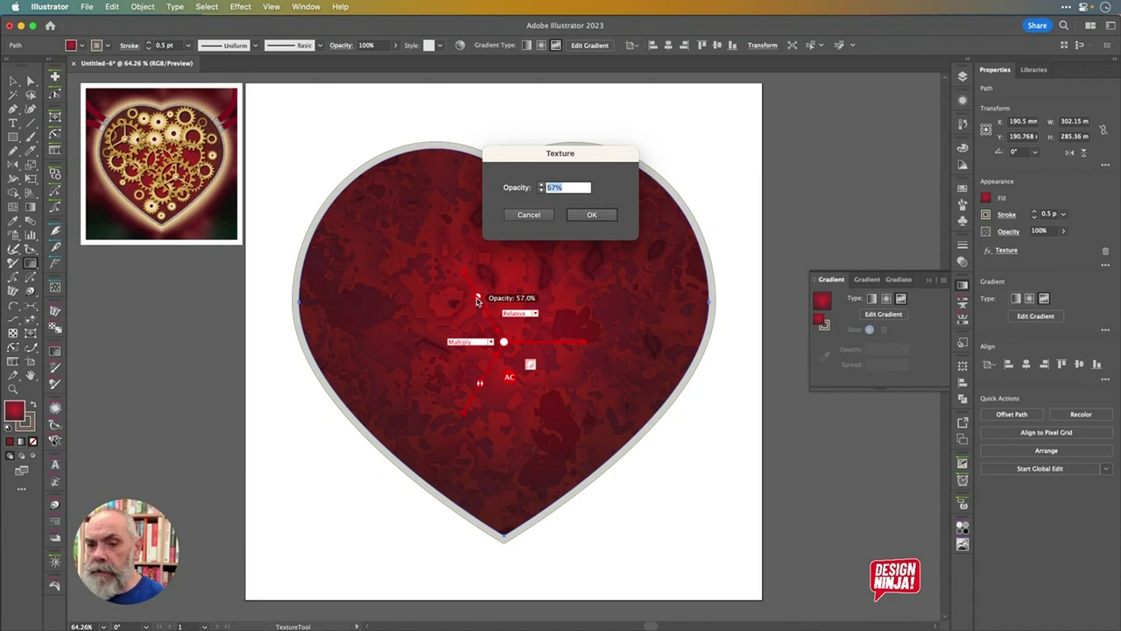
left_click(536, 221)
left_click_drag(479, 298, 486, 318)
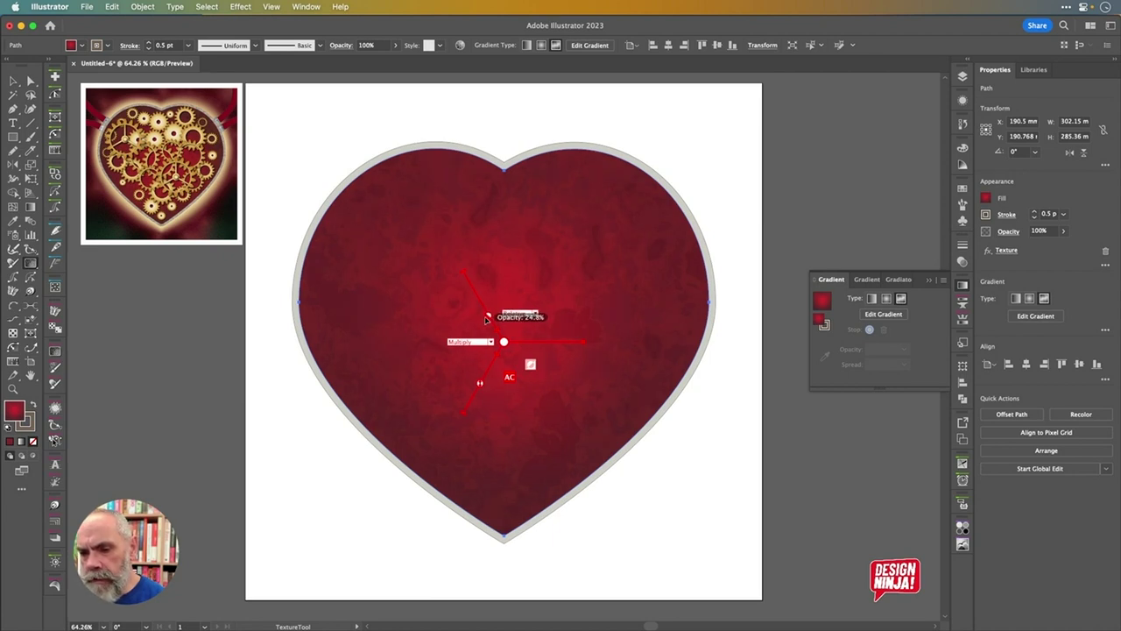
Set the inner heart texture's effective resolution to 300 ppi
double_click(480, 383)
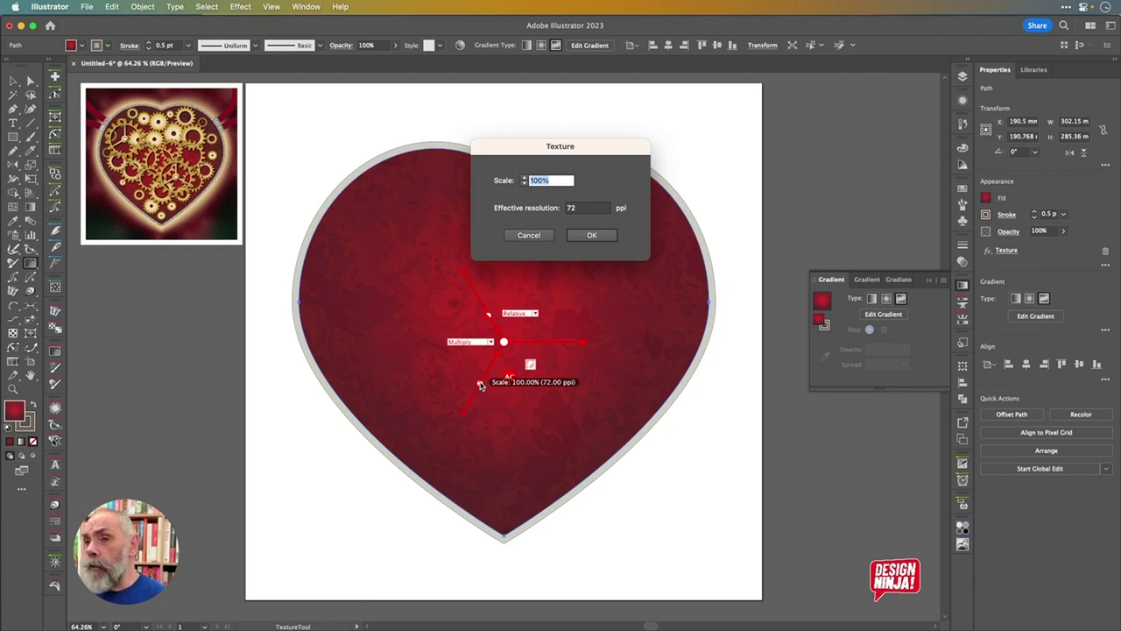
left_click(589, 208)
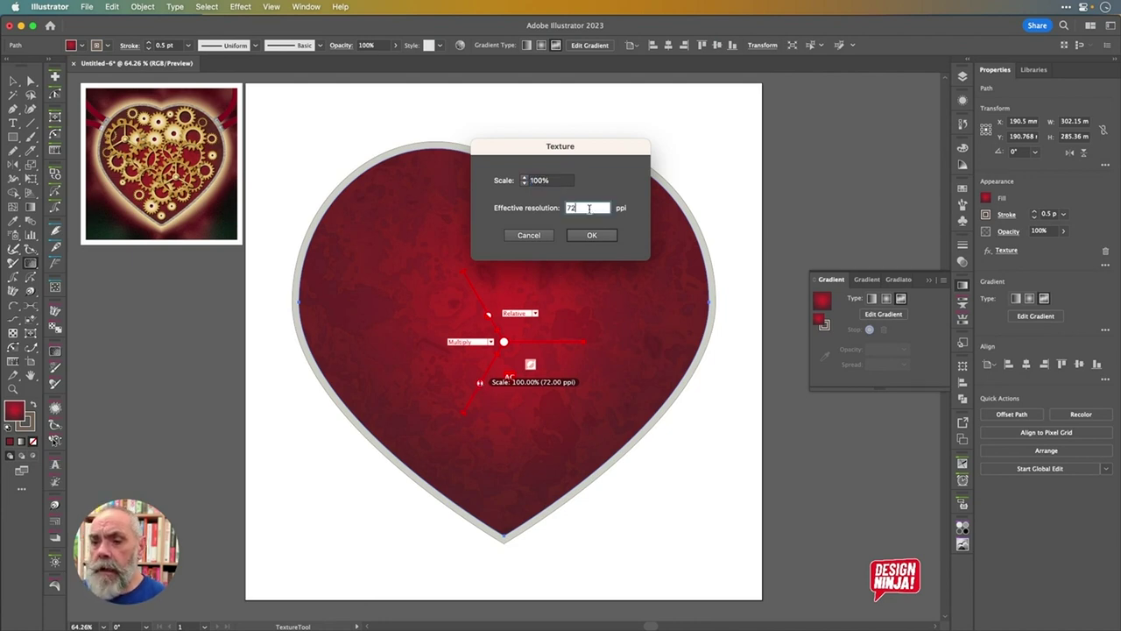
type("80")
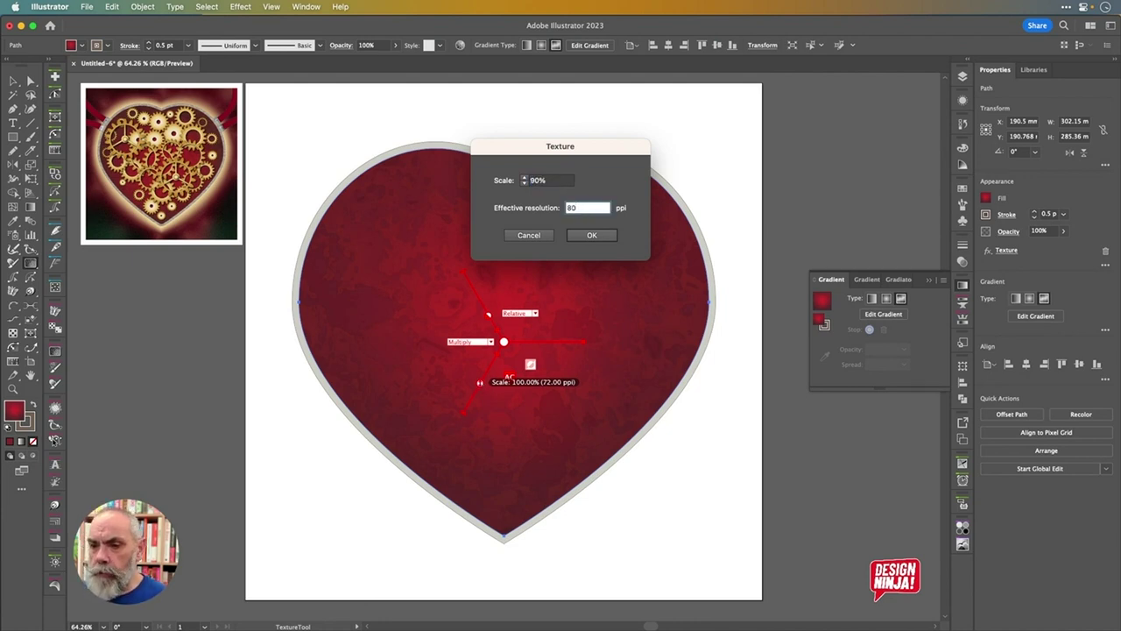
left_click_drag(591, 209, 550, 207)
type("300")
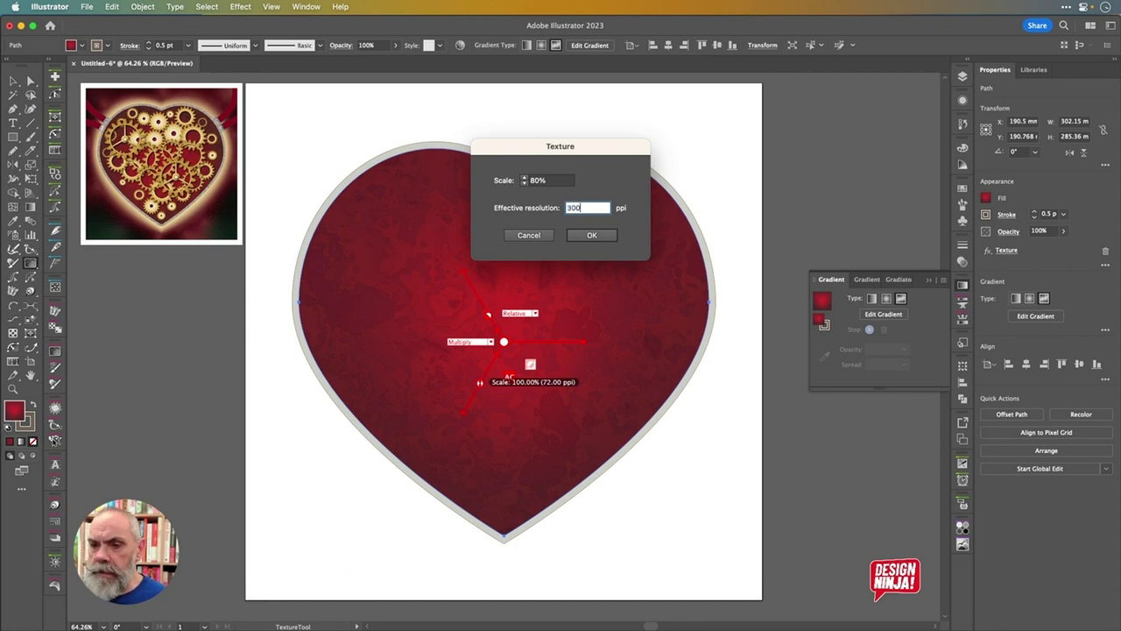
key("Tab")
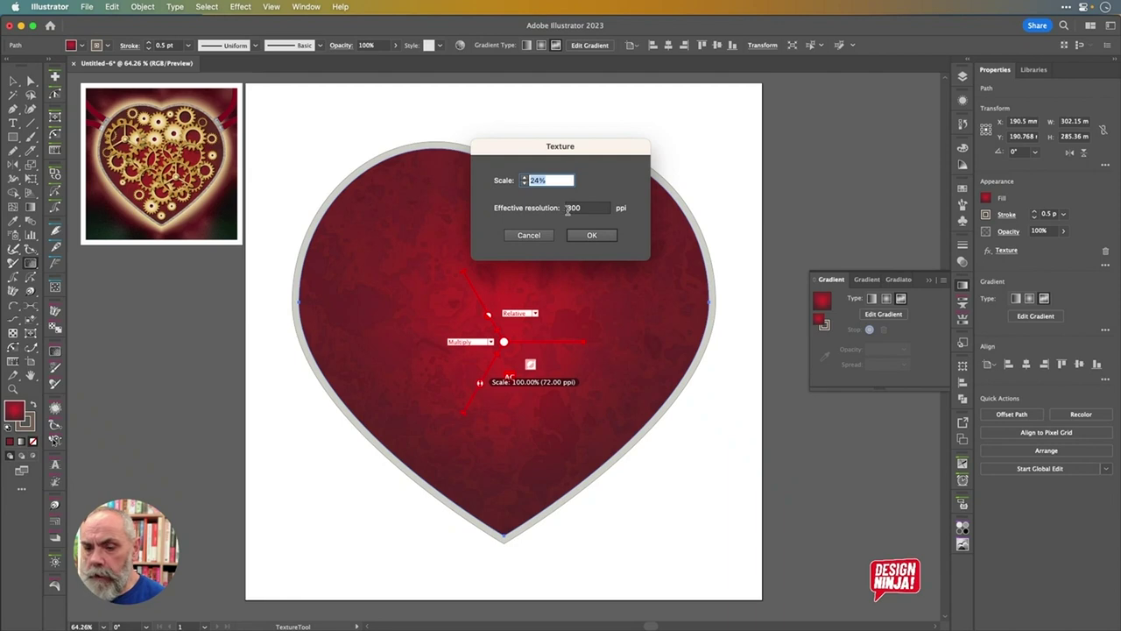
left_click(596, 235)
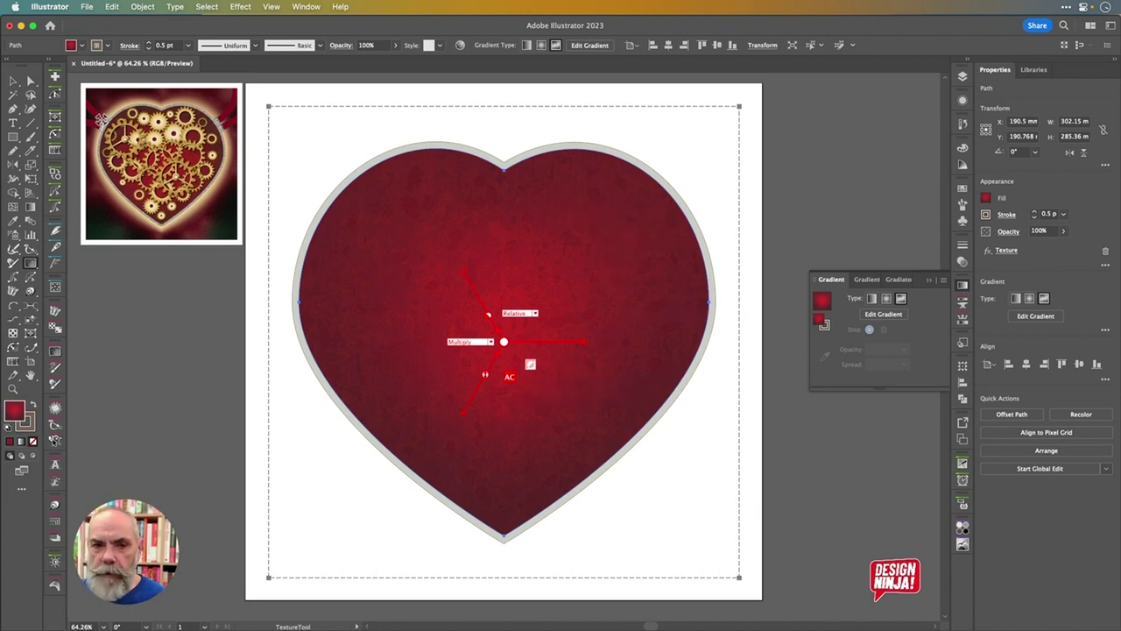
Deselect the heart and save the document to the Desktop in Adobe Illustrator format as heartDayLive.ai
key("v")
left_click(691, 133)
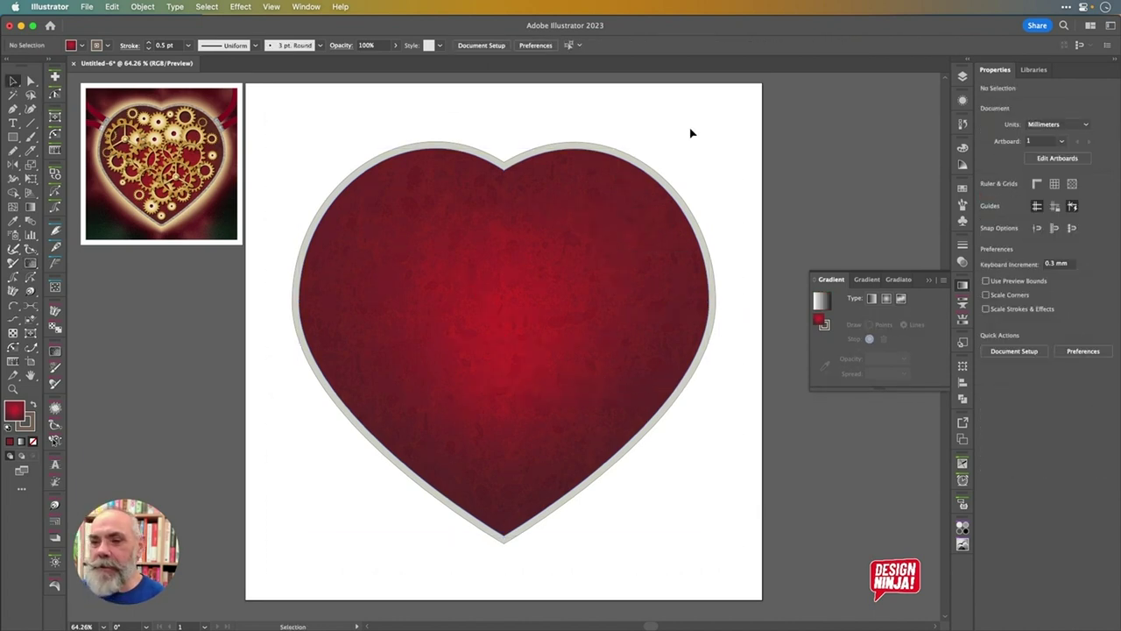
key("super+s")
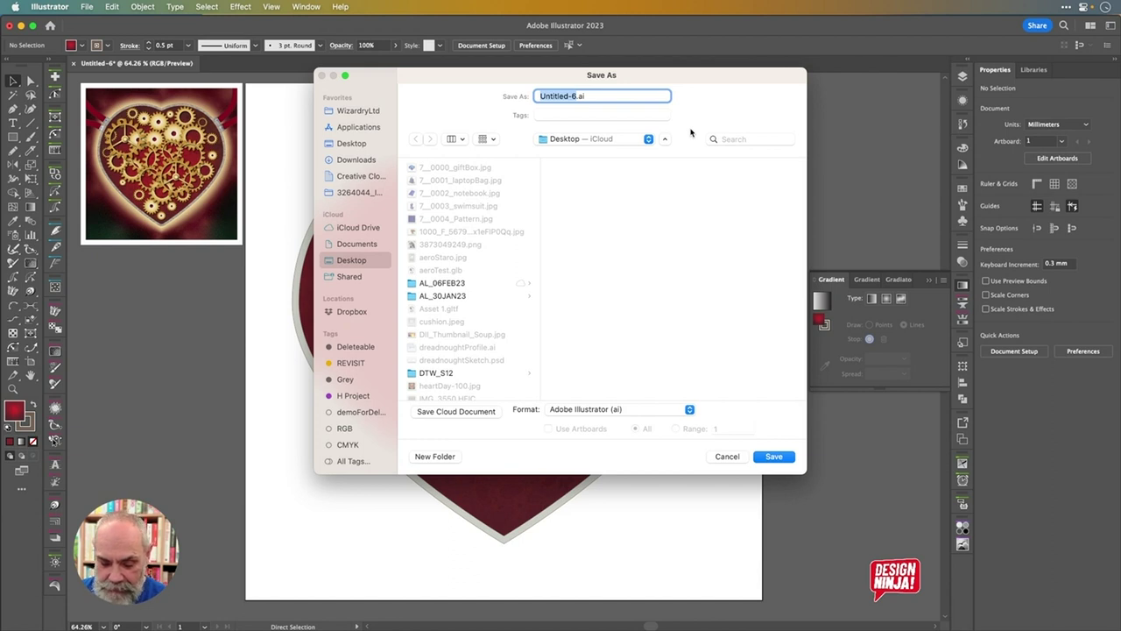
type("heartDay")
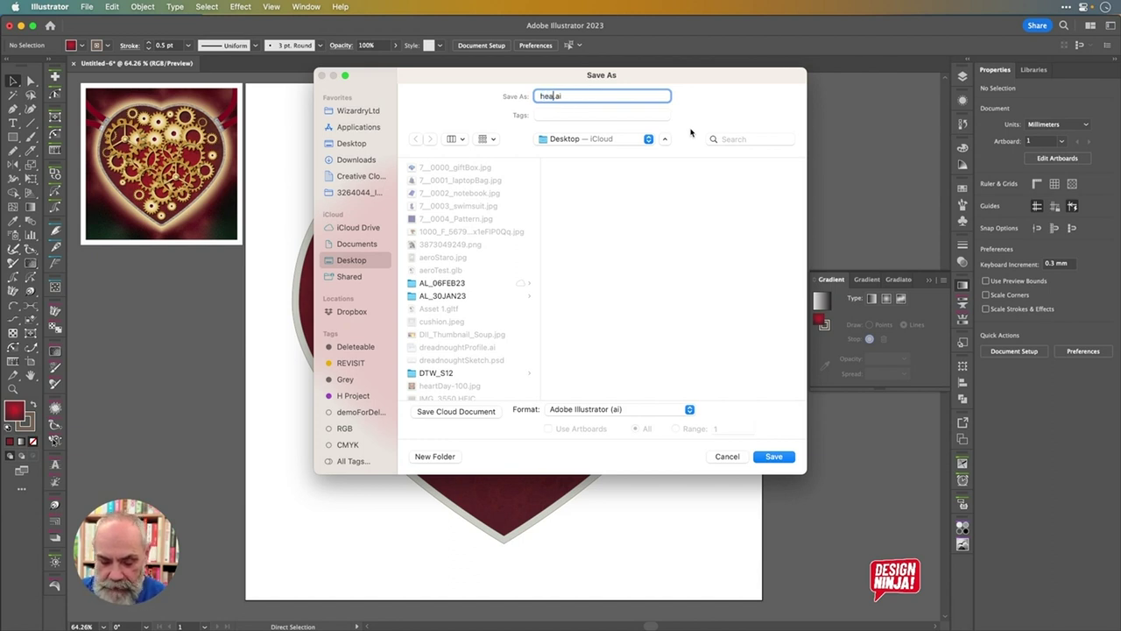
type("Live")
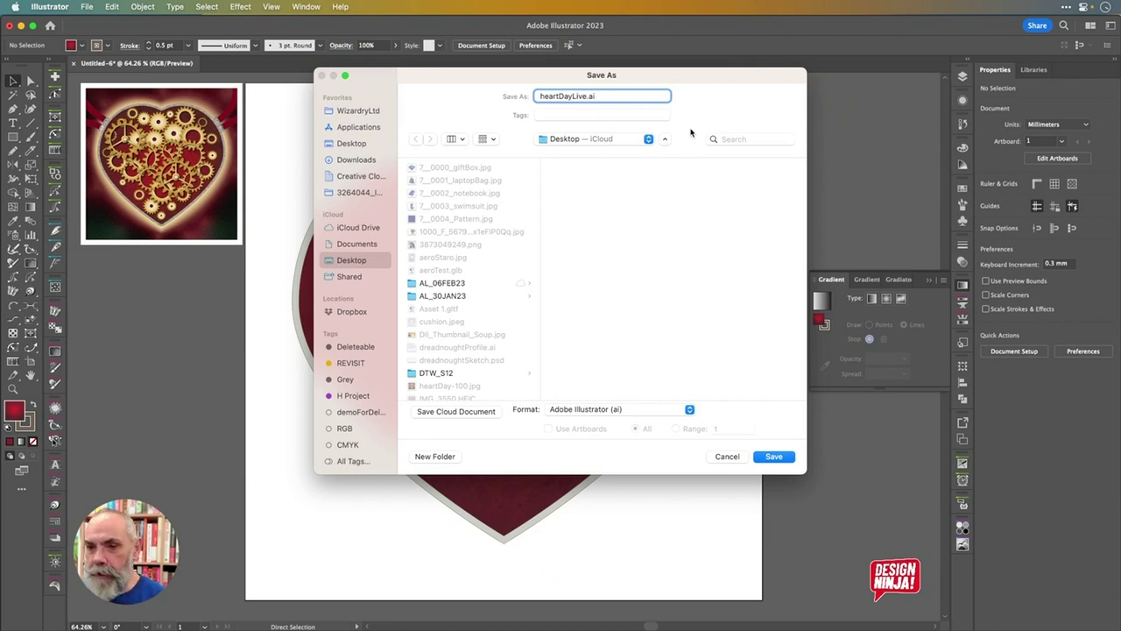
key("Return")
key("Return")
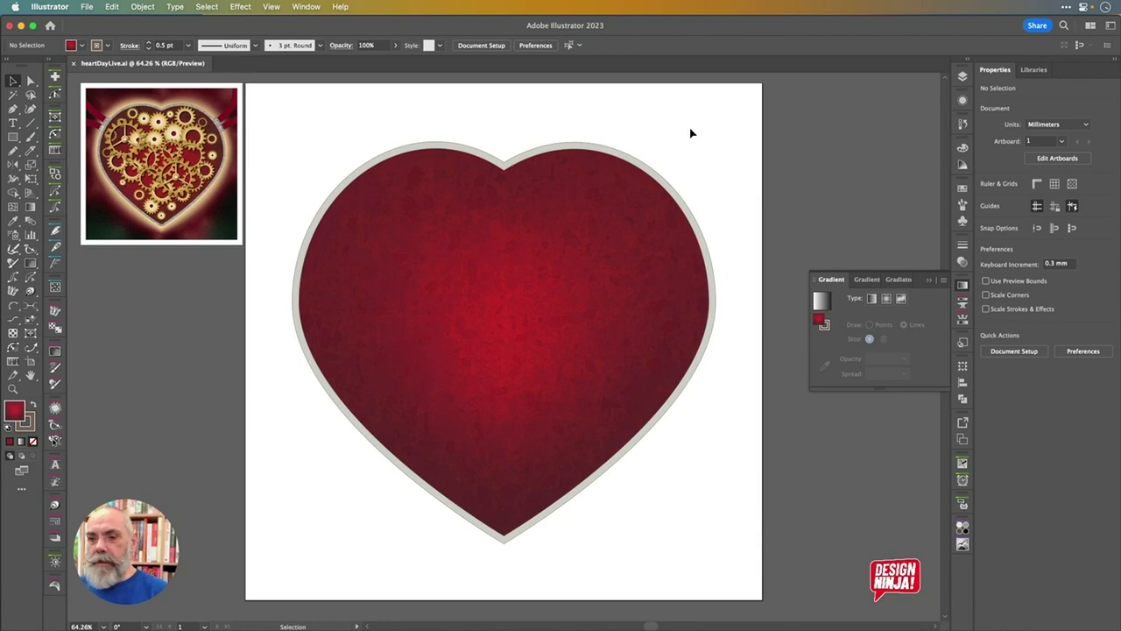
Apply the Battered Copper with Enamel - Repeat texture to the grey outer heart, using Luminosity blending and about 55% opacity
left_click(566, 151)
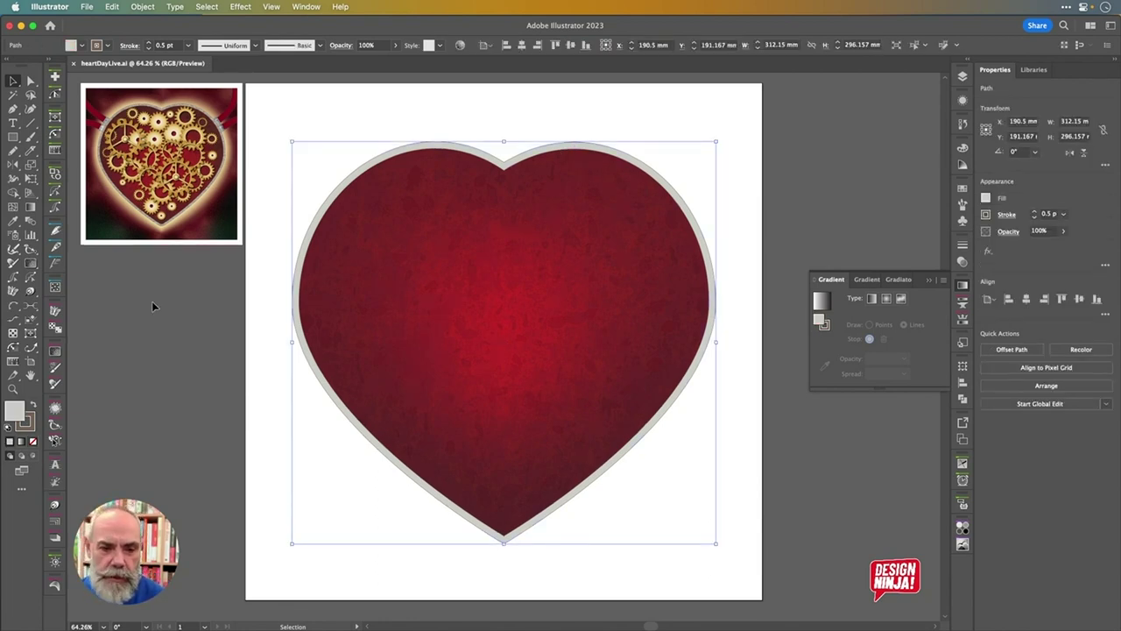
left_click(55, 349)
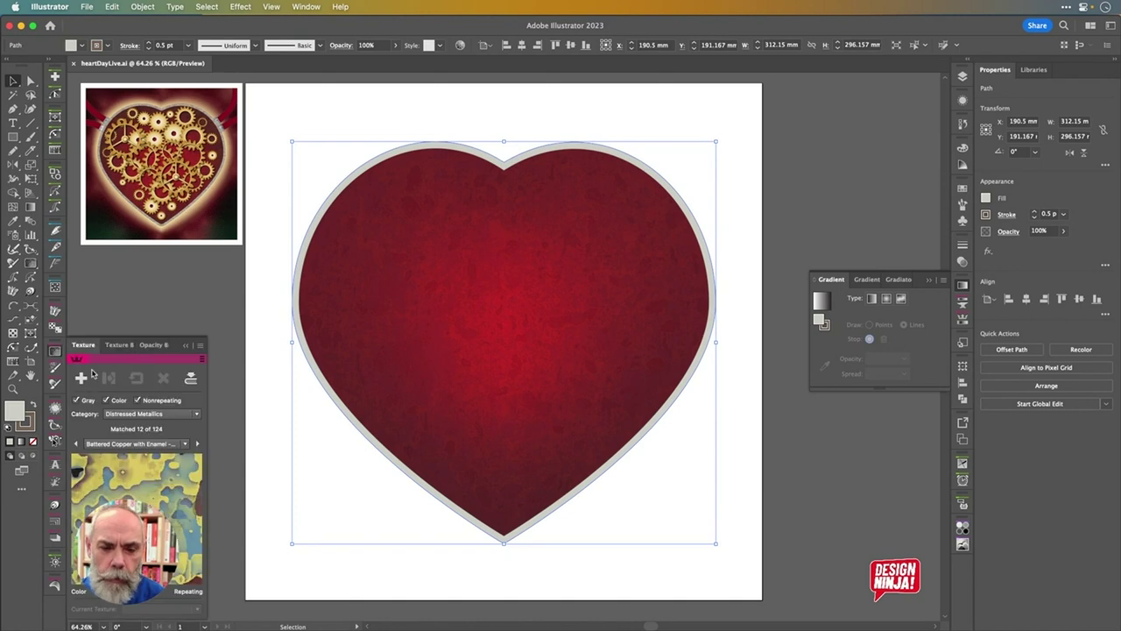
left_click(81, 378)
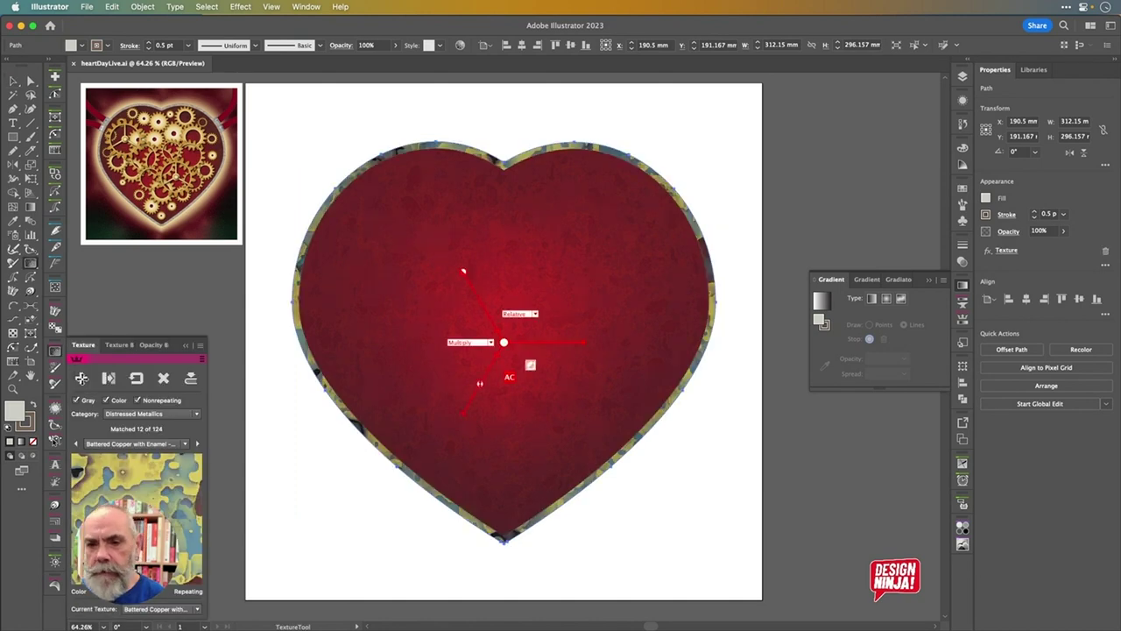
left_click(490, 343)
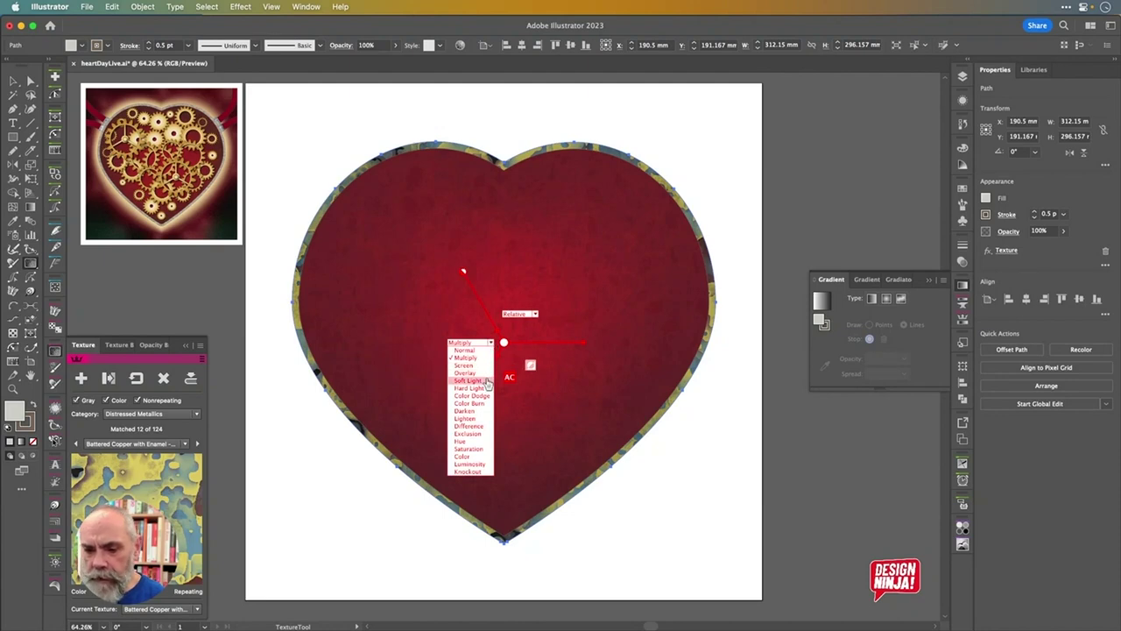
left_click(480, 464)
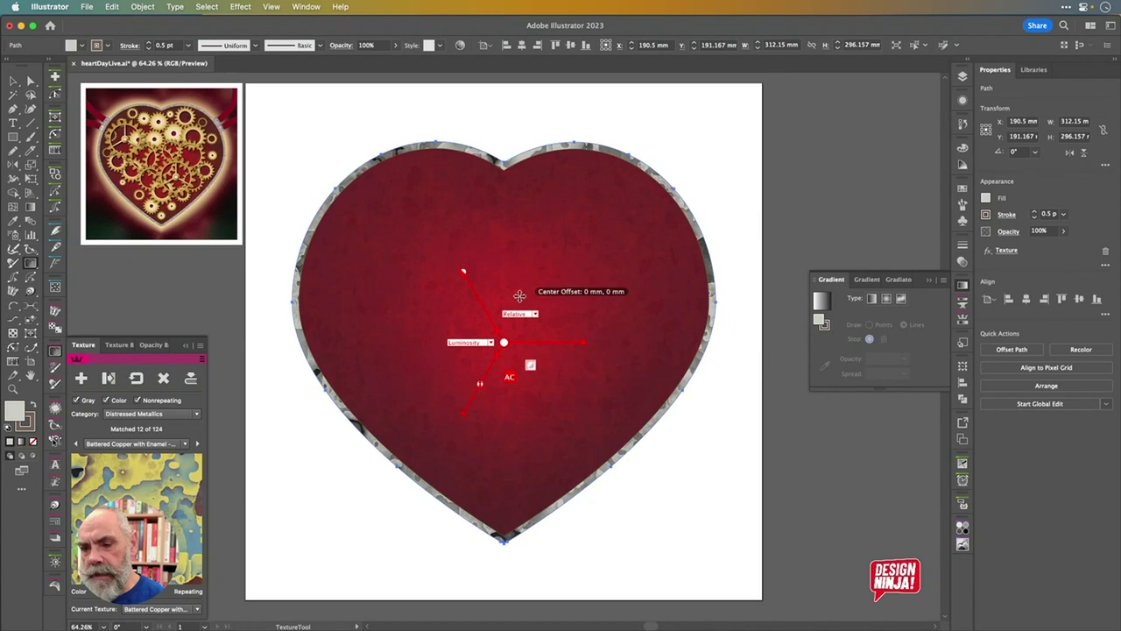
left_click_drag(465, 275, 479, 299)
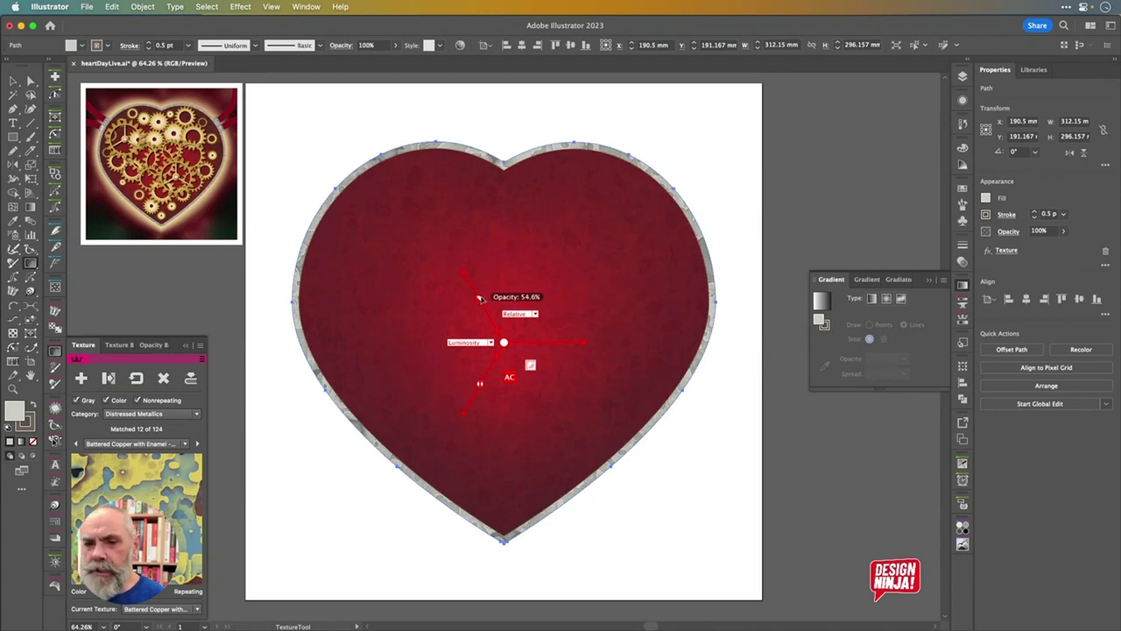
Replace the outer heart's current texture with Paper - Coffee 01 (Fairtrade) from the Papers category
left_click(197, 414)
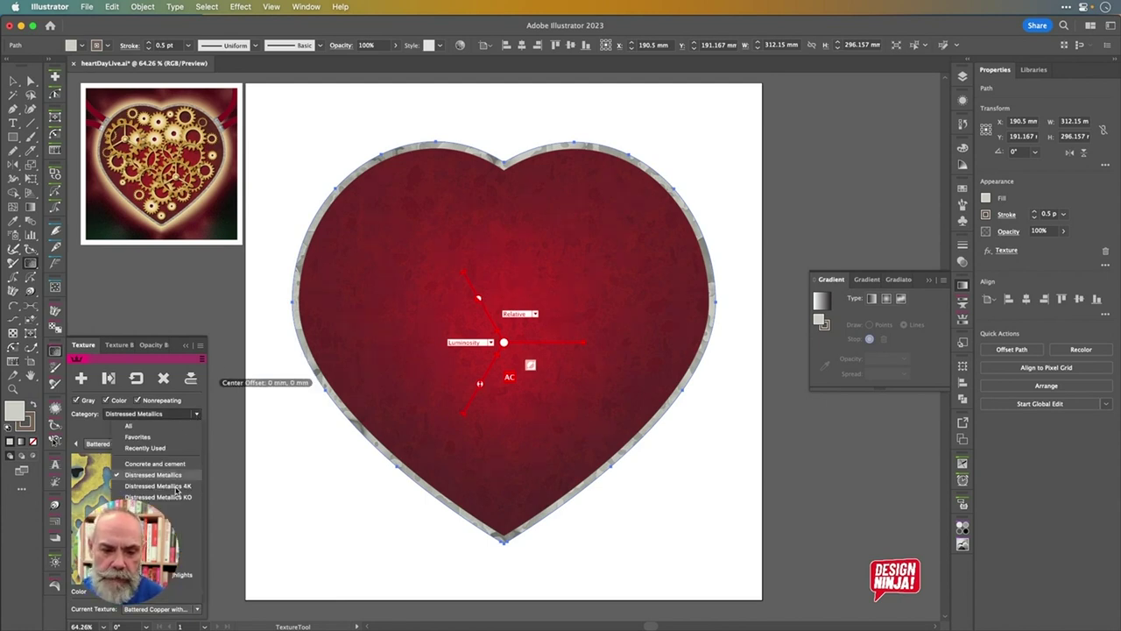
left_click(188, 526)
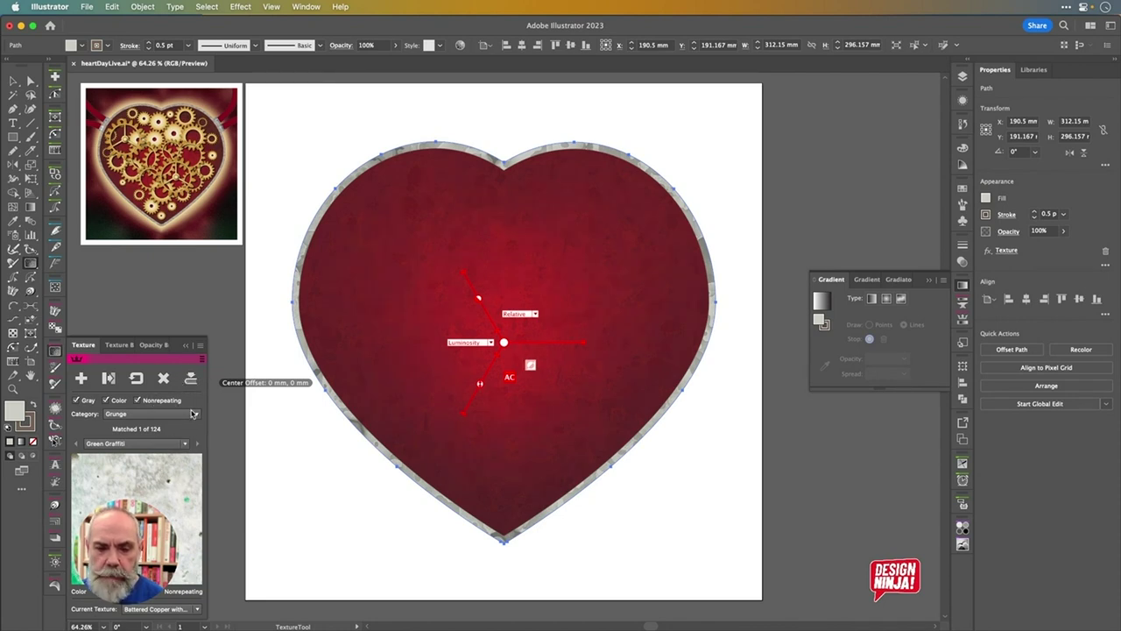
left_click(197, 414)
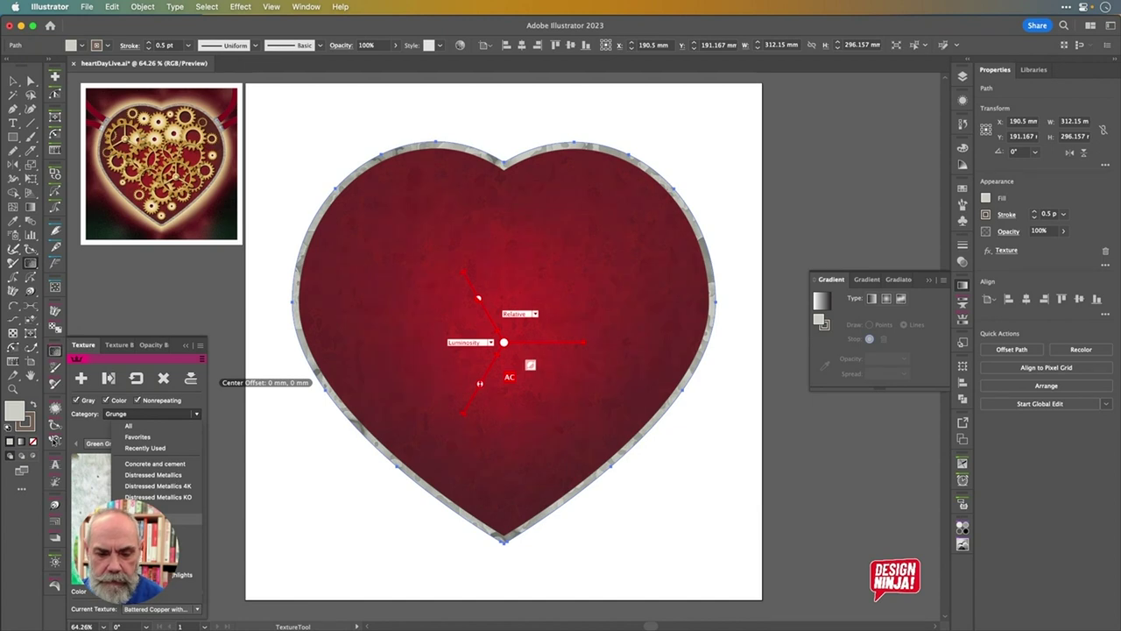
left_click(158, 518)
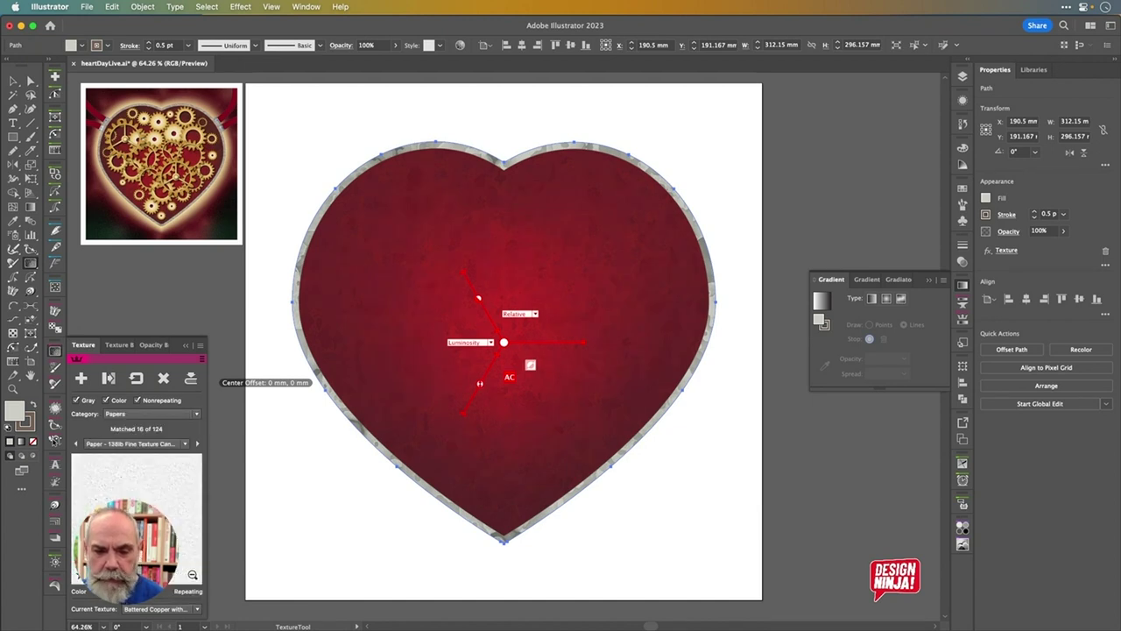
left_click(180, 442)
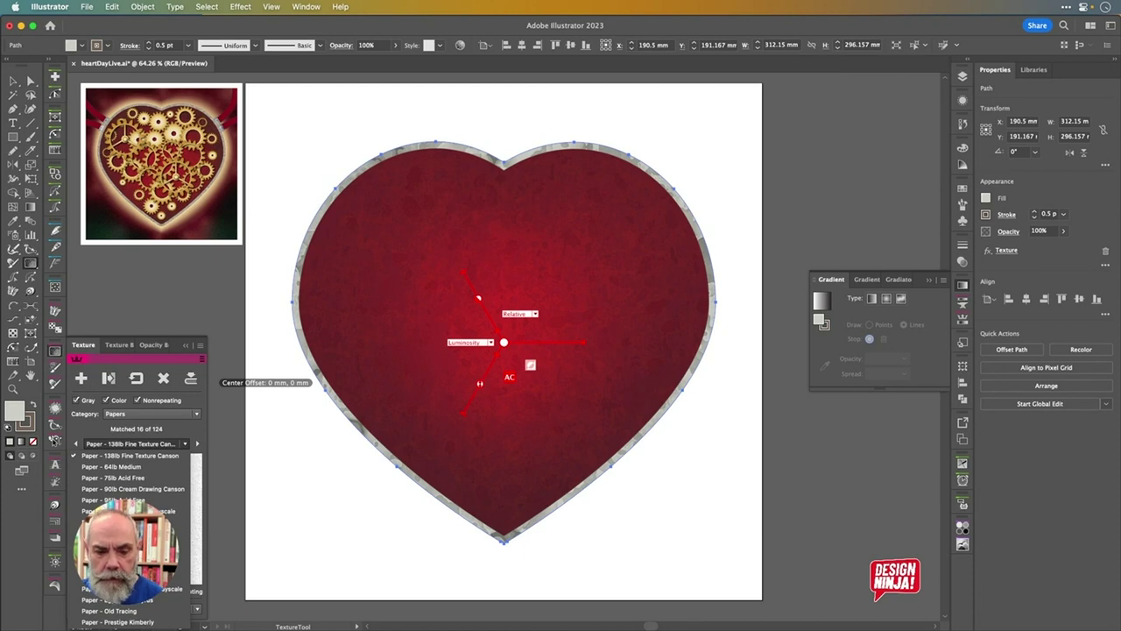
left_click(153, 457)
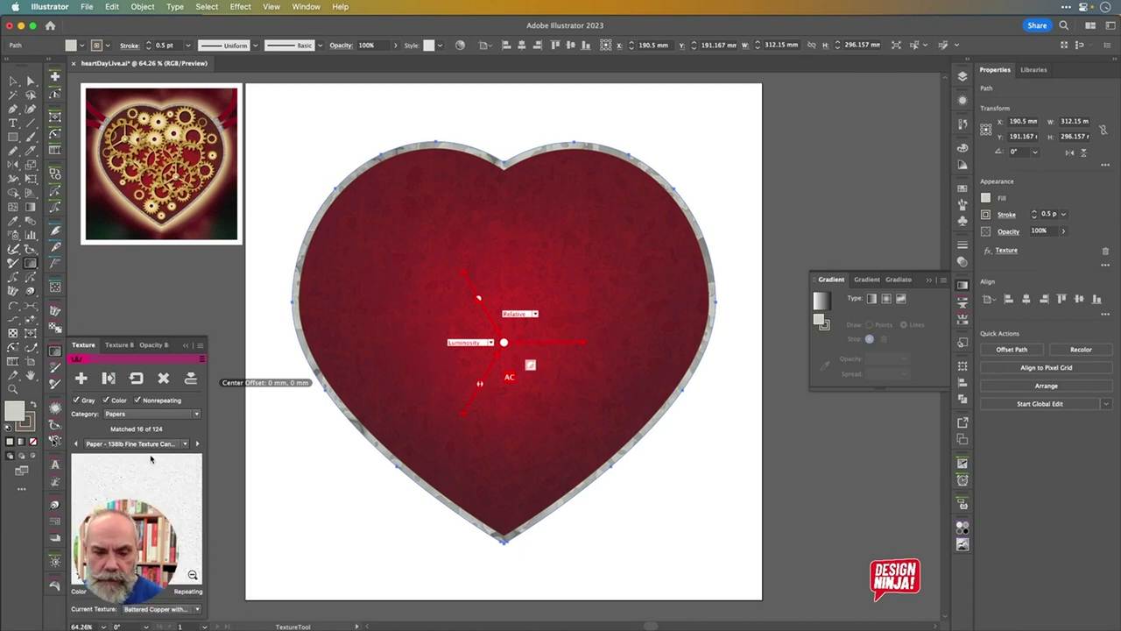
left_click(186, 443)
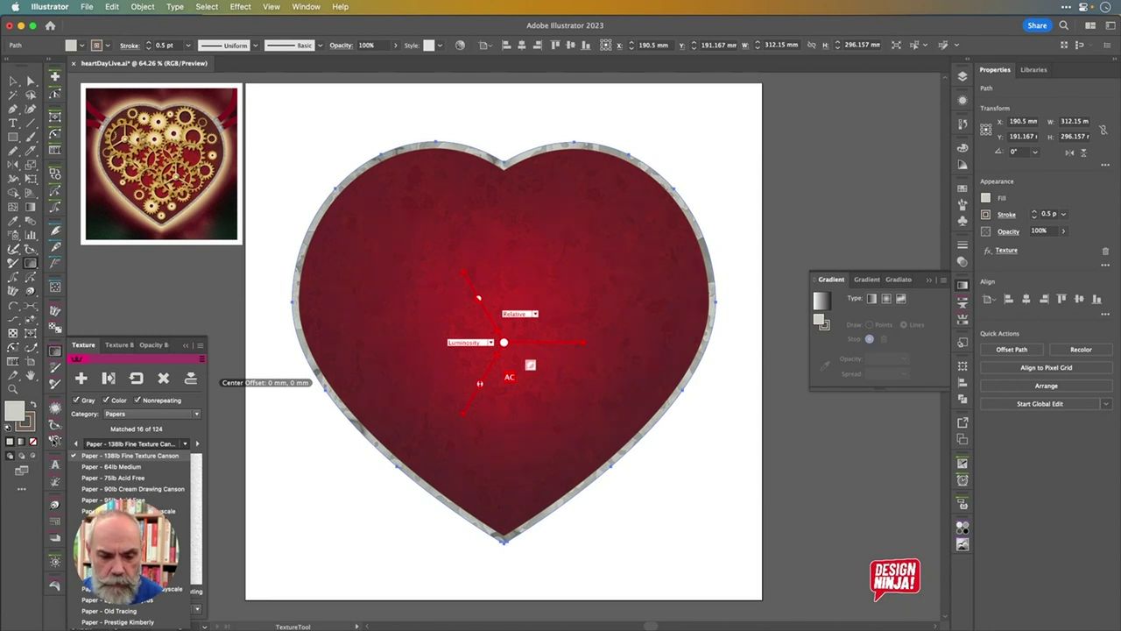
left_click(123, 533)
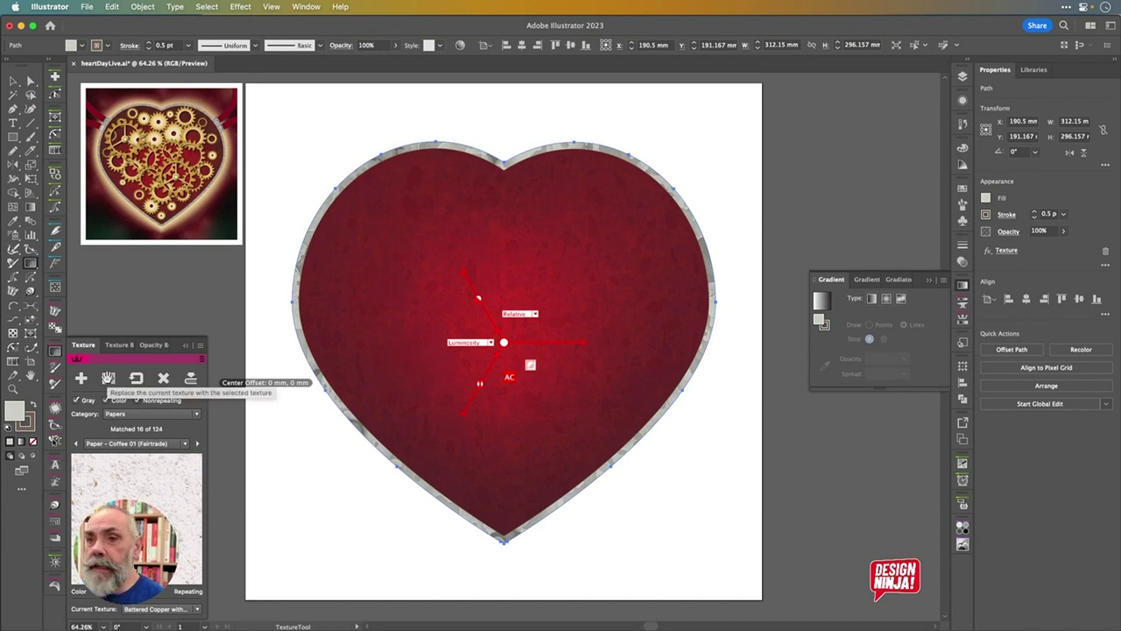
left_click(108, 377)
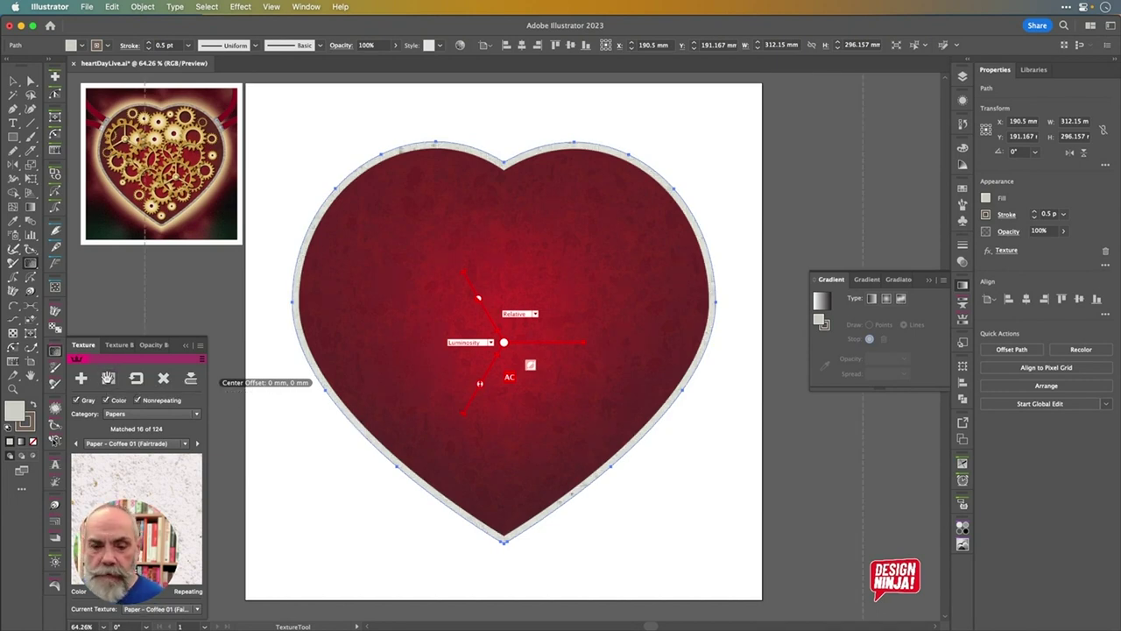
Set the outer heart texture's blend mode to Multiply and scale the texture down to about 60%
left_click(489, 343)
left_click(487, 357)
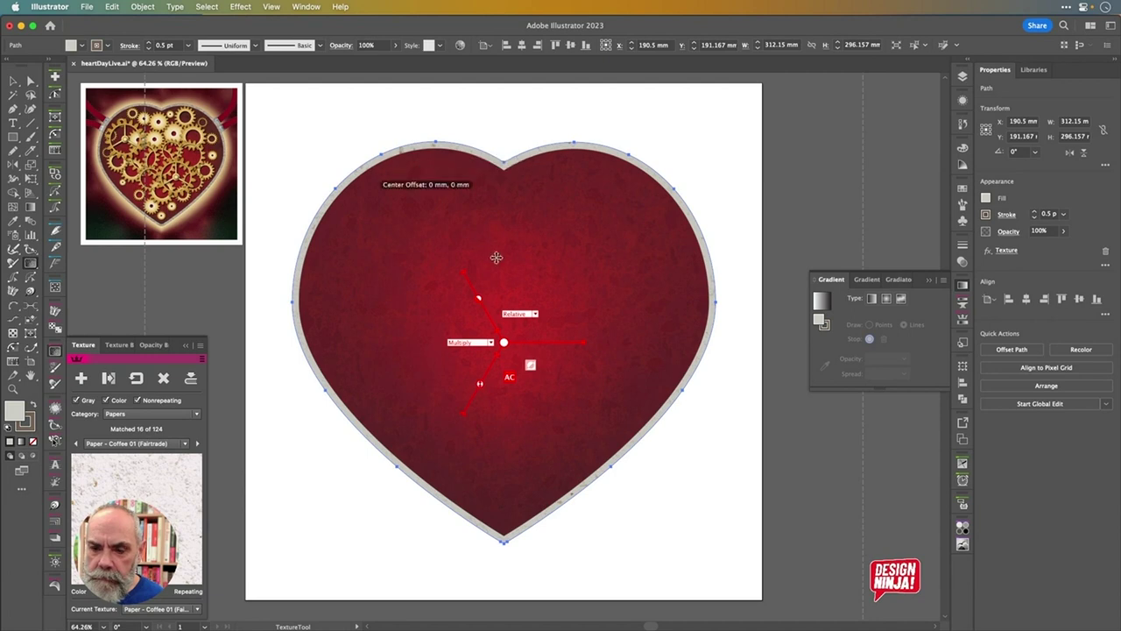
left_click_drag(482, 382, 480, 382)
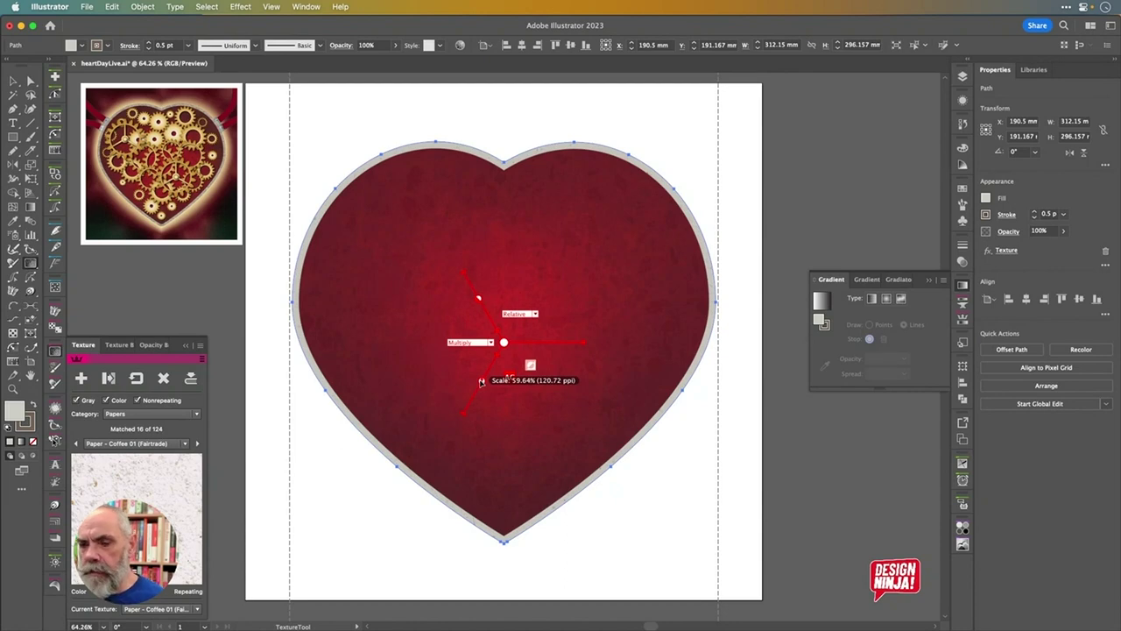
left_click_drag(481, 381, 438, 382)
Close the texture panel, deselect the outer heart and save the document
left_click(58, 352)
left_click(13, 81)
left_click(188, 305)
key("a")
key("super+s")
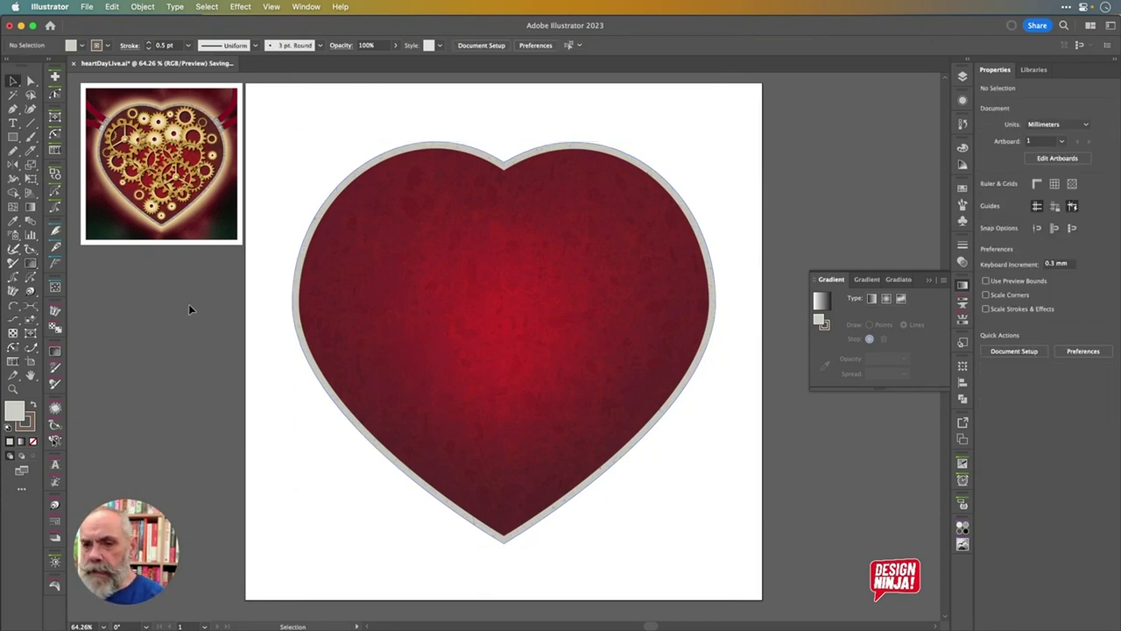
Try outer heart stroke weights of 0.25 pt and 0.35 pt, deselecting to judge the edge
left_click(527, 157)
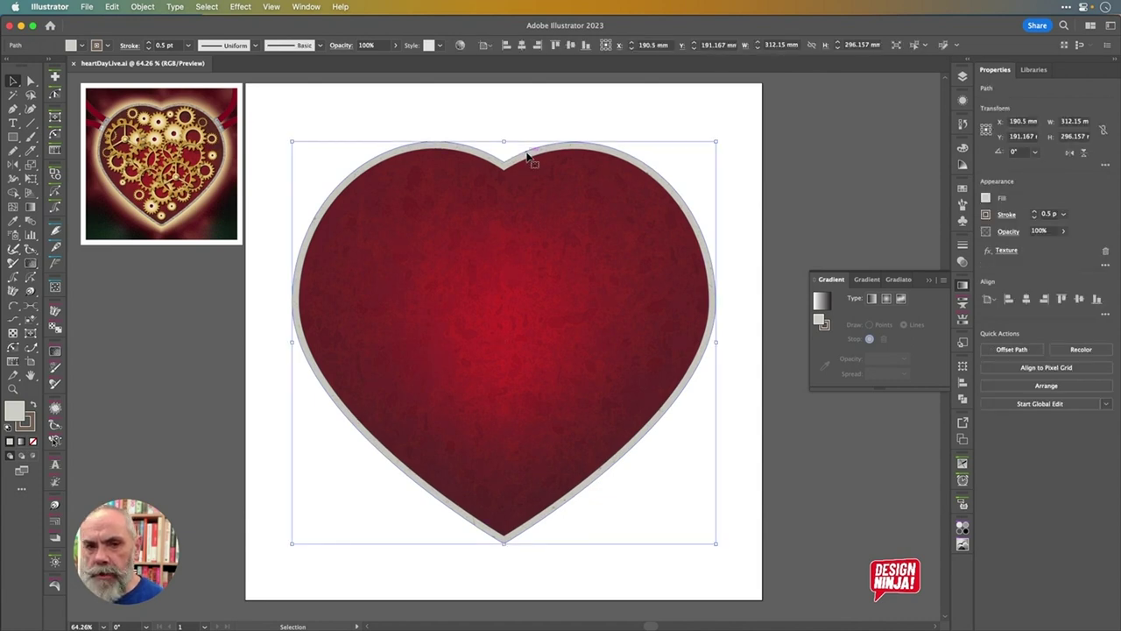
left_click(188, 47)
left_click(198, 62)
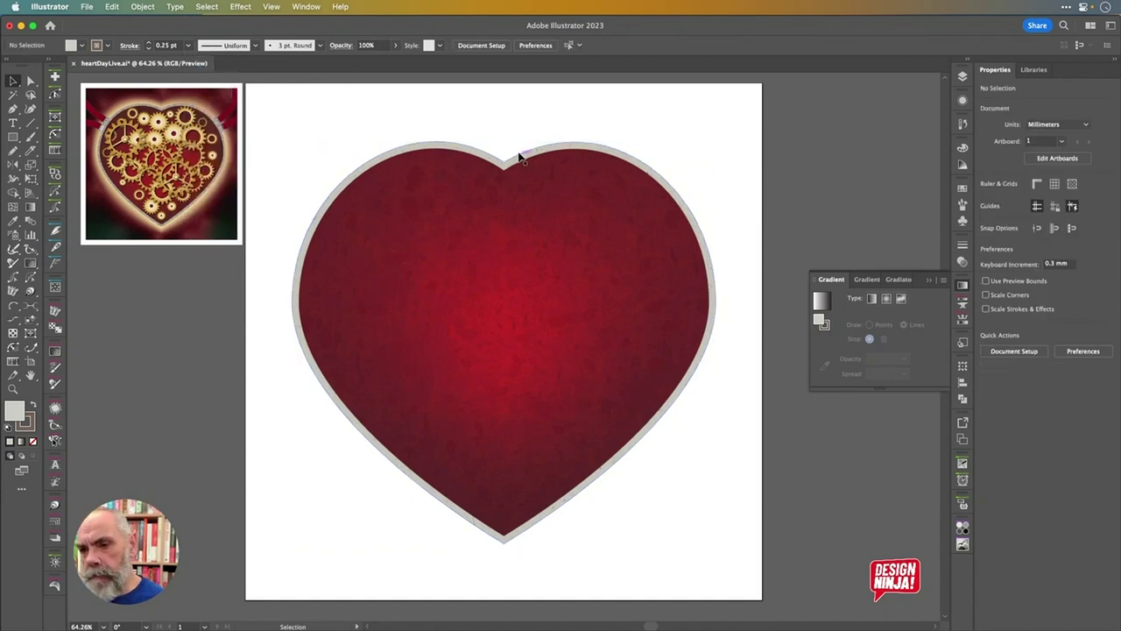
left_click(167, 48)
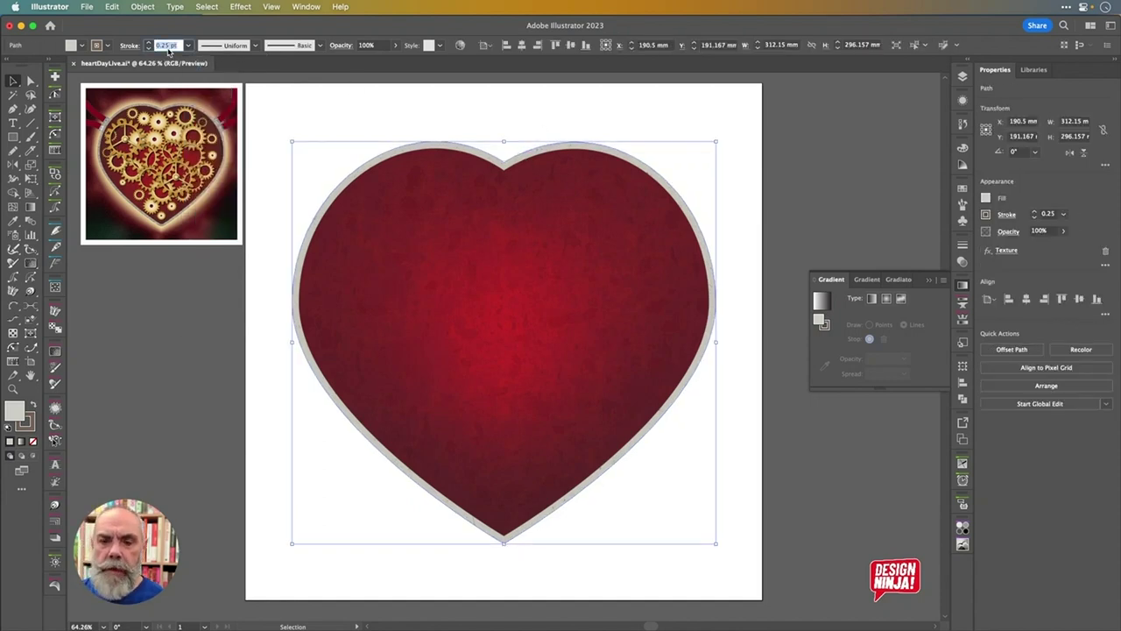
key("BackSpace")
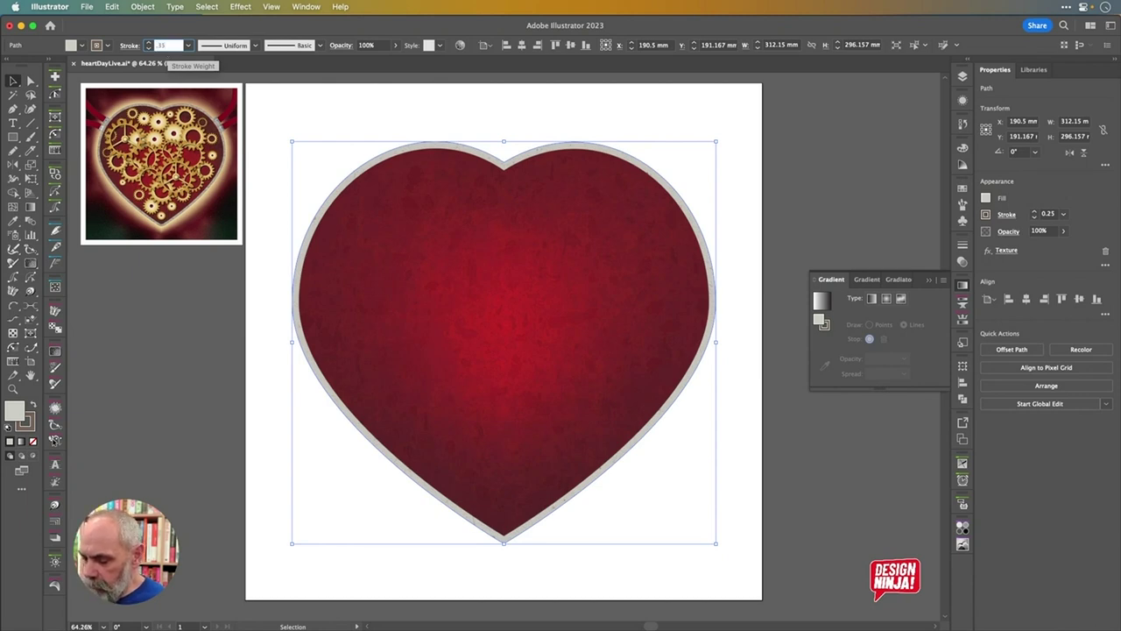
type(".35")
key("Return")
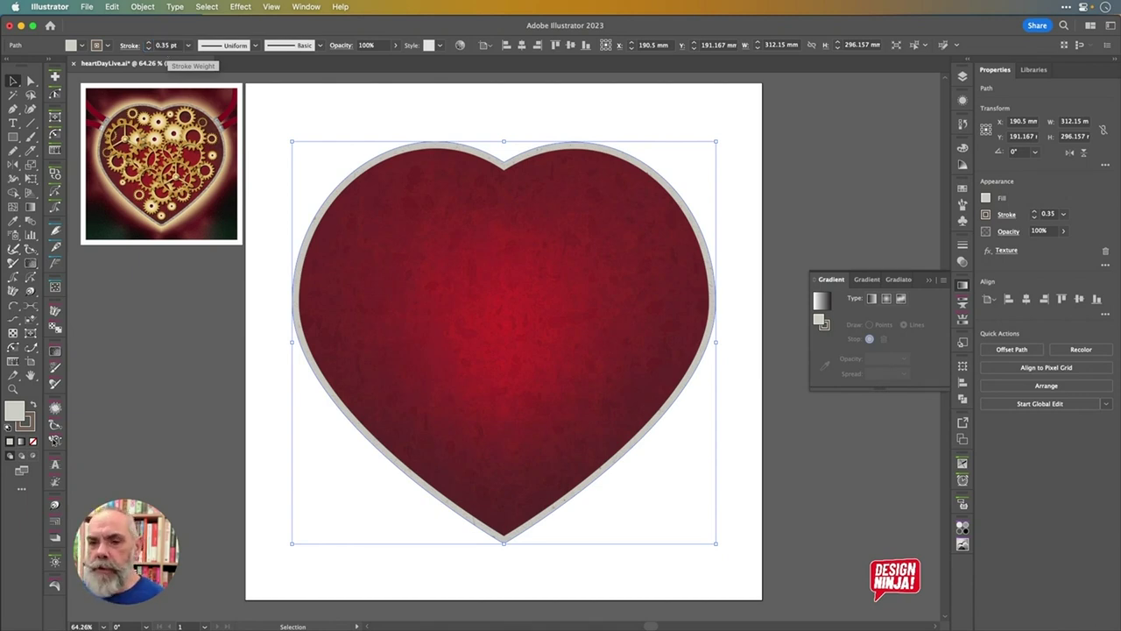
left_click(464, 112)
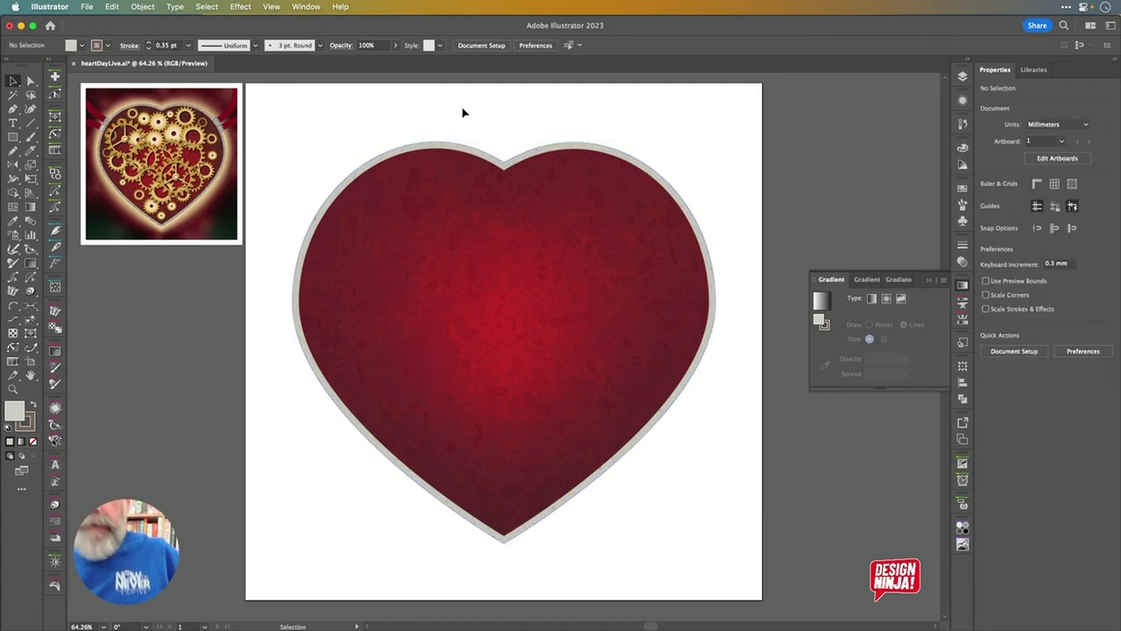
Set the outer heart's stroke weight to 0.45 pt and deselect it
left_click(490, 155)
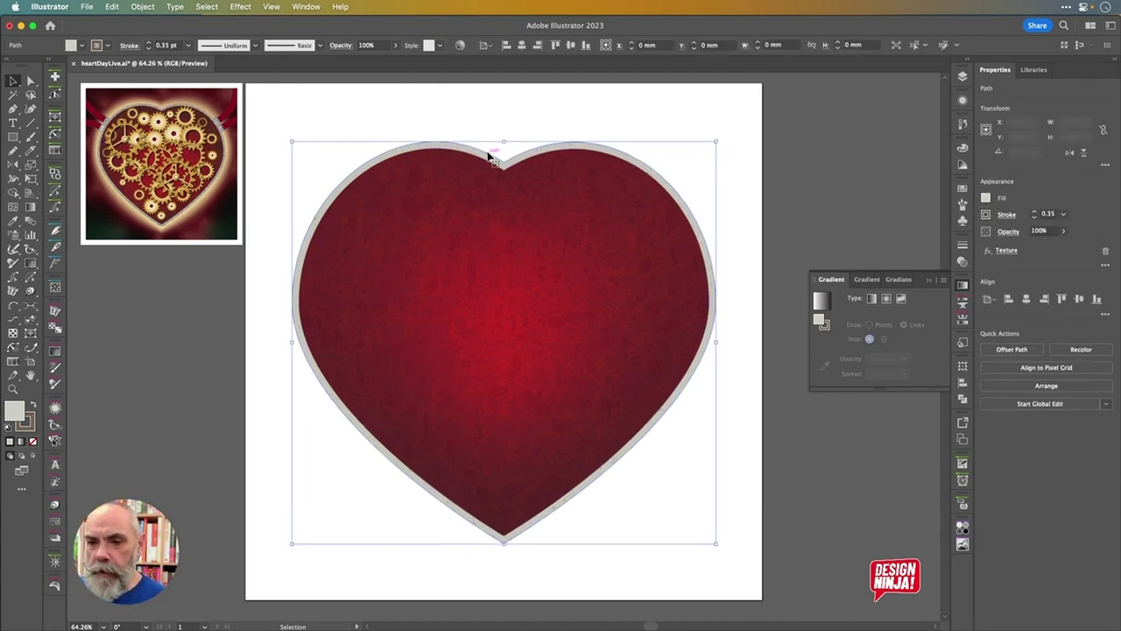
left_click(167, 48)
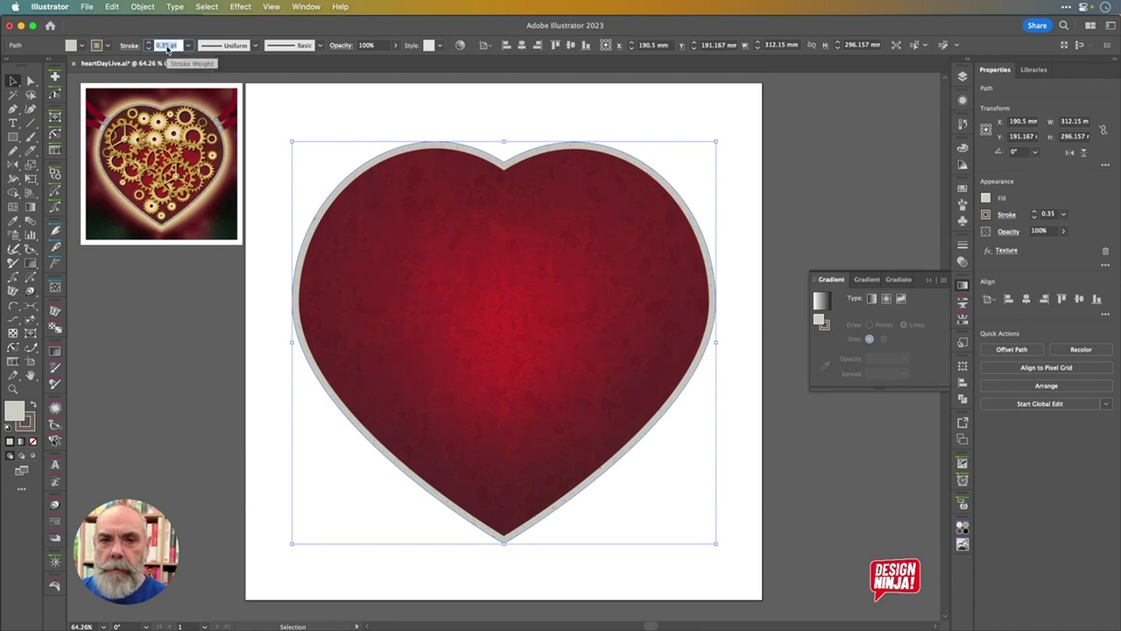
key("BackSpace")
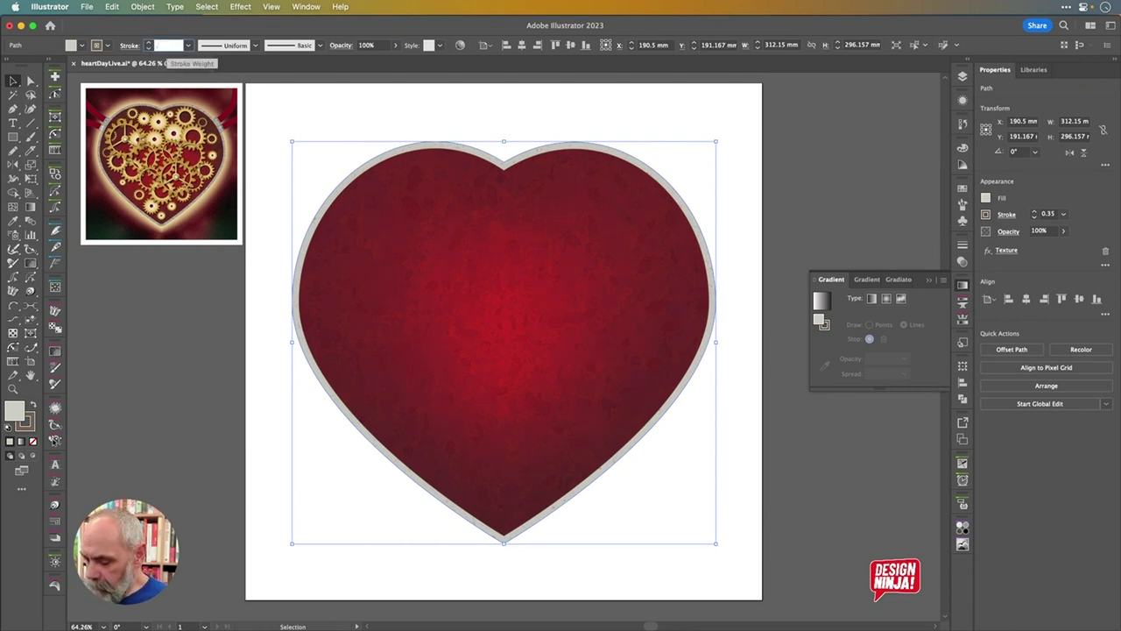
type(".45")
key("Return")
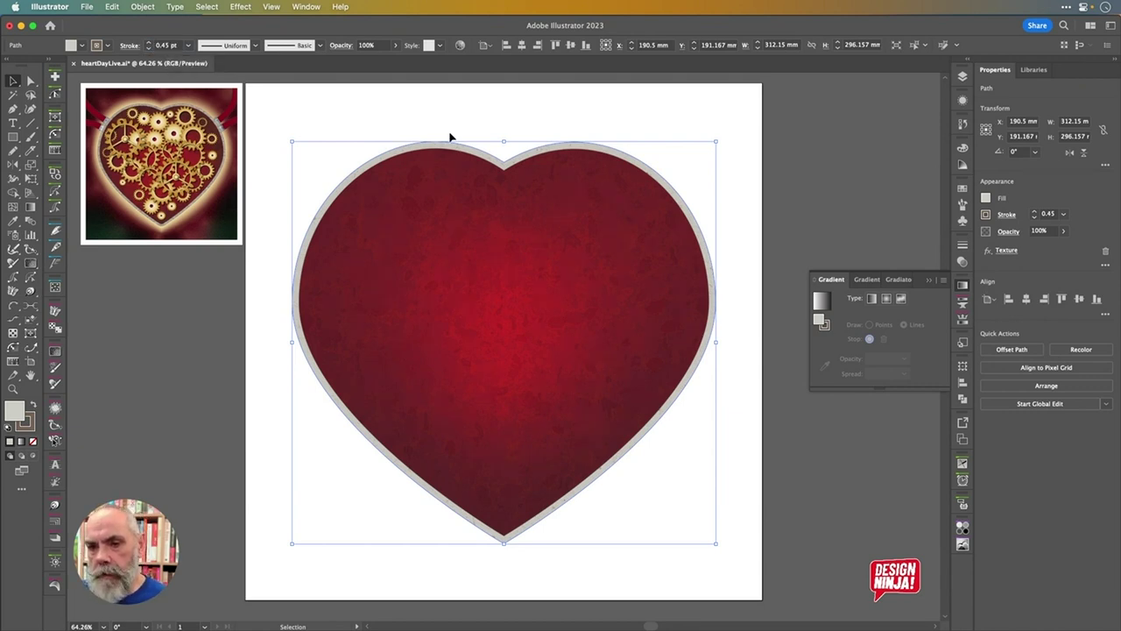
left_click(474, 139)
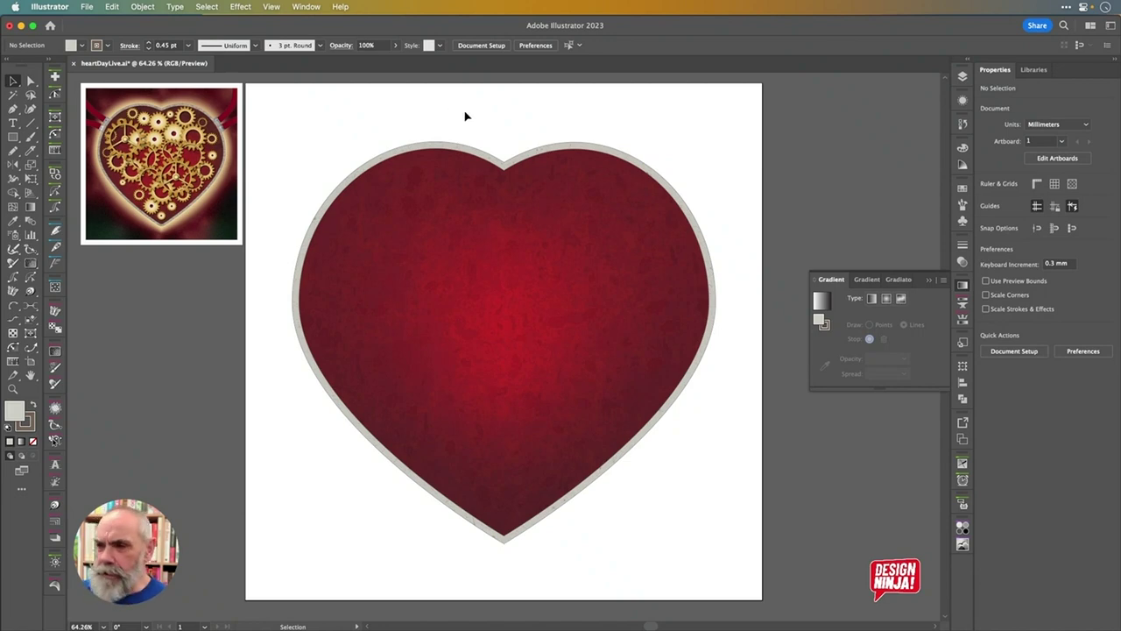
Add a new layer directly below Layer 1 and name it Bg
left_click(963, 77)
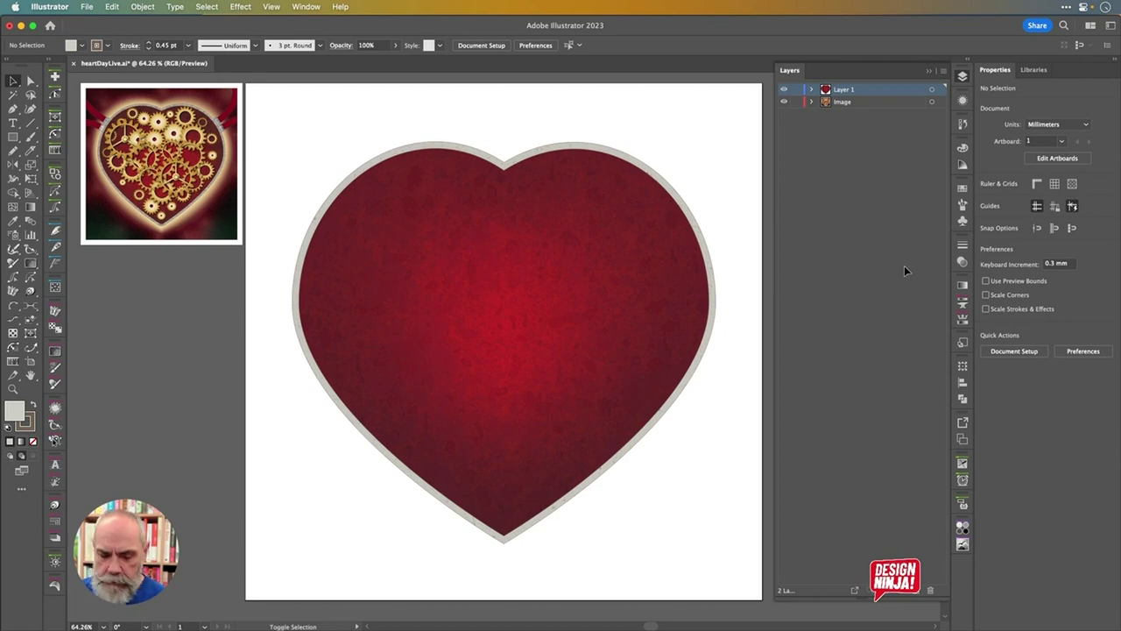
left_click(917, 592)
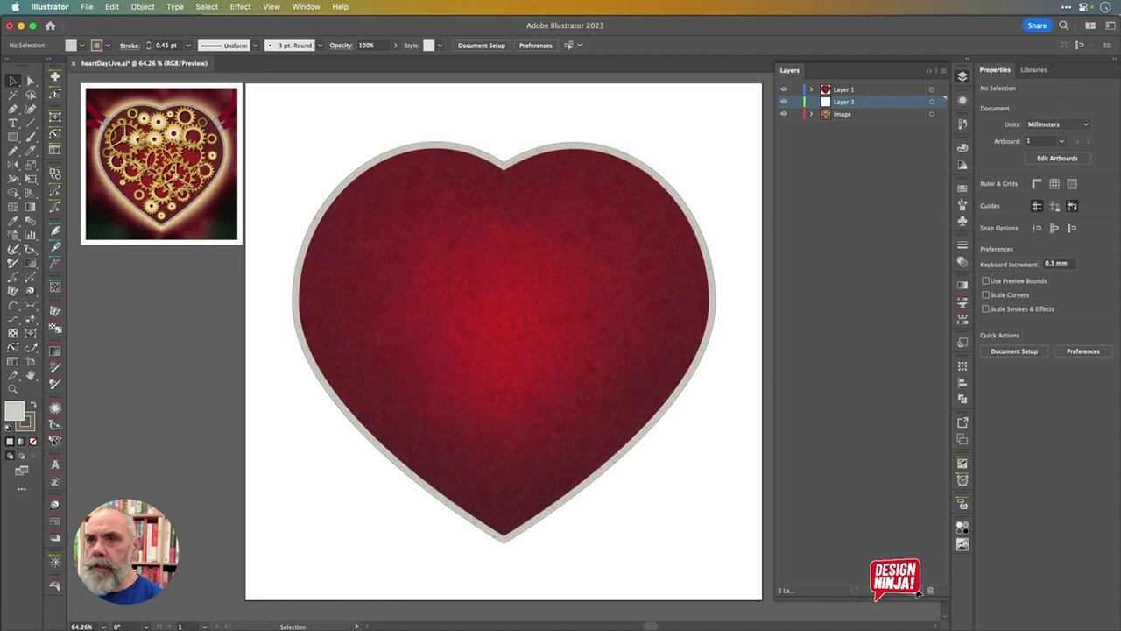
double_click(844, 102)
type("Bg")
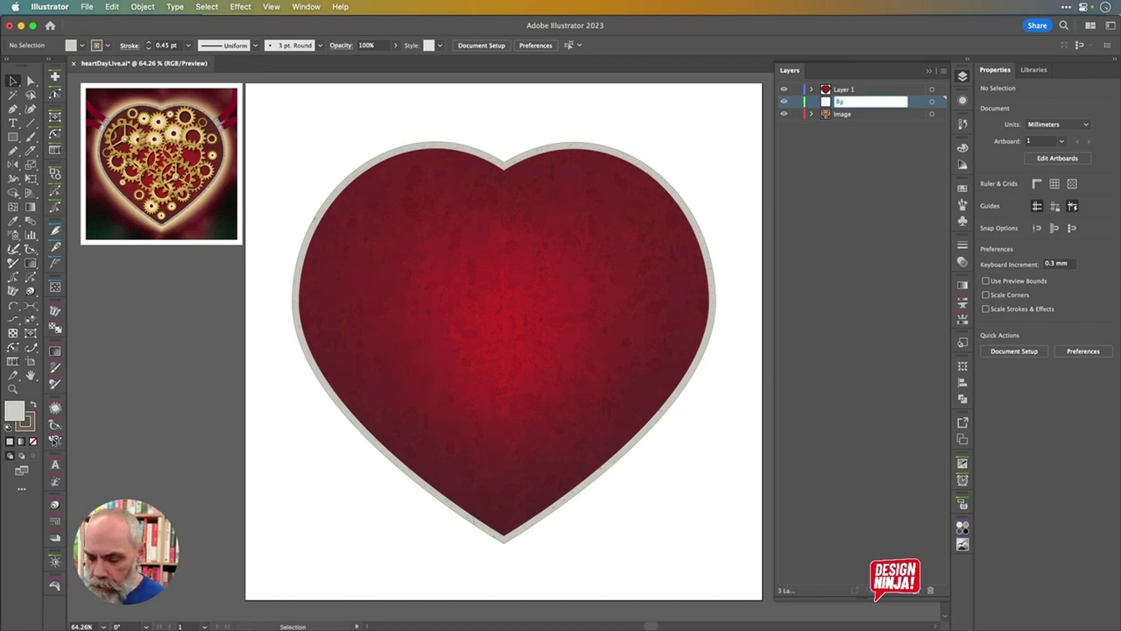
key("Return")
Rename Layer 1 as Heart and make the Bg layer active
double_click(850, 91)
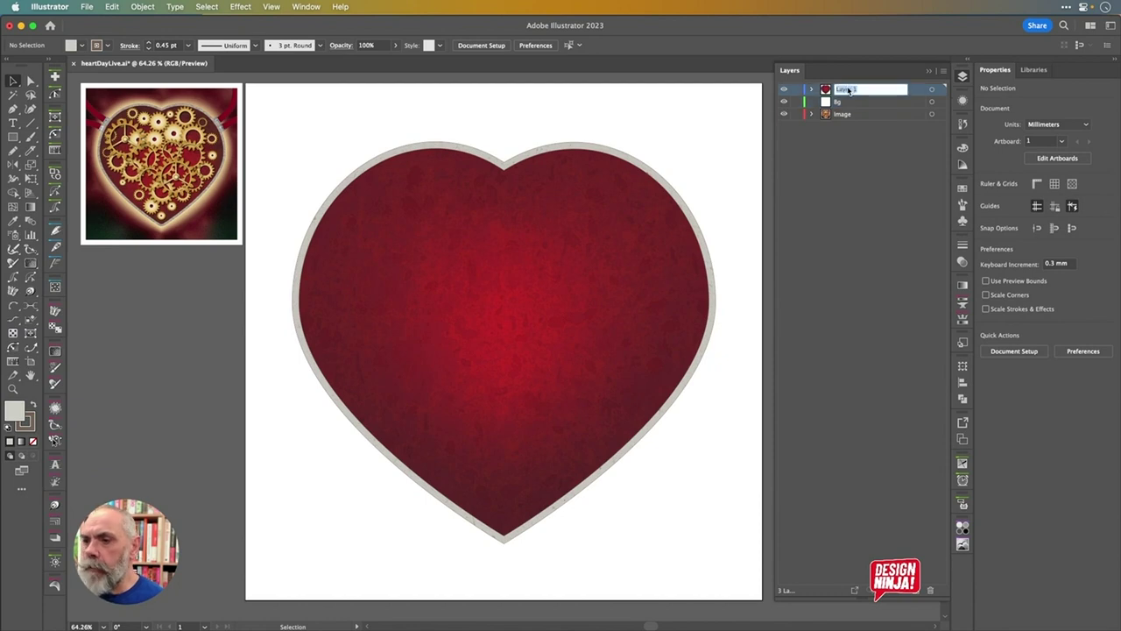
type("Heart")
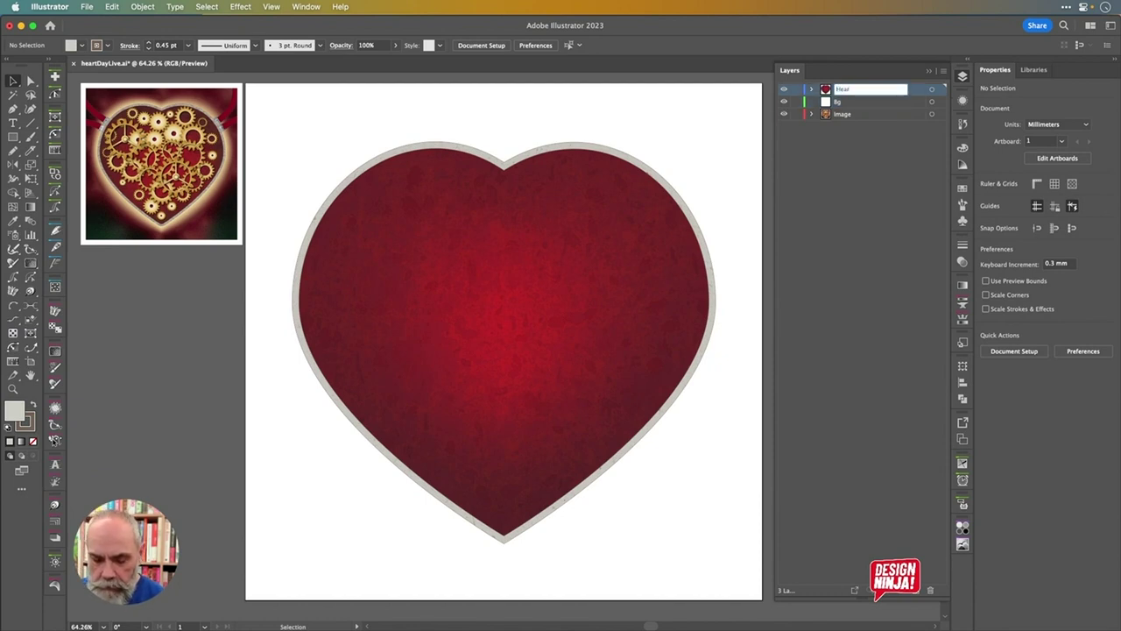
left_click(863, 103)
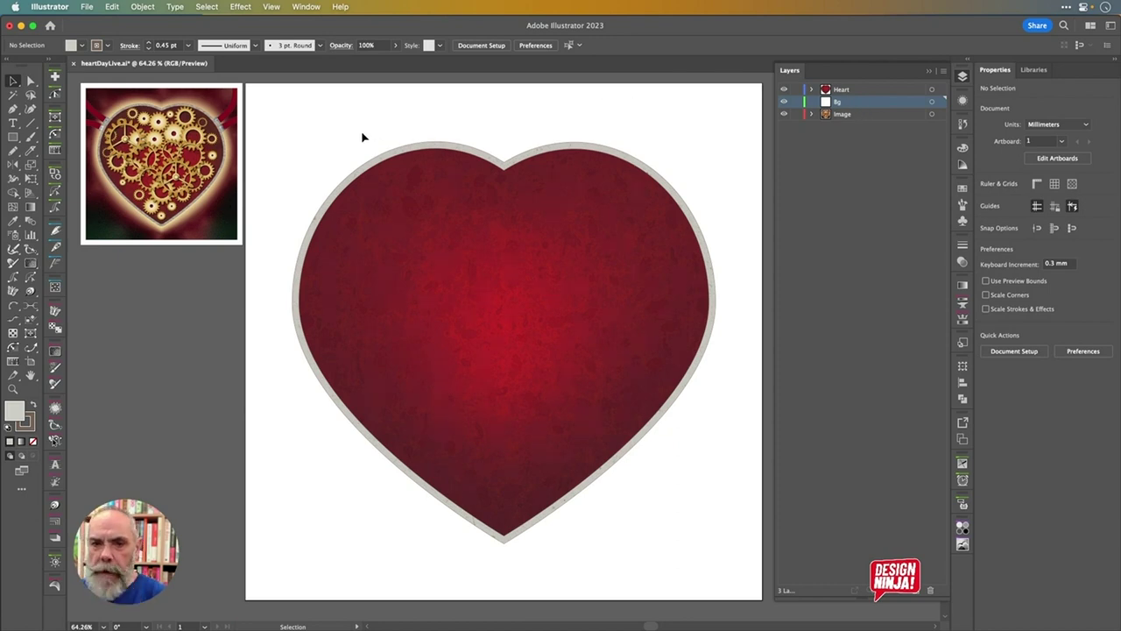
Draw a background square about 359 mm wide on the Bg layer and centre it horizontally and vertically on the artboard
key("m")
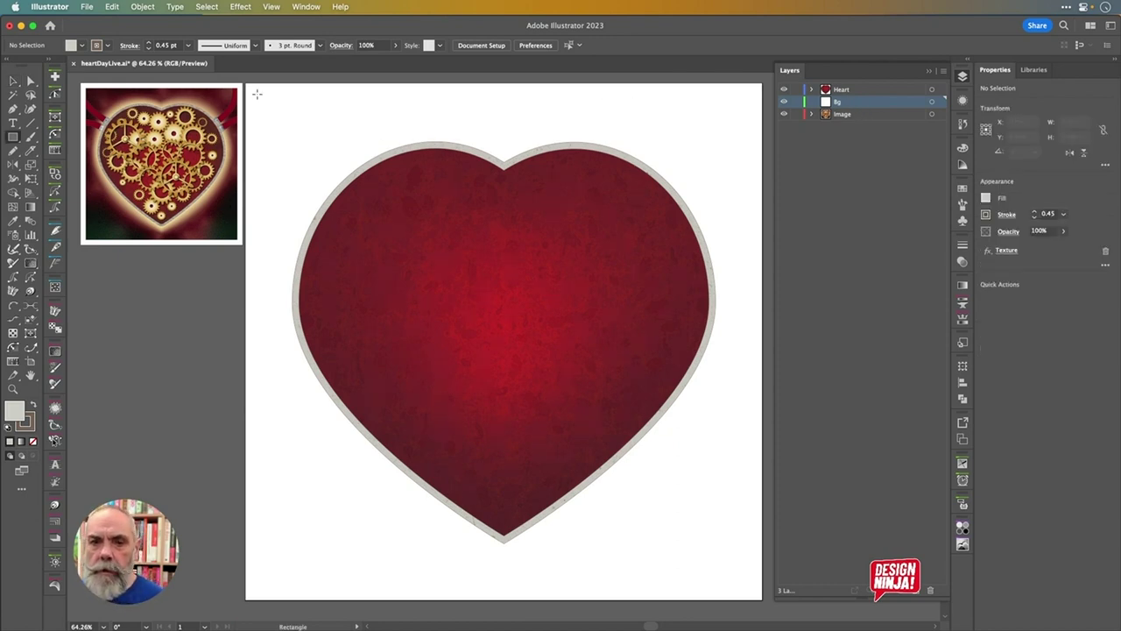
left_click_drag(259, 99, 745, 586)
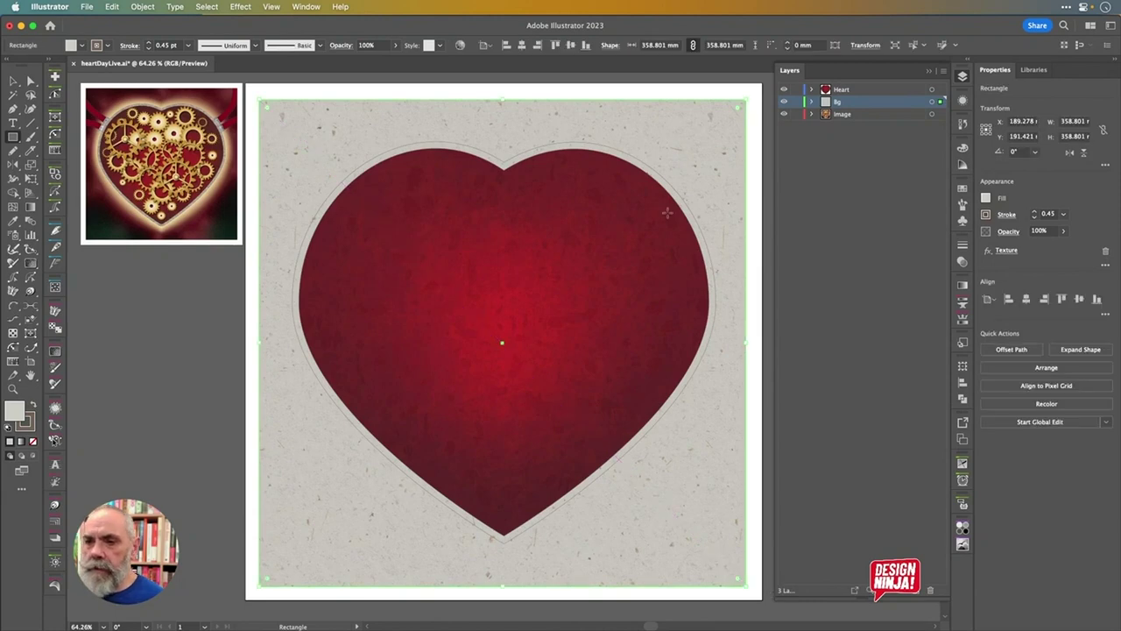
left_click(521, 45)
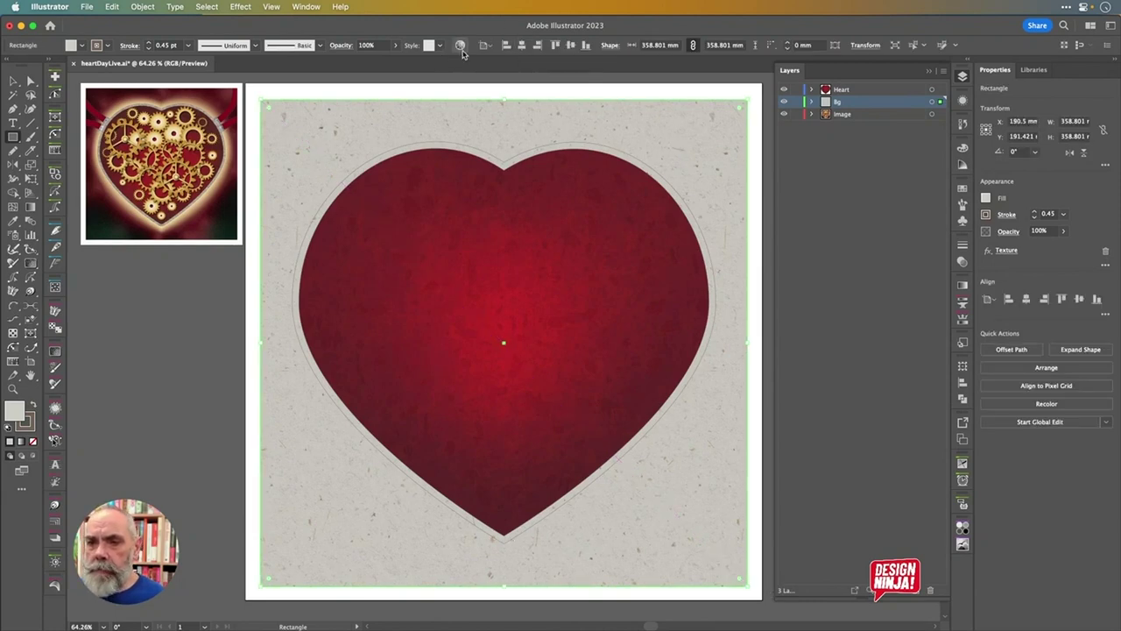
left_click(490, 48)
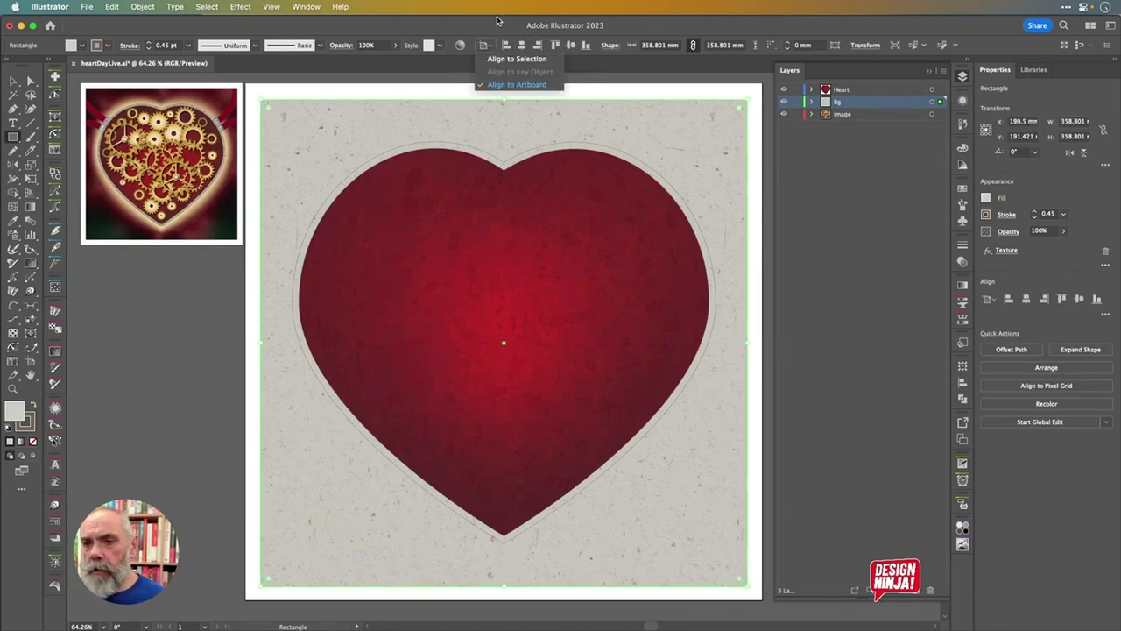
left_click(499, 24)
left_click(570, 44)
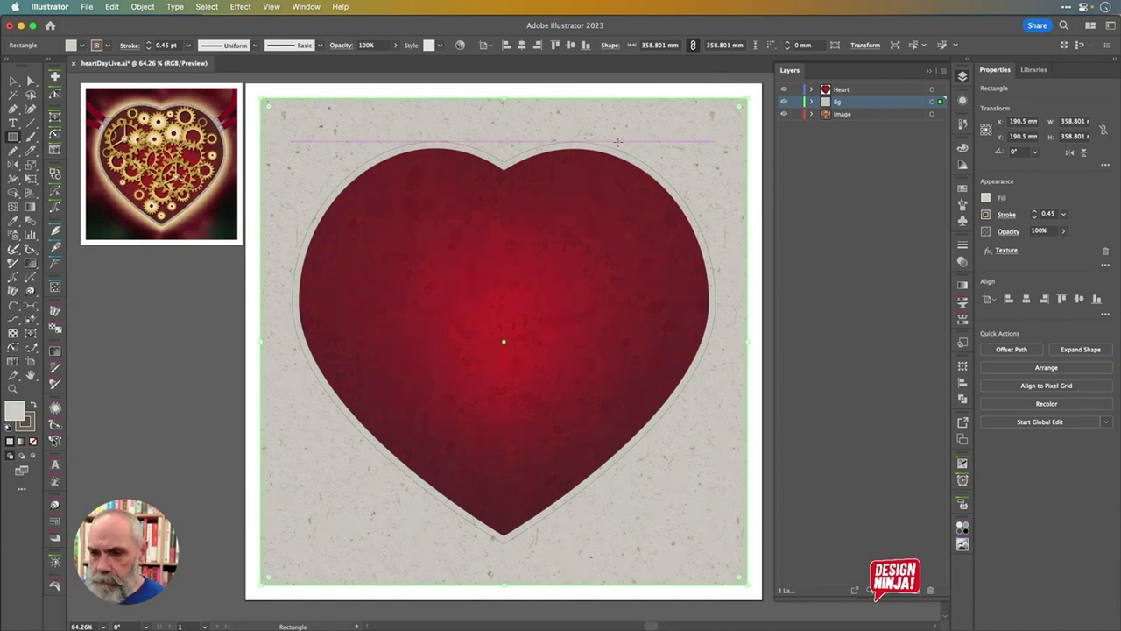
Fill the background square with a gradient and replace its texture with Paper - 138lb Fine Texture Canson
key("period")
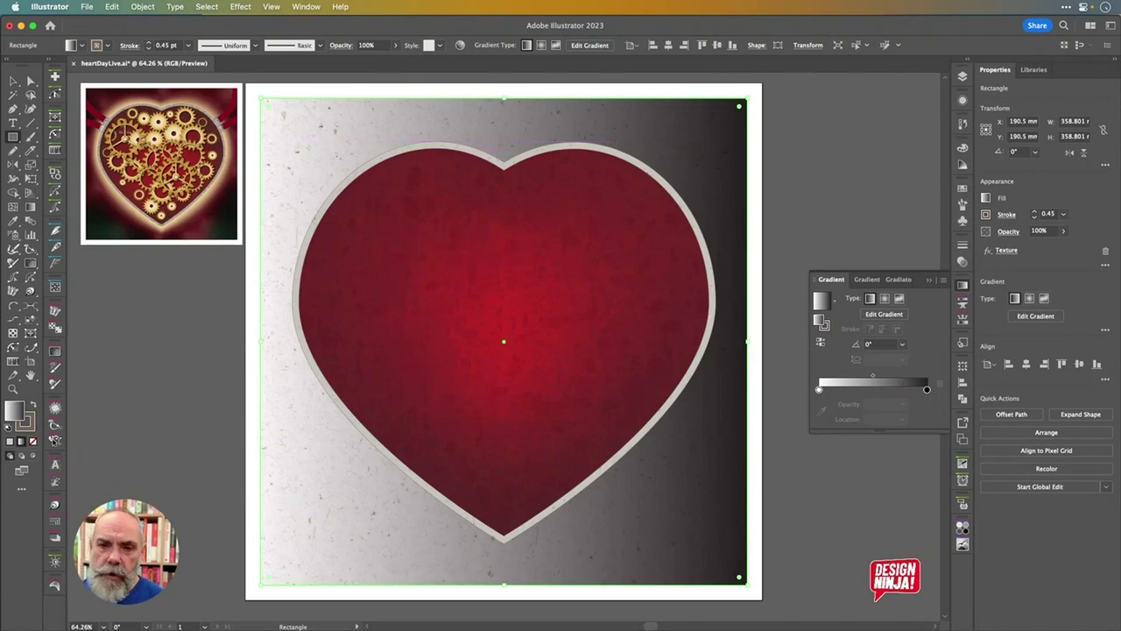
left_click(55, 354)
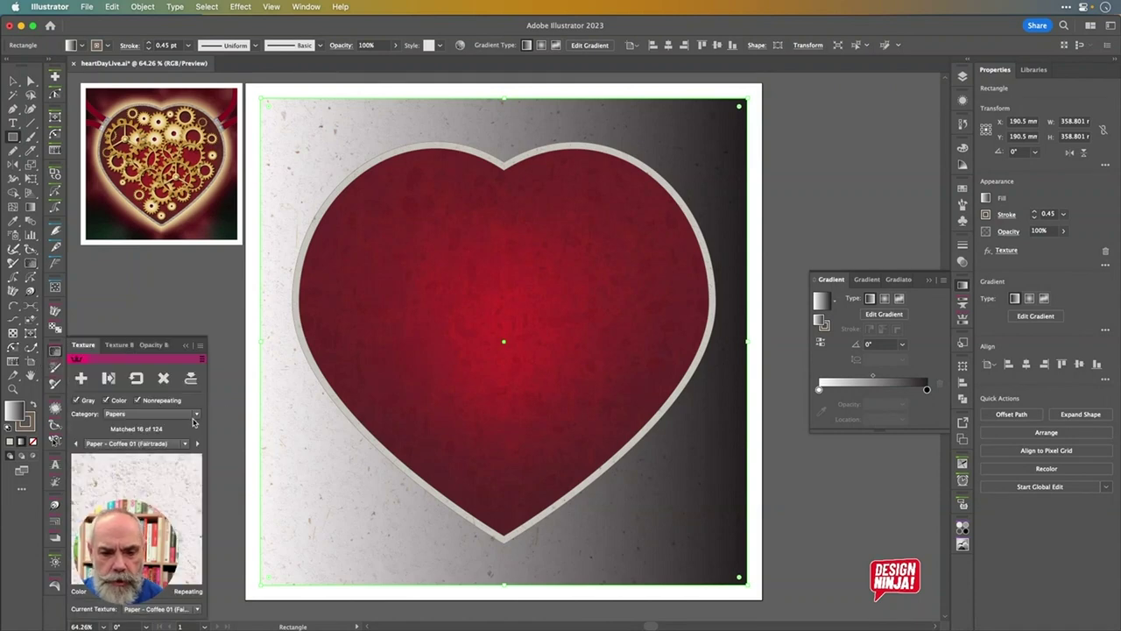
left_click(184, 444)
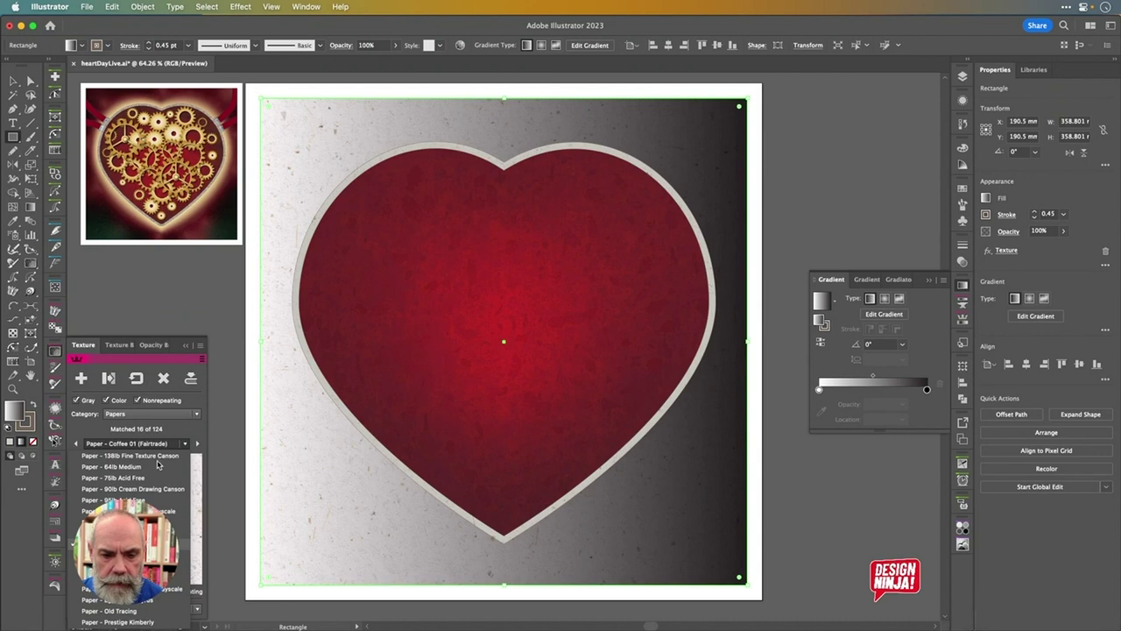
left_click(161, 457)
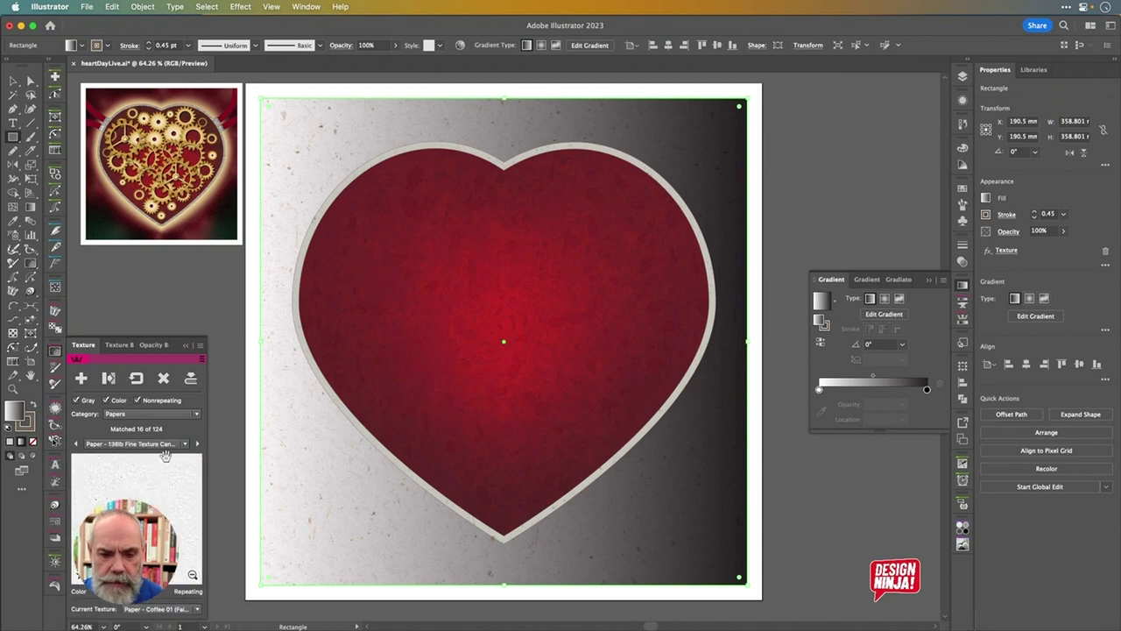
left_click(184, 443)
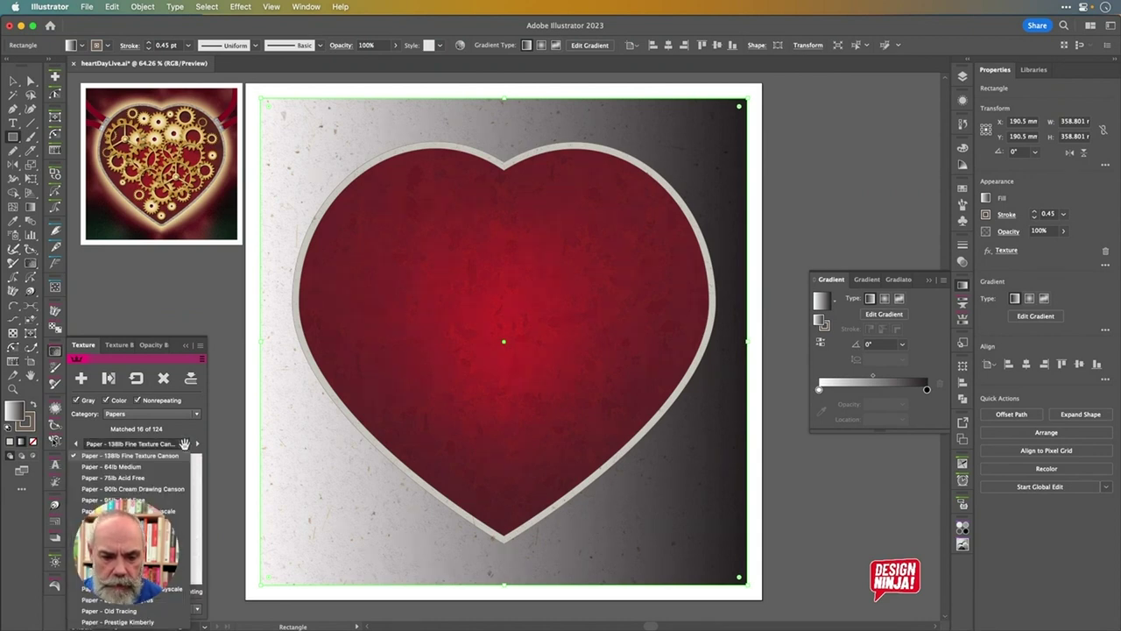
left_click(132, 523)
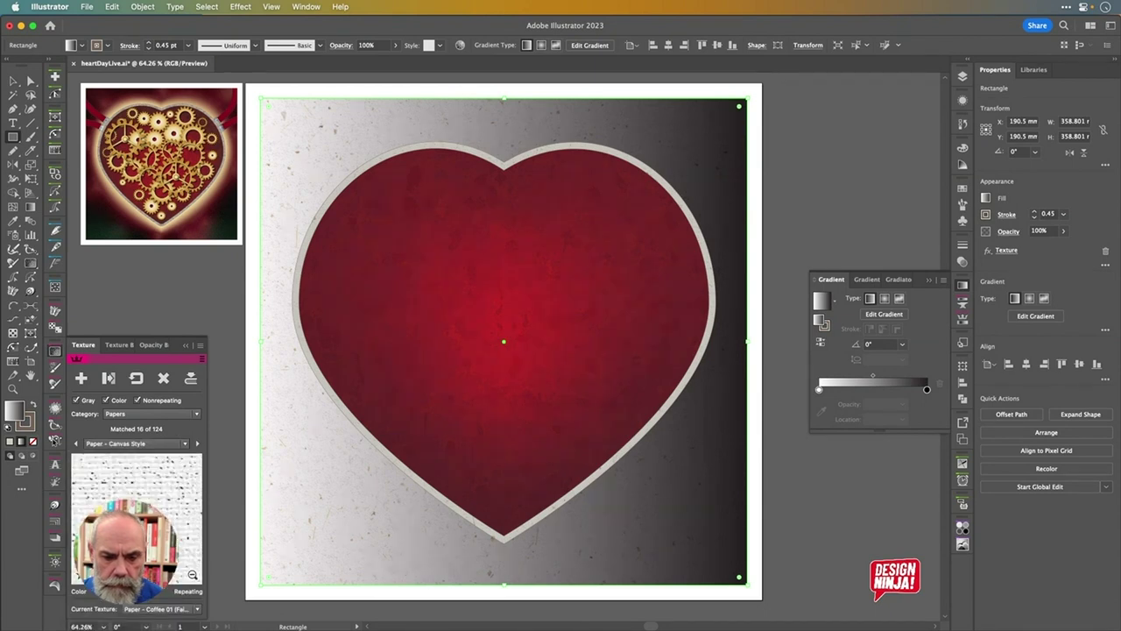
left_click(177, 444)
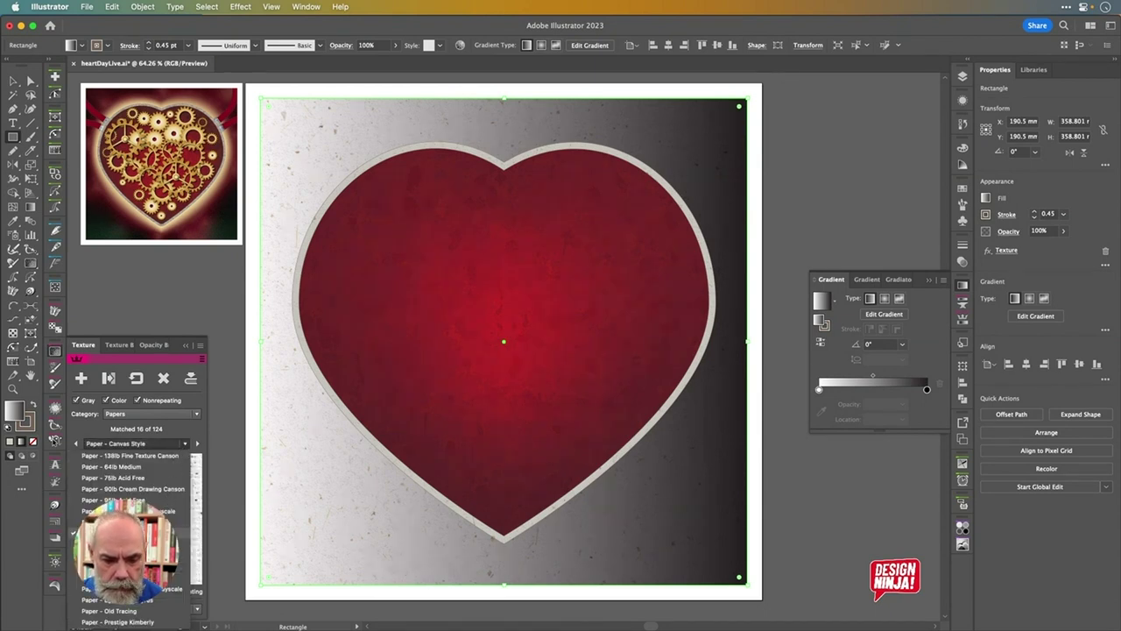
left_click(152, 455)
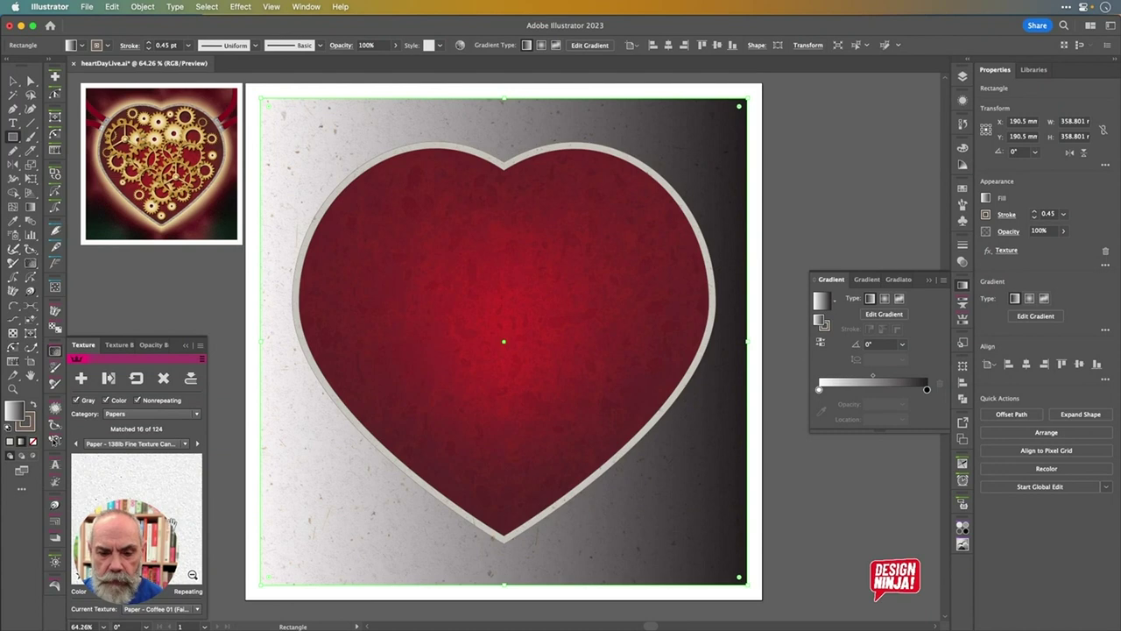
left_click(108, 378)
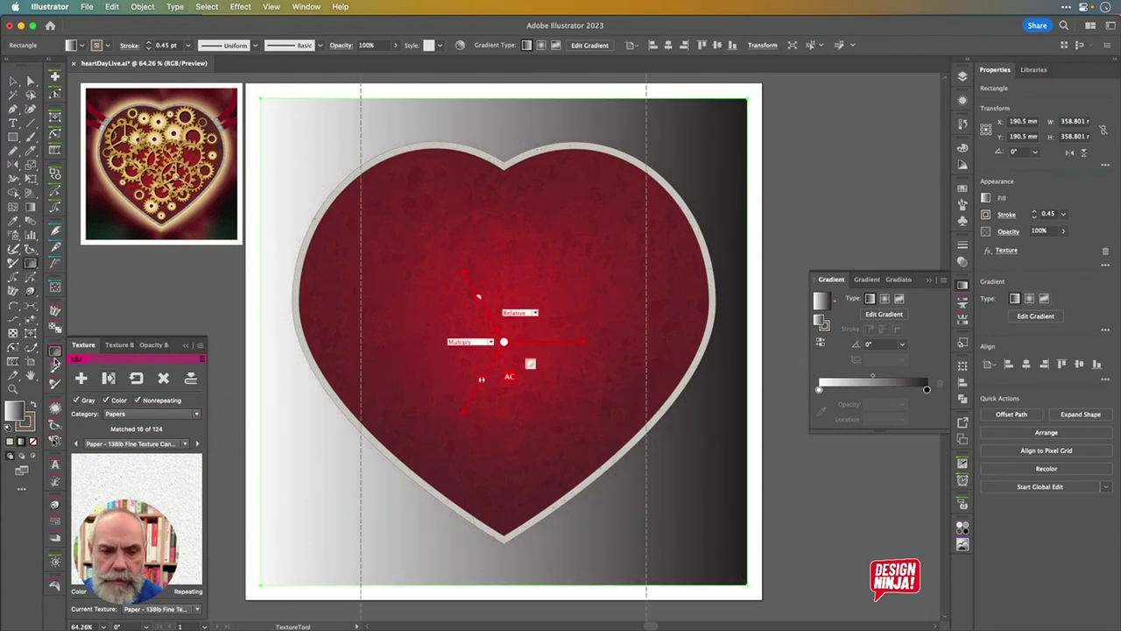
Enlarge the scale of the paper texture on the background square
left_click(54, 361)
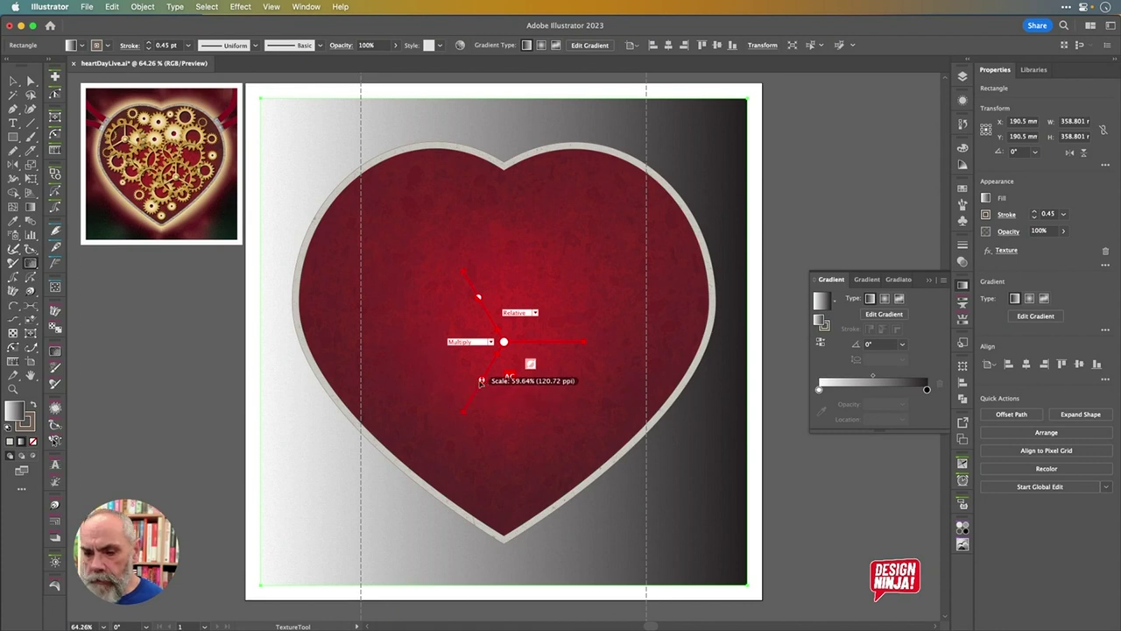
left_click_drag(481, 381, 481, 385)
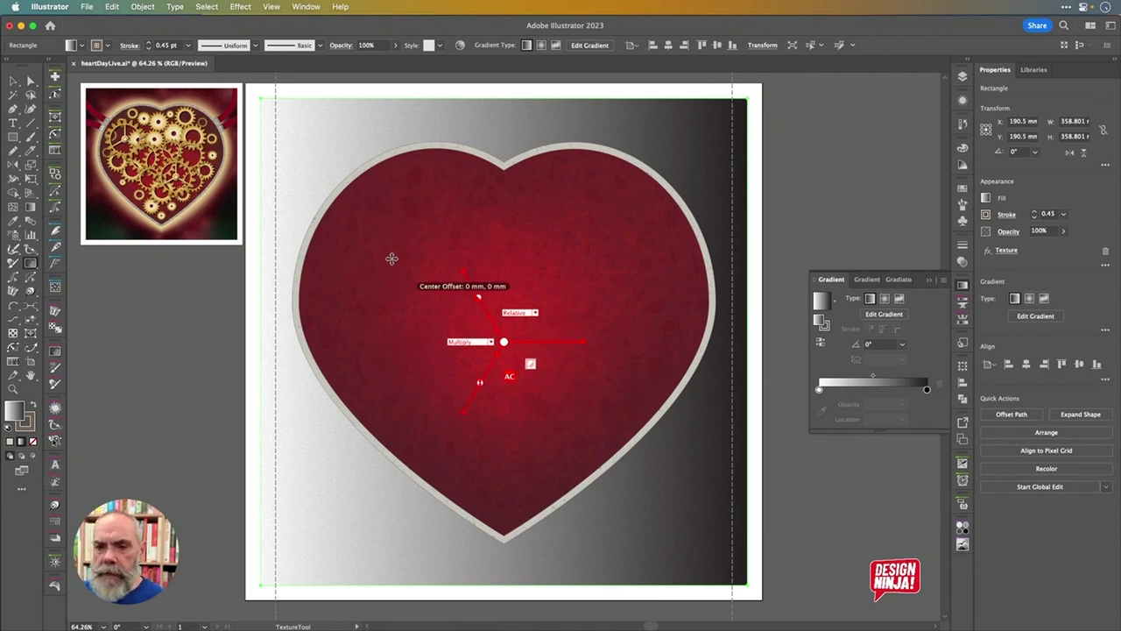
Convert the square's fill to a freeform gradient in Points mode and move the upper-left red stop slightly upward
left_click(899, 299)
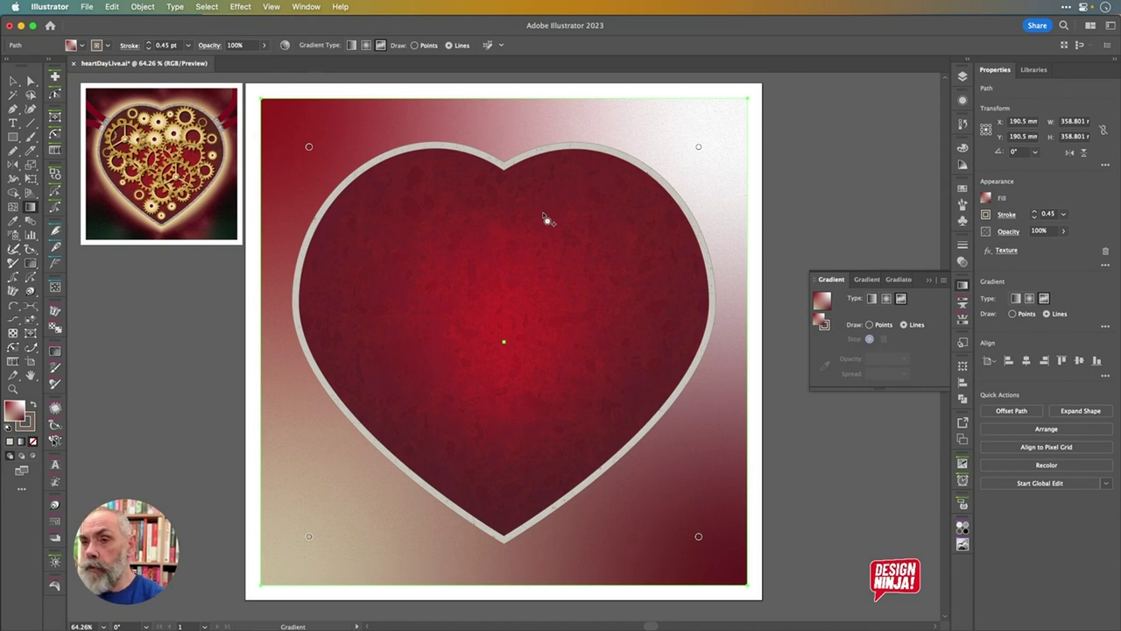
left_click_drag(309, 147, 308, 136)
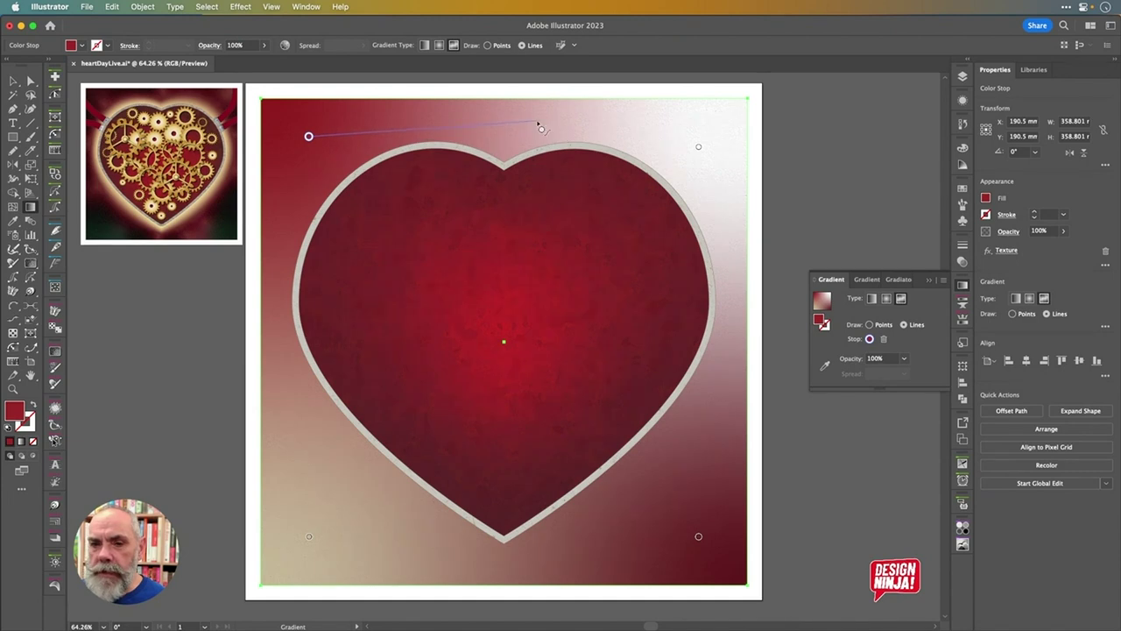
left_click(1014, 314)
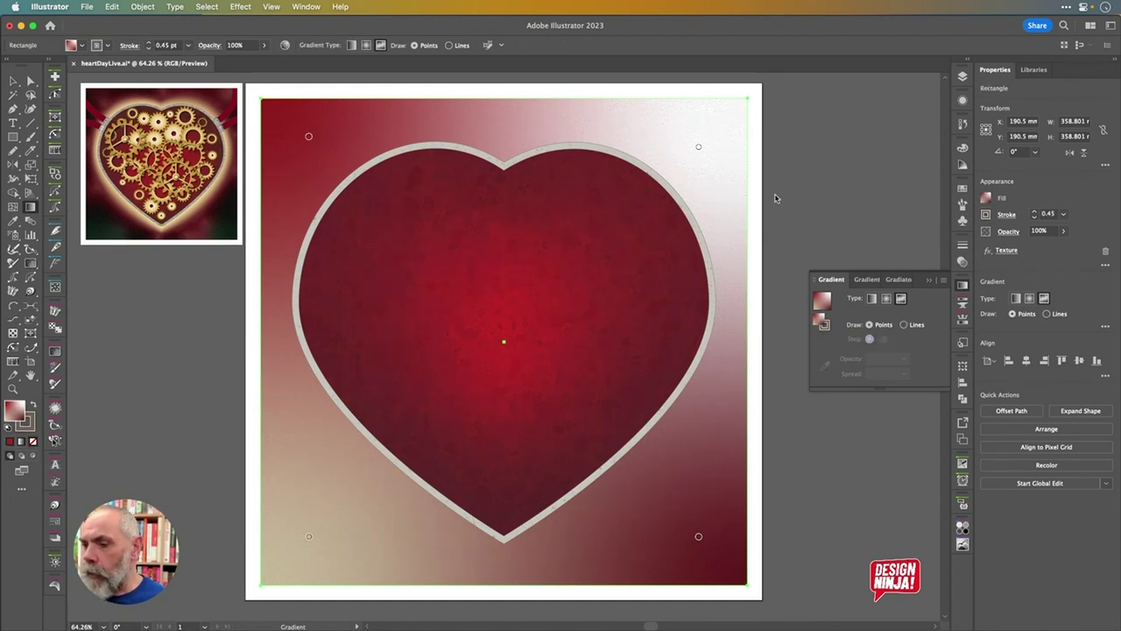
Delete the white upper-right and beige lower-left colour stops from the square's freeform gradient
left_click(701, 146)
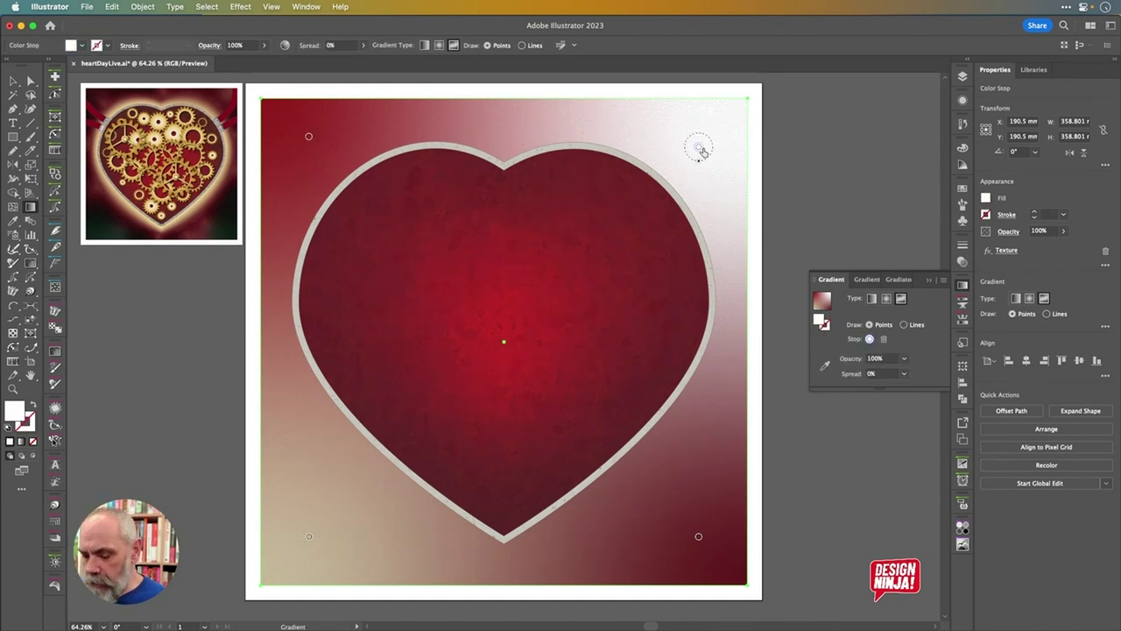
key("Delete")
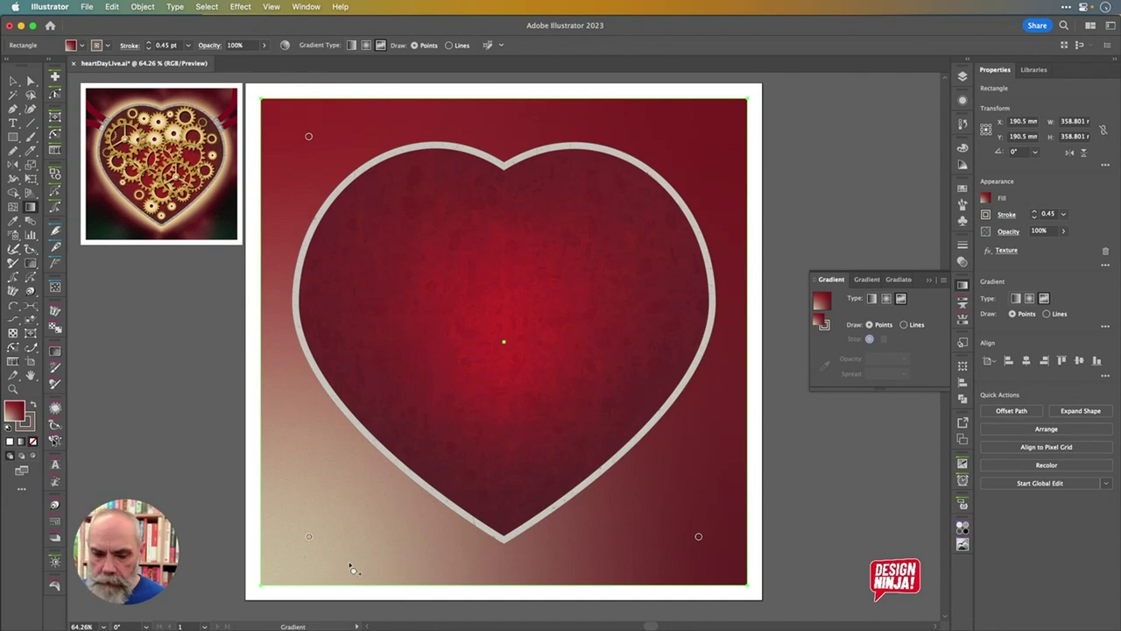
left_click(309, 537)
key("Delete")
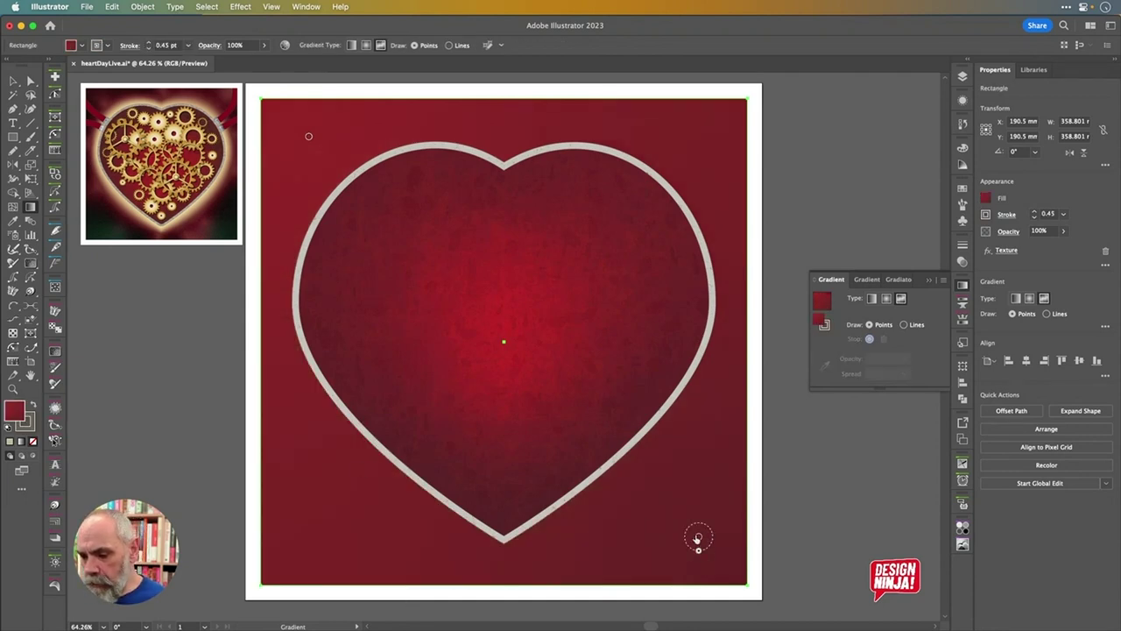
Add dark red colour stops matching the lower-right one in the square's lower-left and upper-left corners, and remove the original upper-left red stop
left_click(698, 537)
left_click(302, 540)
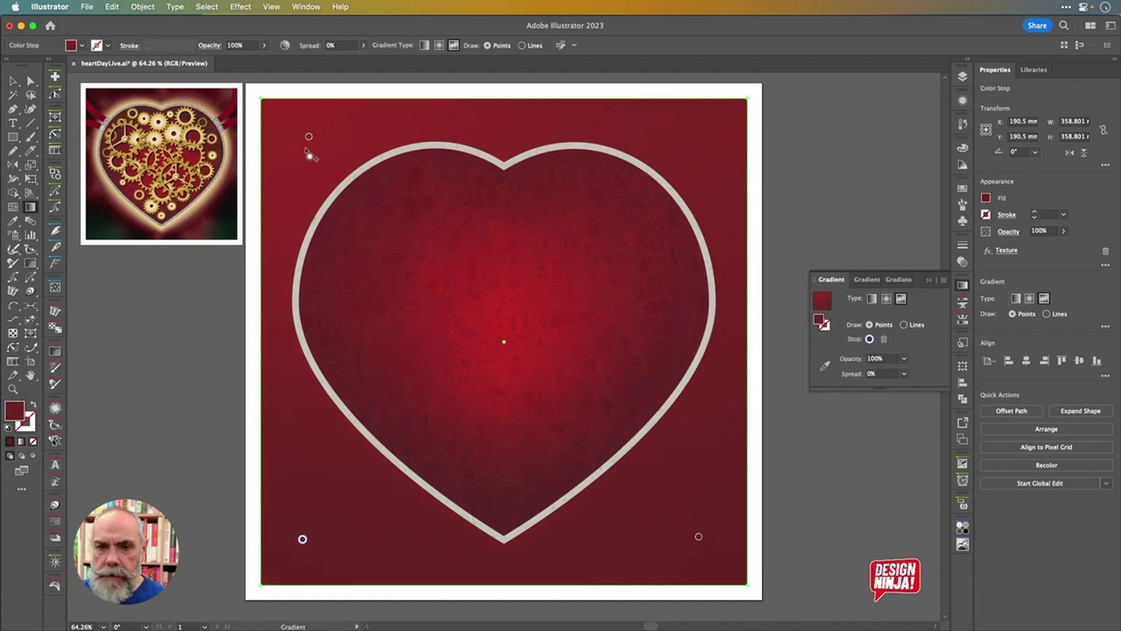
left_click(289, 132)
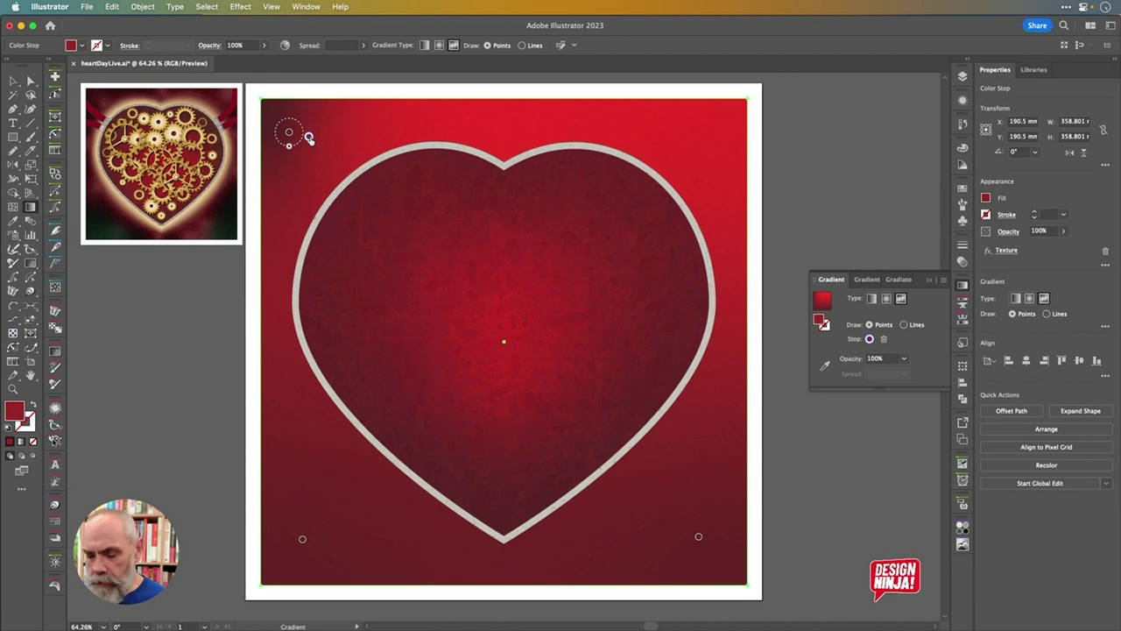
key("ctrl+z")
Add a colour stop in the square's upper-right corner using the same dark red as the upper-left stop
left_click(711, 141)
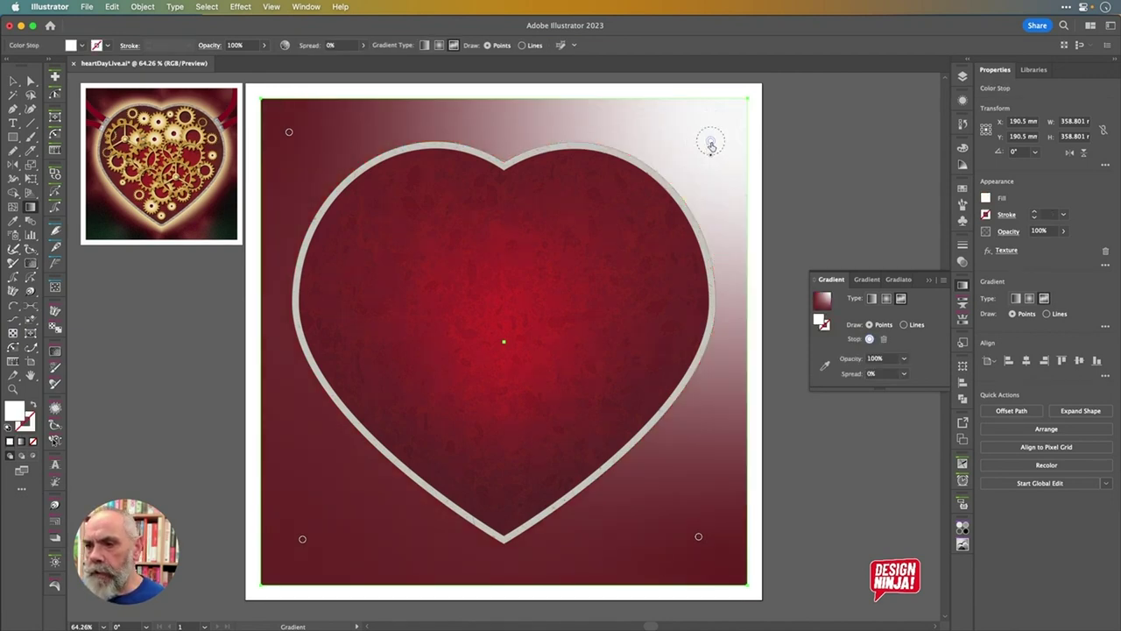
key("ctrl+z")
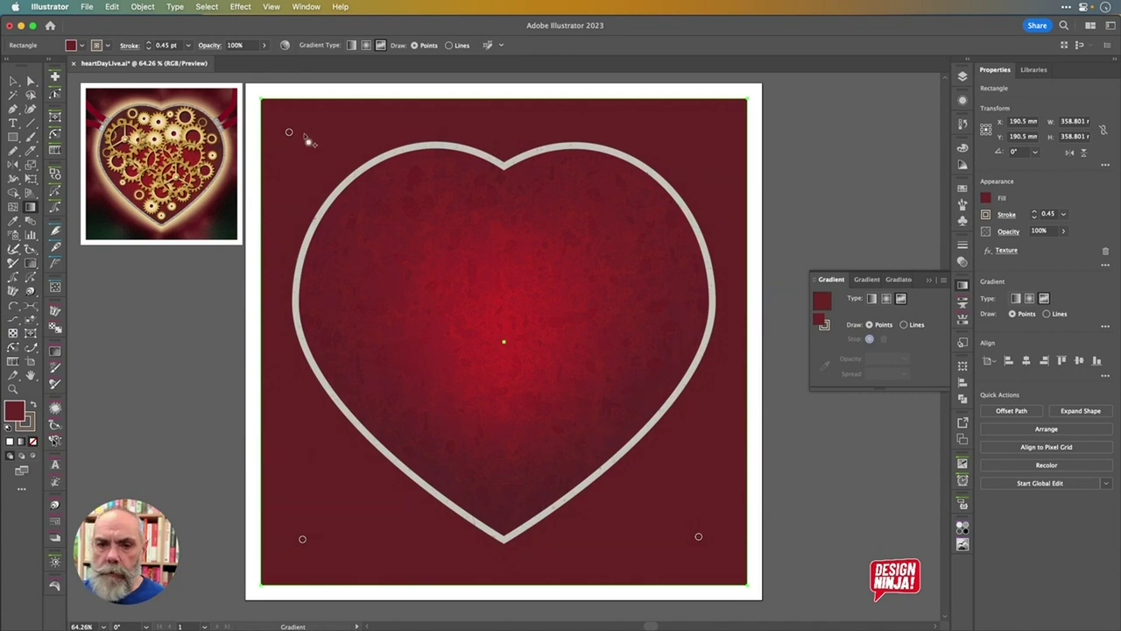
left_click(290, 133)
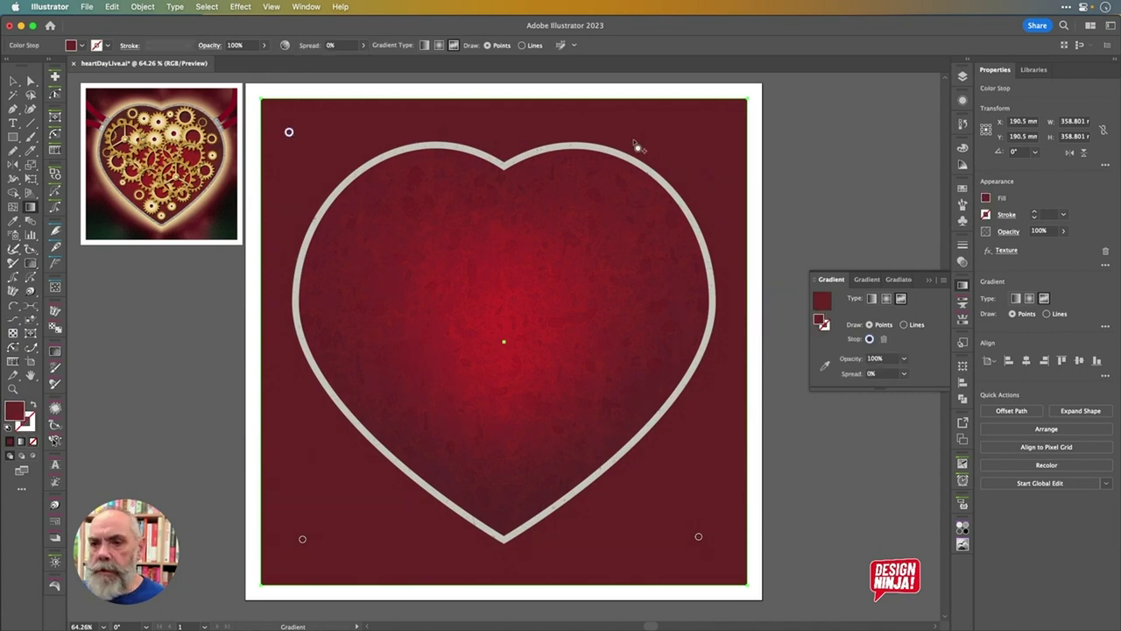
left_click(709, 129)
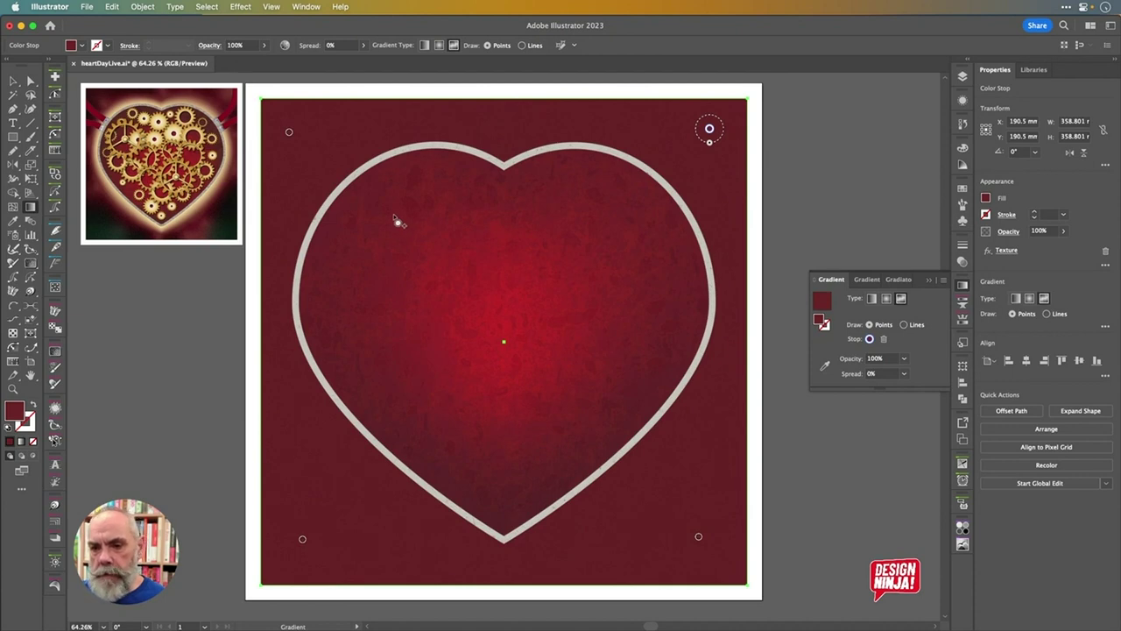
Switch the freeform gradient to Lines mode, add a stop just below the heart's tip and colour it tan from the swatches
left_click(1062, 316)
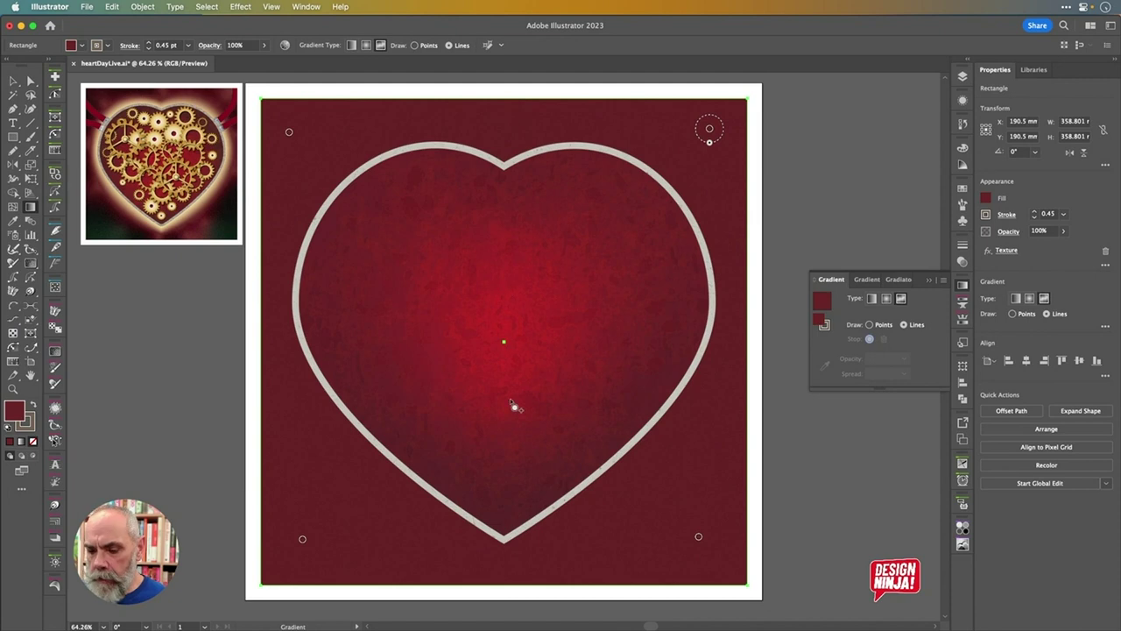
left_click(504, 555)
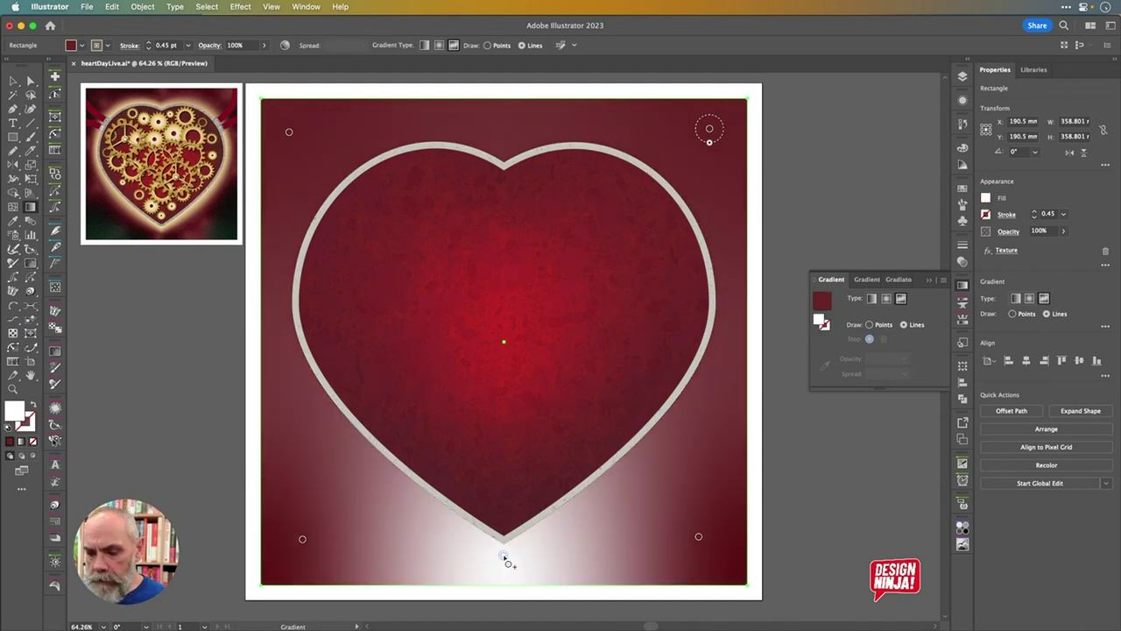
double_click(504, 555)
left_click(353, 462)
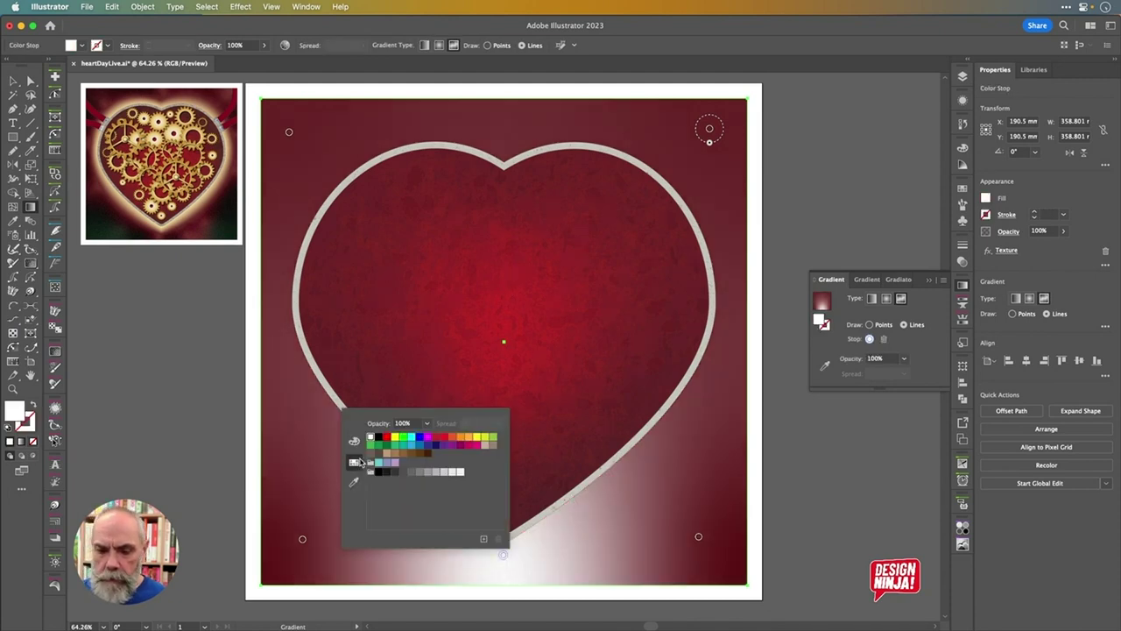
left_click(386, 454)
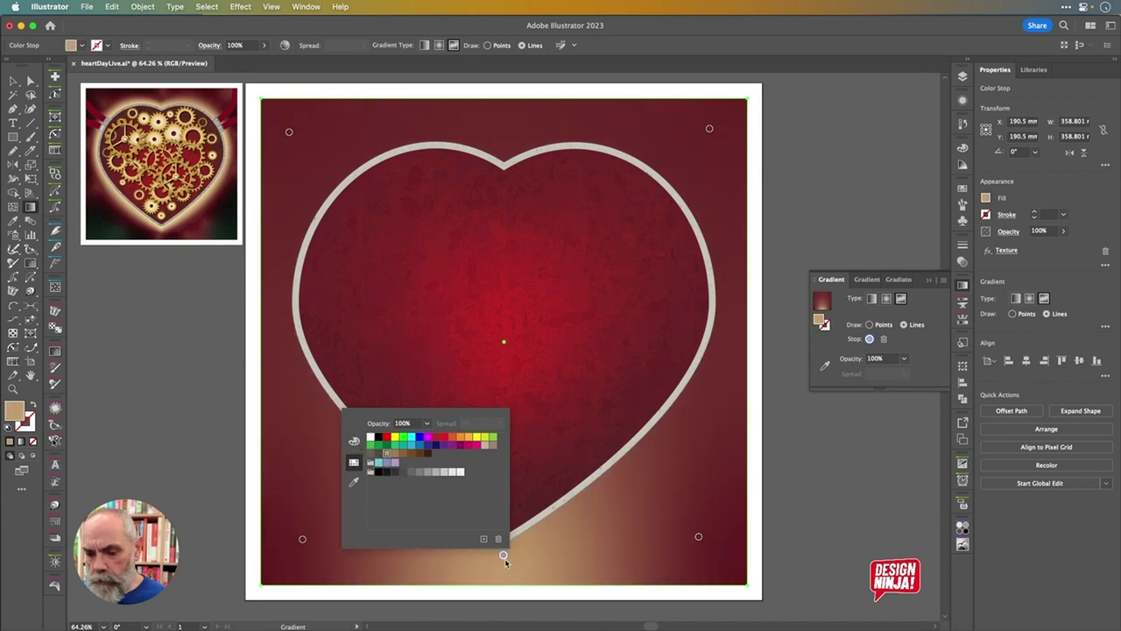
Draw a closed tan gradient line around the heart, with stops beside both sides, above both lobes and at the central notch
left_click(503, 556)
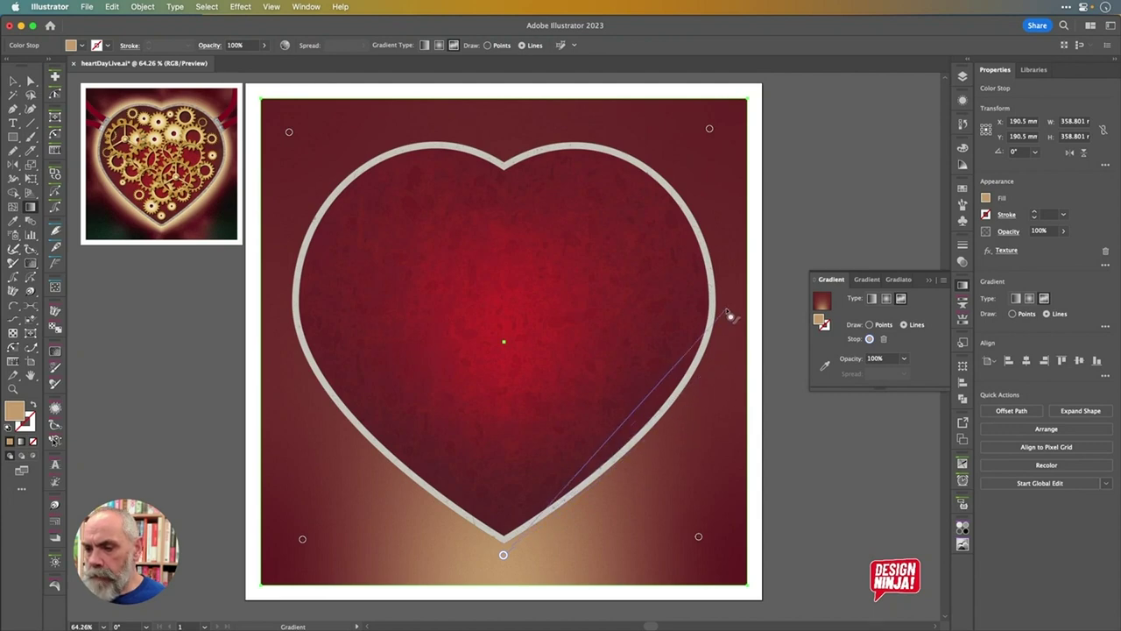
left_click(727, 271)
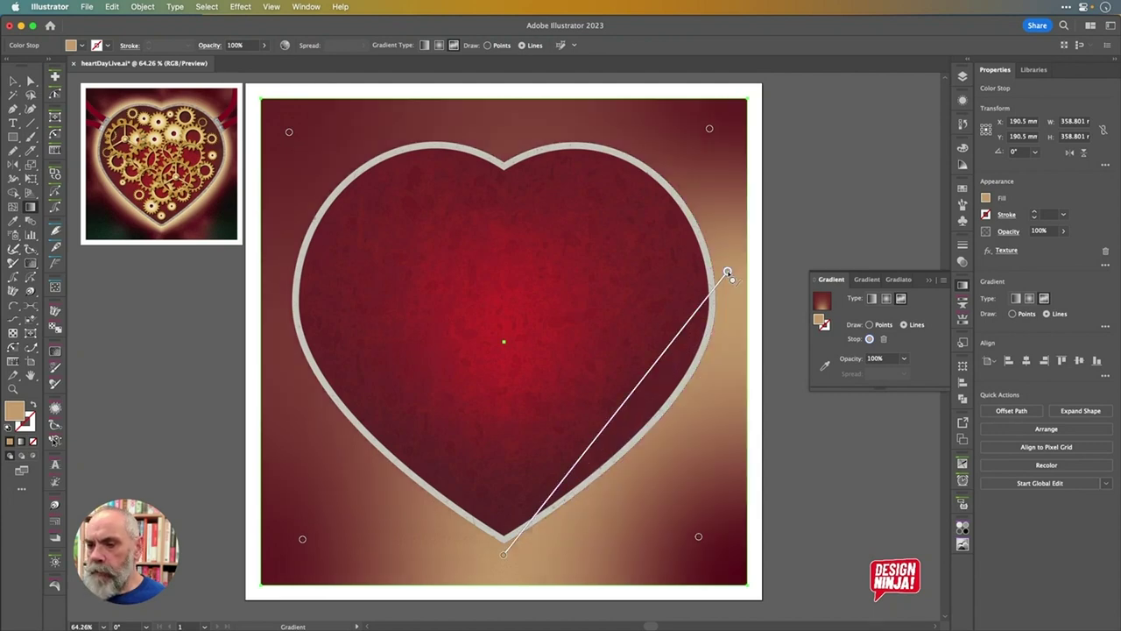
left_click(621, 138)
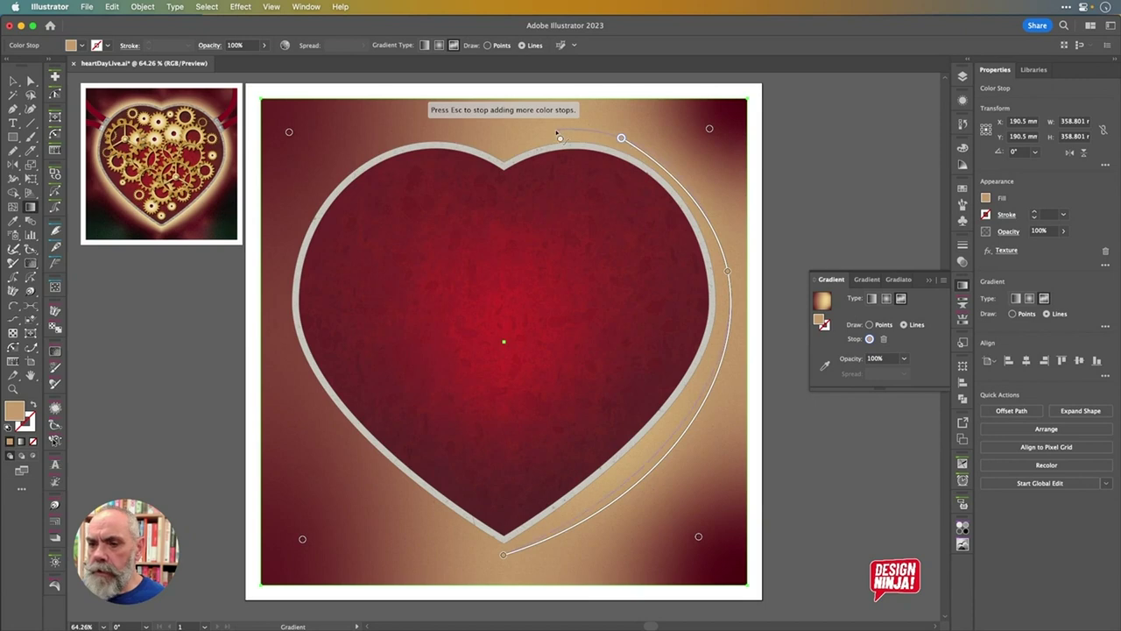
left_click(506, 151)
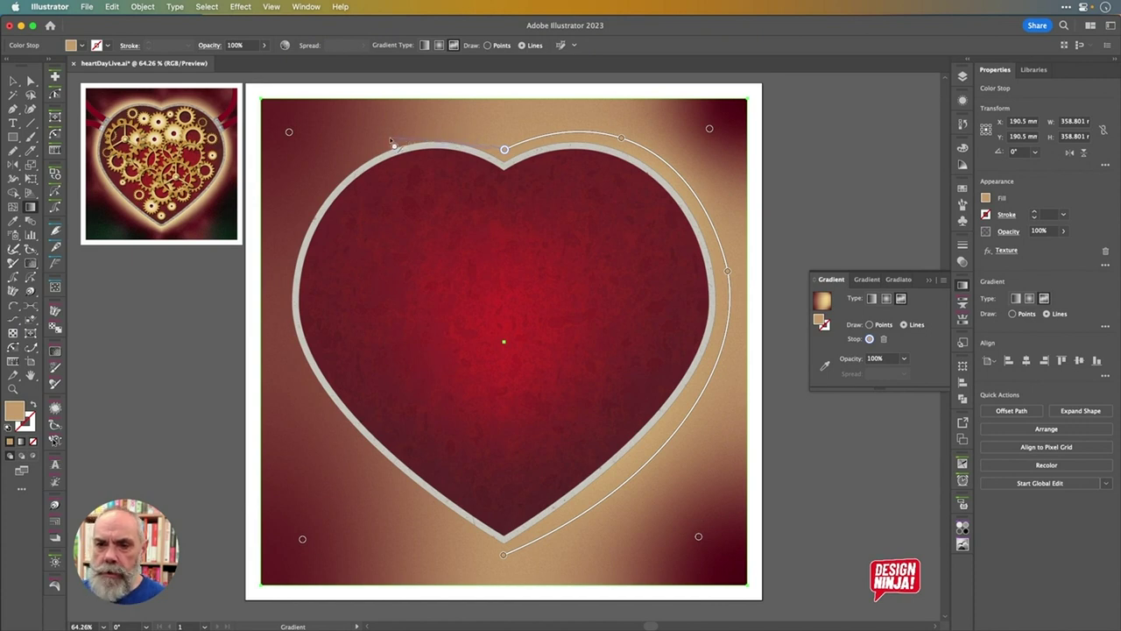
left_click(390, 138)
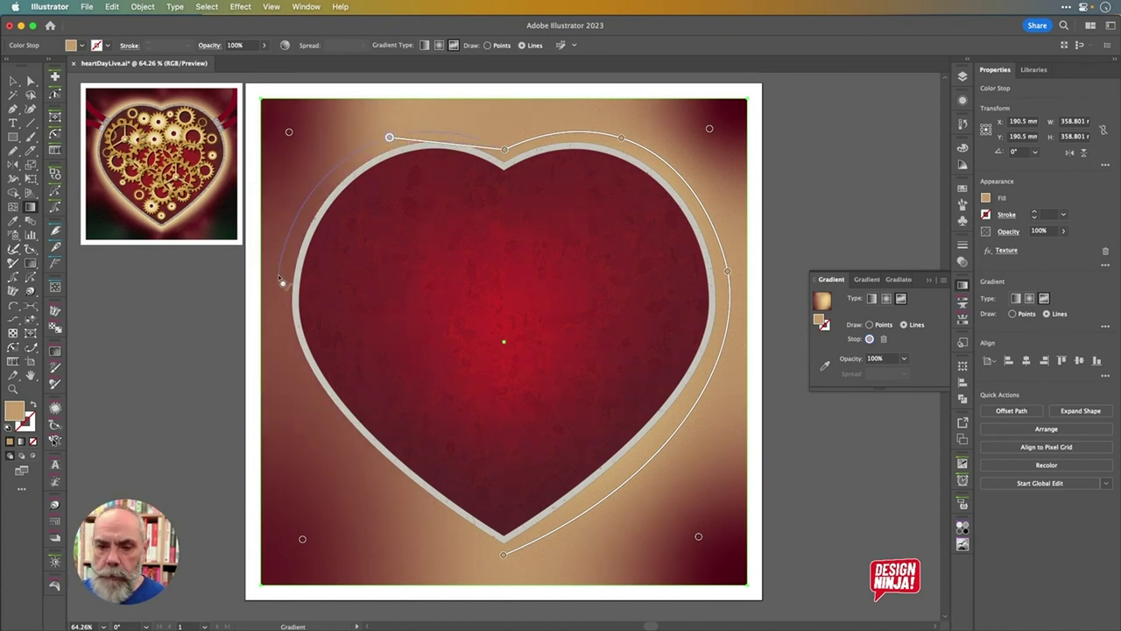
left_click(281, 281)
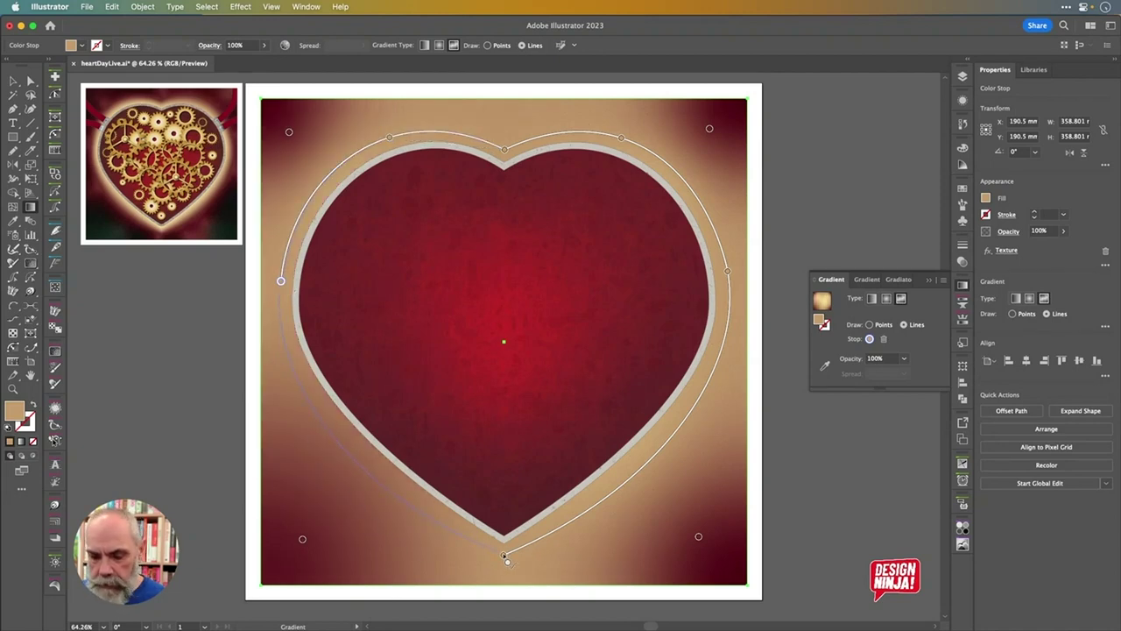
left_click(505, 557)
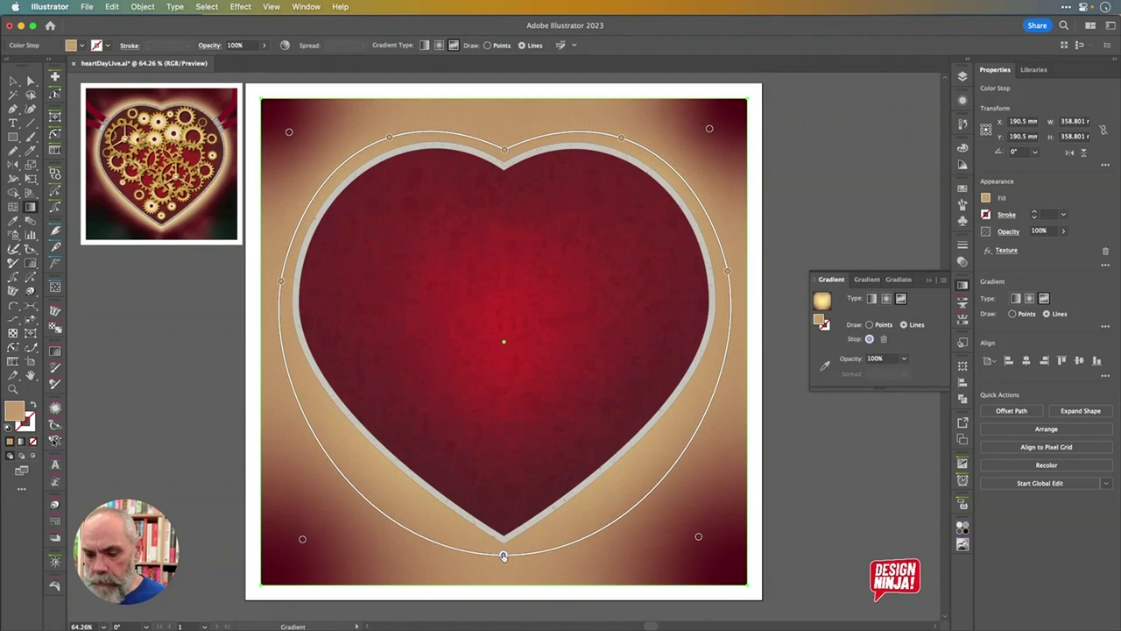
Move the tan gradient line's stops at the tip, sides, lobes and notch inward so the line runs just inside the heart's rim
double_click(504, 555)
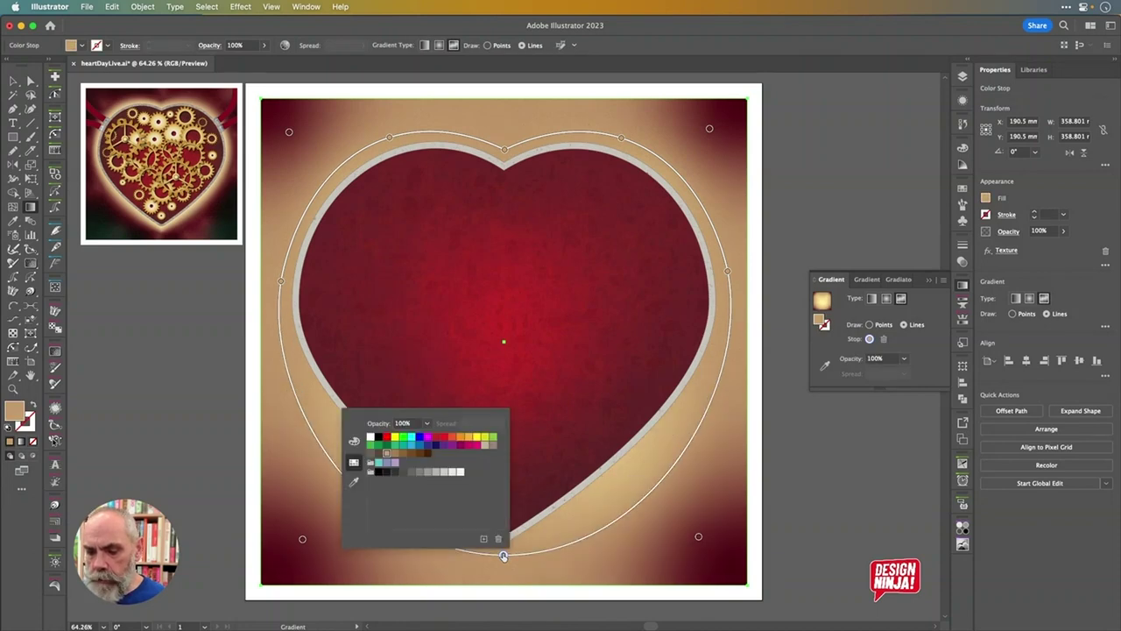
key("Escape")
left_click_drag(503, 554, 505, 532)
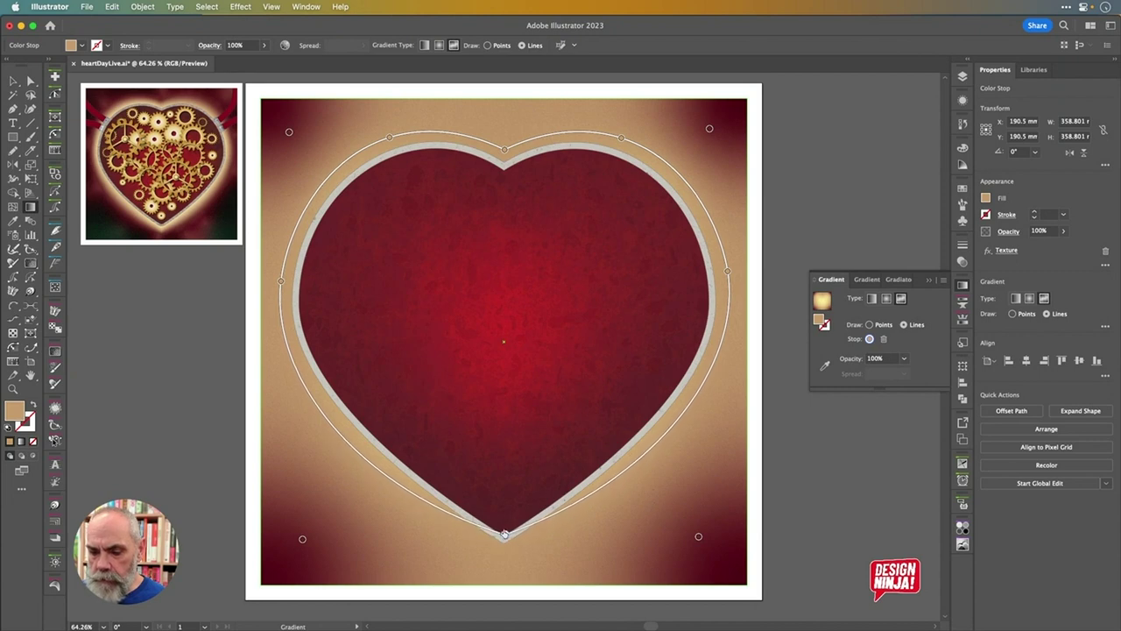
left_click_drag(281, 281, 311, 281)
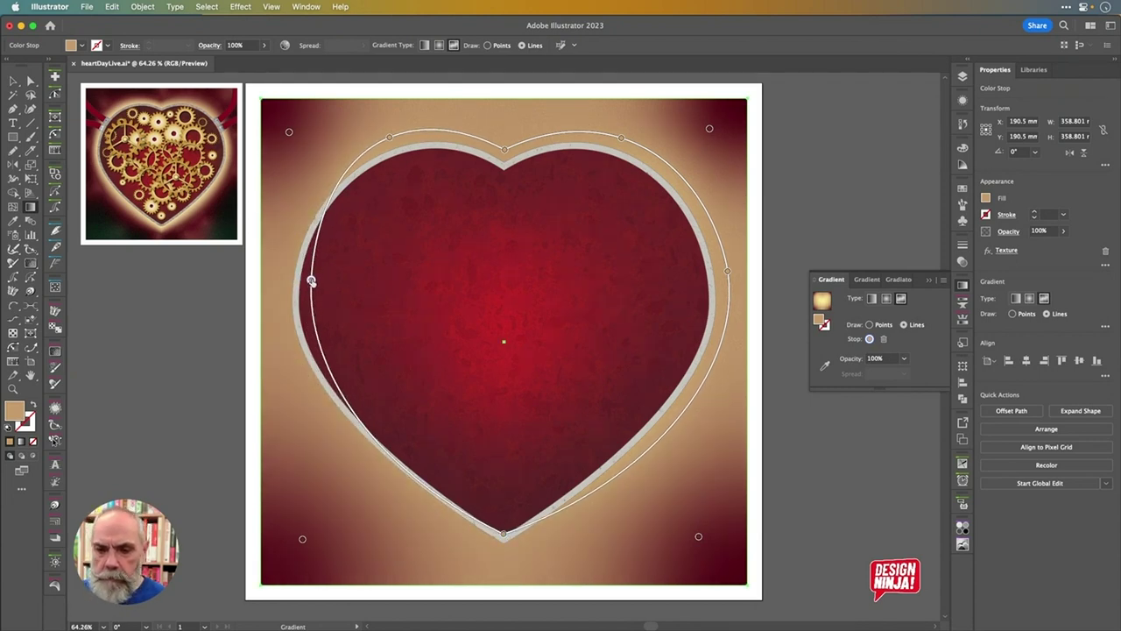
left_click_drag(390, 138, 387, 169)
left_click(504, 154)
left_click_drag(505, 155, 501, 182)
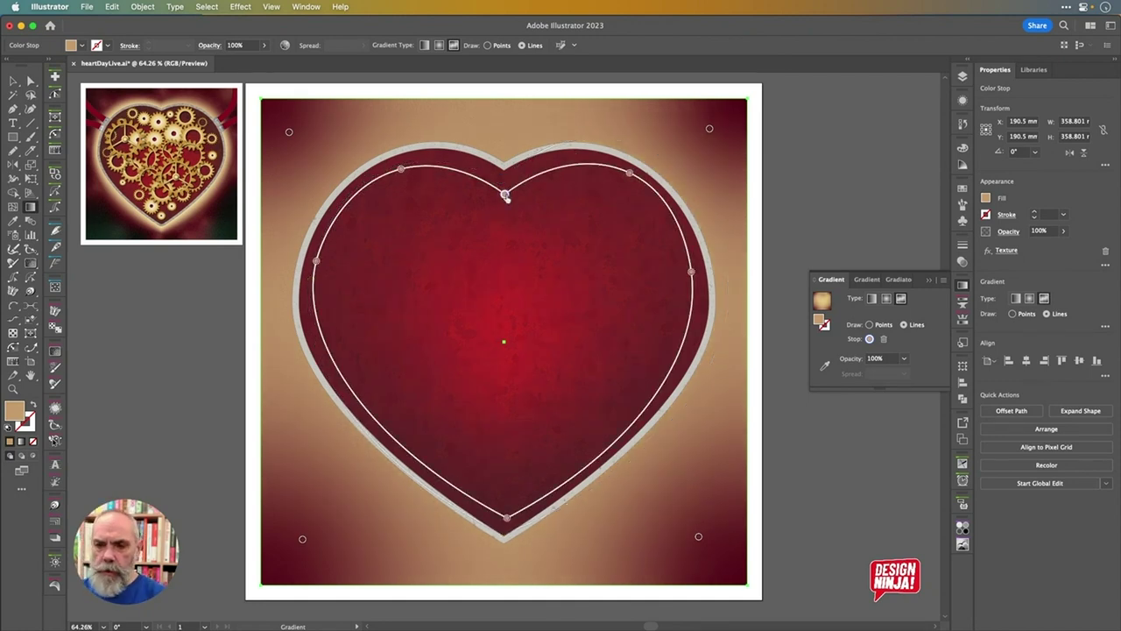
Remove the dark red corner stops at the square's upper-left, lower-right and upper-right, keeping the gradient in Lines mode
left_click(289, 133)
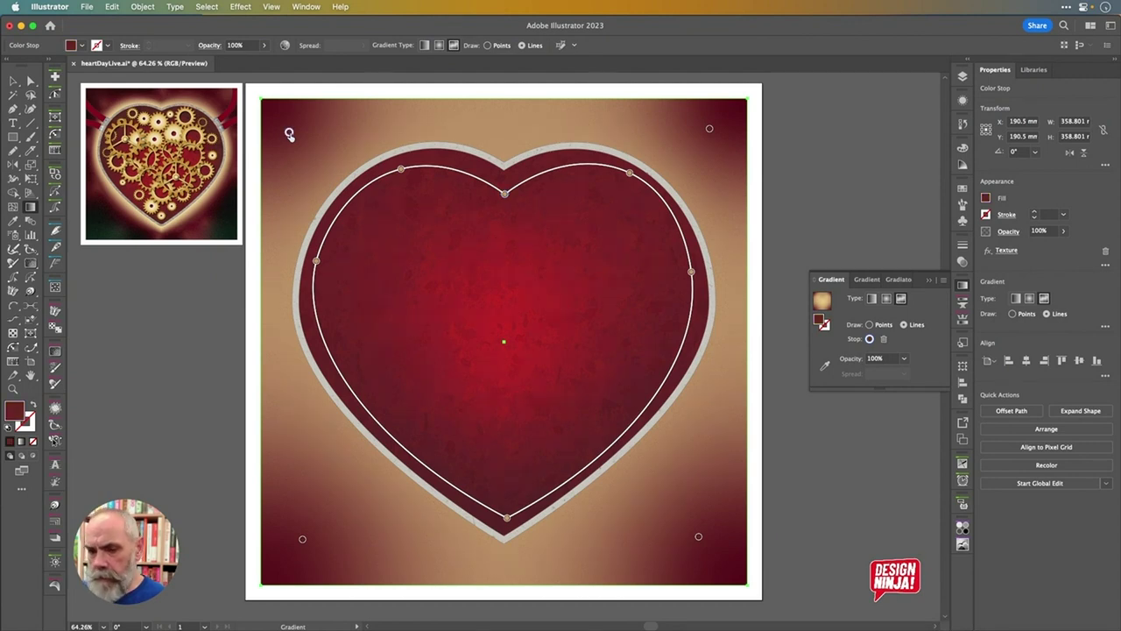
key("Delete")
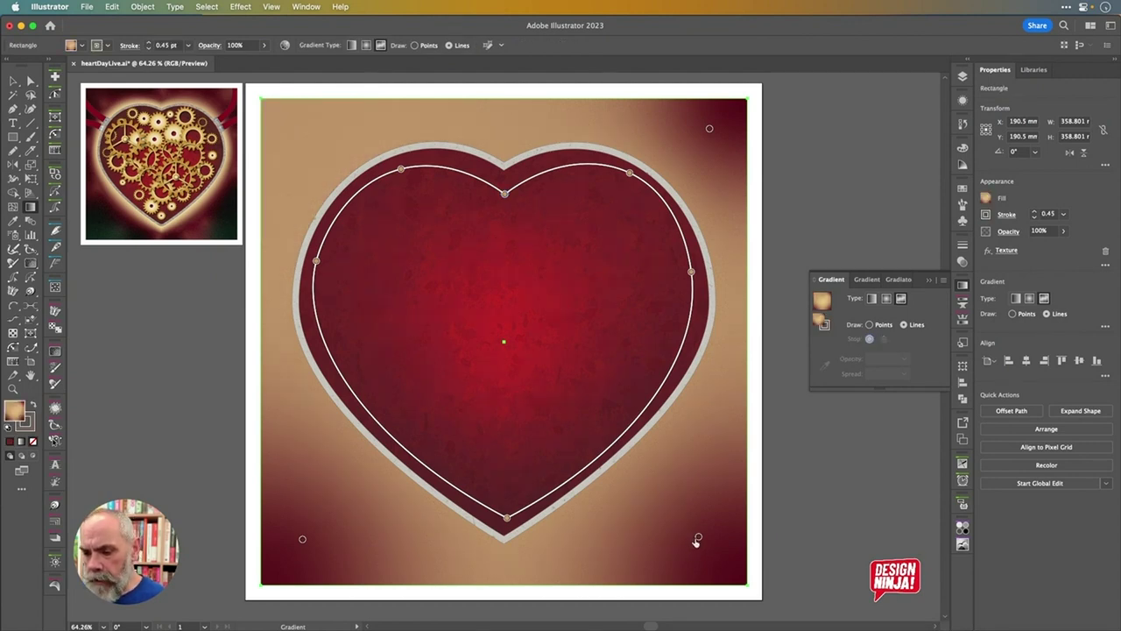
left_click(698, 538)
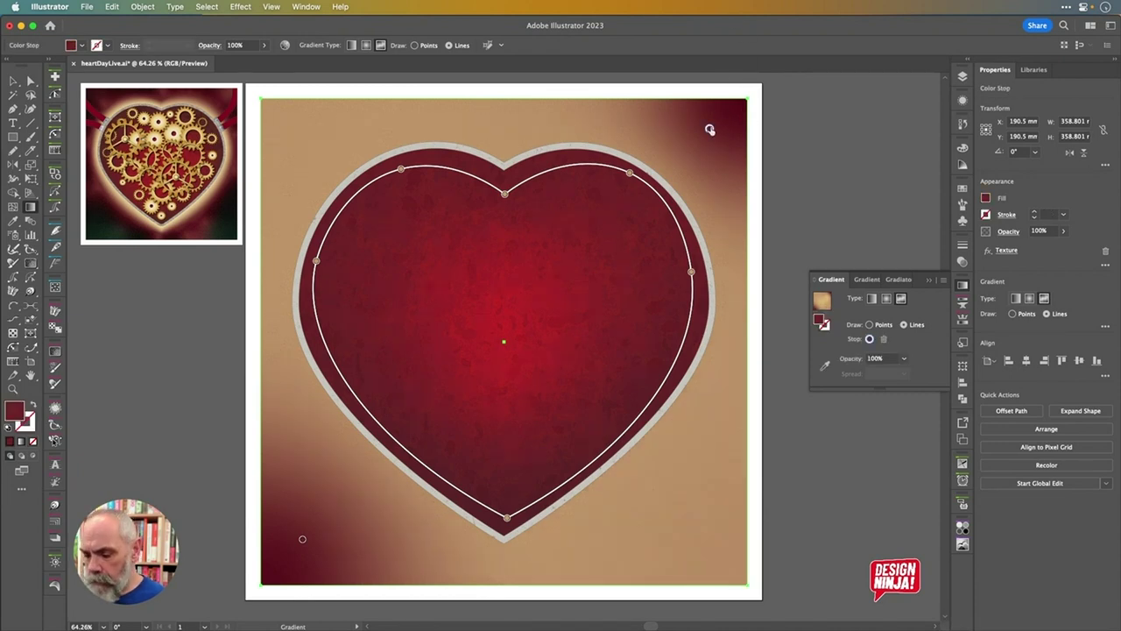
key("Delete")
left_click(1027, 314)
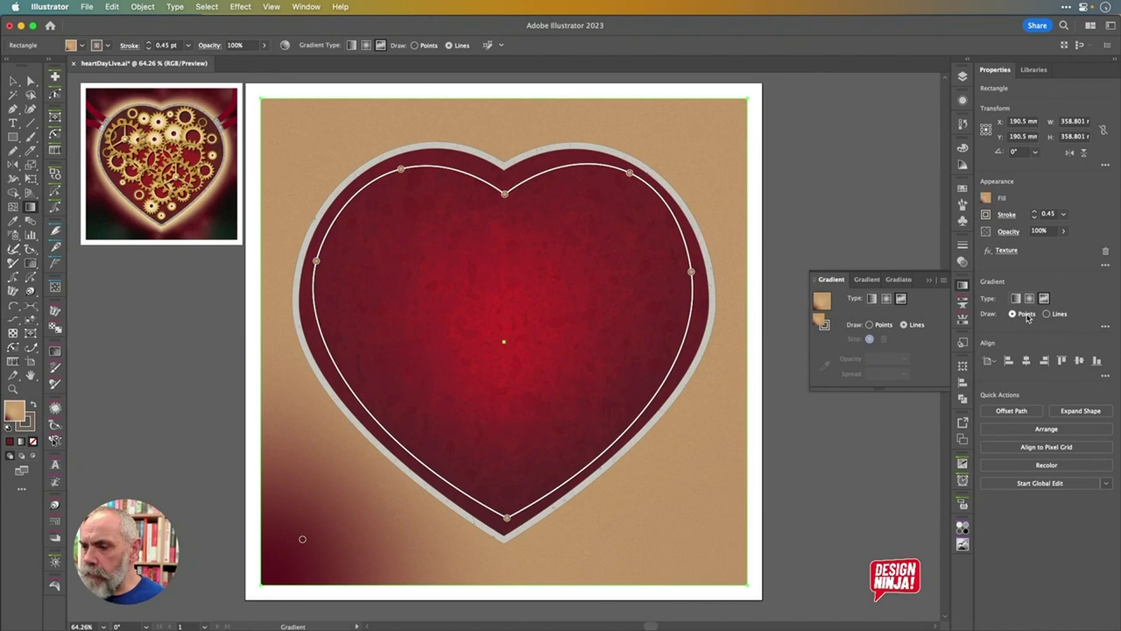
left_click(1047, 313)
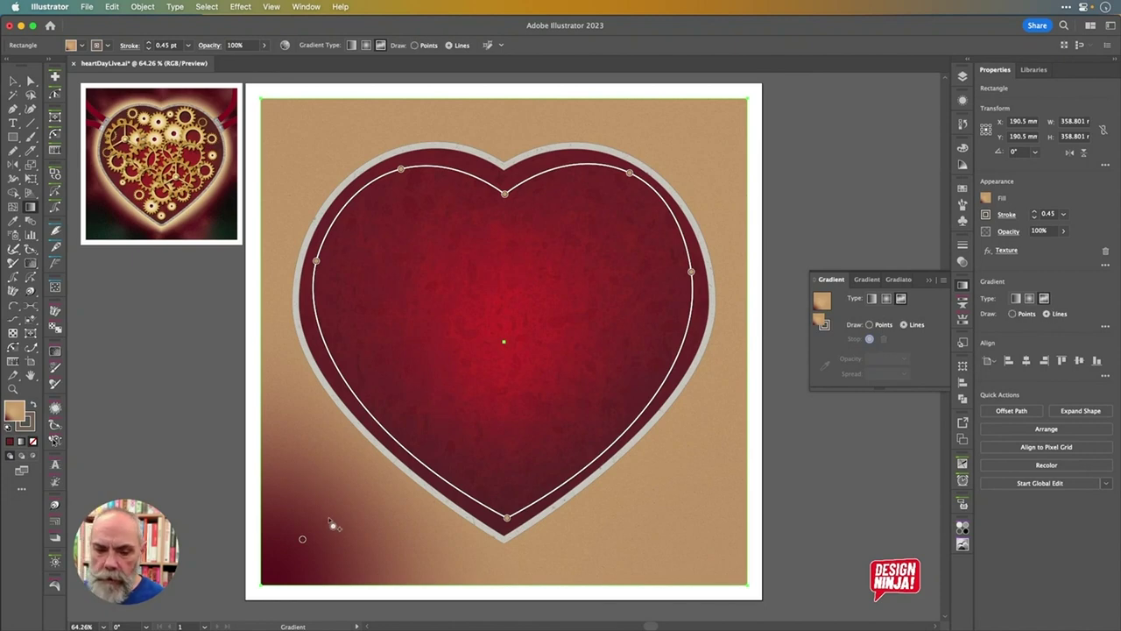
Move the remaining dark red stop below the heart's tip and draw a closed gradient line from it around the outside of the heart
left_click_drag(302, 538, 504, 561)
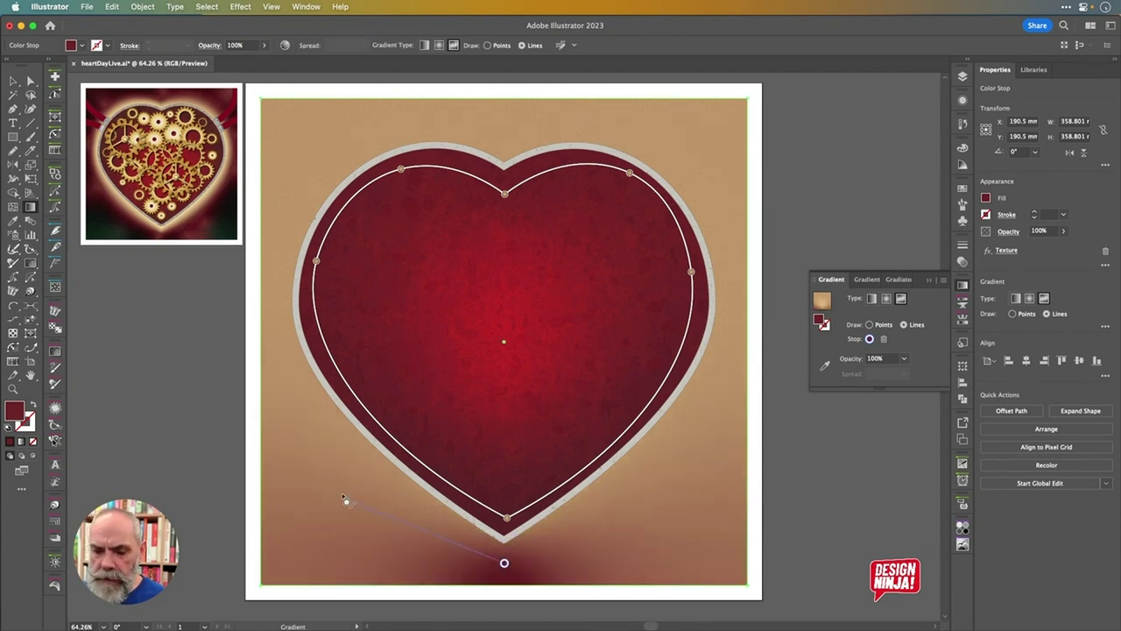
left_click(337, 479)
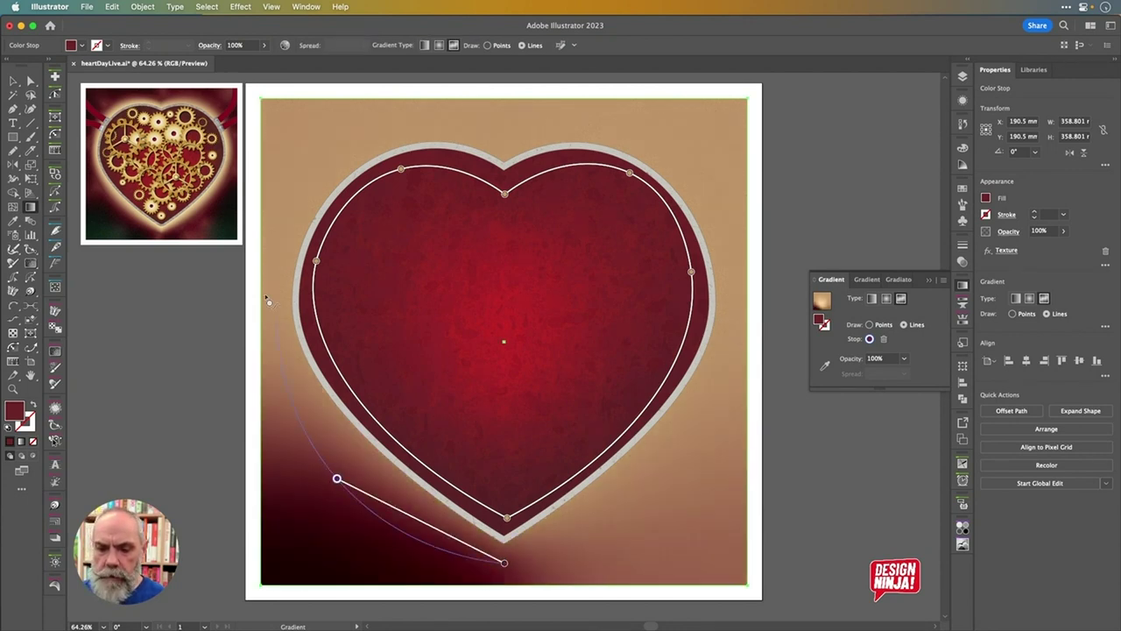
left_click(278, 248)
left_click(346, 149)
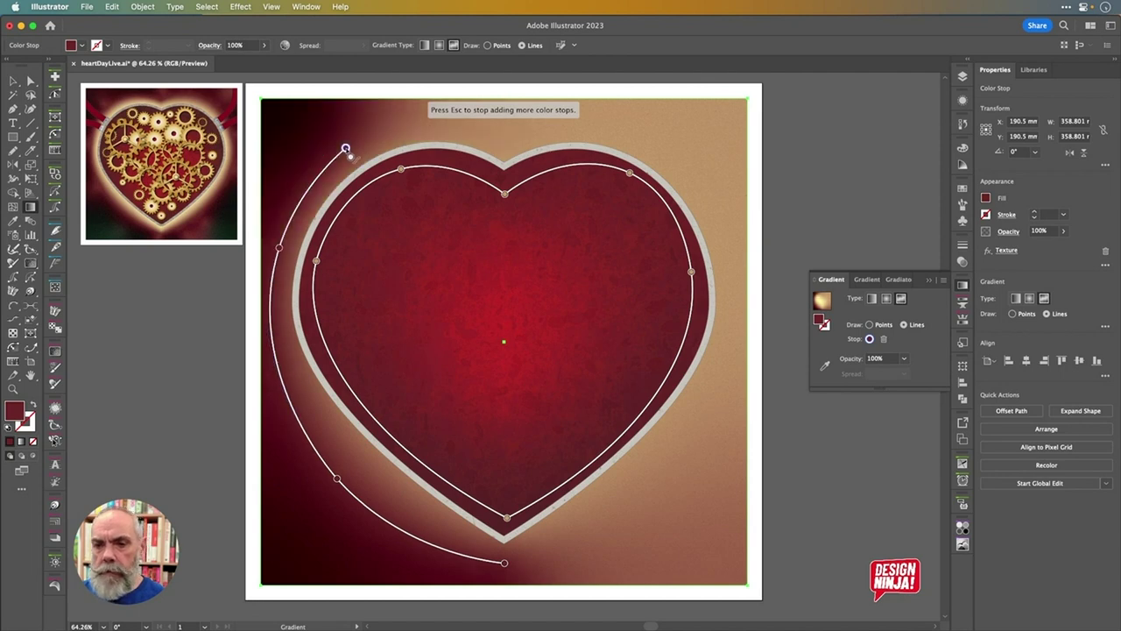
left_click(498, 145)
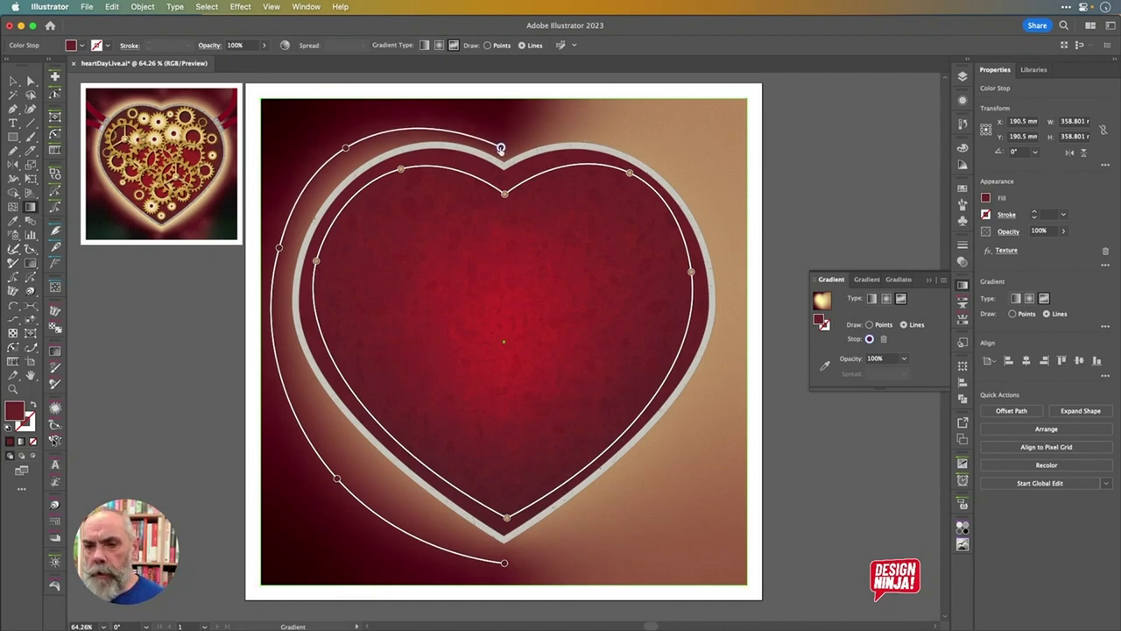
left_click(668, 146)
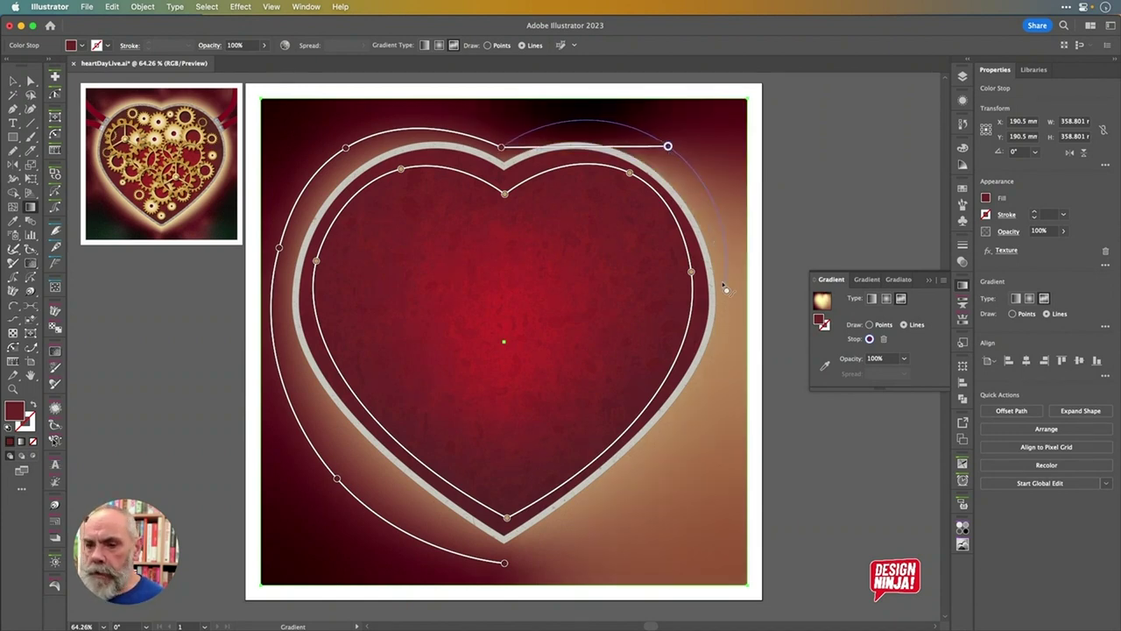
left_click(719, 249)
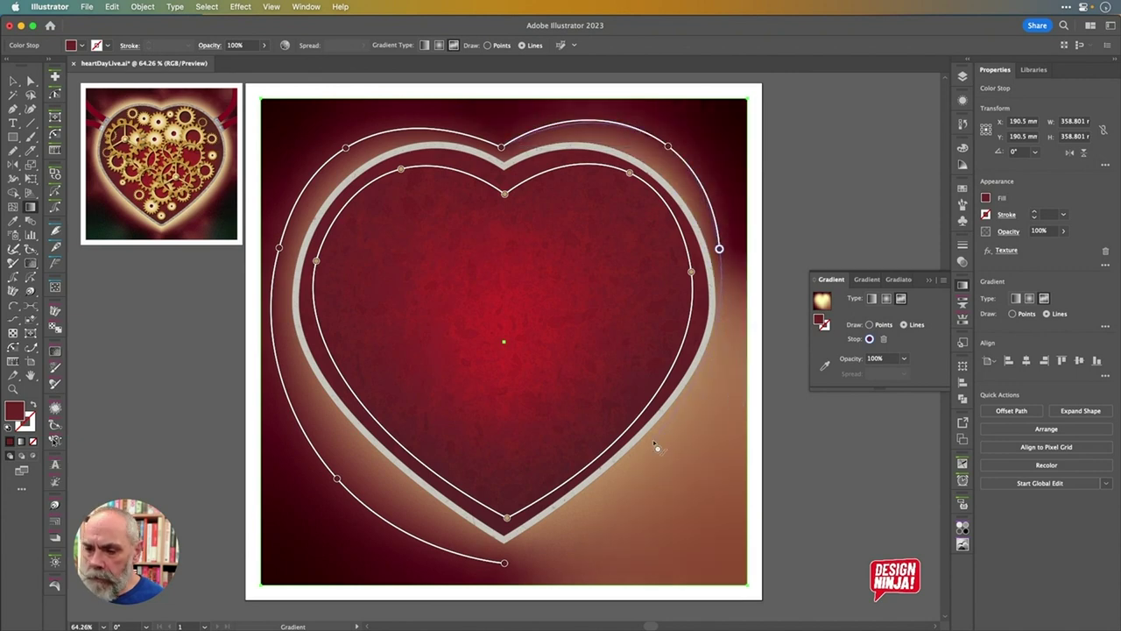
left_click(657, 471)
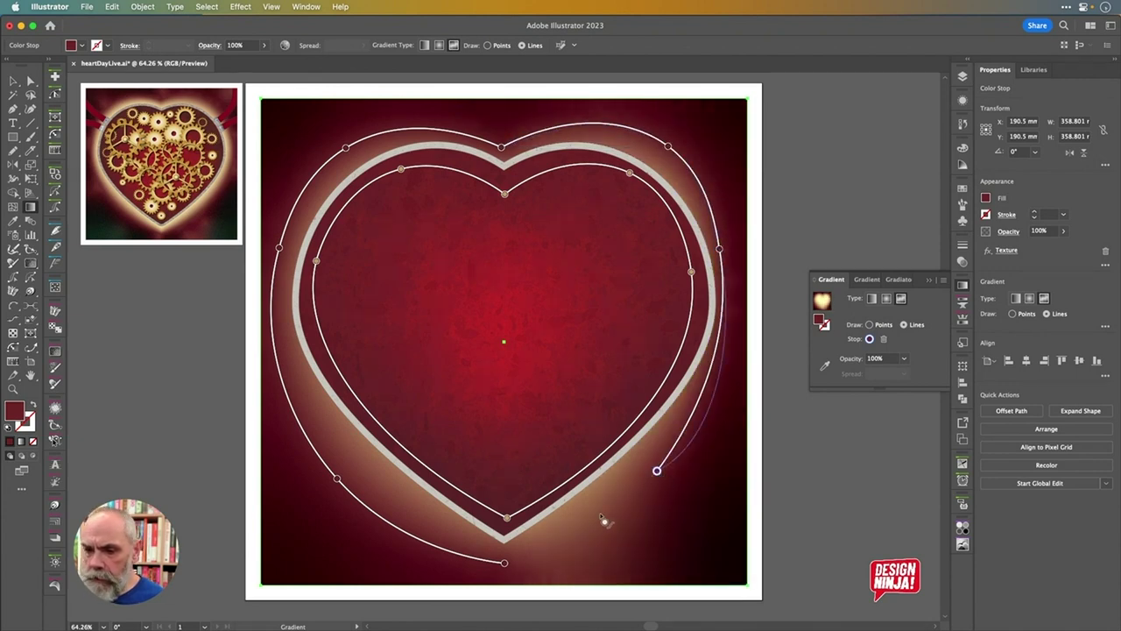
left_click(505, 564)
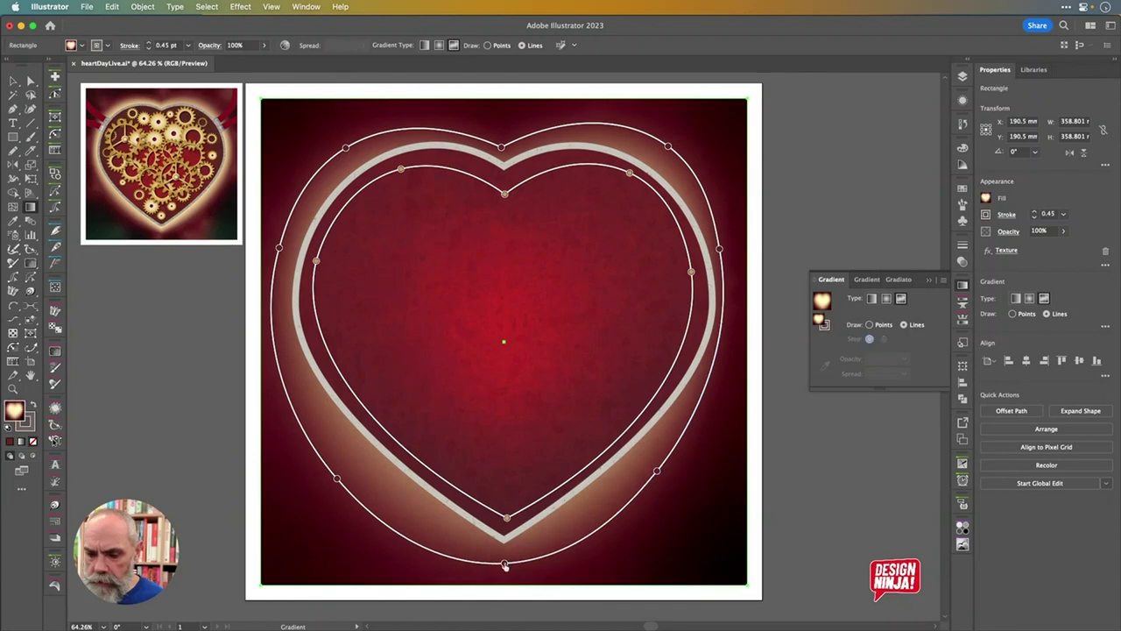
Reposition the outer dark red line's stops slightly outward around the tip, sides, lobes and notch to even out the tan glow
left_click(502, 564)
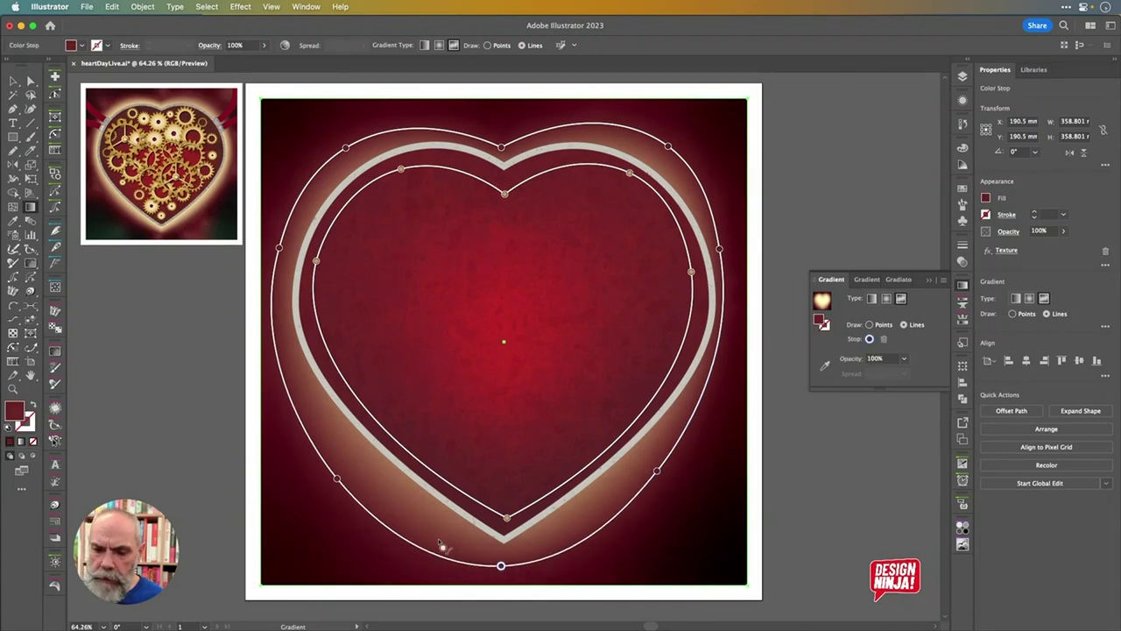
left_click_drag(336, 479, 323, 444)
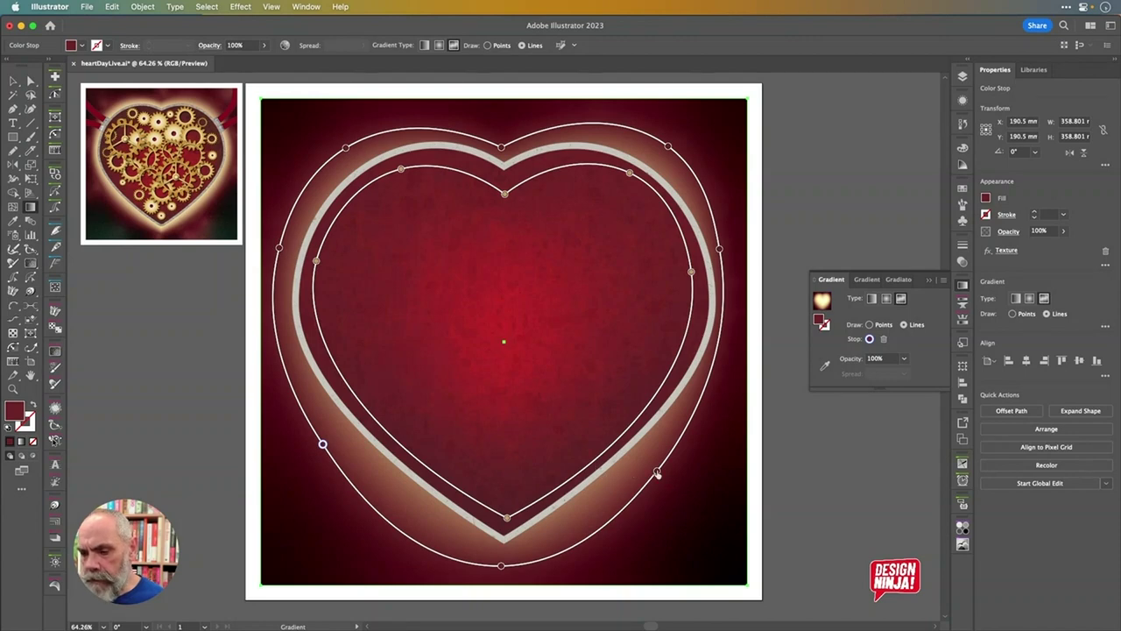
left_click_drag(658, 471, 669, 462)
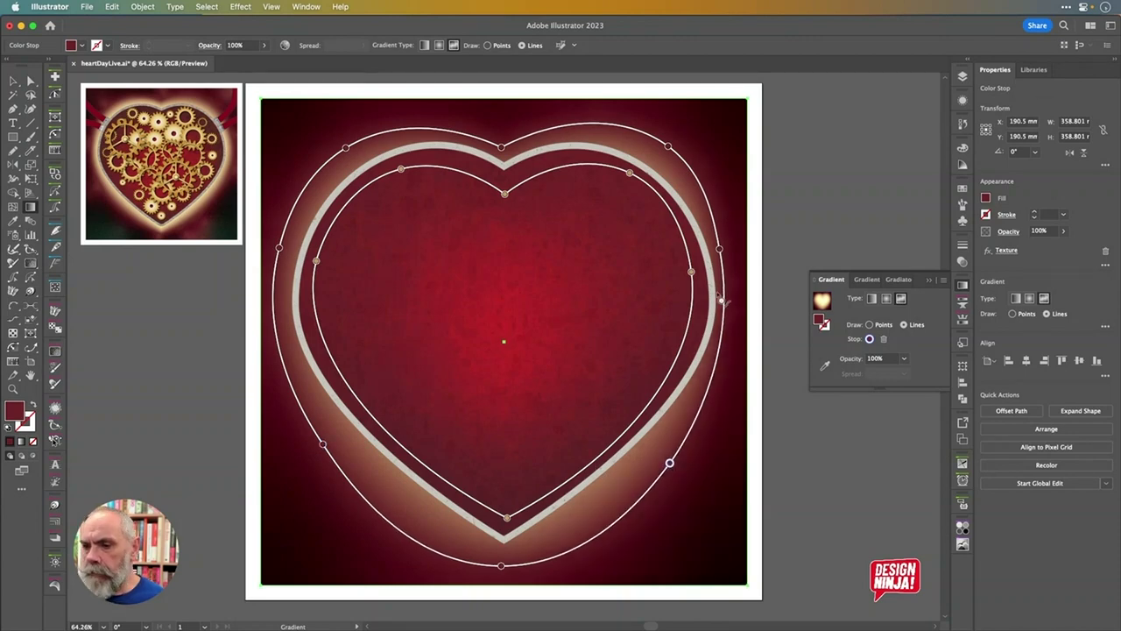
left_click_drag(723, 250, 727, 249)
left_click_drag(503, 148, 503, 139)
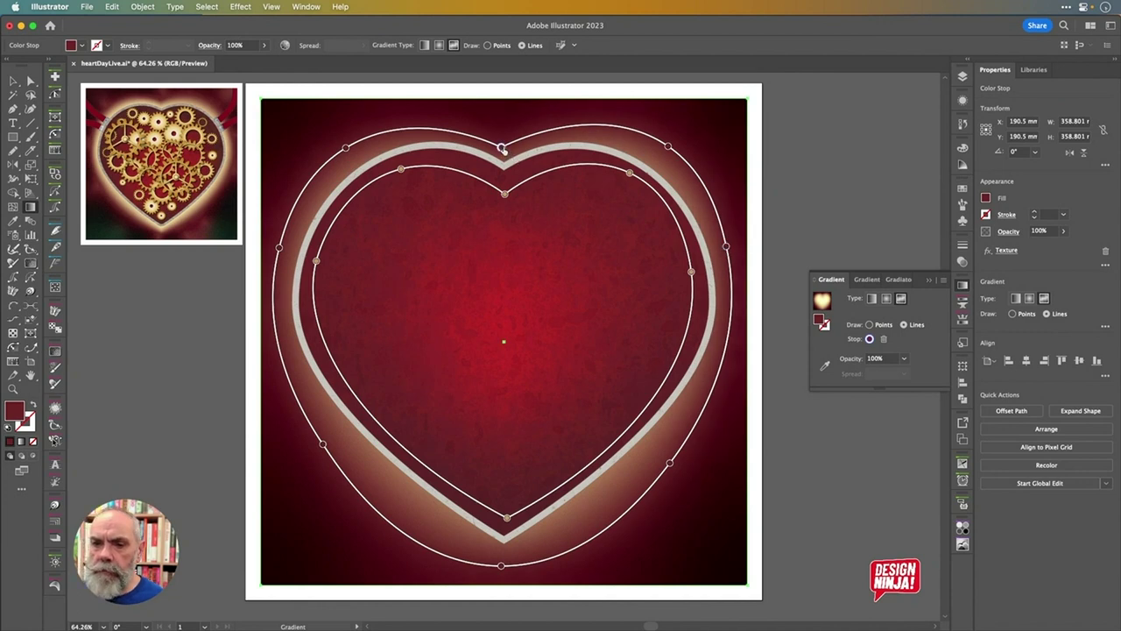
left_click_drag(348, 147, 345, 143)
left_click_drag(669, 146, 676, 146)
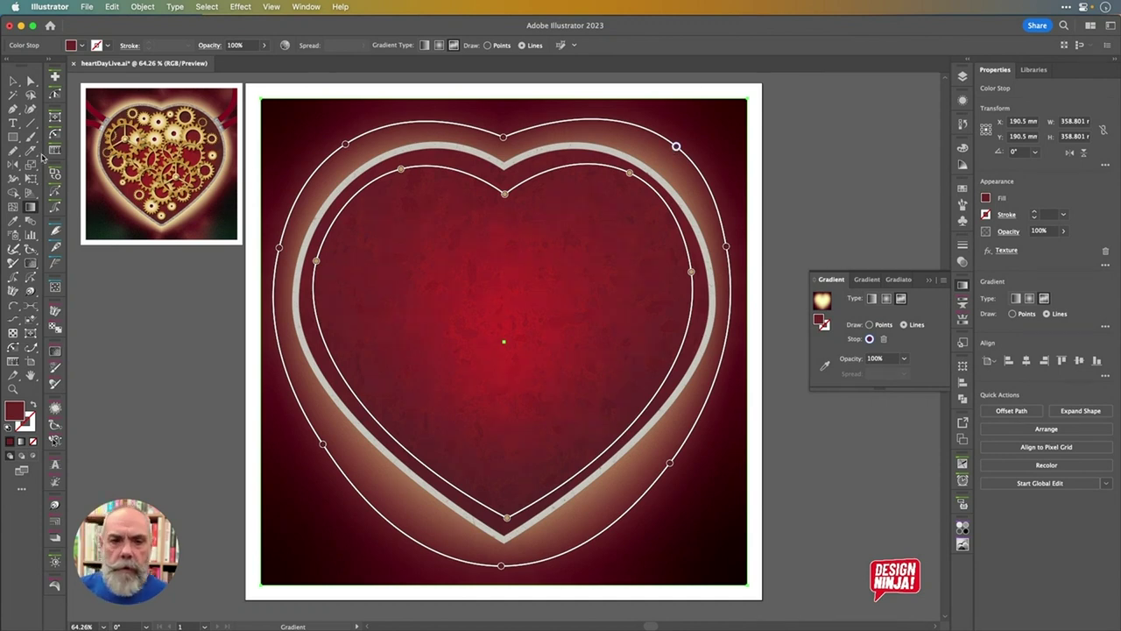
On the Heart layer, select the tip anchors of both heart shapes, round their corners to 5 mm and deselect the artwork
left_click(13, 82)
key("a")
left_click(964, 79)
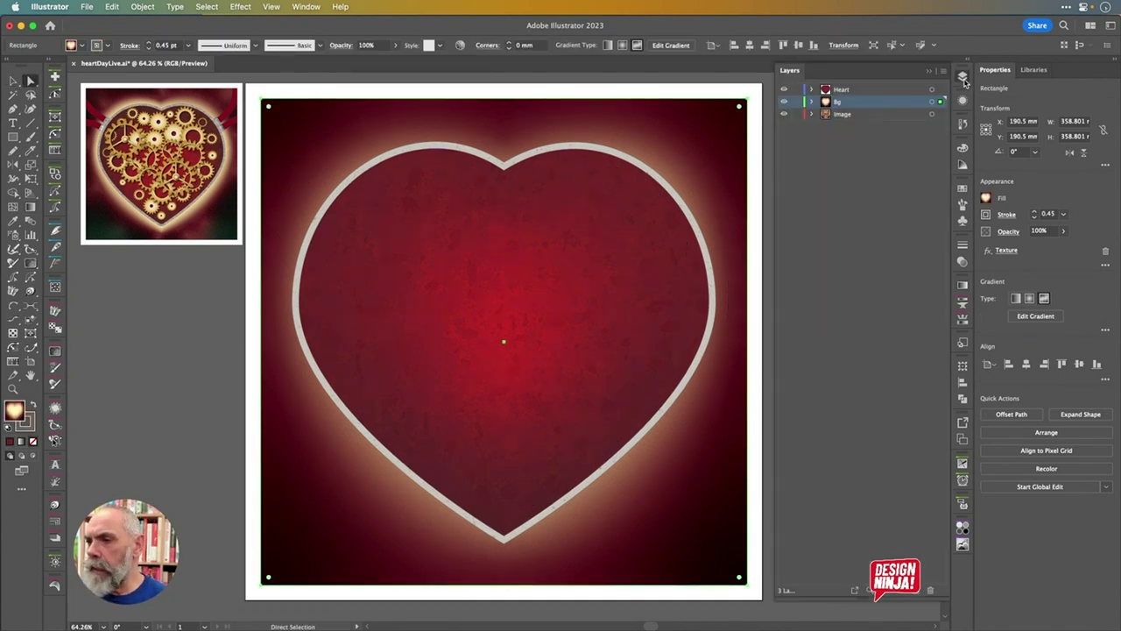
left_click(917, 91)
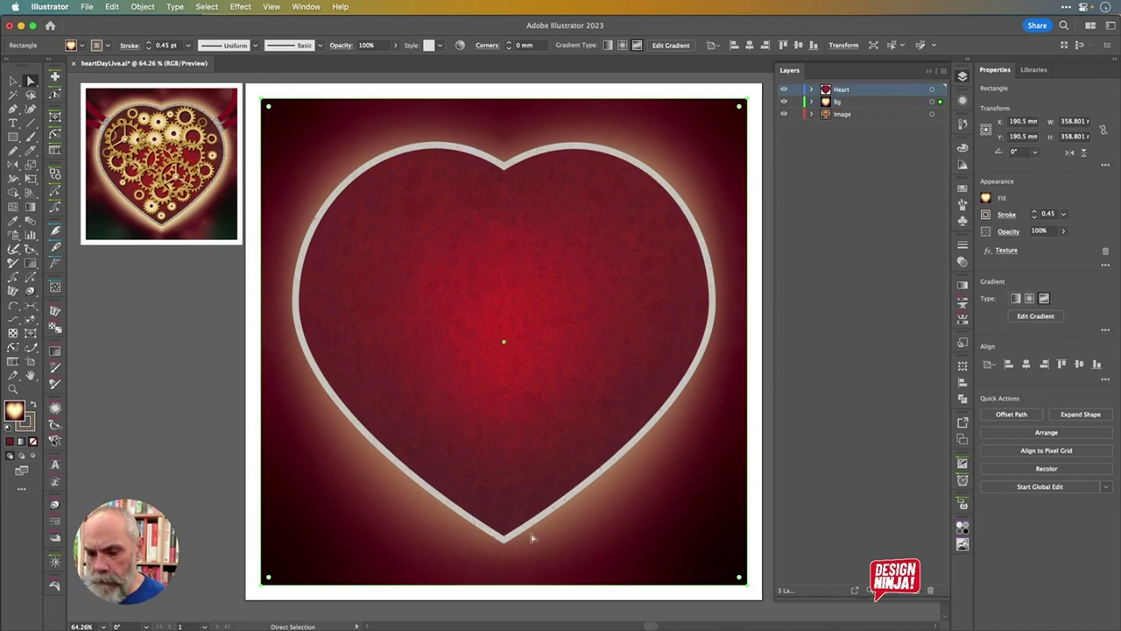
left_click(505, 538)
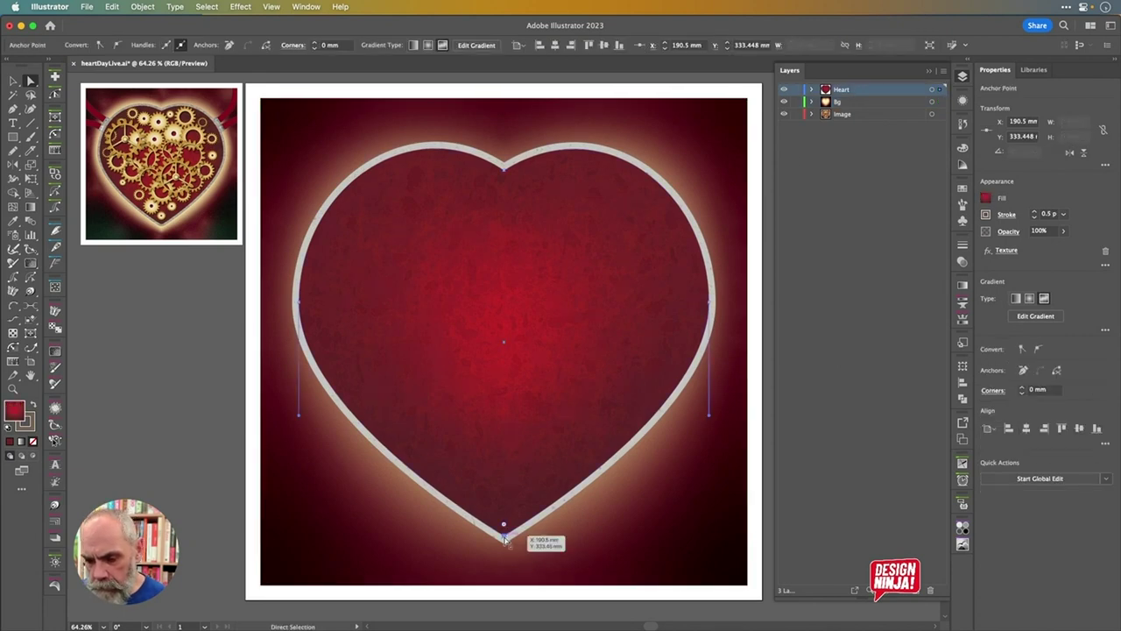
left_click(505, 536)
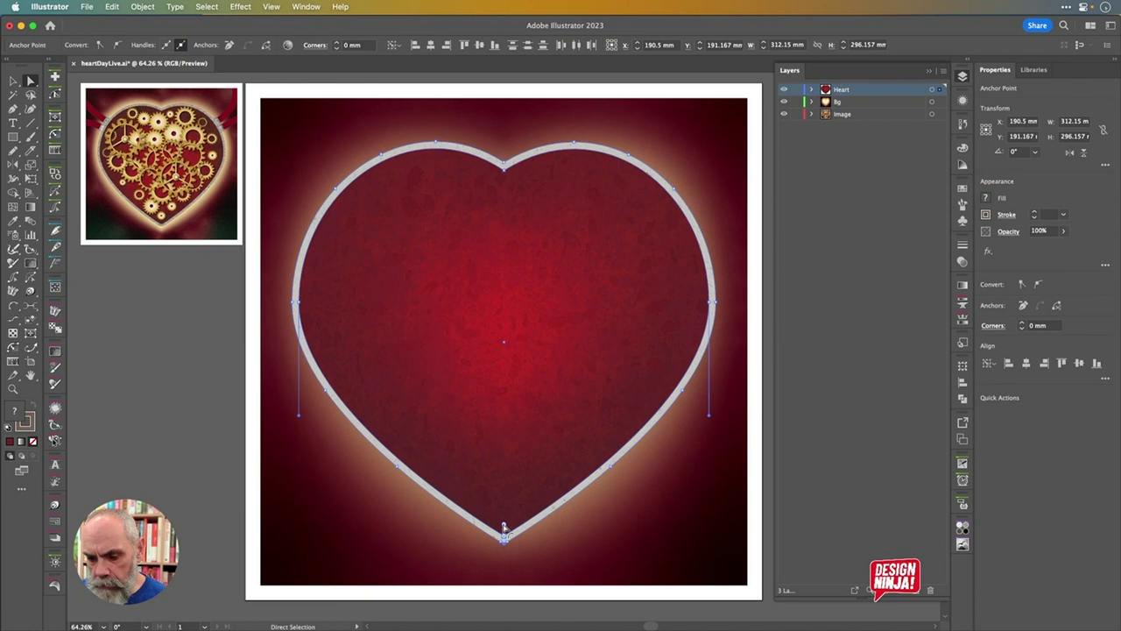
left_click_drag(505, 527, 503, 522)
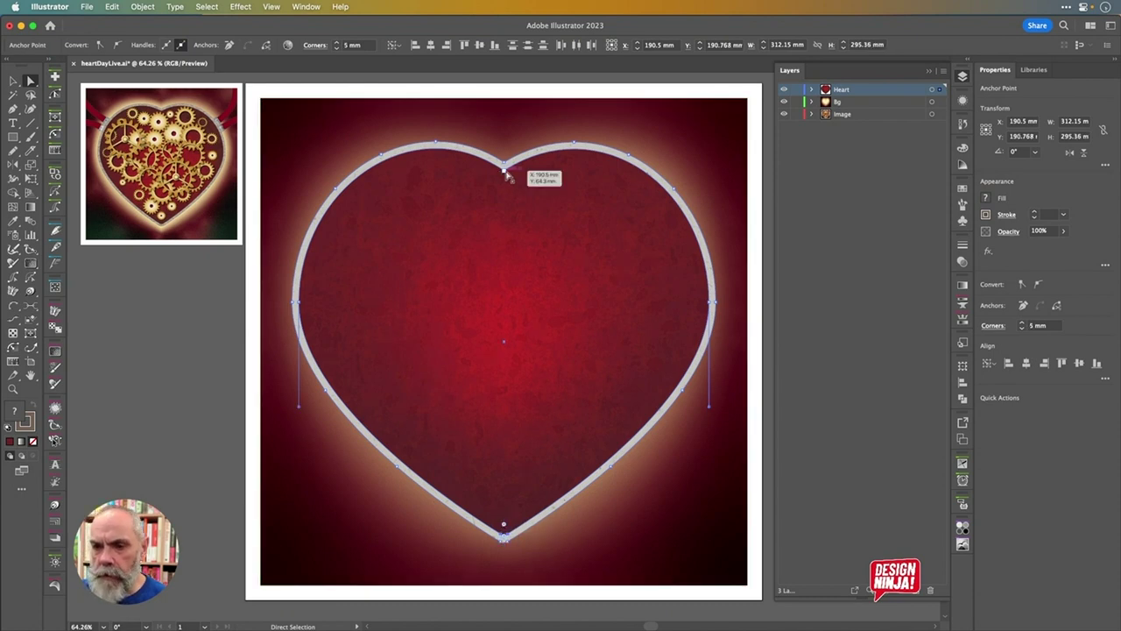
left_click(13, 79)
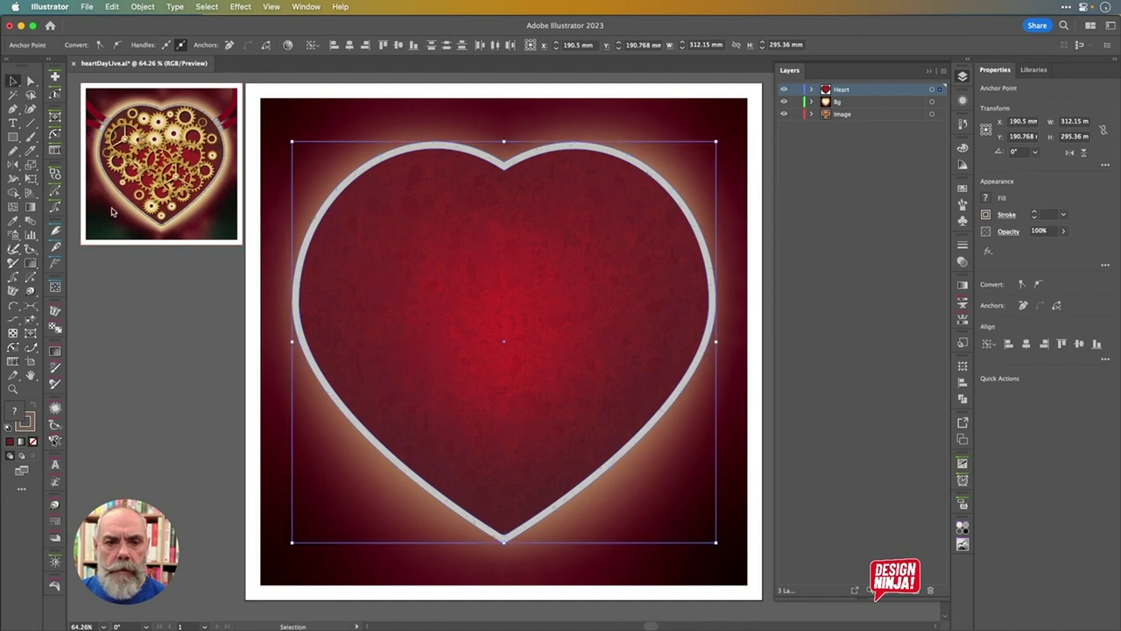
left_click(205, 383)
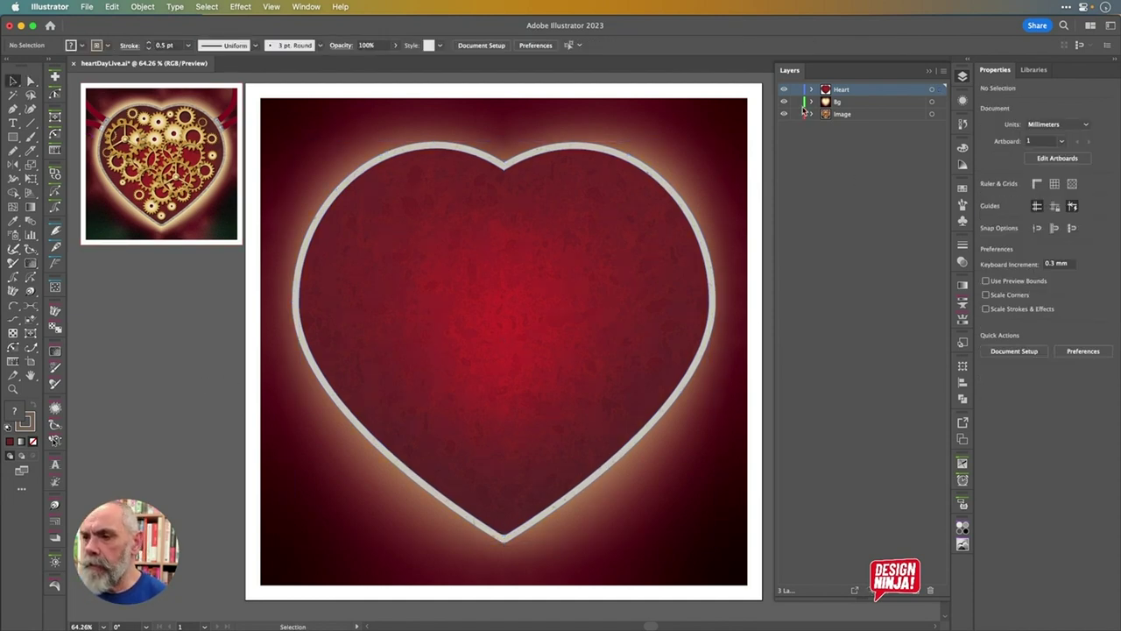
Lock the Heart, Bg and Image layers and add a new layer named Gears above them
left_click_drag(797, 90, 795, 117)
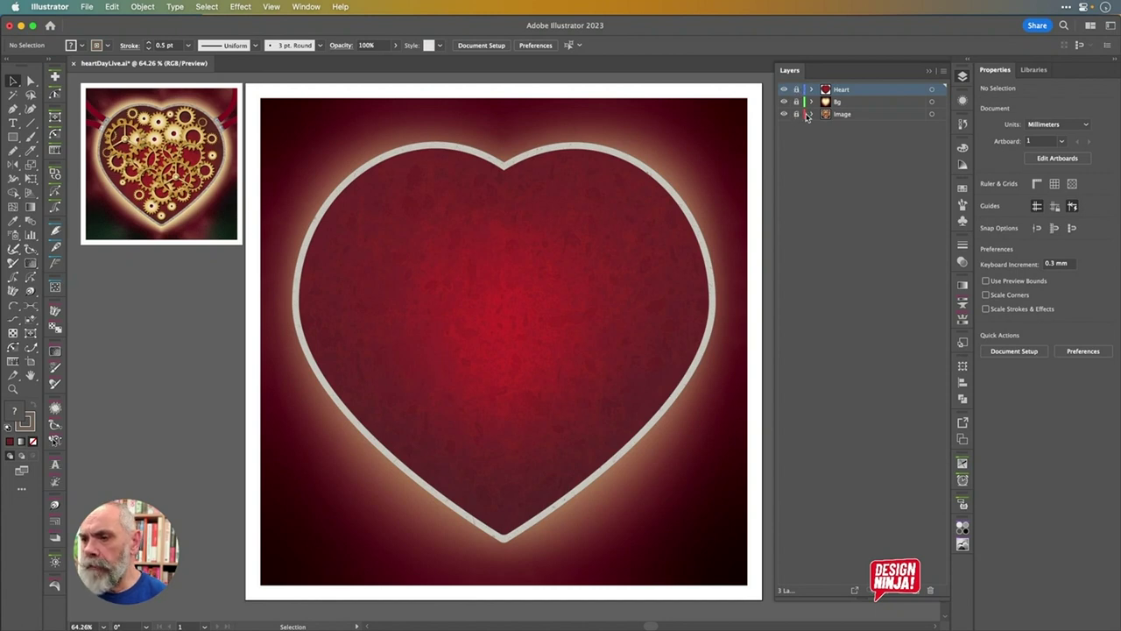
key("super+l")
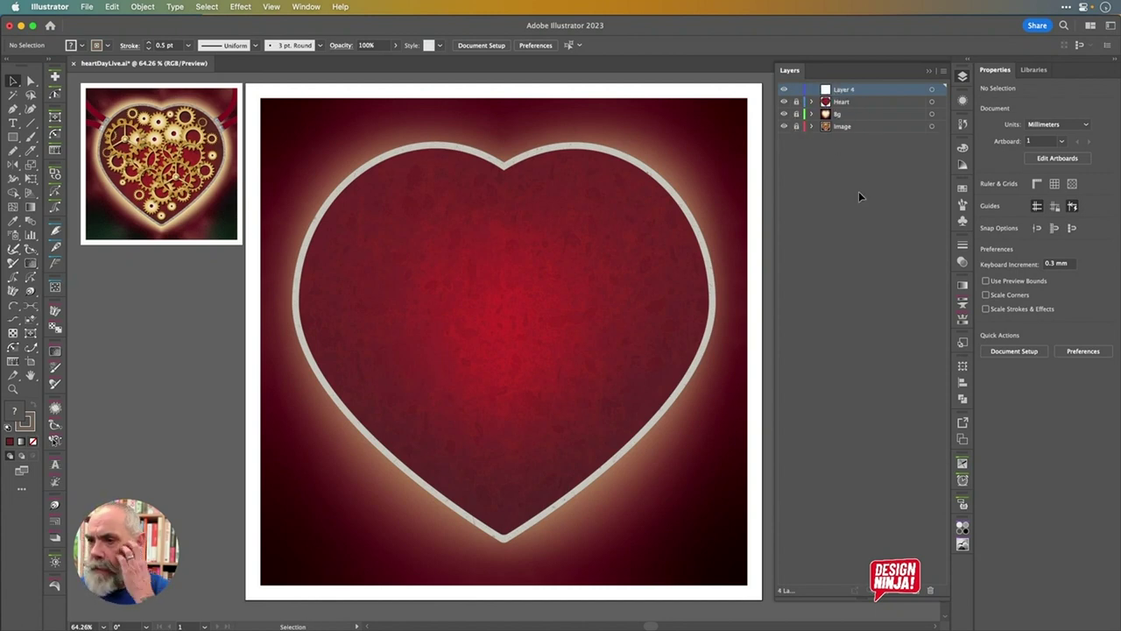
double_click(847, 90)
type("C")
key("Return")
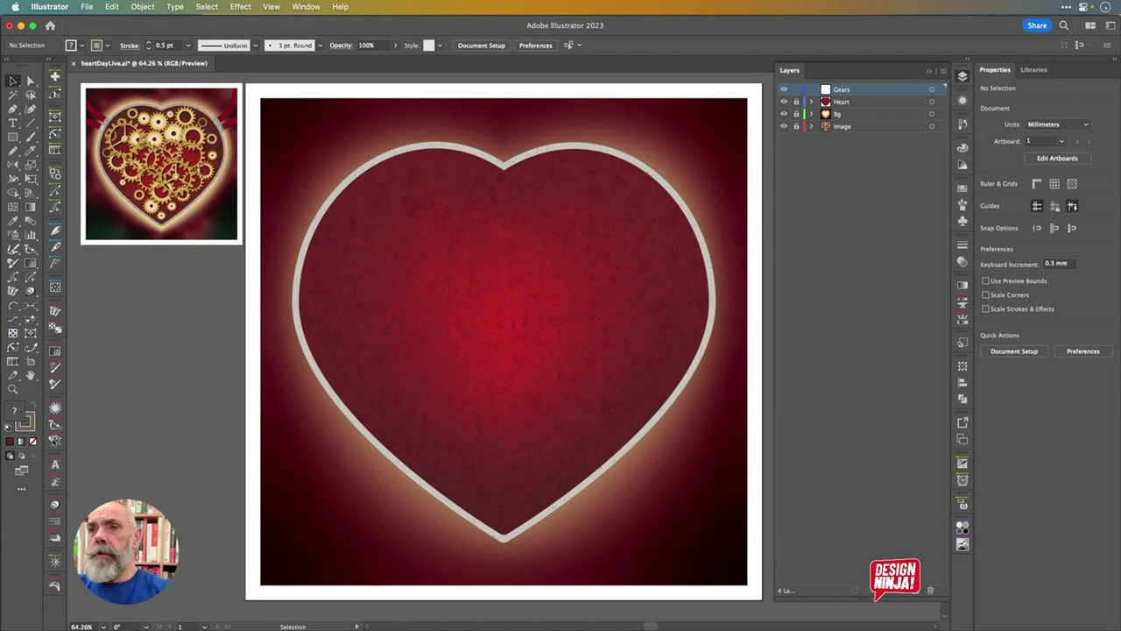
Draw a circle about 105 mm across in the heart's upper centre with white fill and black stroke, and show the artwork in preview
left_click(55, 115)
left_click(54, 118)
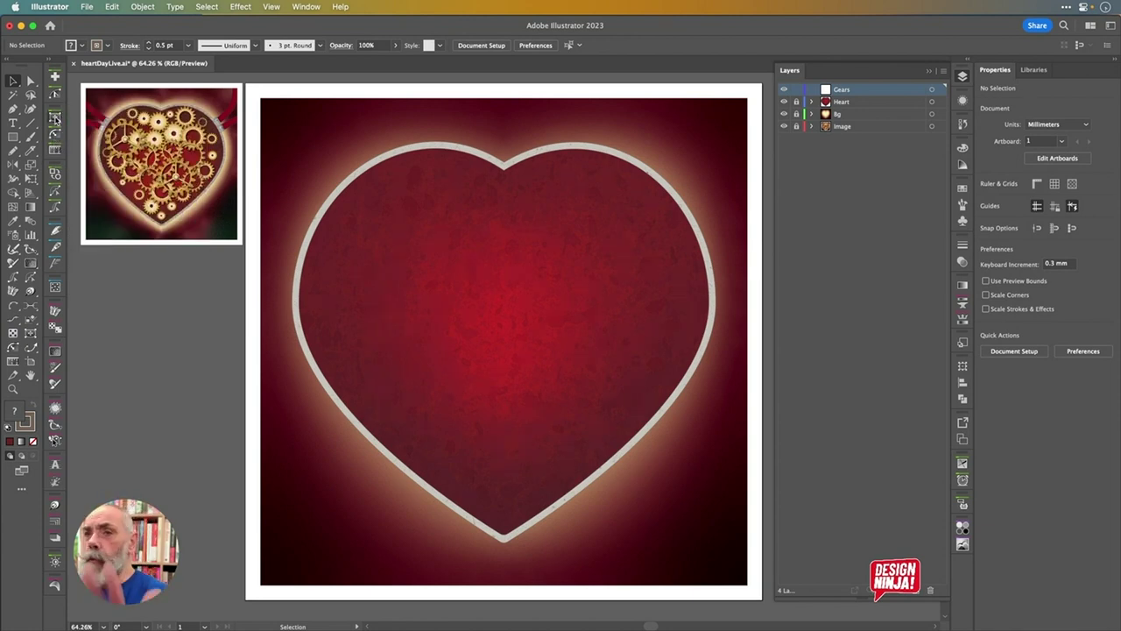
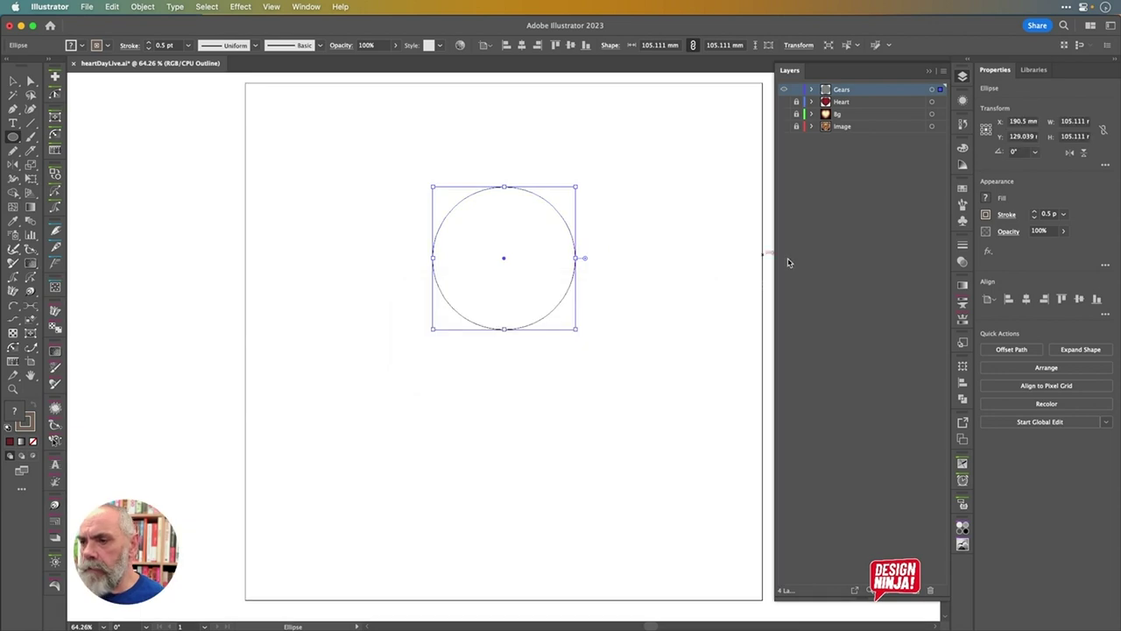
left_click(481, 147)
key("super+y")
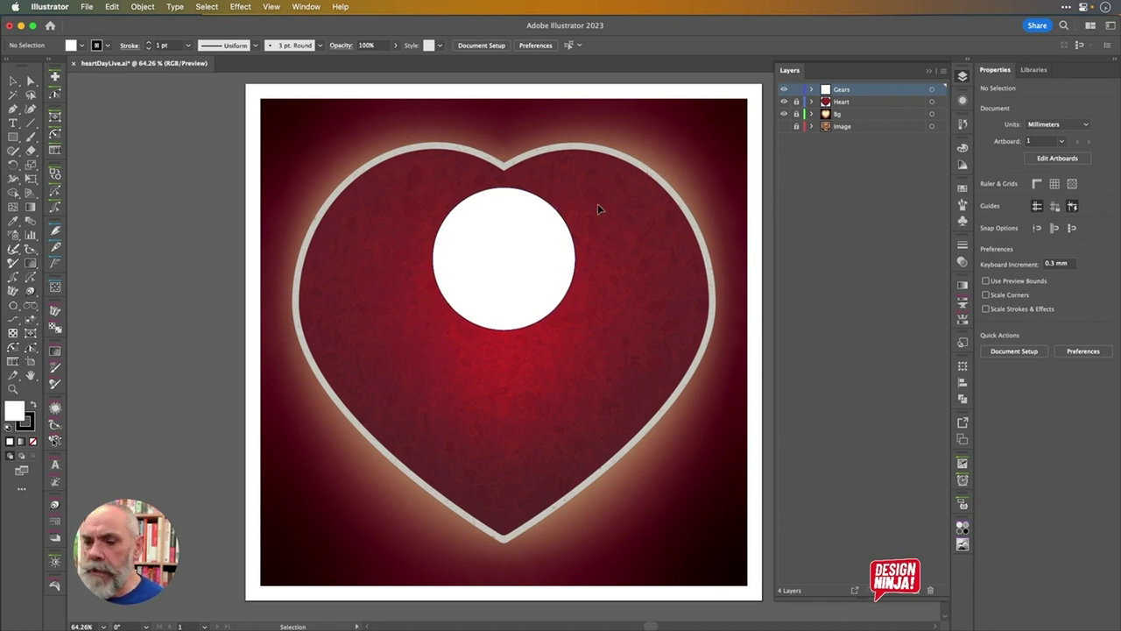
Add a concentric circle about three quarters of the white circle's size inside it, with white fill and black stroke
left_click_drag(517, 248, 498, 275)
mouse_move(557, 216)
left_mouse_down()
mouse_move(567, 211)
mouse_move(530, 251)
mouse_move(545, 233)
left_mouse_up()
left_click_drag(487, 290, 521, 242)
left_click(517, 196, "shift")
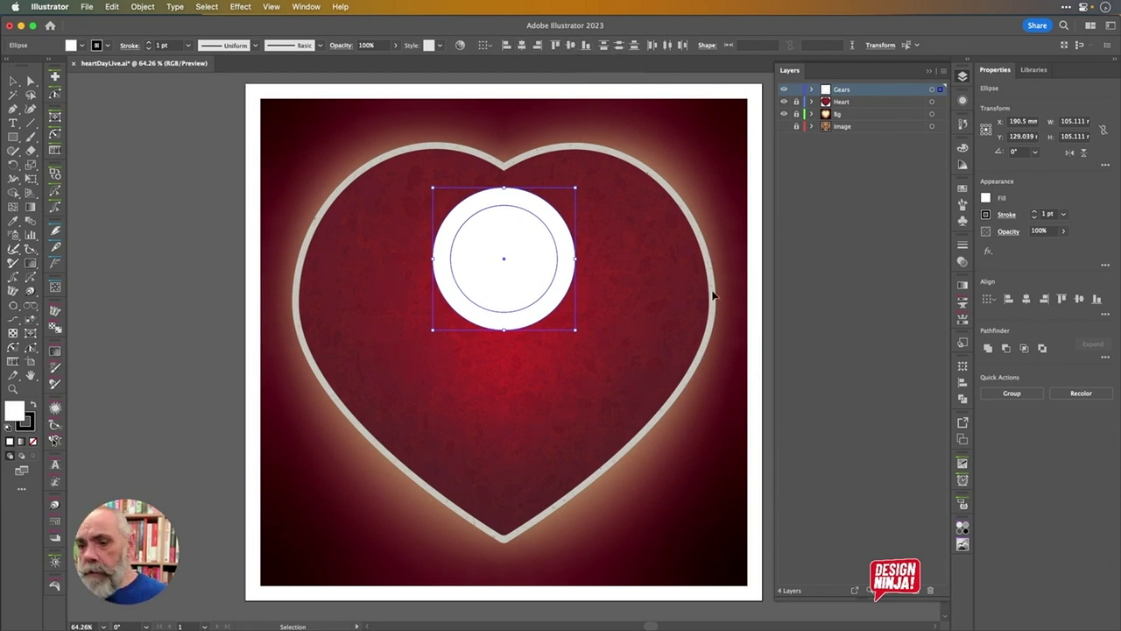
left_click(216, 183)
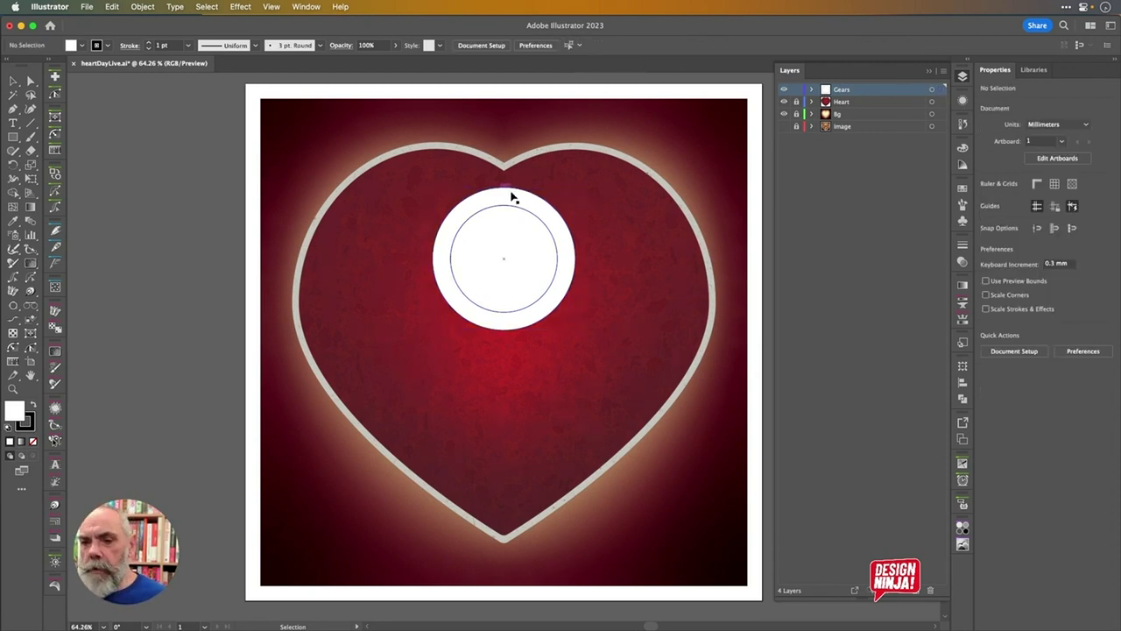
Draw a rectangle about 10.5 by 12.3 mm centred above the large circle and nudge it down to overlap the rim
scroll(506, 196, "up", 5)
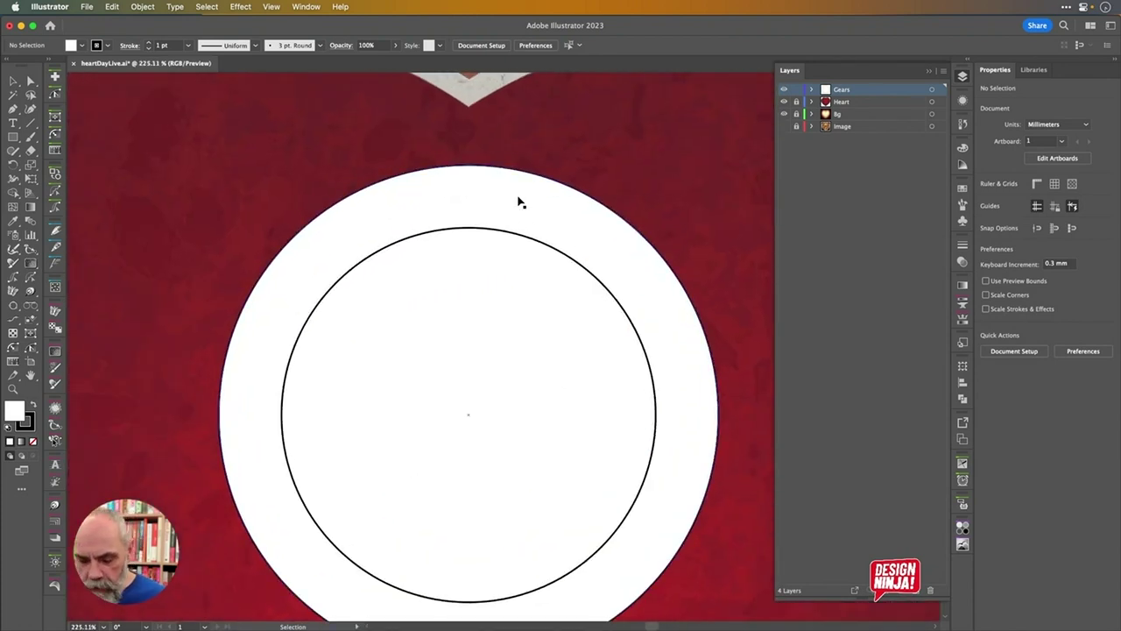
key("m")
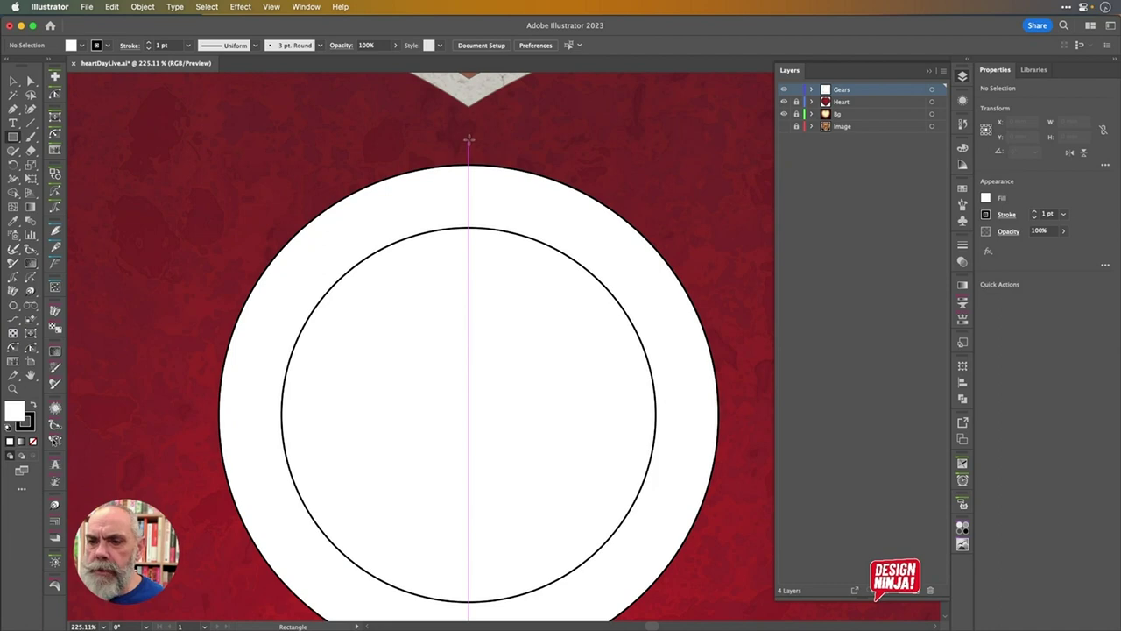
left_click_drag(467, 143, 494, 172)
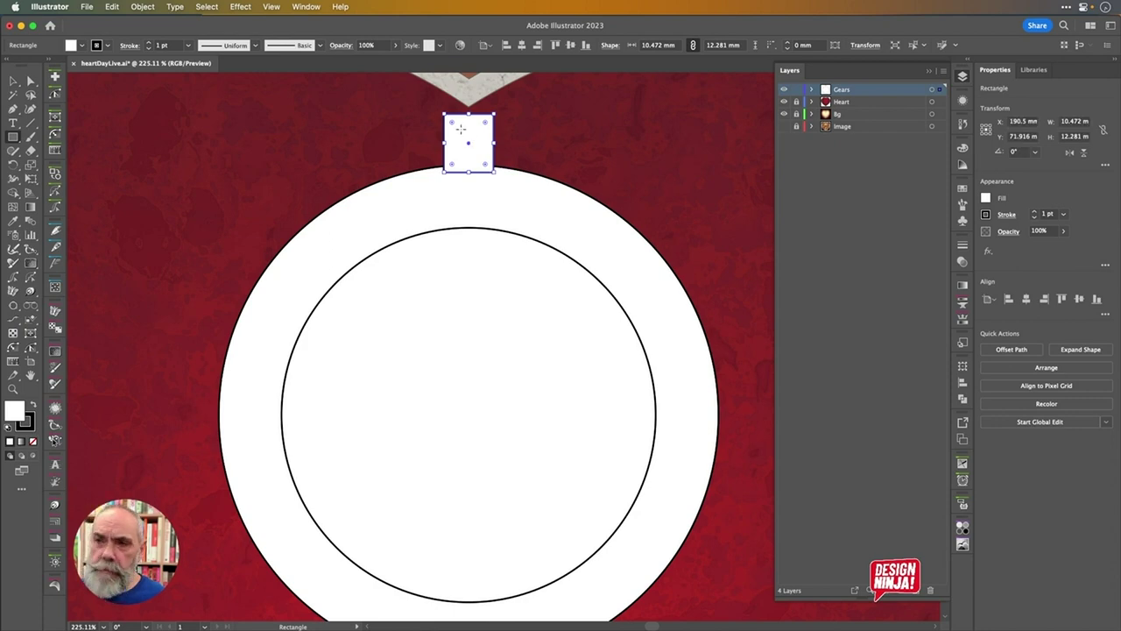
key("Down")
key("Down")
key("Down")
key("Down")
key("Down")
key("Down")
key("Down")
key("Down")
key("Down")
key("Down")
key("Down")
key("Down")
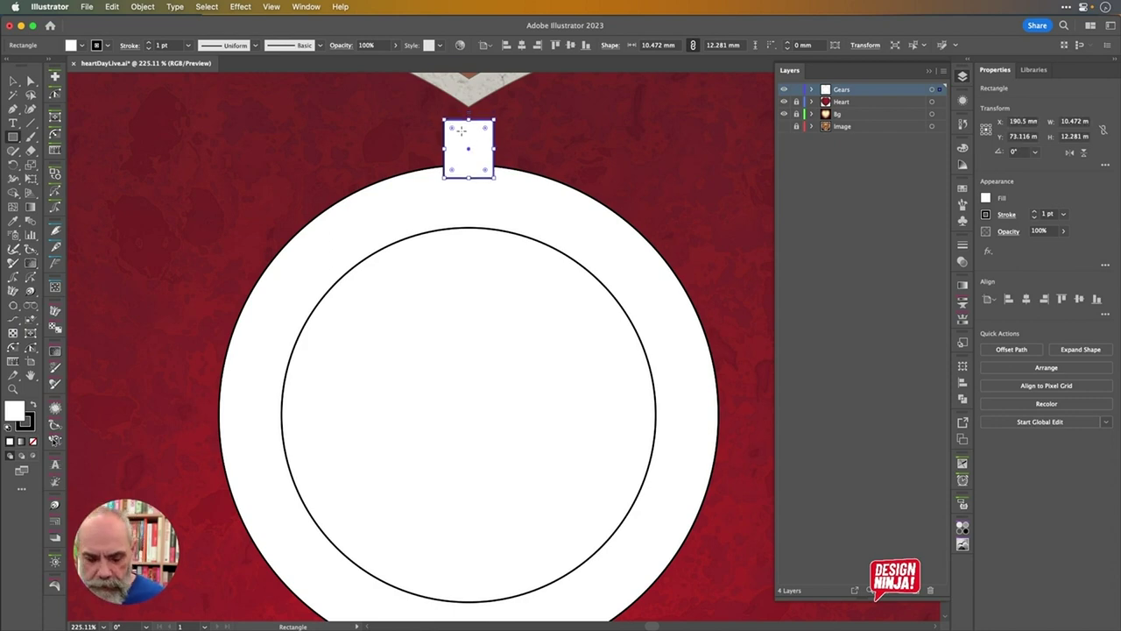
Cut the tooth rectangle's corners to 2.8 mm chamfers and nudge it slightly further down onto the circle
left_click_drag(451, 129, 459, 133)
left_click(456, 133, "alt")
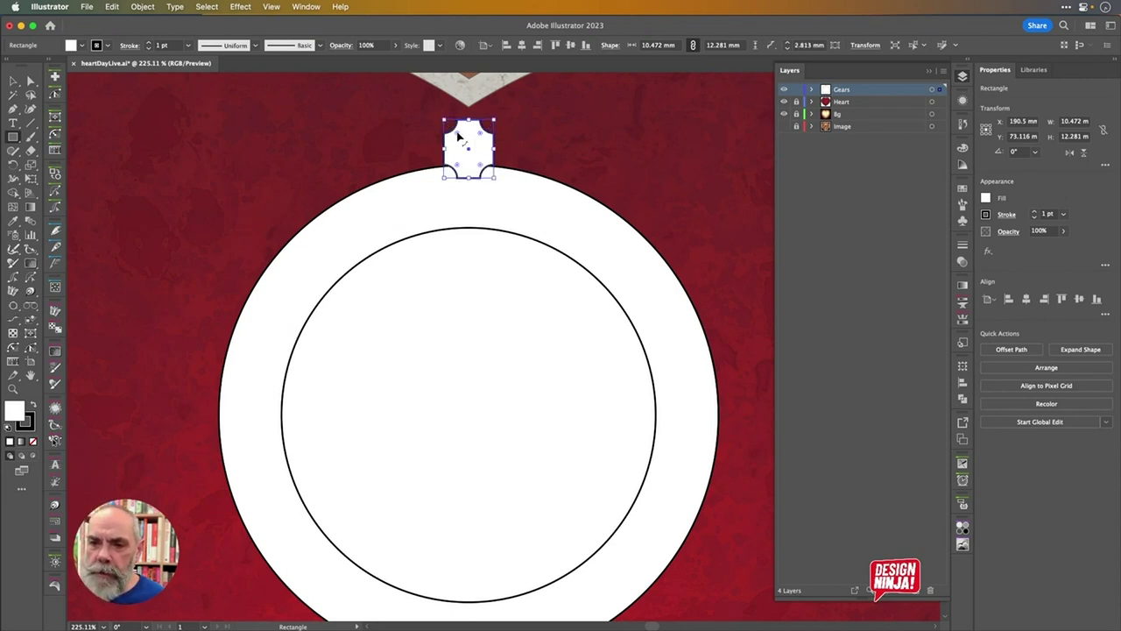
left_click(456, 133, "alt")
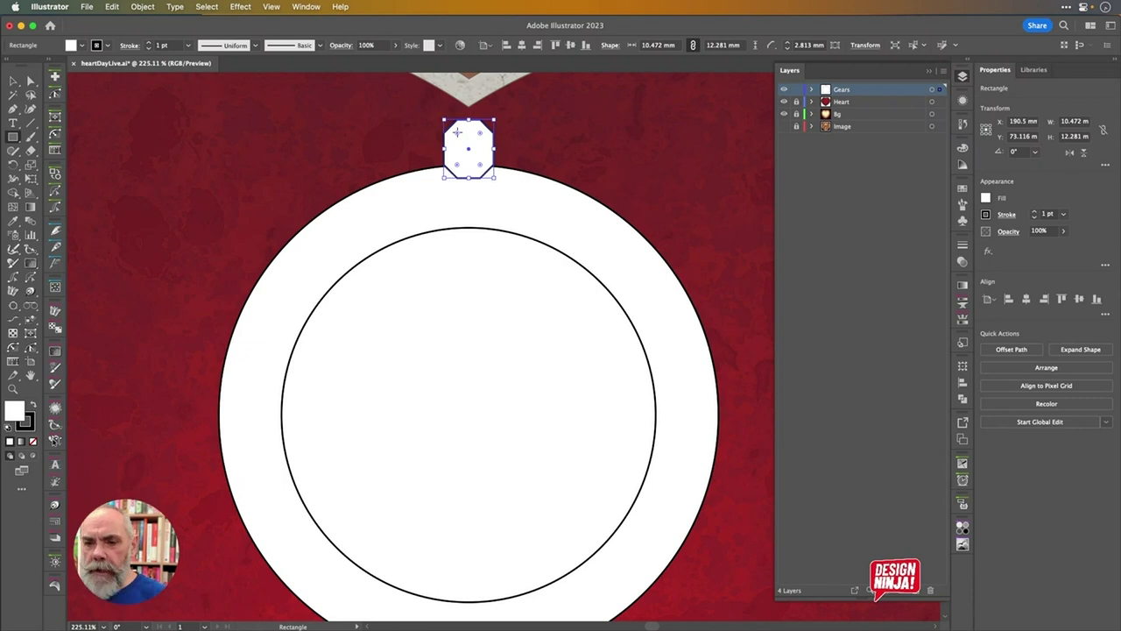
left_click(456, 132, "alt")
left_click(456, 133, "alt")
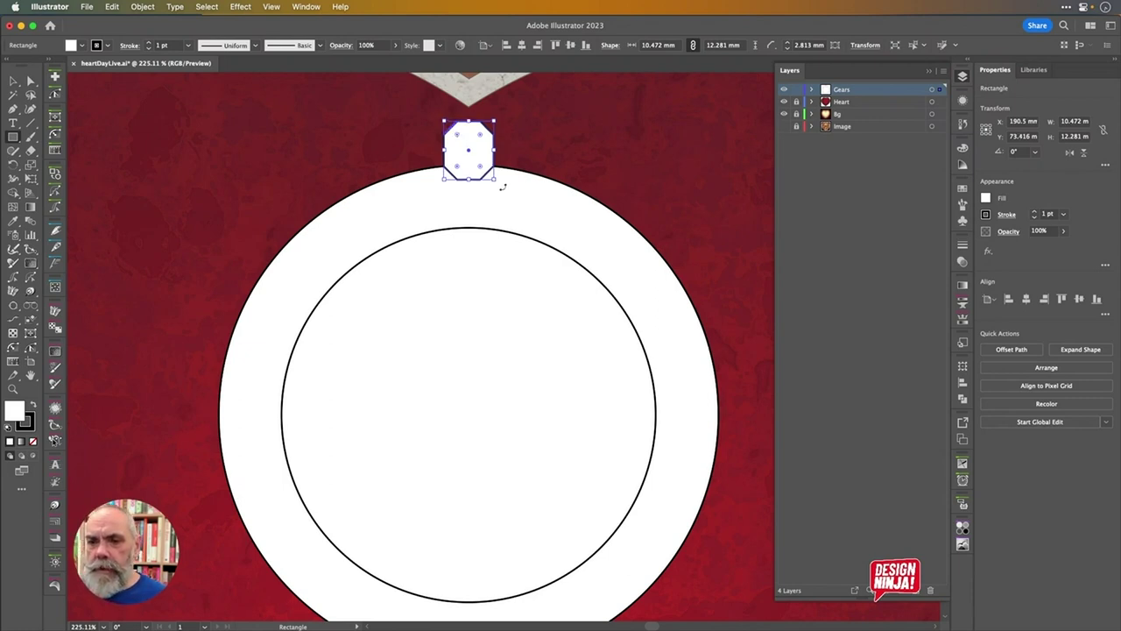
Rotate a copy of the tooth by 360/14 degrees about the centre of the circles
scroll(496, 171, "down", 5)
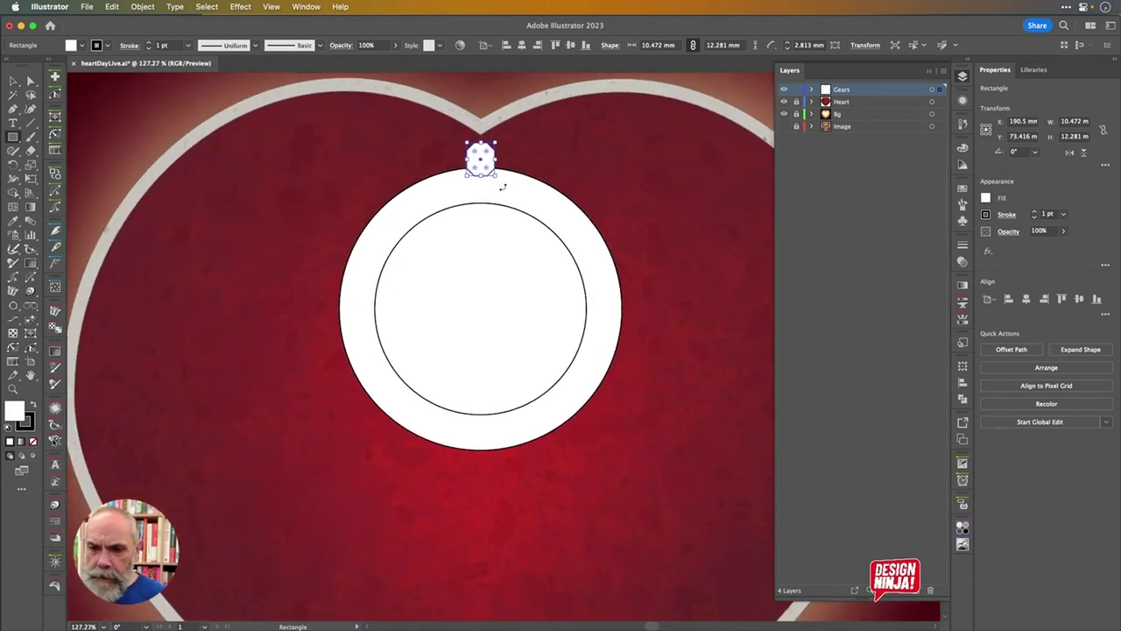
key("v")
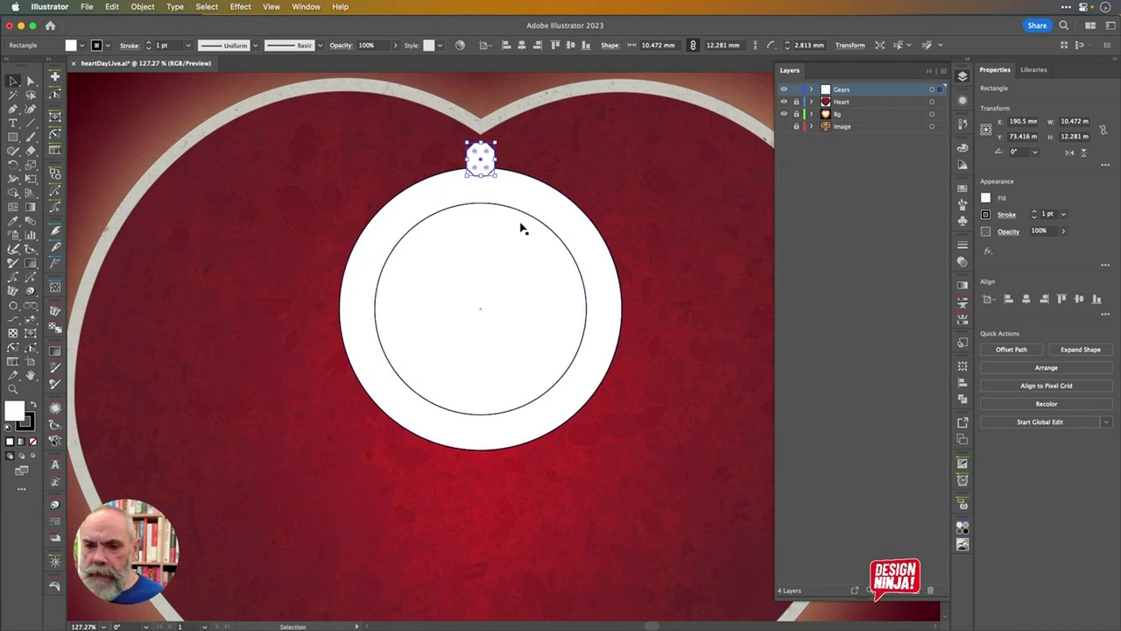
key("r")
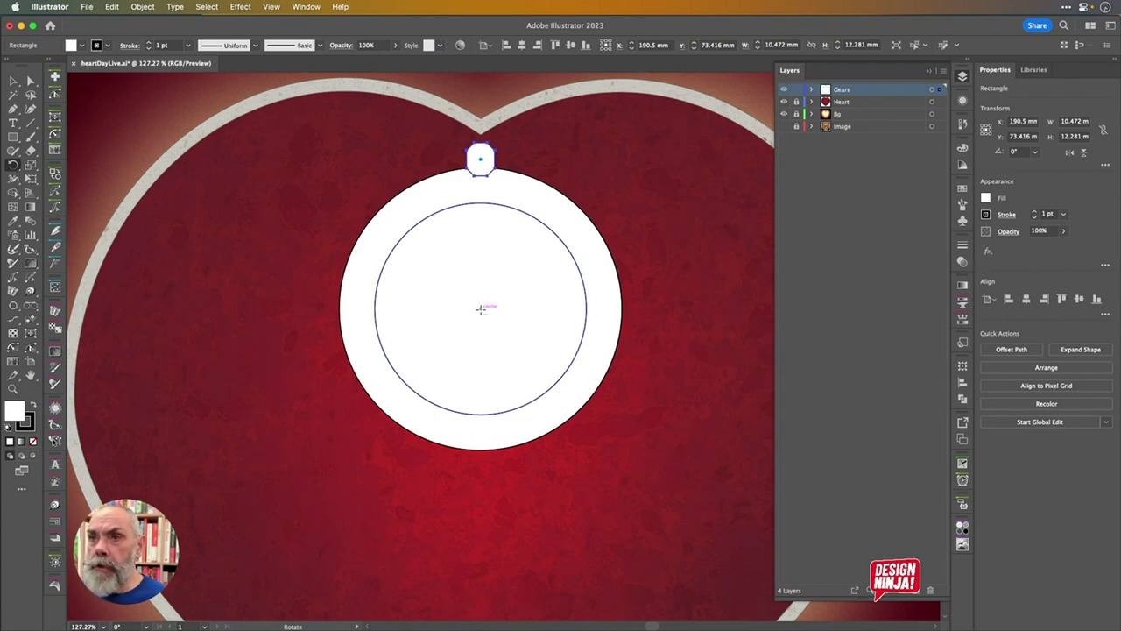
left_click(480, 308, "alt")
type("360")
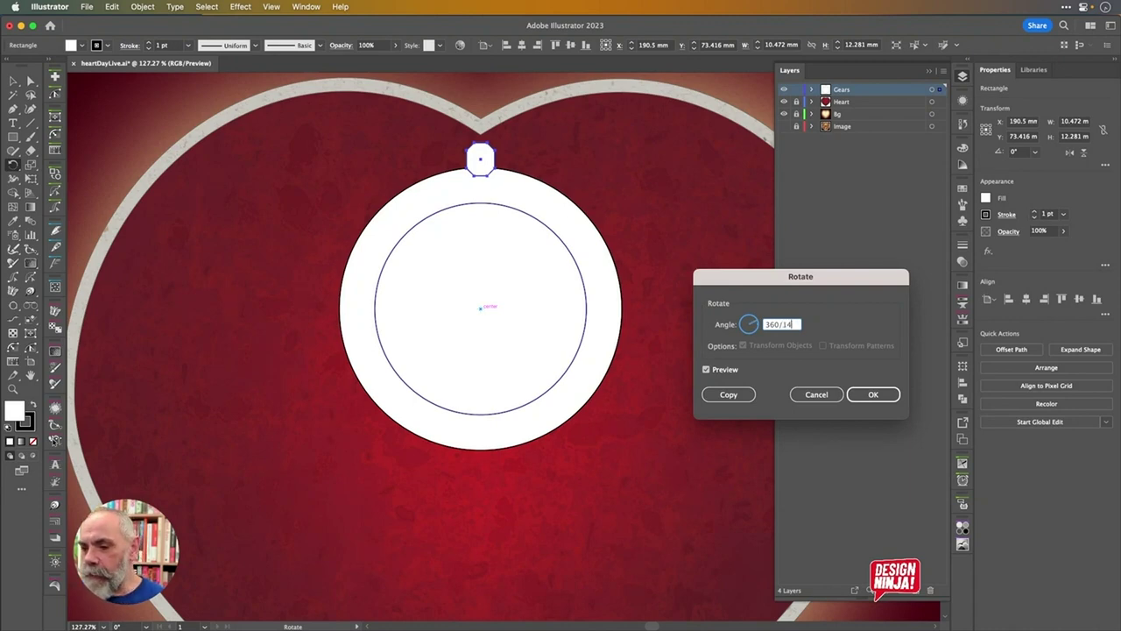
type("/14")
key("Tab")
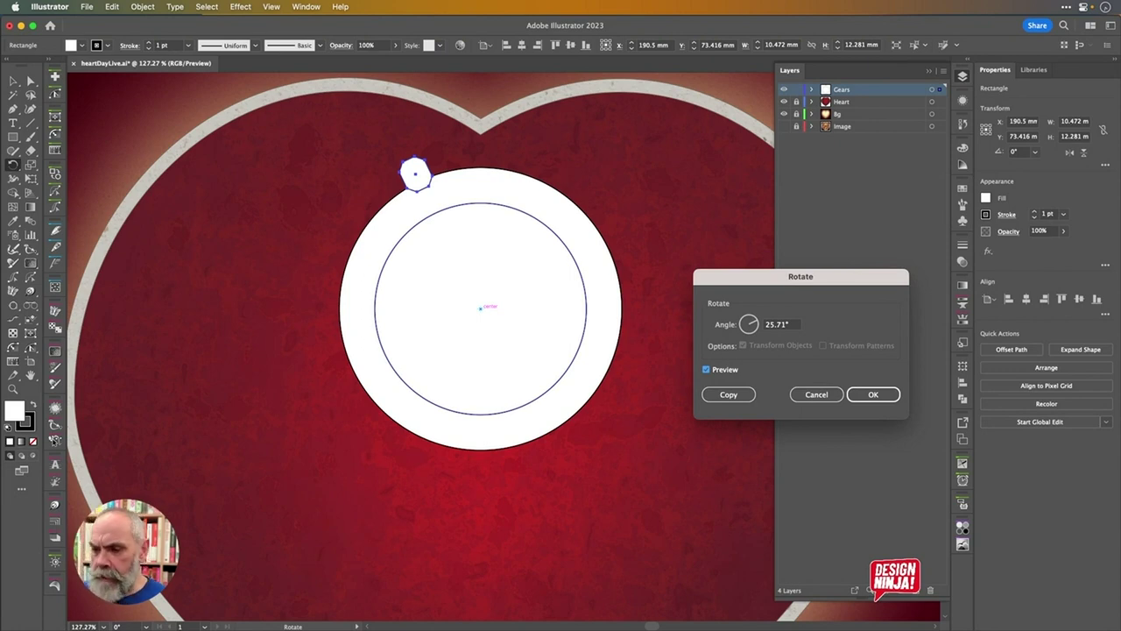
key("alt+Return")
Repeat the rotated tooth copy until 14 teeth are spaced evenly around the large circle
key("super+d")
key("super+d")
key("super+d")
key("super+d")
key("super+d")
key("super+d")
key("super+d")
key("super+d")
key("super+d")
key("super+d")
key("super+d")
key("super+d")
key("r")
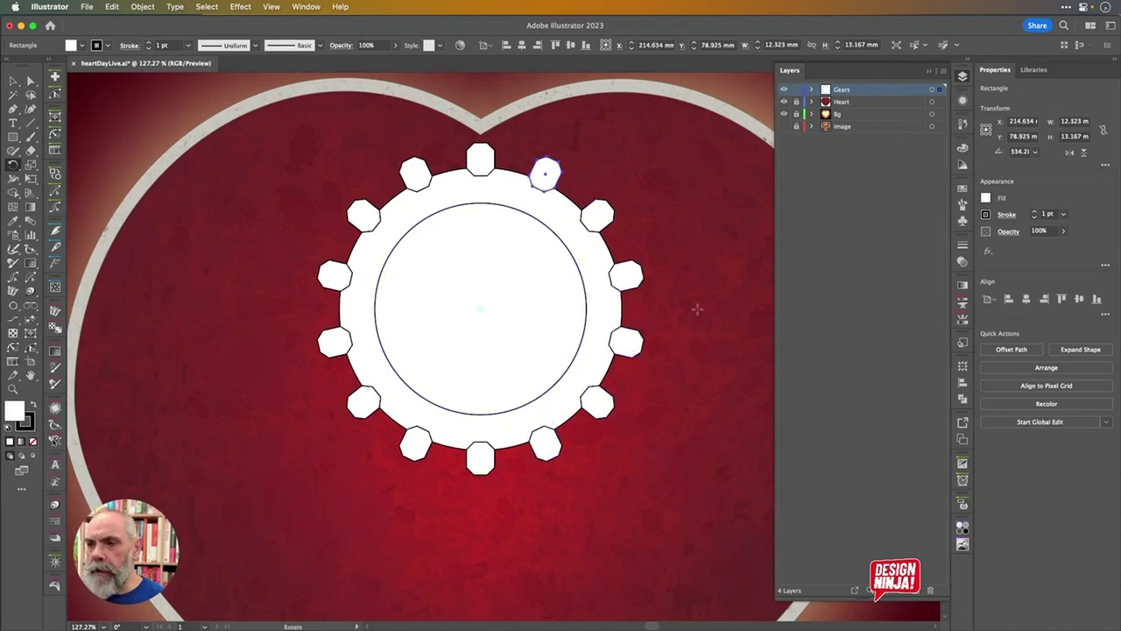
Unite the large circle and all the teeth into one gear shape and place it behind the inner circle
left_click(941, 89)
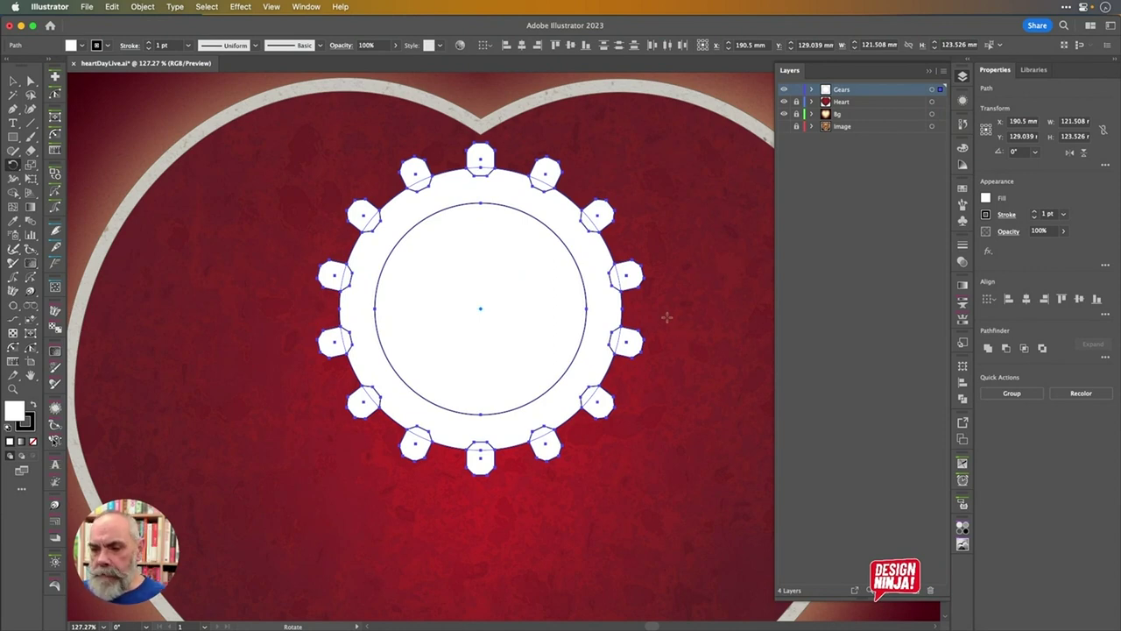
key("v")
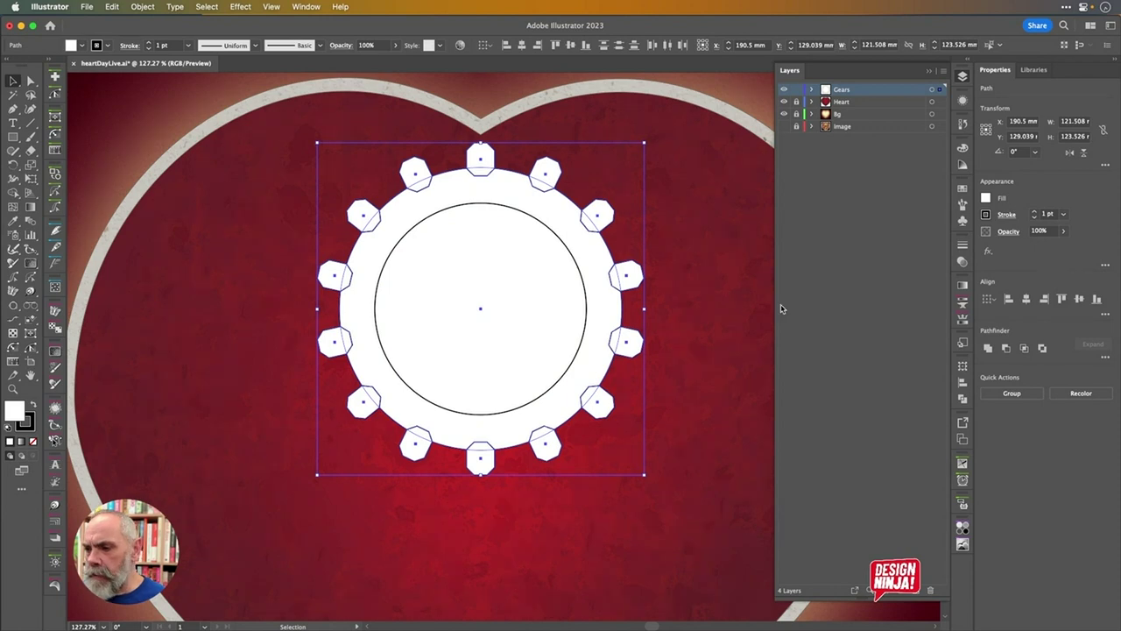
left_click(988, 348)
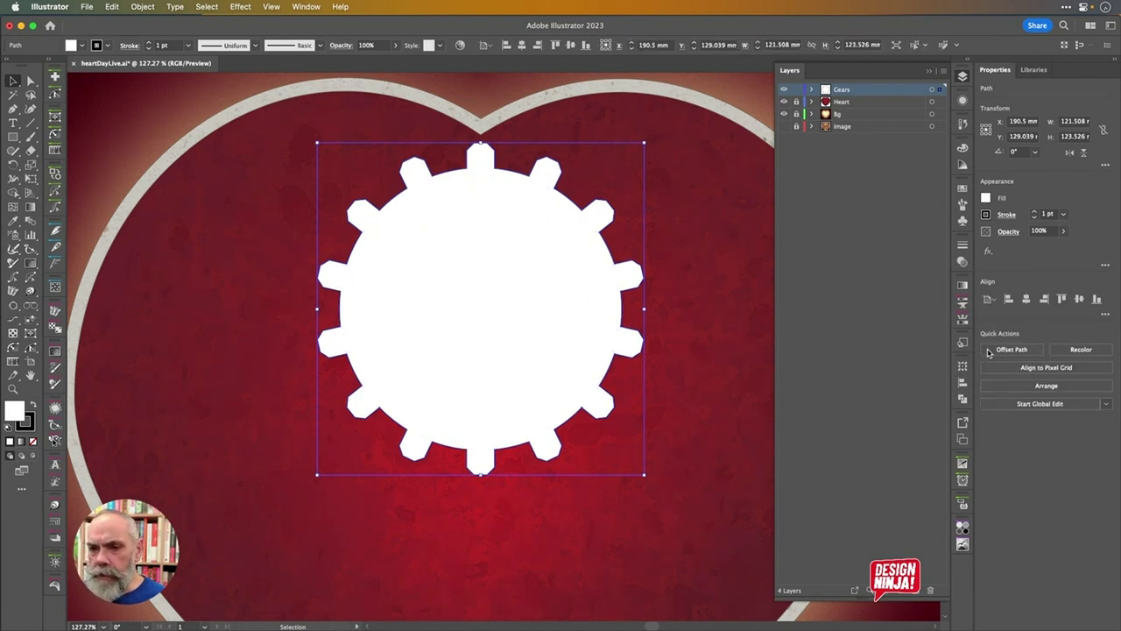
key("cmd+z")
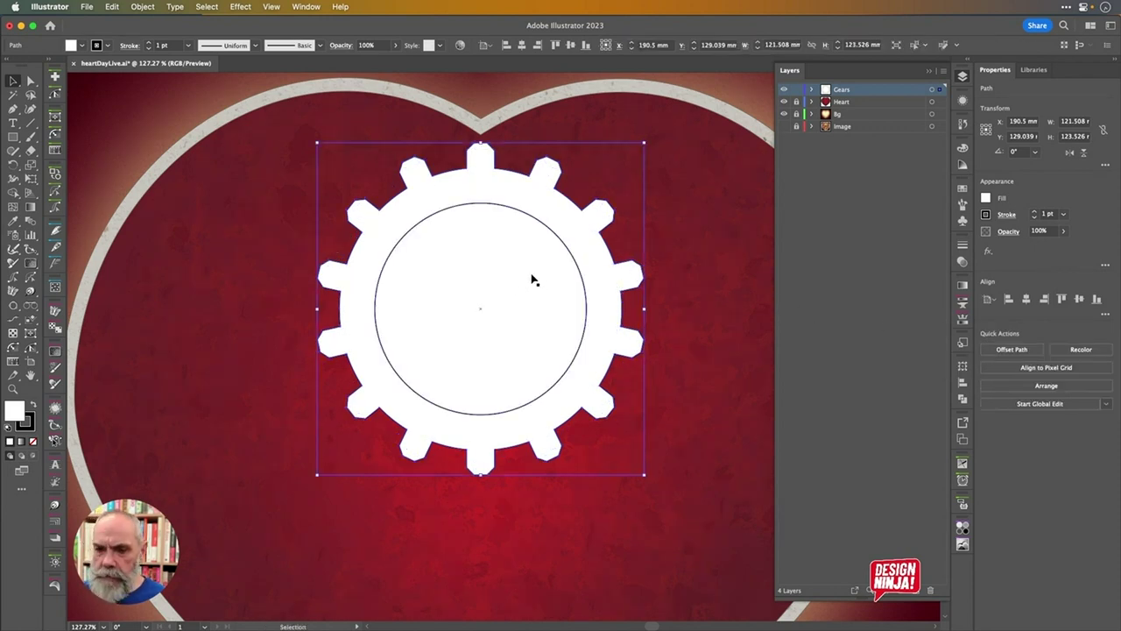
Subtract the inner circle from the gear shape to cut out its centre, and deselect the artwork
left_click(532, 223, "shift")
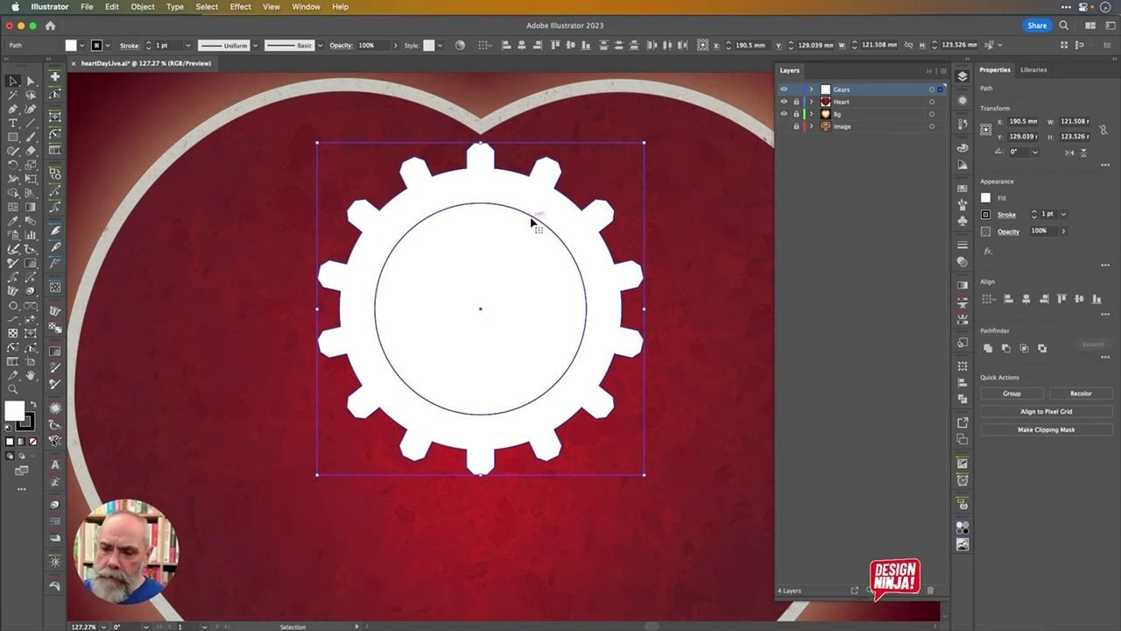
left_click(1006, 349)
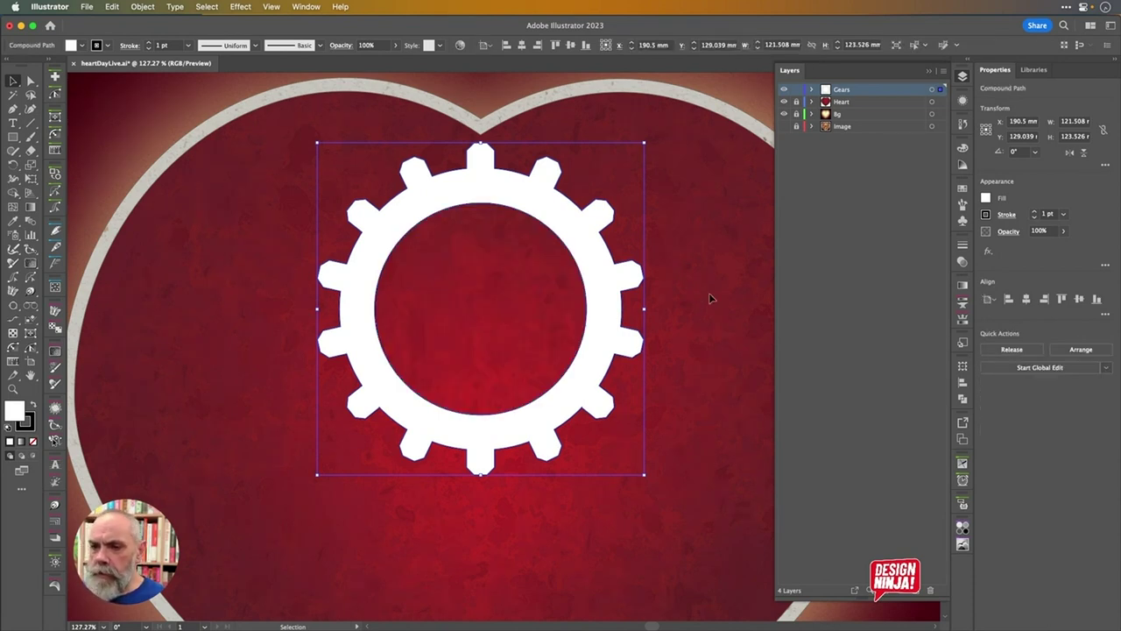
left_click(693, 294)
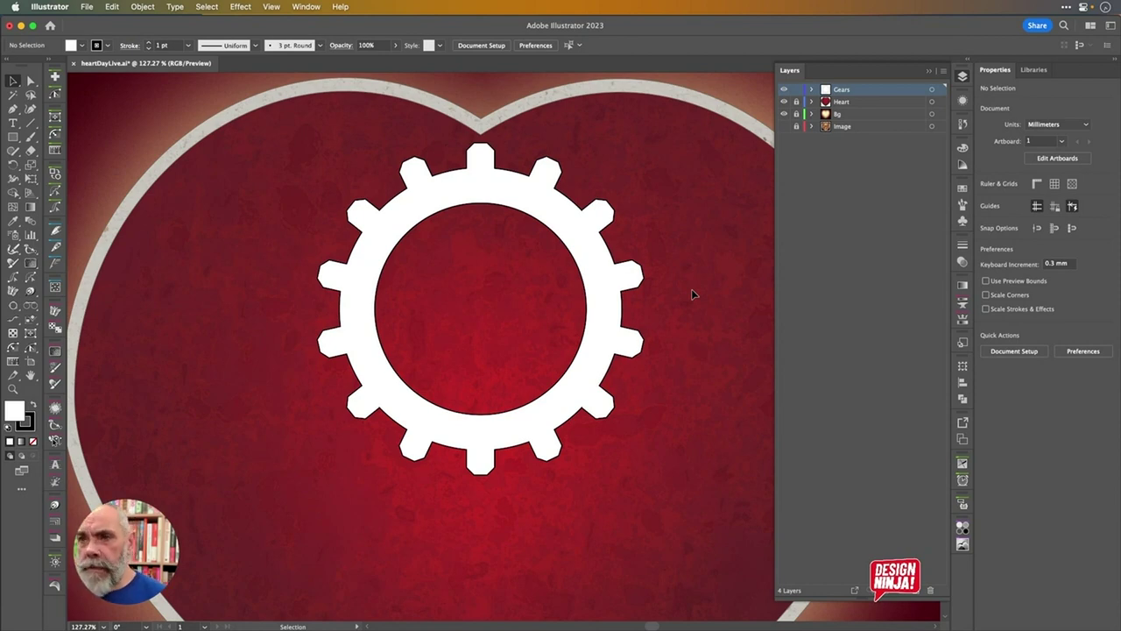
Delete the manually built gear from the heart
scroll(692, 295, "down", 2)
left_click(603, 250)
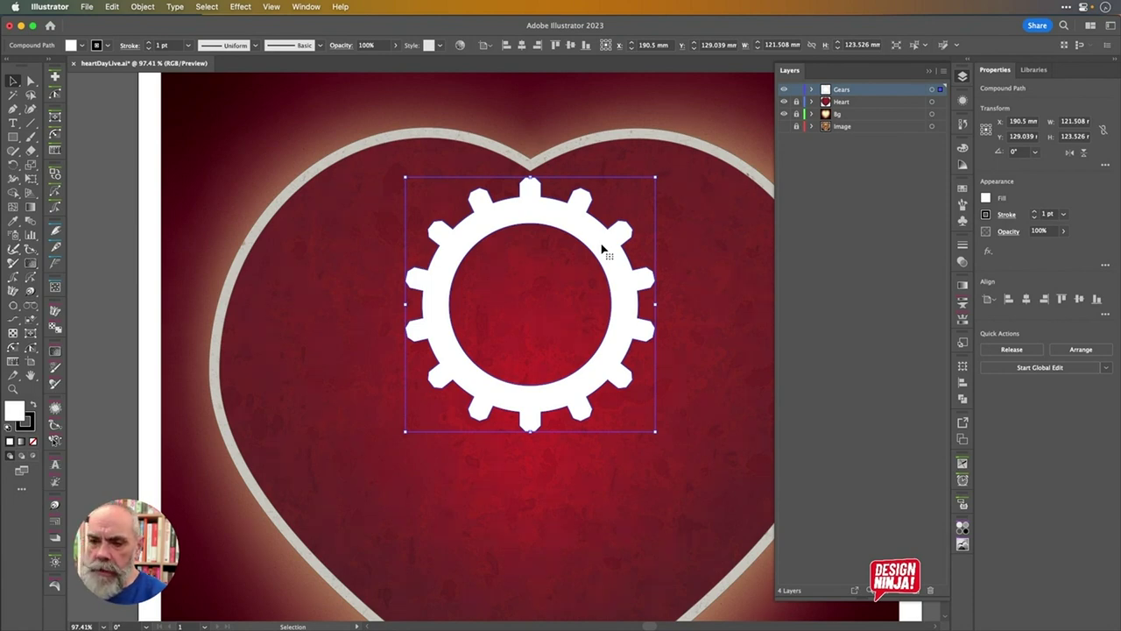
key("Delete")
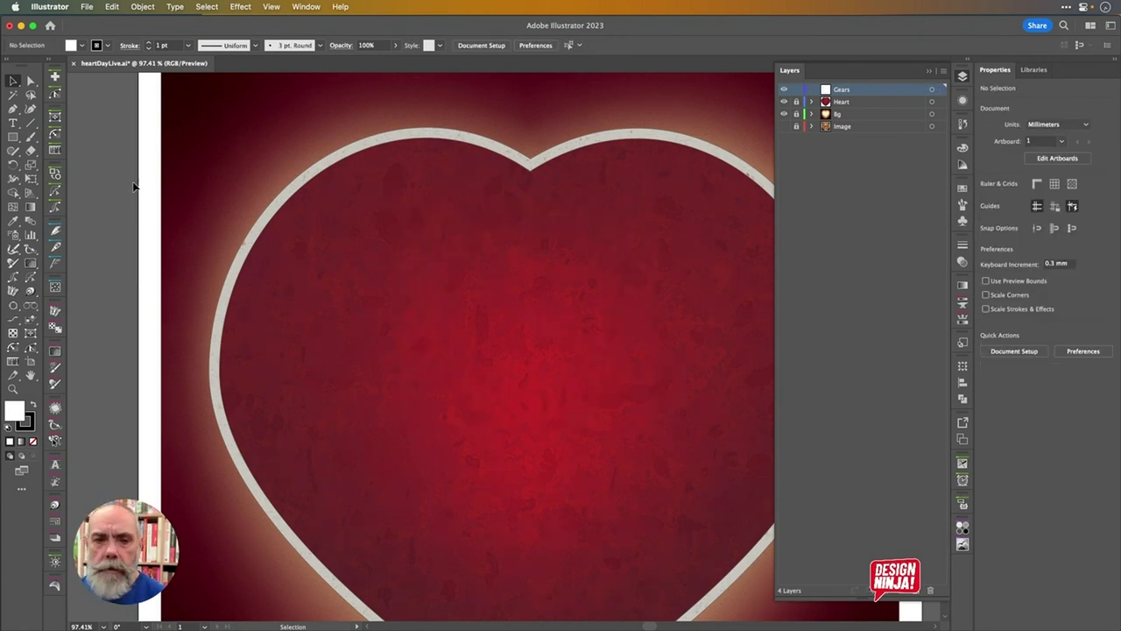
Draw an 18-tooth Dynamic Gear about 71 mm across in the heart's upper left area, rotated to about 0.3°
double_click(52, 119)
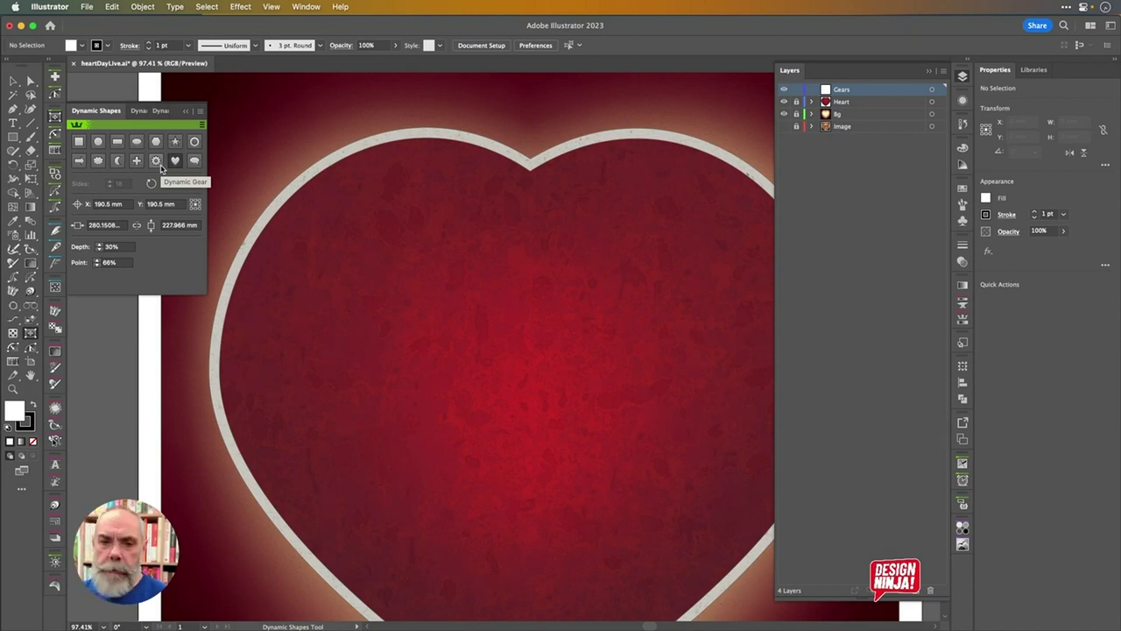
left_click(158, 163)
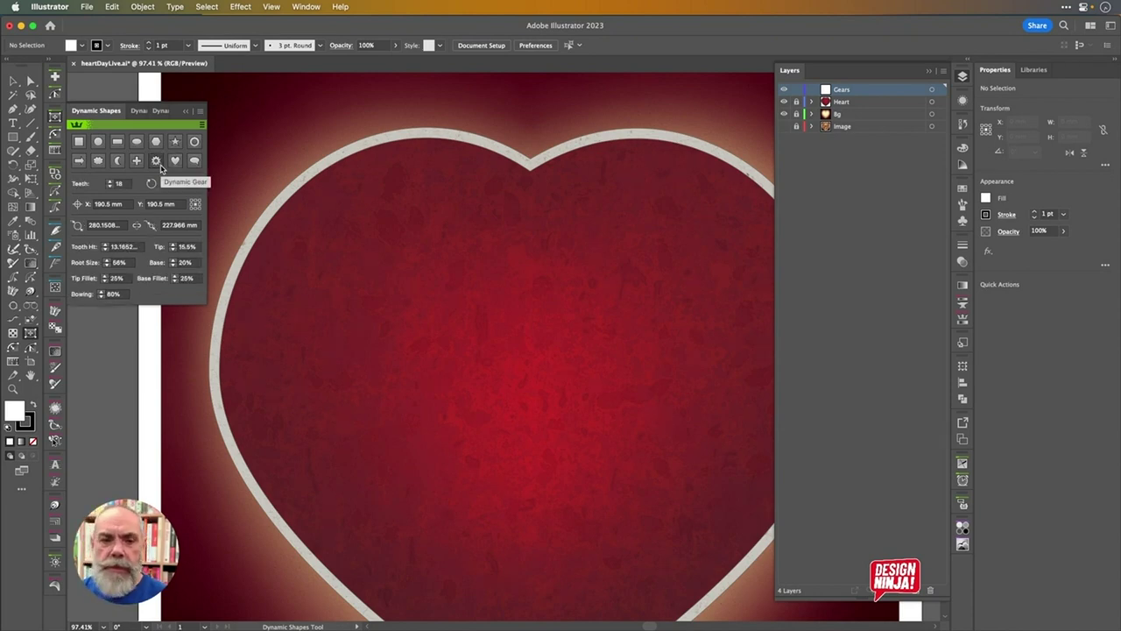
left_click_drag(463, 290, 524, 329)
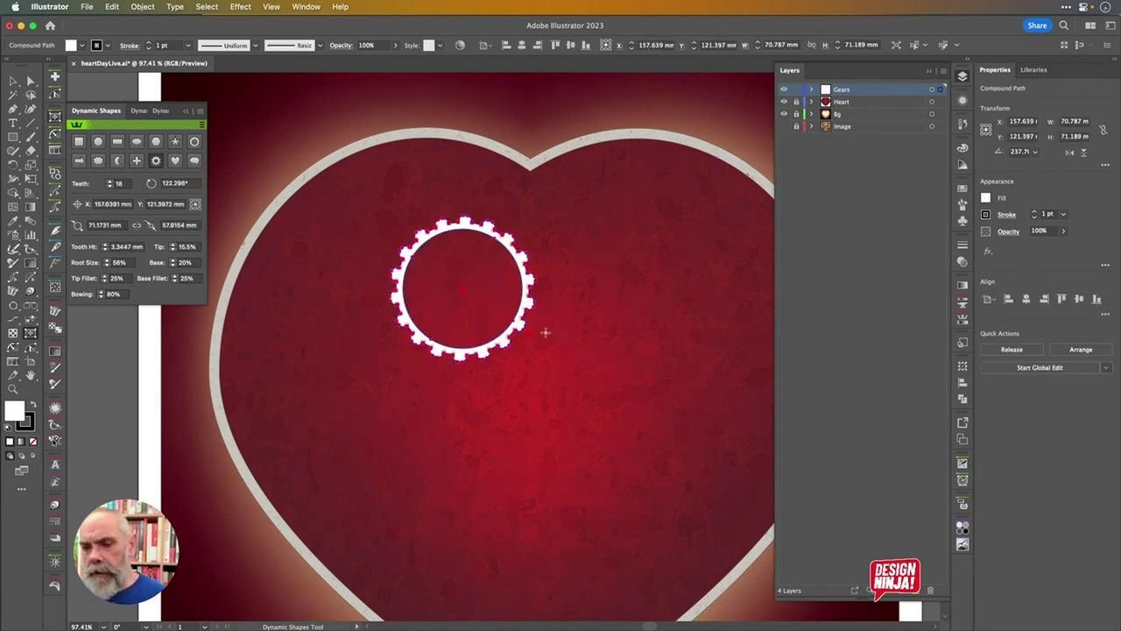
left_click_drag(531, 335, 464, 188)
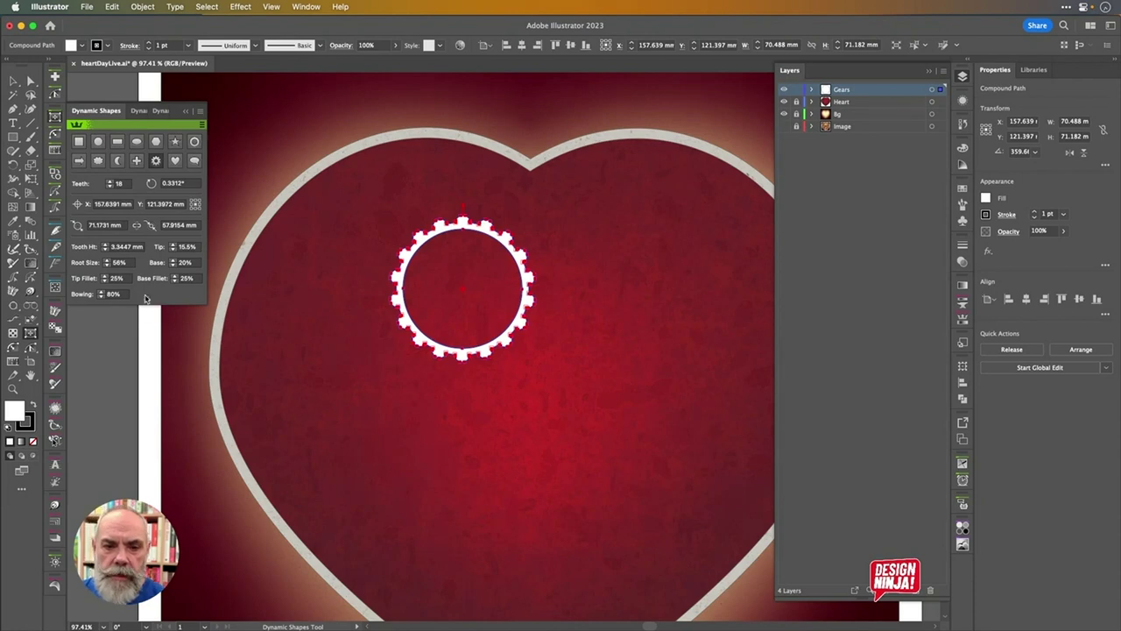
Set the dynamic gear's inner diameter to 51 mm and return to the Selection tool
left_click(175, 225)
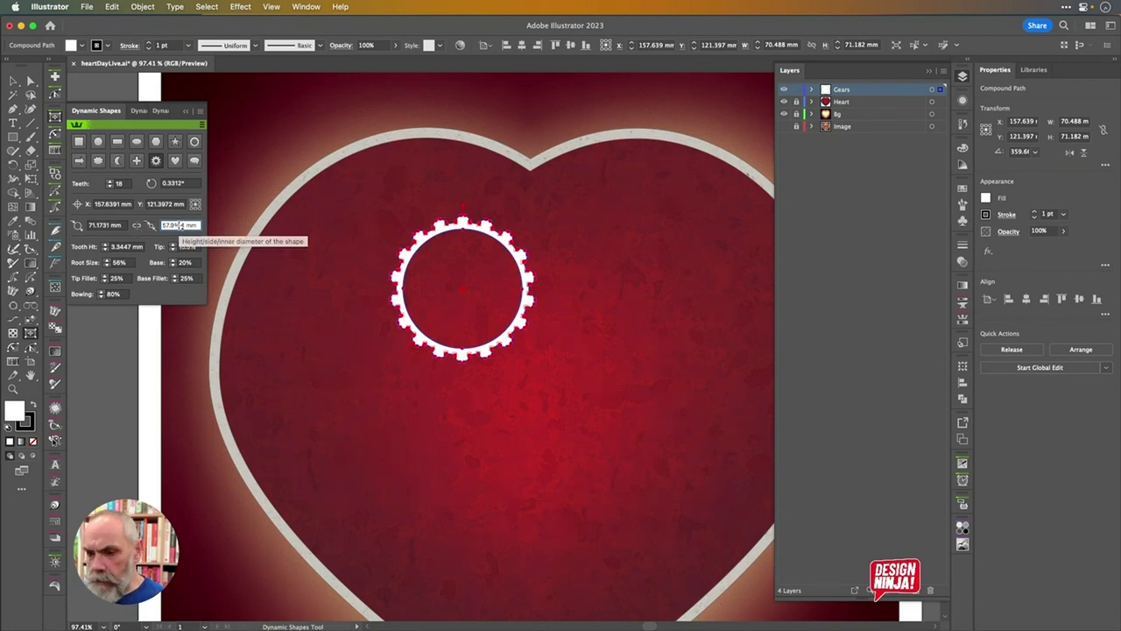
type("40")
key("Return")
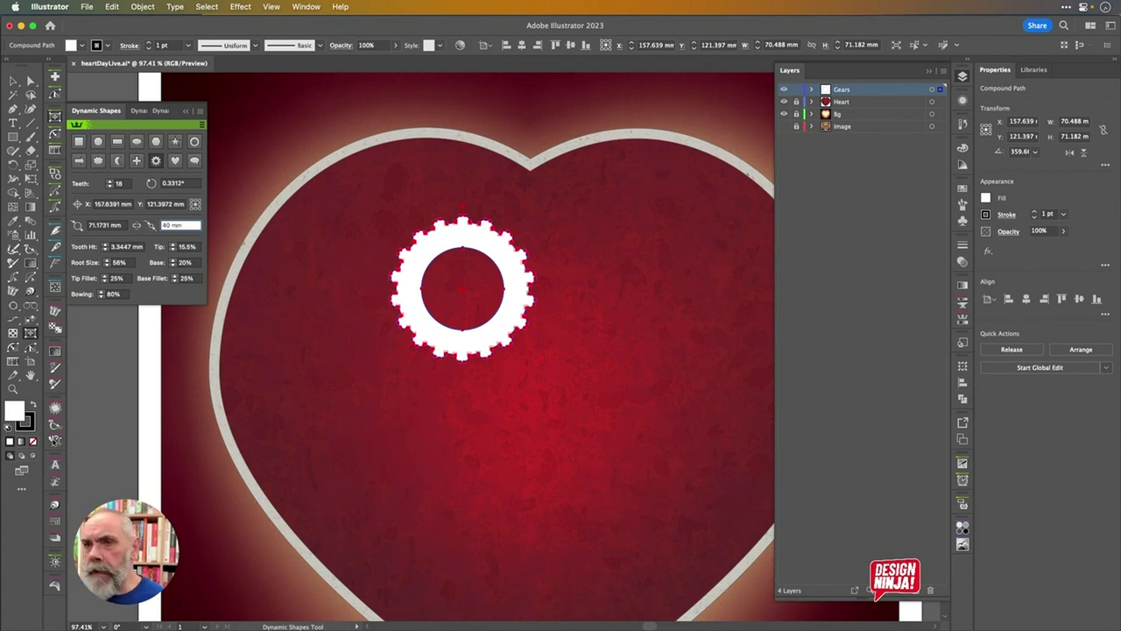
key("Up")
key("Up")
key("Up")
key("Up")
key("Up")
key("Up")
key("Up")
key("Up")
key("Up")
key("Up")
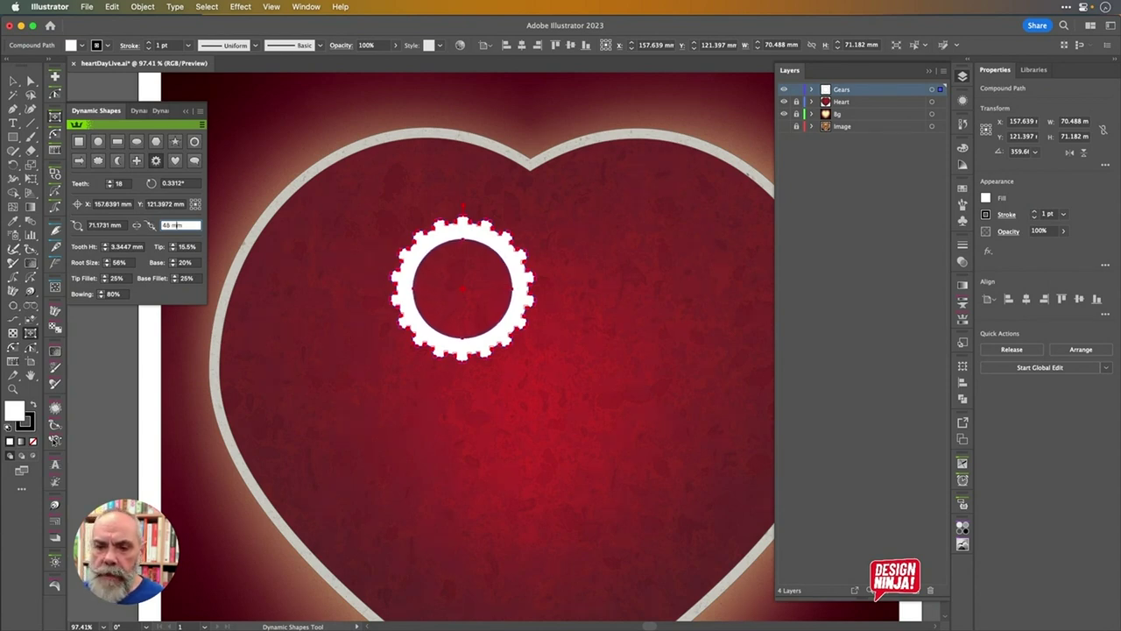
key("Up")
key("Up")
key("Down")
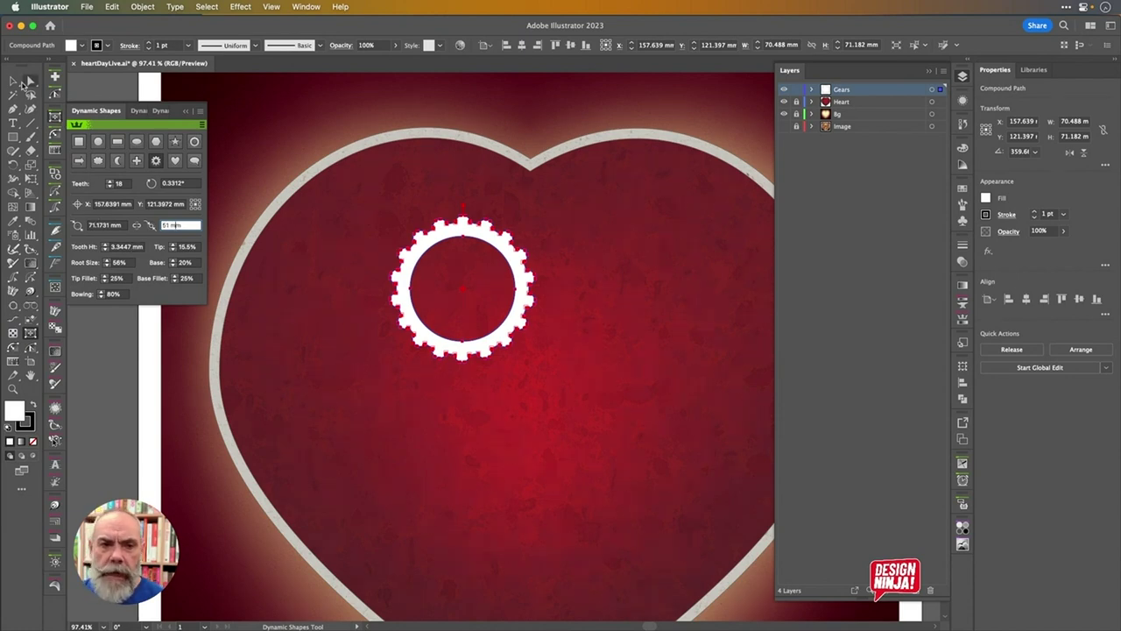
left_click(13, 80)
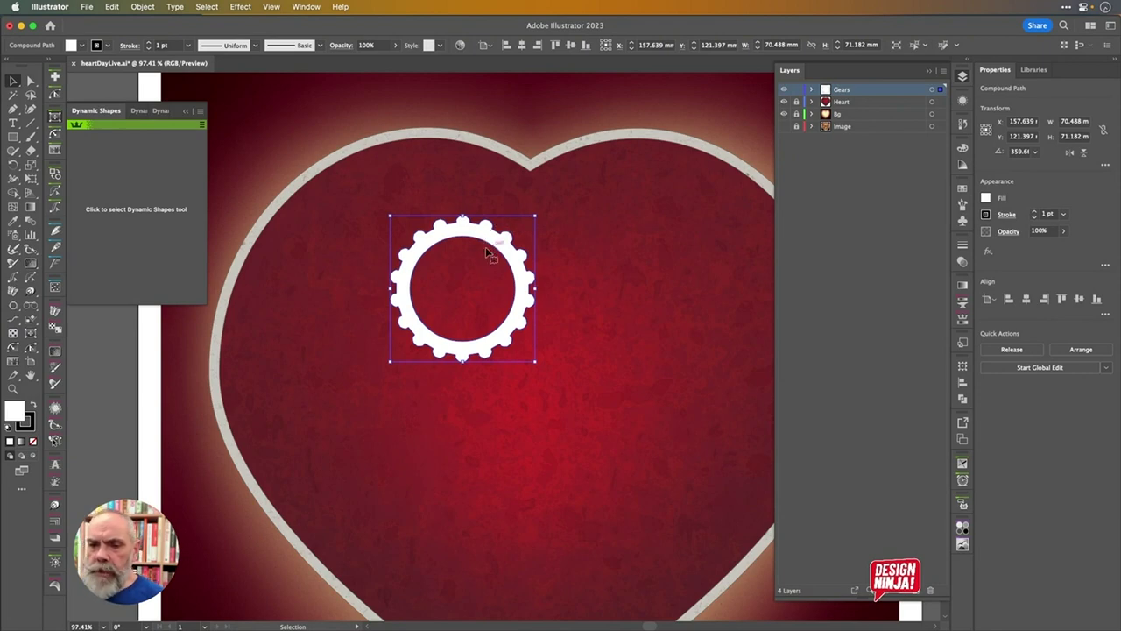
scroll(480, 273, "up", 3)
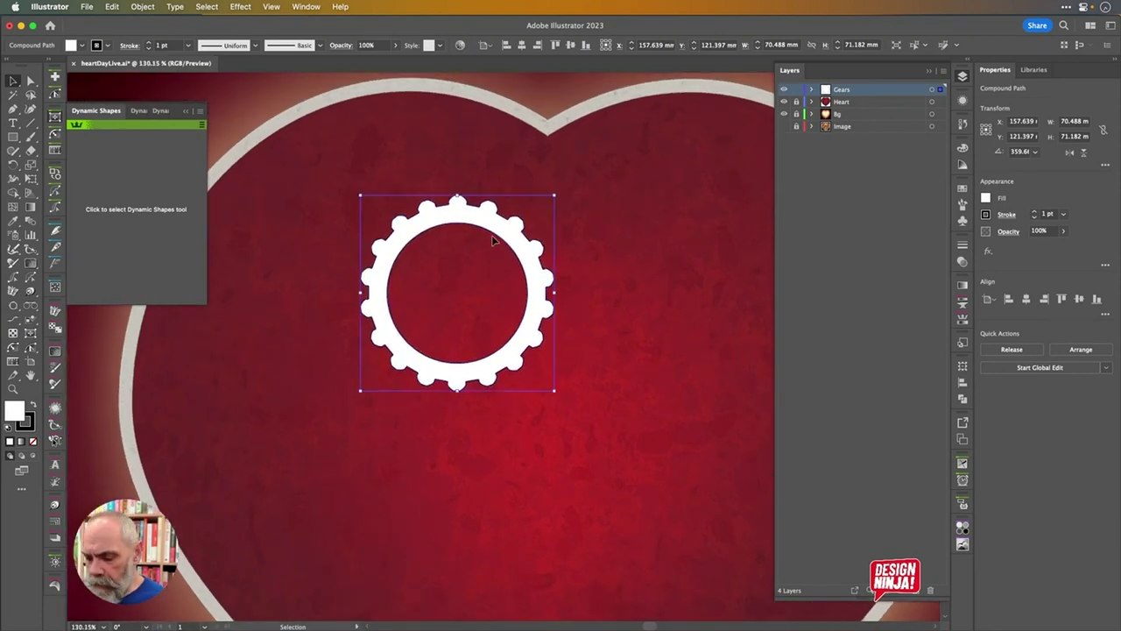
Delete the existing gear and draw a new 18-tooth gear about 79 mm in diameter with the Dynamic Shapes tool in the heart's upper part
key("Delete")
left_click(119, 210)
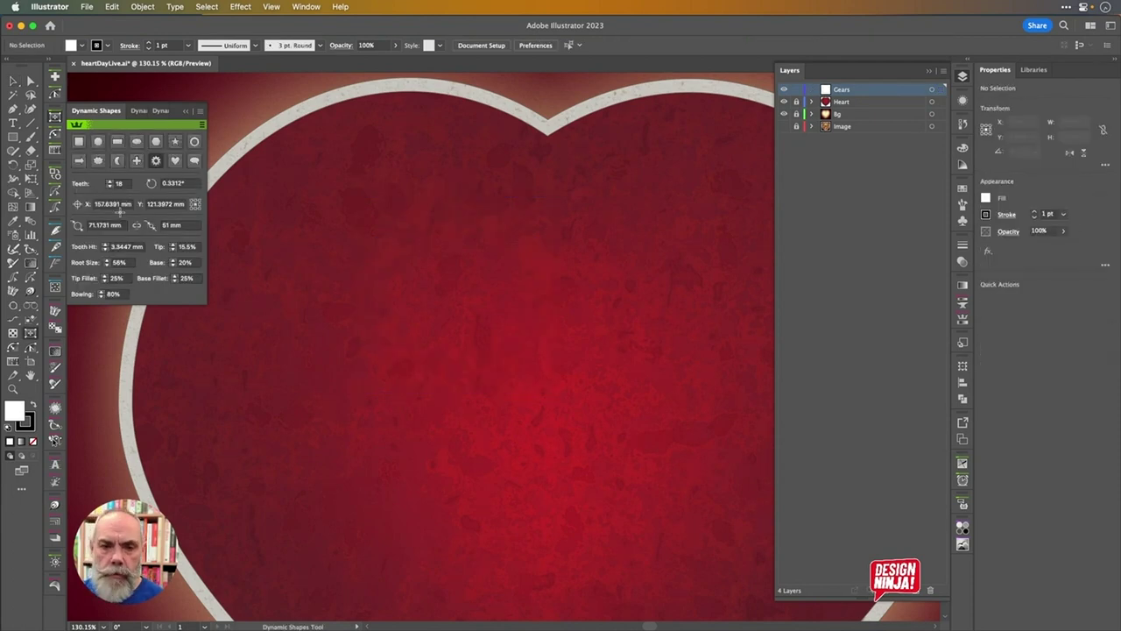
left_click_drag(464, 320, 462, 213)
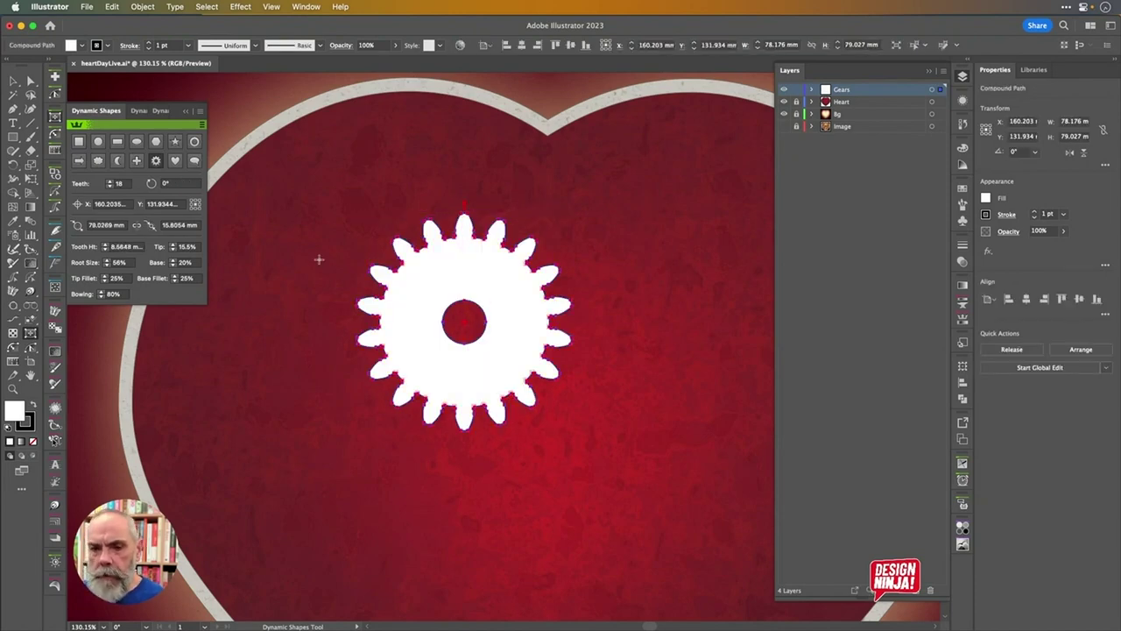
Enlarge the gear's centre hole to a diameter of 49 mm
left_click(172, 226)
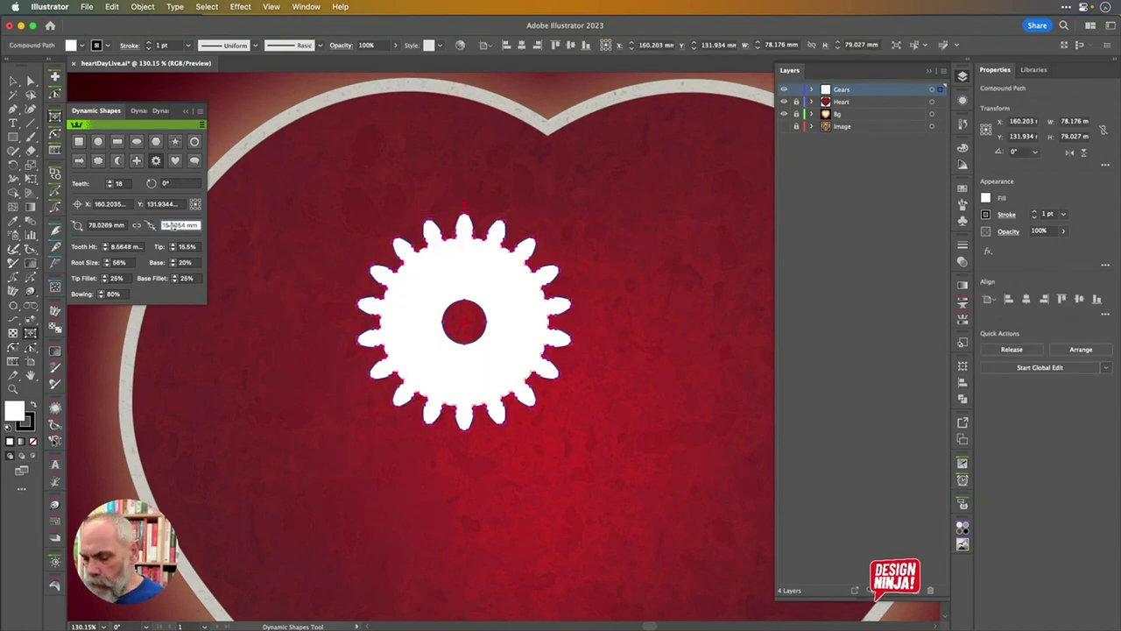
type("32")
key("Return")
key("Up")
key("Up")
key("Up")
key("Up")
key("Up")
key("Up")
key("Up")
key("Up")
key("Up")
key("Up")
key("Up")
key("Up")
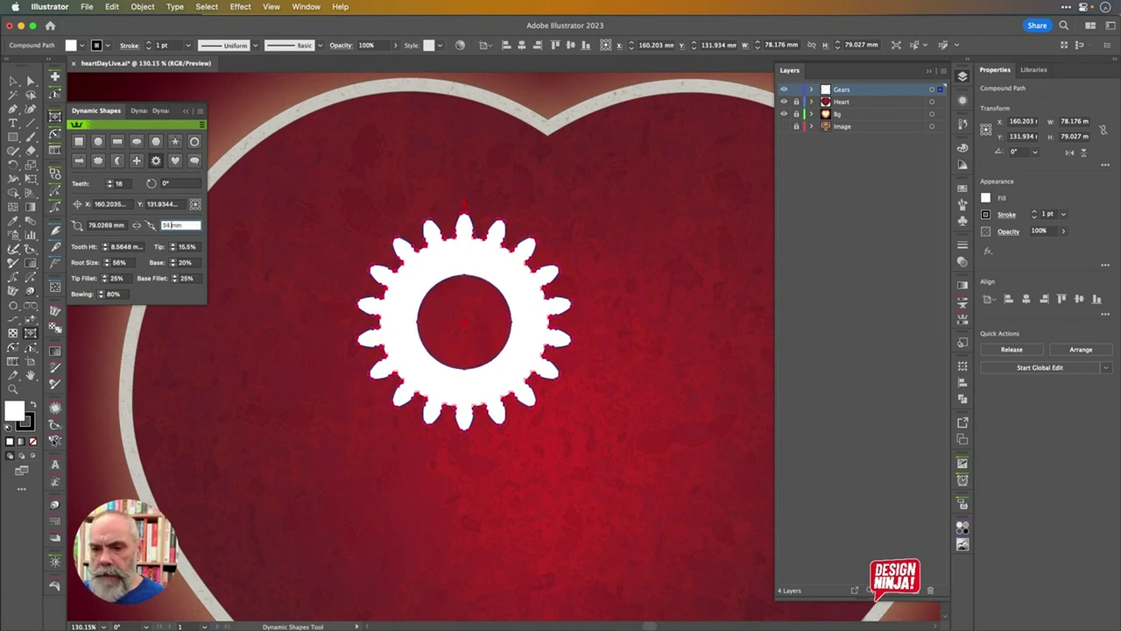
key("Up")
key("Up")
key("Up")
key("Up")
key("Up")
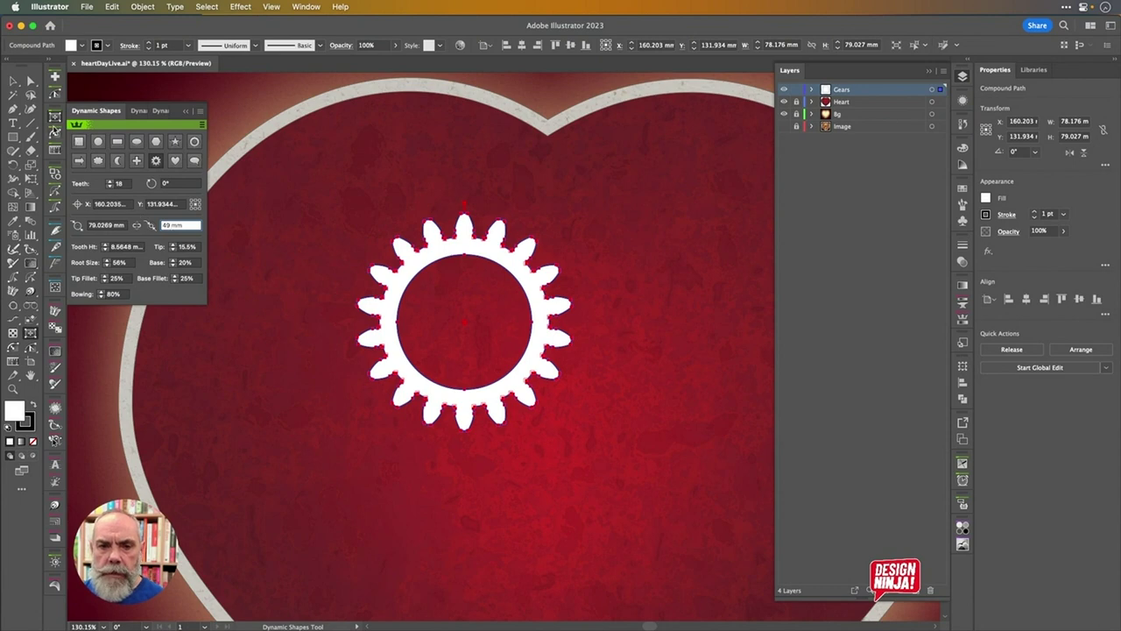
Draw a hub circle about 14 mm in diameter from the gear's centre with the Ellipse tool
left_click(15, 83)
key("l")
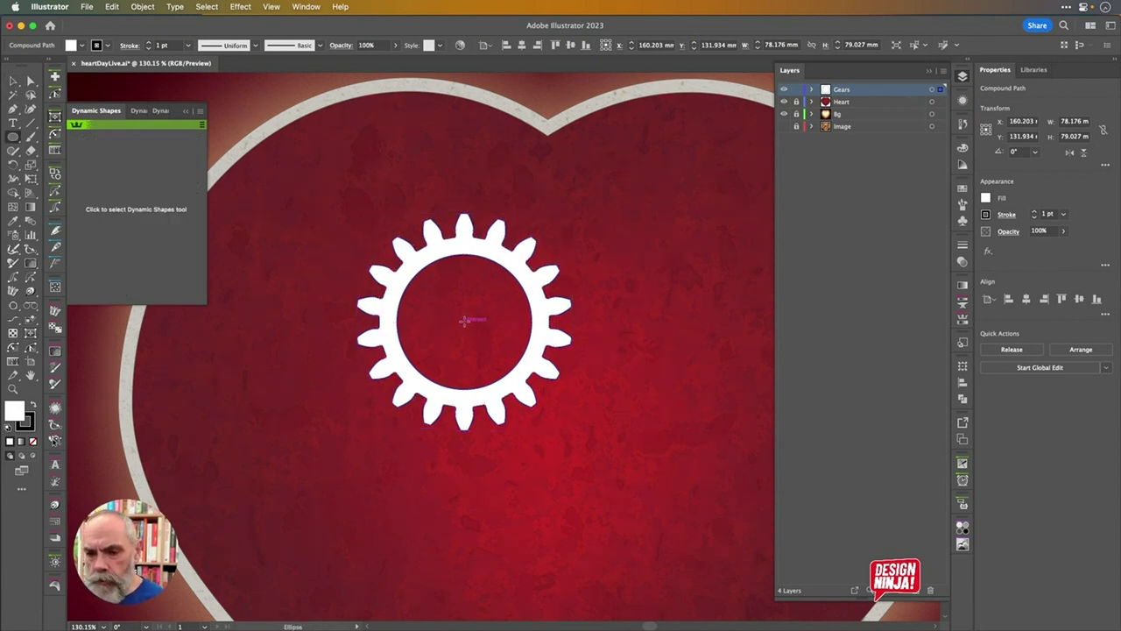
left_click_drag(464, 321, 484, 338)
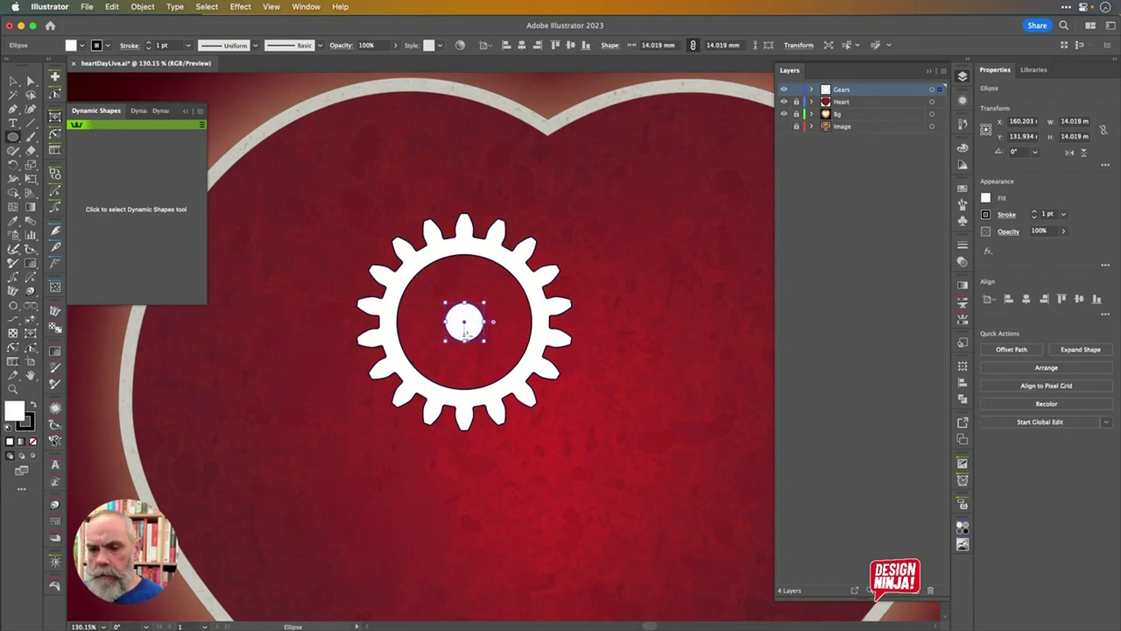
scroll(485, 347, "up", 5)
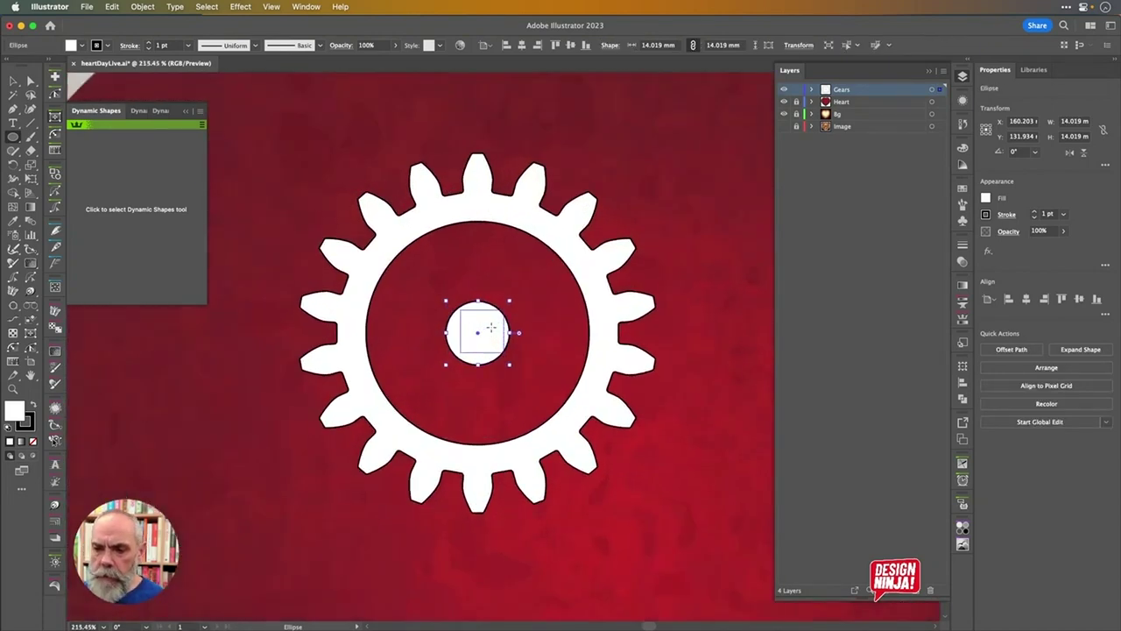
scroll(491, 327, "down", 2)
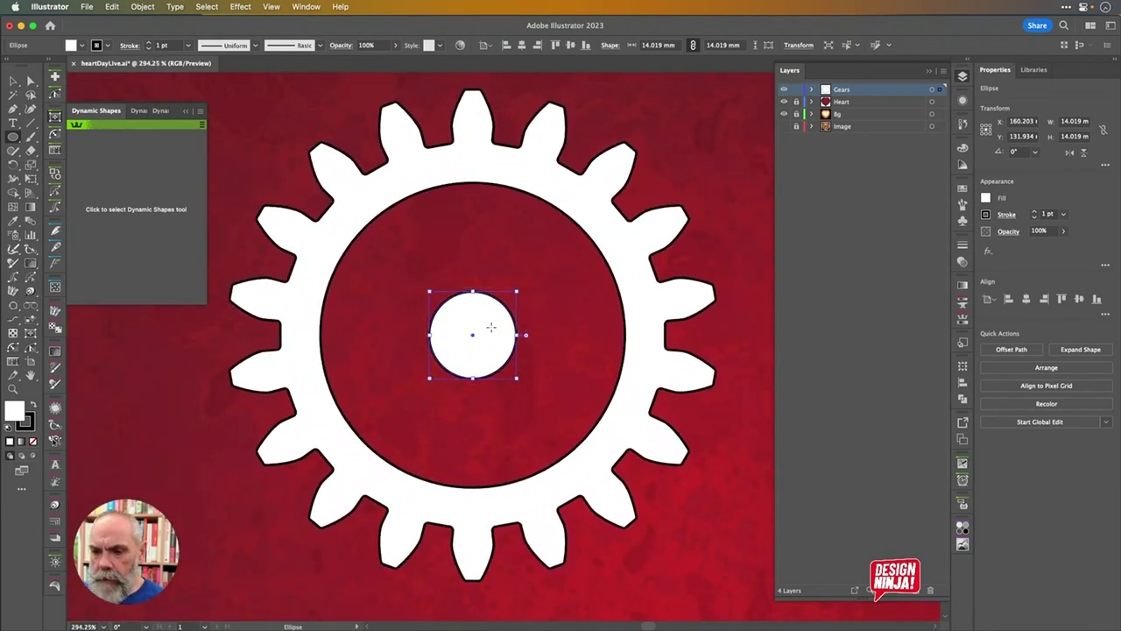
Make a concentric copy of the hub circle scaled uniformly to 85%
key("s")
key("Return")
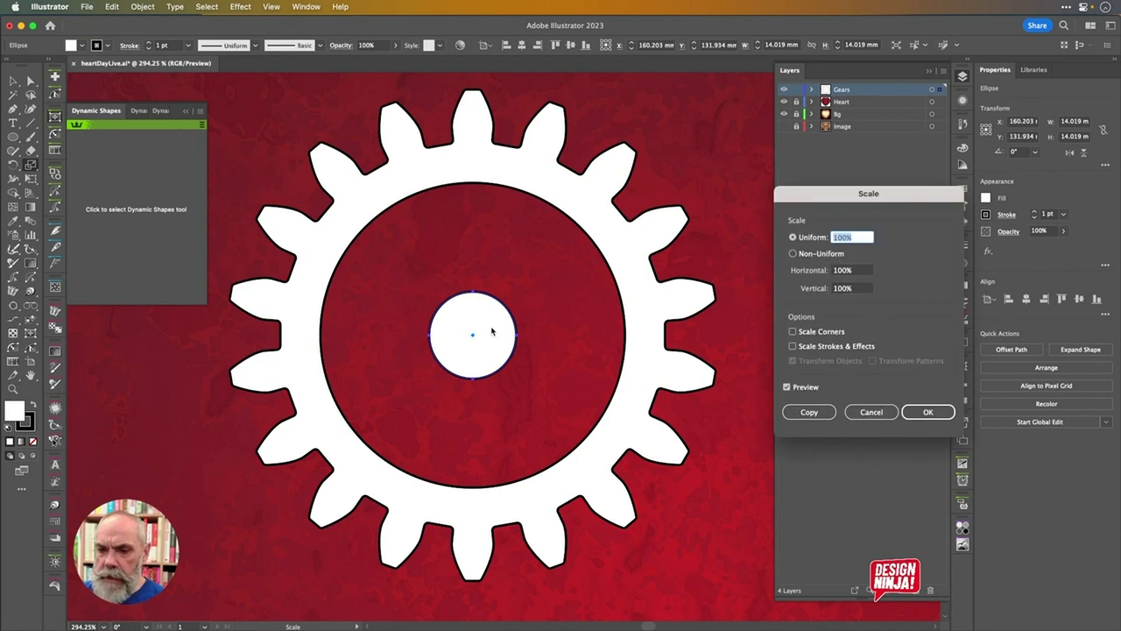
type("85")
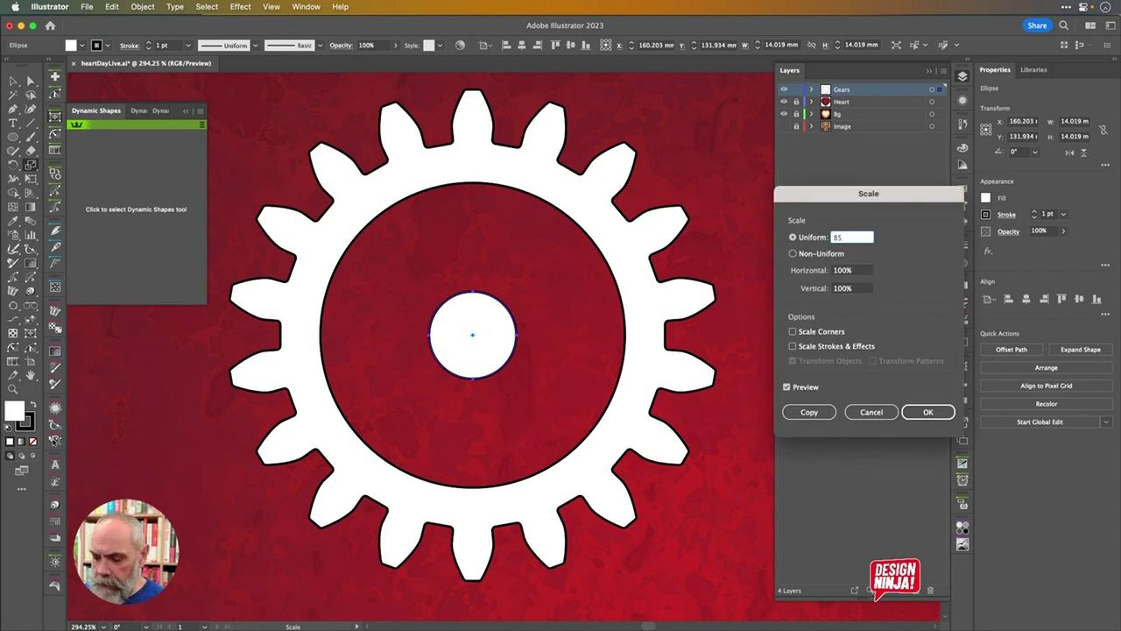
key("alt+Return")
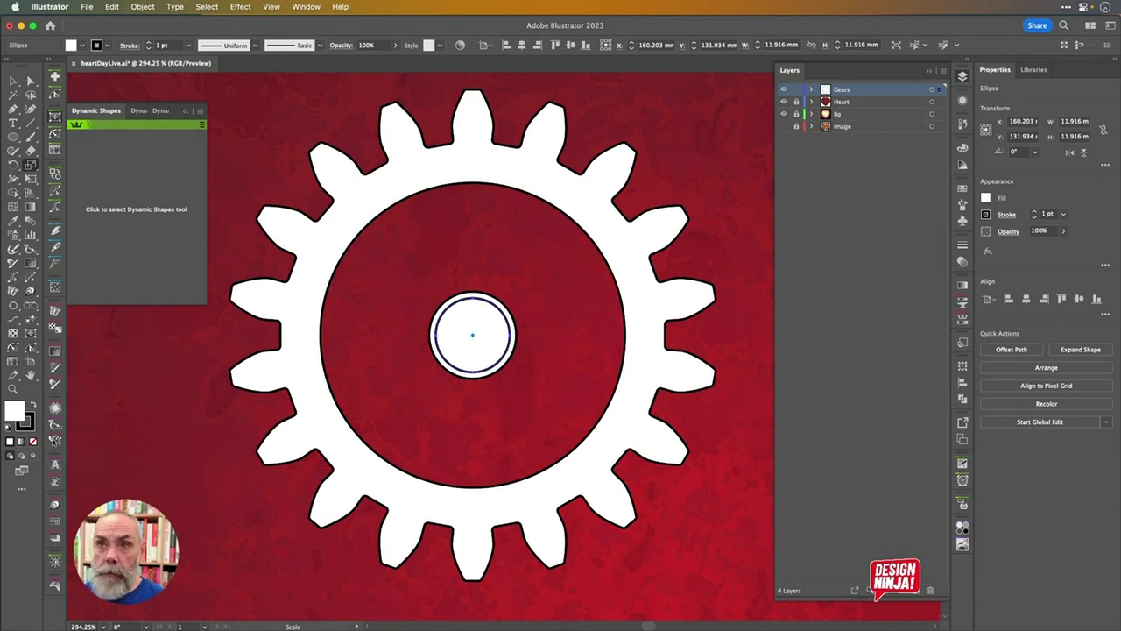
Add a vertical spoke rectangle about 3.5 by 21 mm between hub and rim, and centre it horizontally with the hub circle
key("v")
key("super+f")
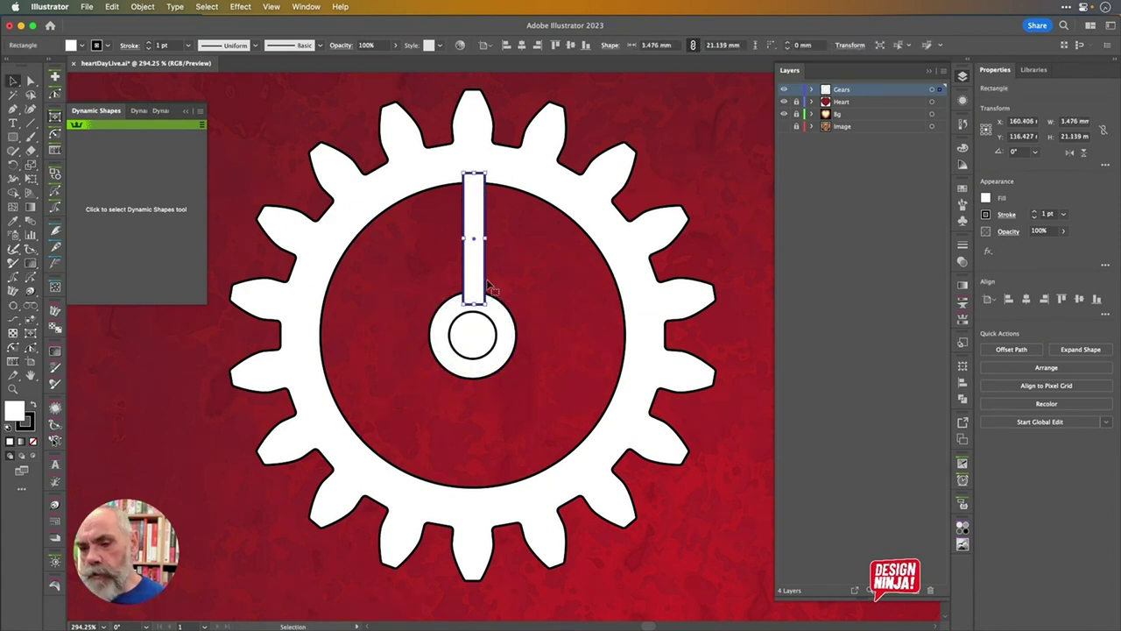
left_click(504, 323, "shift")
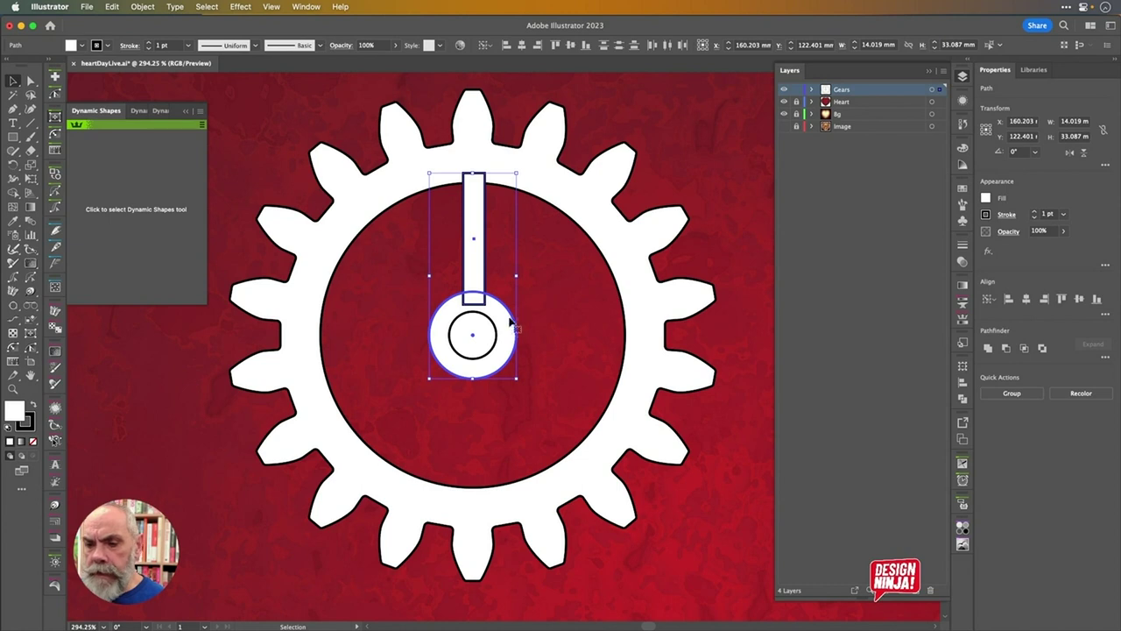
left_click(521, 45)
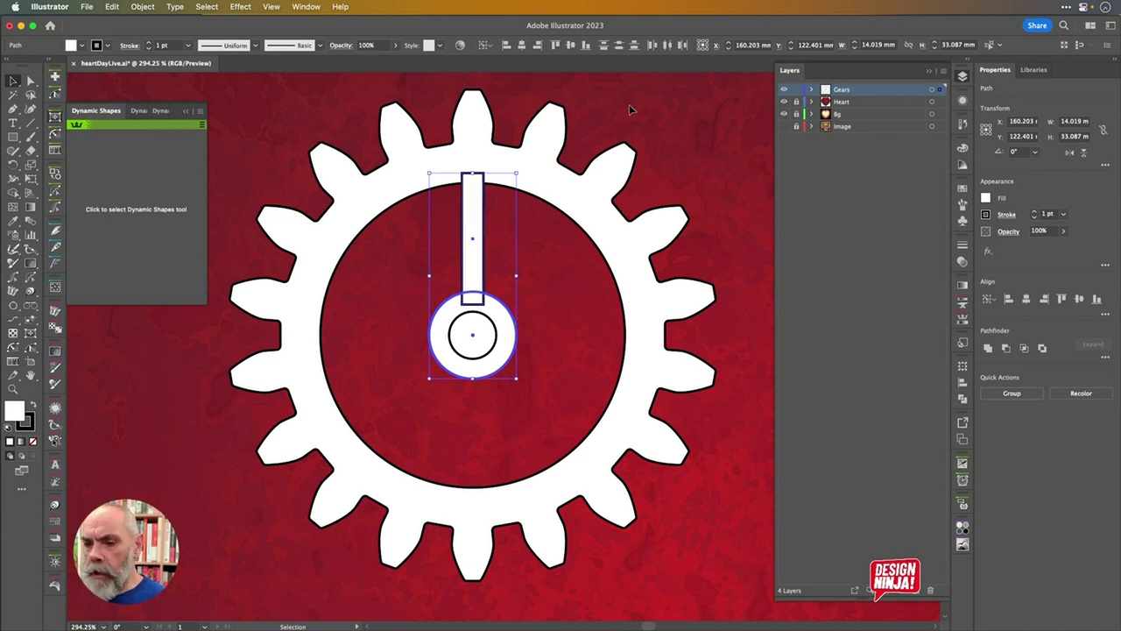
left_click(642, 111)
Rotate copies of the spoke around the hub's centre by 120° to make three evenly spaced spokes
left_click(478, 236)
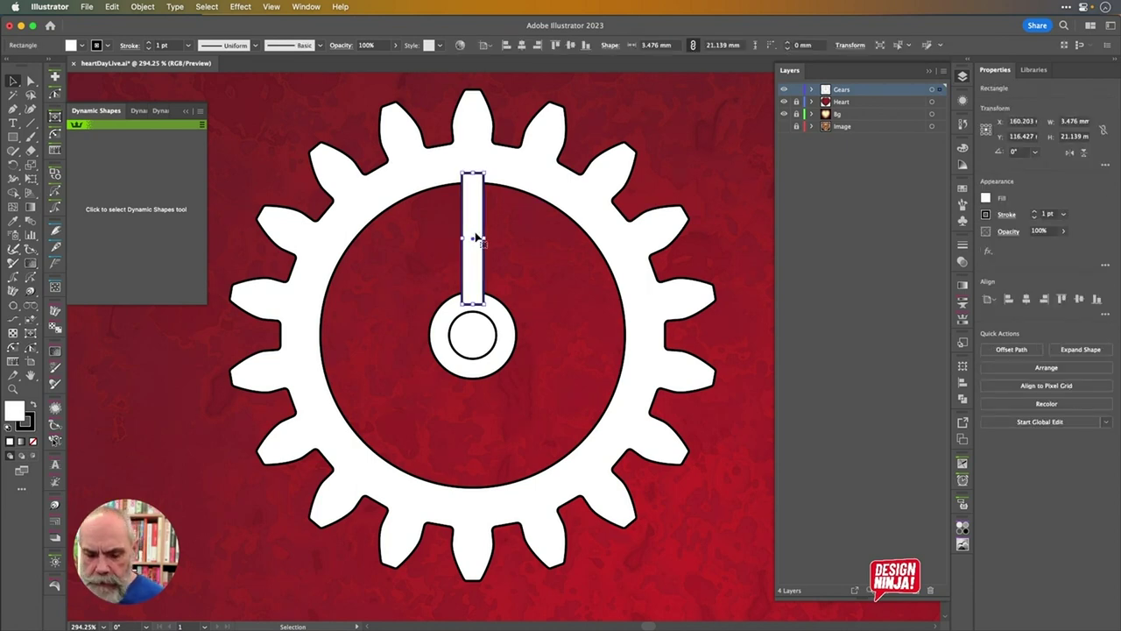
key("r")
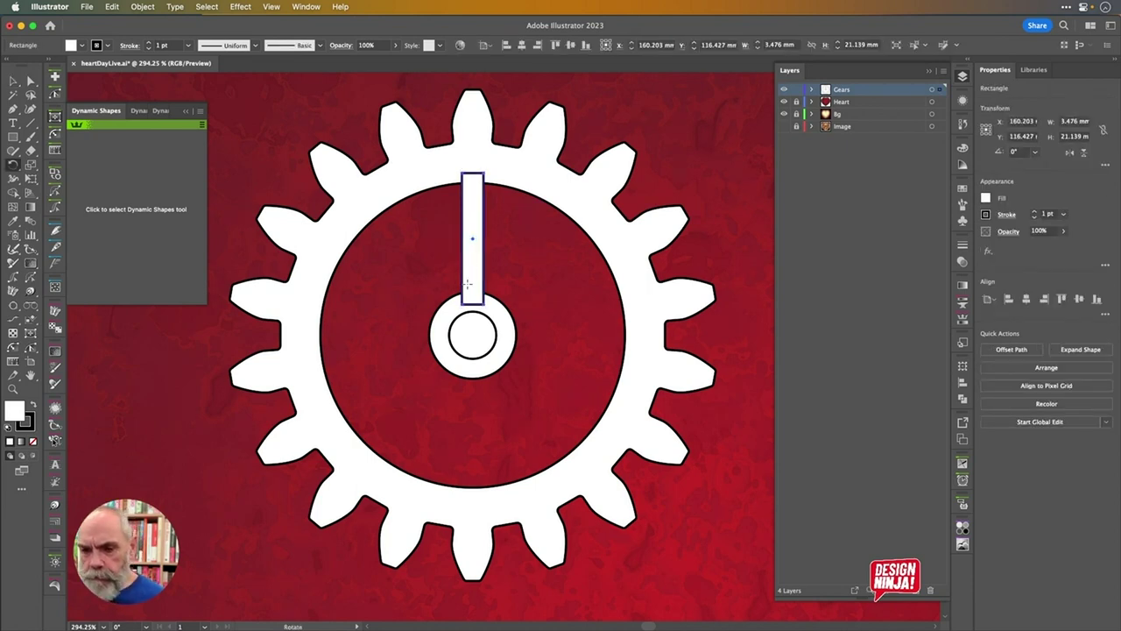
left_click(472, 333, "alt")
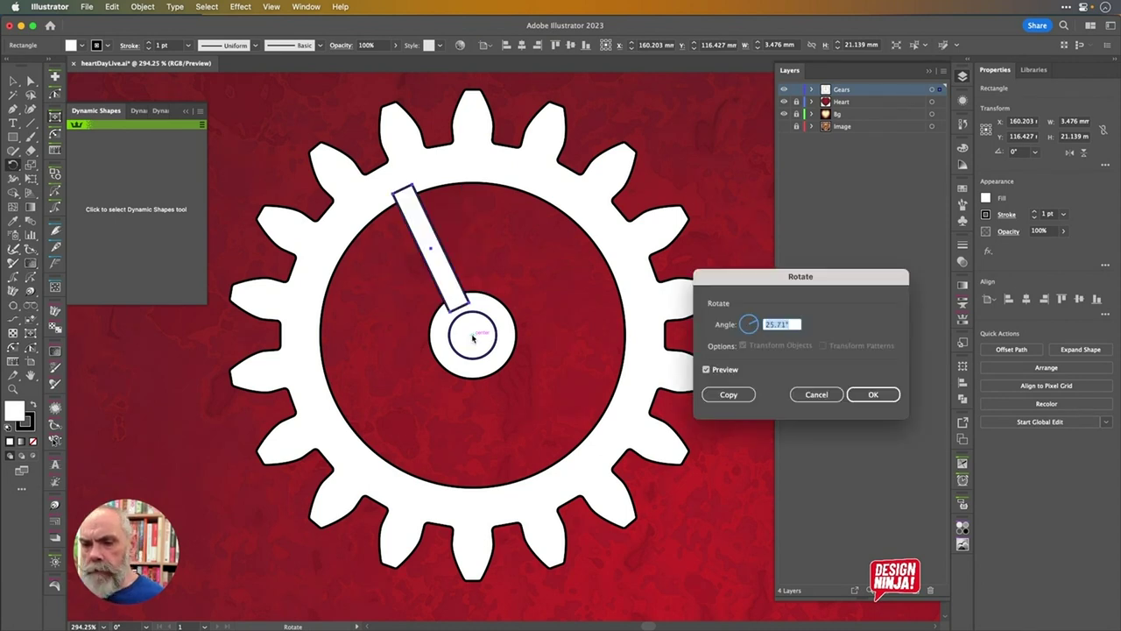
type("120")
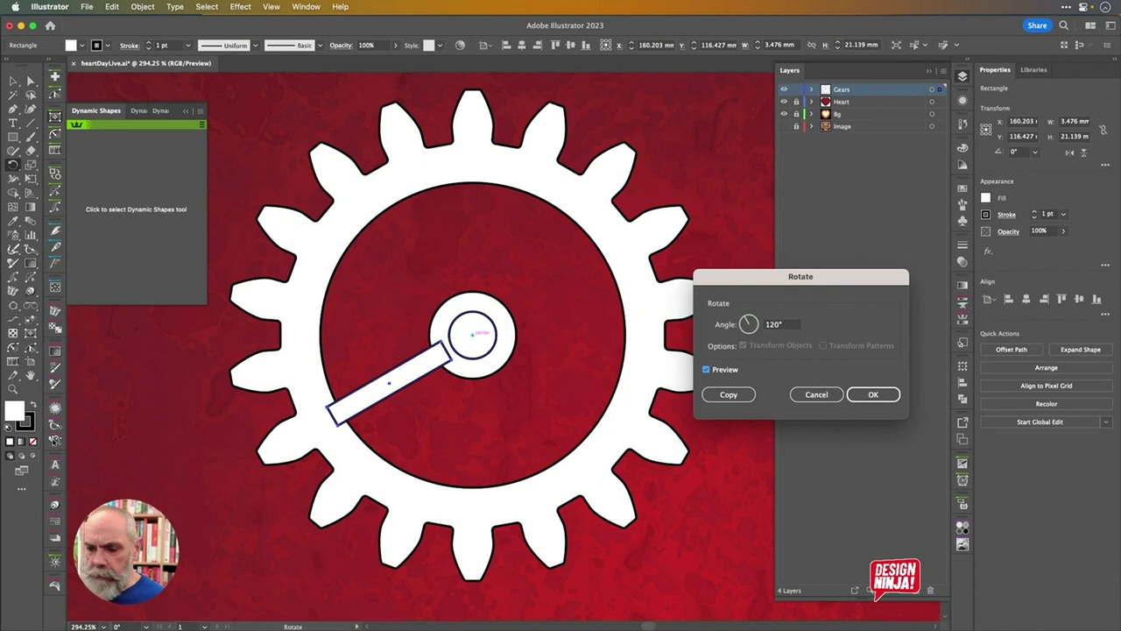
key("alt+Return")
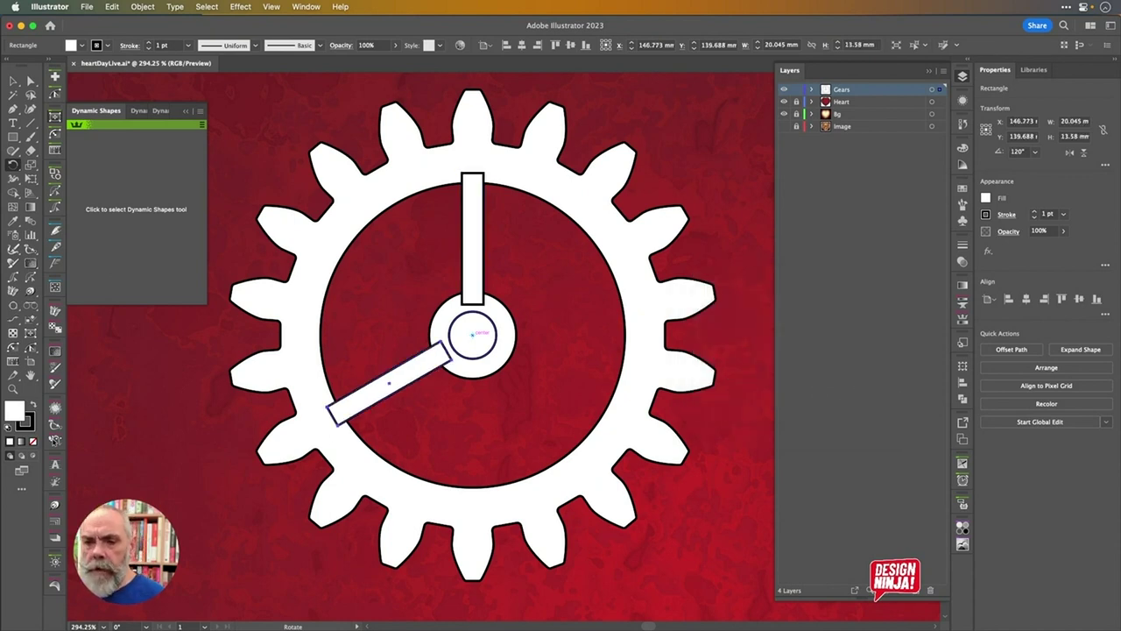
key("super+d")
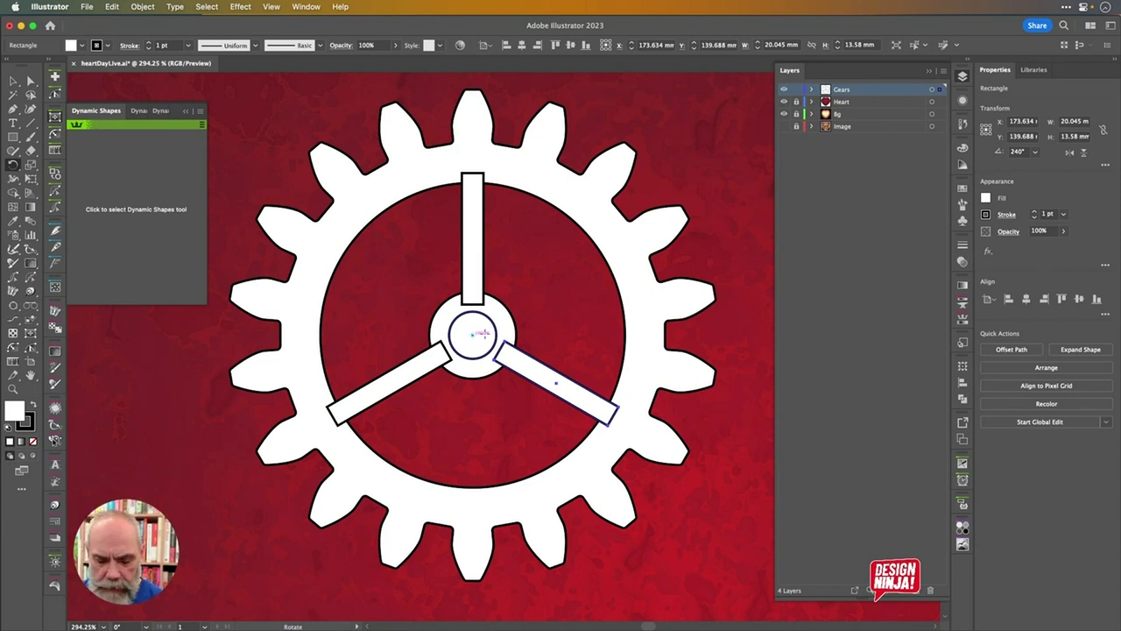
Unite the three spokes, the toothed ring and the outer hub circle into one shape
key("v")
left_click(428, 373, "shift")
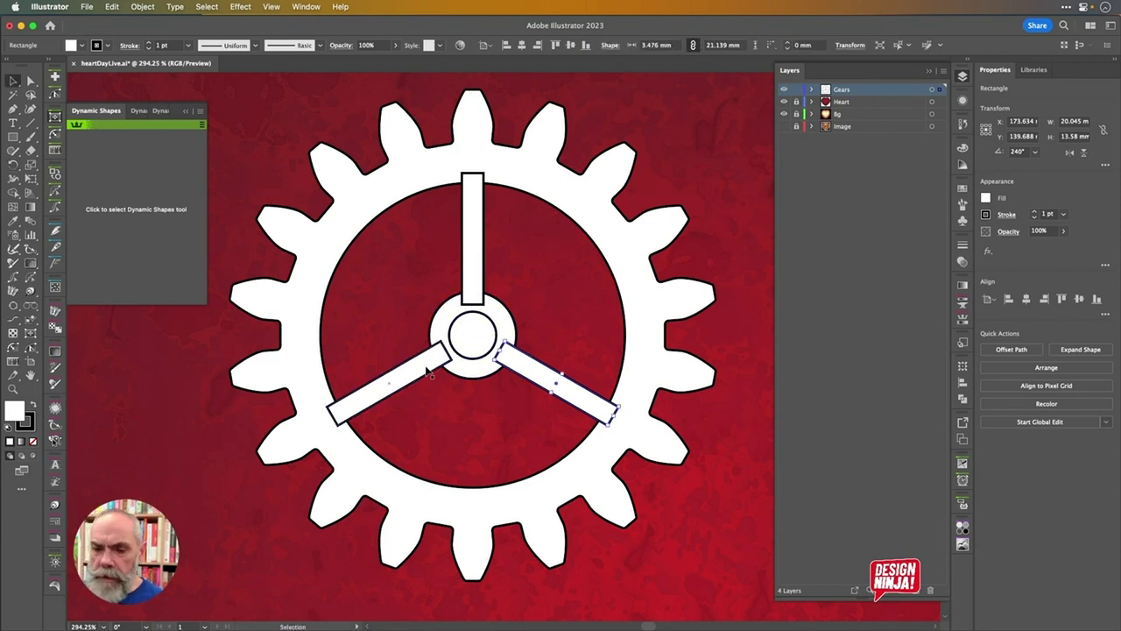
left_click(469, 284, "shift")
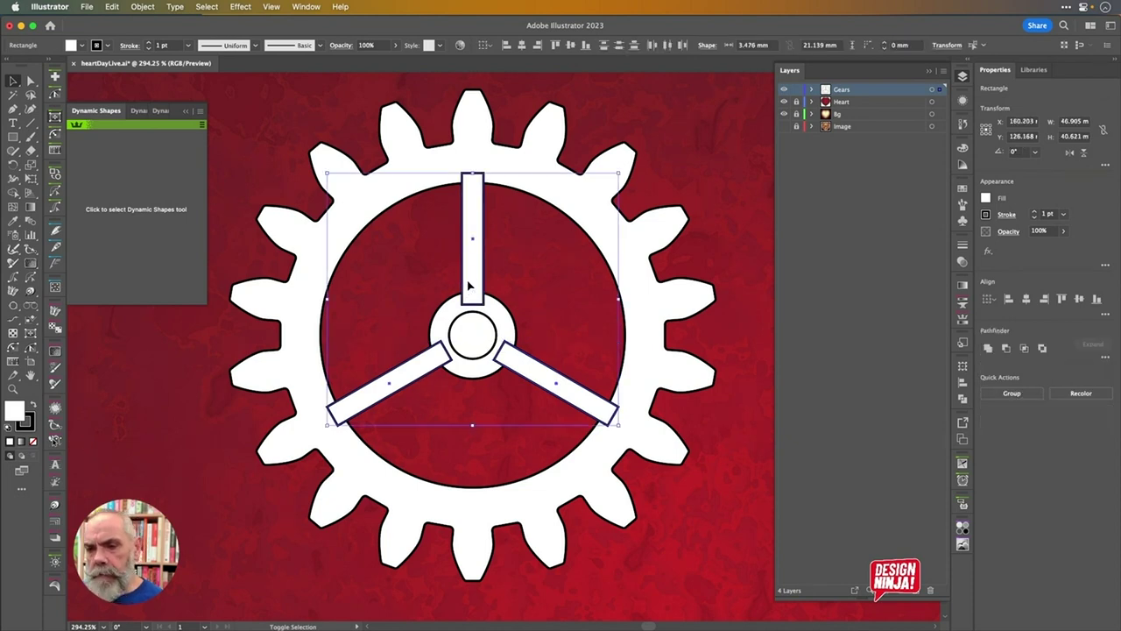
left_click(473, 156, "shift")
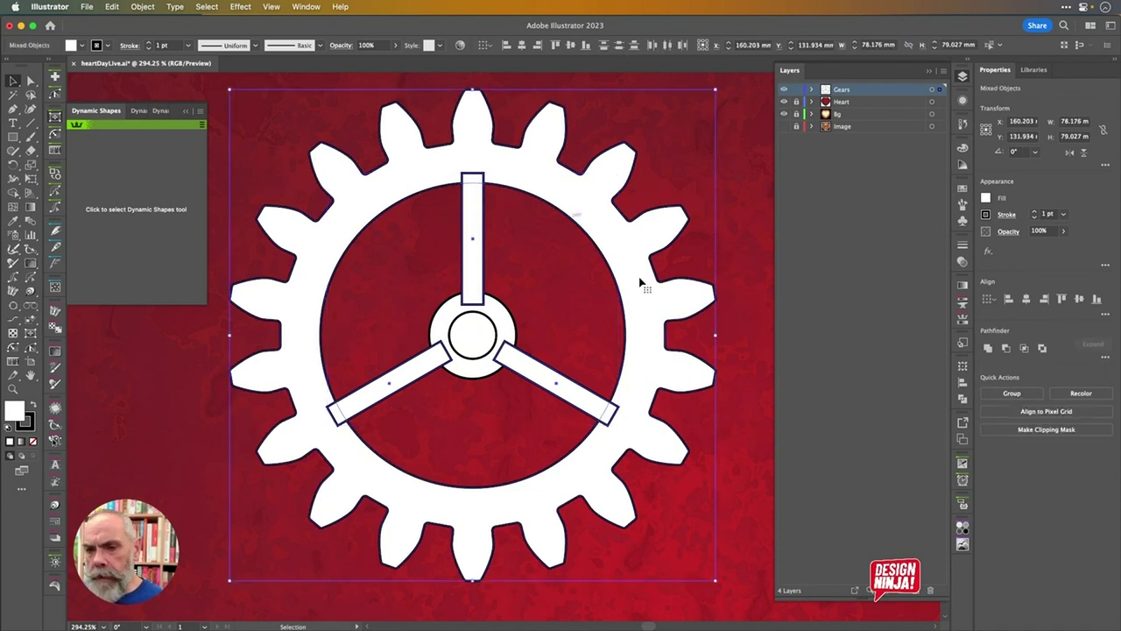
left_click(502, 313, "shift")
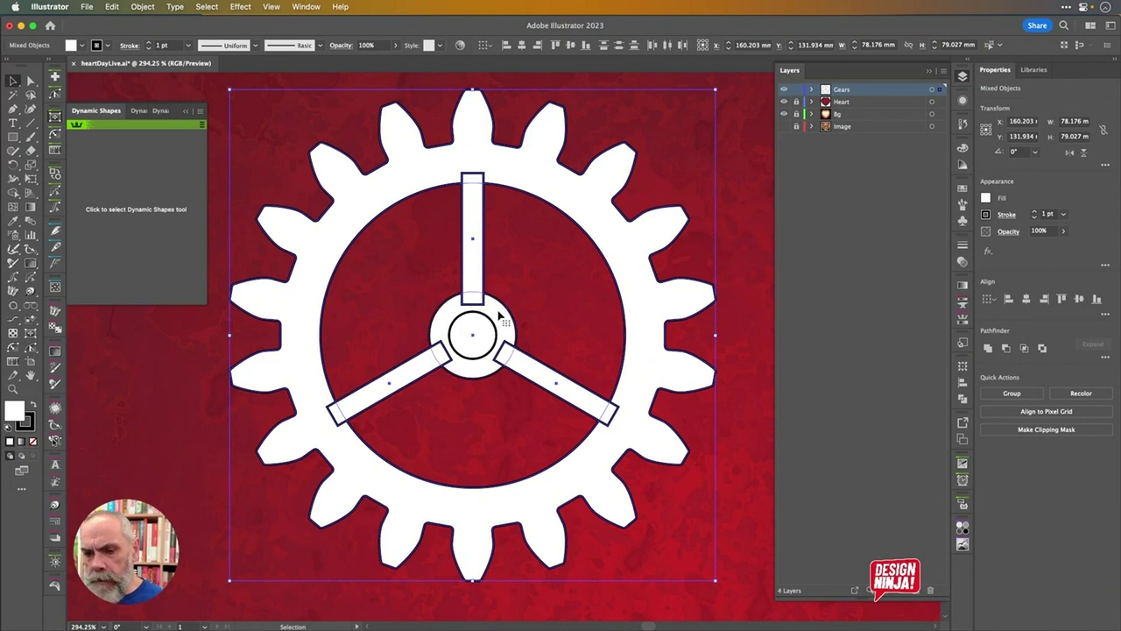
left_click(987, 349)
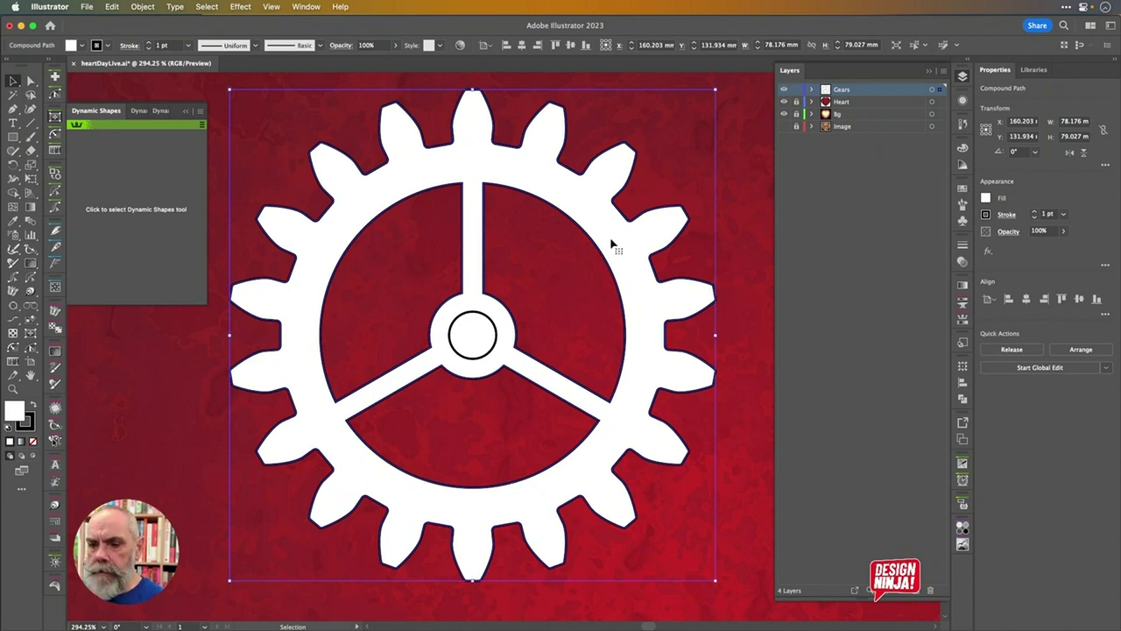
Give the united gear and the small hub circle a black fill with no stroke by clearing the fill and swapping it with the stroke
left_click(473, 336, "shift")
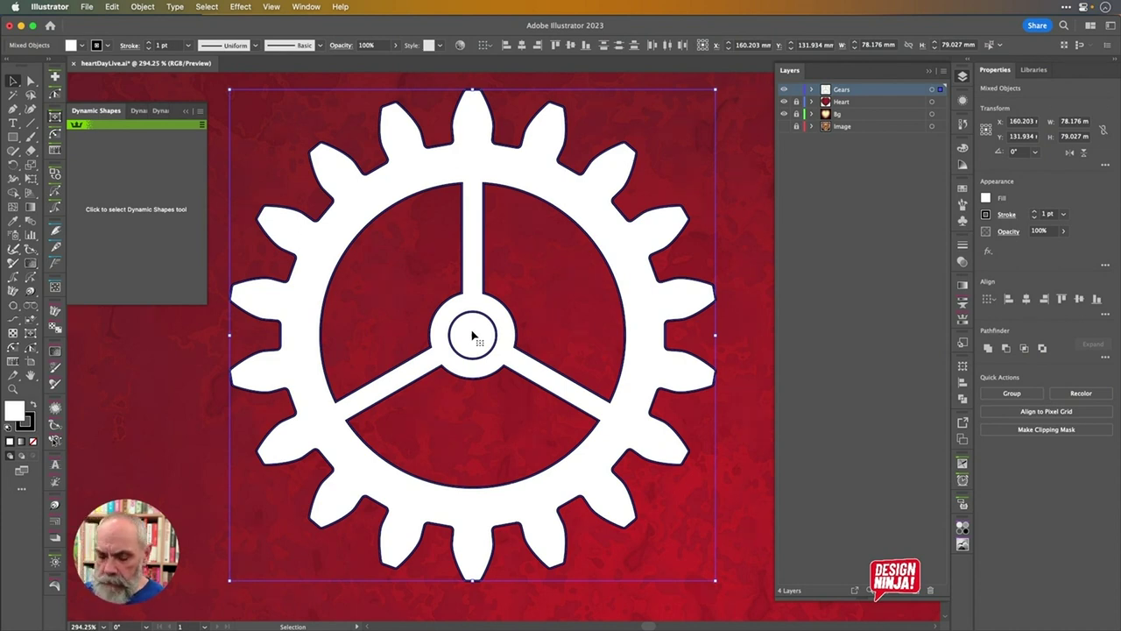
key("slash")
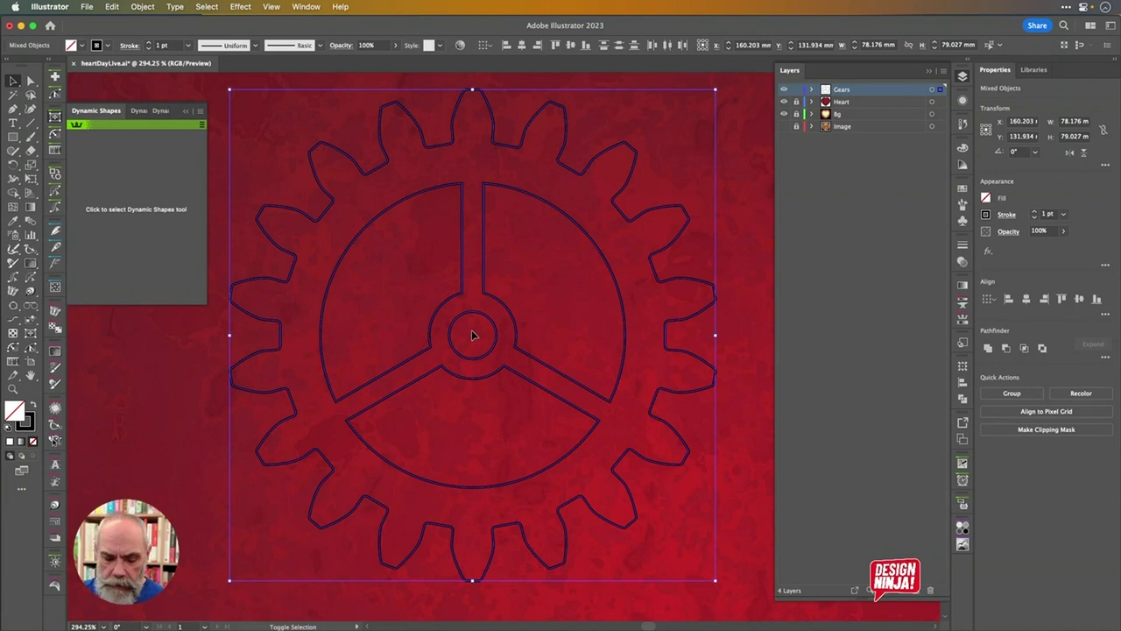
key("shift+x")
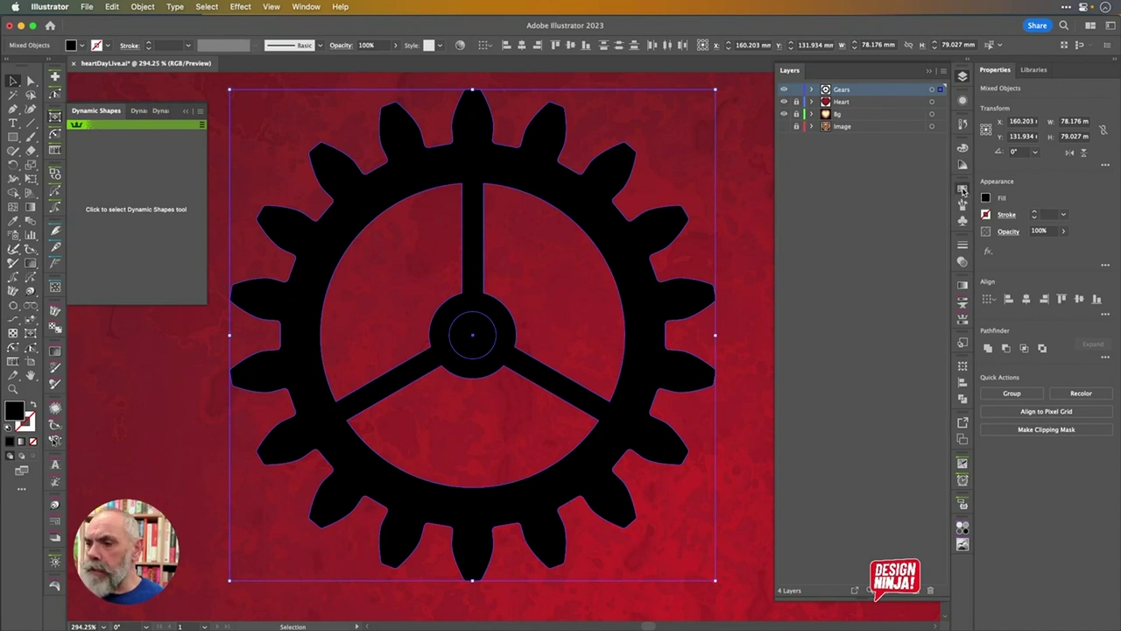
Fill the gear and hub circle with the Brass Radial gradient from the Metals swatch library, and close that library
left_click(963, 191)
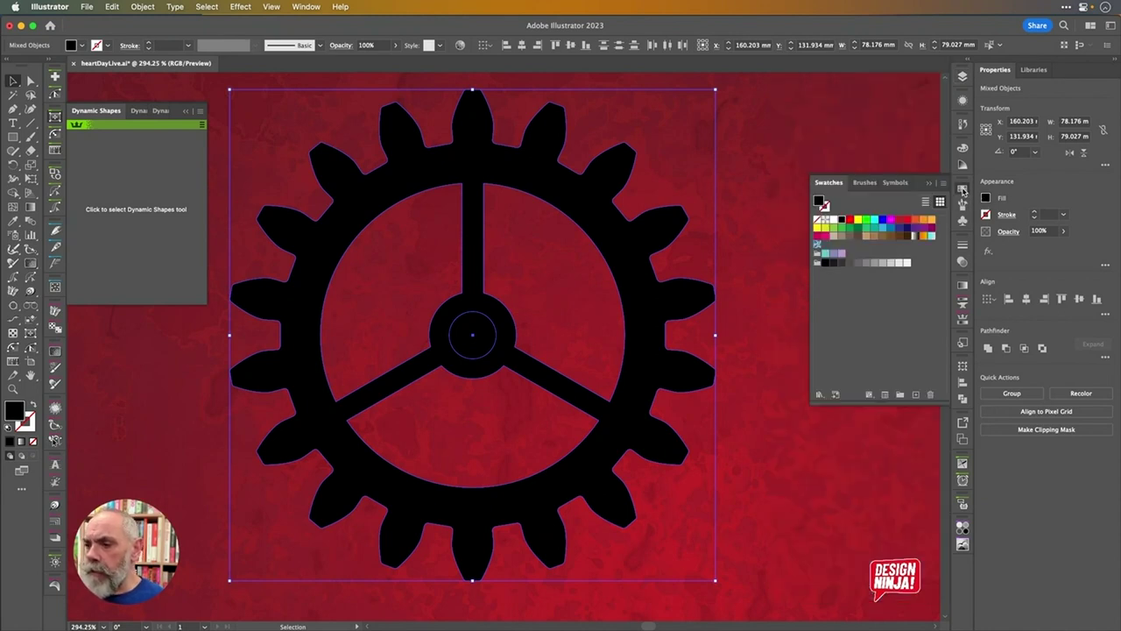
left_click(820, 396)
mouse_move(820, 397)
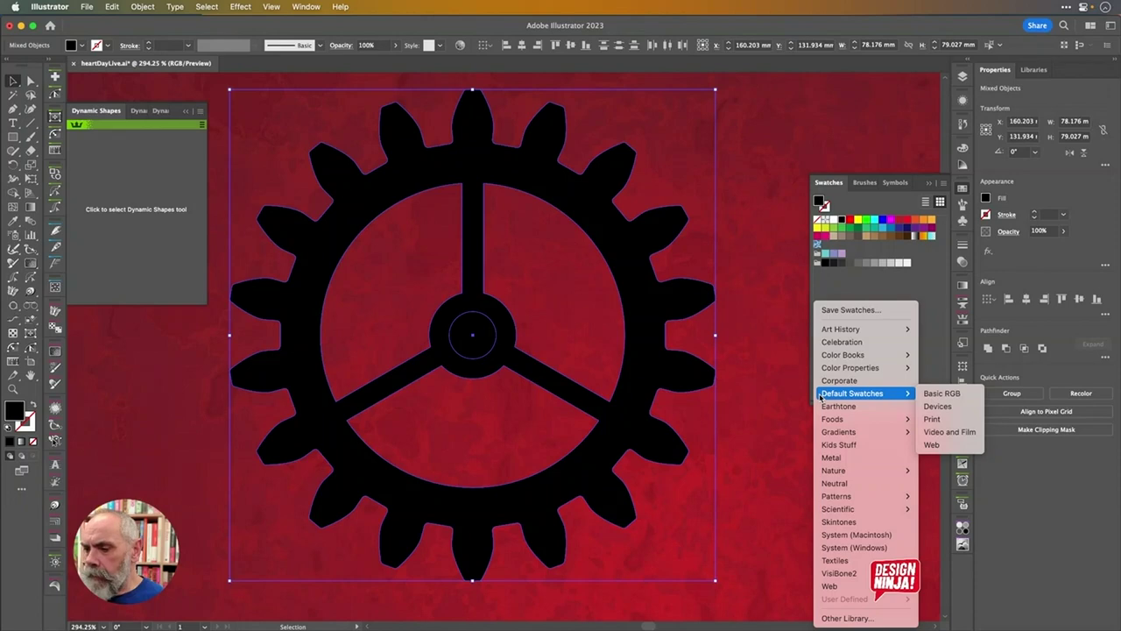
mouse_move(835, 434)
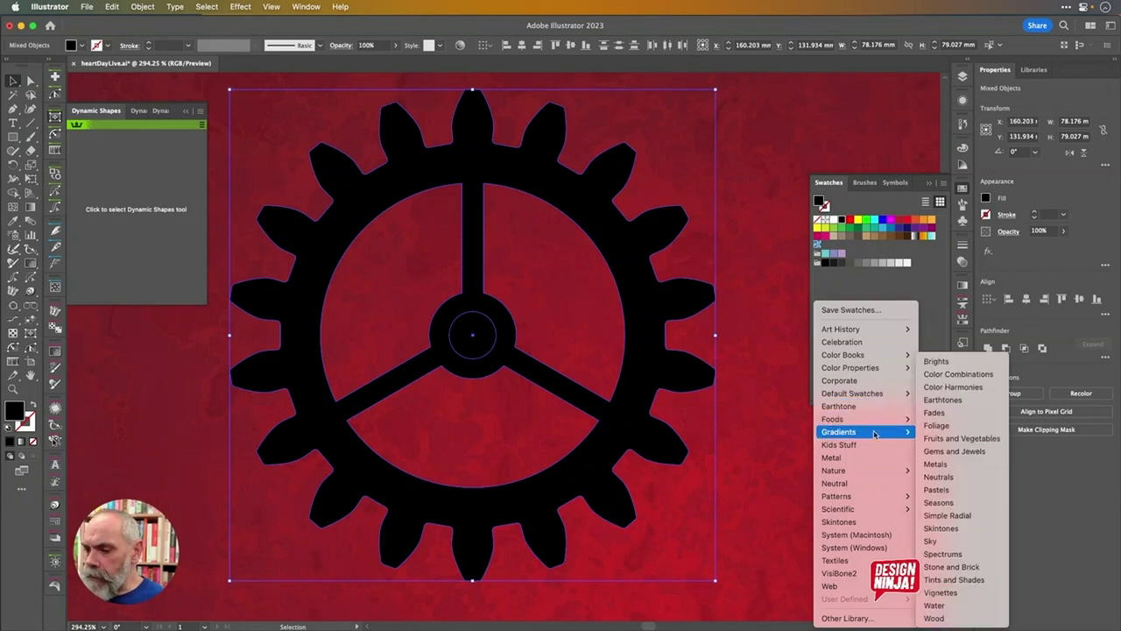
left_click(948, 465)
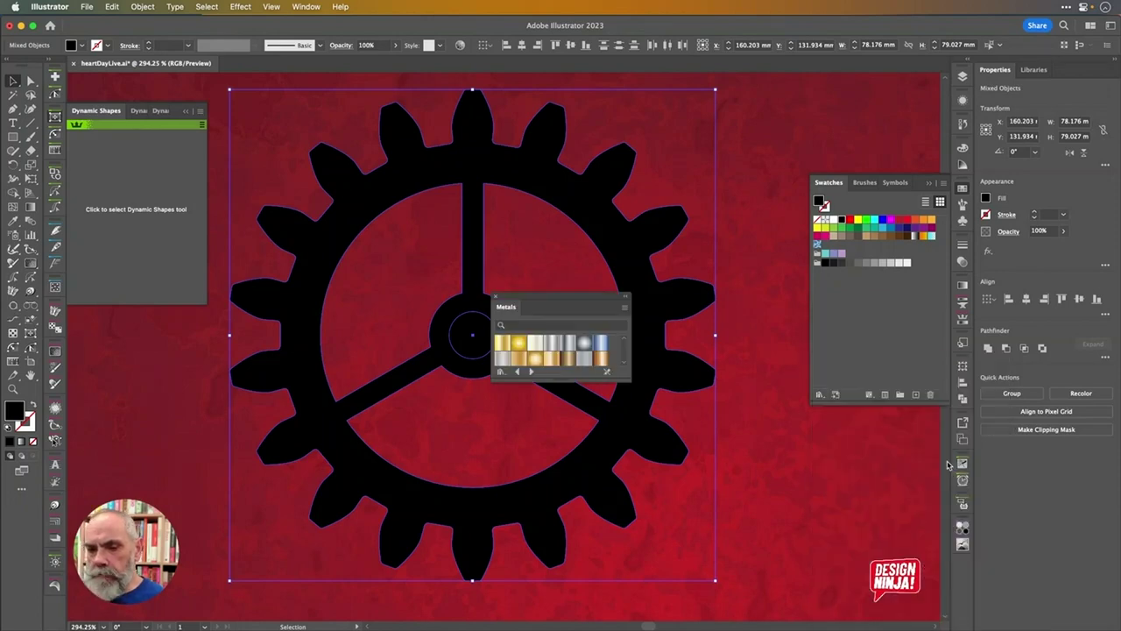
left_click(536, 358)
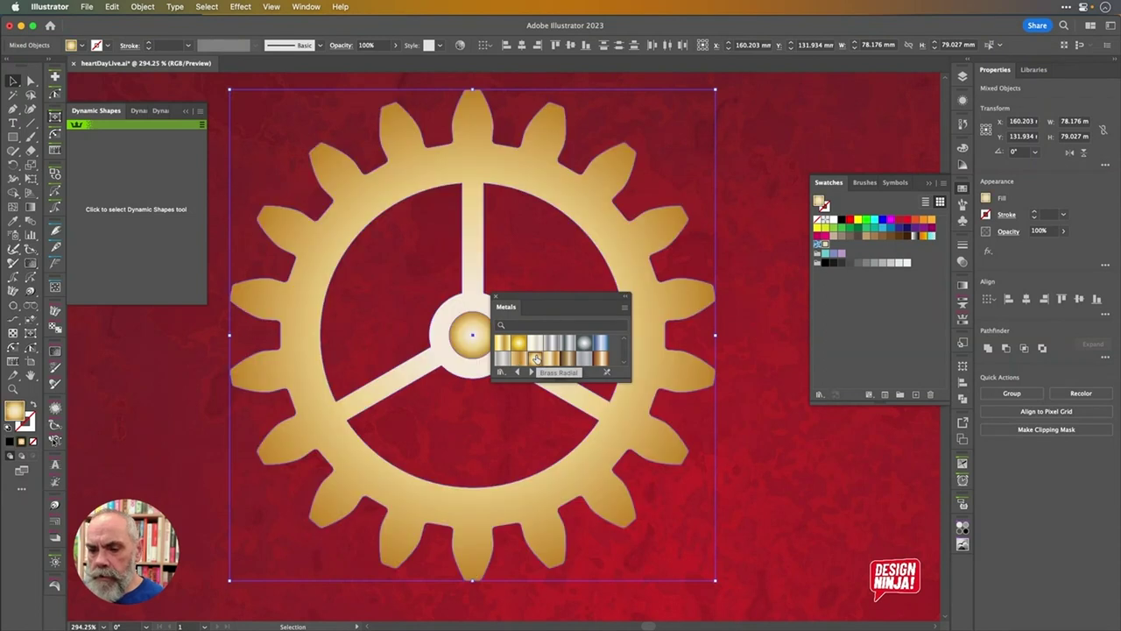
left_click(496, 297)
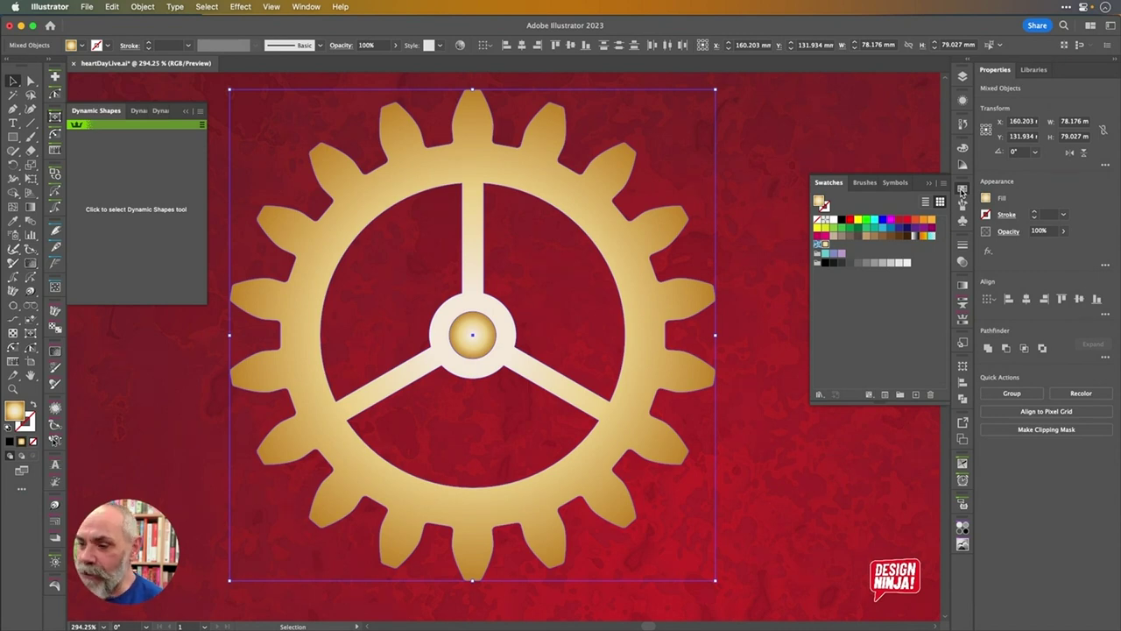
Move the brass radial gradient's lightest stop to 0% and space all its stops evenly
left_click(964, 324)
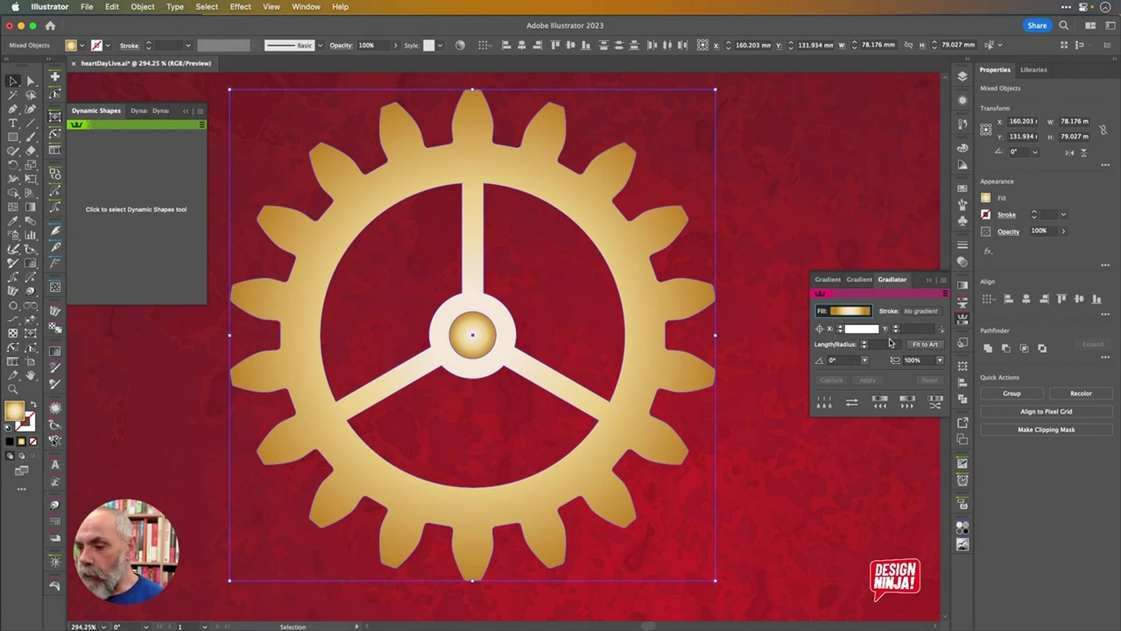
left_click(963, 285)
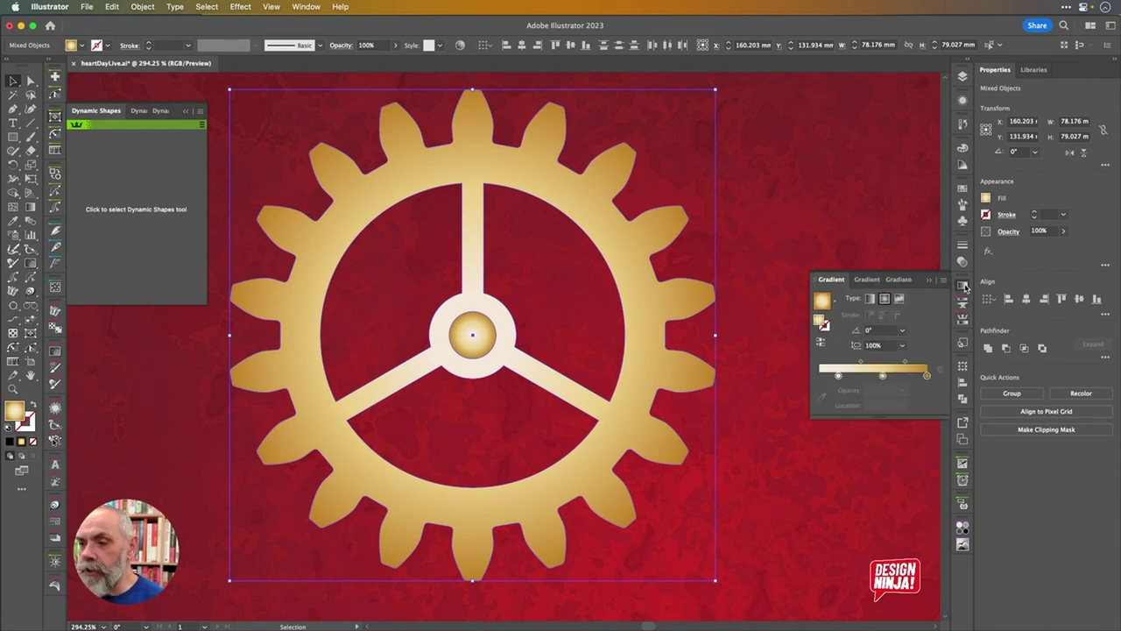
left_click_drag(824, 283, 834, 106)
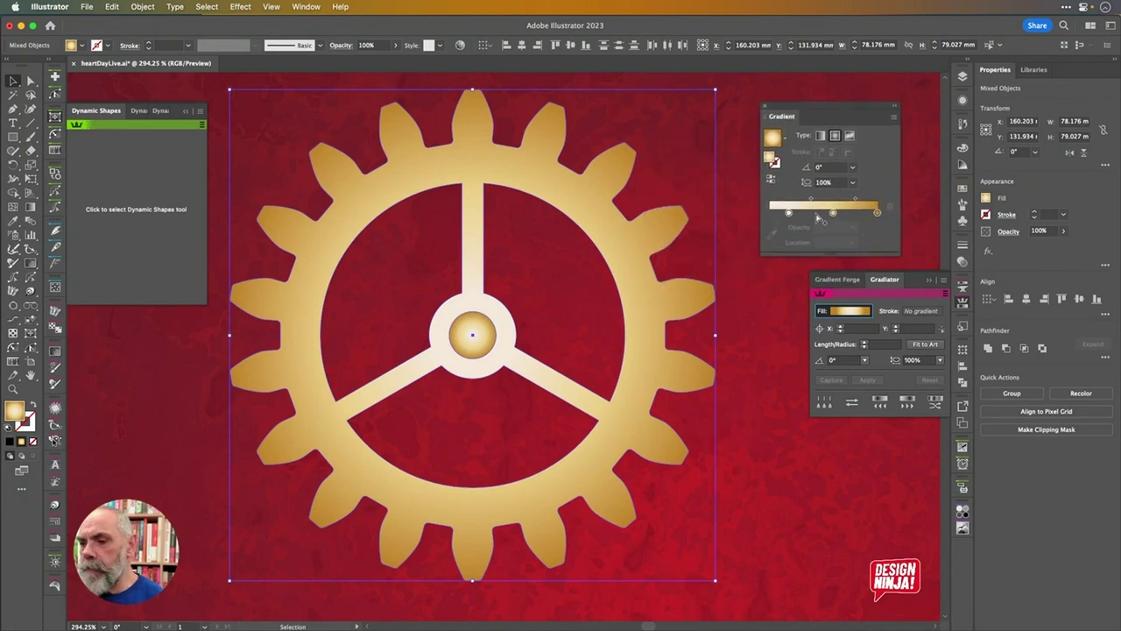
left_click_drag(789, 214, 769, 213)
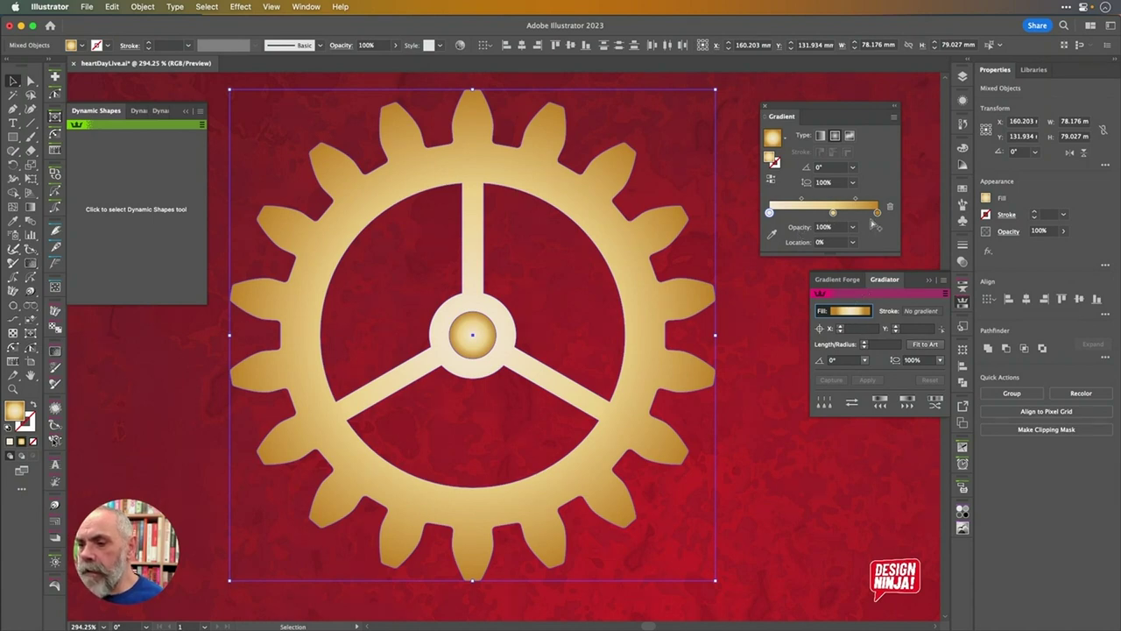
left_click(824, 405)
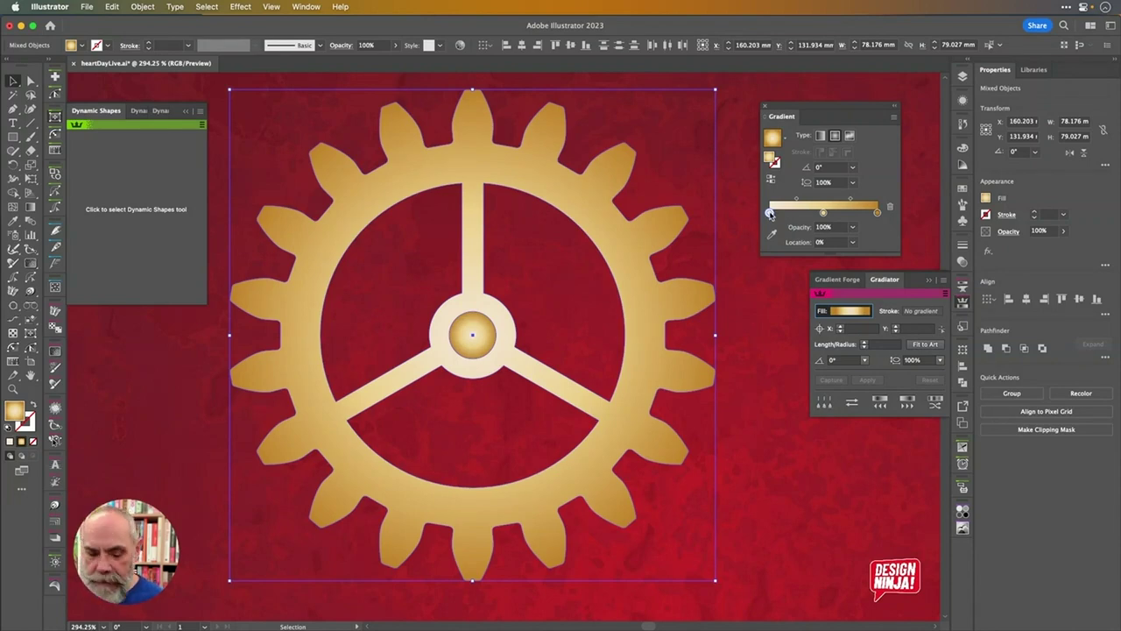
Add two light stops to the gradient near 23% and 75%, and distribute all five stops evenly
left_click(794, 212)
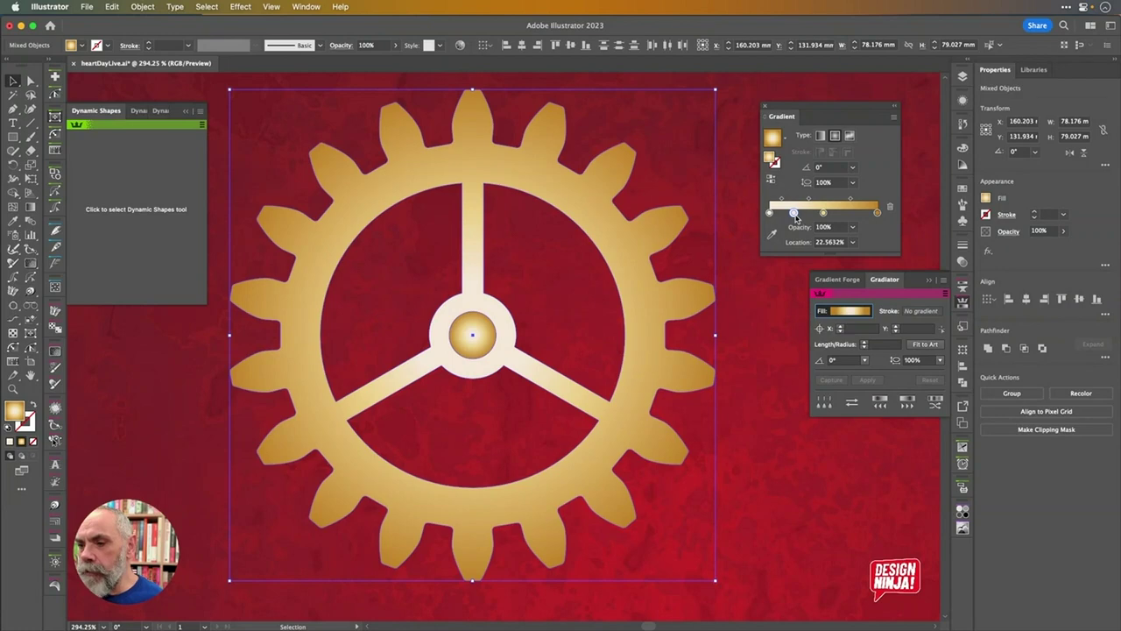
left_click(842, 213)
left_click_drag(843, 215, 850, 215)
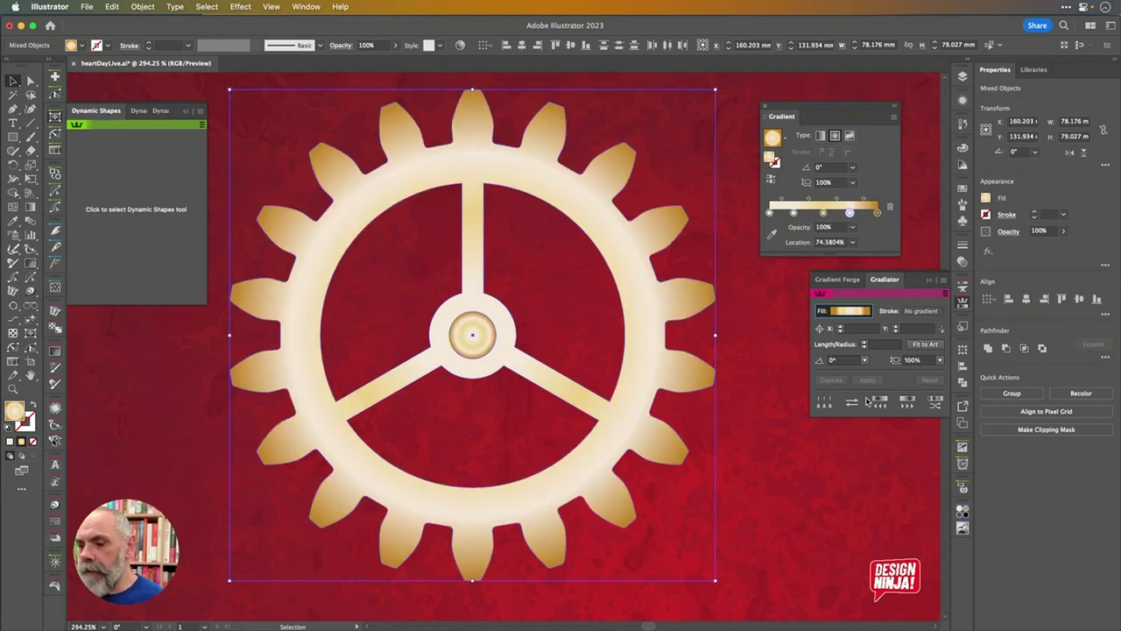
left_click(821, 403)
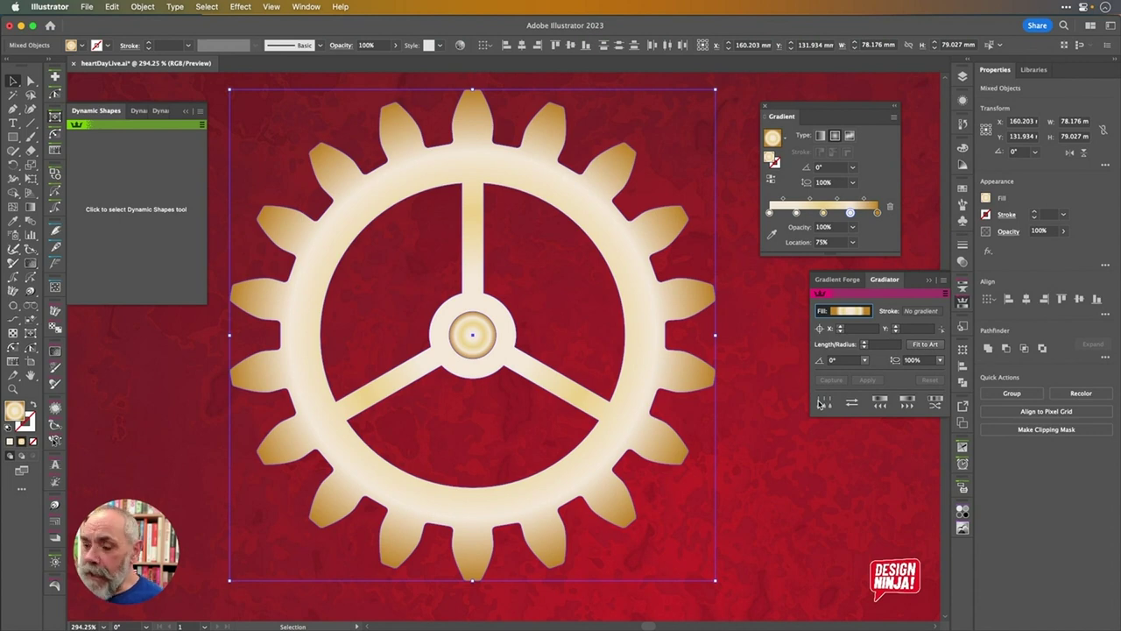
Shift the gradient's colours back by four stops and forward by three stops
left_click(881, 403)
left_click(880, 402)
left_click(880, 402)
left_click(881, 402)
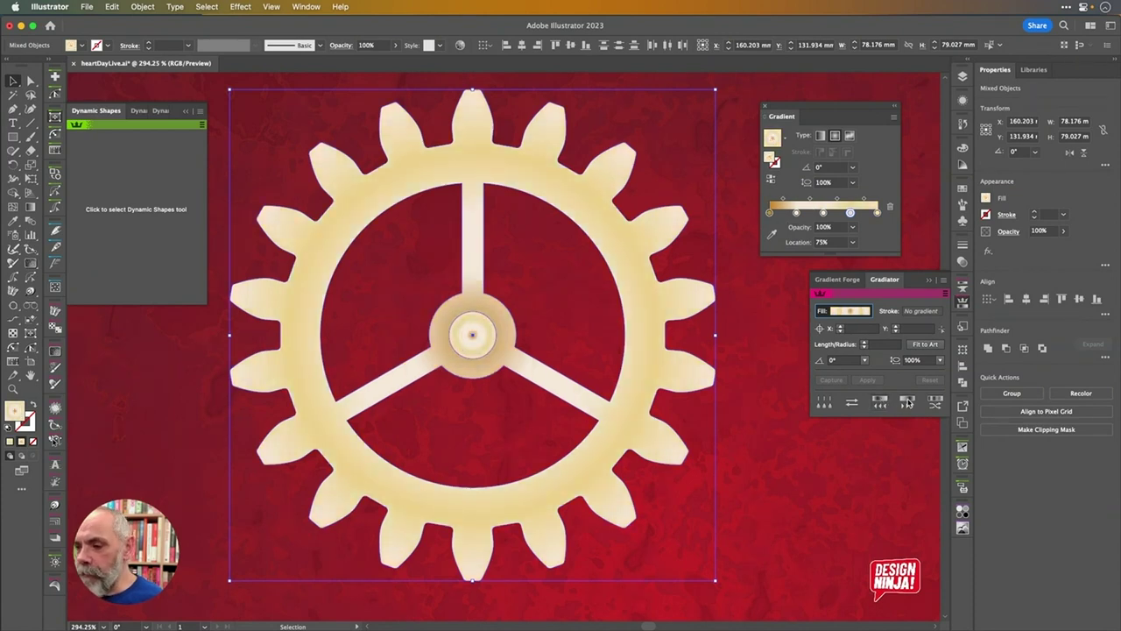
left_click(908, 402)
left_click(907, 402)
left_click(908, 402)
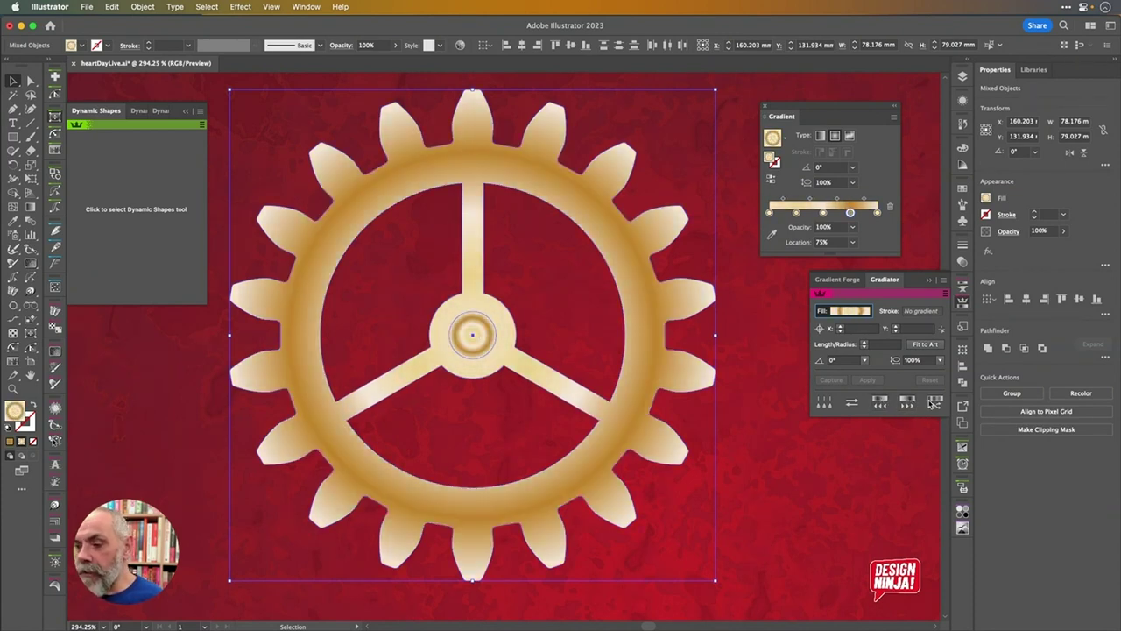
Shuffle the gradient's stop colours at random and reset its radius to fit the art
left_click(935, 402)
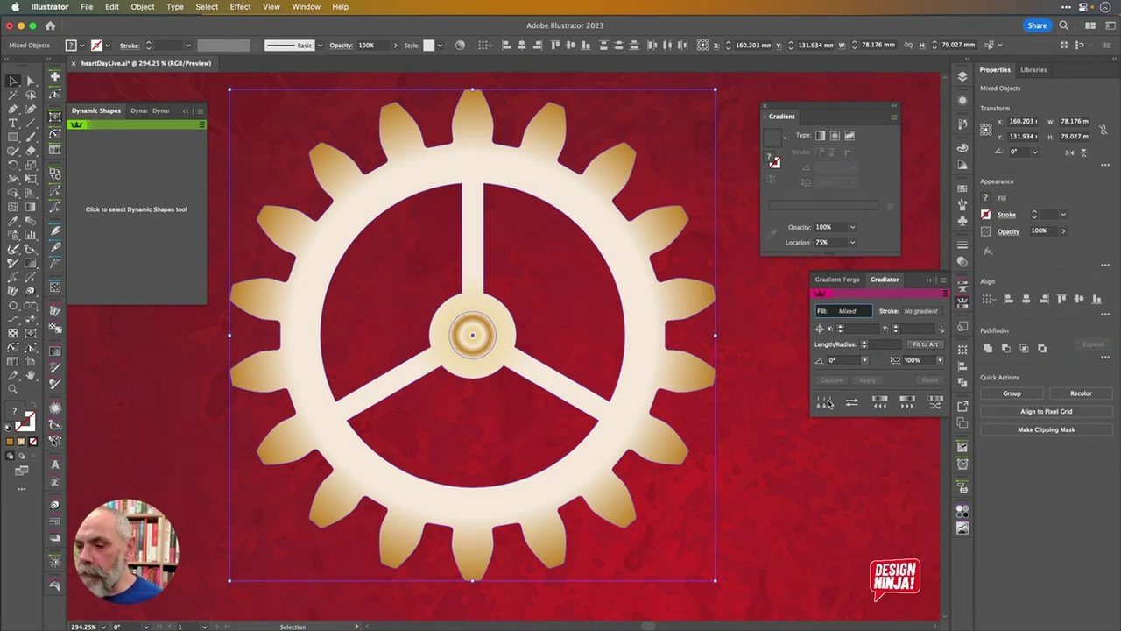
key("a")
key("v")
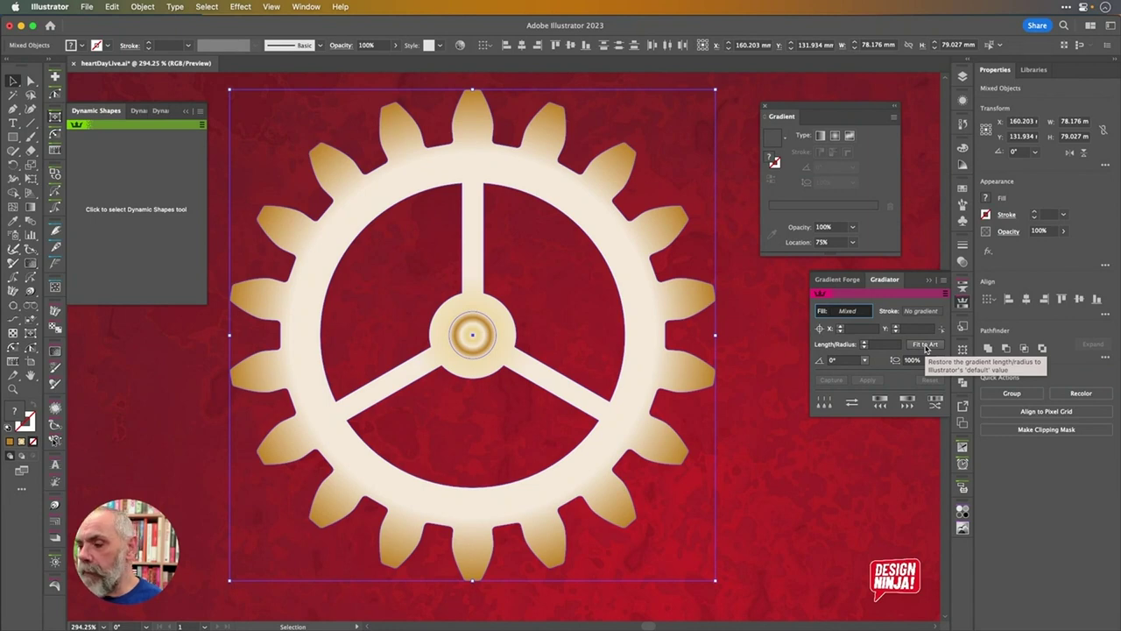
left_click(926, 348)
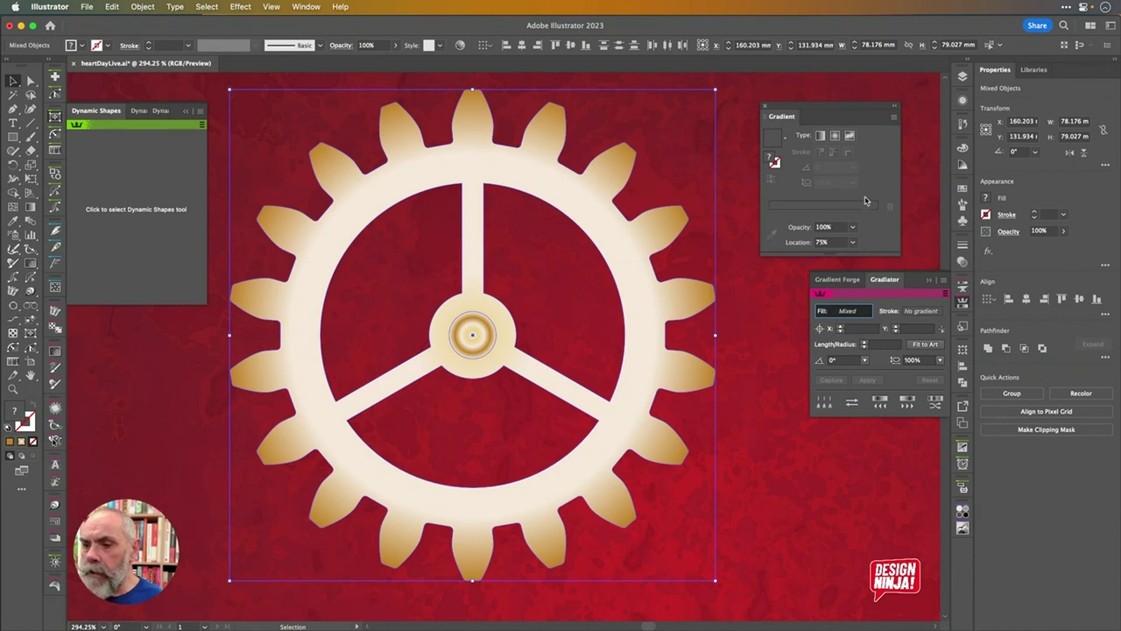
key("a")
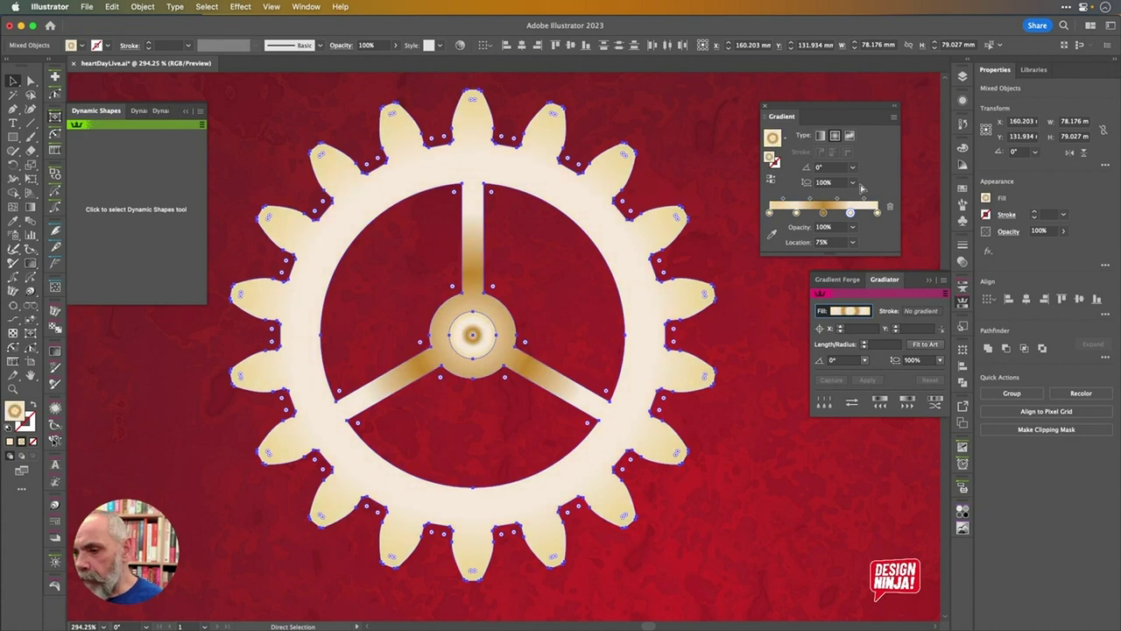
key("v")
Remove the two added stops at 25% and 75% from the gradient with Gradient Forge
left_click(841, 280)
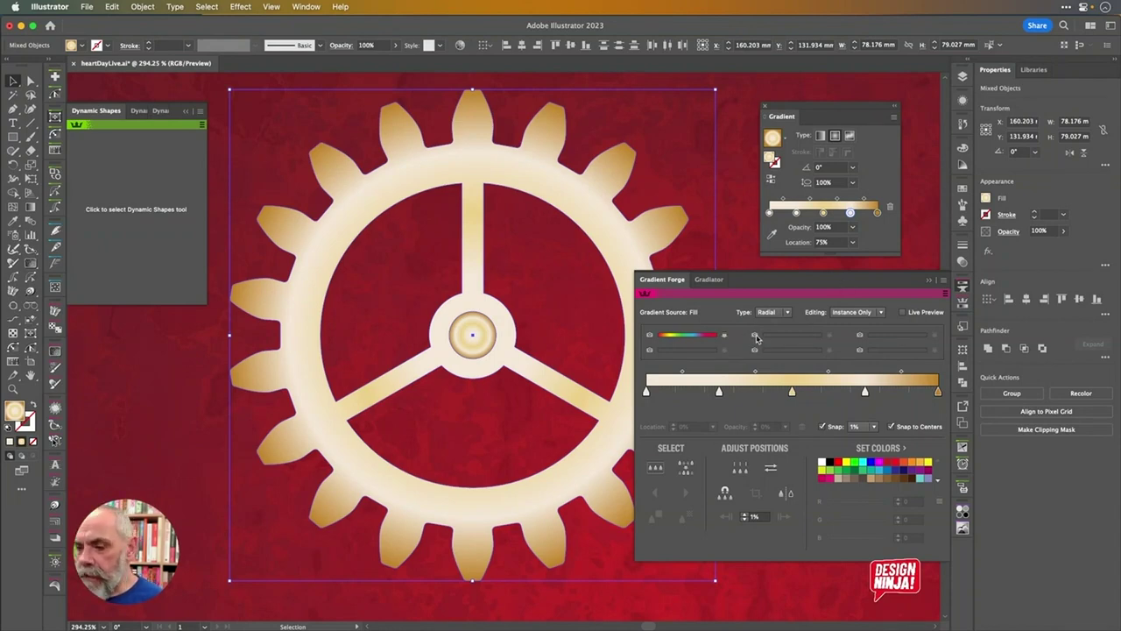
left_click_drag(719, 392, 717, 417)
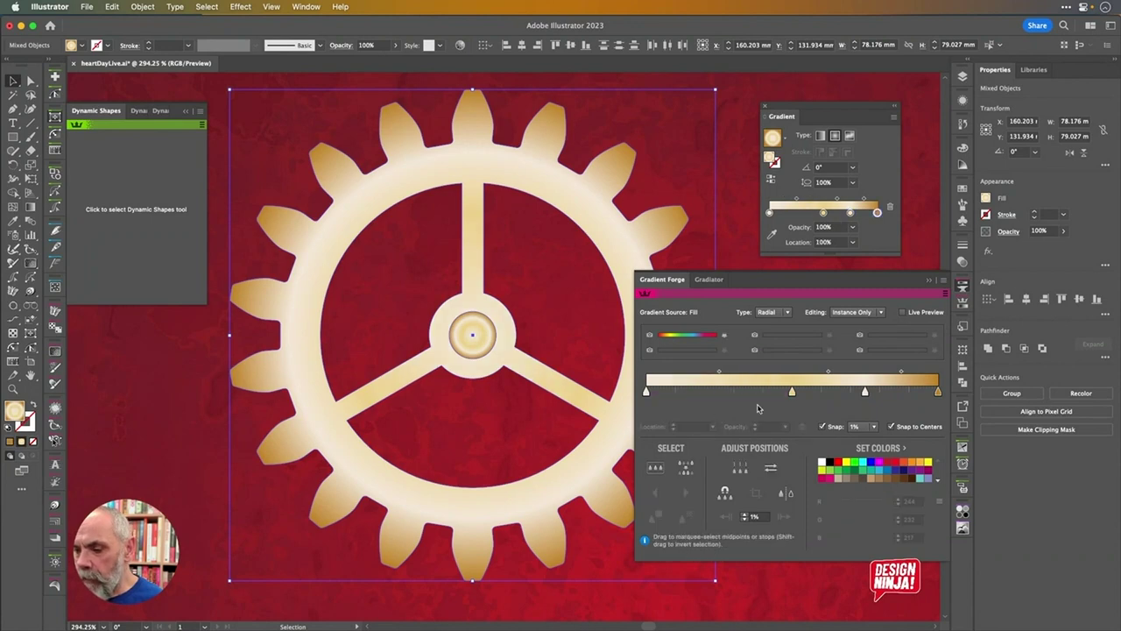
left_click(865, 393)
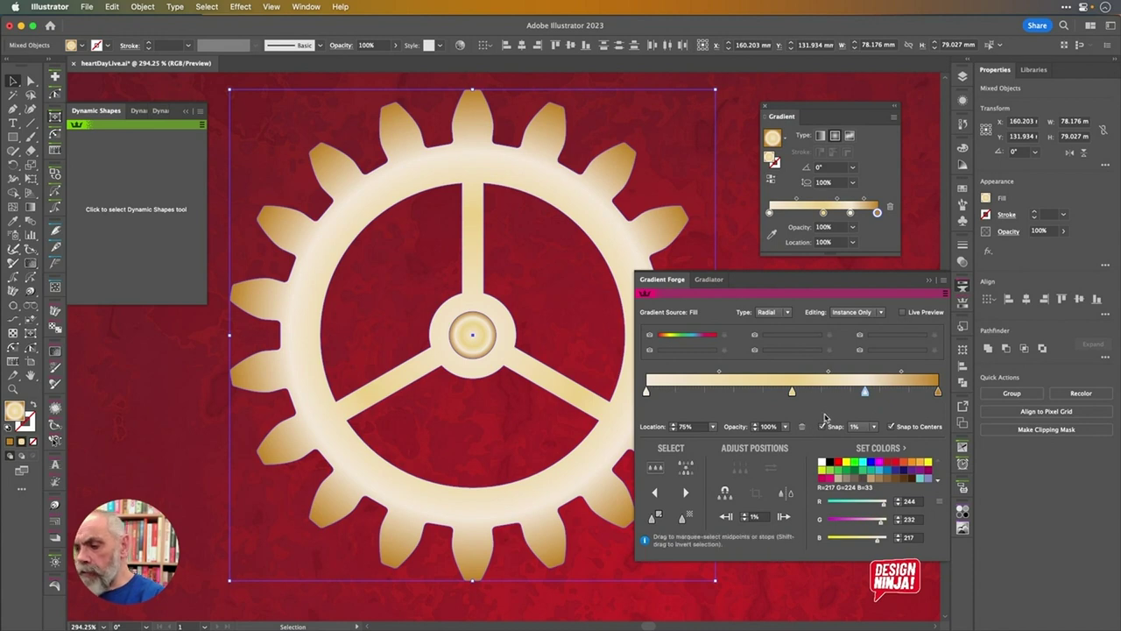
left_click(802, 429)
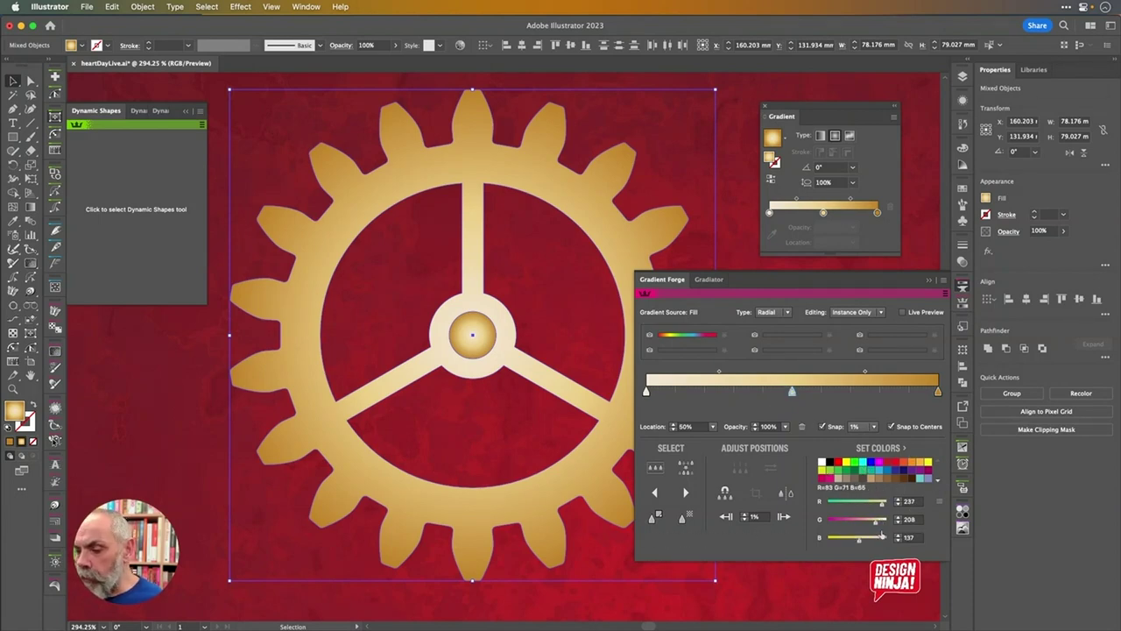
View the colour spaces available for the stop, and store the active brass gradient in an empty Gradient Forge pocket
left_click(937, 502)
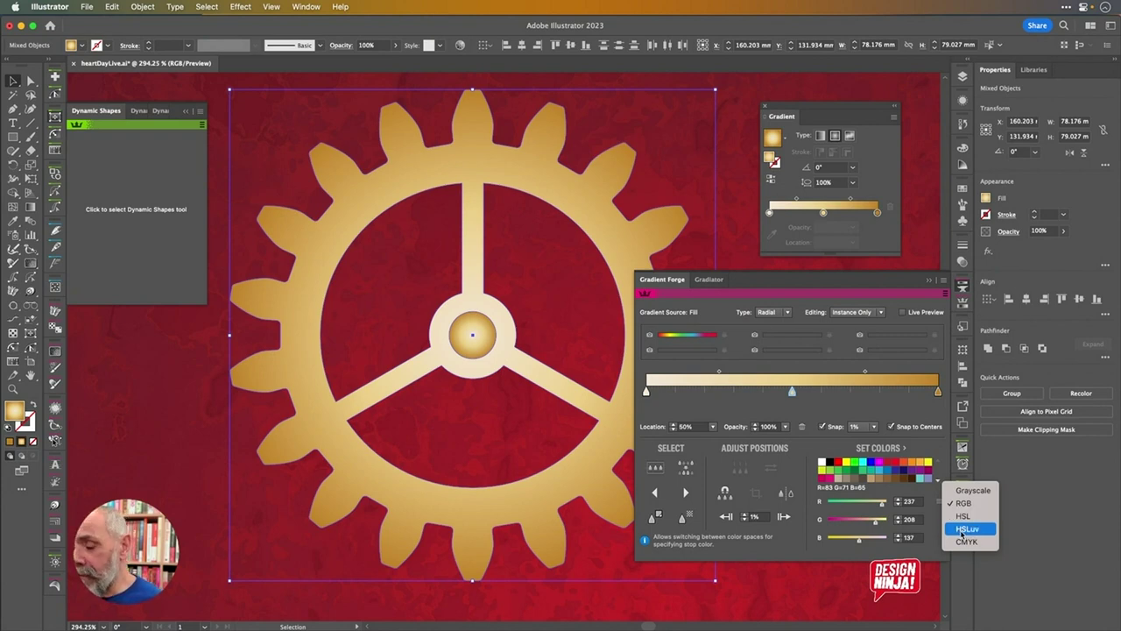
left_click(807, 453)
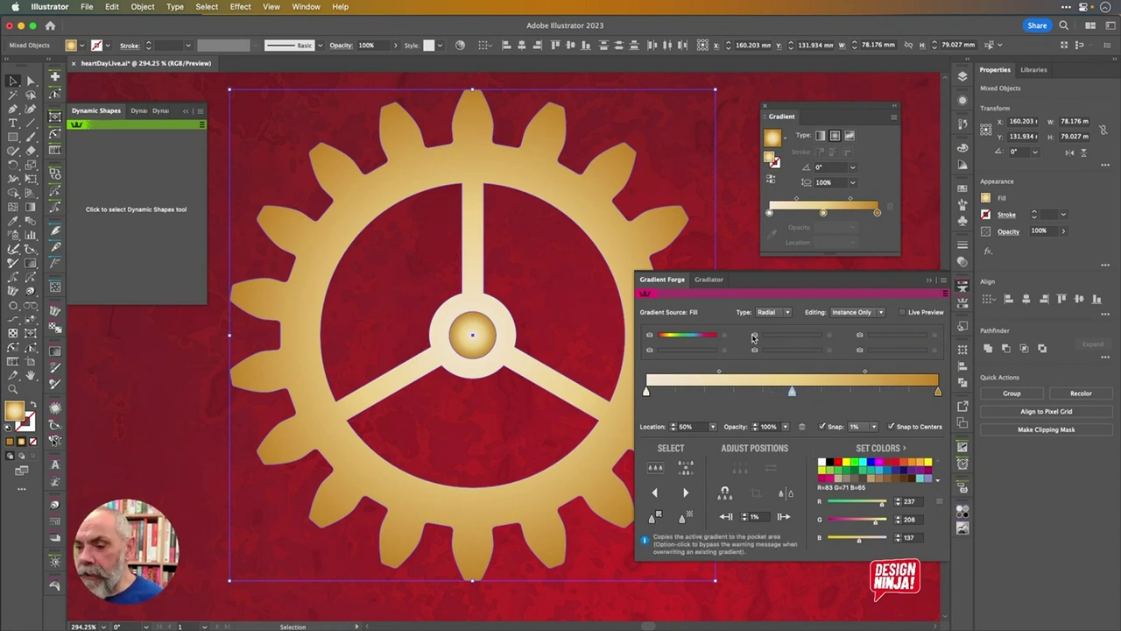
left_click(755, 337)
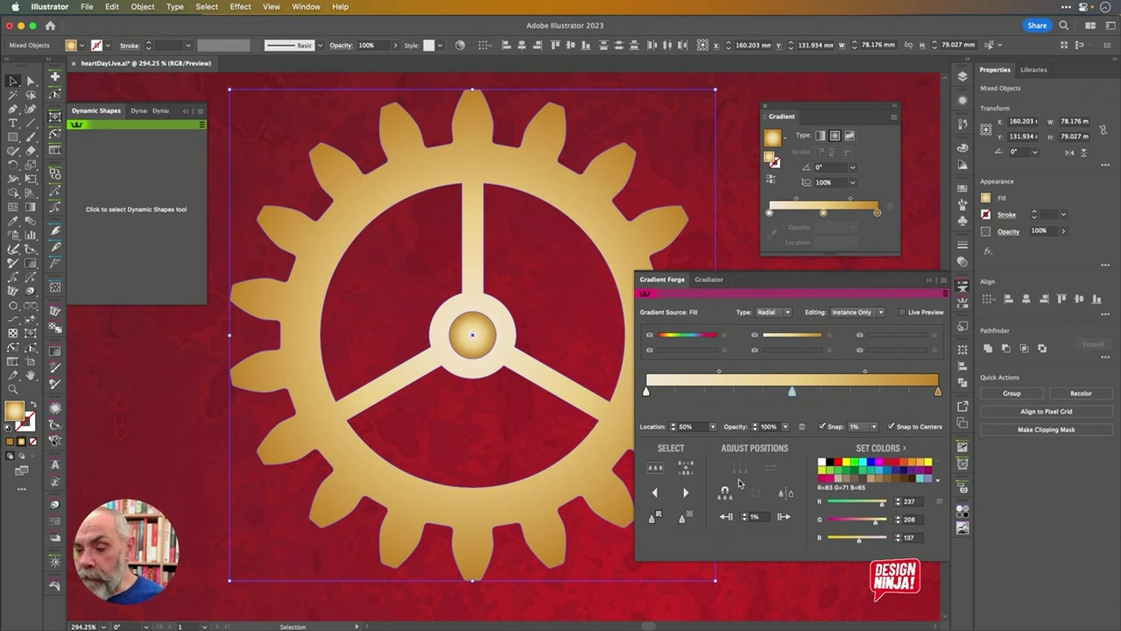
Add gradient stops at 23% and 76%, select the three middle stops, and invert the stop selection
left_click(713, 390)
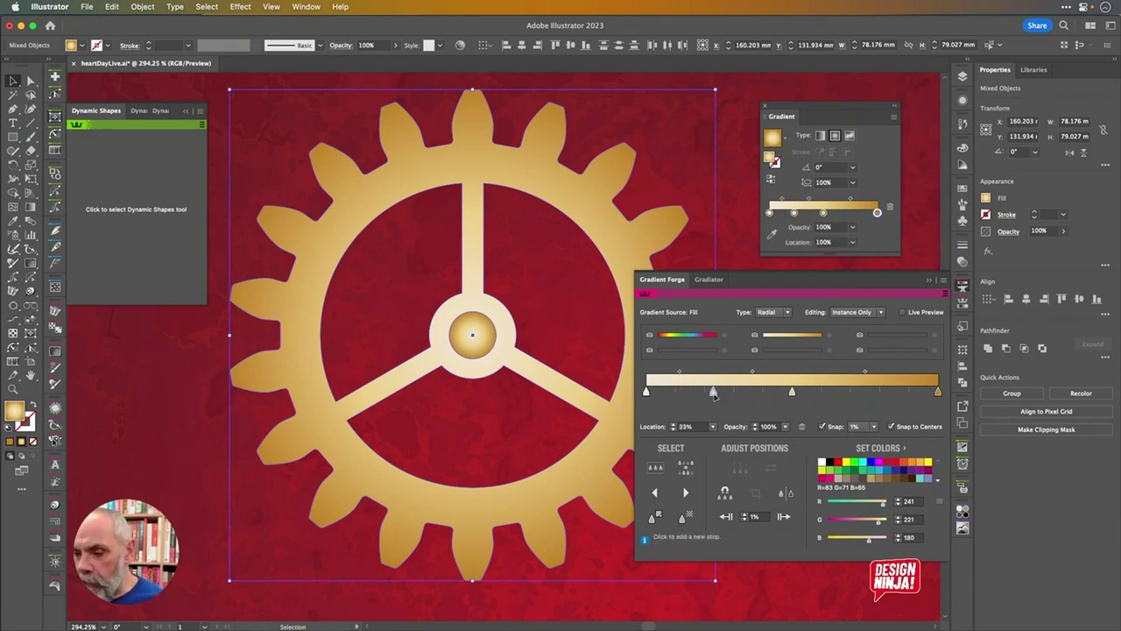
left_click(868, 392)
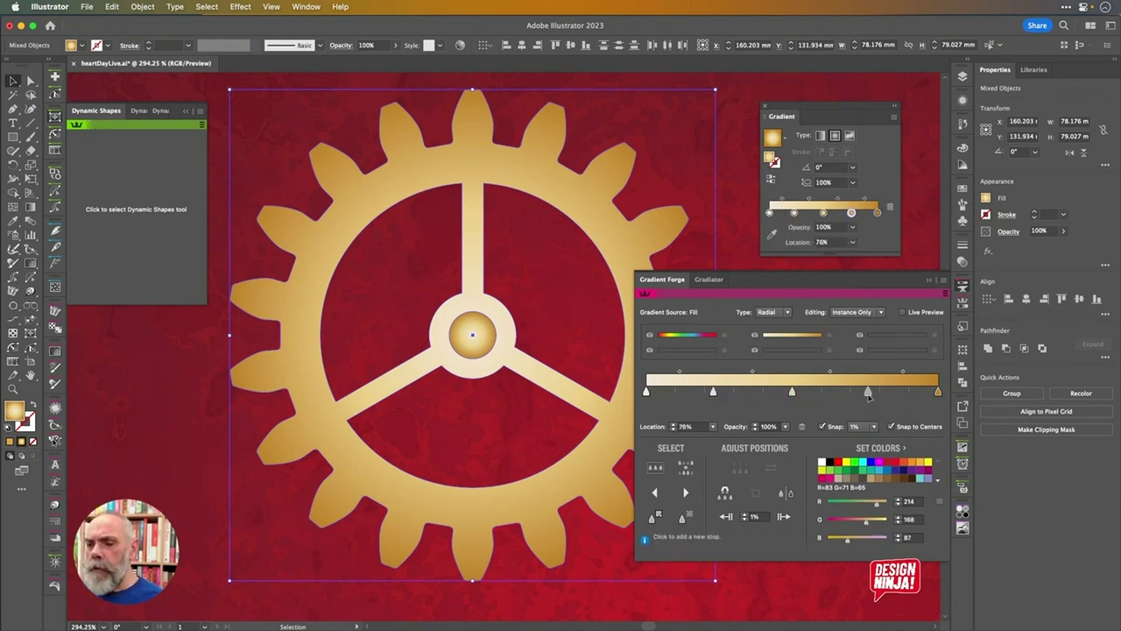
left_click_drag(701, 401, 883, 396)
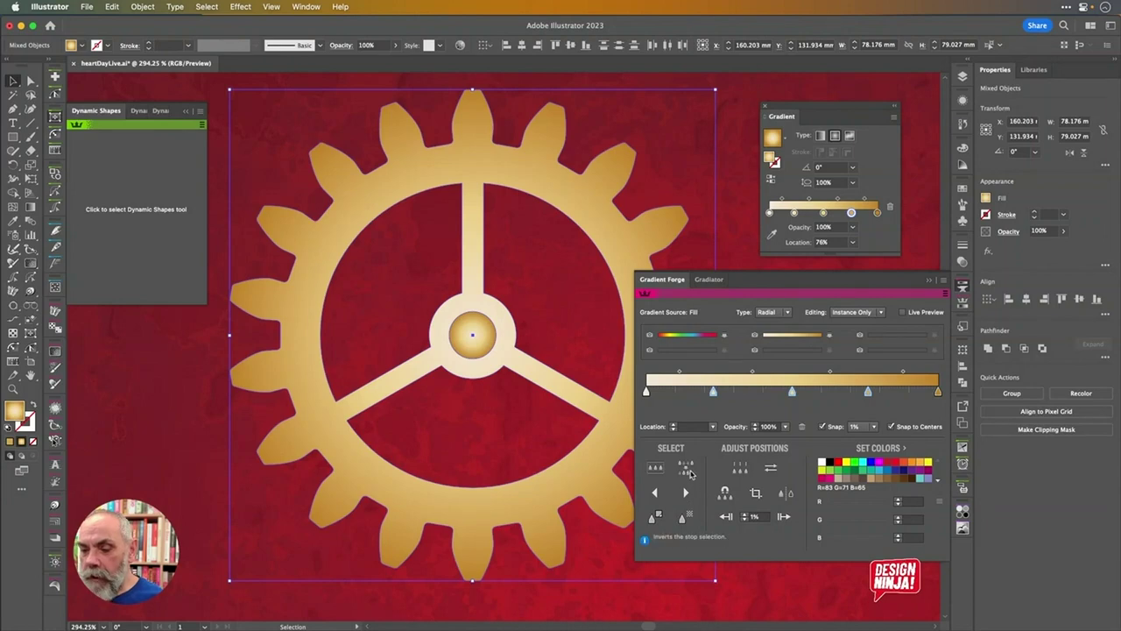
left_click(686, 472)
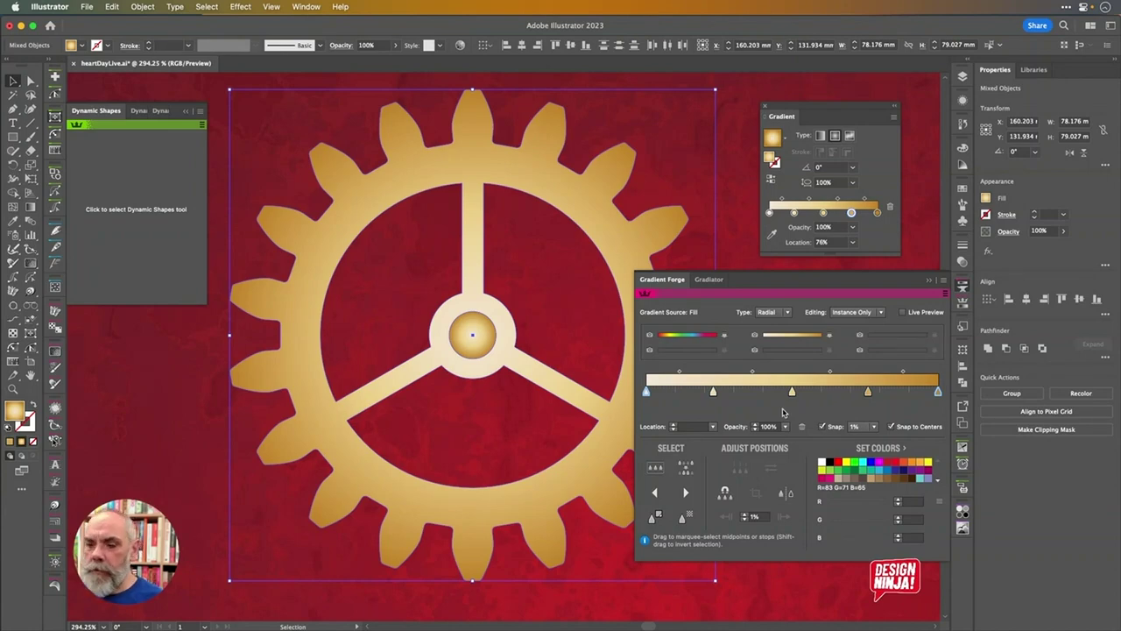
Delete the 23% stop, select the 76% stop, and undo the deletion
left_click(714, 392)
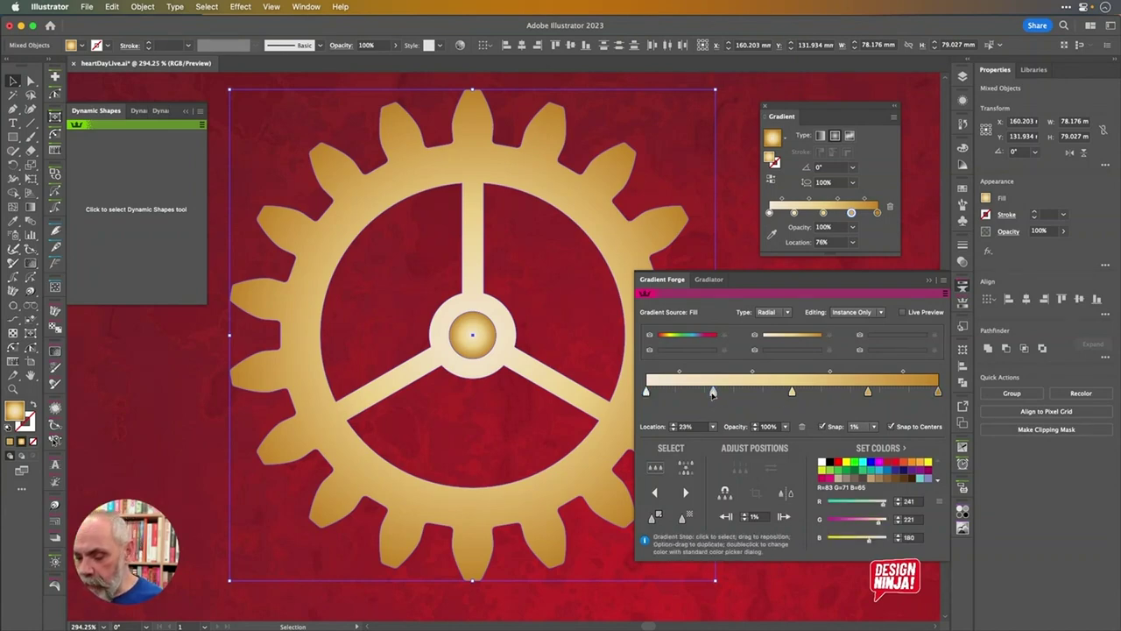
key("Delete")
left_click(868, 393)
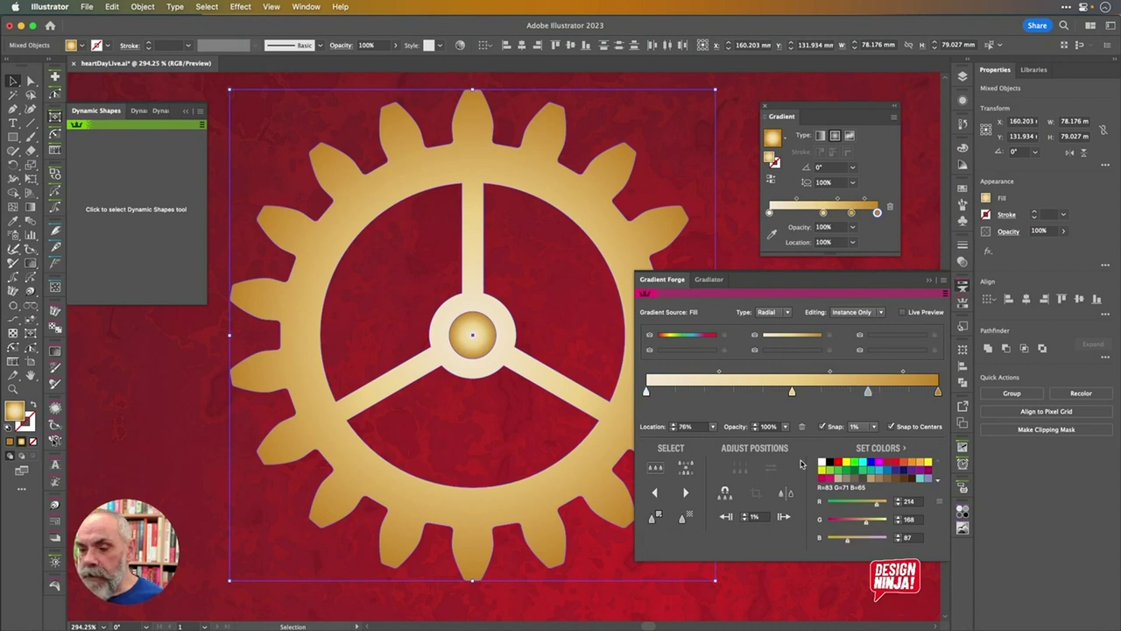
key("super+z")
Select stops with the same colour as the 23% stop, and remove the 23% and 76% stops
left_click(713, 393)
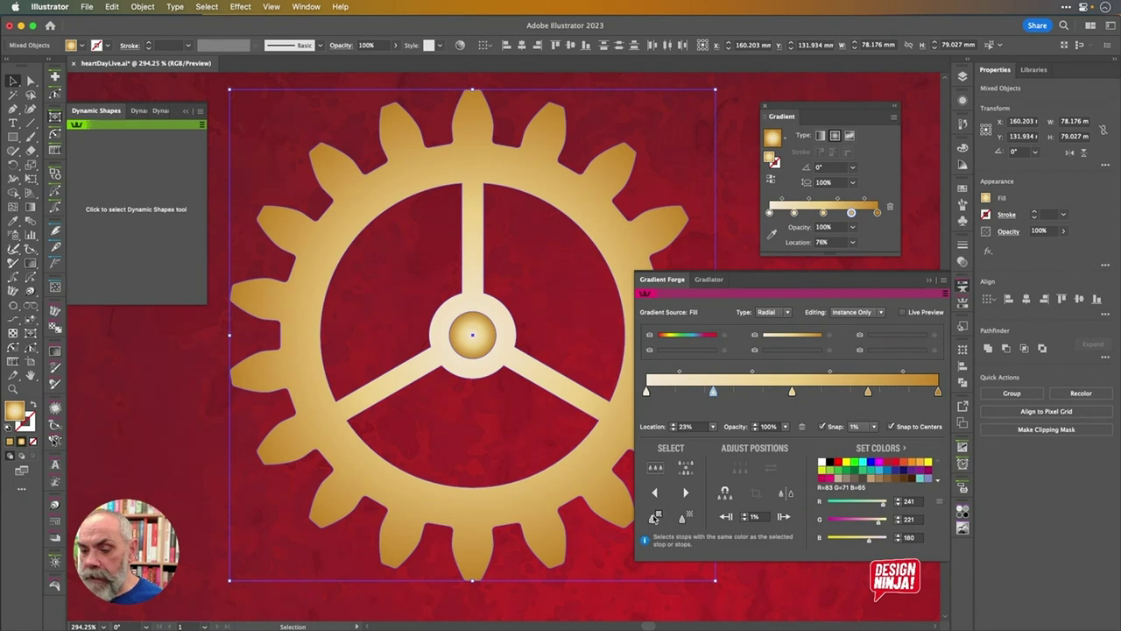
left_click(653, 519)
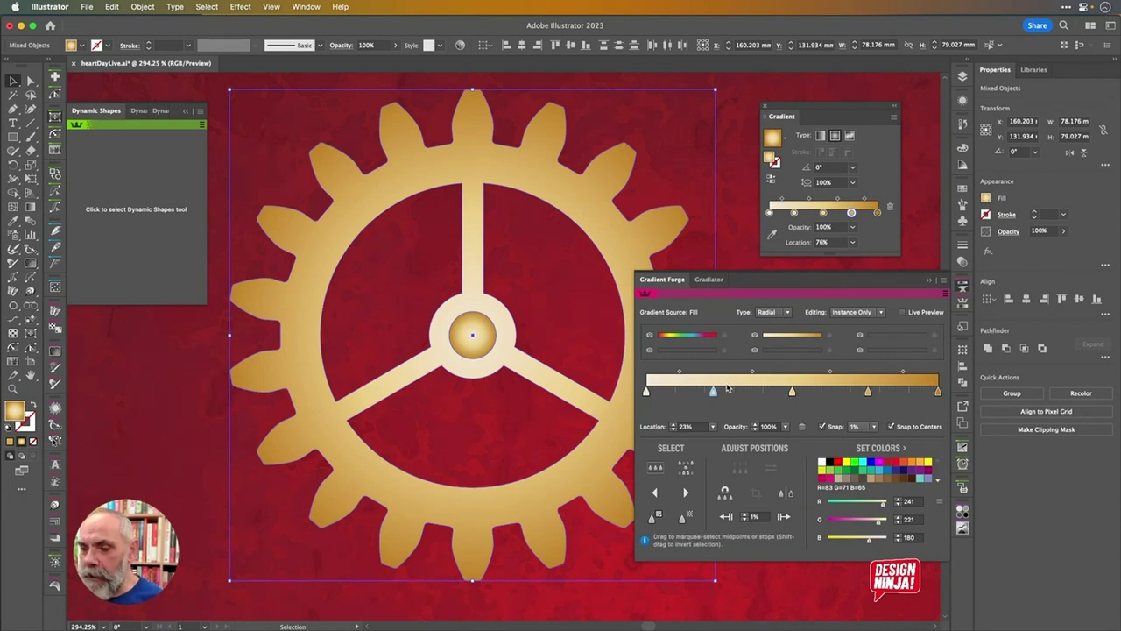
left_click(802, 427)
left_click_drag(869, 392, 872, 418)
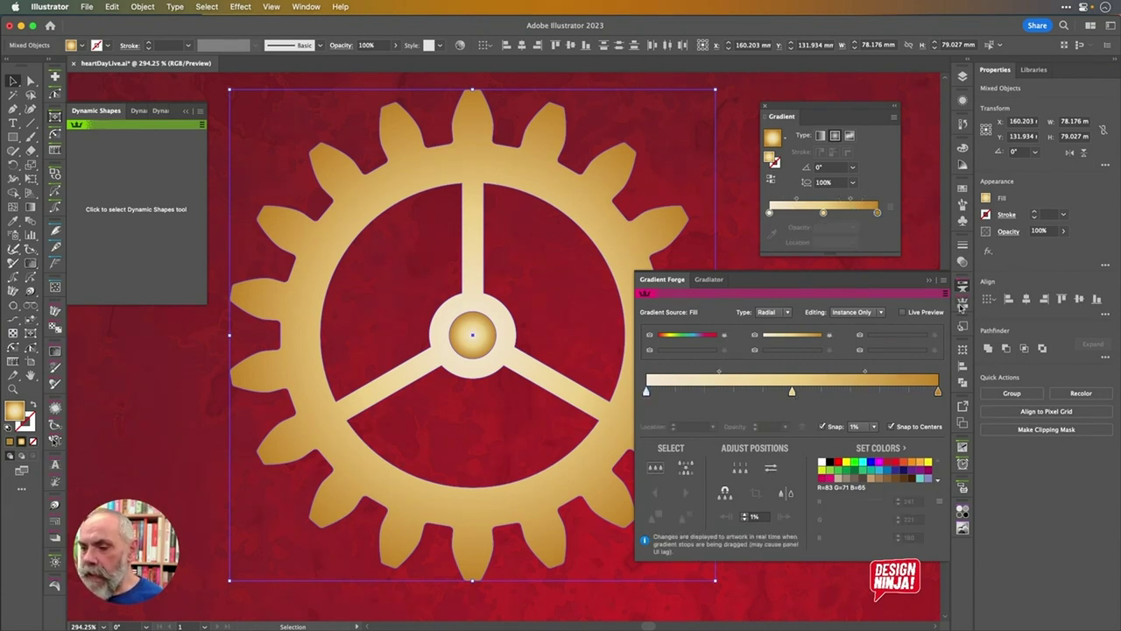
Collapse Gradient Forge and dock the floating Gradient controls back with the other gradient tools
left_click(962, 285)
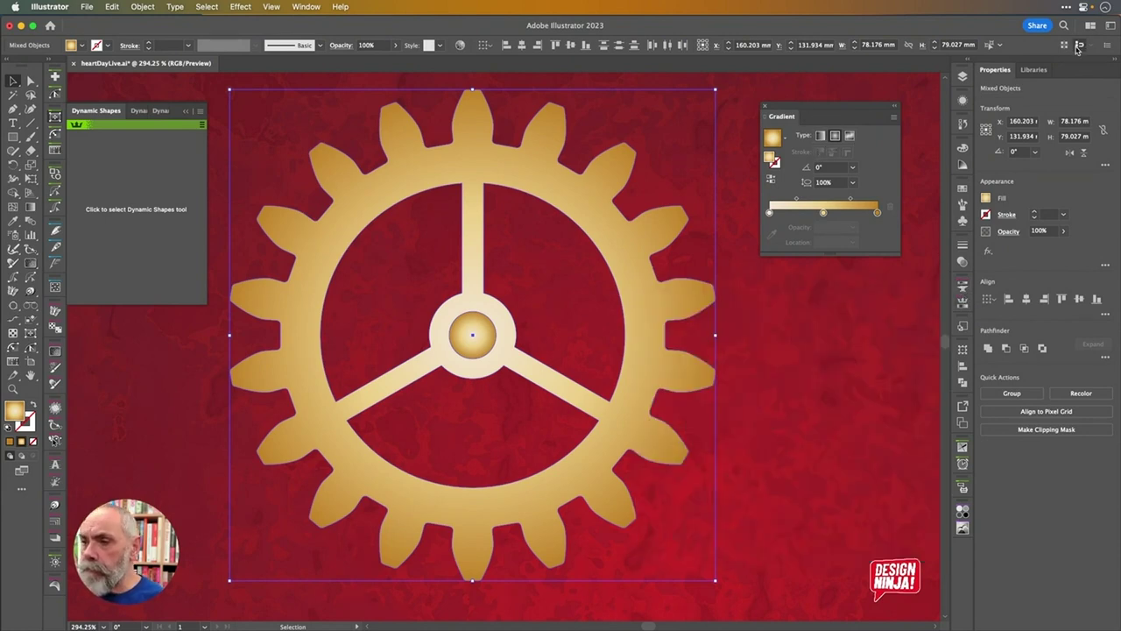
left_click_drag(810, 109, 965, 280)
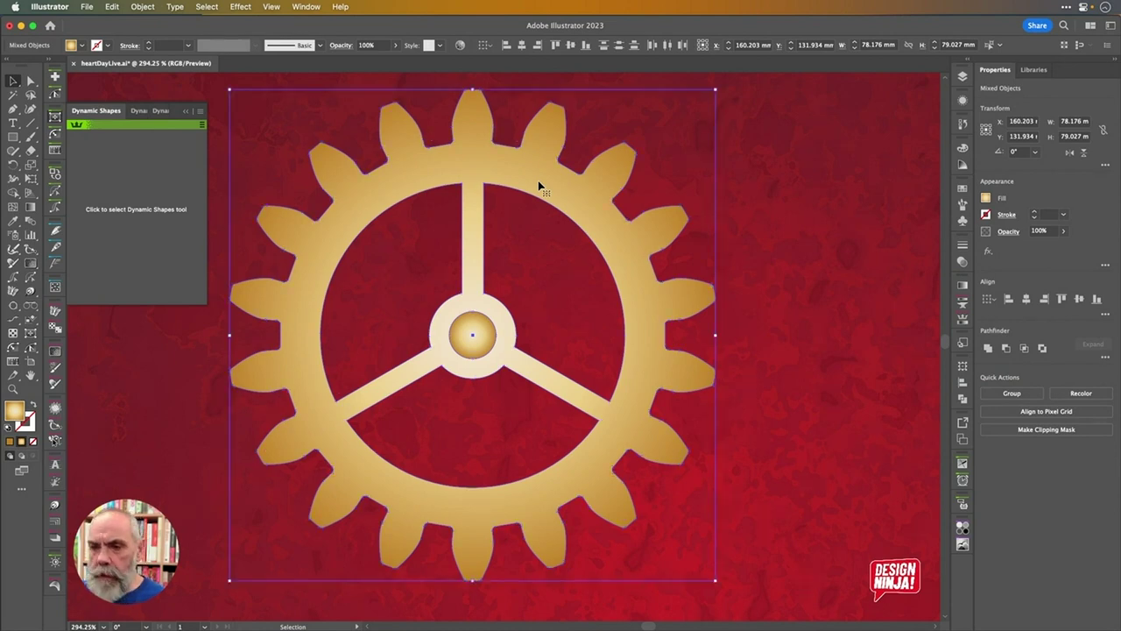
left_click(989, 251)
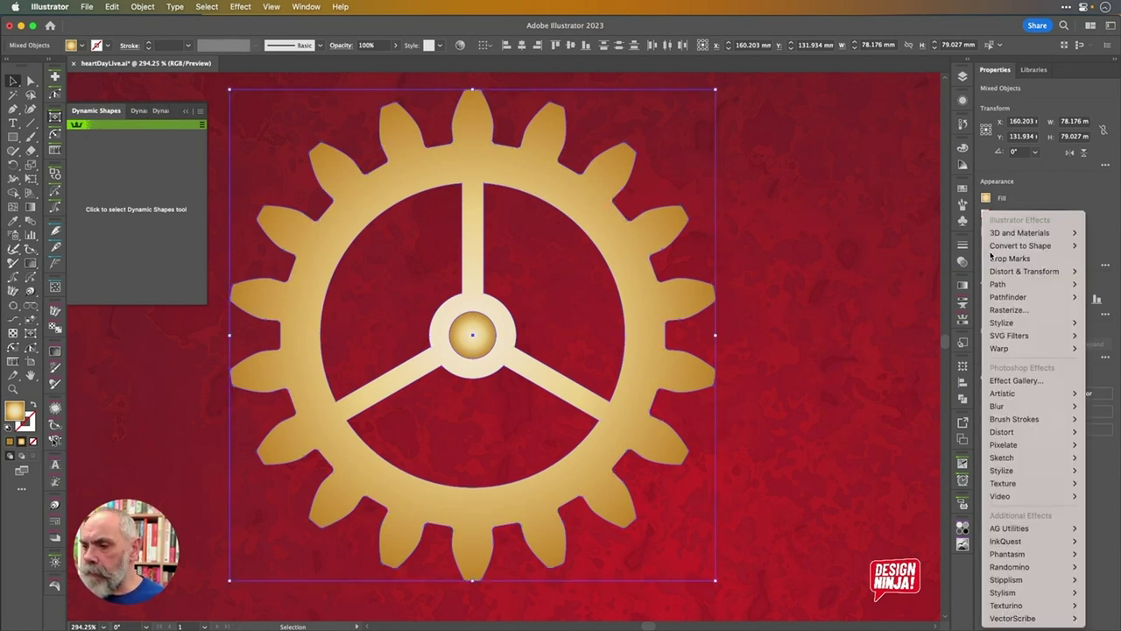
key("Escape")
scroll(663, 304, "down", 3)
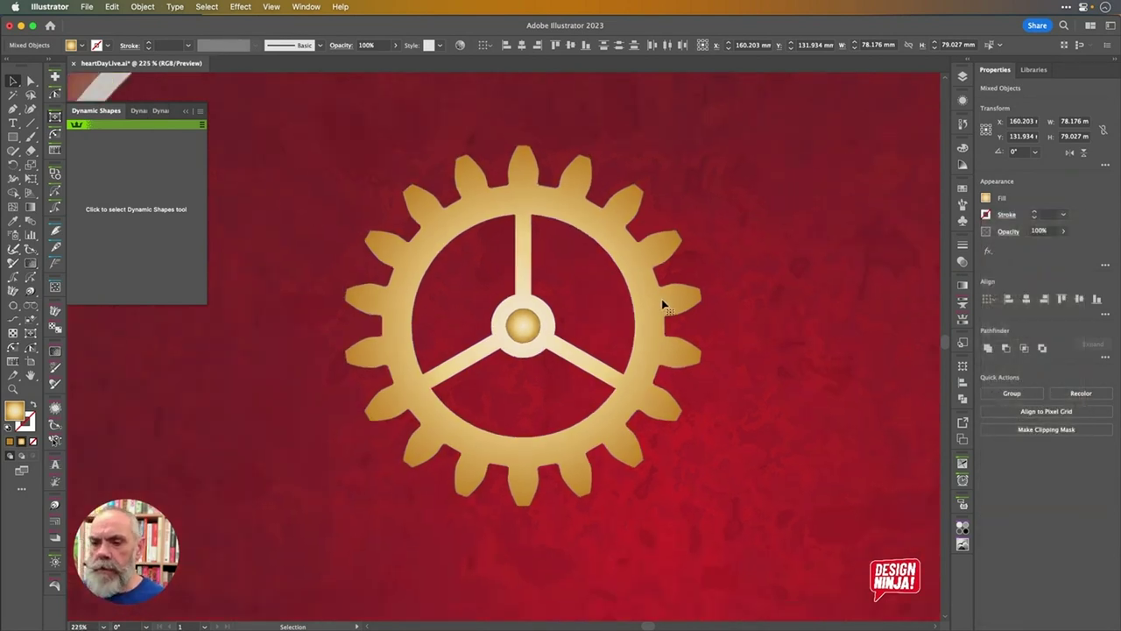
scroll(661, 299, "down", 3)
scroll(661, 299, "right", 2)
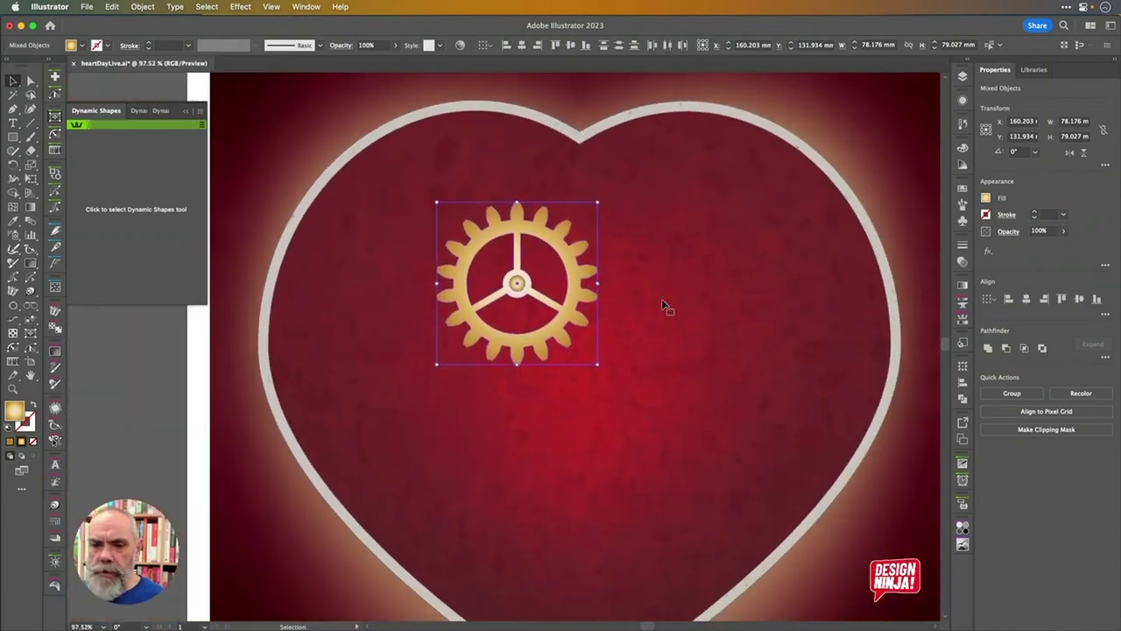
Draw a 14-tooth gear about 69 mm across to the right of the spoked gear with the Dynamic Shapes gear tool
scroll(331, 268, "right", 1)
left_click(164, 216)
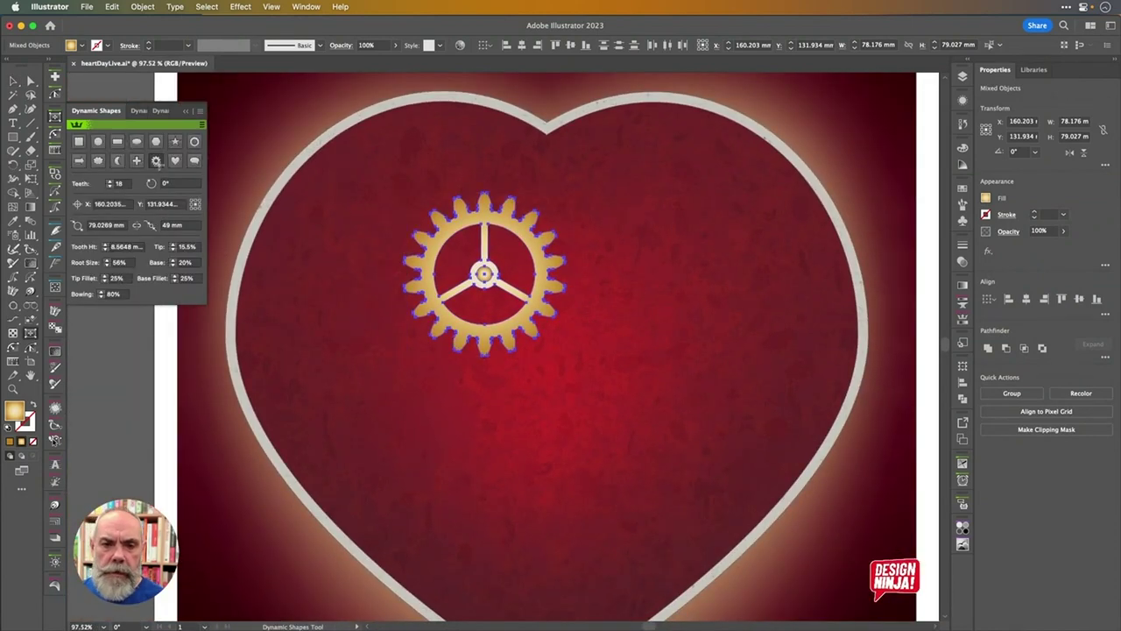
left_click_drag(657, 248, 700, 306)
key("Down")
key("Down")
key("Down")
key("Down")
Reduce the new gear's inner hole size to 19 mm
left_click(178, 227)
type("30")
key("Return")
key("Down")
key("Down")
key("Down")
key("Down")
key("Down")
key("Down")
key("Down")
key("Down")
key("Down")
key("Down")
key("Down")
key("Down")
key("Down")
key("Down")
key("Down")
key("Down")
key("Down")
key("Down")
key("Down")
key("Down")
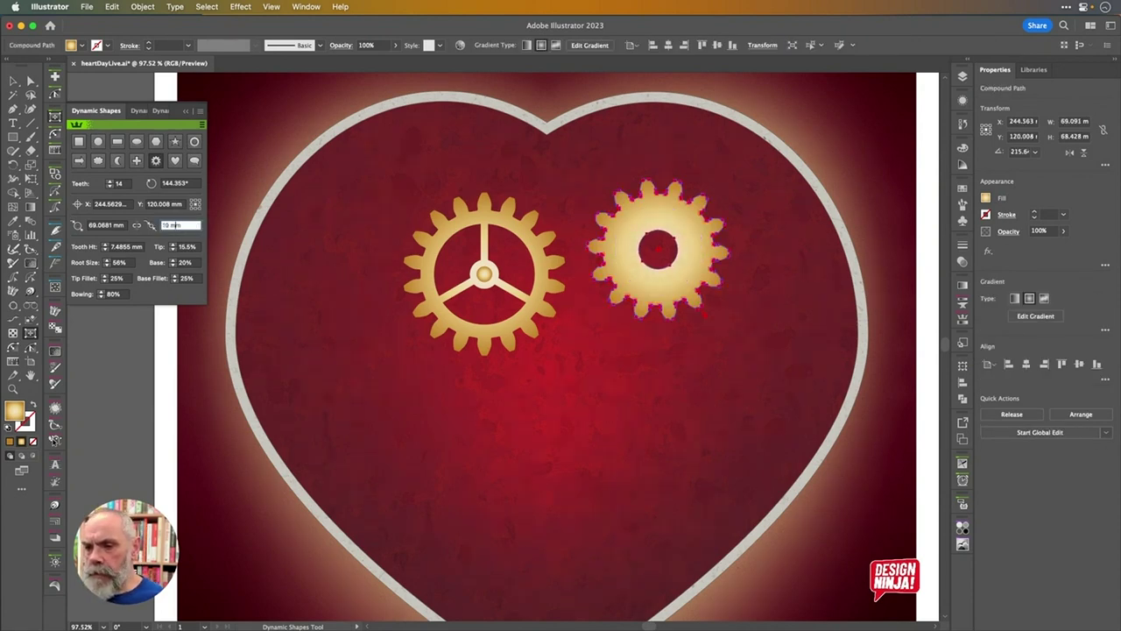
Draw a 20-tooth ring gear about 85 mm across, with an inner hole of about 55 mm, below the spoked gear
left_click_drag(549, 383, 622, 423)
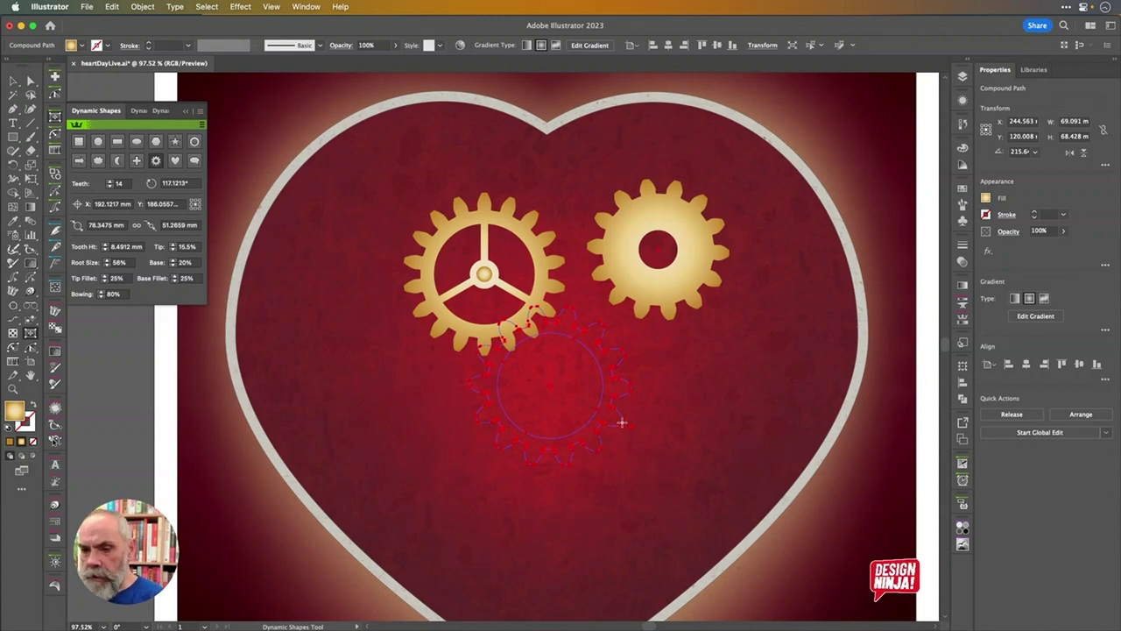
key("Up")
key("Up")
key("Up")
key("Up")
left_click_drag(621, 423, 626, 412)
key("Up")
key("Up")
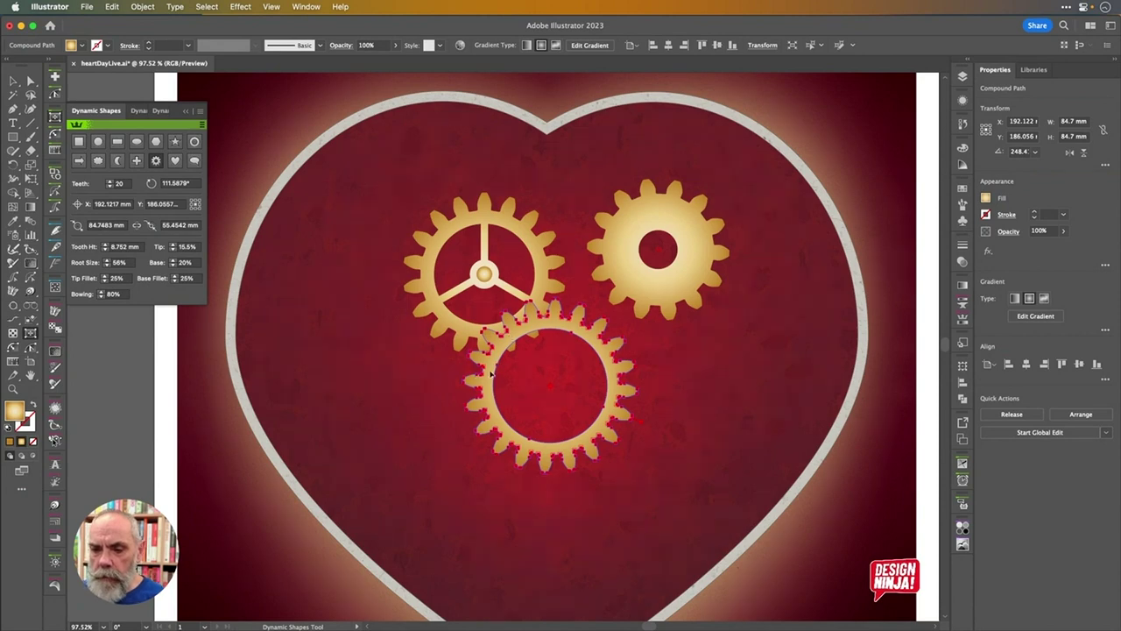
Draw two 23-tooth gears: one about 76 mm across at the heart's left, and one about 80 mm across with a 57 mm hole at its lower right
left_click_drag(305, 334, 364, 370)
mouse_move(381, 377)
left_mouse_down()
mouse_move(400, 393)
mouse_move(341, 368)
mouse_move(365, 384)
left_mouse_up()
key("Up")
key("Up")
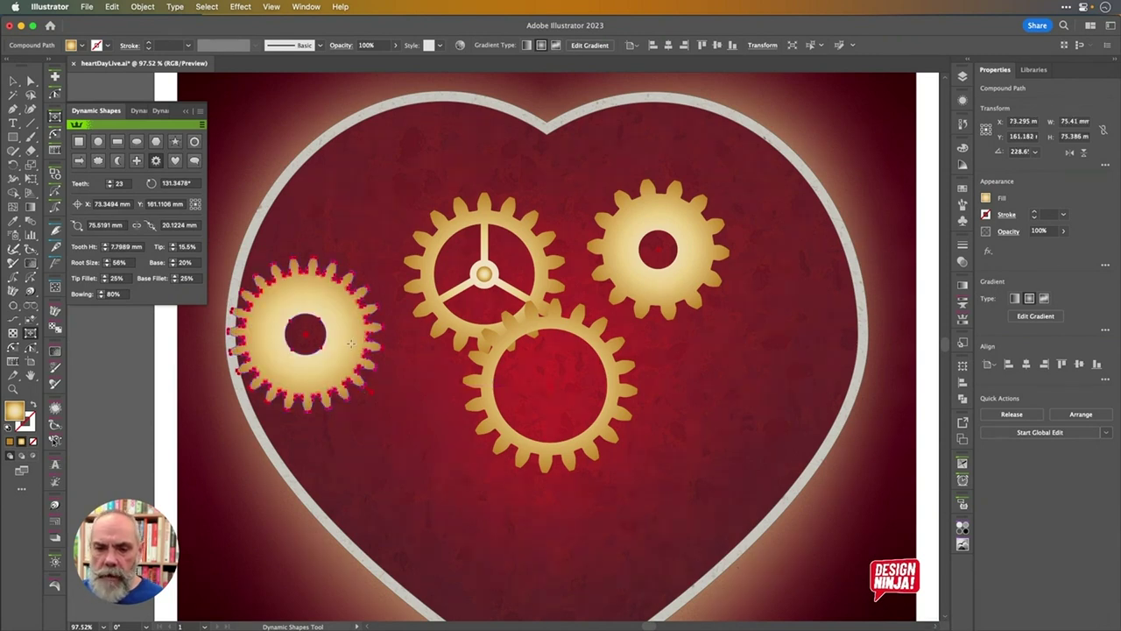
left_click_drag(745, 420, 814, 466)
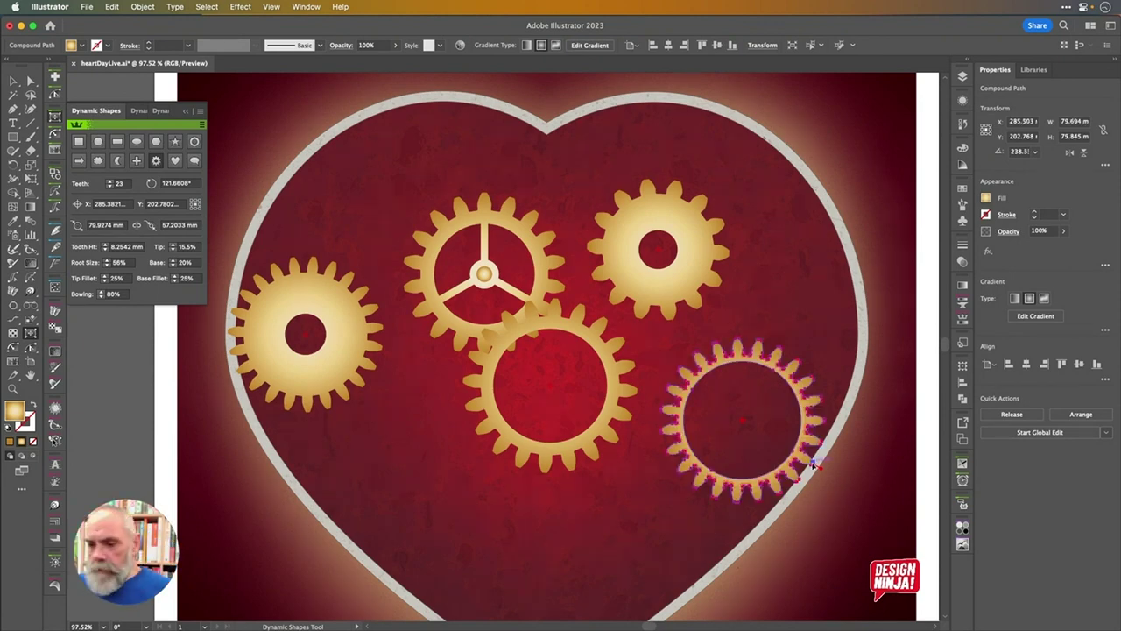
Move the 20-tooth ring gear down clear of the spoked gear, and shift the 14-tooth gear slightly down
key("v")
left_click_drag(570, 326, 571, 378)
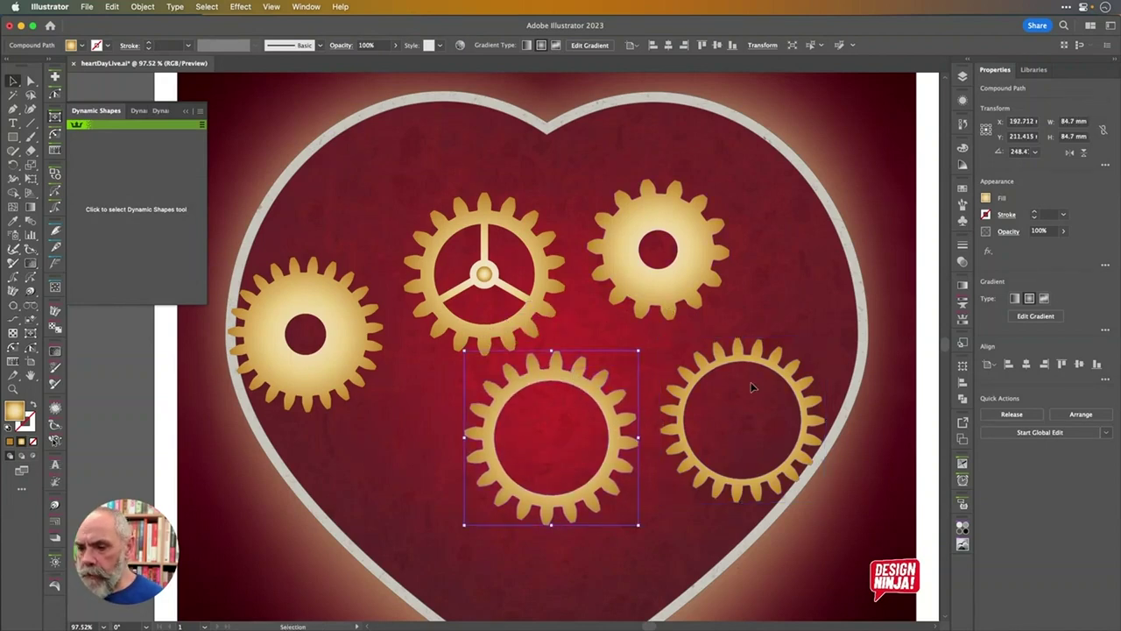
scroll(746, 421, "up", 5)
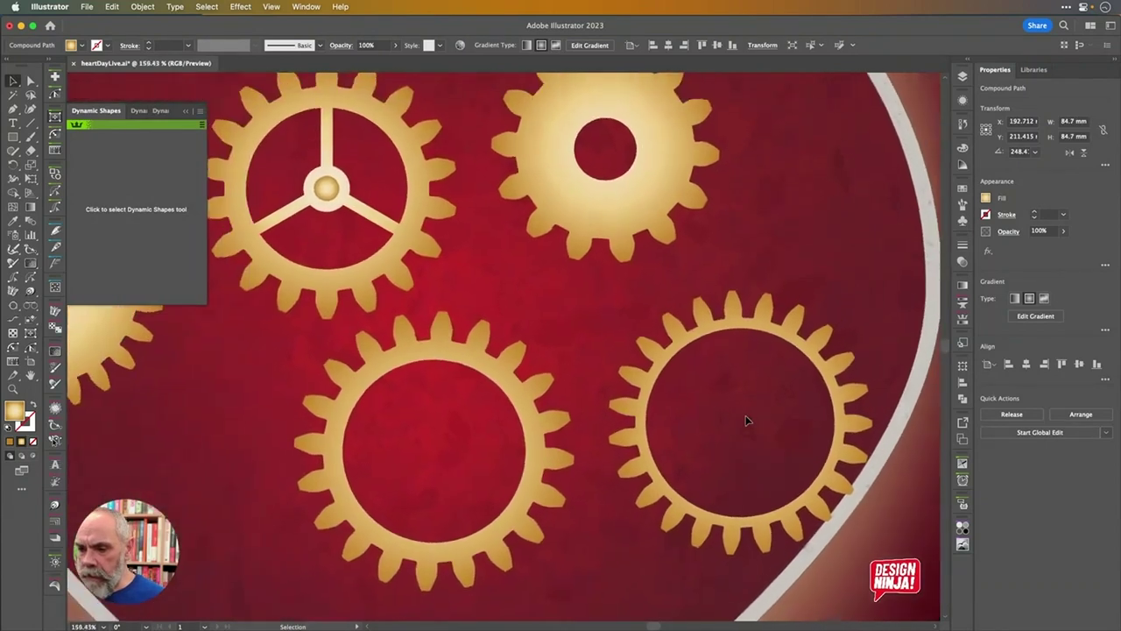
left_click_drag(627, 236, 623, 250)
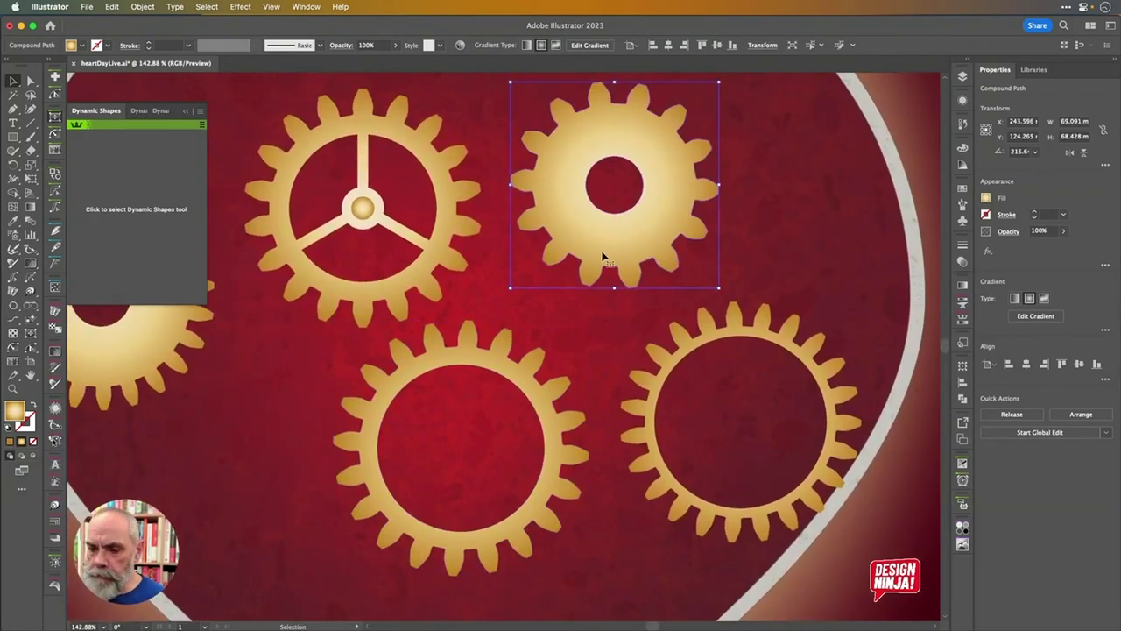
Draw a hub circle about 22.4 mm across at the 20-tooth ring gear's centre and add a copy scaled to 50%
left_click(501, 368)
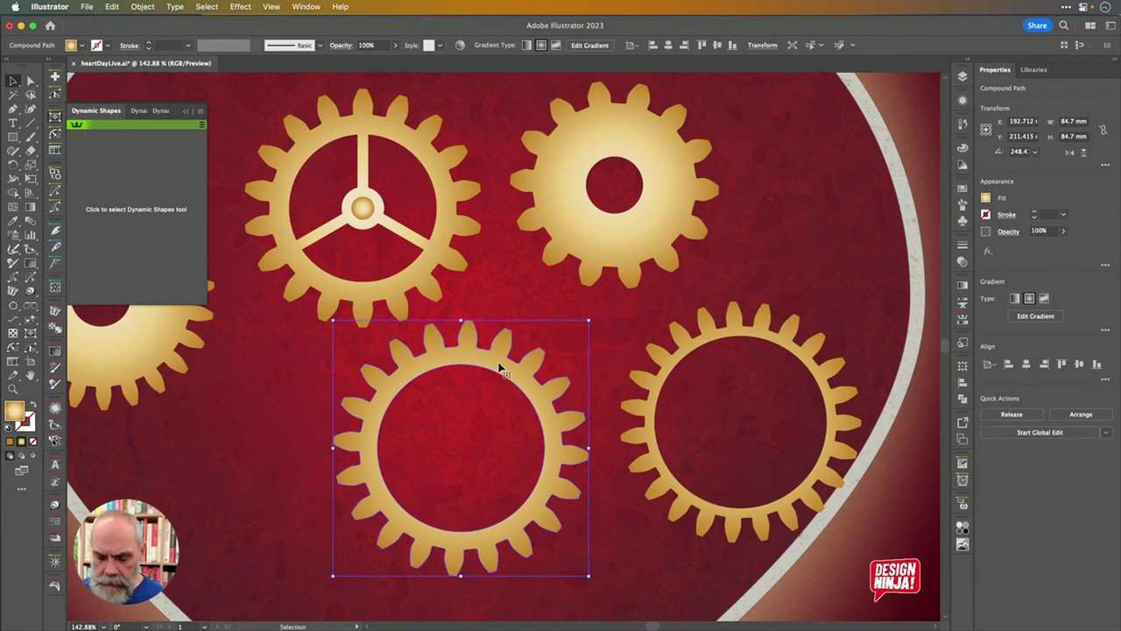
key("l")
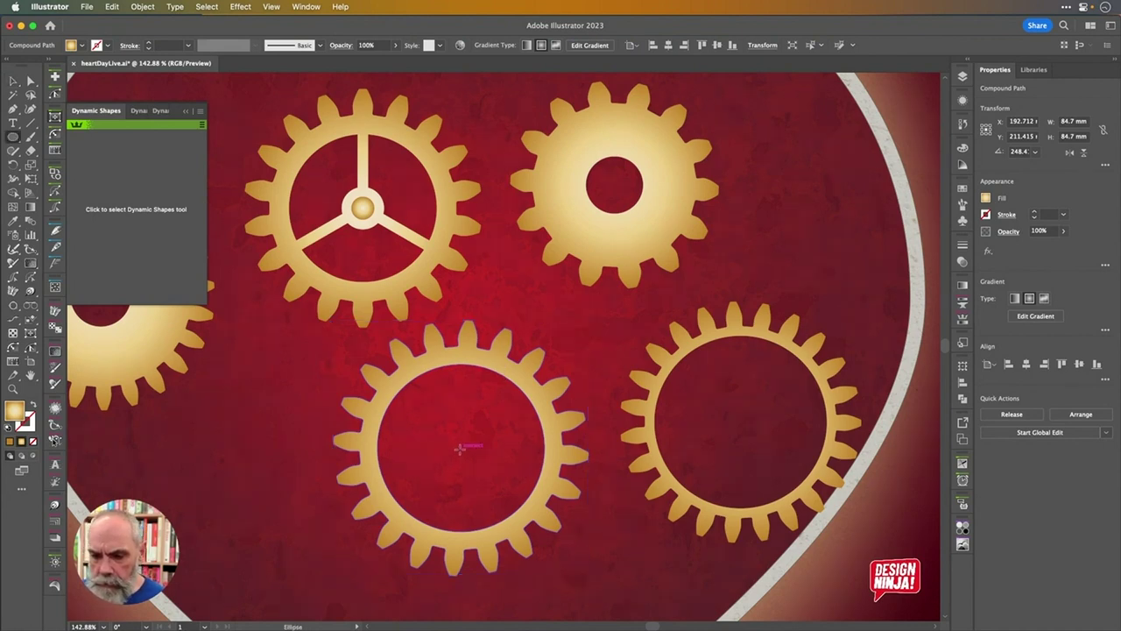
left_click_drag(459, 448, 496, 481)
key("s")
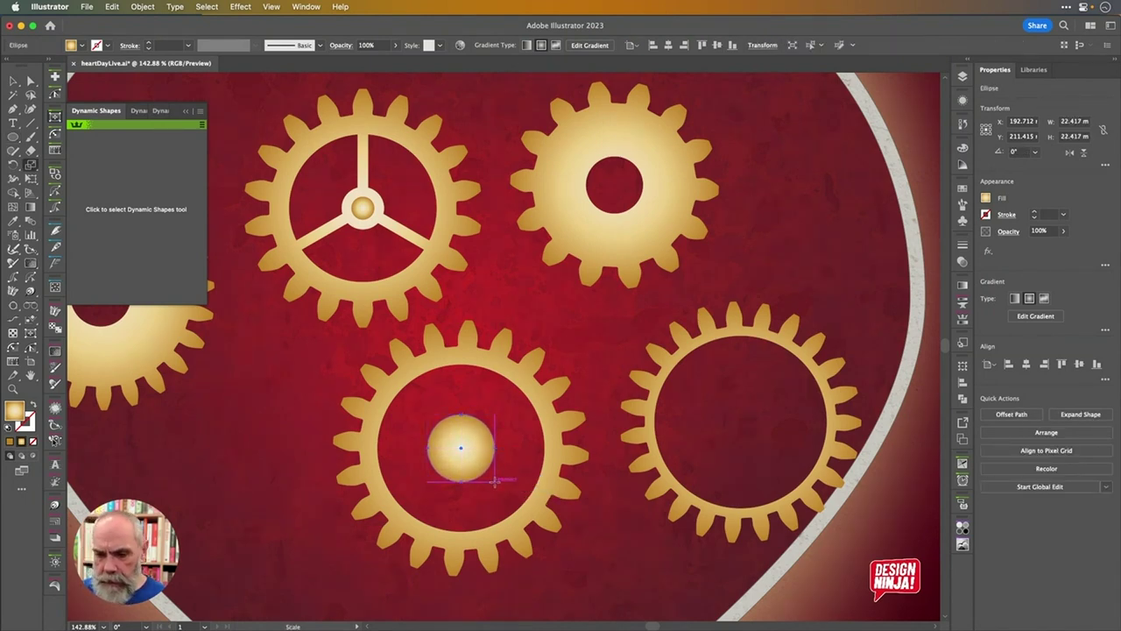
key("Return")
type("50")
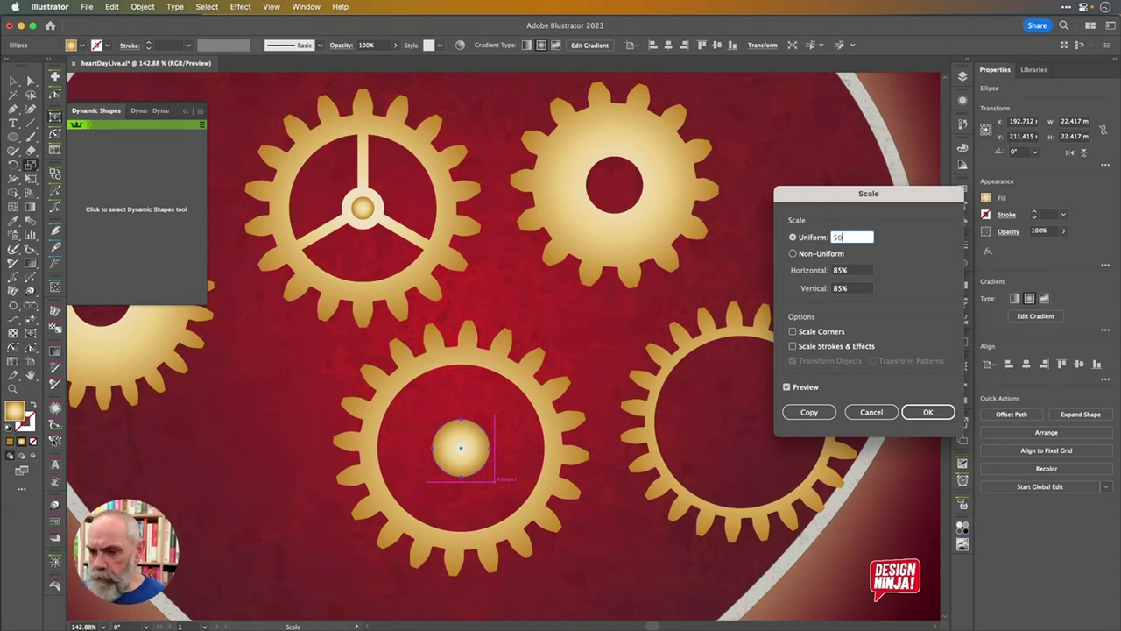
key("Return")
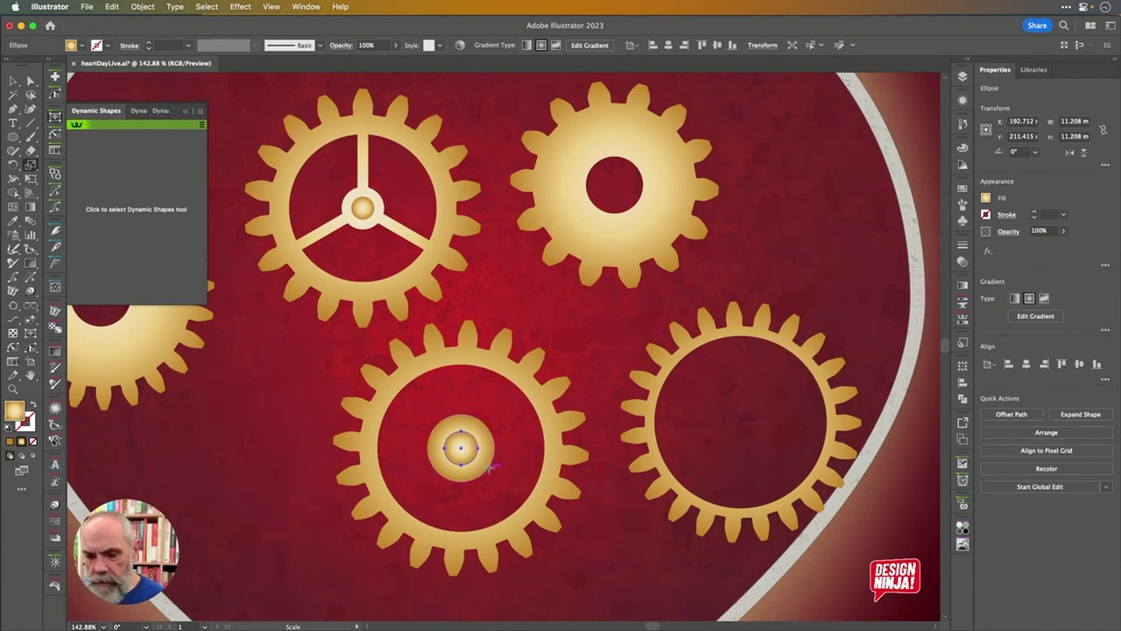
key("Return")
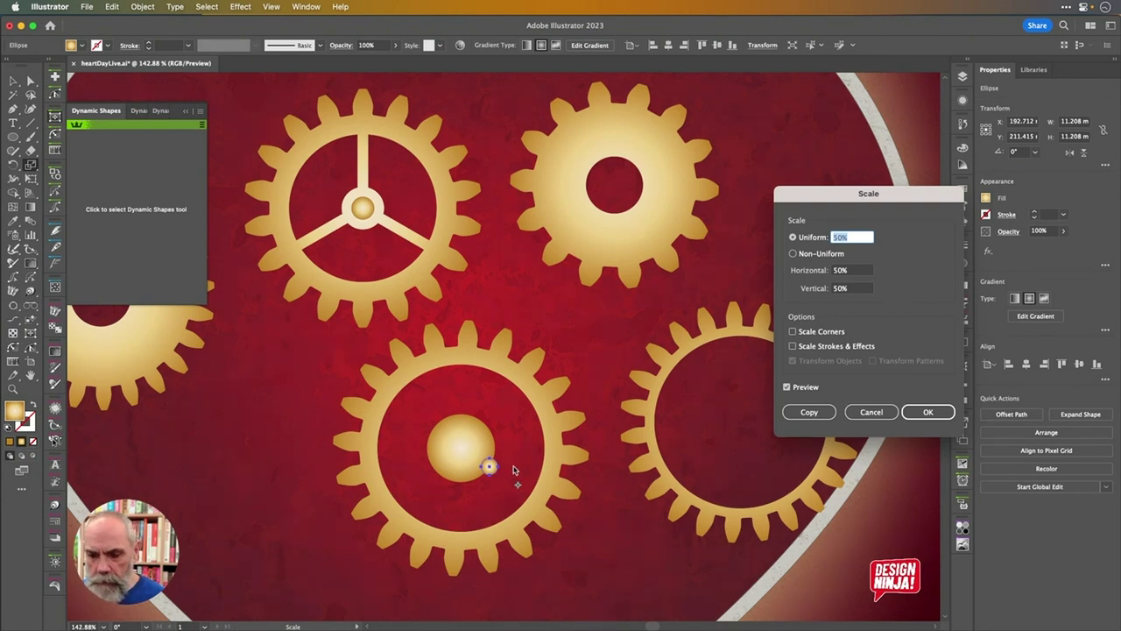
type("100")
key("Return")
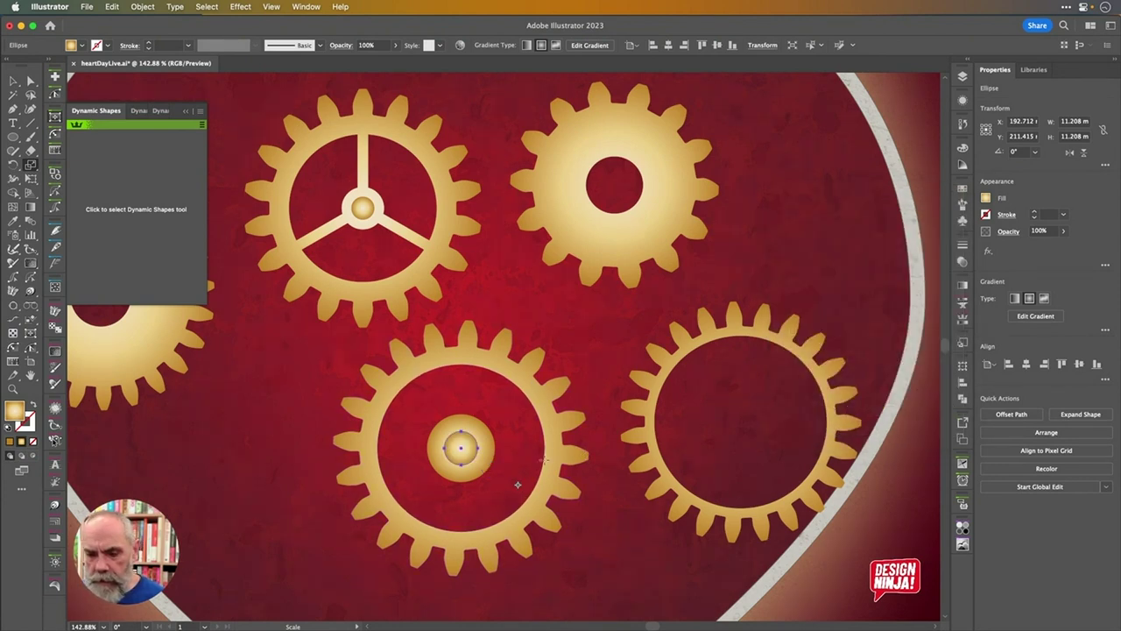
Draw two concentric circles about 44.4 mm and 35.9 mm across from the hub's centre
key("l")
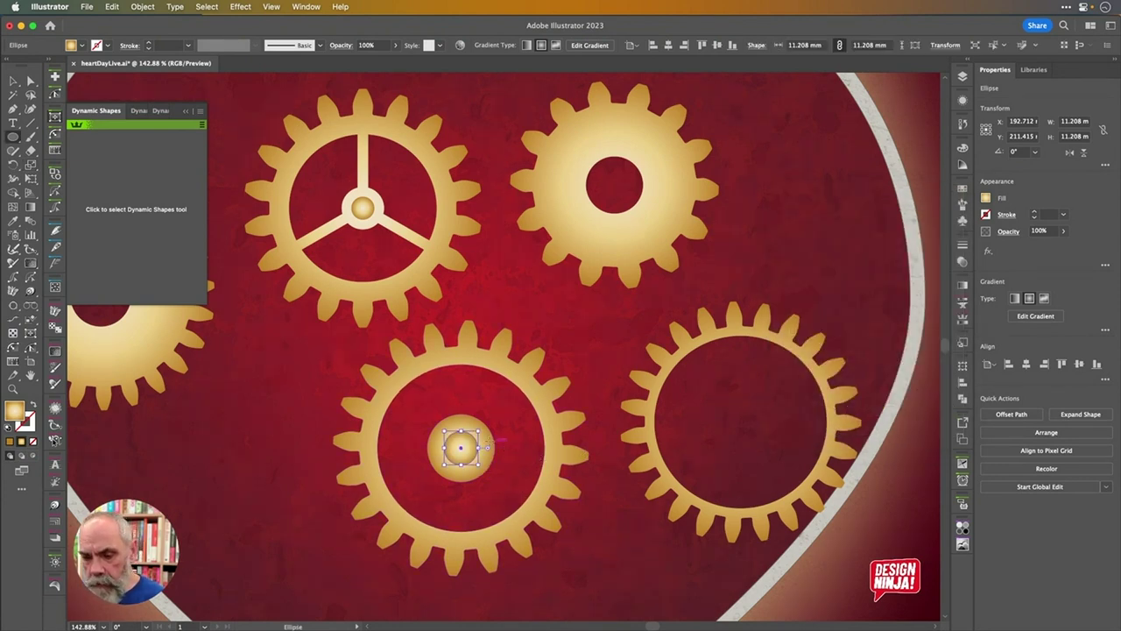
key("super+shift+a")
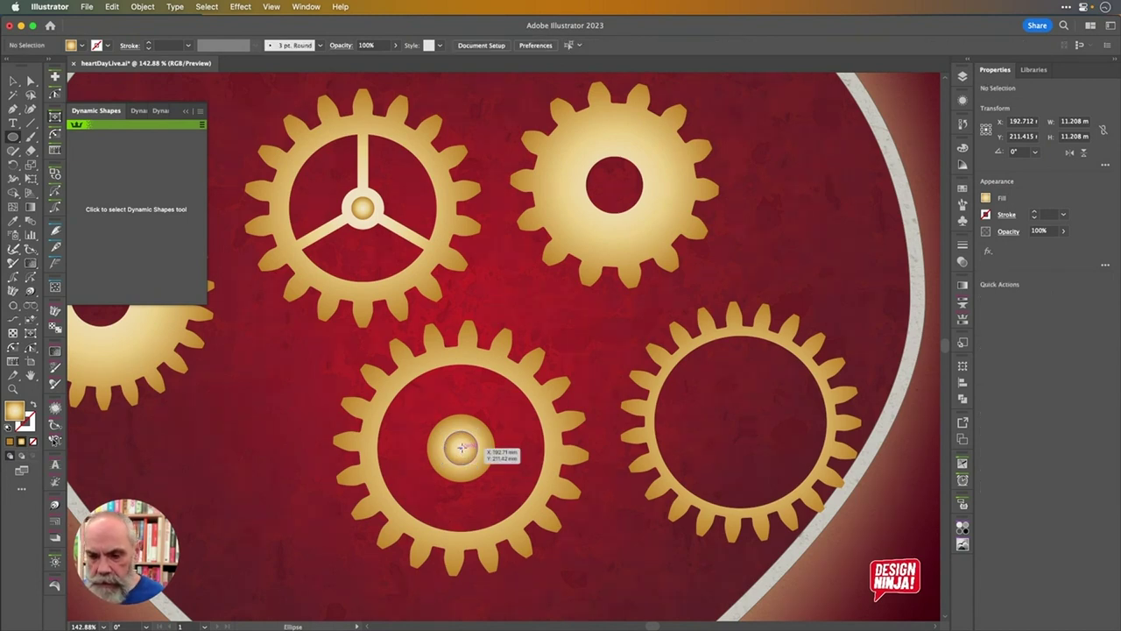
left_click_drag(461, 447, 527, 497)
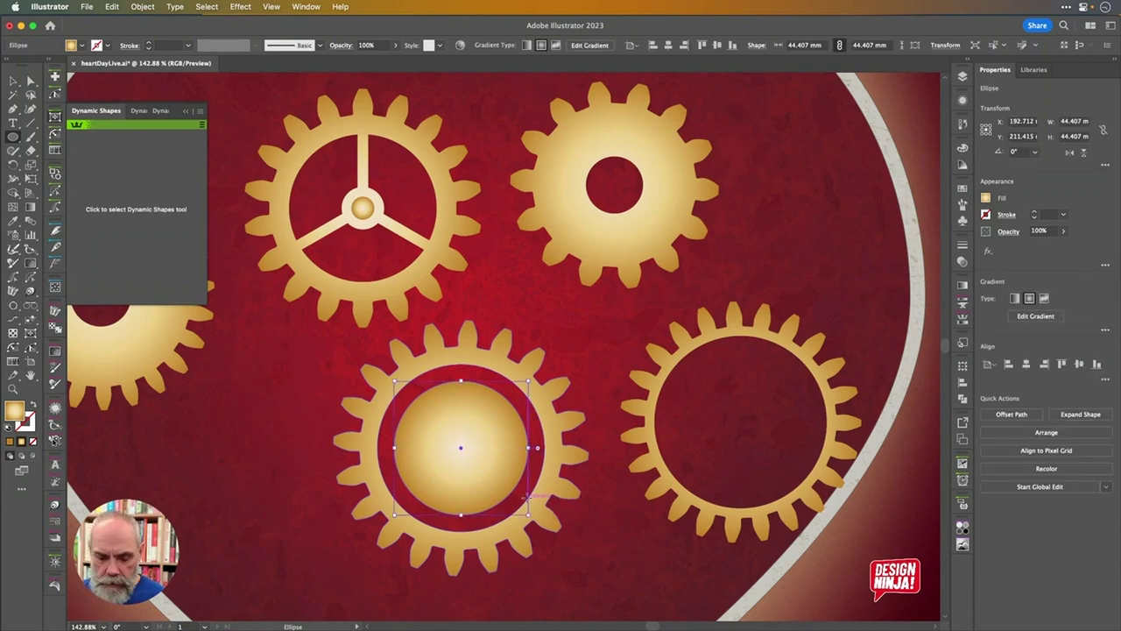
key("super+shift+a")
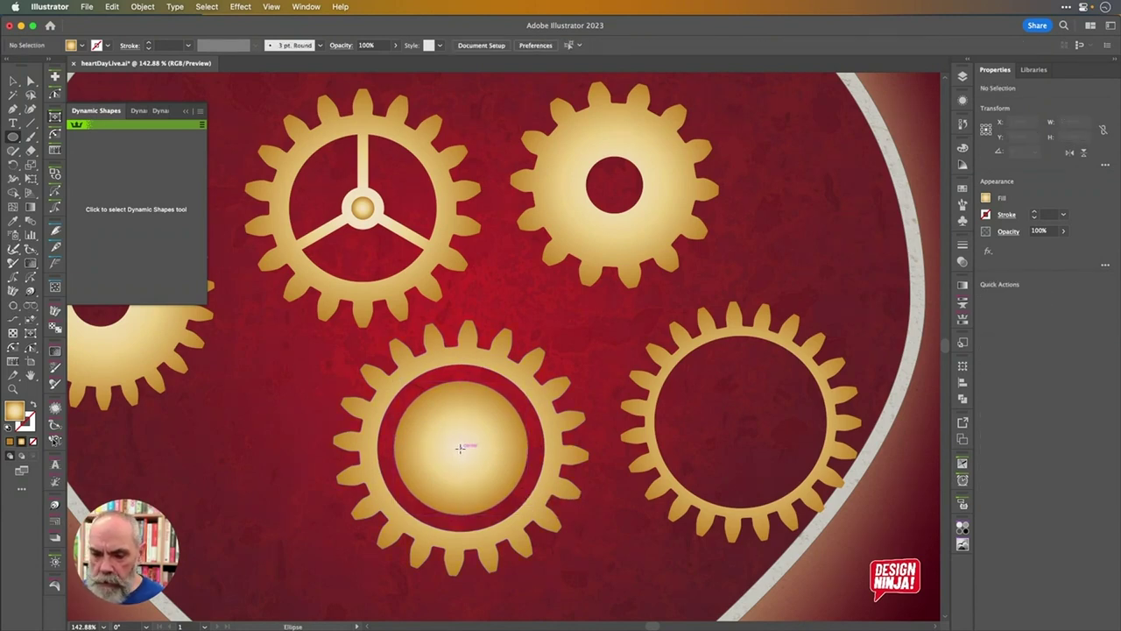
left_click_drag(461, 447, 518, 487)
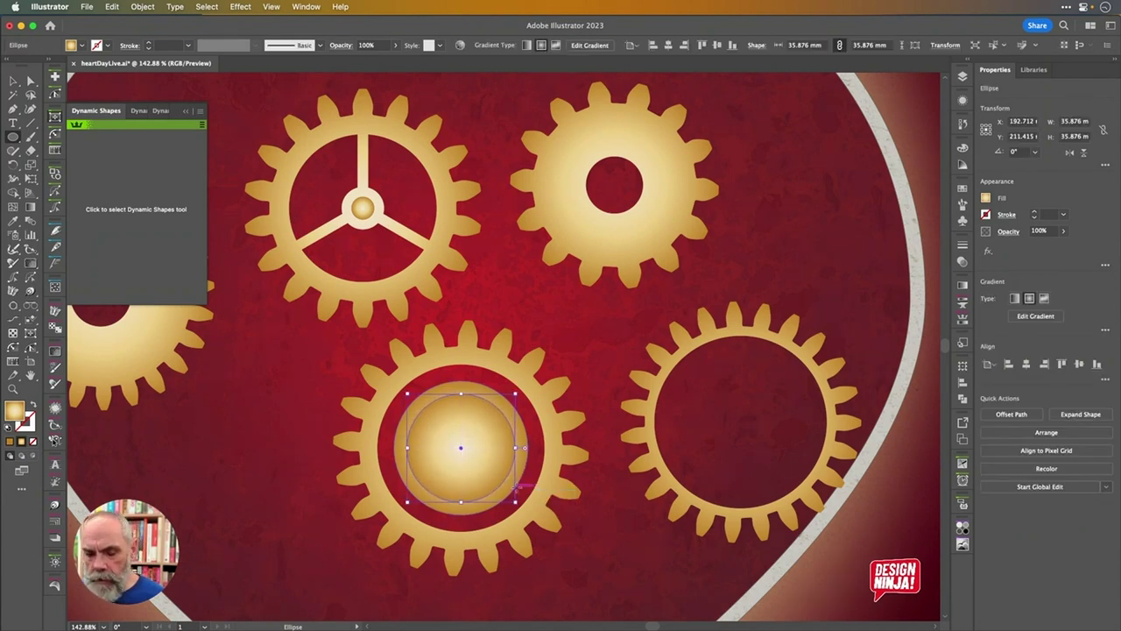
Subtract the smaller of the two new circles from the larger to form a thin ring around the hub
key("v")
left_click_drag(479, 393, 478, 383)
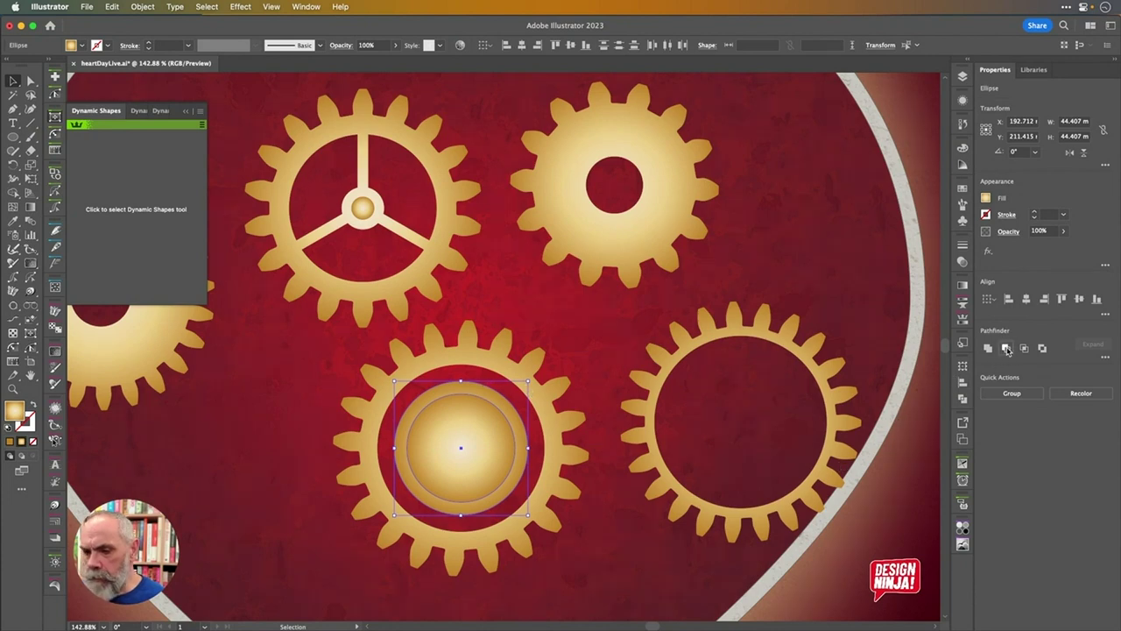
left_click(1007, 349)
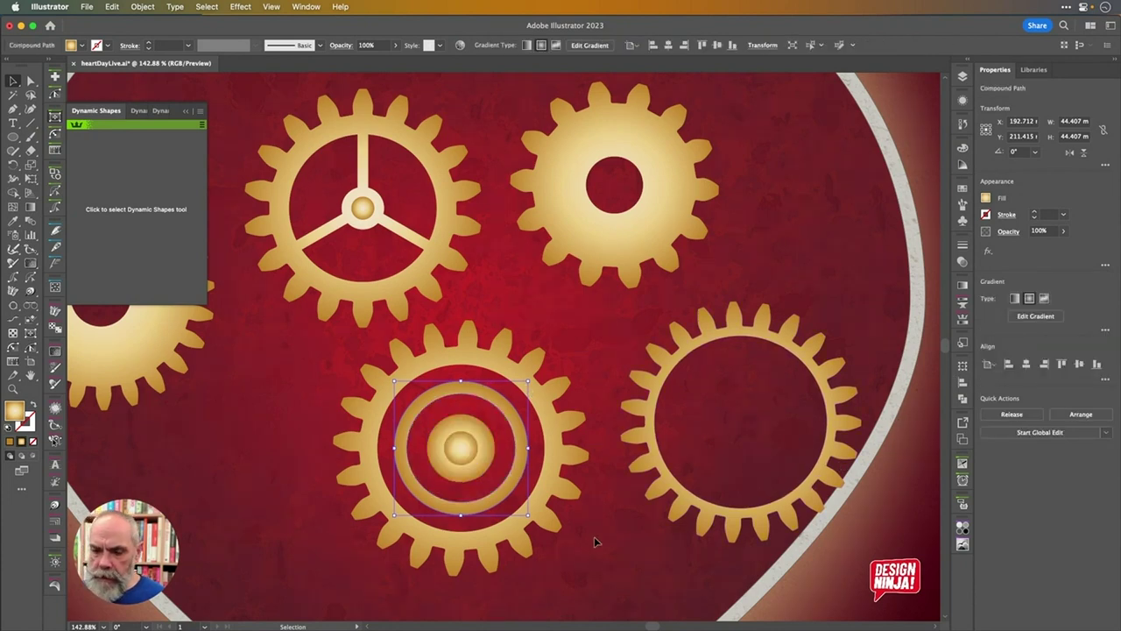
left_click(841, 598)
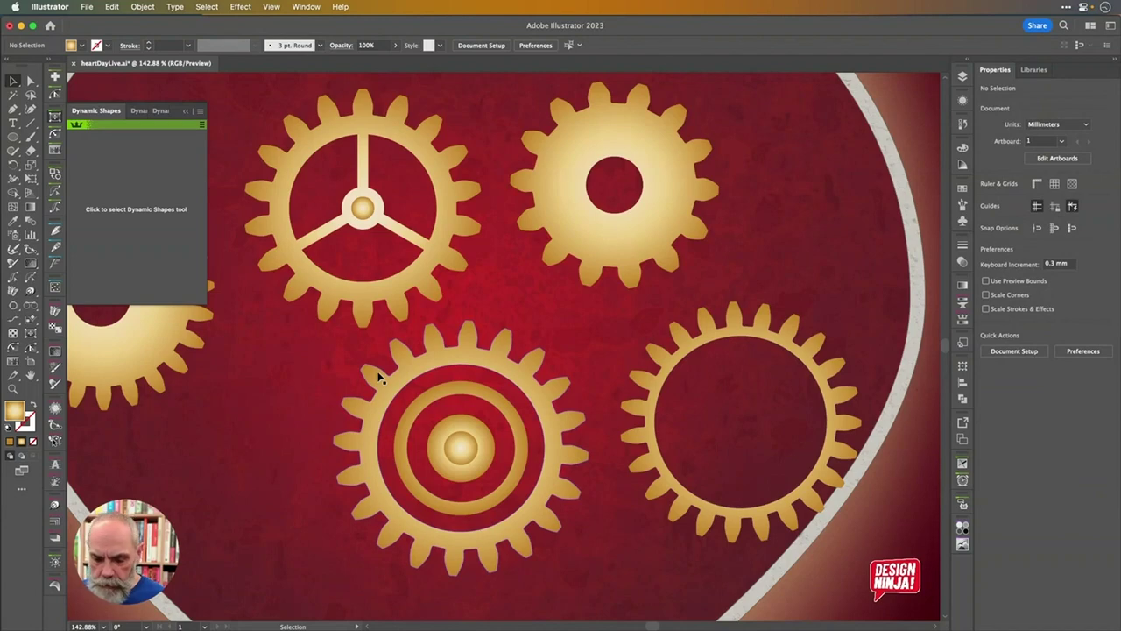
Draw a vertical spoke rectangle about 3.9 by 22.6 mm from the gear's rim to the hub, and centre it horizontally with the hub circle
key("m")
left_click_drag(458, 361, 469, 425)
key("v")
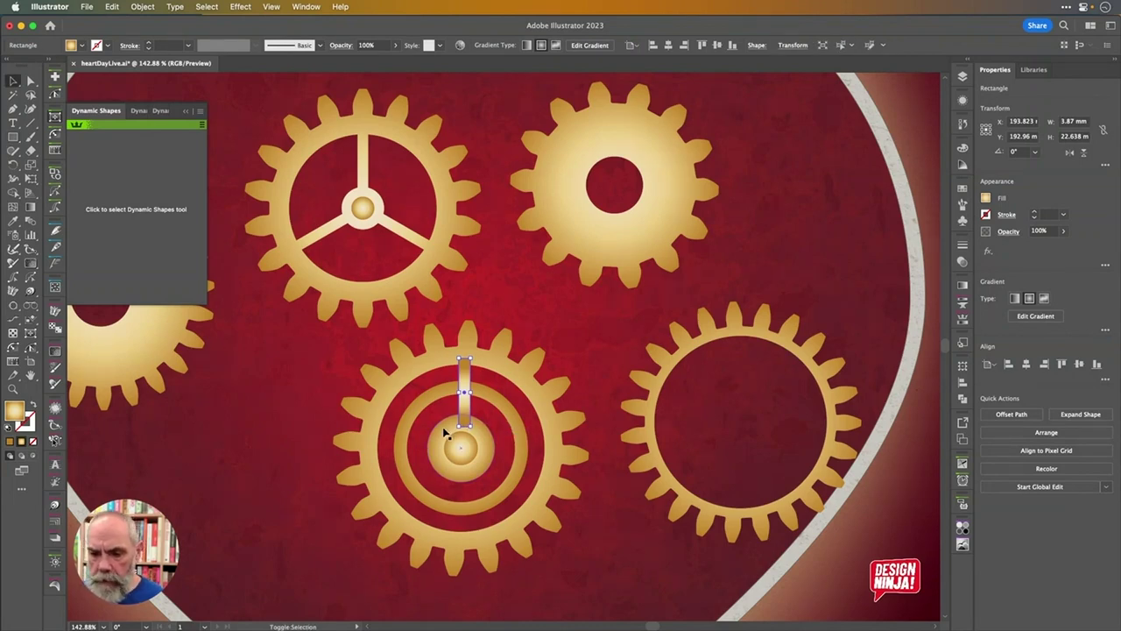
left_click(454, 438, "shift")
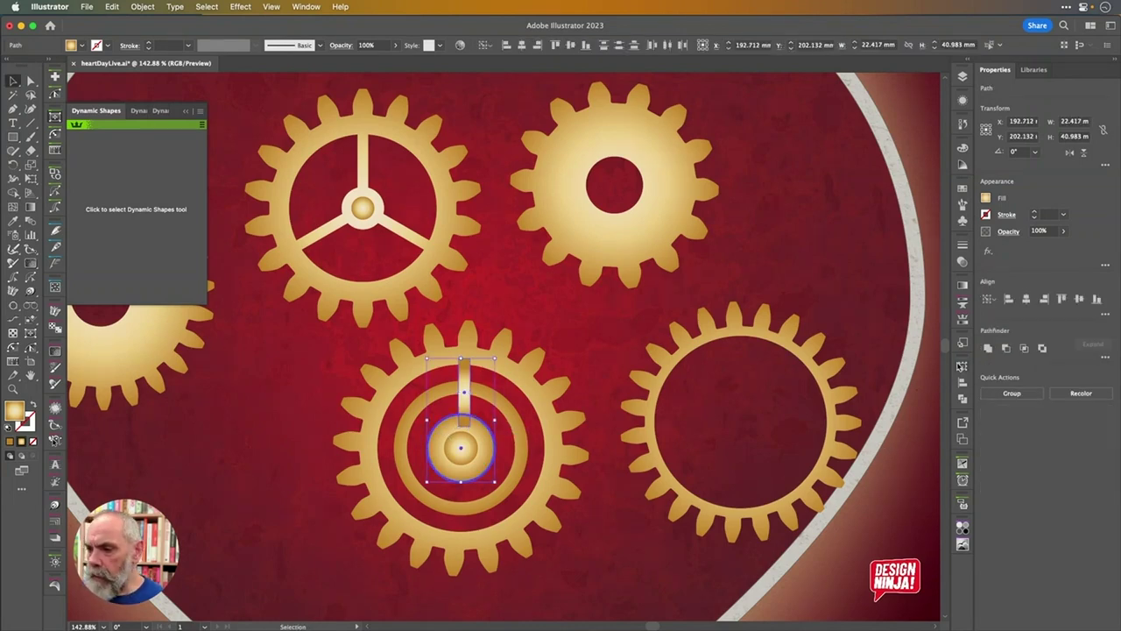
left_click(1027, 298)
left_click(887, 523)
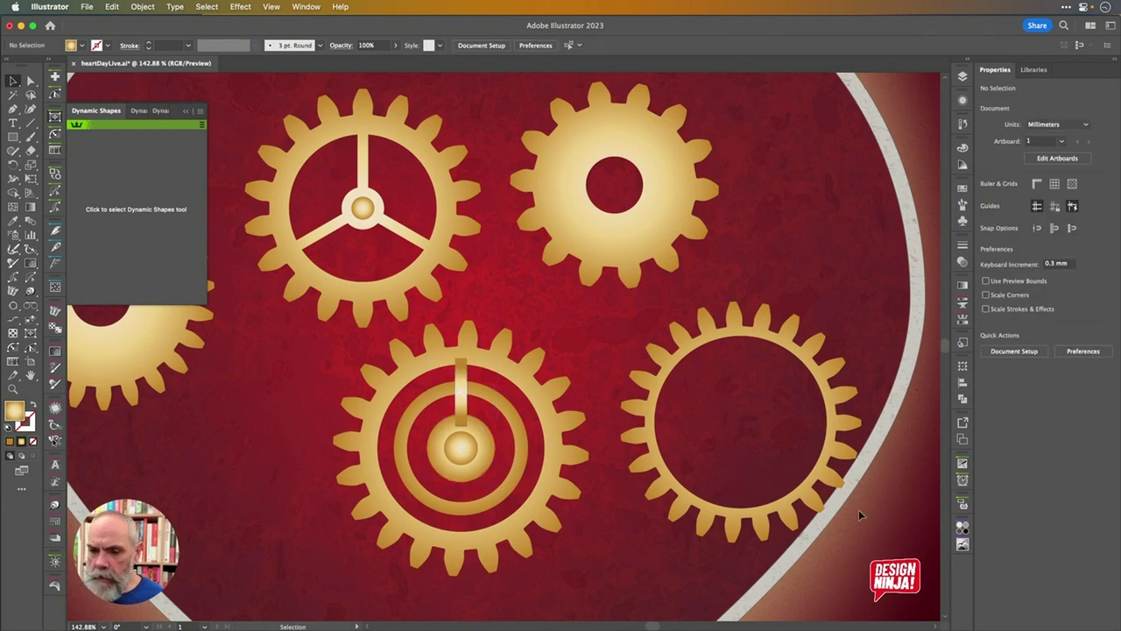
Rotate the spoke 60° about the hub's centre and try repeating the rotation
left_click(464, 396)
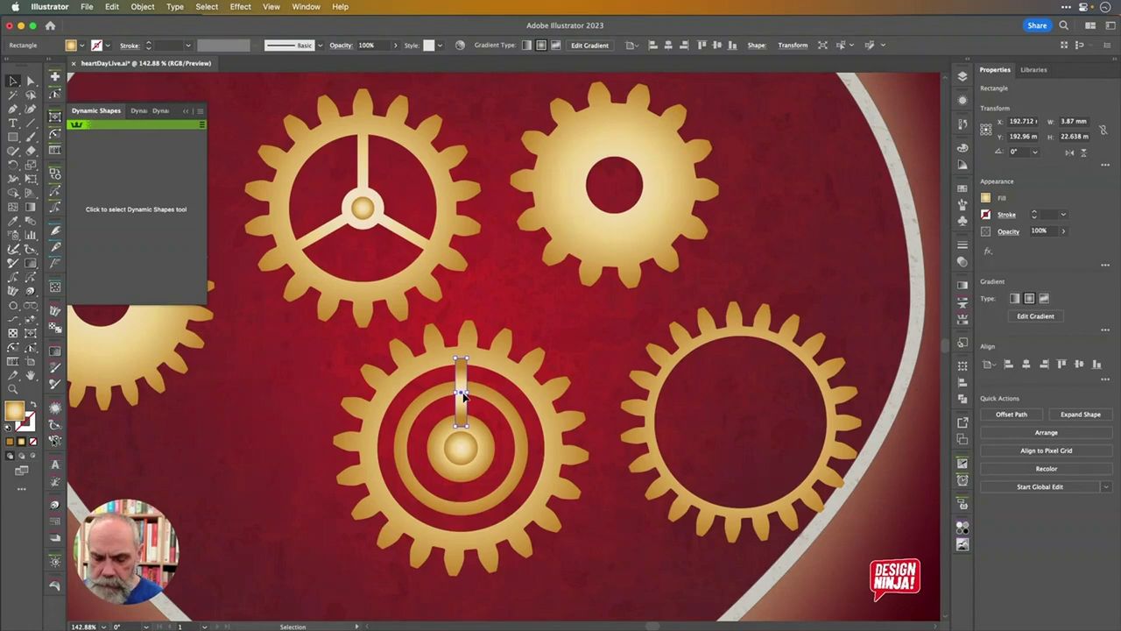
key("r")
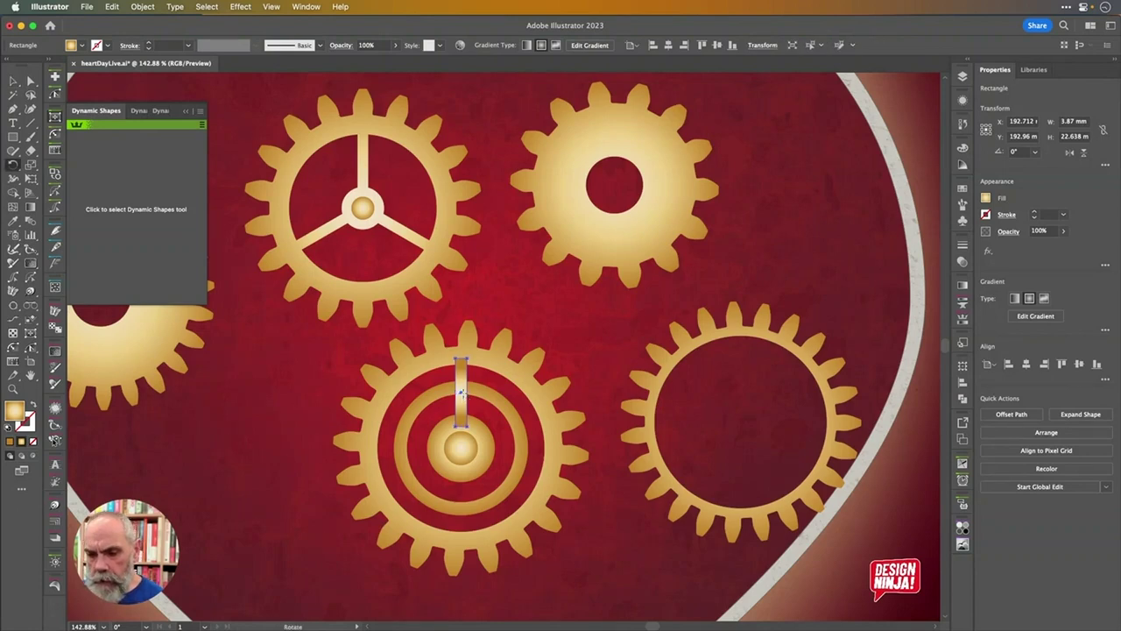
left_click(461, 448, "alt")
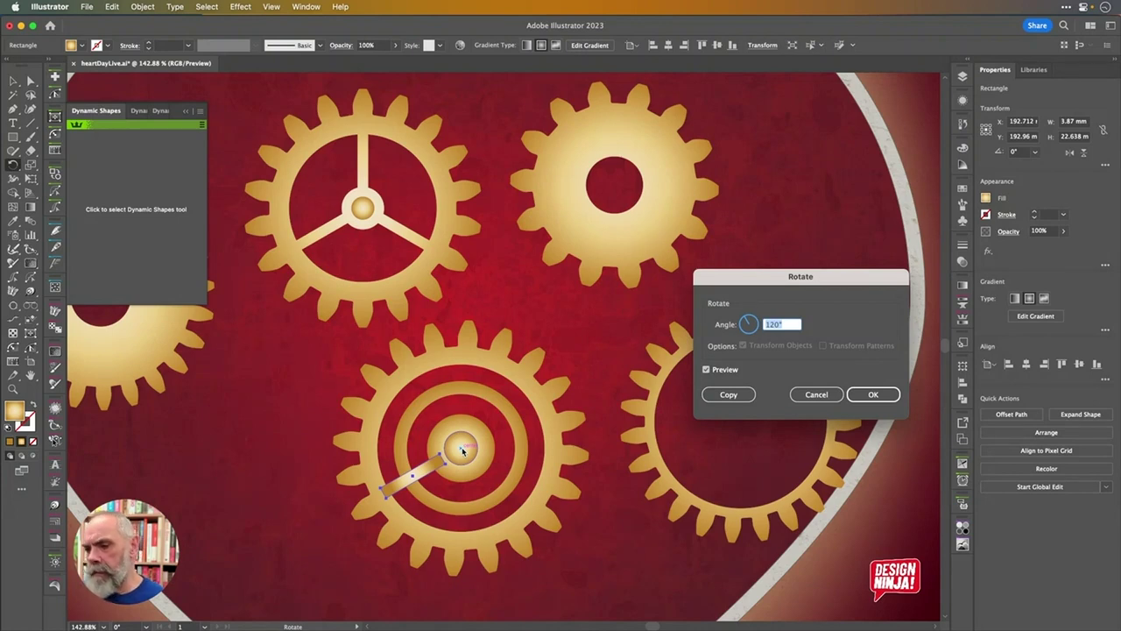
type("60")
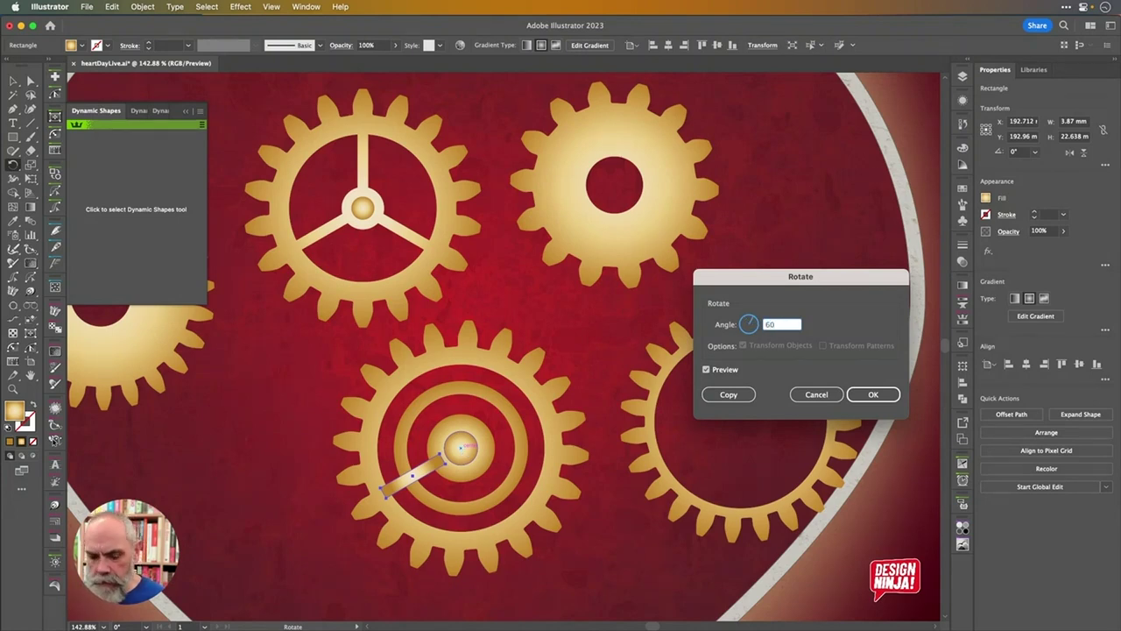
key("Return")
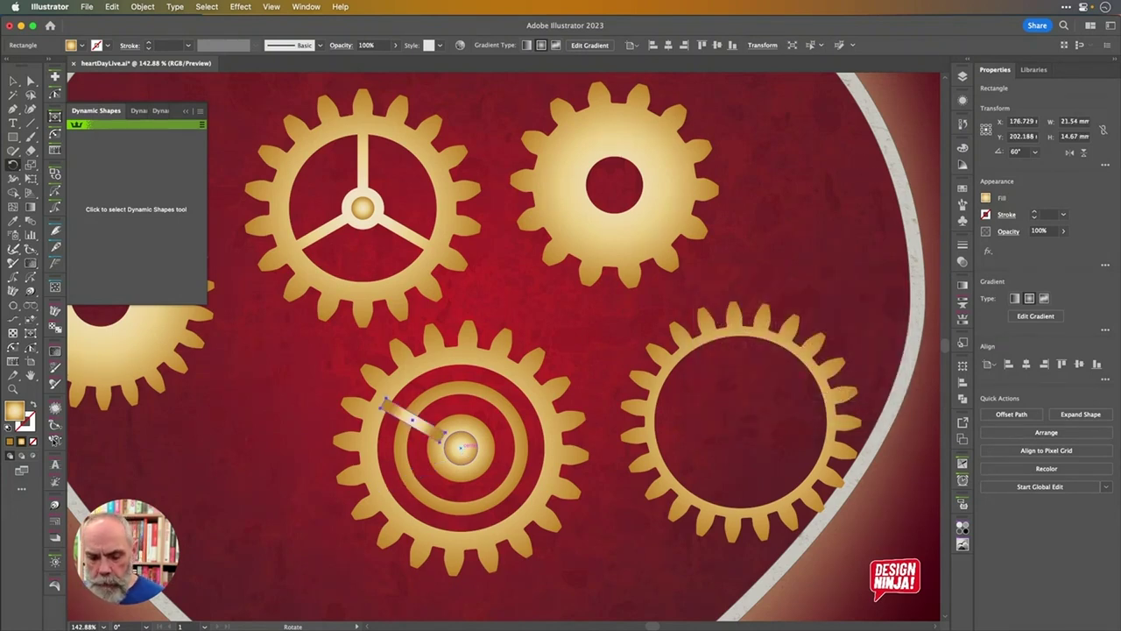
key("super+d")
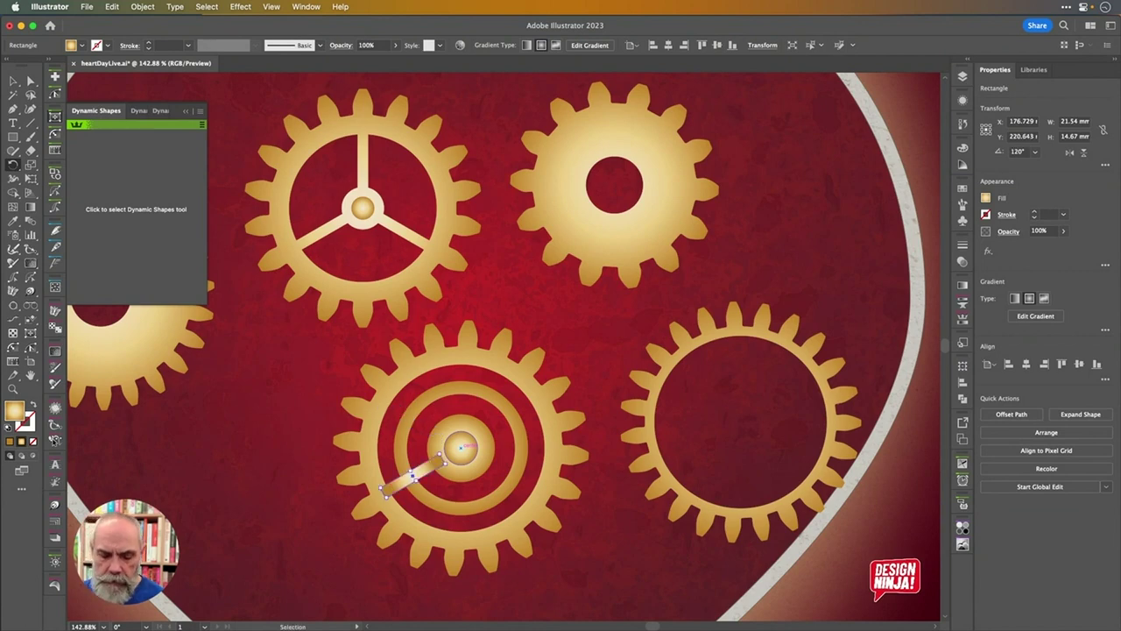
key("super+z")
Copy the spoke at 60° about the hub's centre and repeat the copy until six spokes surround the hub
key("r")
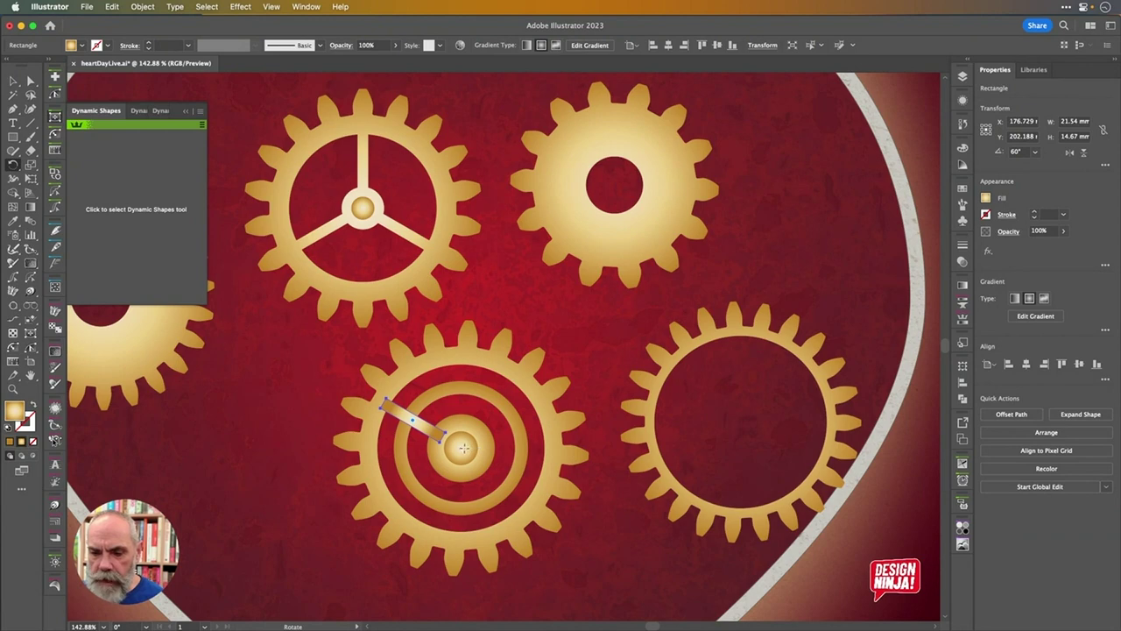
left_click(461, 448, "alt")
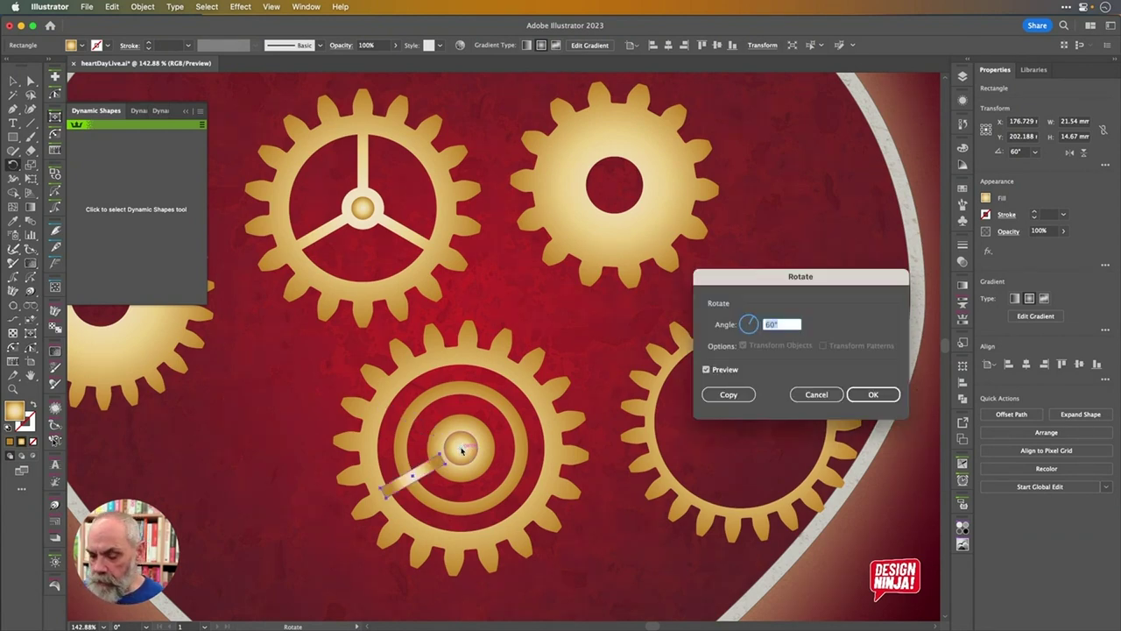
key("alt+Return")
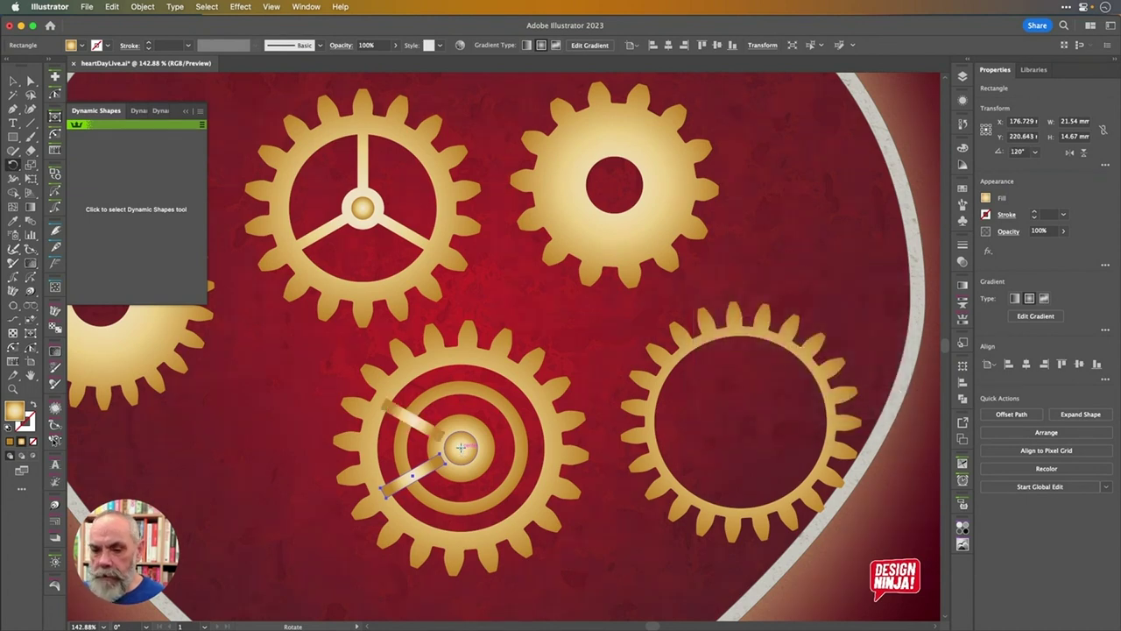
key("super+d")
key("super+d")
key("super+d")
key("super+d")
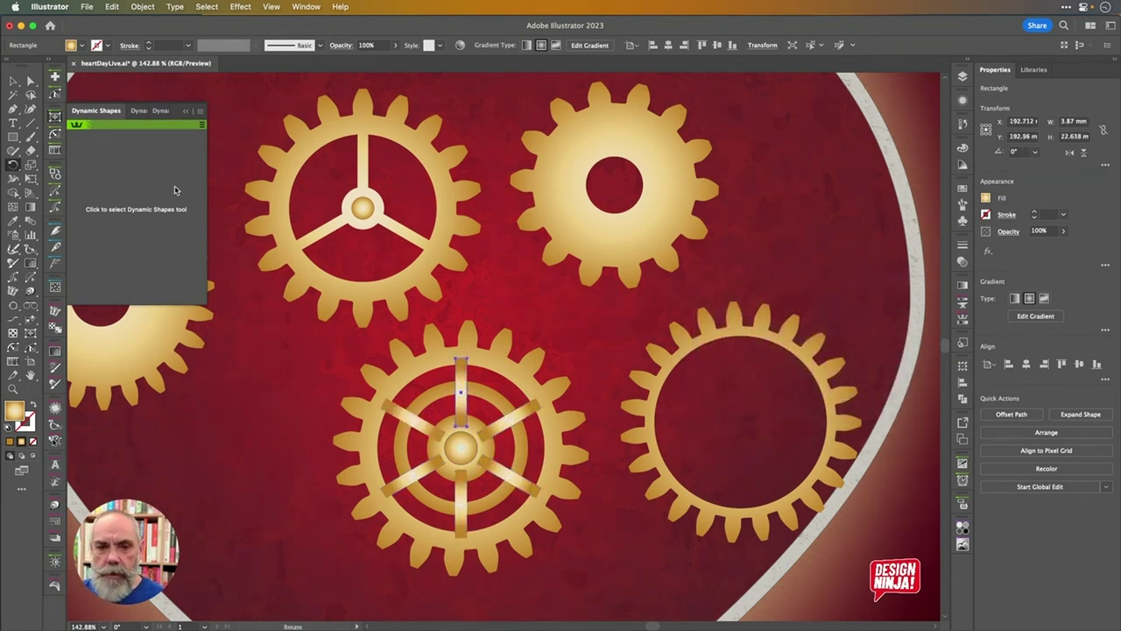
Select all parts of the six-spoke gear and merge the upper spokes' inner ends into the hub with the Shape Builder tool
left_click(13, 81)
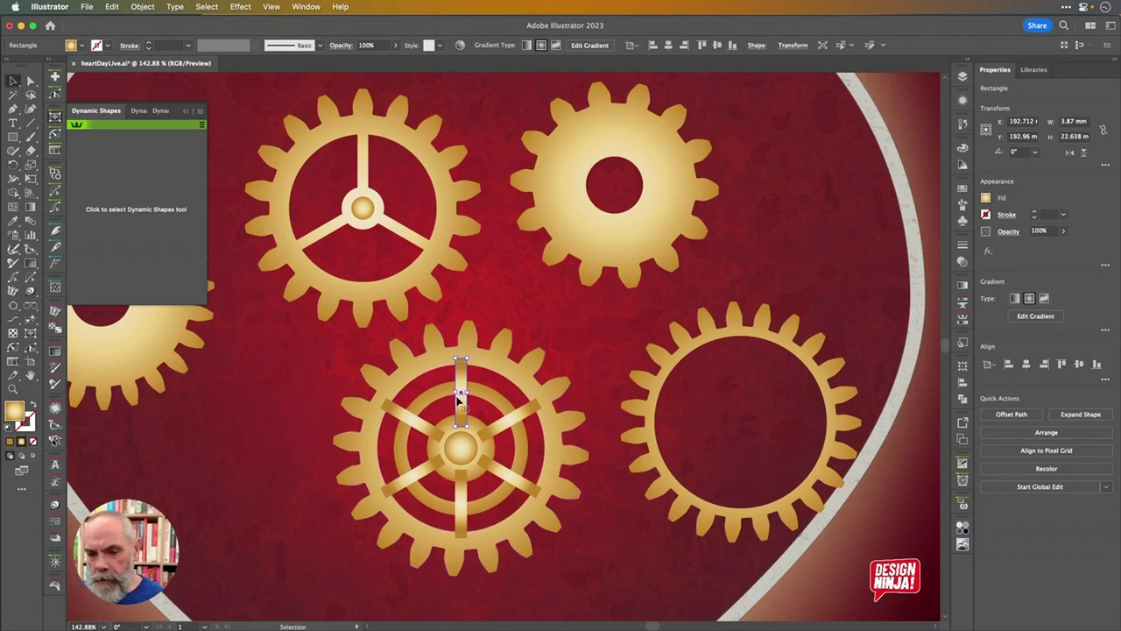
left_click(595, 554, "shift")
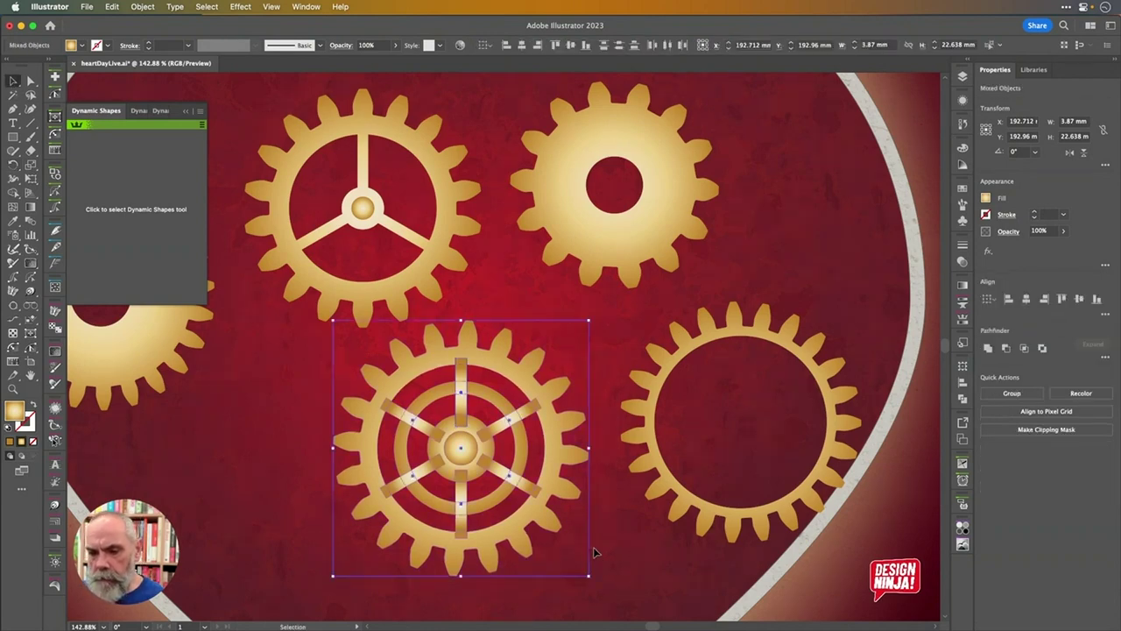
key("shift+m")
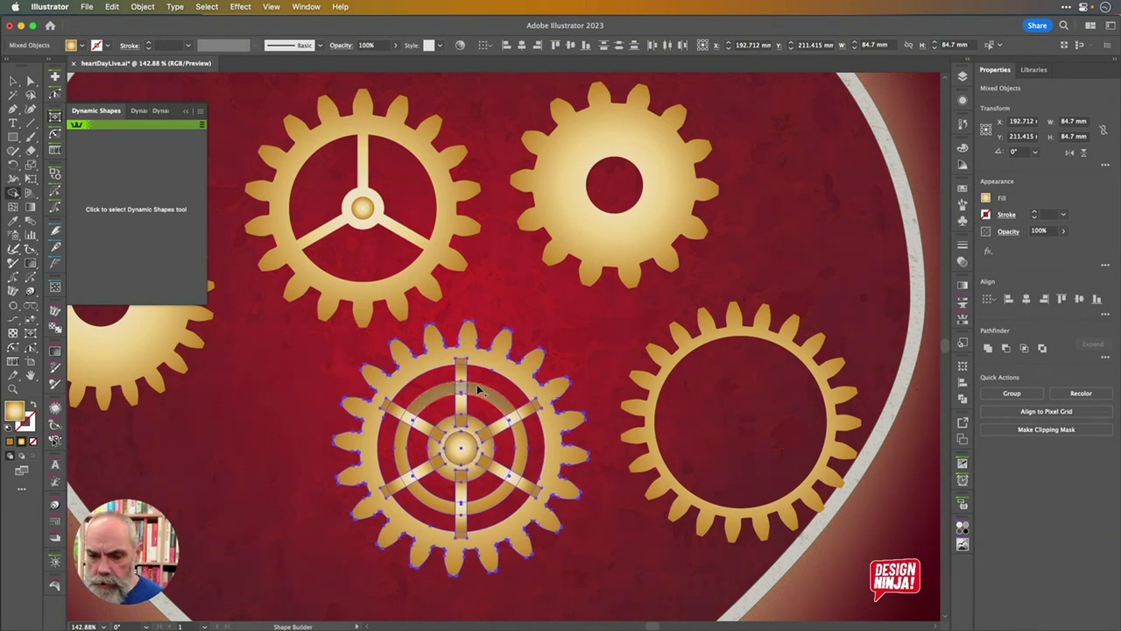
left_click(444, 438)
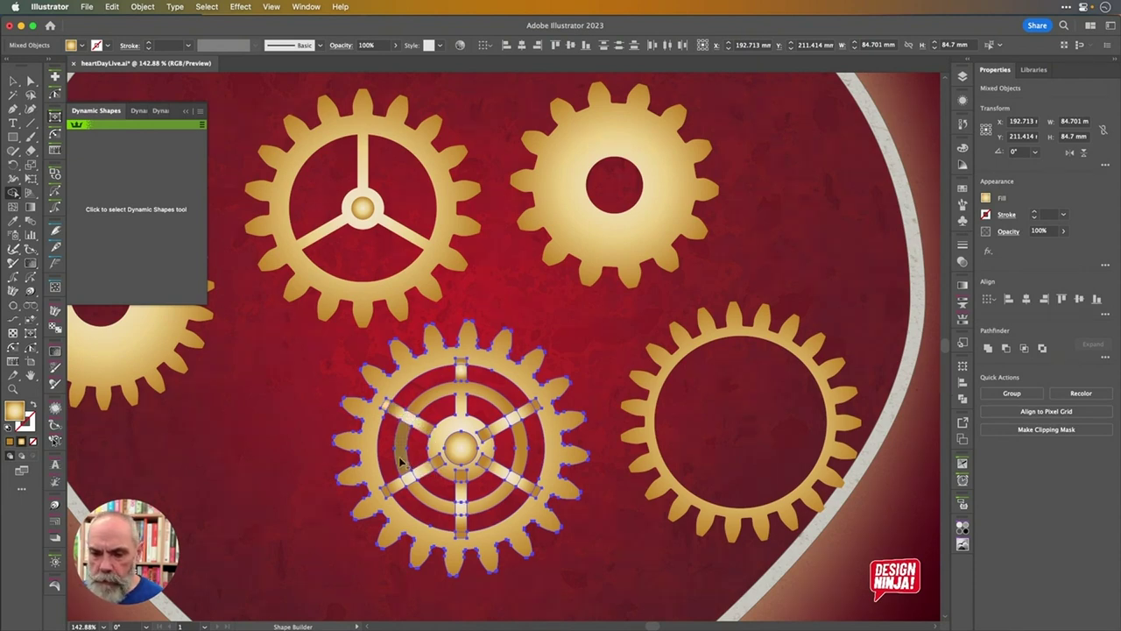
Try to unite all the gear's parts, including the small centre circle, and move the united gear aside
left_click(14, 81)
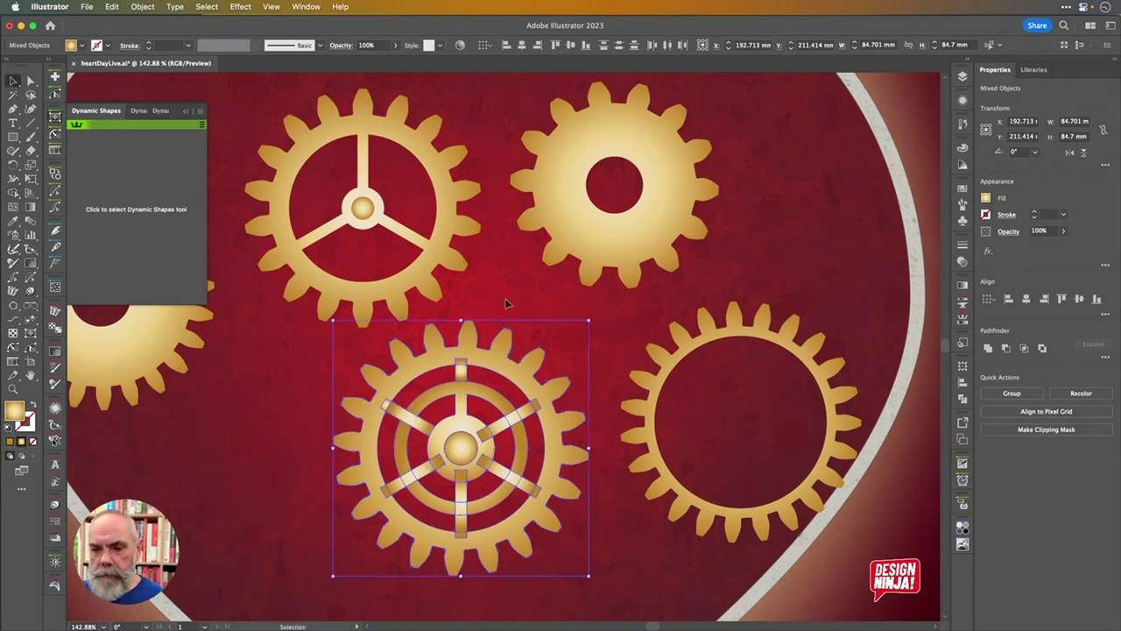
left_click(989, 349)
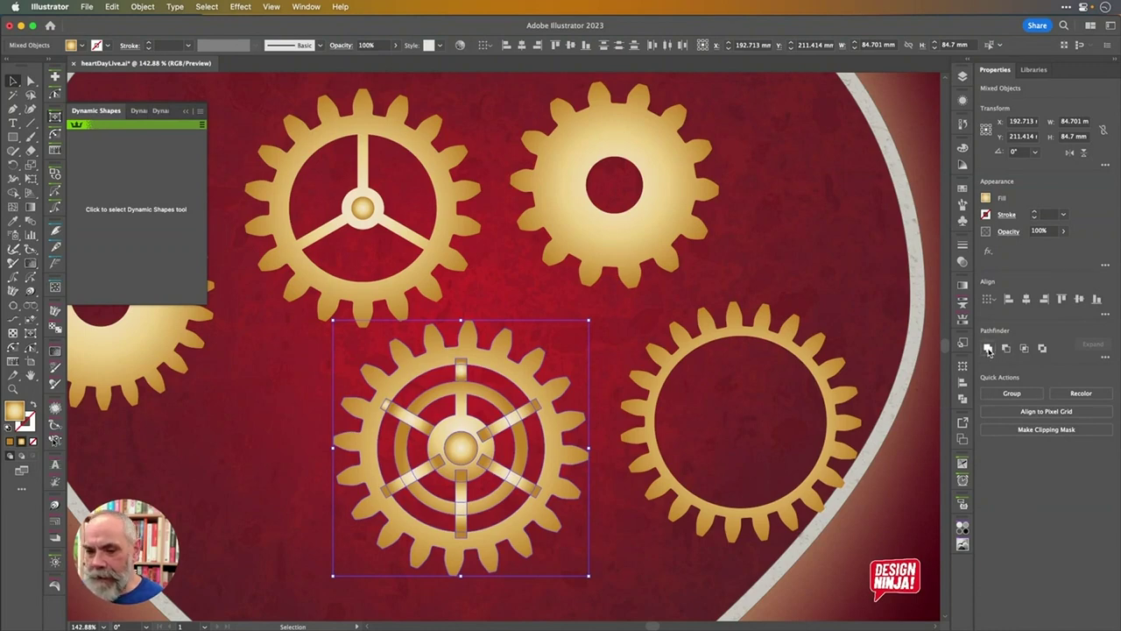
key("a")
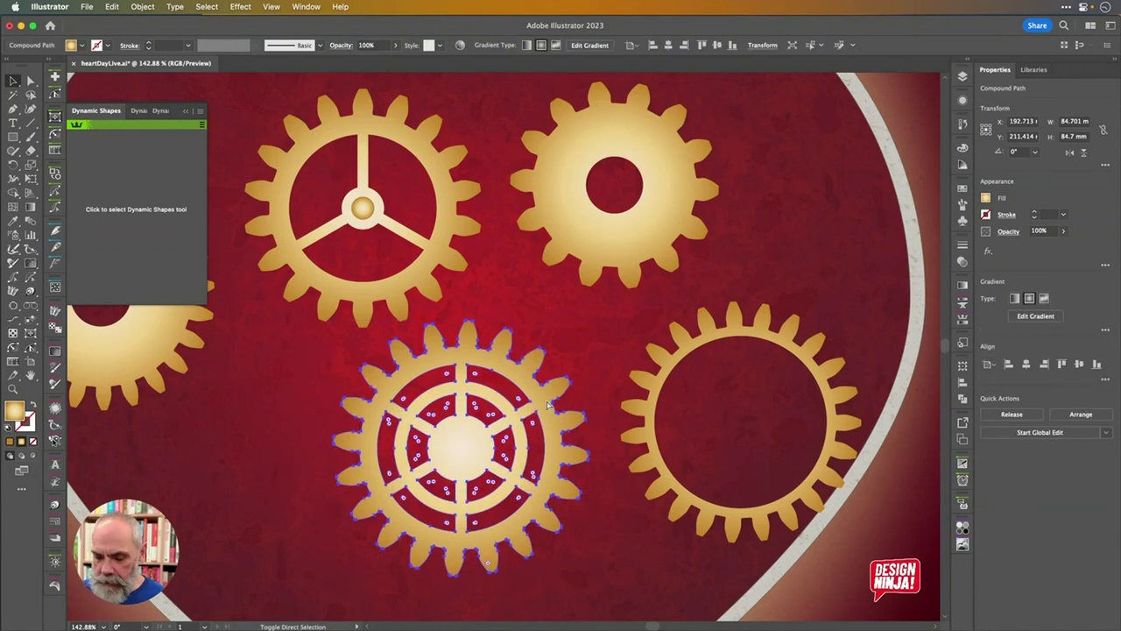
key("v")
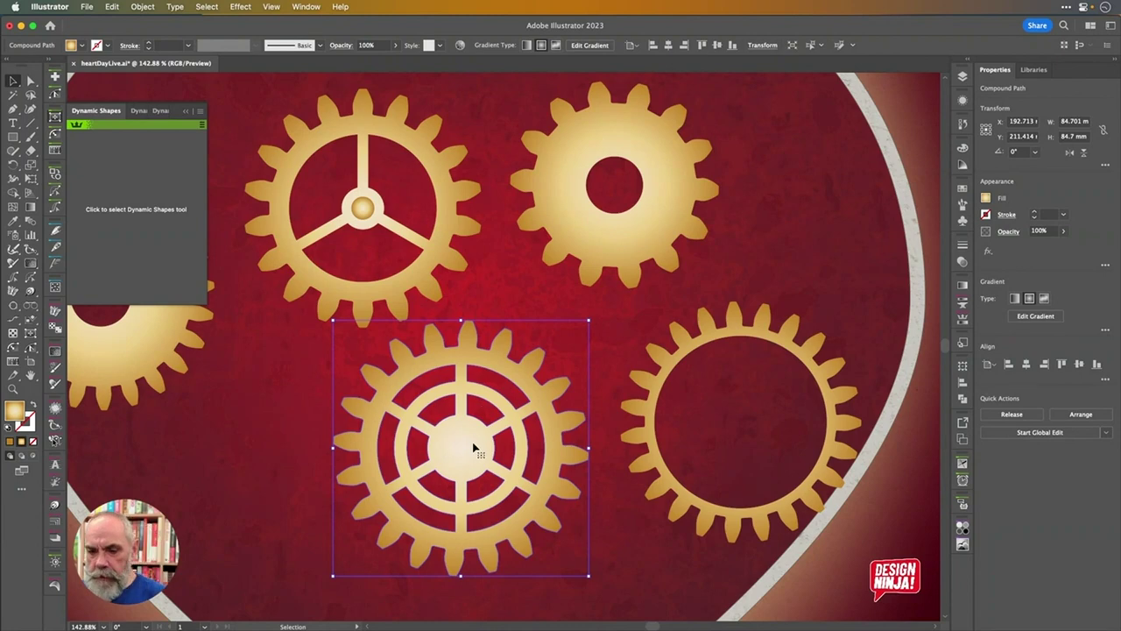
left_click_drag(488, 447, 391, 477)
key("a")
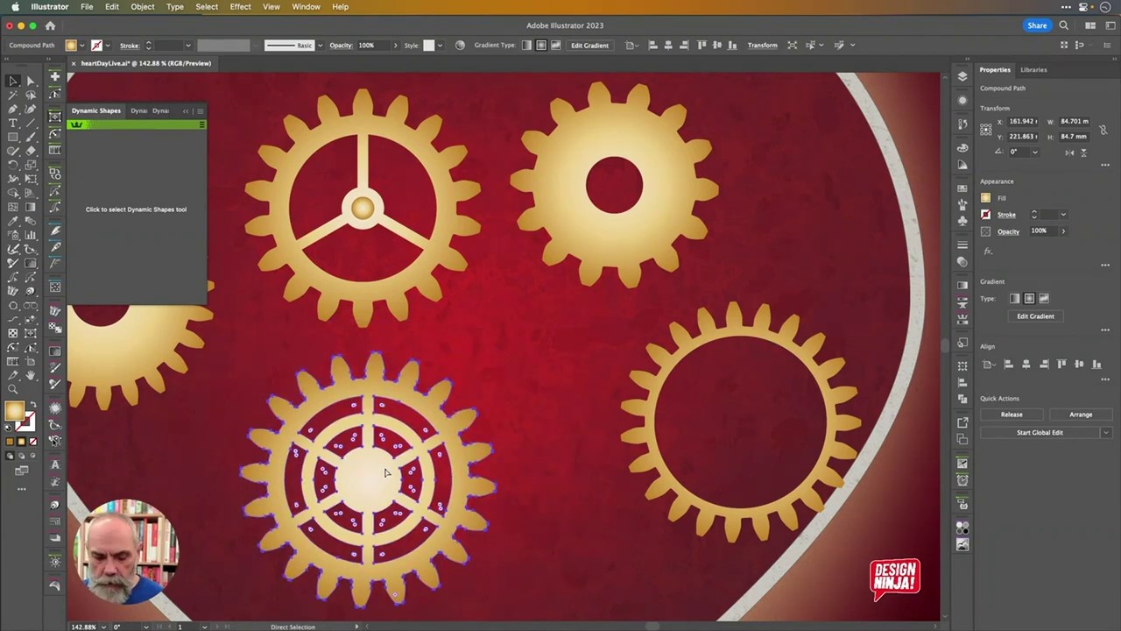
Undo the move and the union, and unite the gear, inner ring, spokes and hub without the small centre circle
key("cmd+z")
key("cmd+alt+shift+8")
key("v")
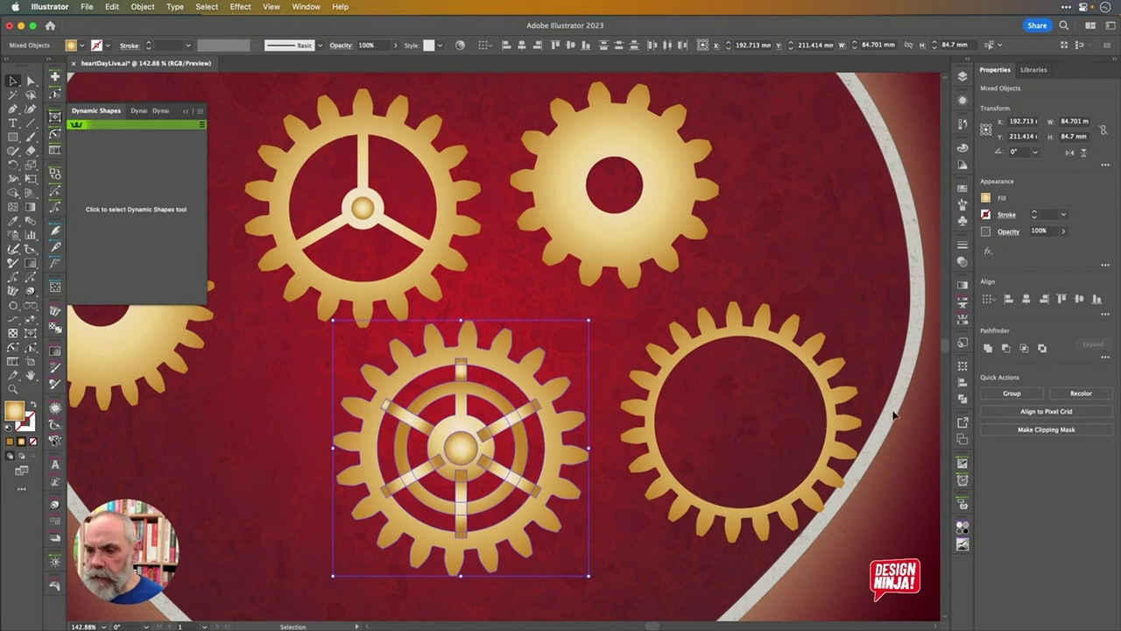
left_click(990, 350)
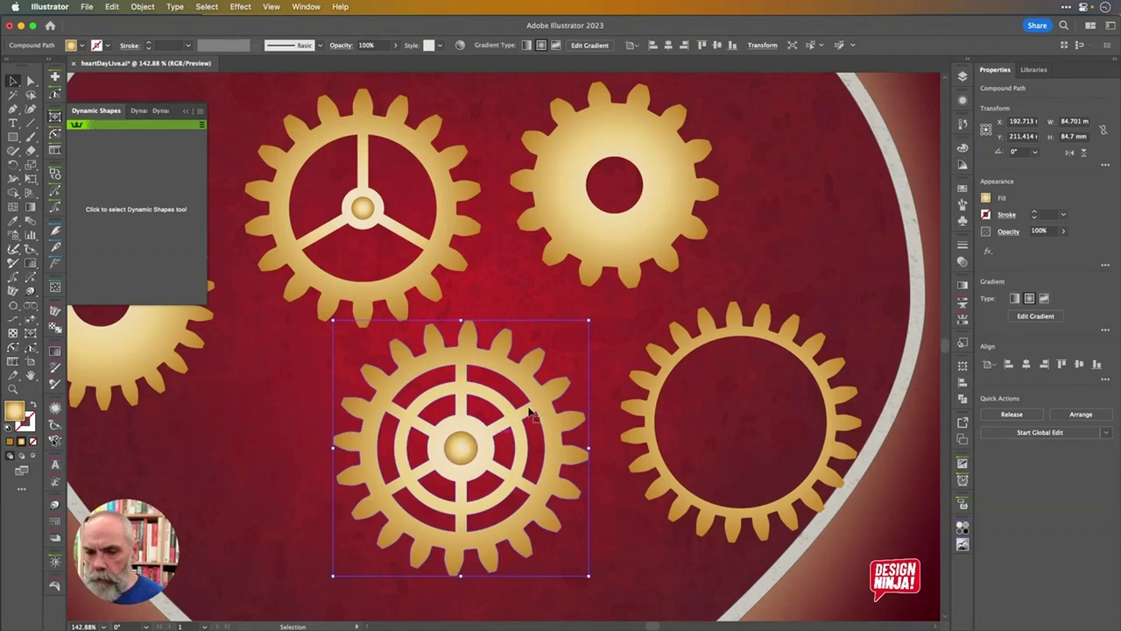
Rotate the empty ring gear slightly so that one of its teeth points straight up
left_click(711, 333)
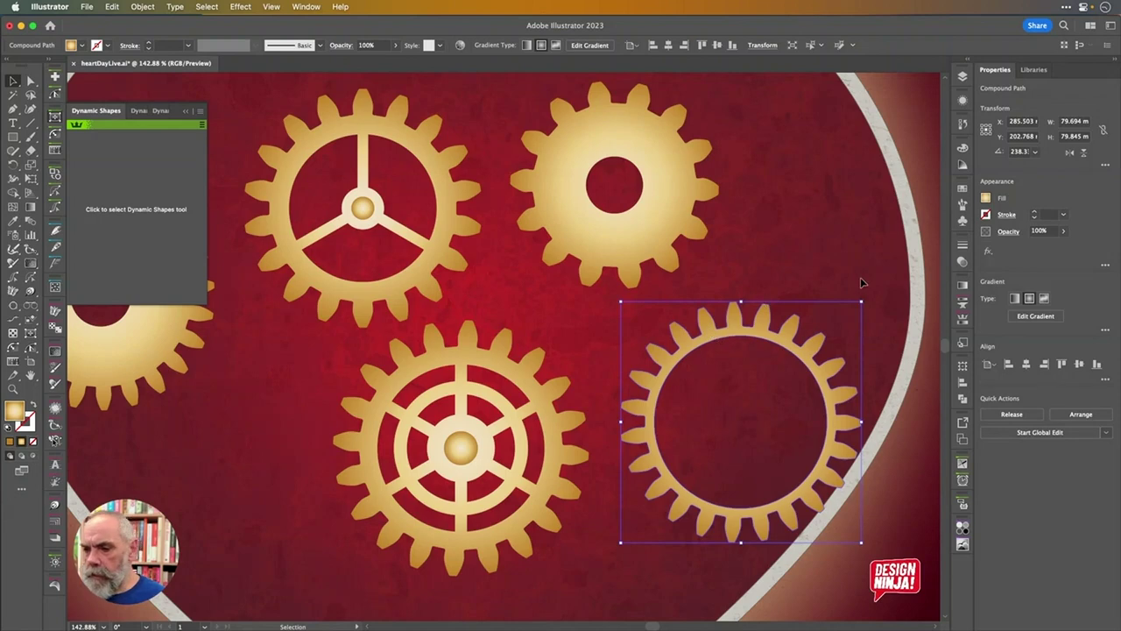
left_click_drag(865, 298, 877, 303)
scroll(807, 380, "down", 3)
scroll(807, 380, "right", 2)
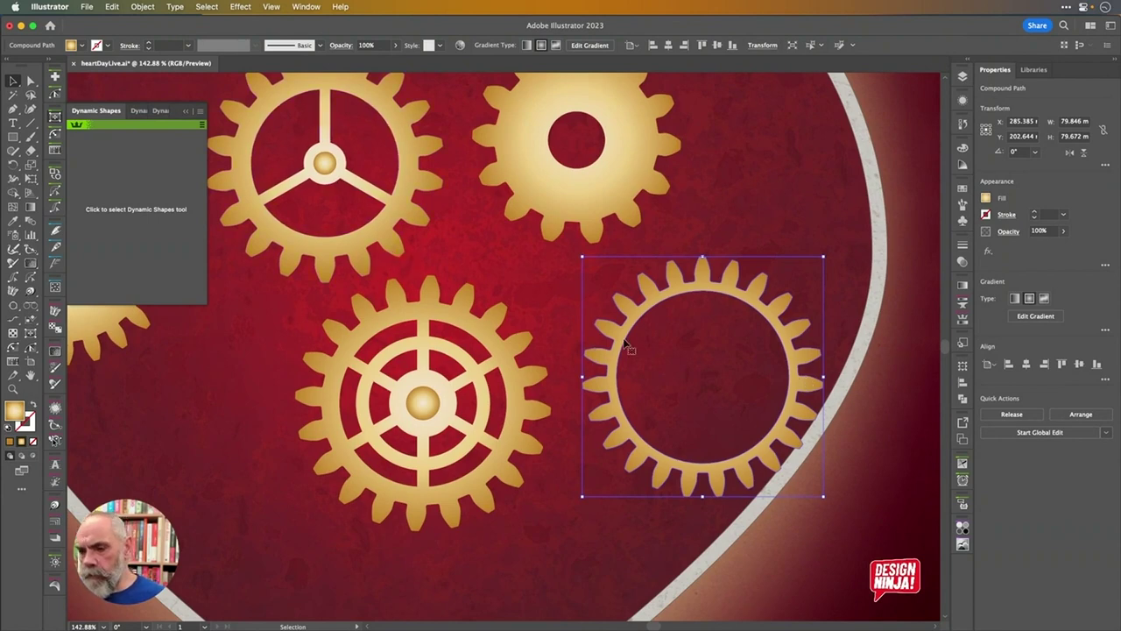
Draw a hub circle about 20.8 mm across from the ring gear's centre and add a concentric copy scaled to about 10.4 mm
key("l")
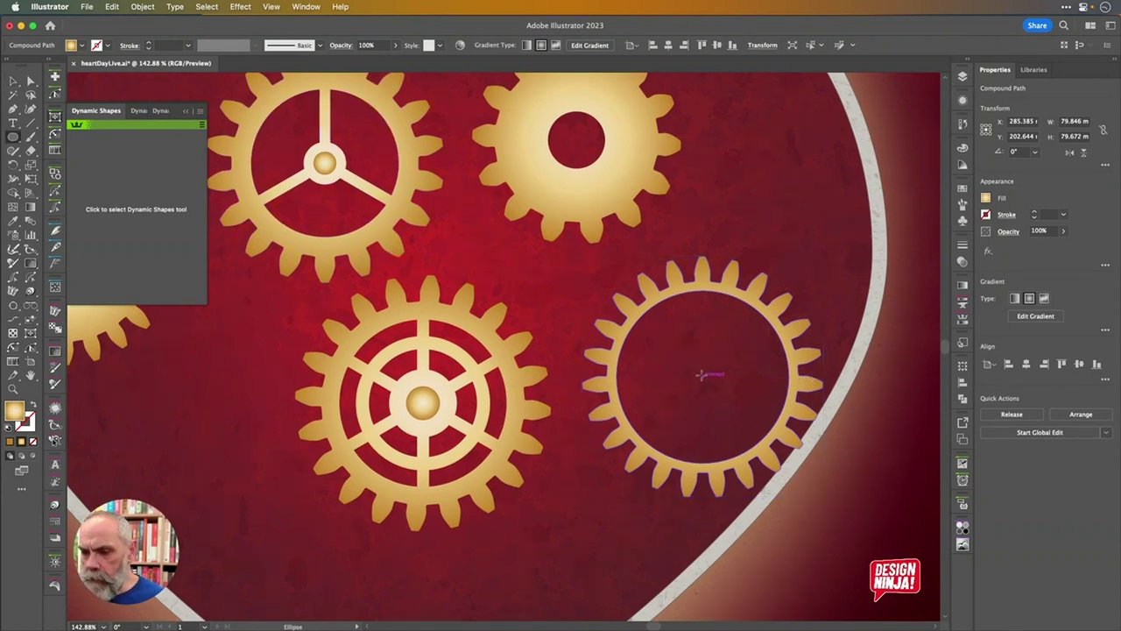
left_click_drag(702, 375, 735, 408)
key("s")
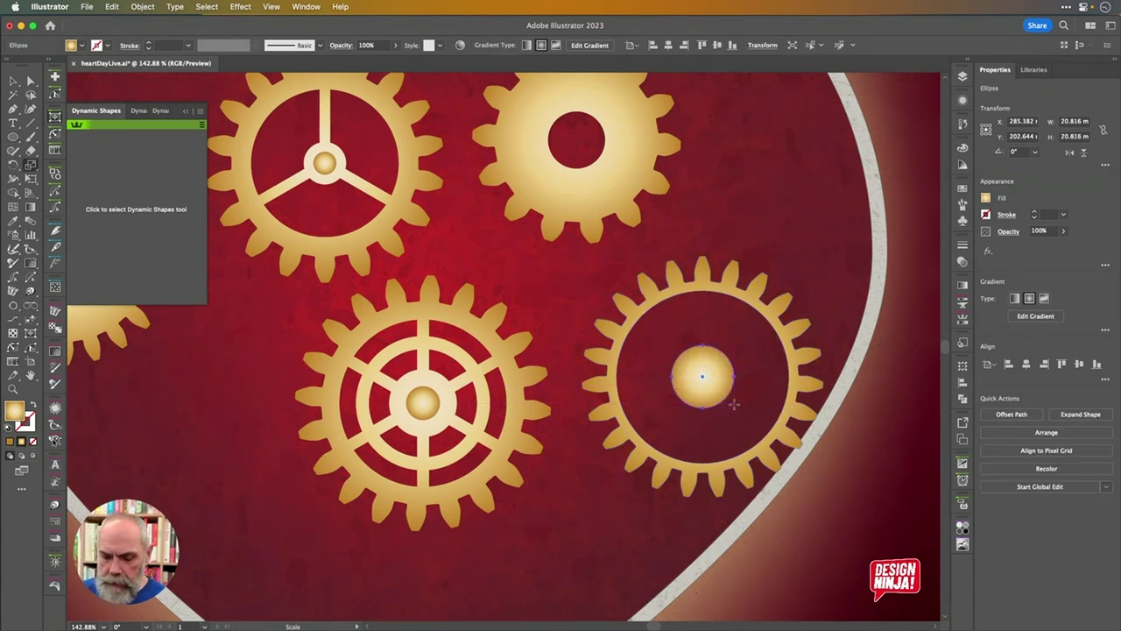
key("Return")
key("alt+Return")
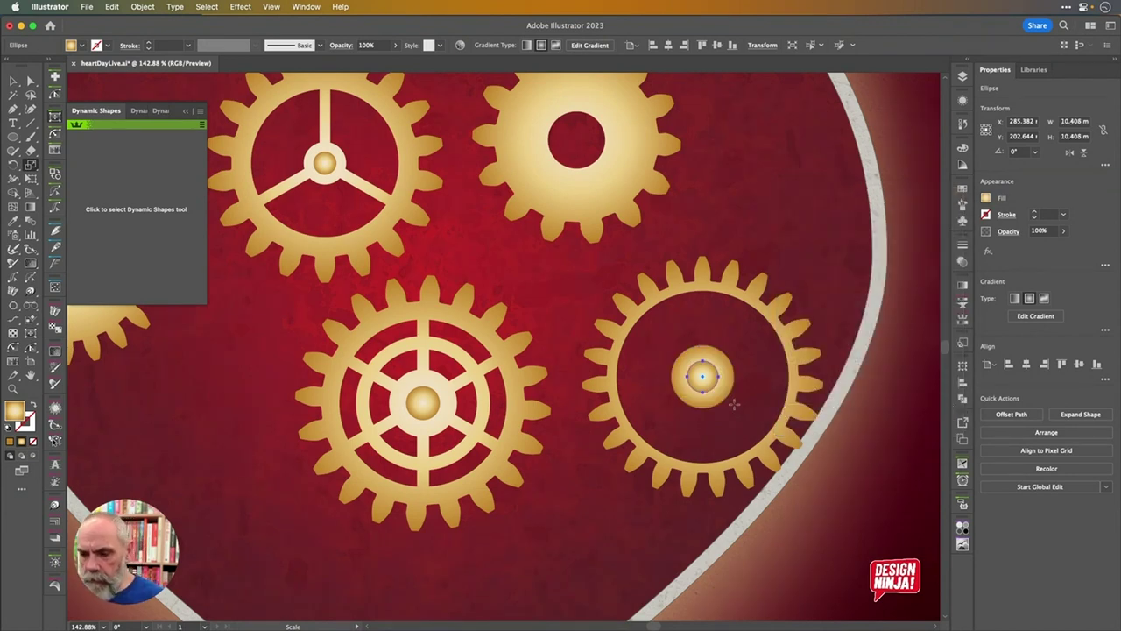
Draw a vertical spoke about 5.9 by 24.1 mm from the ring gear's rim to the hub, centred horizontally on the hub circle
key("m")
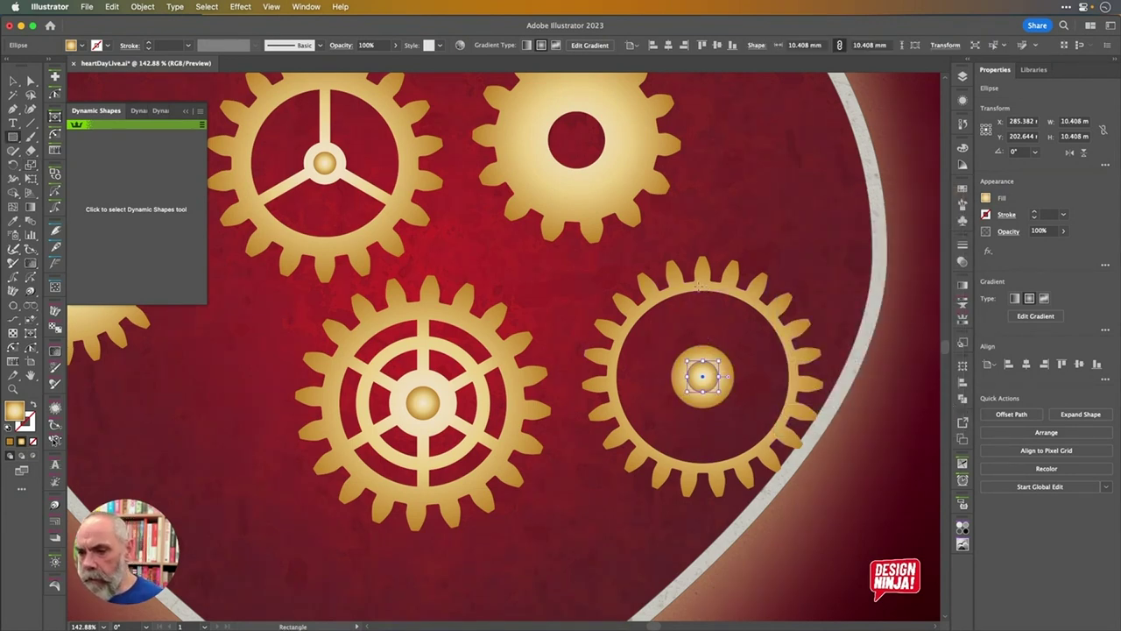
left_click_drag(702, 283, 710, 355)
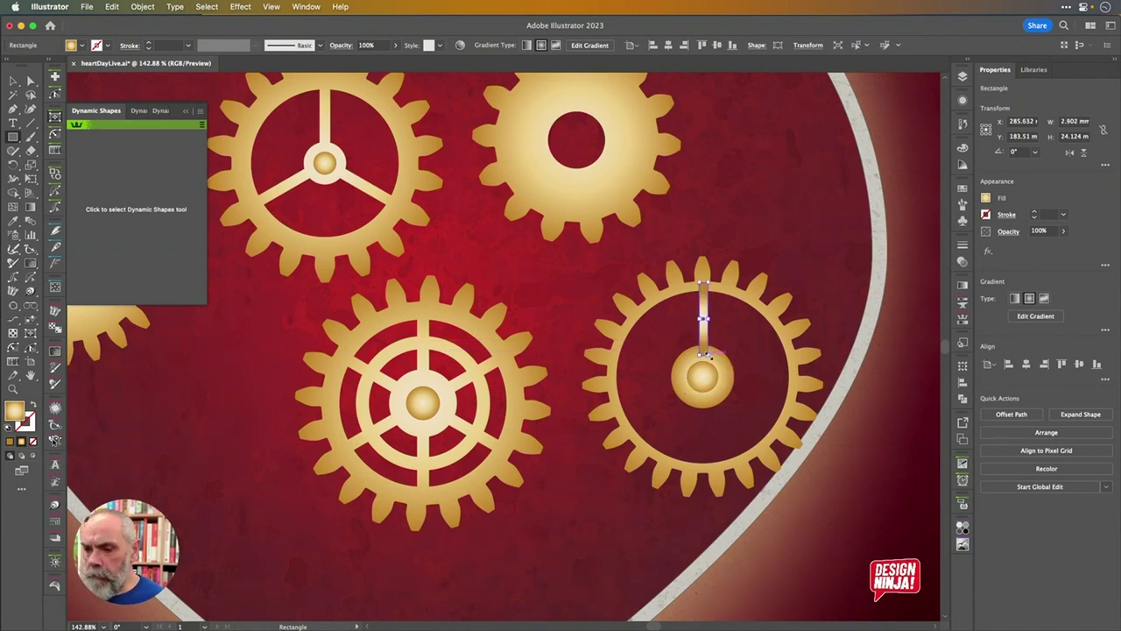
left_click_drag(699, 319, 691, 319)
key("v")
left_click(727, 377, "shift")
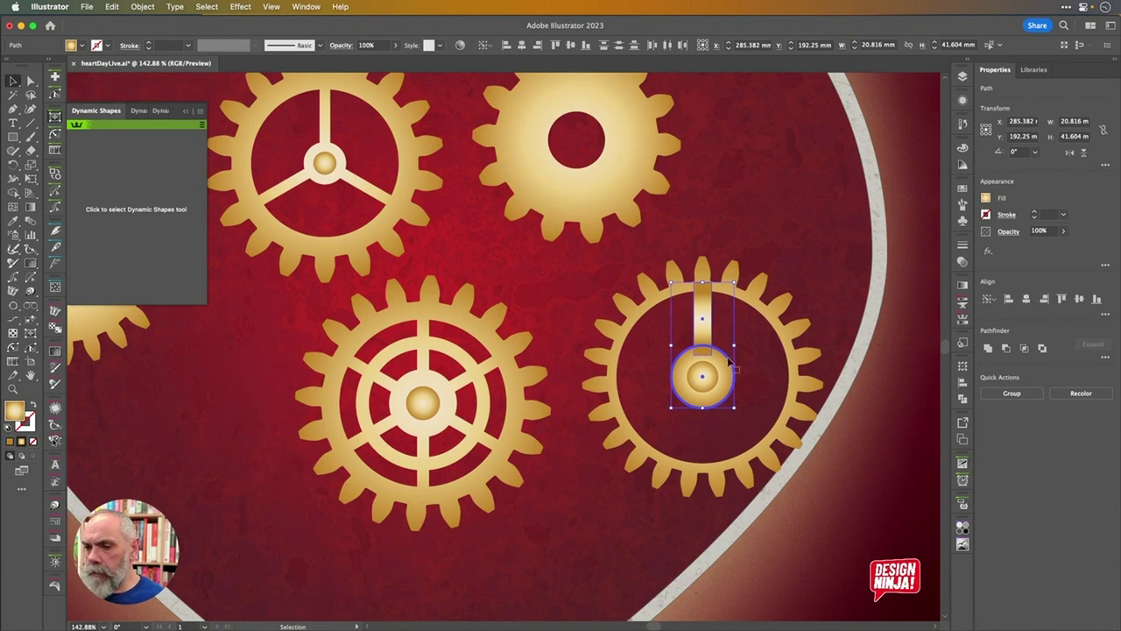
left_click(909, 318)
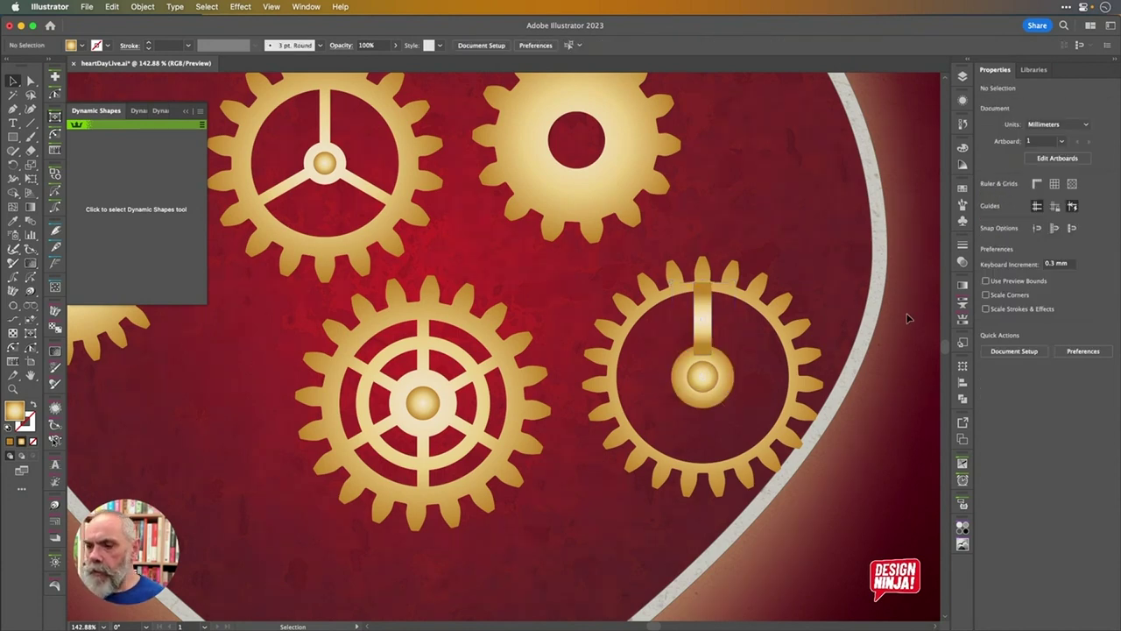
Shift the spoke about 1.2 mm down so that it overlaps the hub further
left_click(709, 322)
left_click_drag(710, 325, 710, 326)
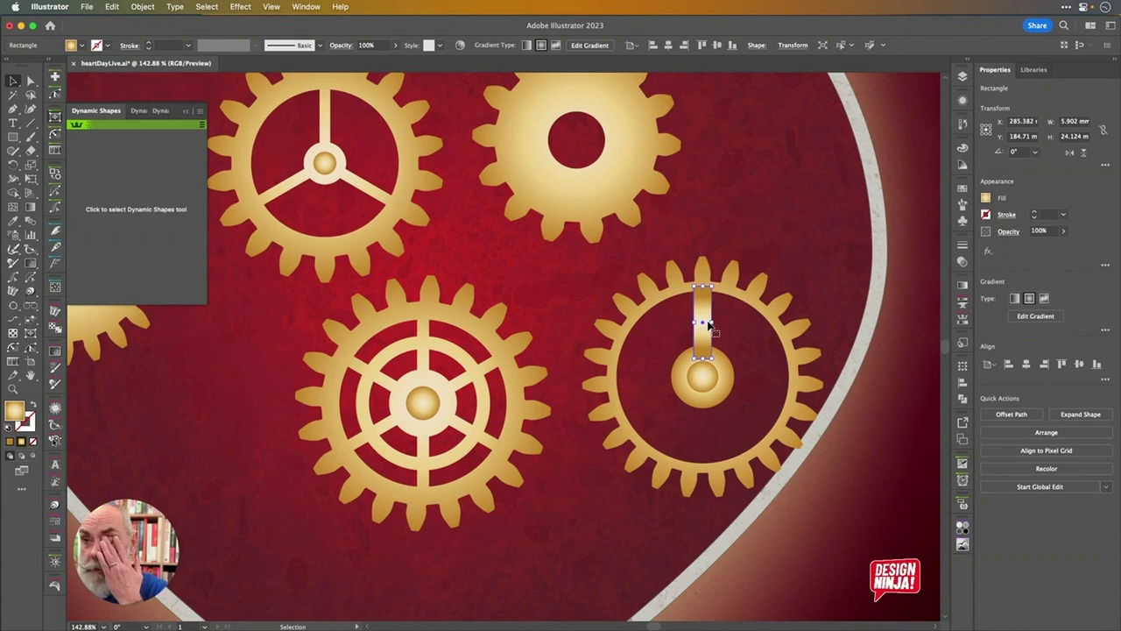
left_click(747, 331)
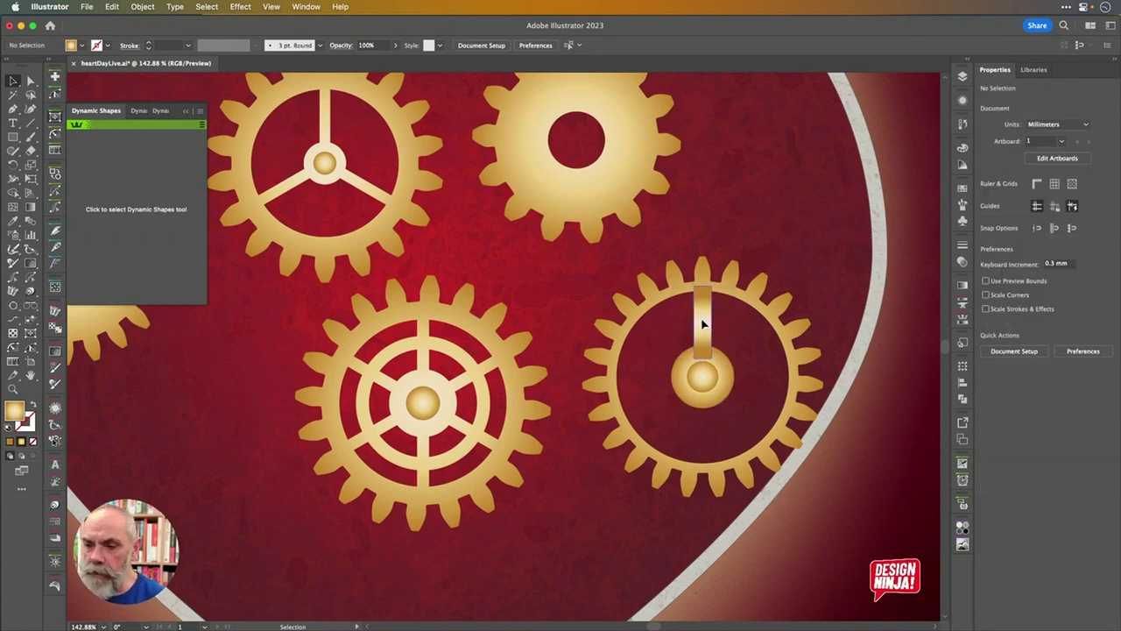
Copy the spoke at 45° about the hub's centre and repeat the copy until eight spokes surround the hub
left_click(703, 324)
key("r")
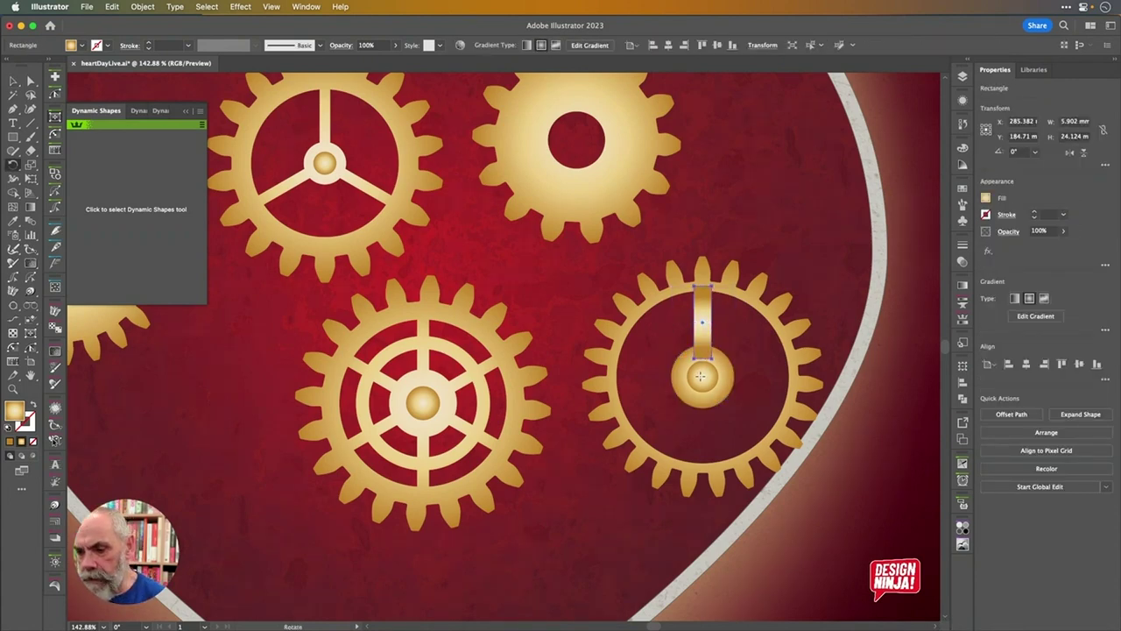
left_click(702, 377, "alt")
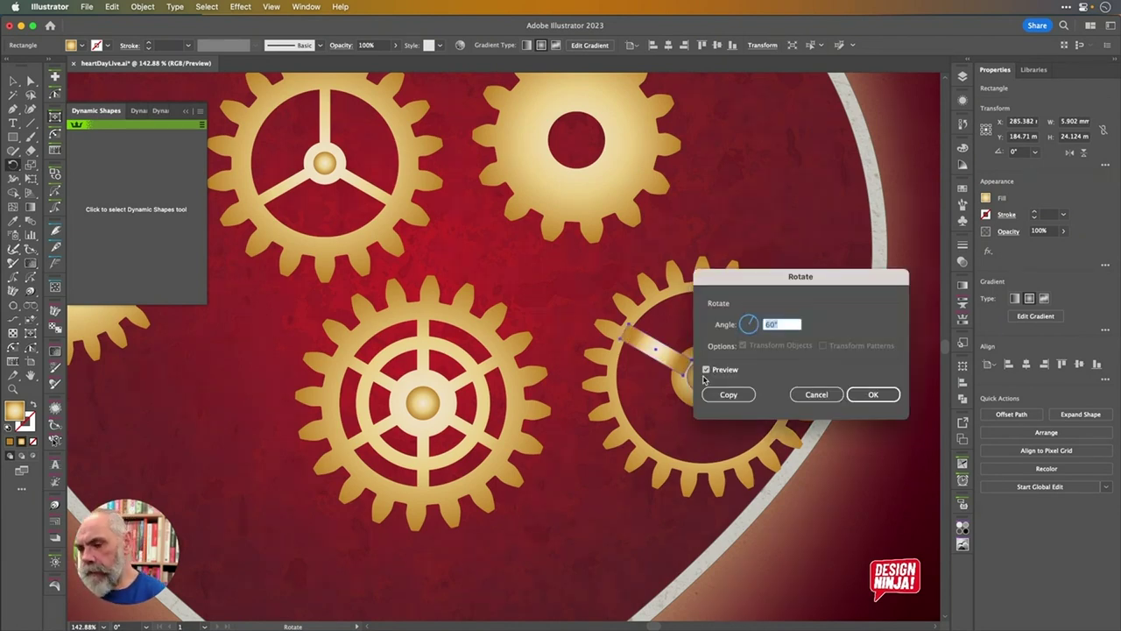
type("45")
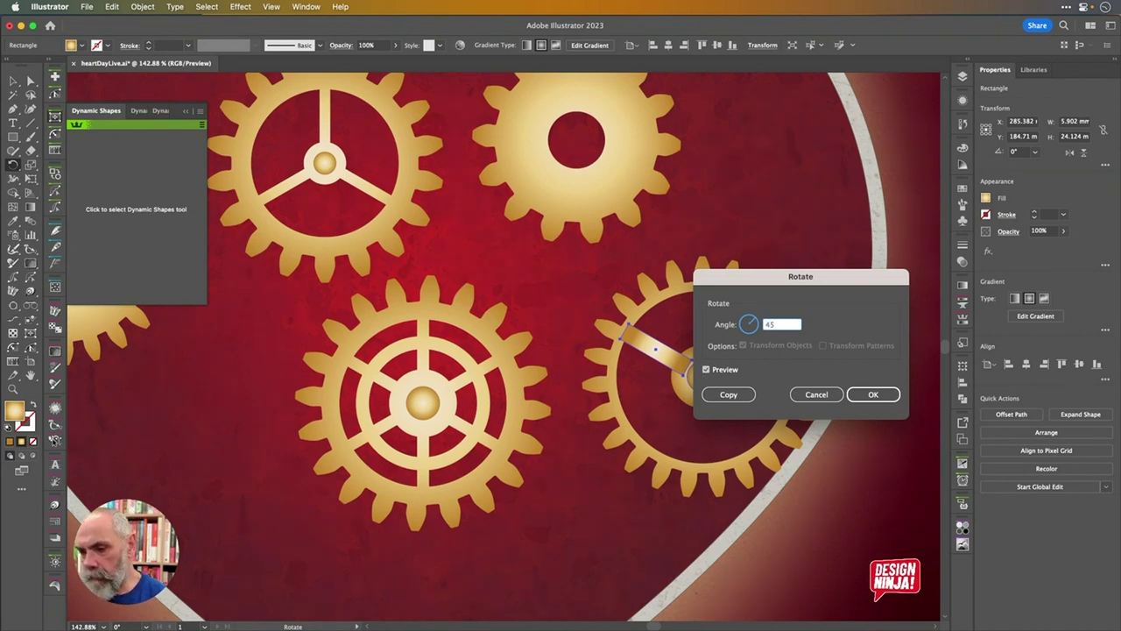
key("alt+Return")
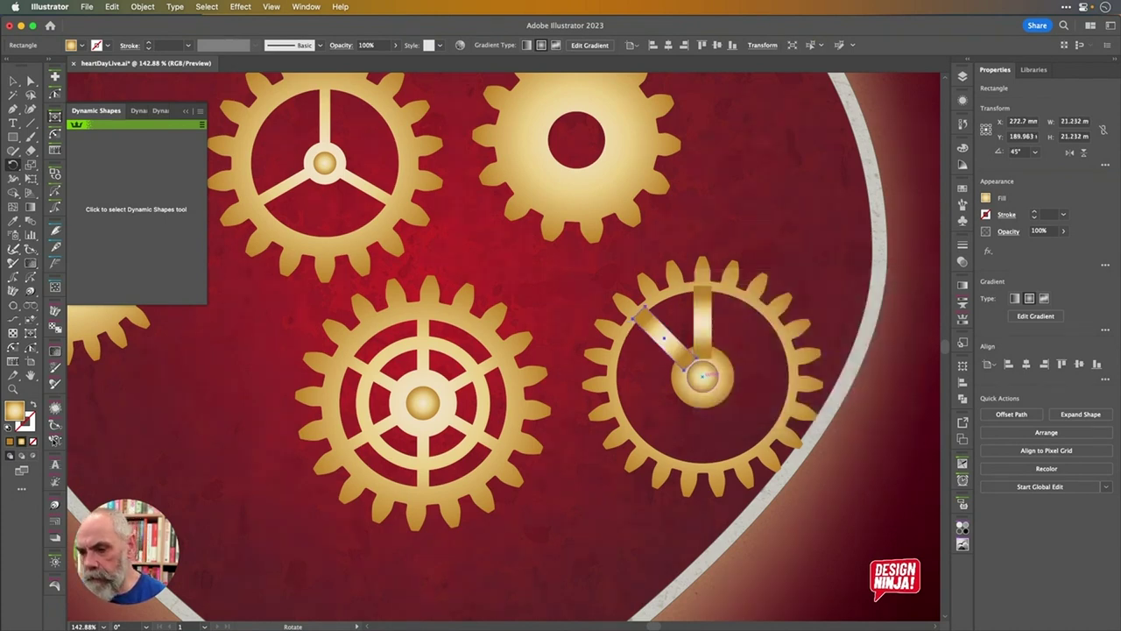
key("super+d")
key("super+d")
key("super+d")
key("super+d")
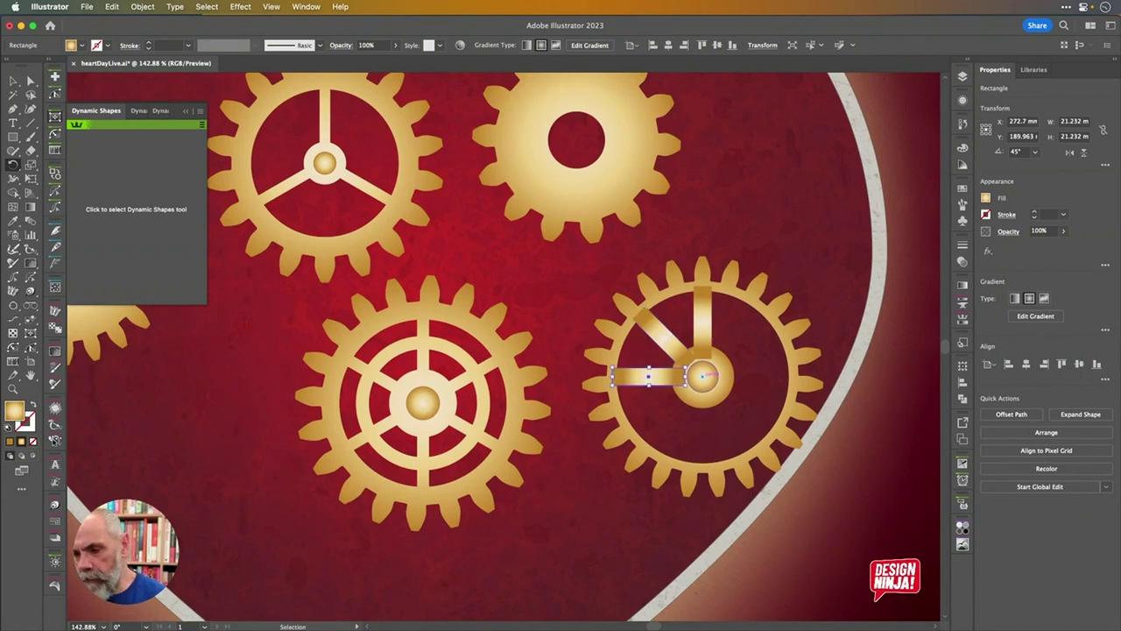
key("super+d")
key("super+d")
key("super+d")
key("super+d")
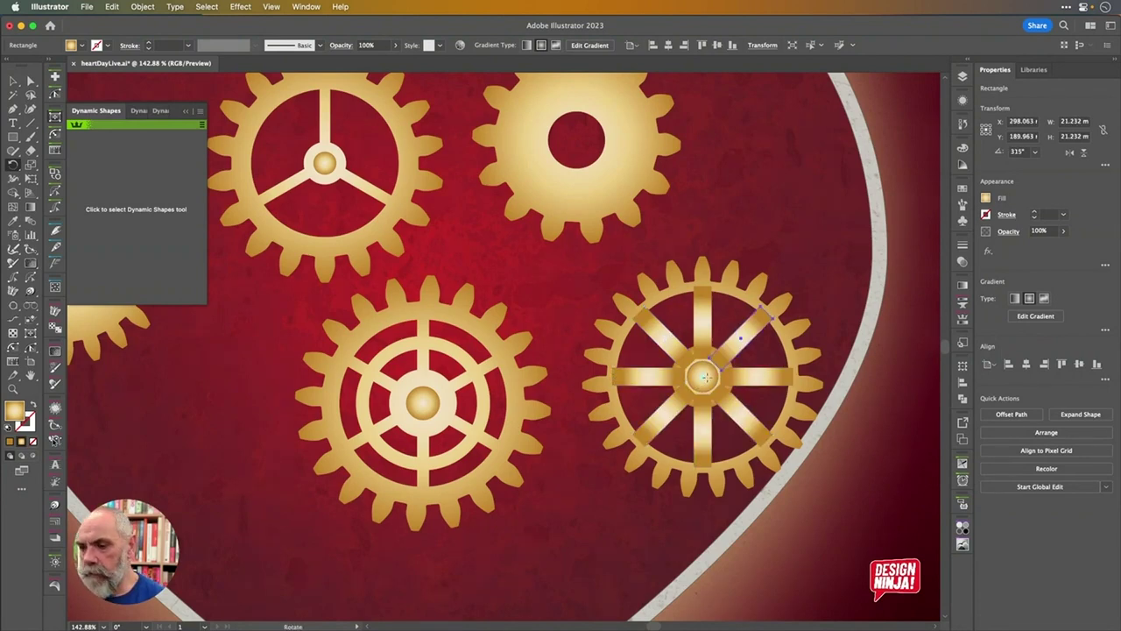
Unite the ring gear, its eight spokes and the hub into one shape, leaving out the small centre circle
key("v")
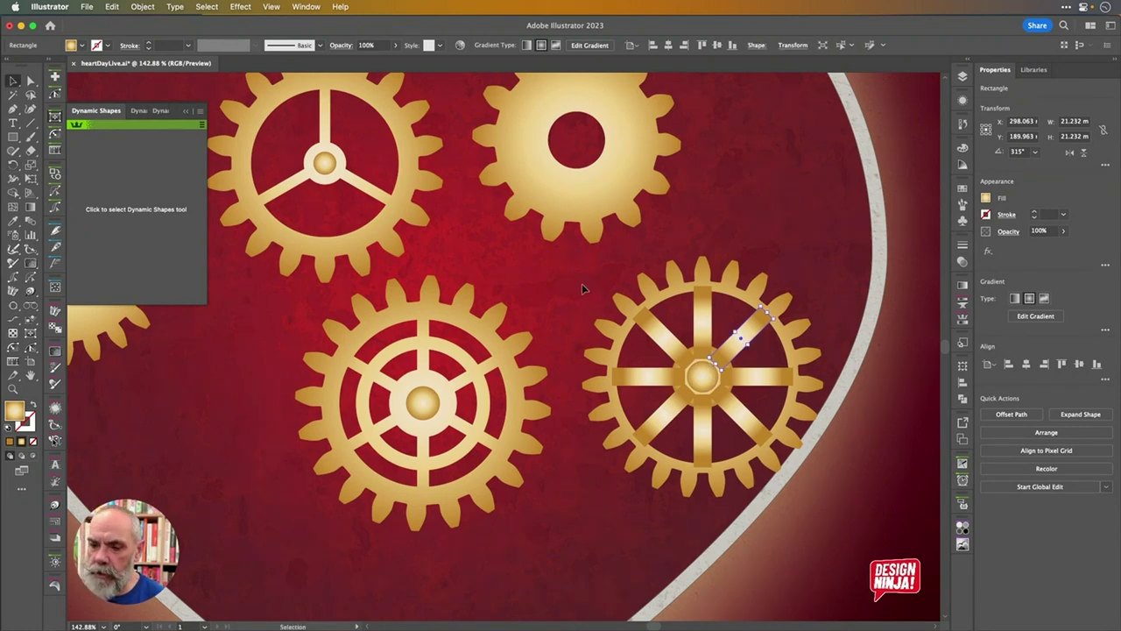
left_click_drag(583, 287, 831, 501)
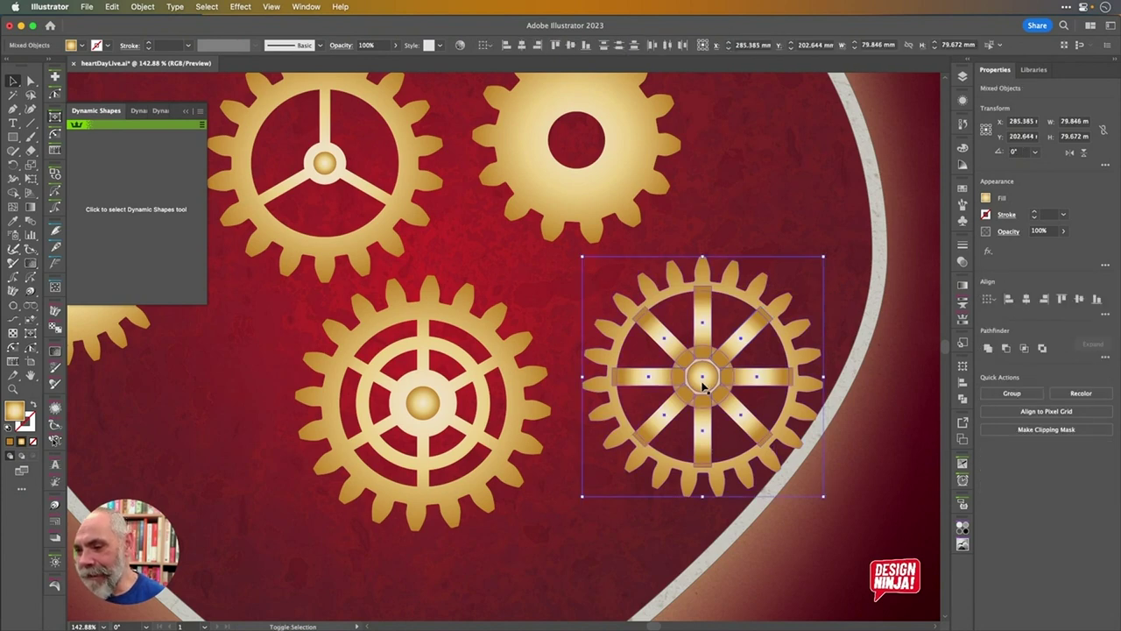
left_click(988, 347)
key("super")
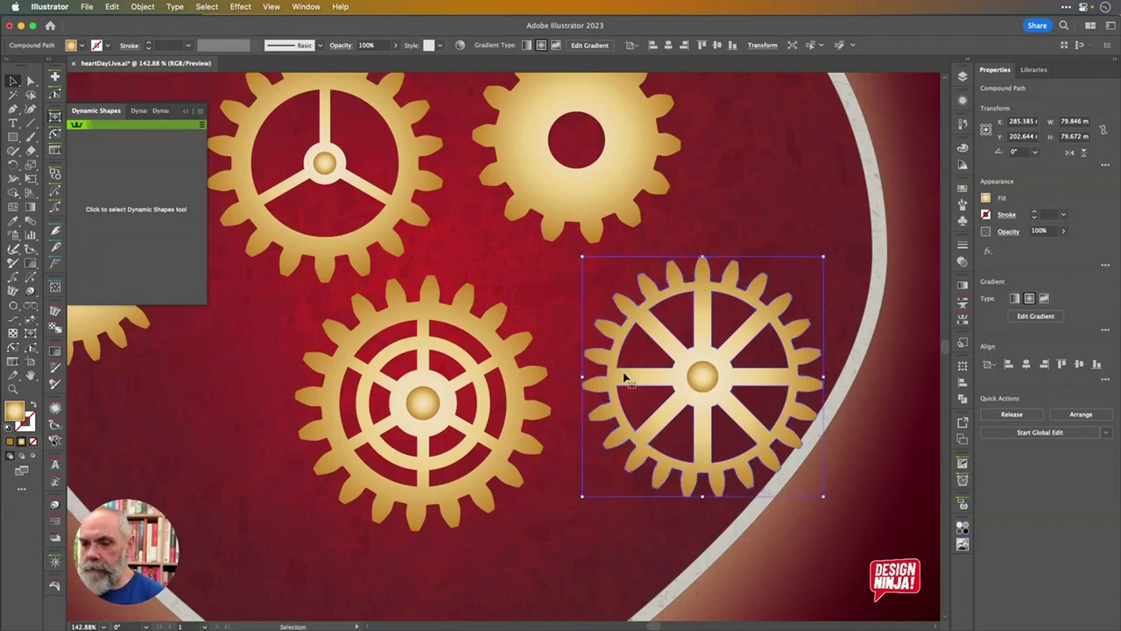
Draw a centred circle about 17.6 mm wide in the hole of the plain upper-right gear and add a concentric copy scaled to 50%
key("super+0")
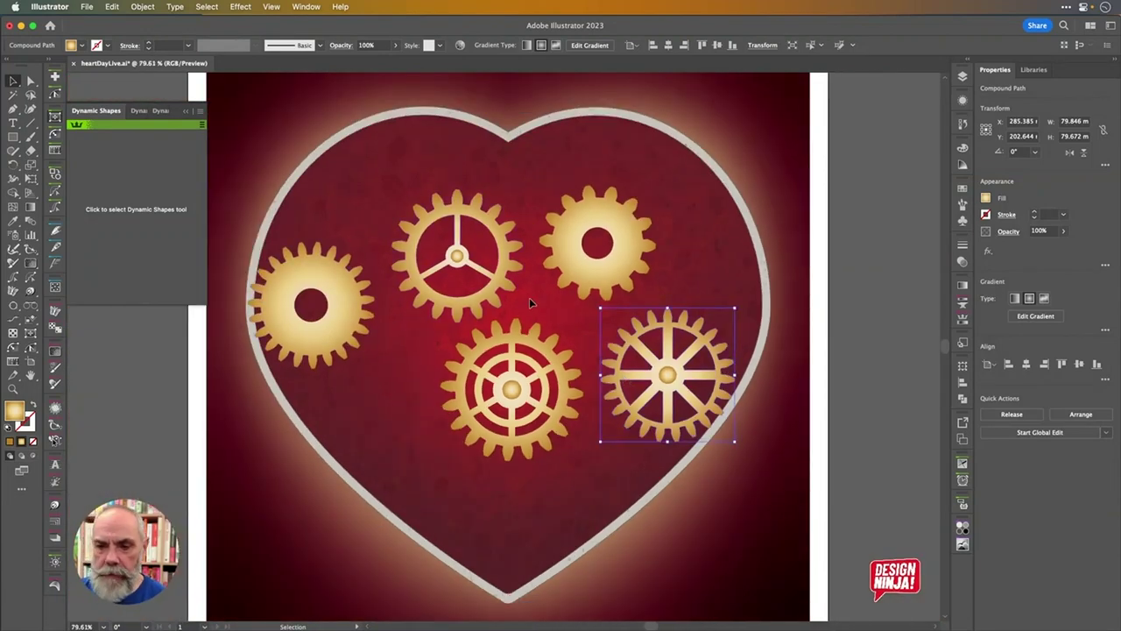
scroll(603, 237, "up", 1)
scroll(601, 237, "up", 10)
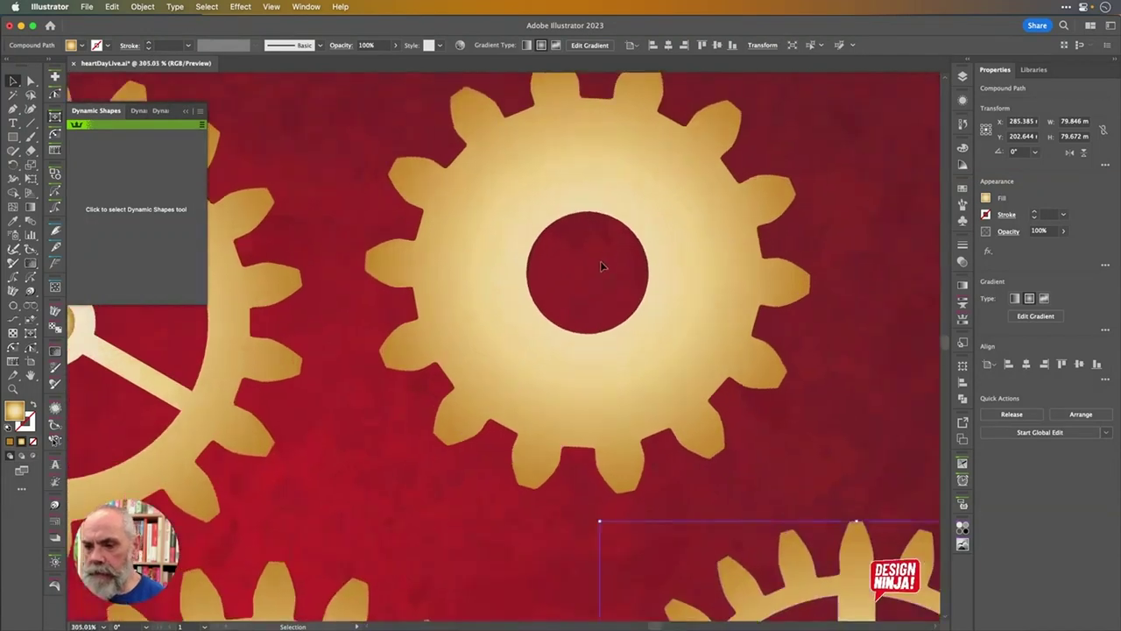
key("l")
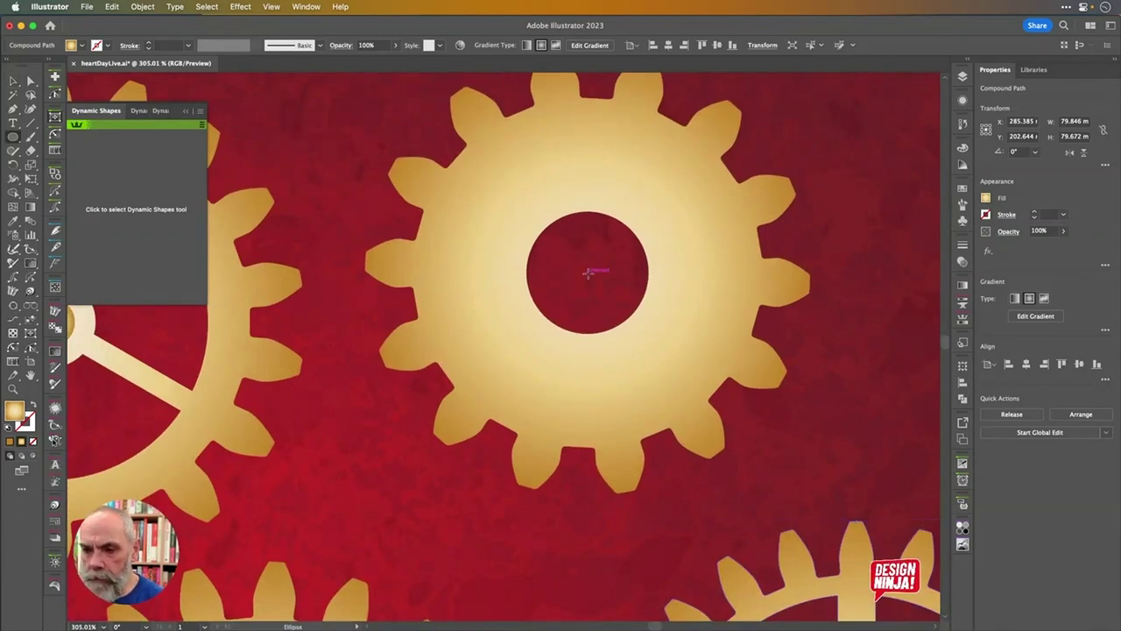
left_click_drag(587, 273, 644, 315)
key("s")
key("Return")
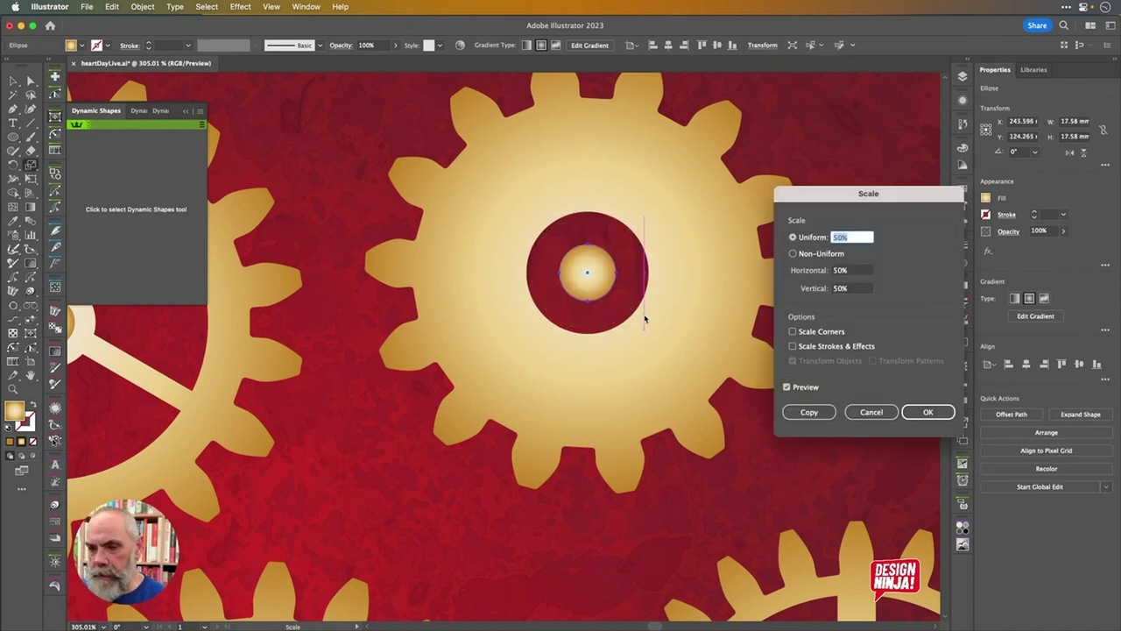
key("Return")
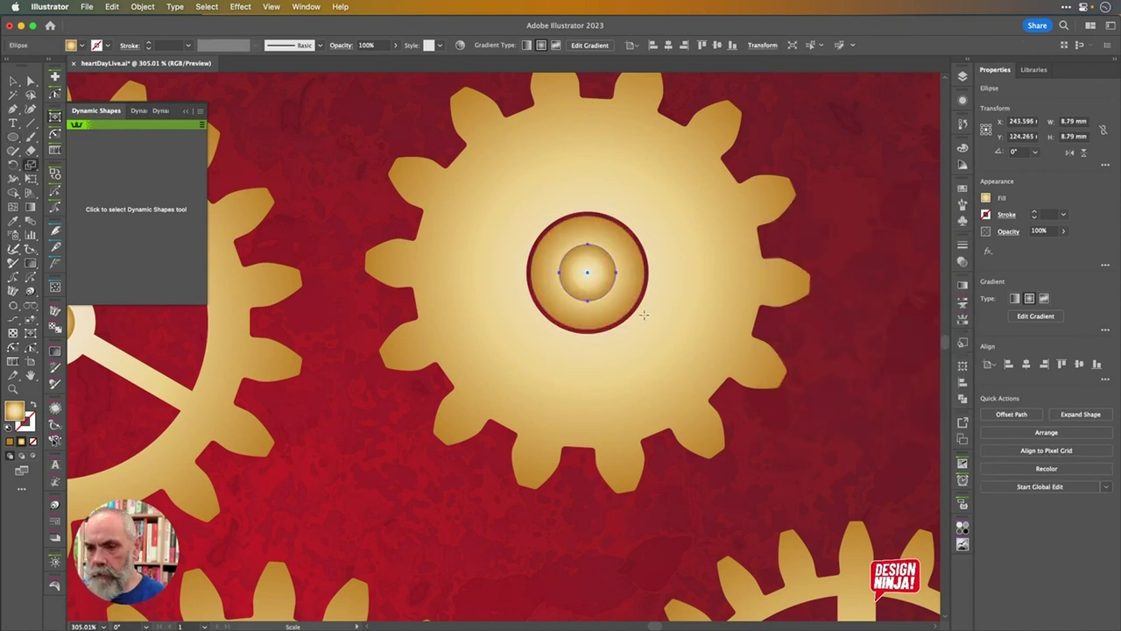
Draw a centred circle about 18.1 mm wide in the hole of the far-left gear and add a concentric copy scaled to 50%
scroll(655, 333, "down", 6)
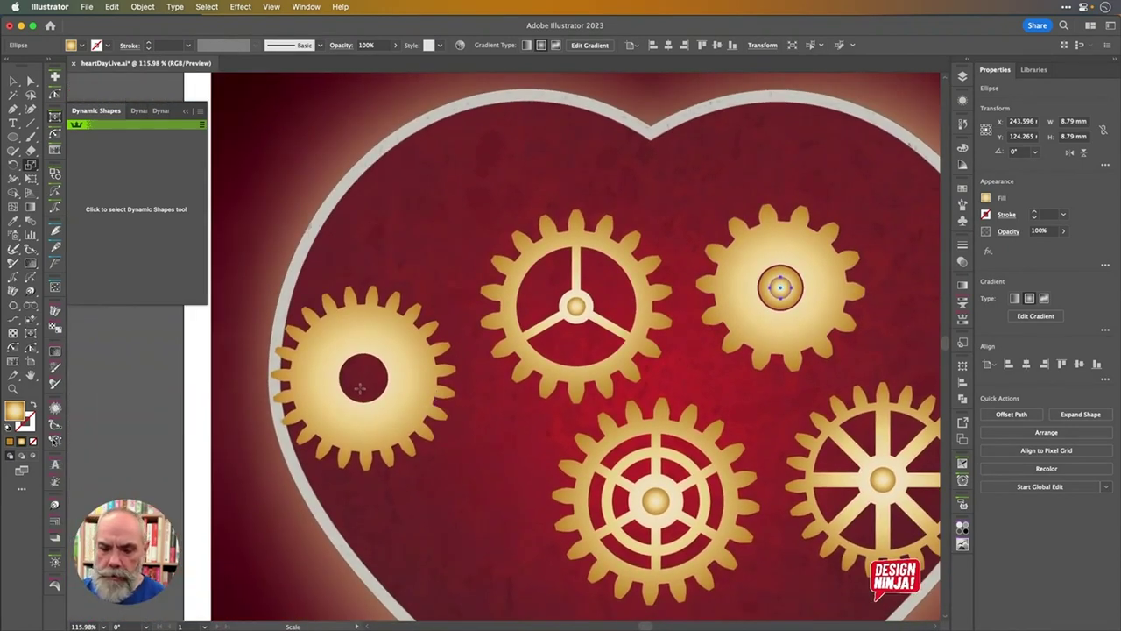
scroll(362, 384, "up", 5)
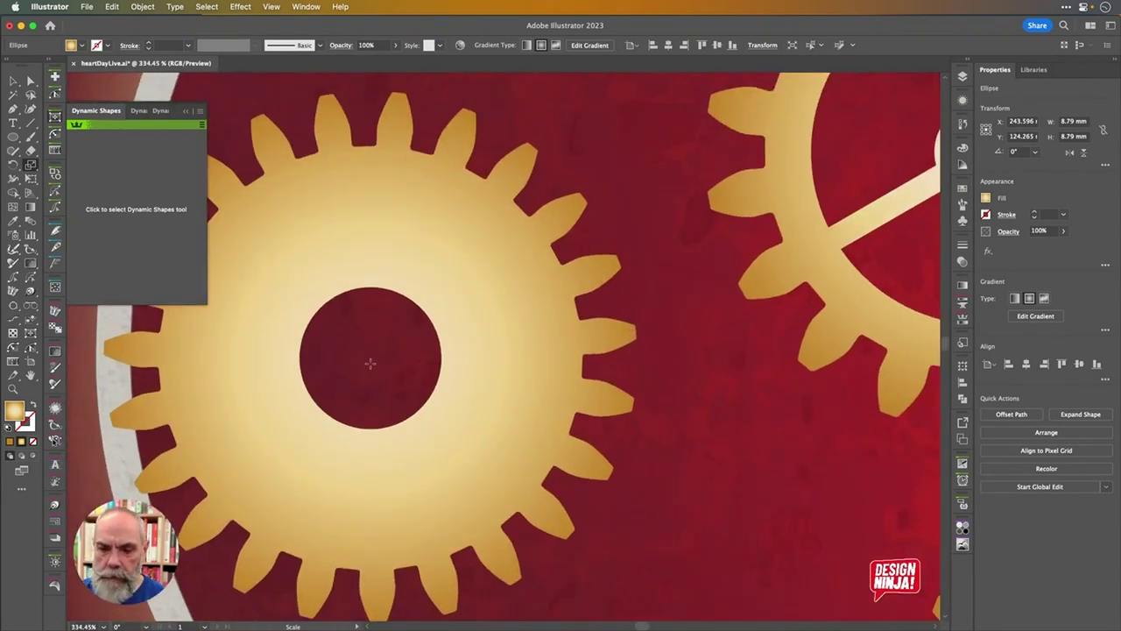
key("v")
key("l")
left_click_drag(370, 358, 435, 411)
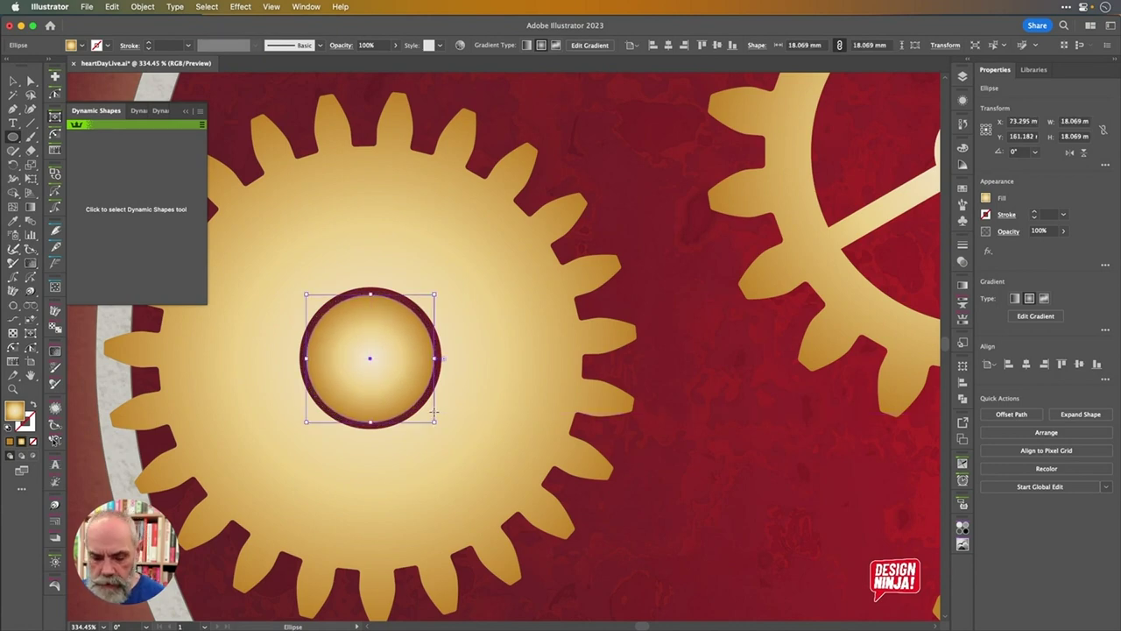
key("s")
key("Return")
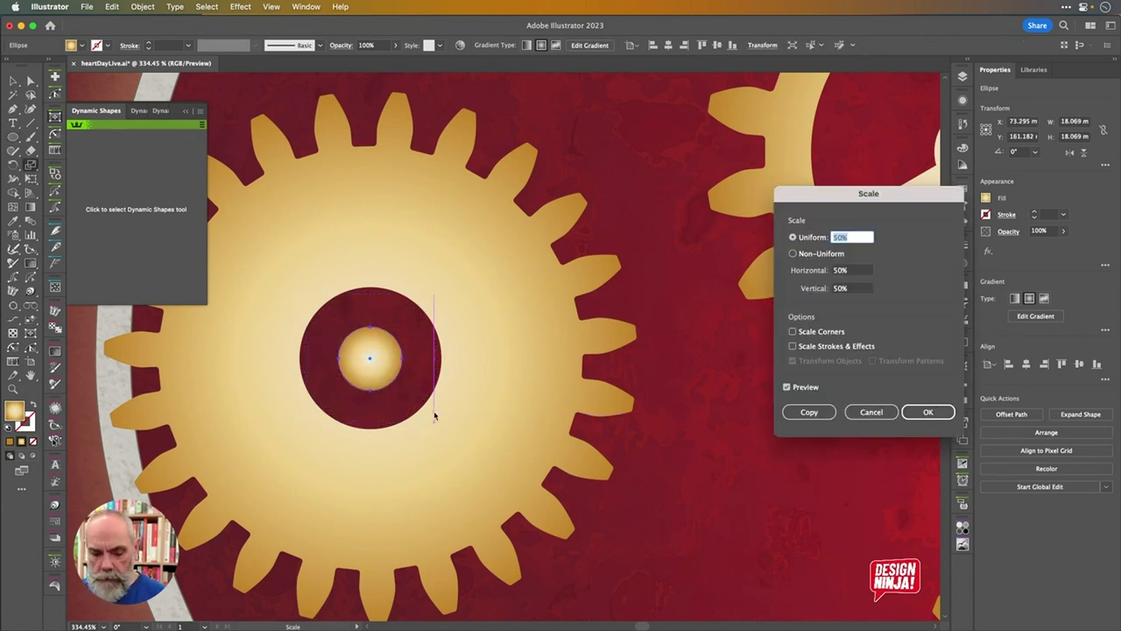
key("Return")
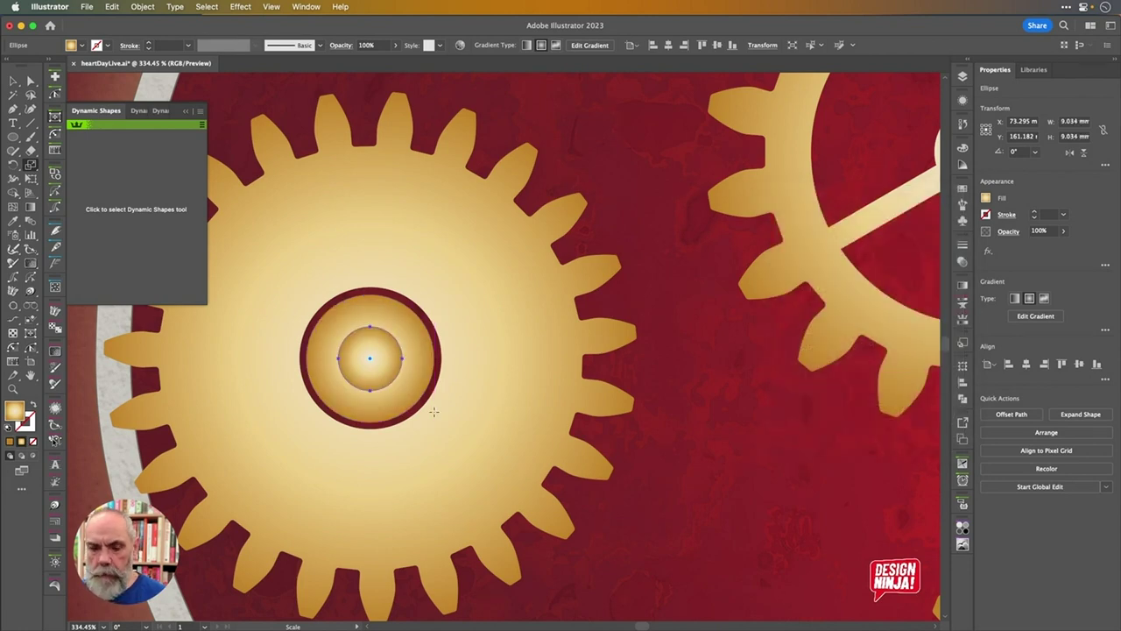
key("v")
left_click(649, 427)
Group the parts of the far-left gear, and group the parts of the three-spoke gear separately
scroll(649, 428, "down", 5)
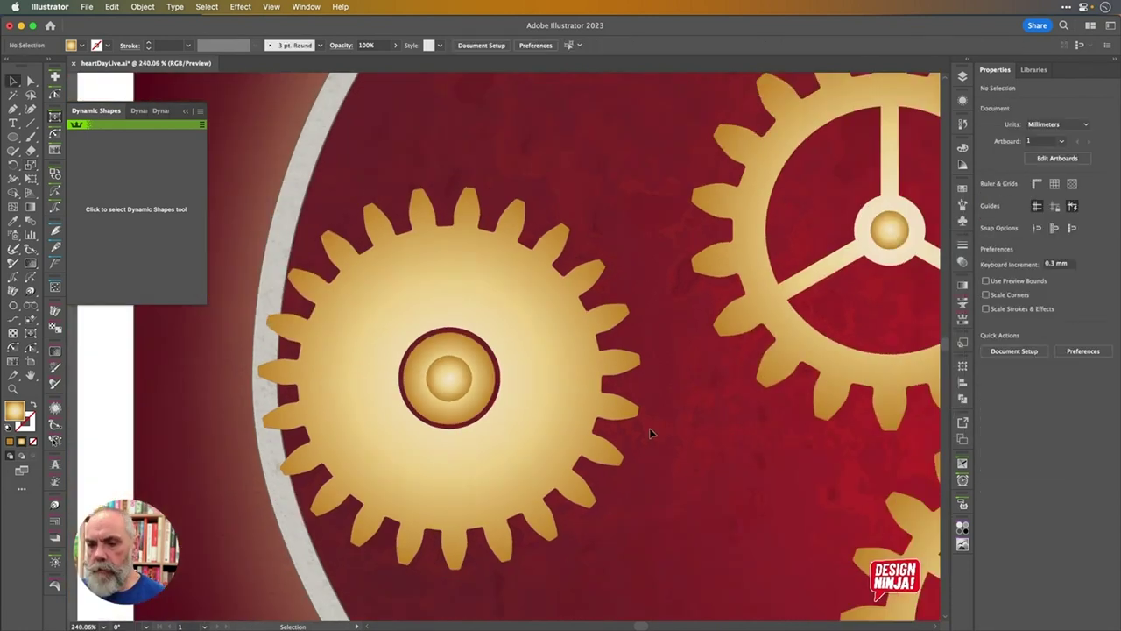
scroll(650, 427, "down", 3)
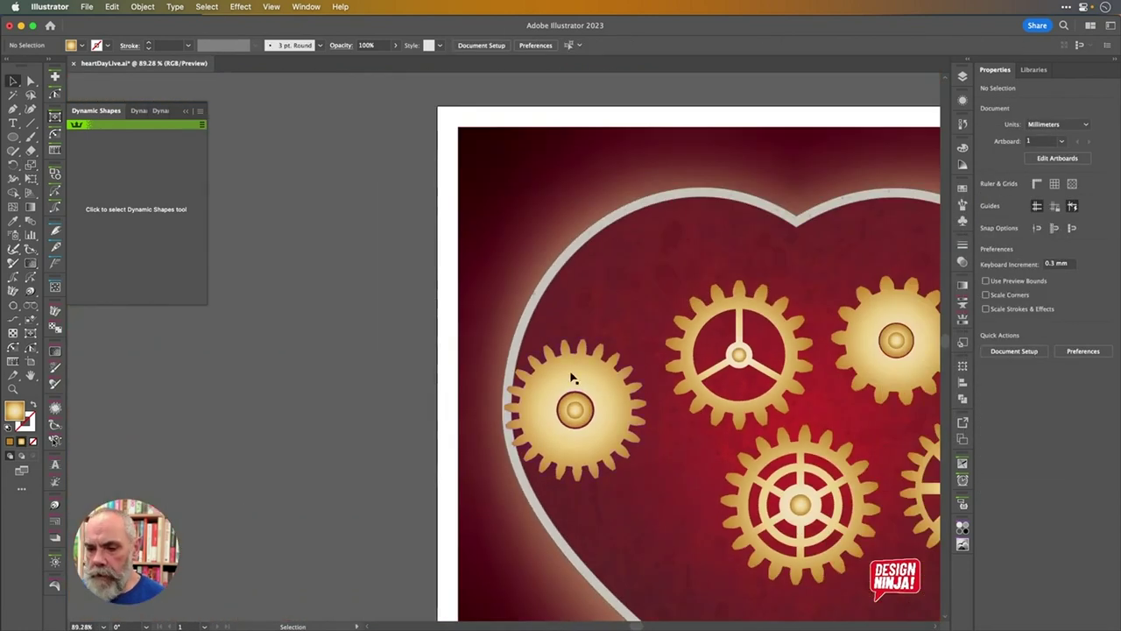
left_click(606, 447)
key("super+g")
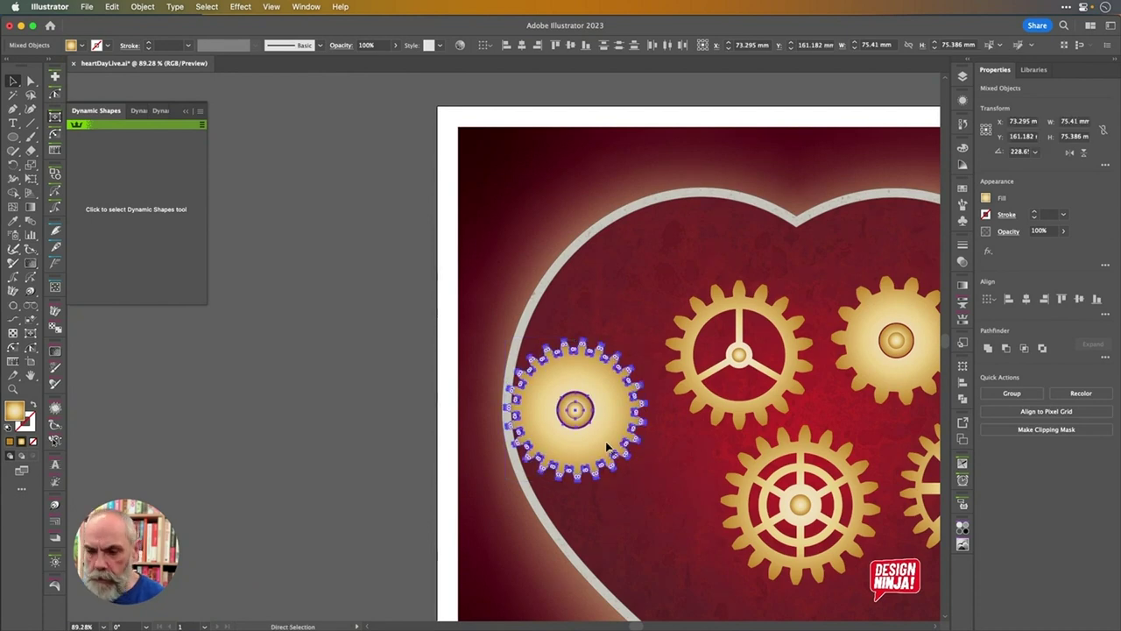
scroll(775, 354, "right", 5)
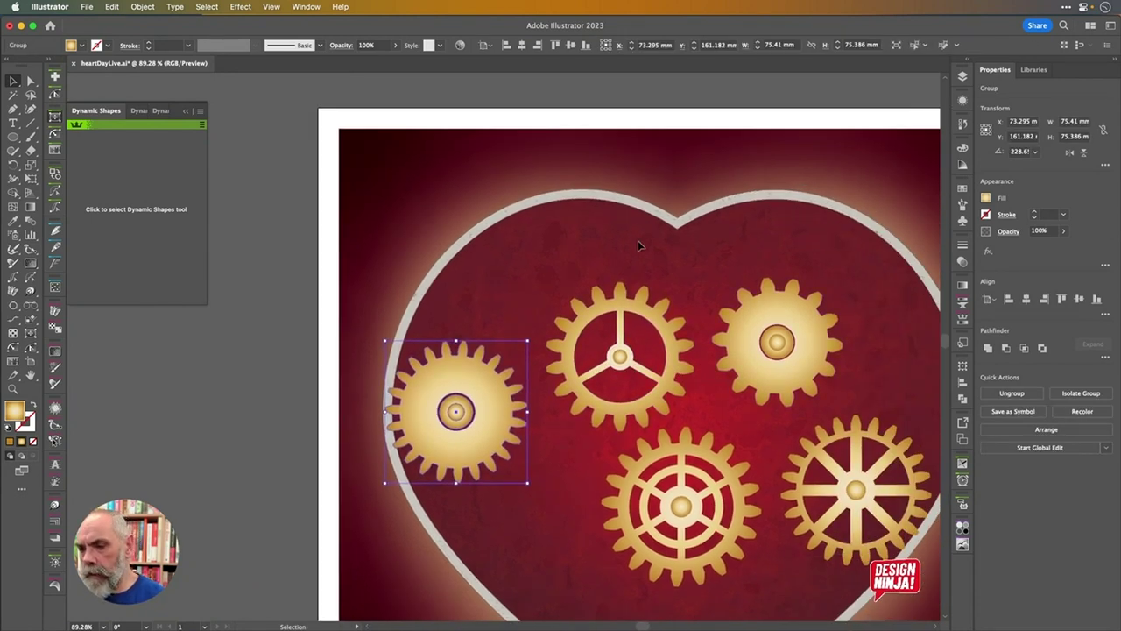
left_click(655, 383)
key("super+g")
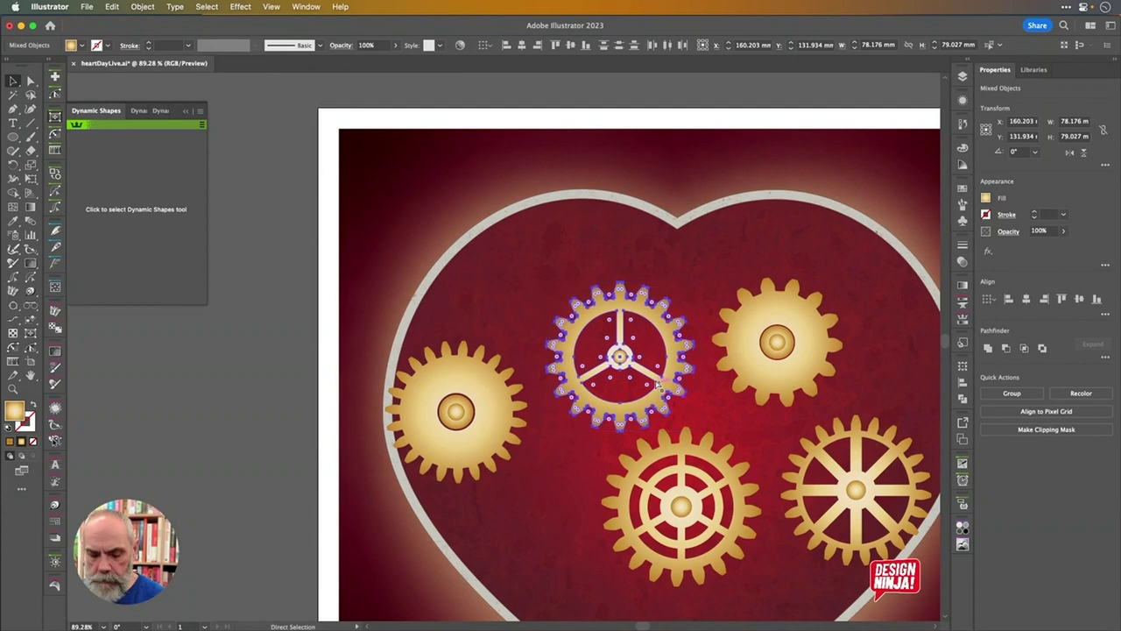
Group the parts of the plain upper-right gear, the double-ring gear and the eight-spoke gear, each as its own group
left_click(824, 388)
key("a")
key("v")
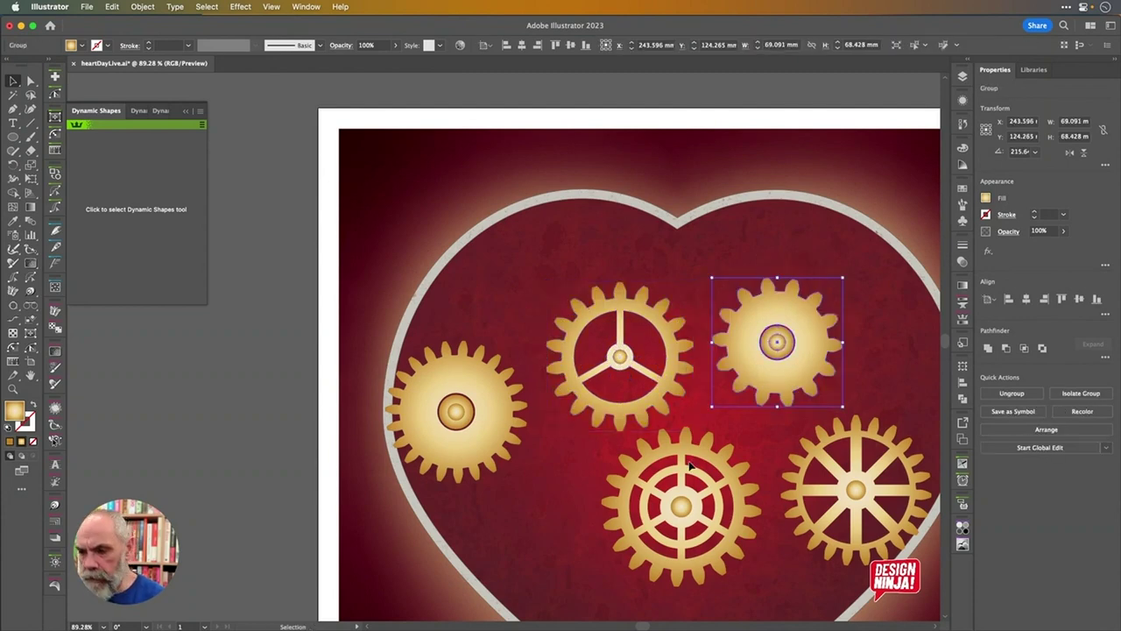
left_click(738, 541)
key("super+g")
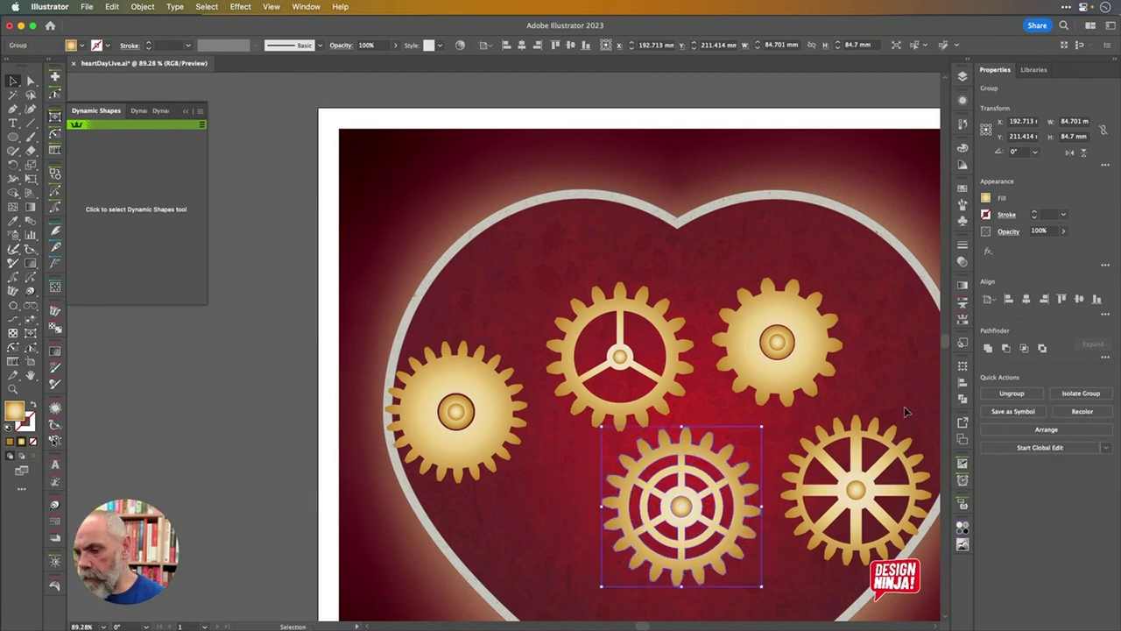
left_click(845, 508)
key("super+g")
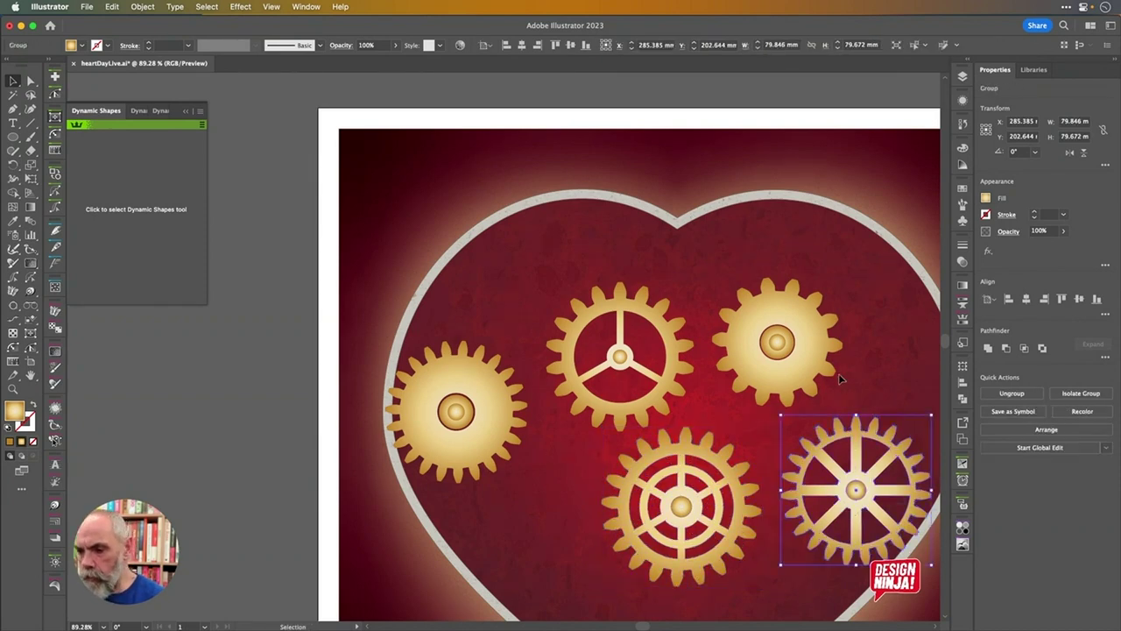
Spread the five gear groups apart, moving three towards the top of the heart and the double-ring and eight-spoke gears further left
left_click_drag(791, 346, 857, 264)
left_click_drag(644, 364, 702, 298)
left_click_drag(493, 366, 560, 312)
left_click_drag(666, 489, 587, 500)
left_click_drag(854, 486, 762, 454)
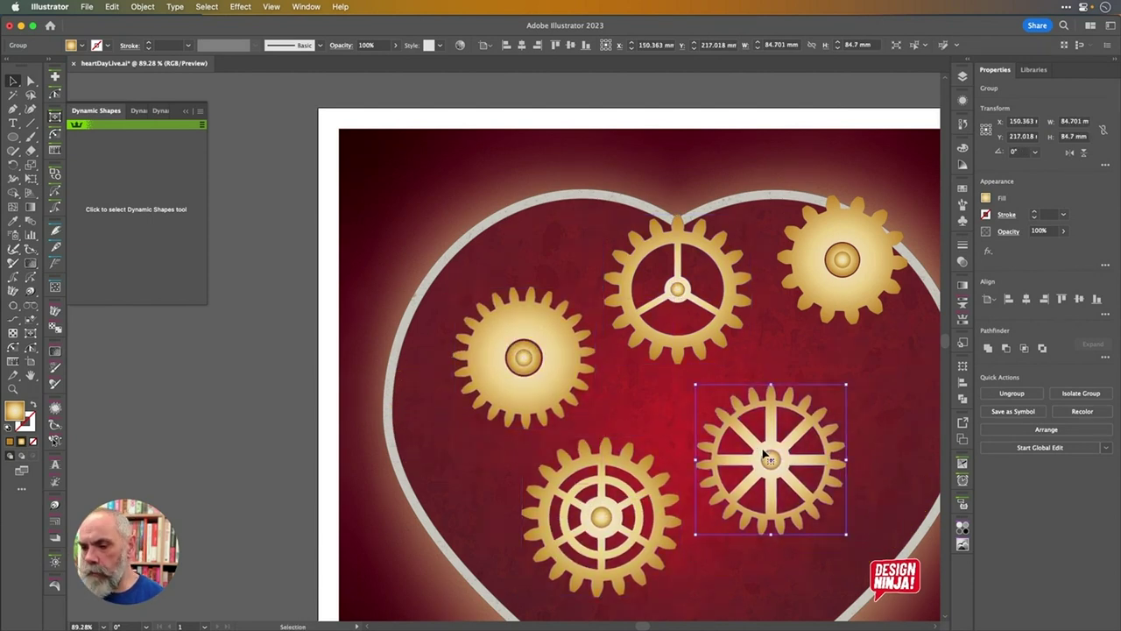
Unlock the Heart layer, copy its red inner heart path, and lock the layer again
key("super+0")
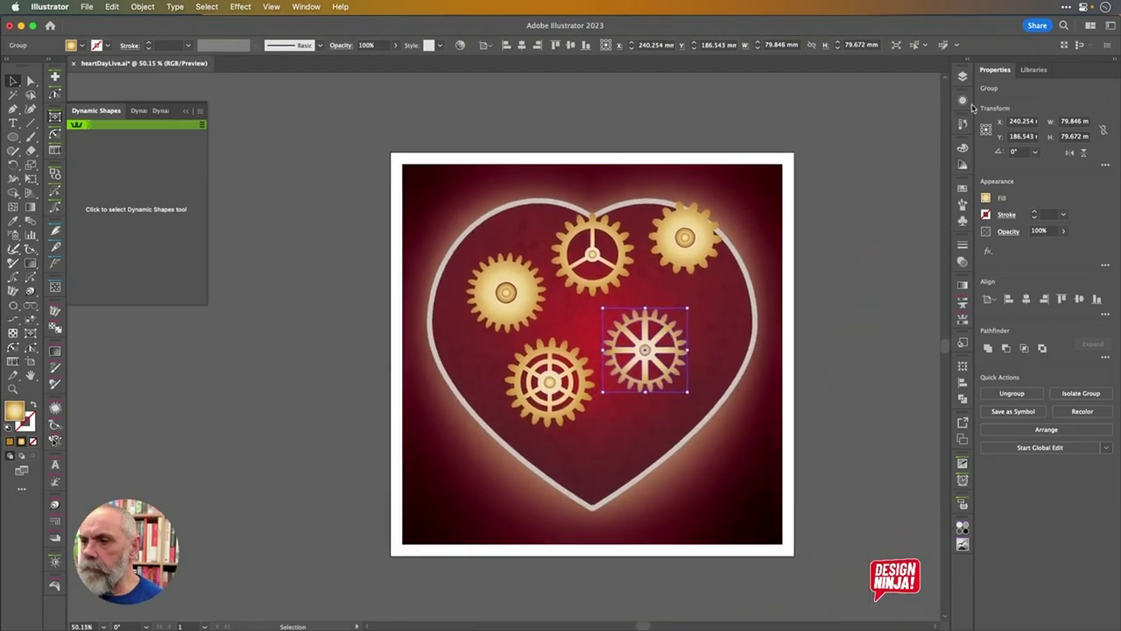
left_click(964, 78)
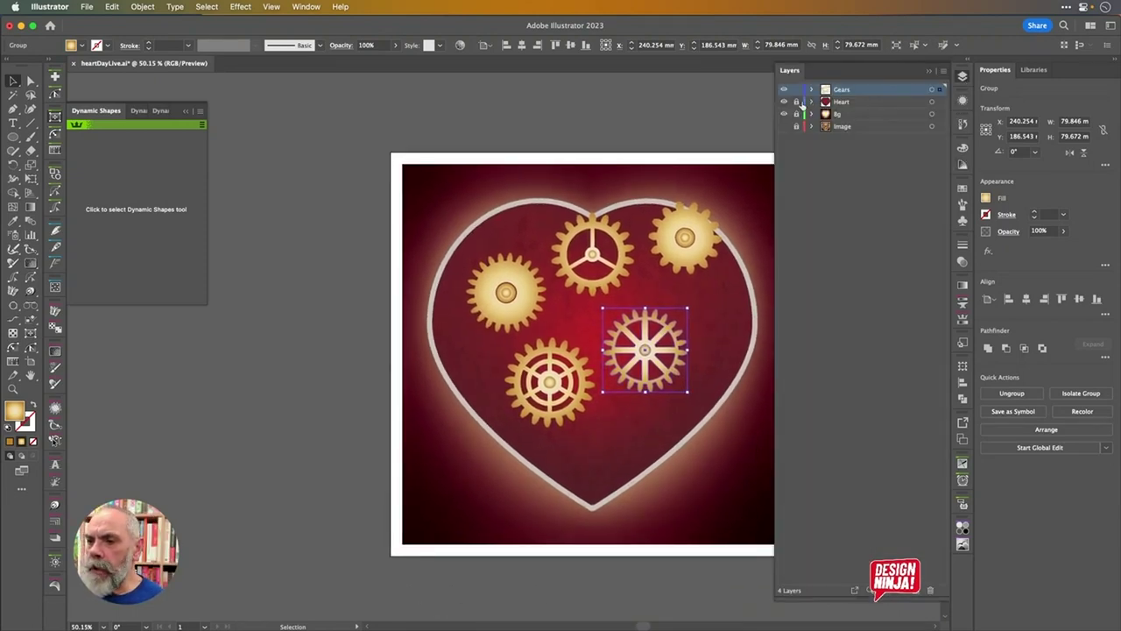
left_click(530, 223)
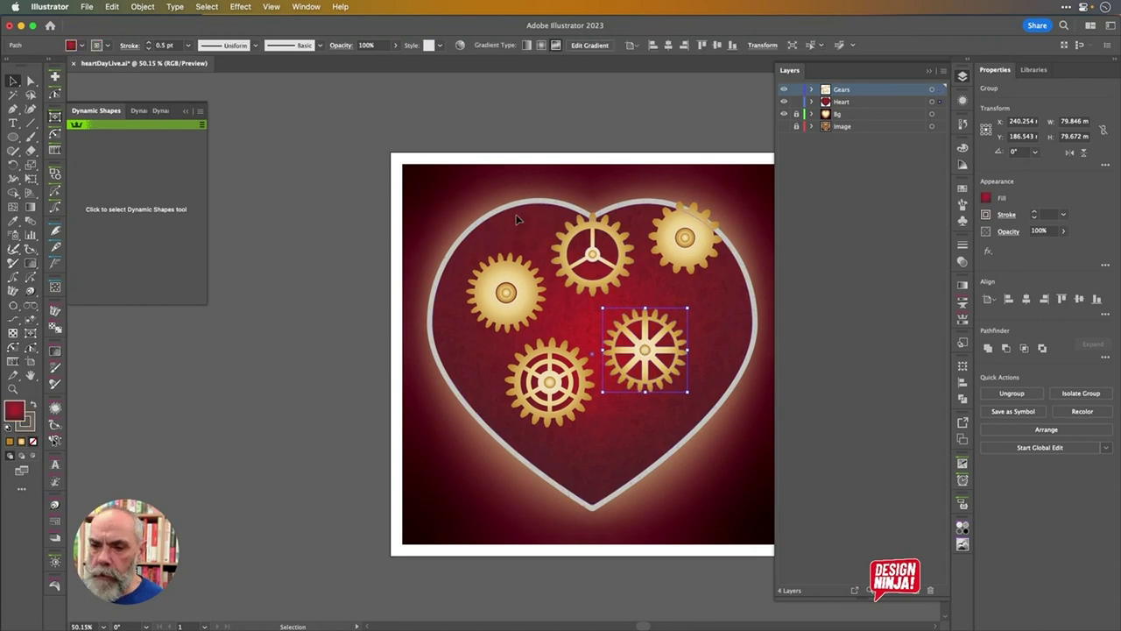
left_click(813, 101)
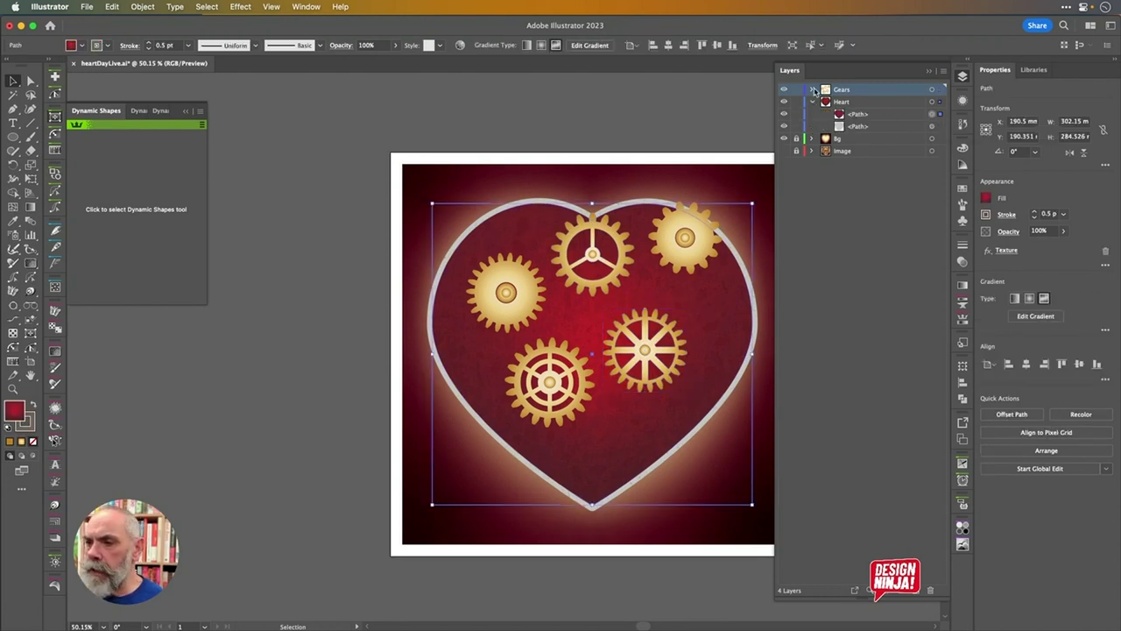
left_click(813, 101)
key("a")
key("v")
left_click(796, 102)
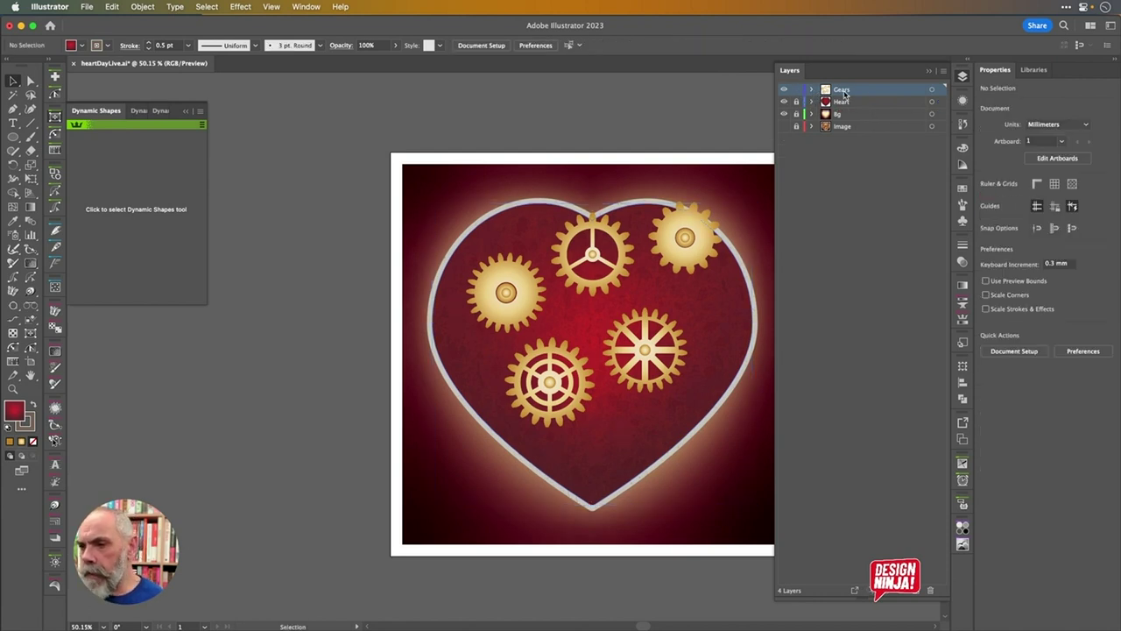
Paste the heart path in place on the Gears layer as a white shape without stroke, arranged behind the gears
key("a")
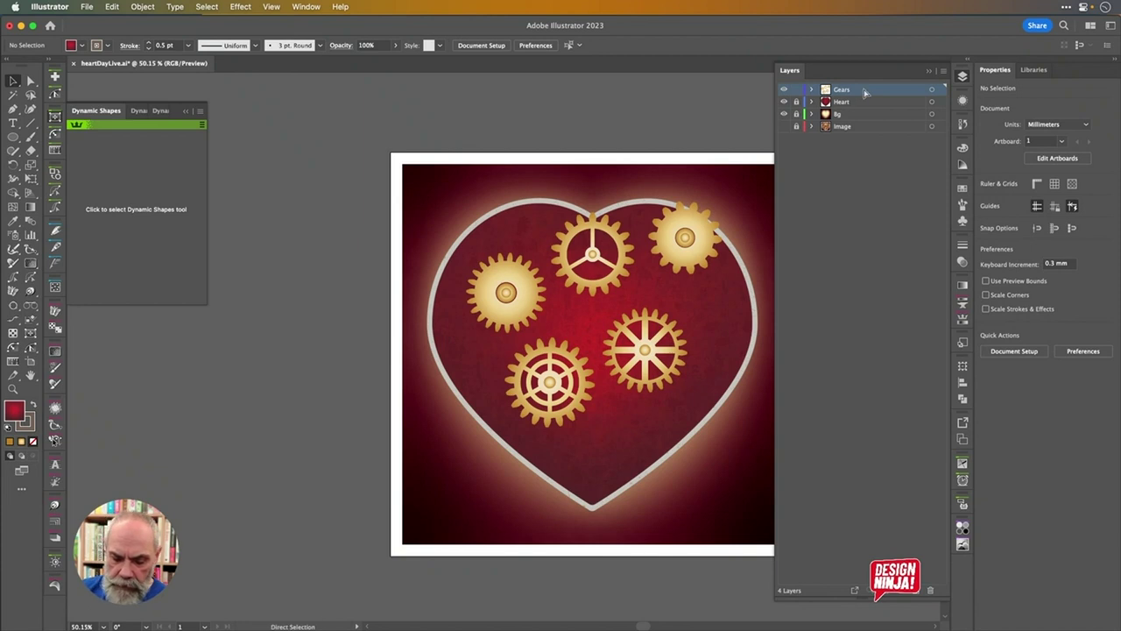
key("v")
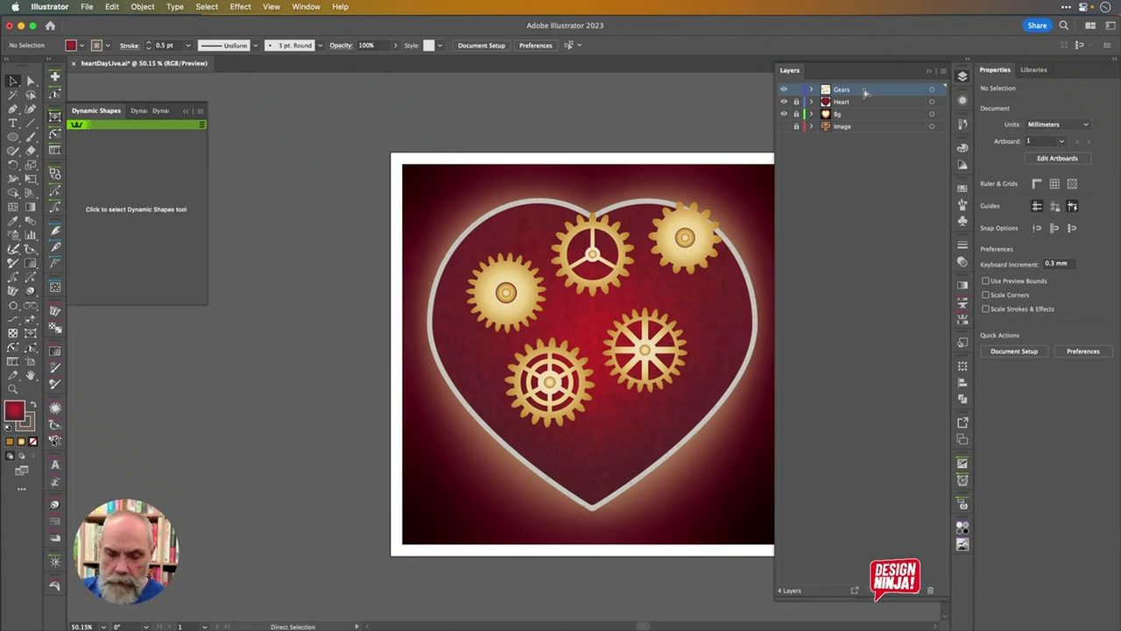
key("super+f")
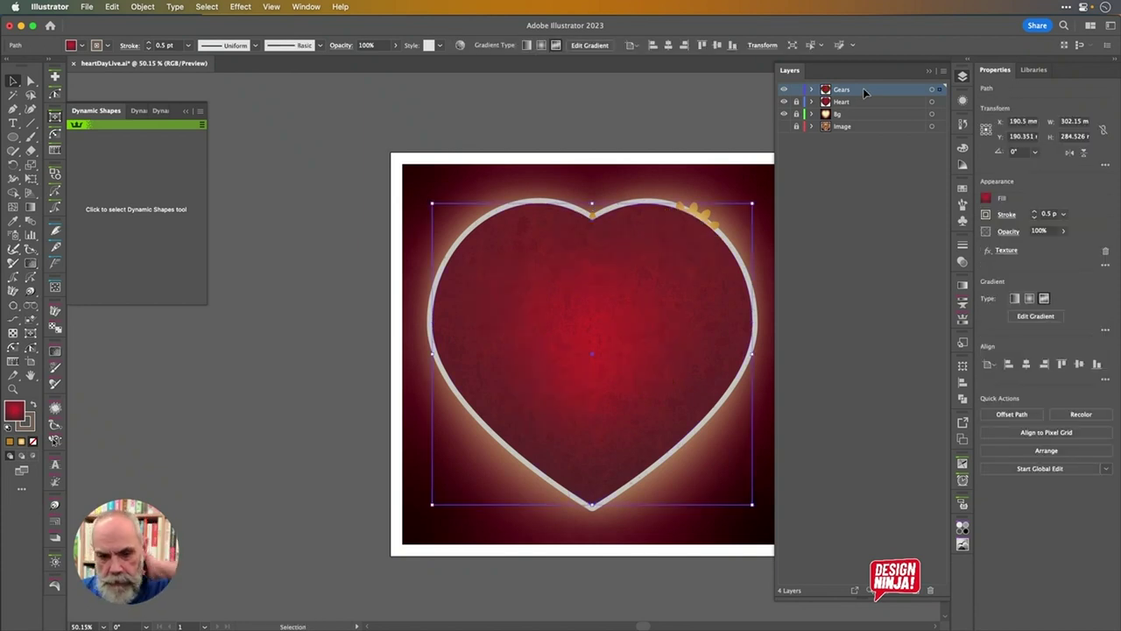
key("d")
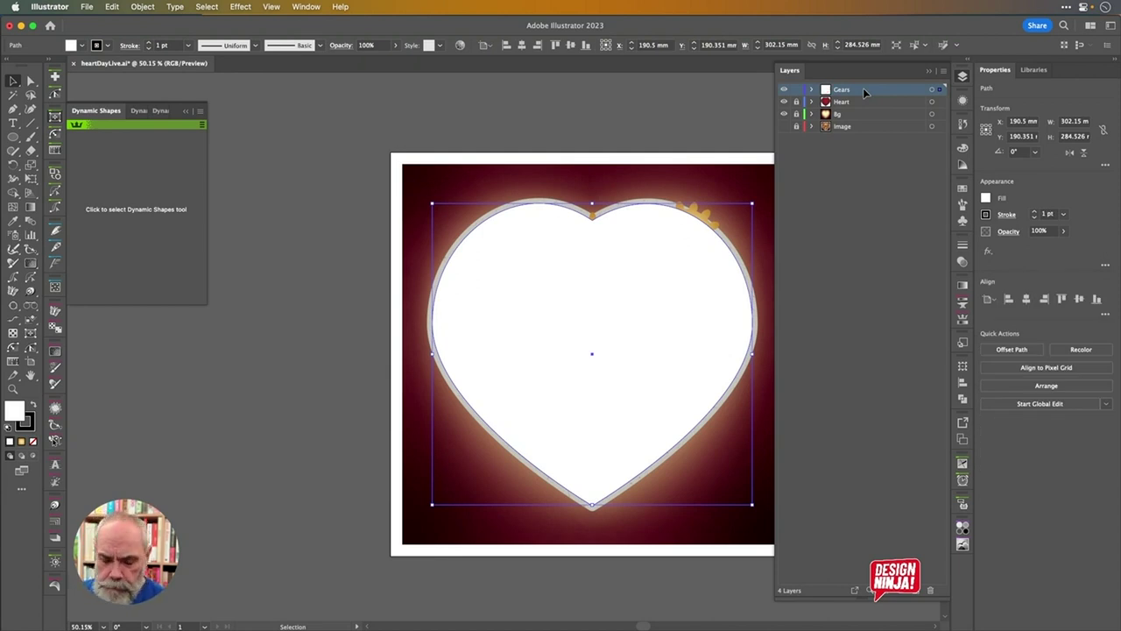
key("x")
key("slash")
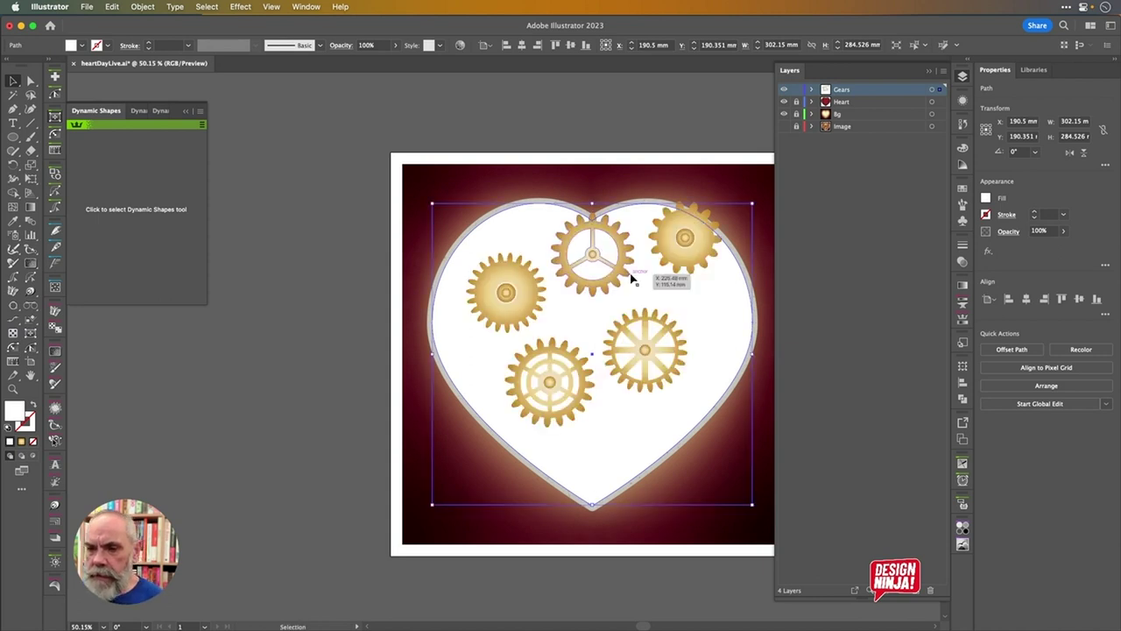
Fill the white heart with the five gears using Space Fill, and randomize the seed for a different arrangement
left_click_drag(444, 134, 751, 445)
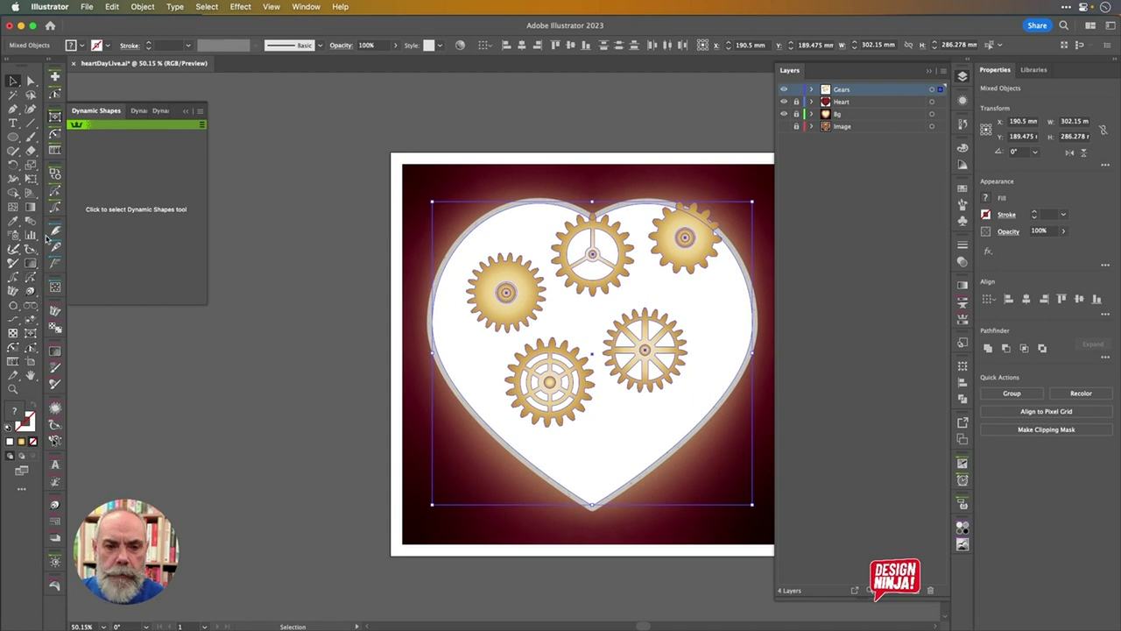
left_click(54, 287)
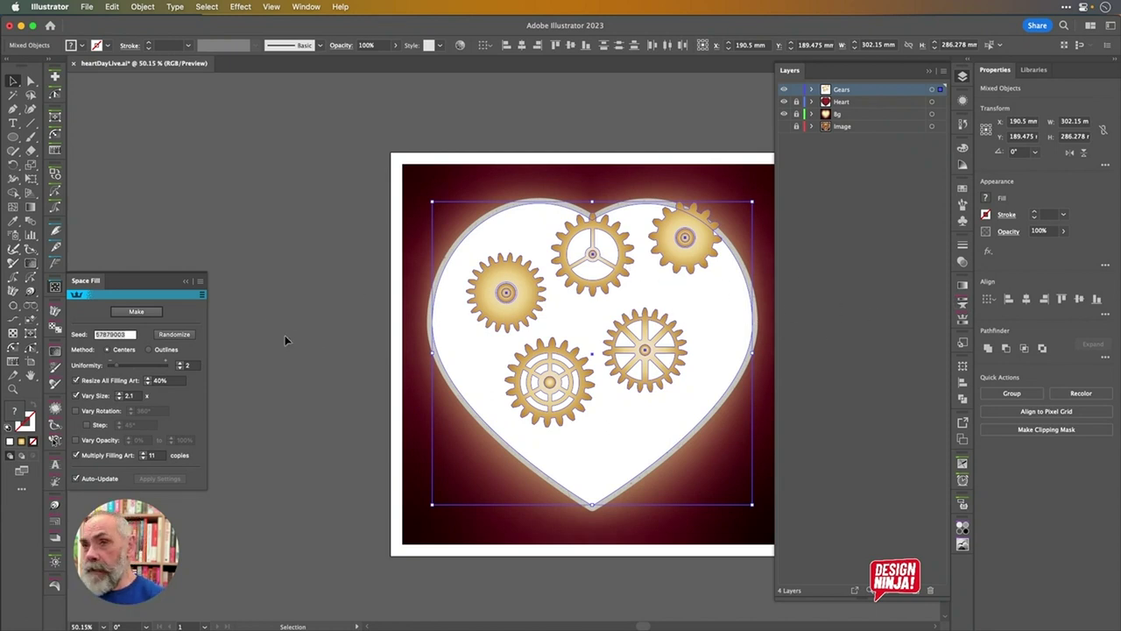
left_click(300, 11)
mouse_move(356, 246)
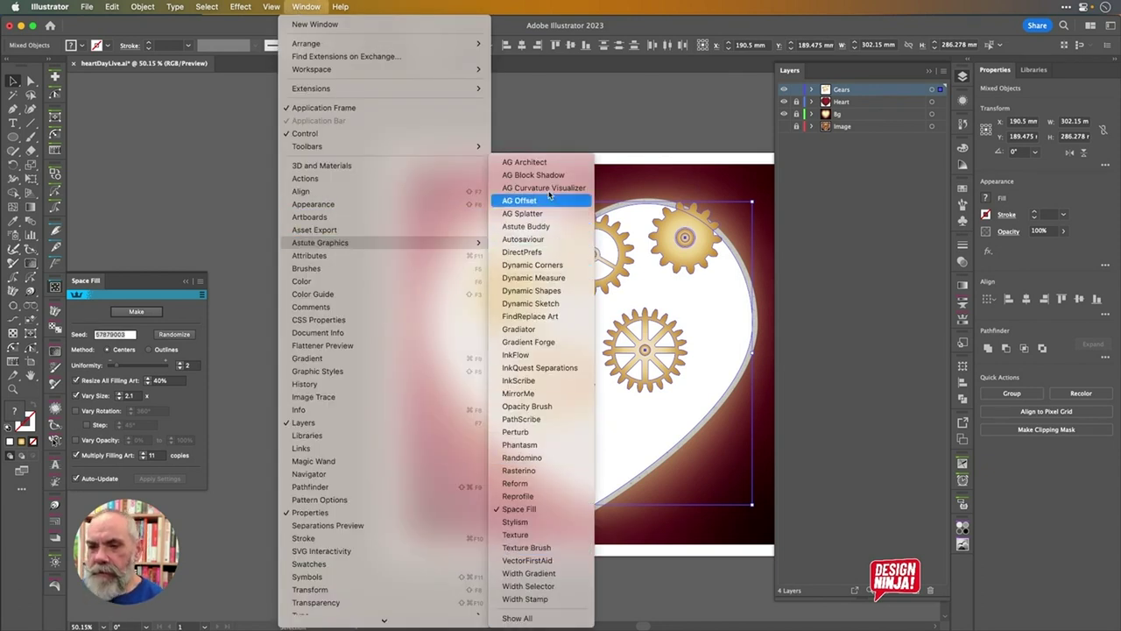
left_click(308, 9)
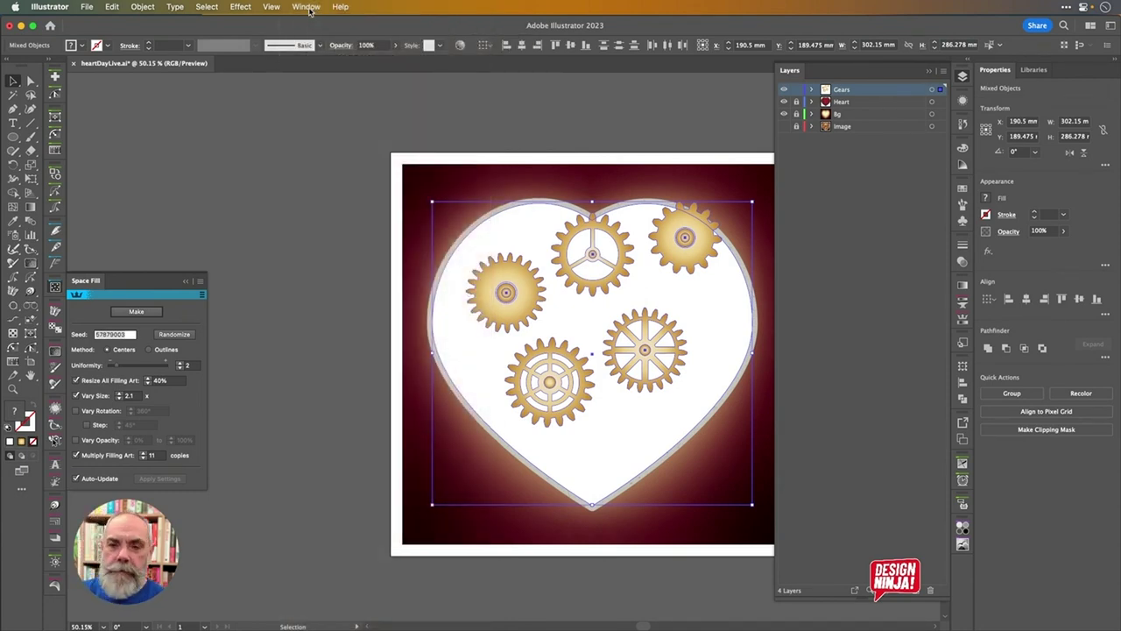
left_click(135, 312)
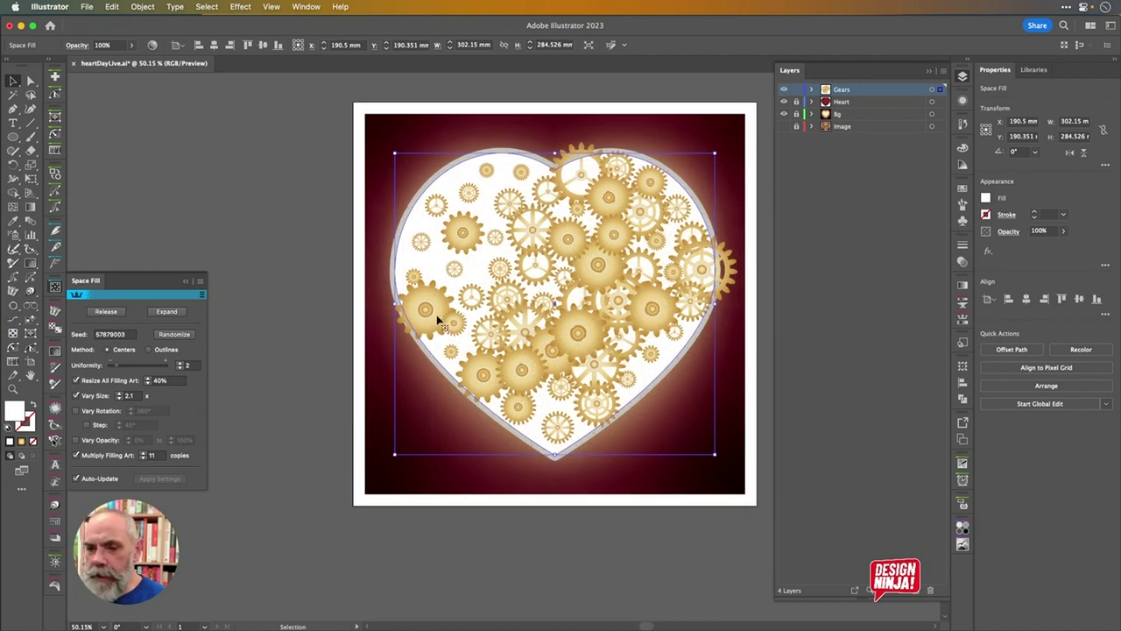
left_click(174, 335)
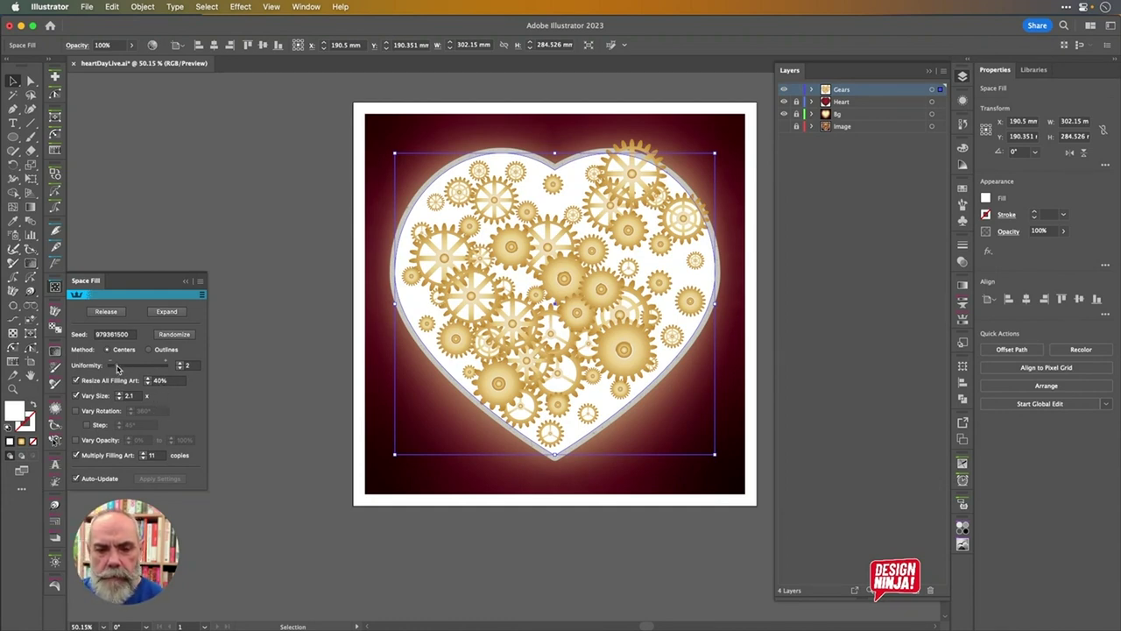
Set the Space Fill uniformity to 6 and resize all filling art to 30%
mouse_move(124, 368)
left_mouse_down()
mouse_move(154, 375)
mouse_move(146, 368)
left_mouse_up()
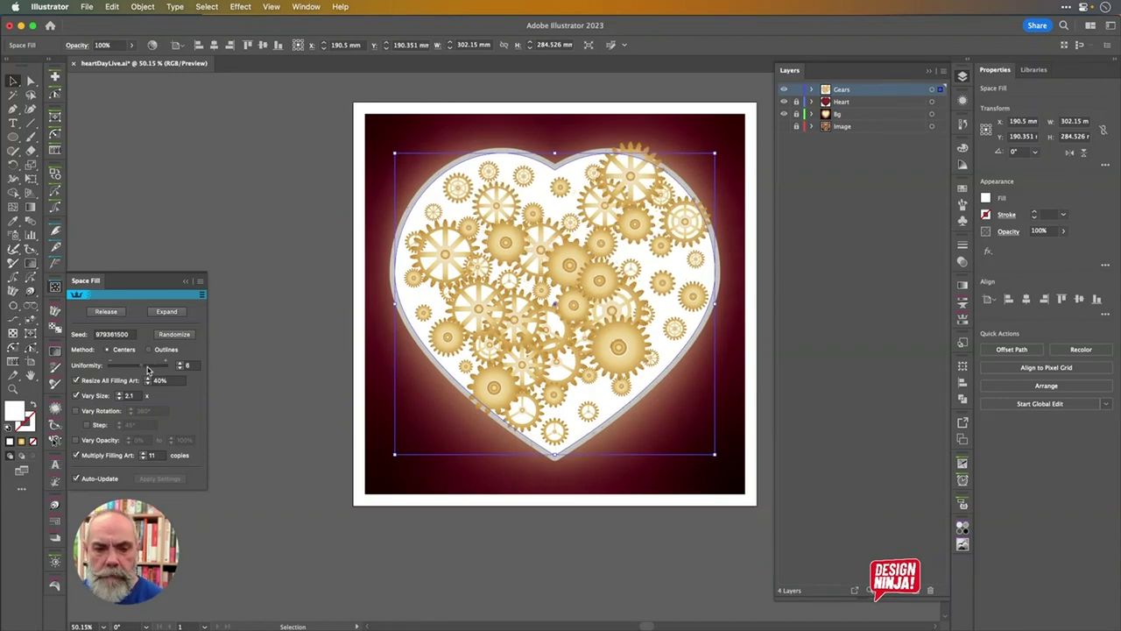
left_click(172, 383)
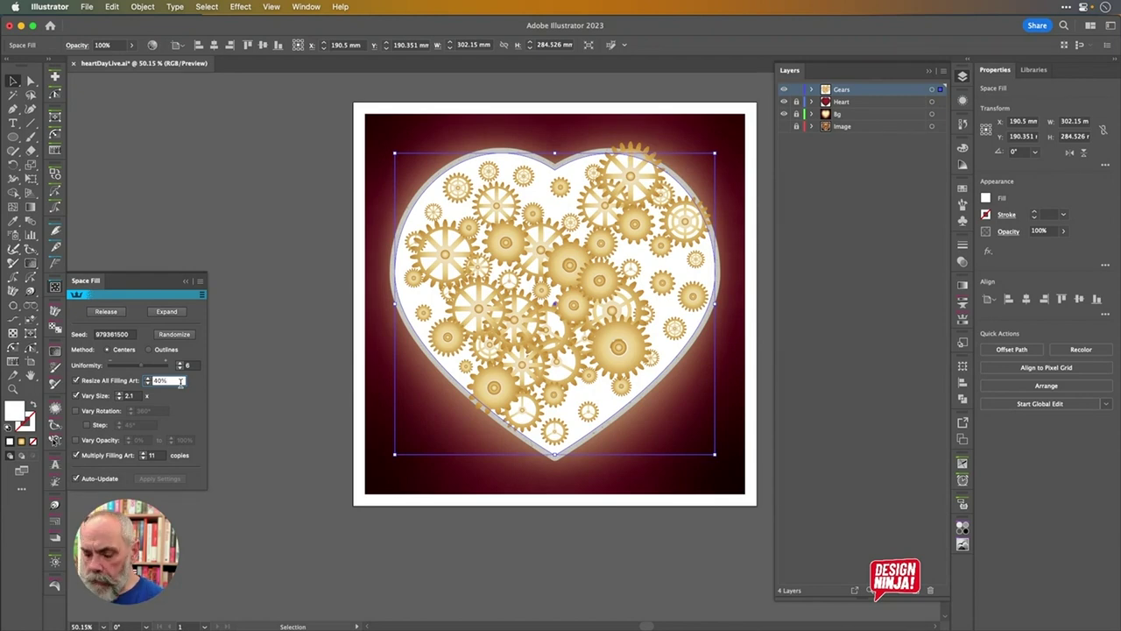
left_click(180, 382)
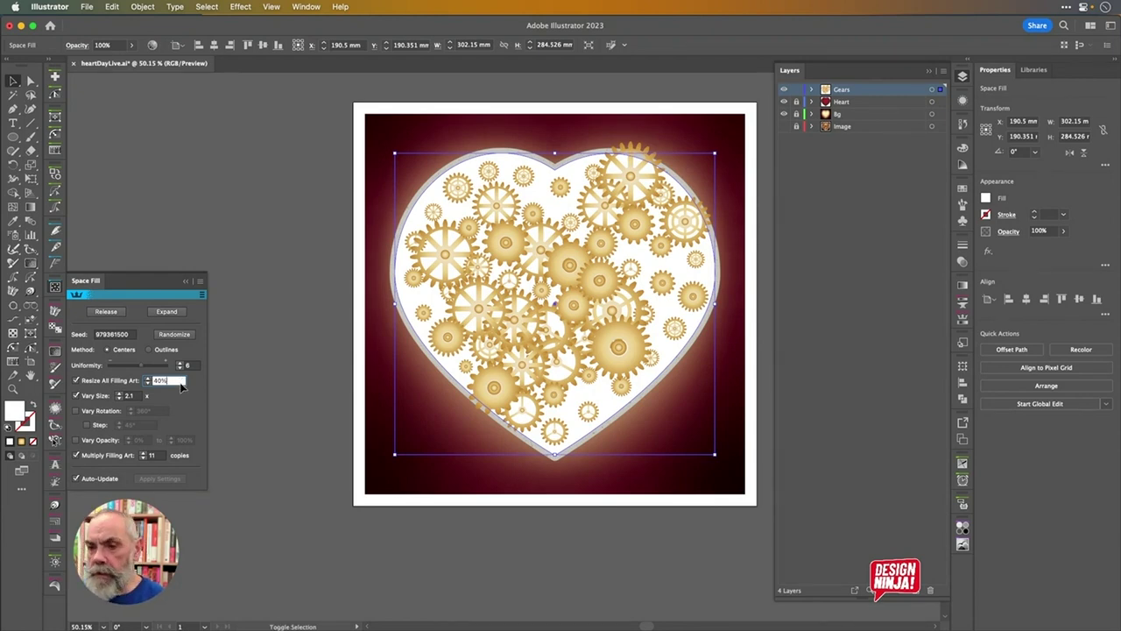
key("shift+Down")
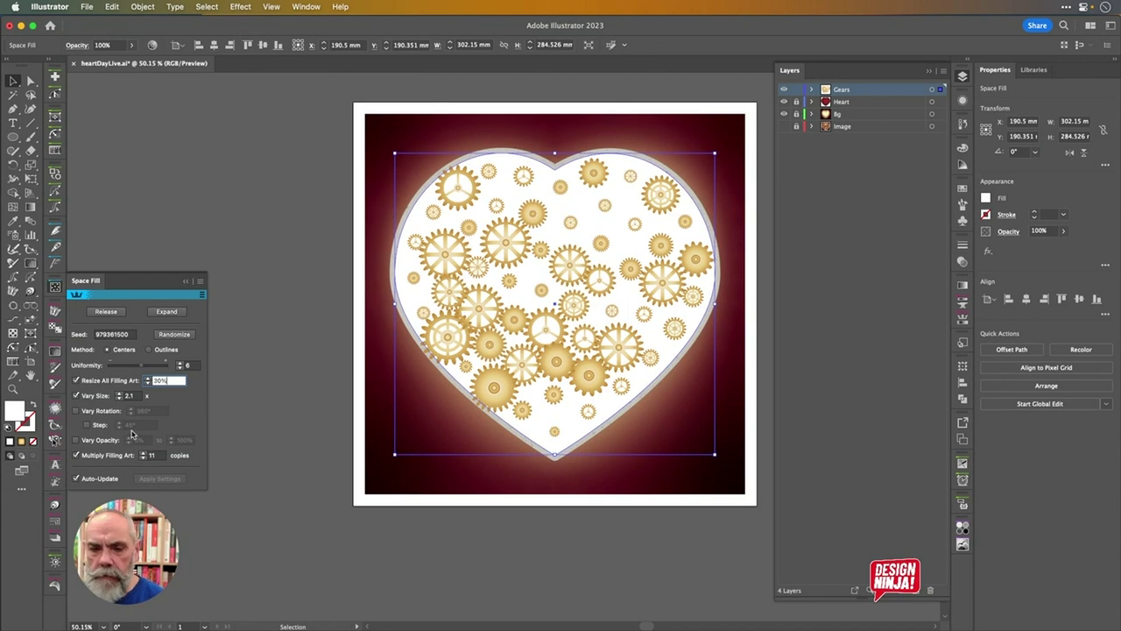
Increase the size variation of the filling gears to 3.2 x
double_click(132, 395)
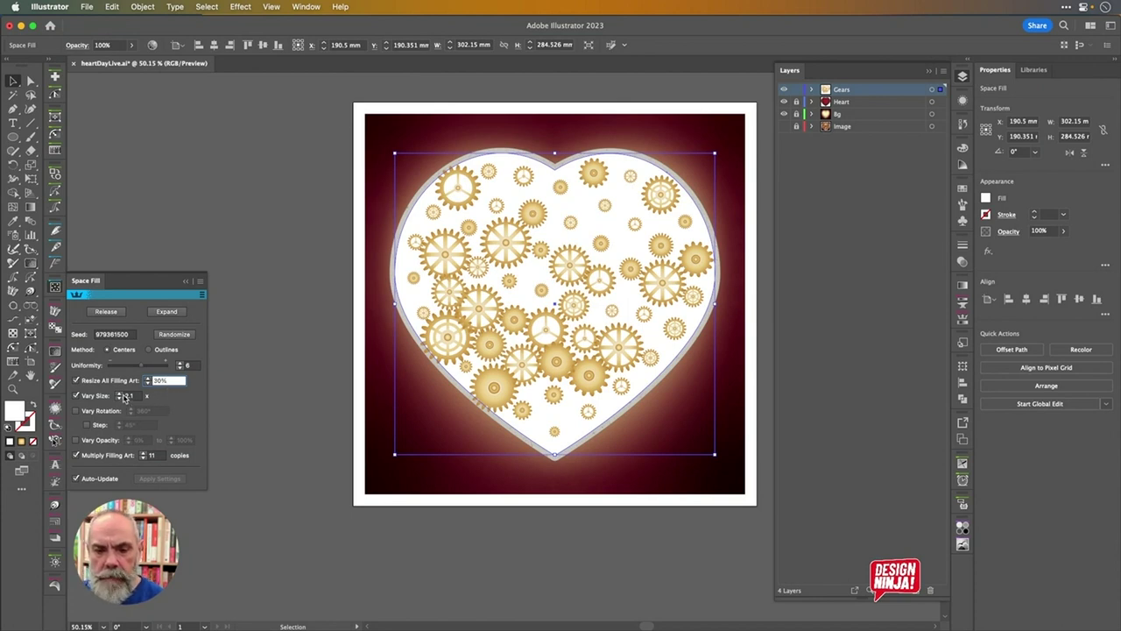
key("Up")
key("Up")
key("Up")
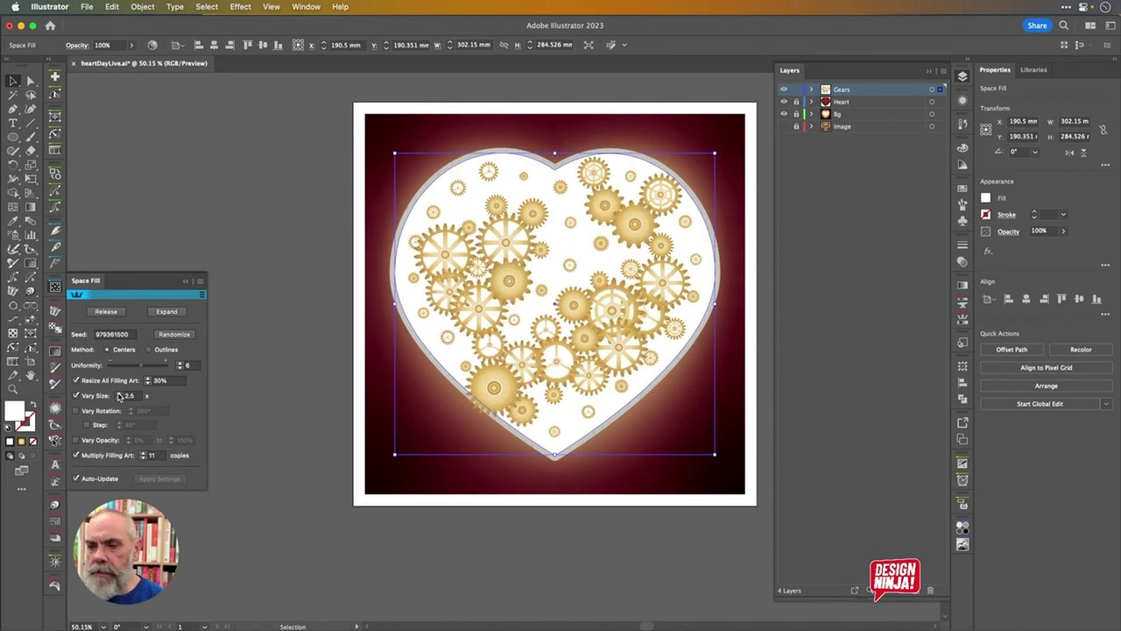
key("Up")
key("Up")
key("Up")
key("Up")
key("Up")
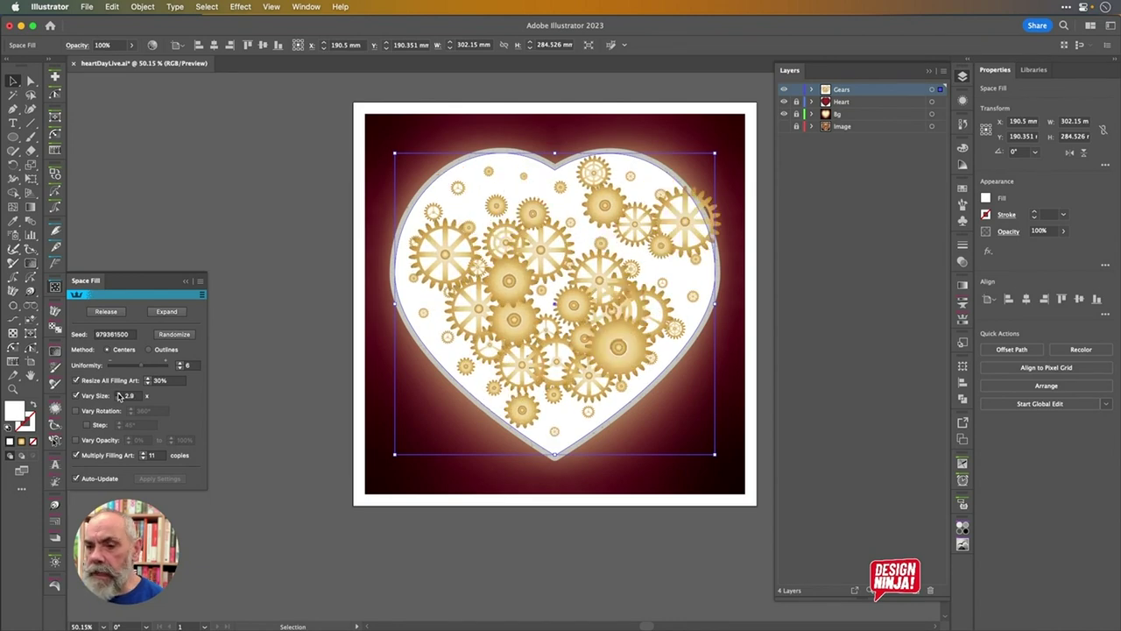
key("Up")
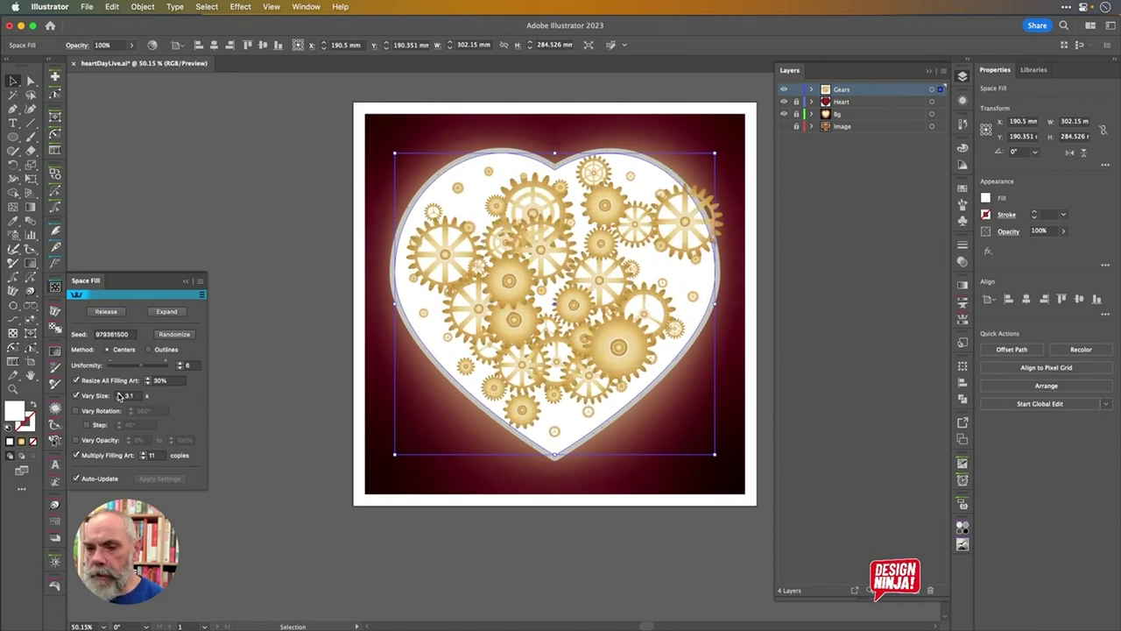
key("Up")
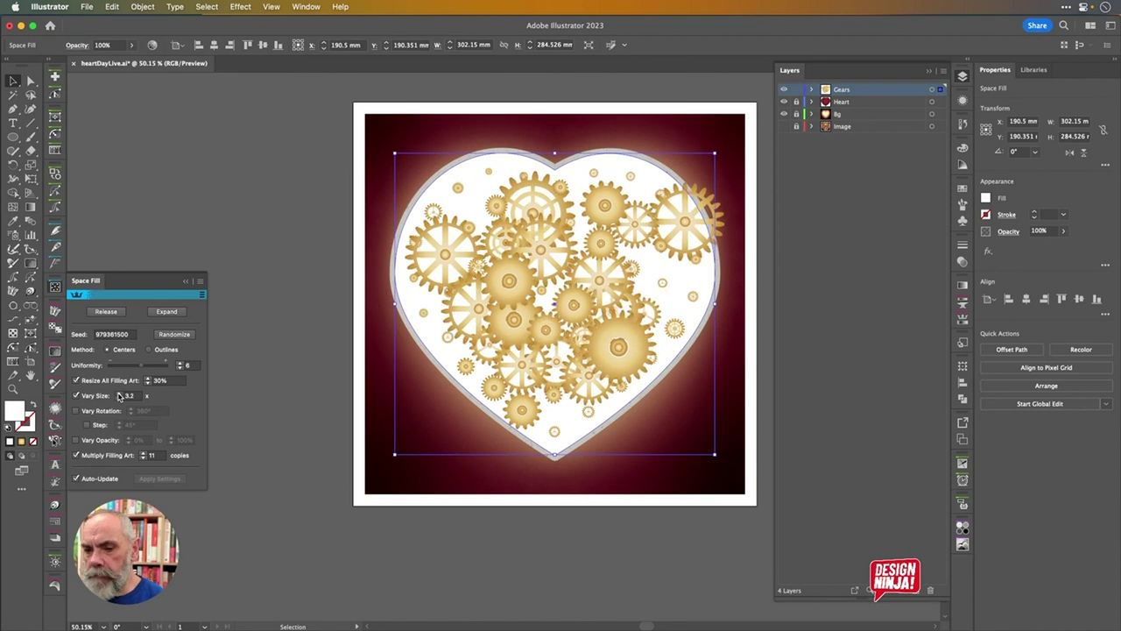
Randomize the seed several times to try other gear arrangements in the heart
left_click(181, 334)
left_click(178, 336)
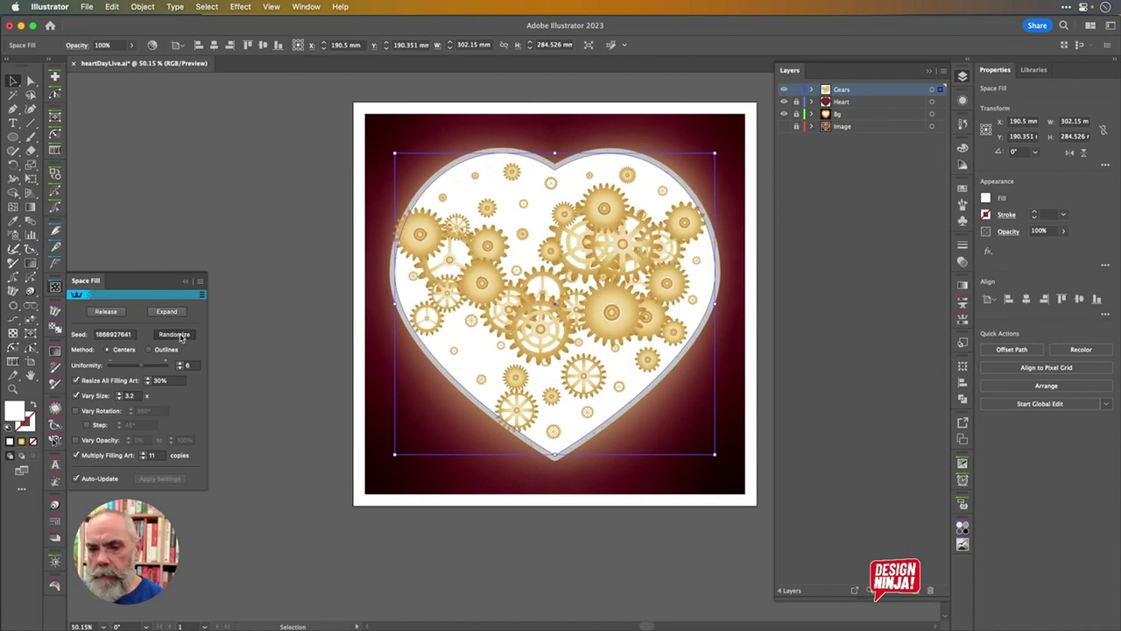
left_click(173, 336)
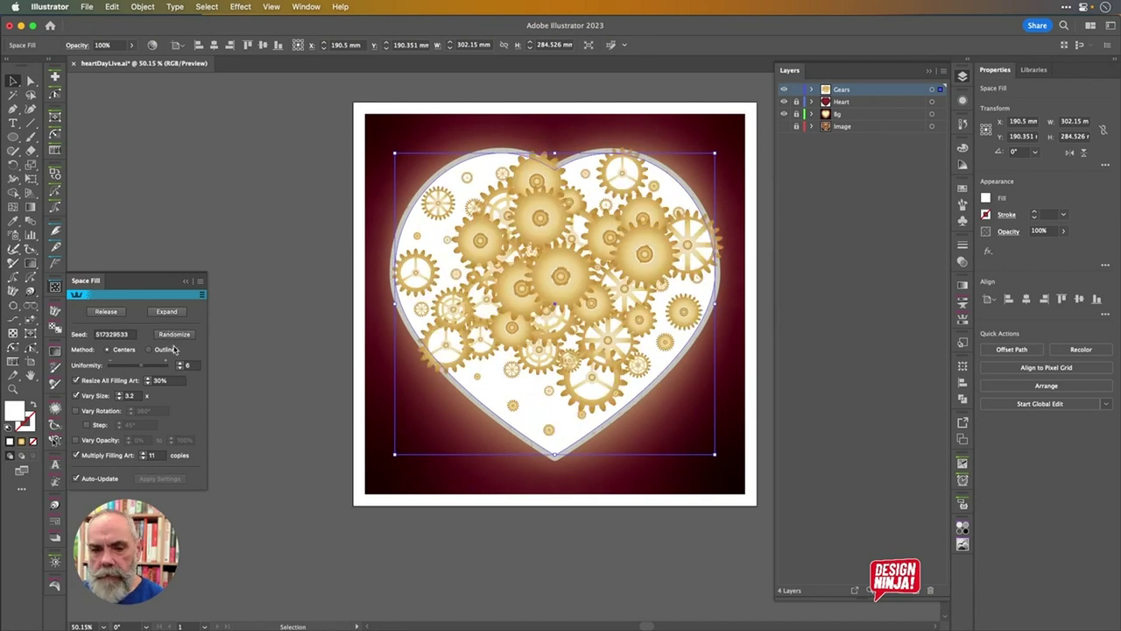
left_click(177, 336)
left_click(178, 336)
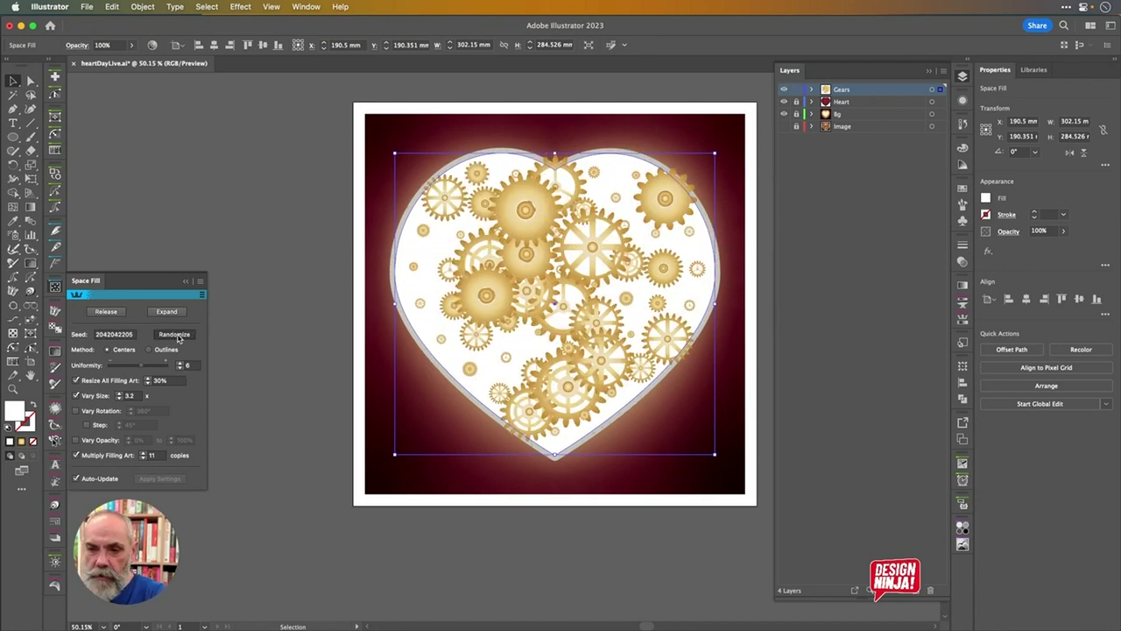
left_click(178, 336)
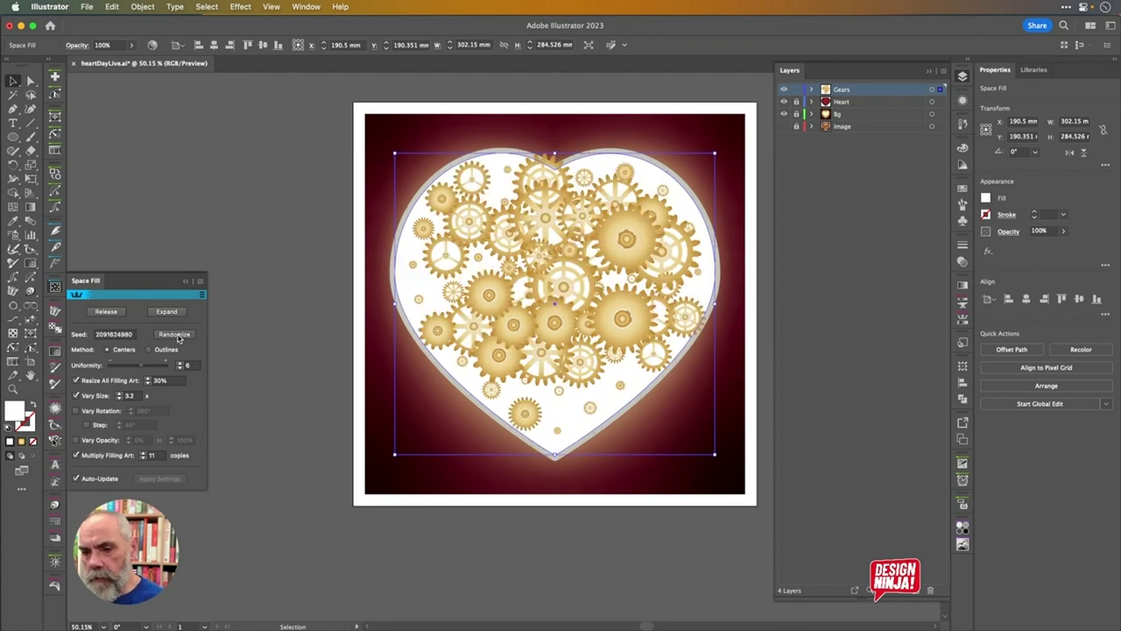
Resize all filling art to 36%
left_click(148, 379)
left_click(149, 380)
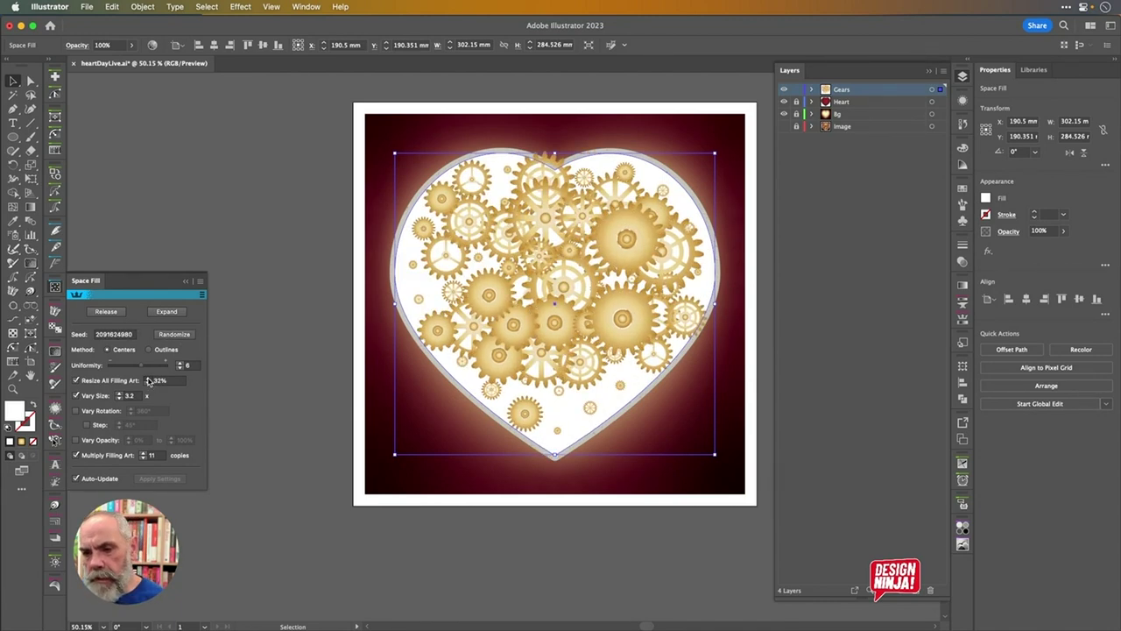
left_click(149, 379)
left_click(149, 379)
left_click(149, 379)
left_click(149, 380)
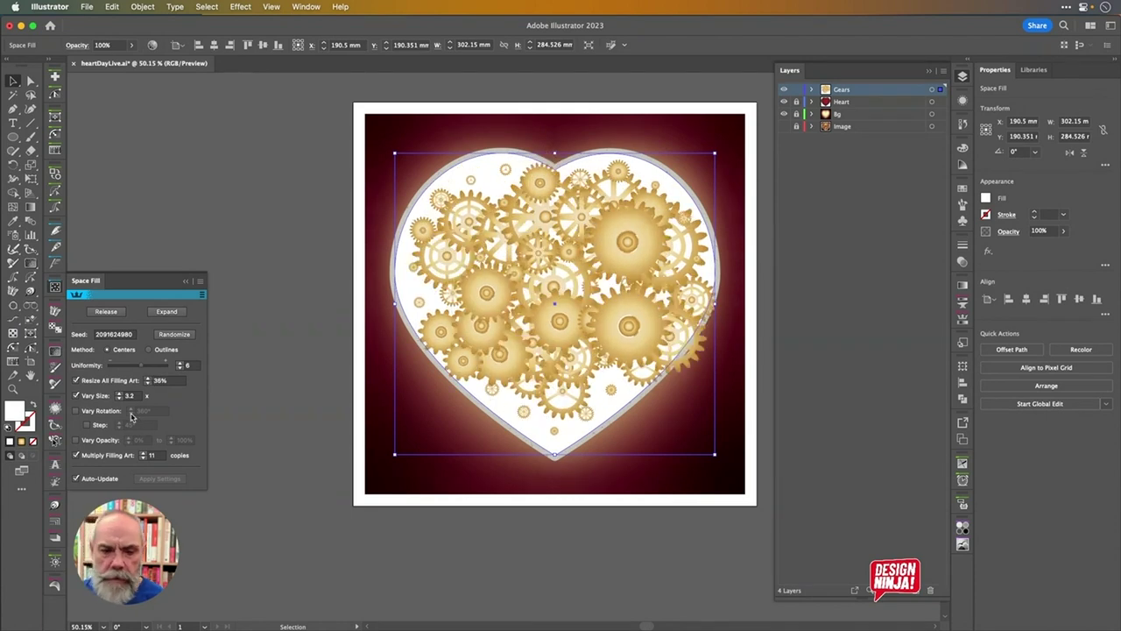
Multiply the filling art to 8 copies and randomize the seed for a new arrangement
left_click(144, 458)
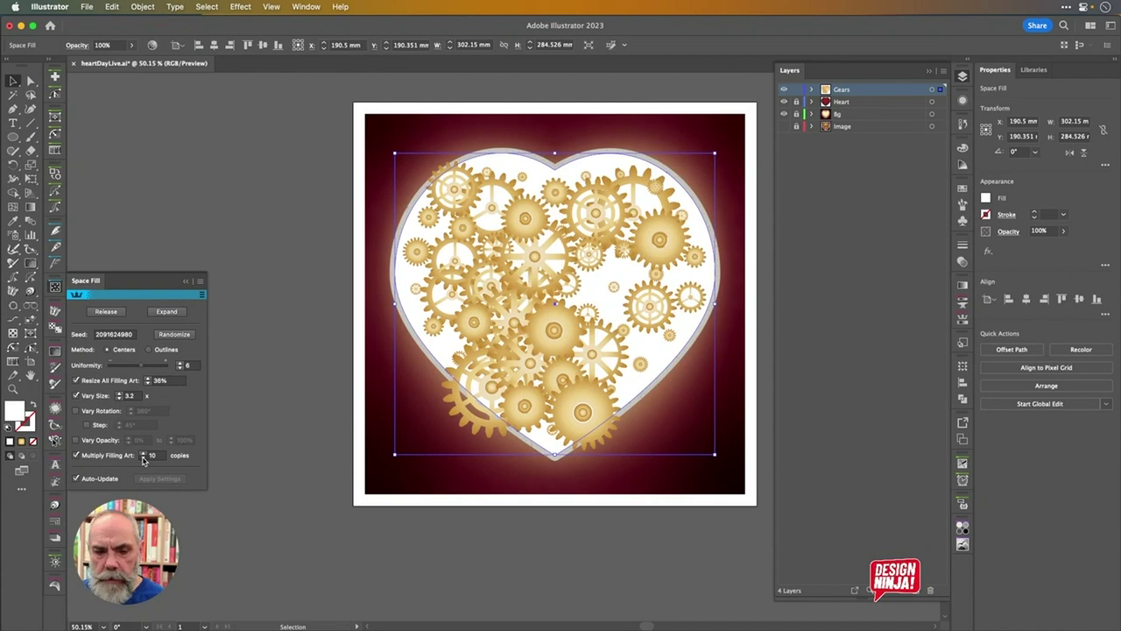
left_click(144, 458)
left_click(144, 458)
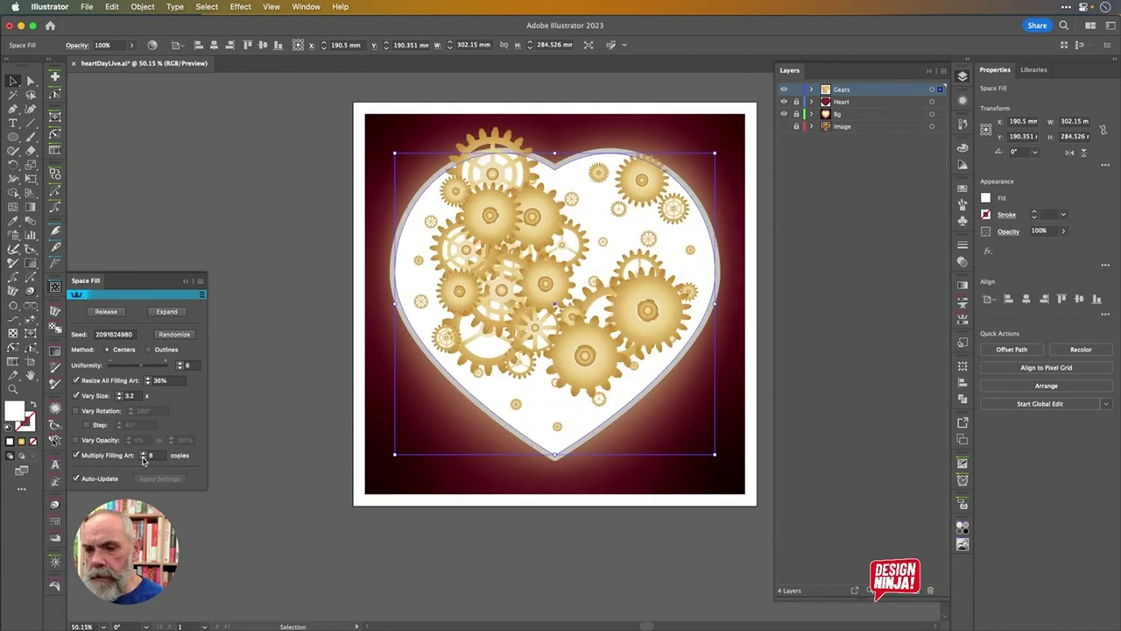
left_click(144, 458)
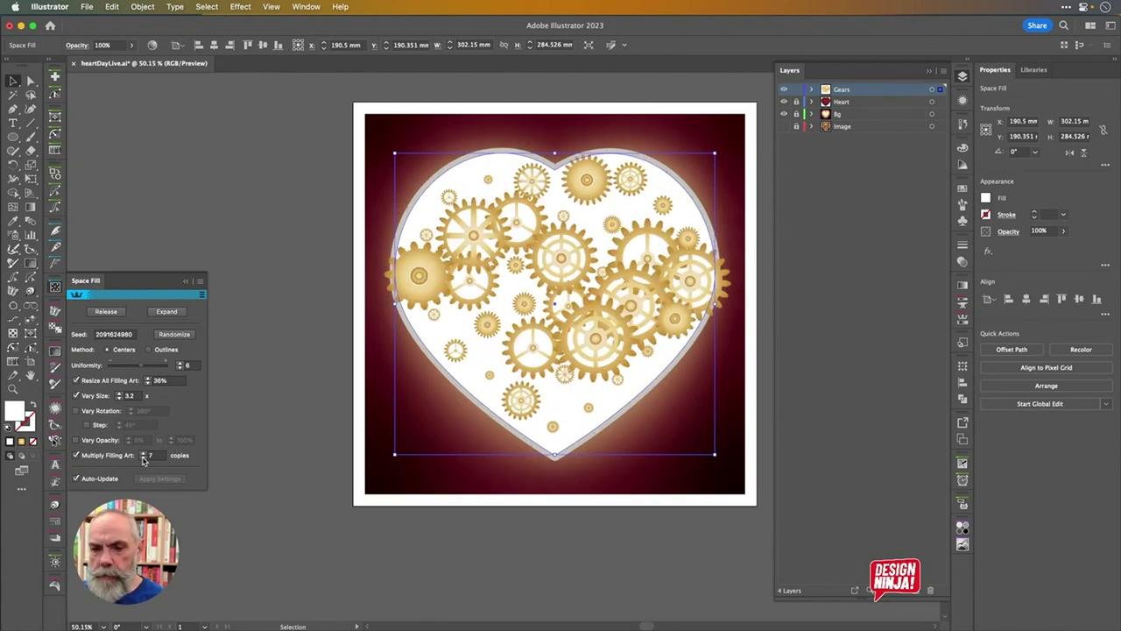
left_click(144, 458)
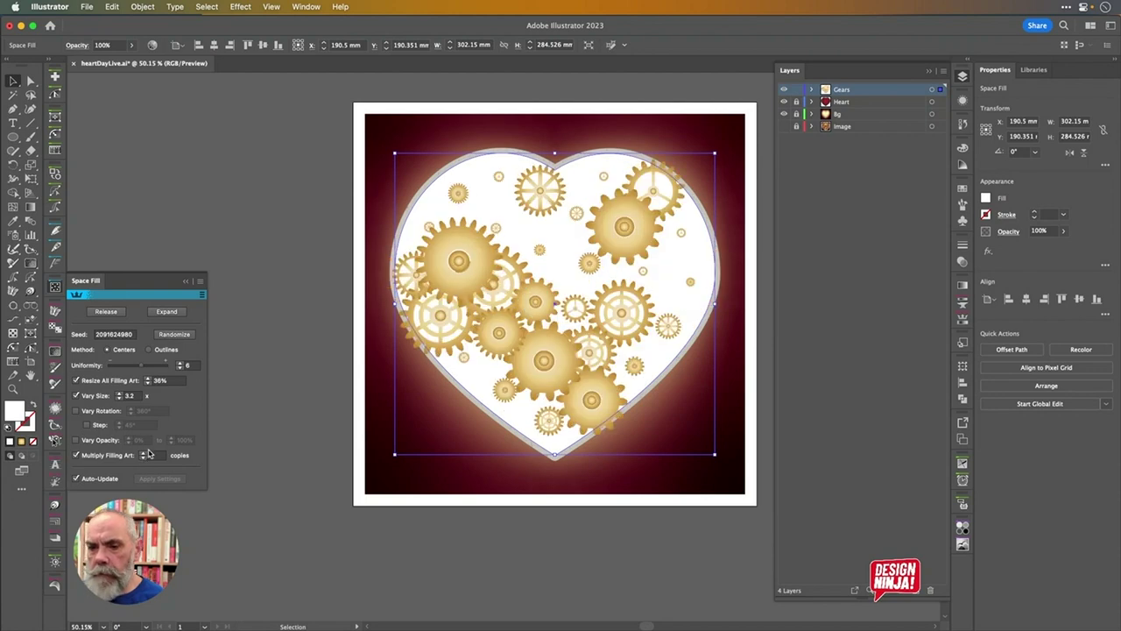
left_click(143, 453)
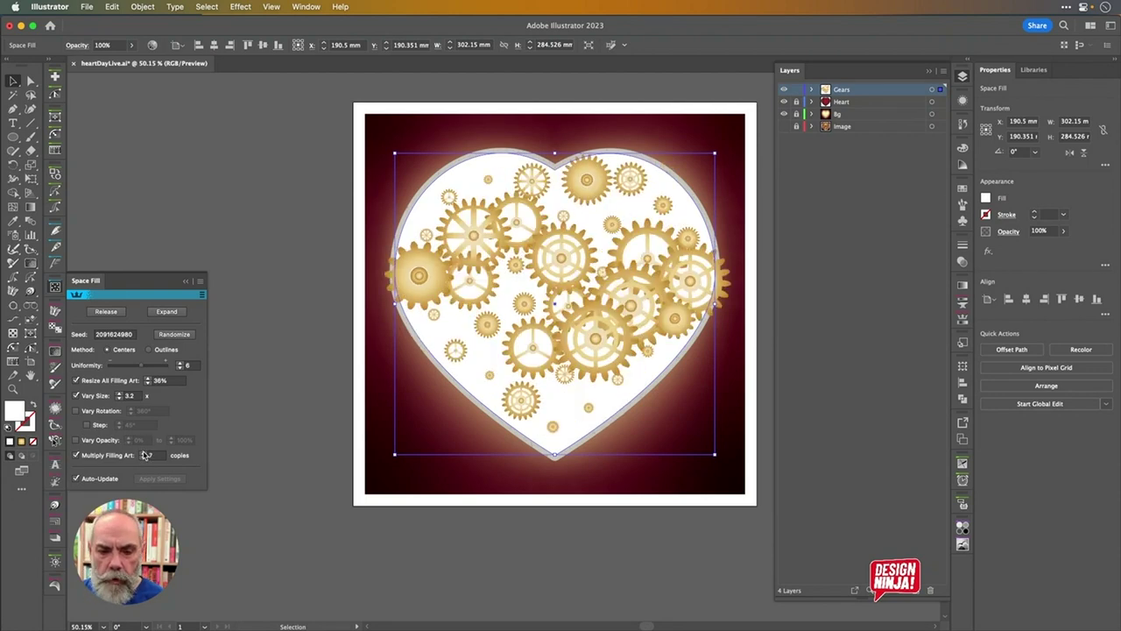
left_click(144, 453)
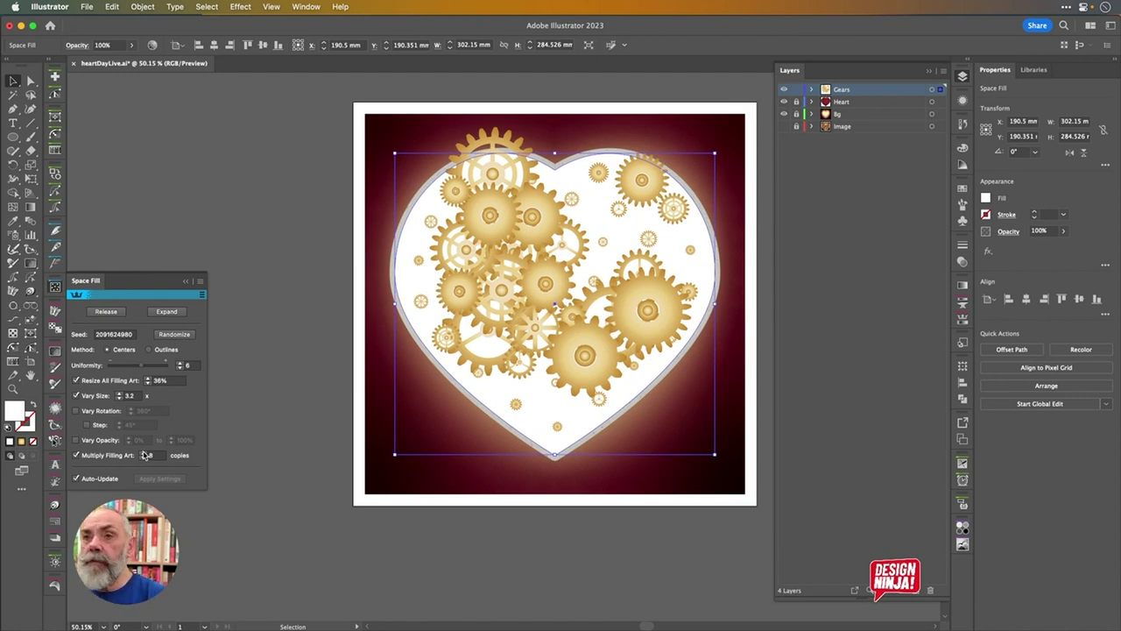
left_click(175, 335)
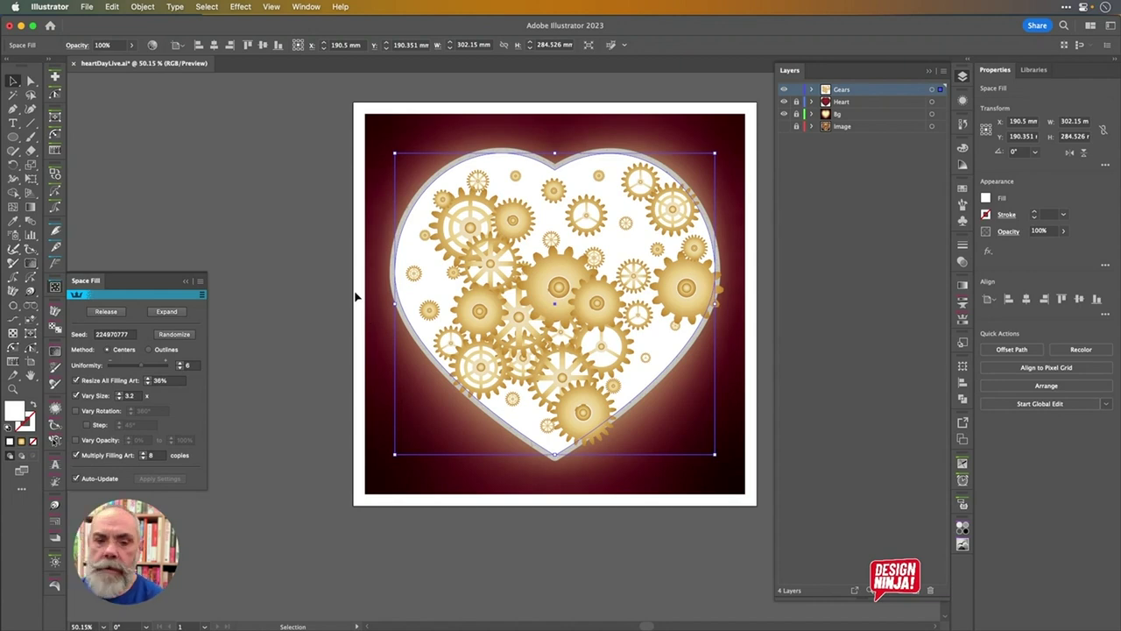
Expand the Space Fill into editable artwork and close its settings
left_click(166, 312)
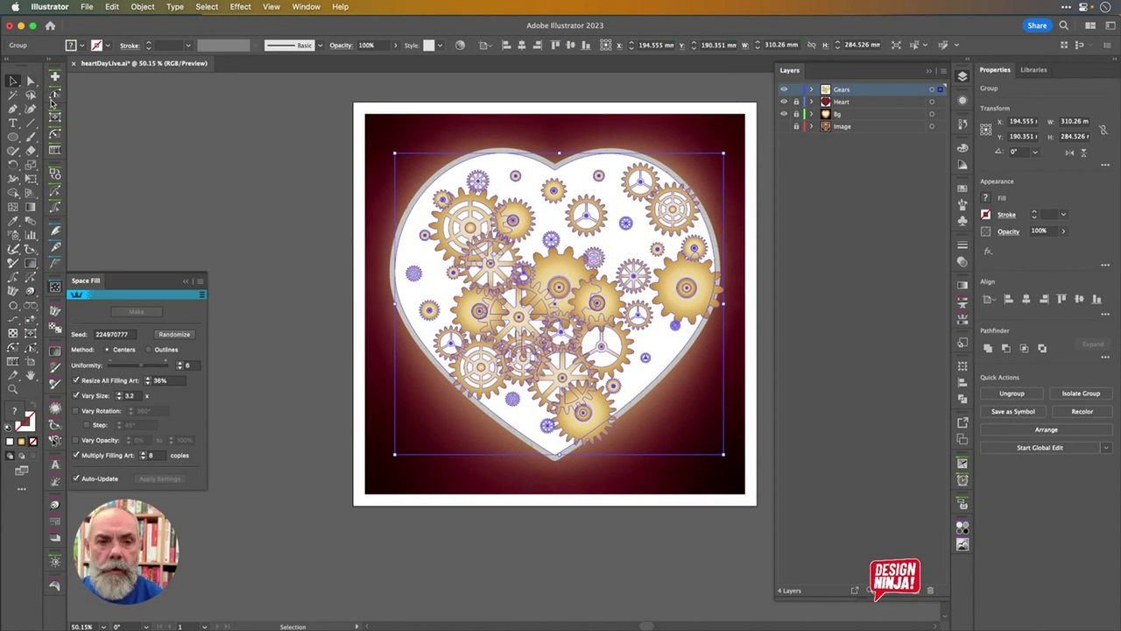
left_click(54, 286)
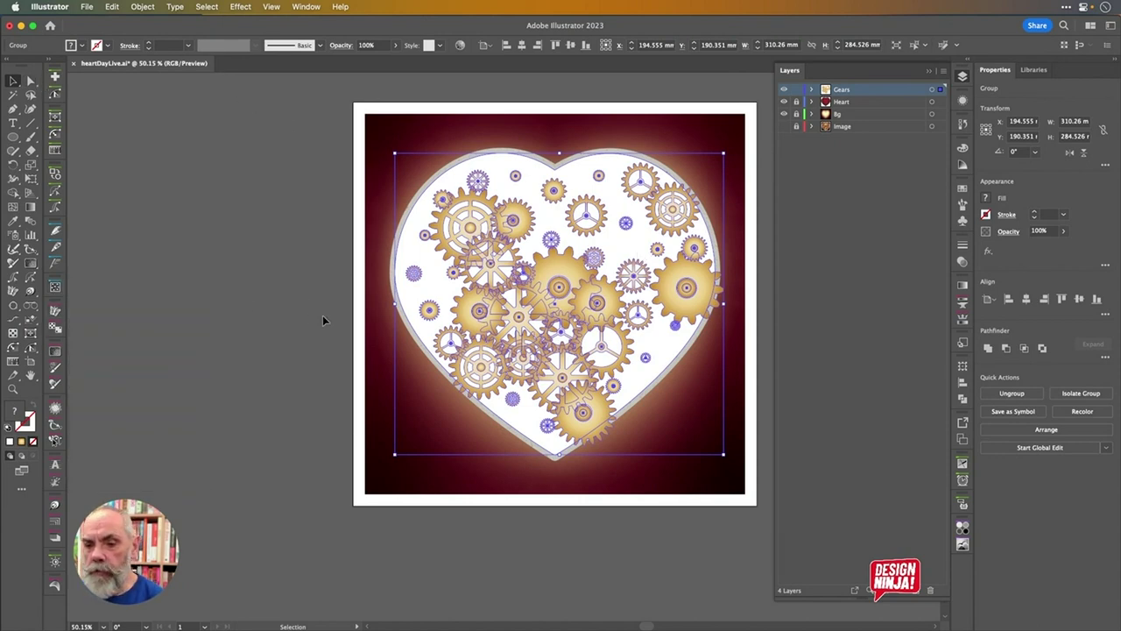
Isolate the expanded group, move its gears upwards together, and undo that move
scroll(680, 283, "up", 2)
scroll(680, 283, "up", 2)
scroll(678, 278, "up", 2)
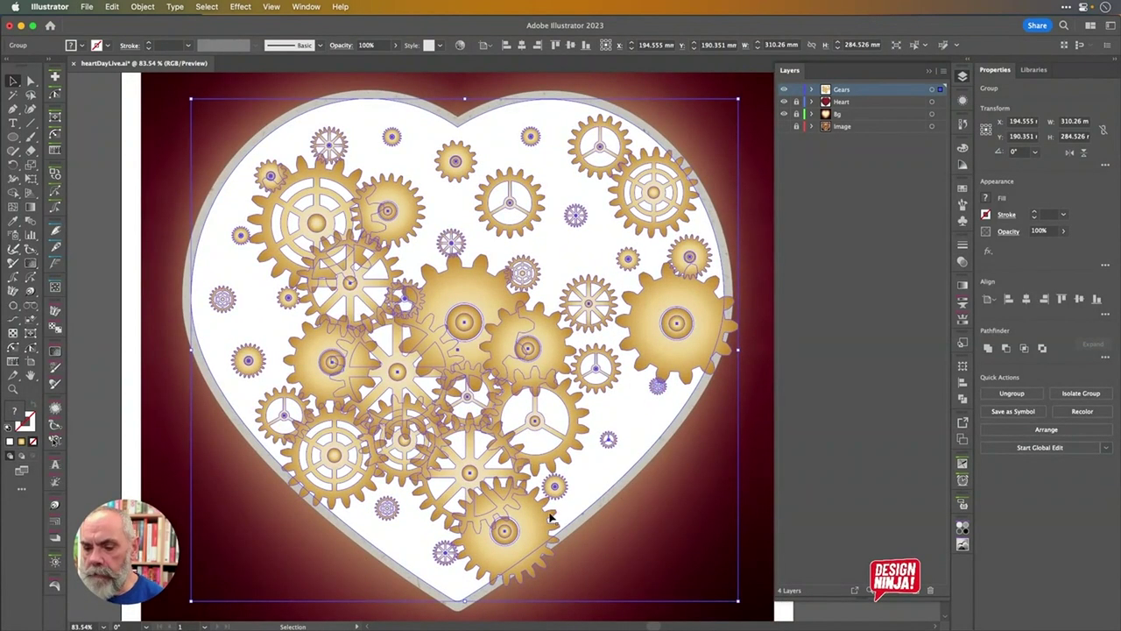
key("super+h")
double_click(537, 536)
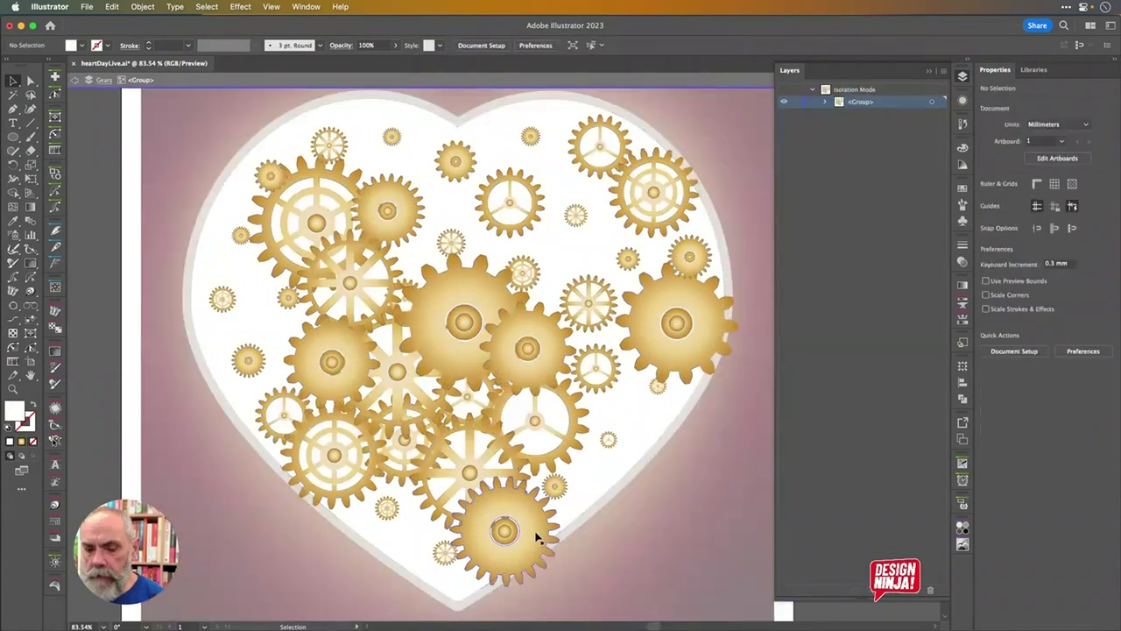
left_click_drag(537, 536, 543, 457)
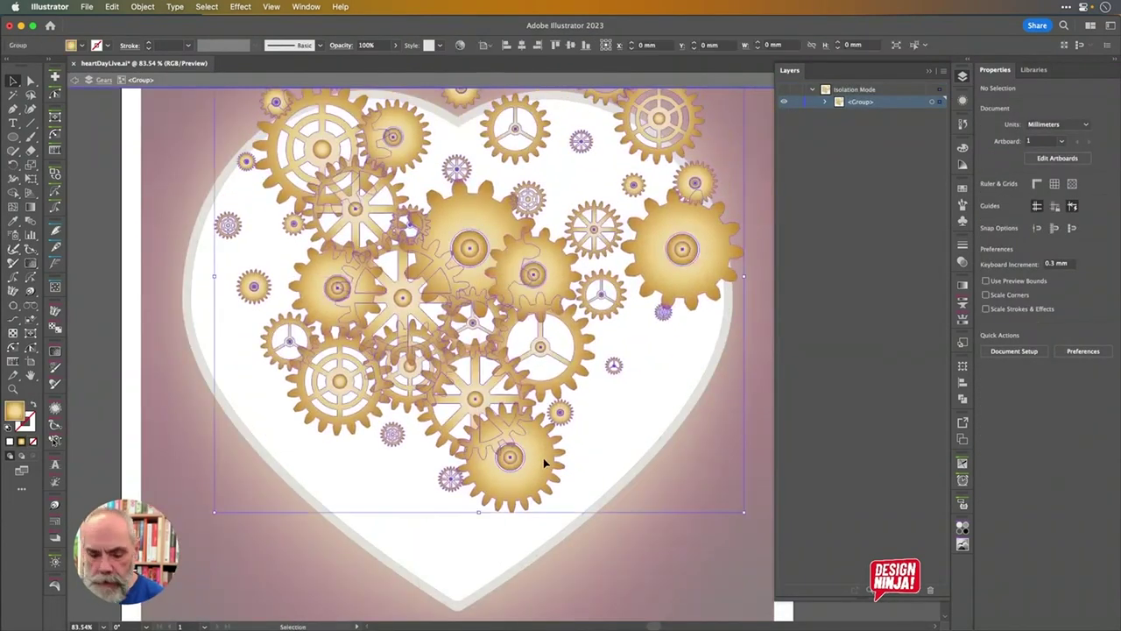
key("super+z")
Isolate the nested gear group and spread gears apart, moving the lowest solid gear to the heart's upper right and an eight-spoke gear to its left edge
double_click(534, 537)
left_click(537, 536)
left_click_drag(537, 536, 432, 186)
left_click_drag(375, 281, 295, 313)
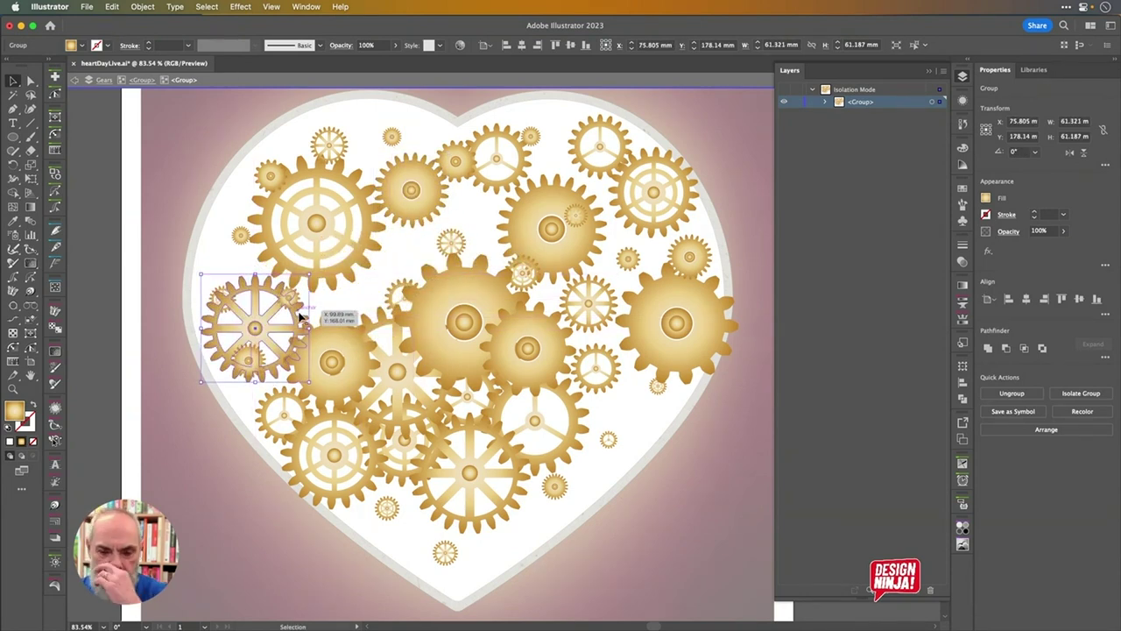
left_click_drag(355, 344, 372, 316)
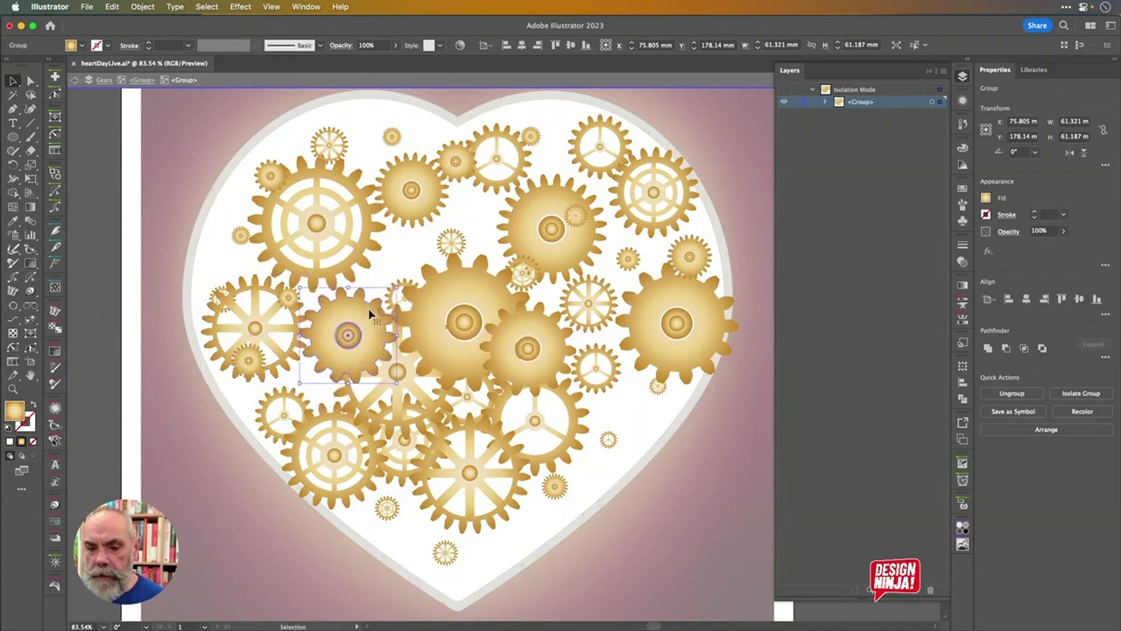
Move the central eight-spoke gear to the heart's lower right, the bottom eight-spoke gear slightly down, and the lower double-ring gear inwards
left_click_drag(403, 409, 594, 429)
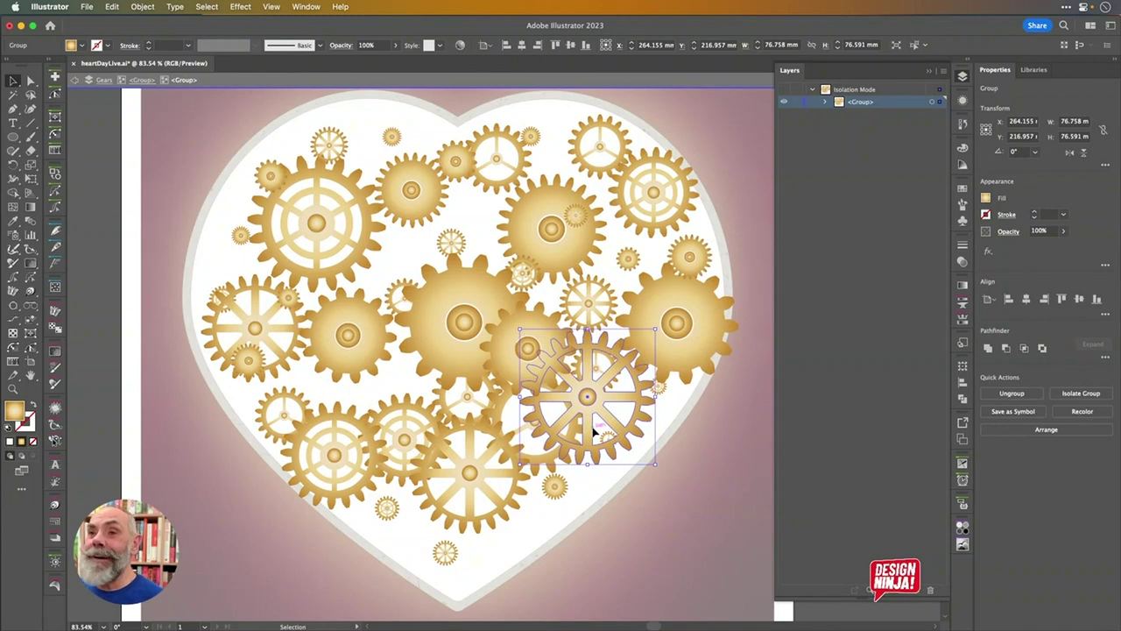
left_click_drag(594, 429, 586, 426)
left_click_drag(478, 525, 488, 554)
left_click_drag(342, 466, 365, 455)
Place the smaller double-ring gear at the upper right and a three-spoke gear near the lower tip, pull the large right-hand solid gear inwards, and leave isolation
left_click_drag(418, 410, 595, 138)
left_click_drag(531, 213, 688, 152)
left_click_drag(604, 151, 384, 430)
left_click_drag(718, 135, 587, 159)
left_click_drag(697, 308, 676, 307)
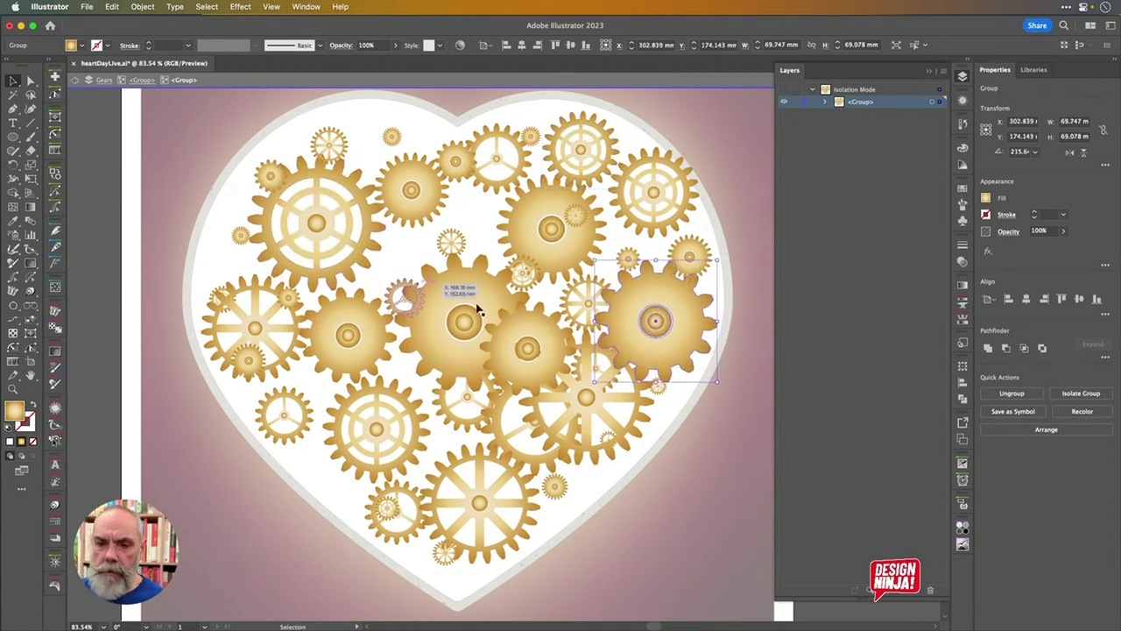
double_click(752, 346)
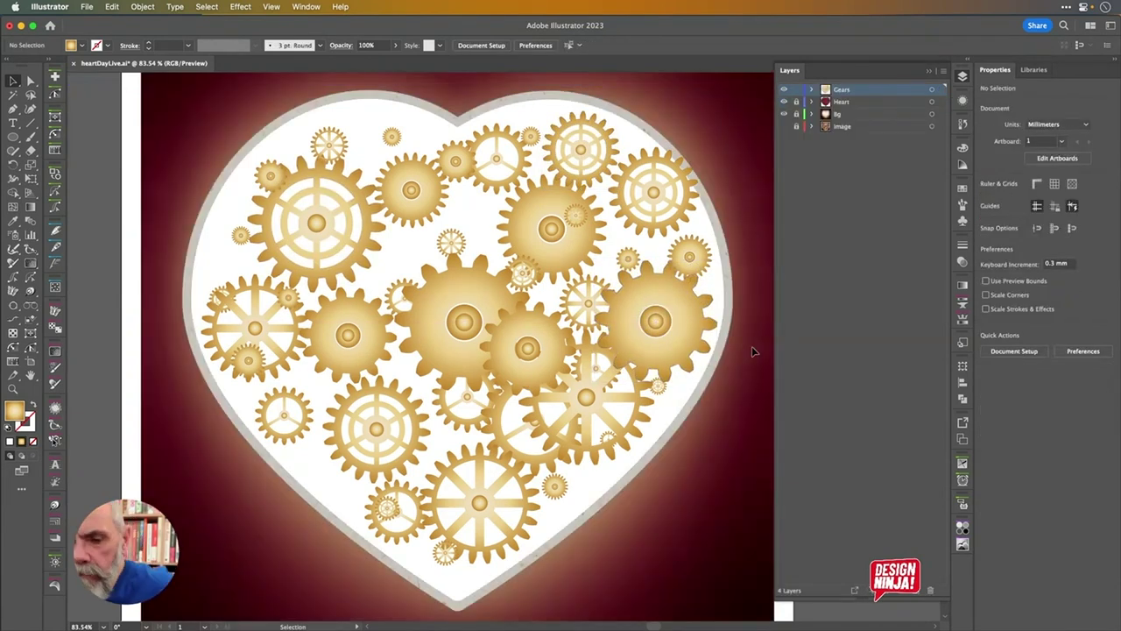
Try to nudge the white heart shape down together with its gear group
left_click(525, 112)
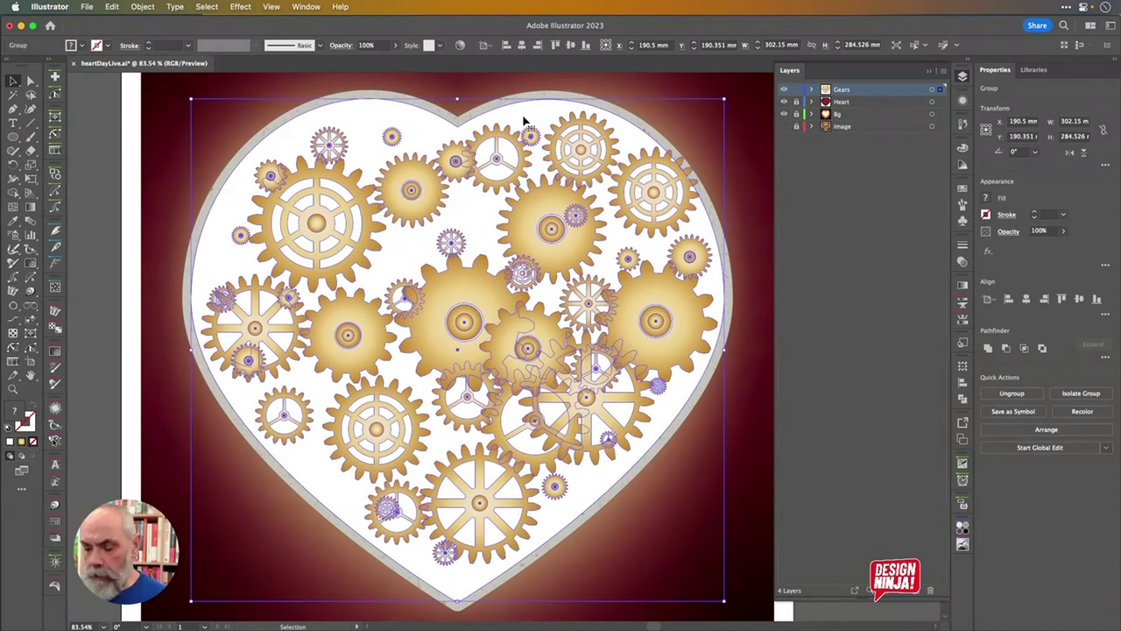
key("Down")
key("Down")
key("Down")
key("Down")
key("Down")
key("Down")
key("Up")
key("Up")
key("Up")
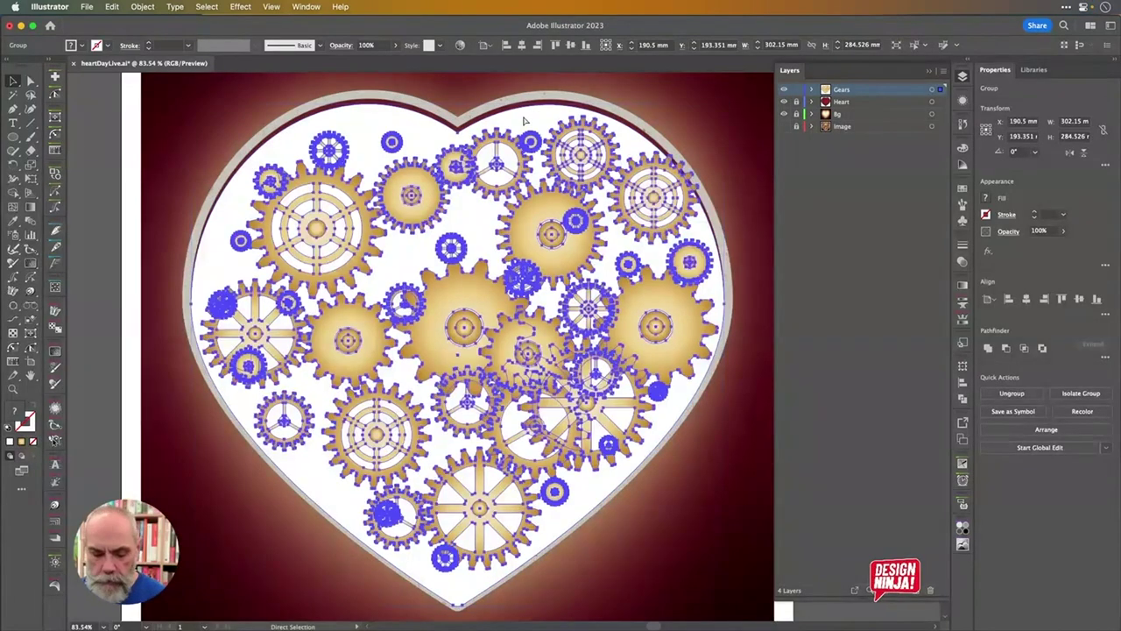
Isolate the gear group, delete the white heart shape, and move the upper-right double-ring gear slightly down and inwards before leaving isolation
key("v")
double_click(526, 120)
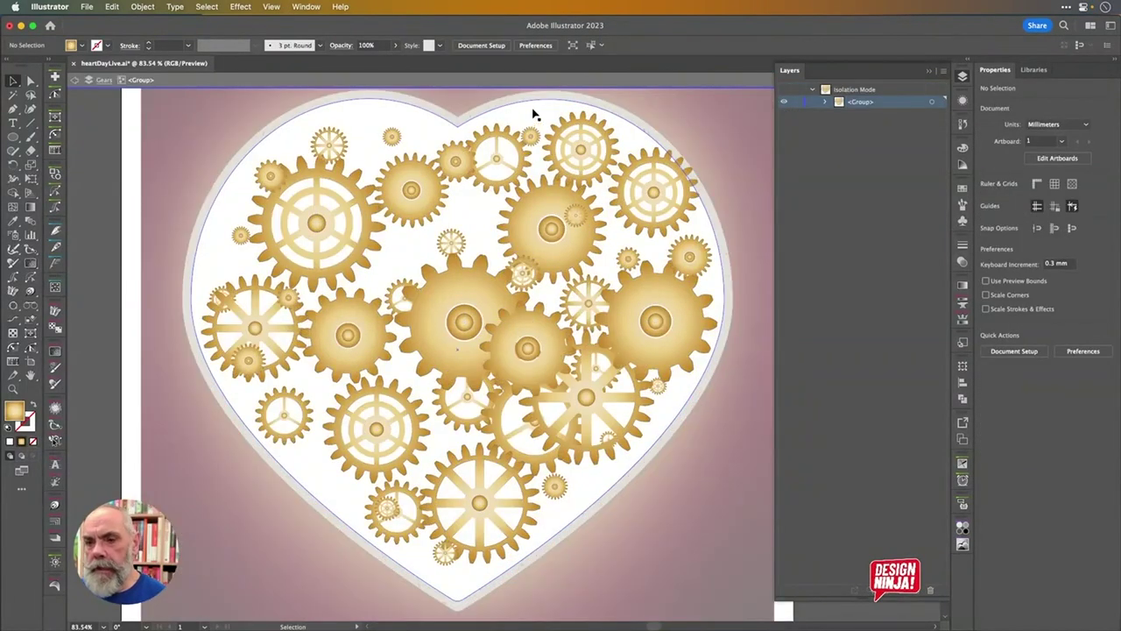
left_click(534, 115)
key("Delete")
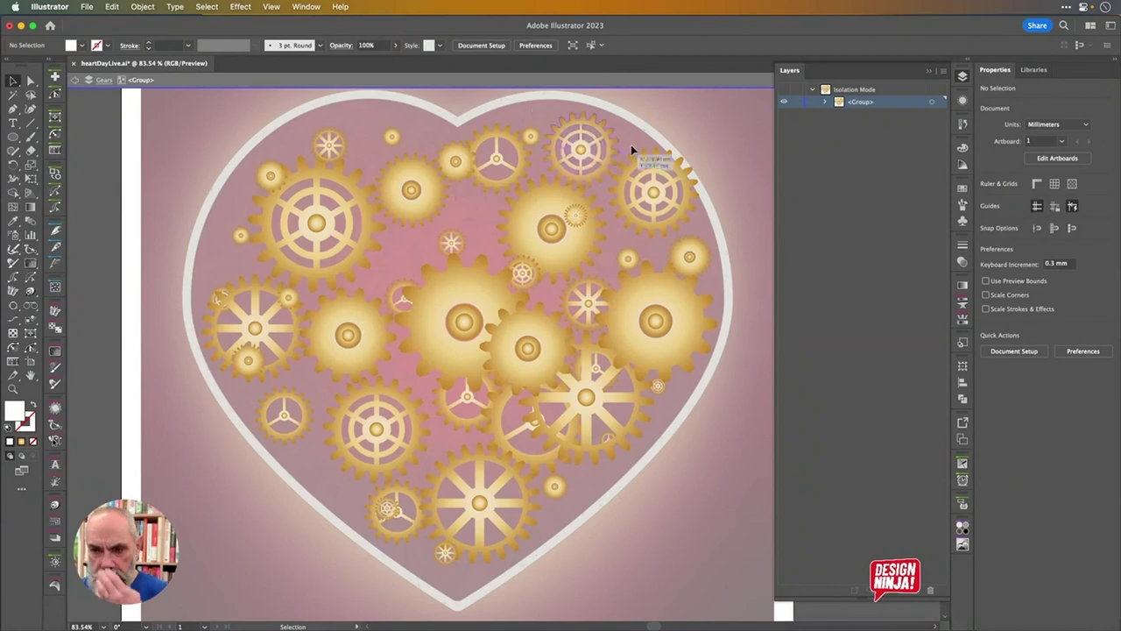
double_click(664, 201)
left_click_drag(663, 202, 651, 212)
double_click(716, 478)
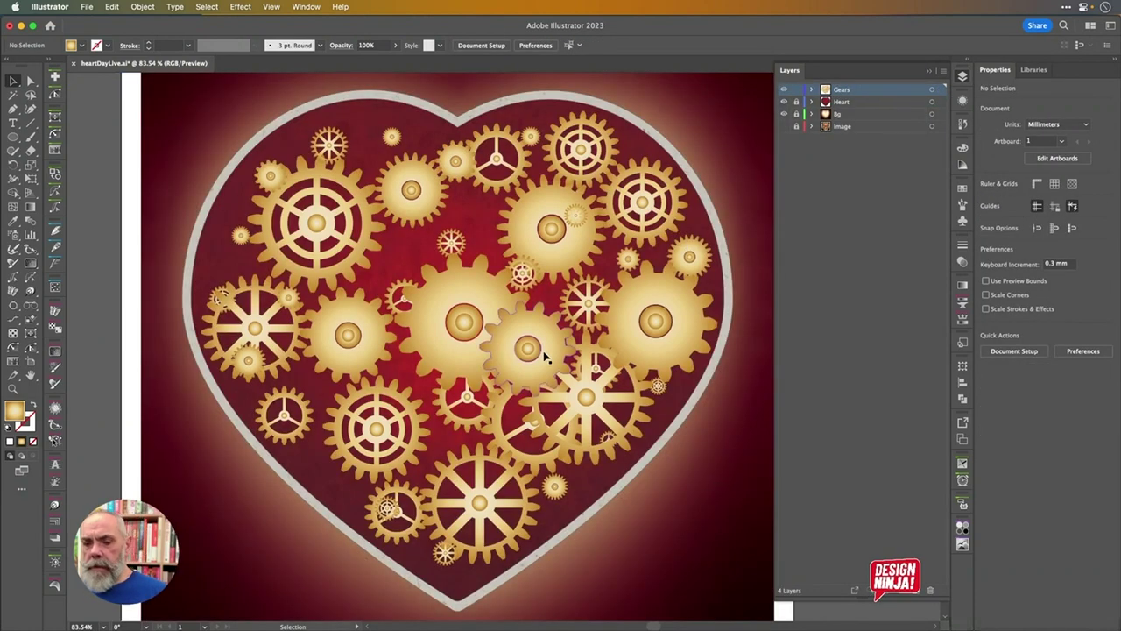
Isolate the outer gear group and select the nested group containing all the gears
left_click(478, 328)
double_click(477, 329)
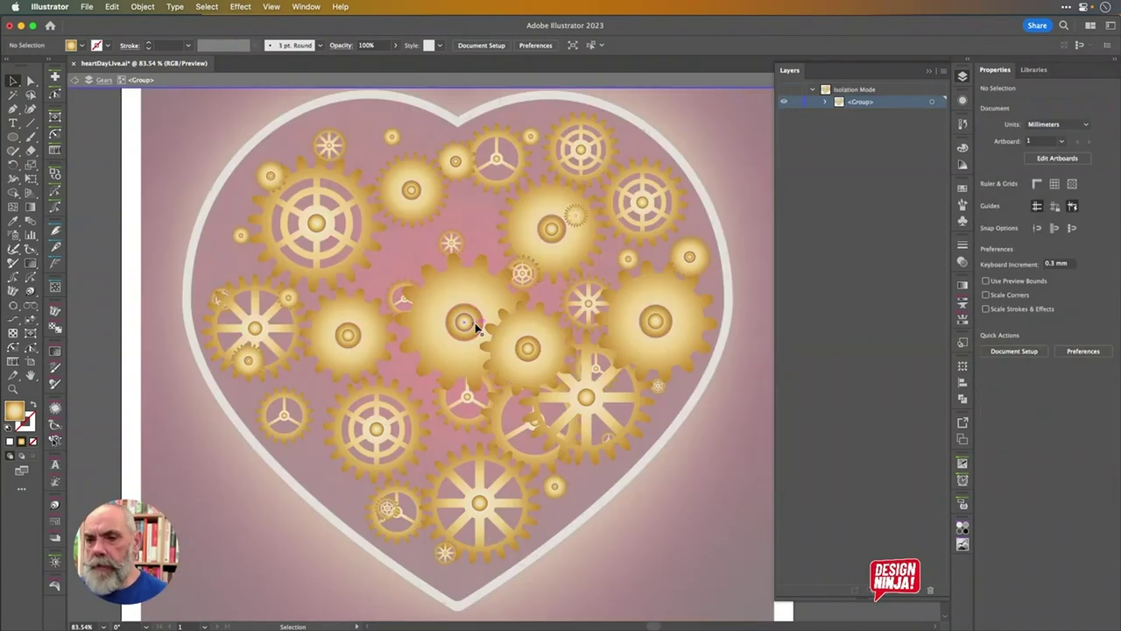
left_click(477, 329)
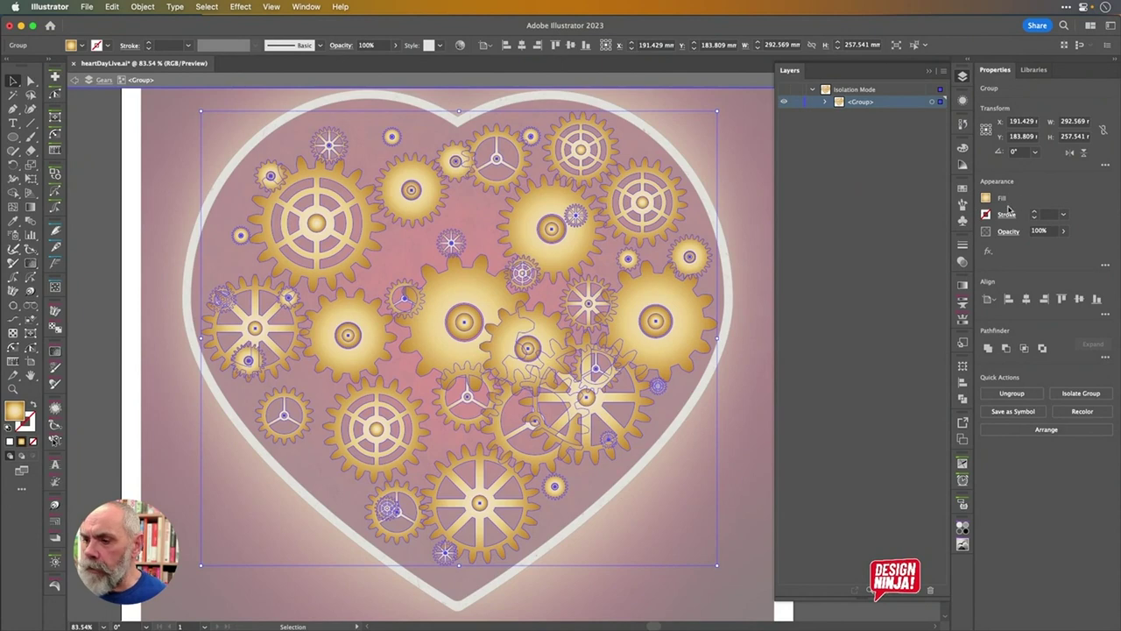
left_click(988, 253)
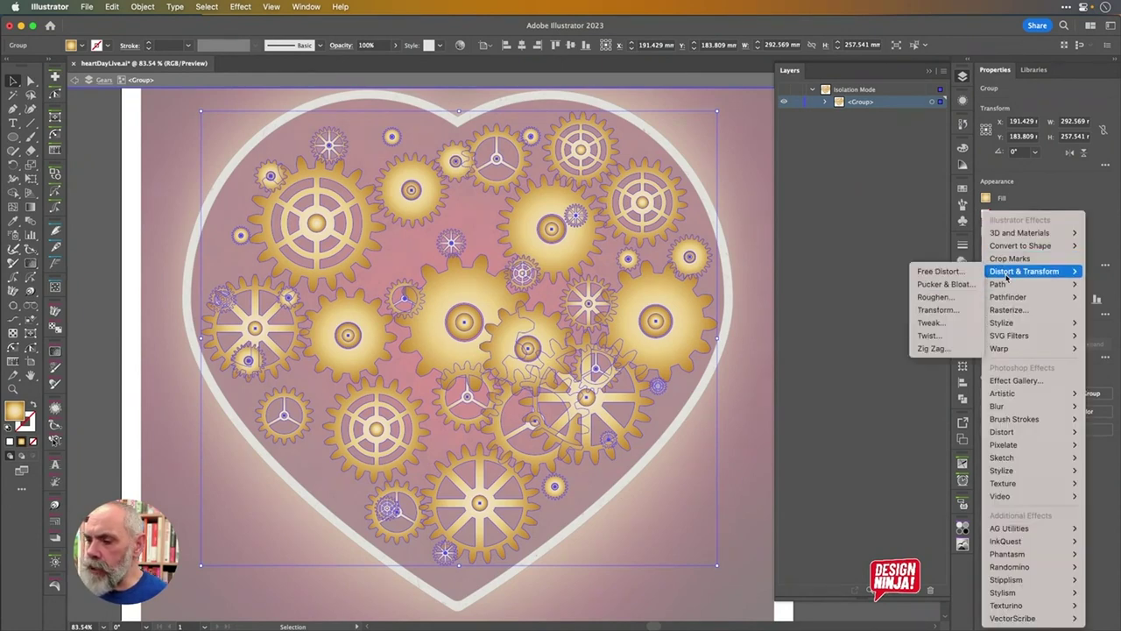
mouse_move(1012, 341)
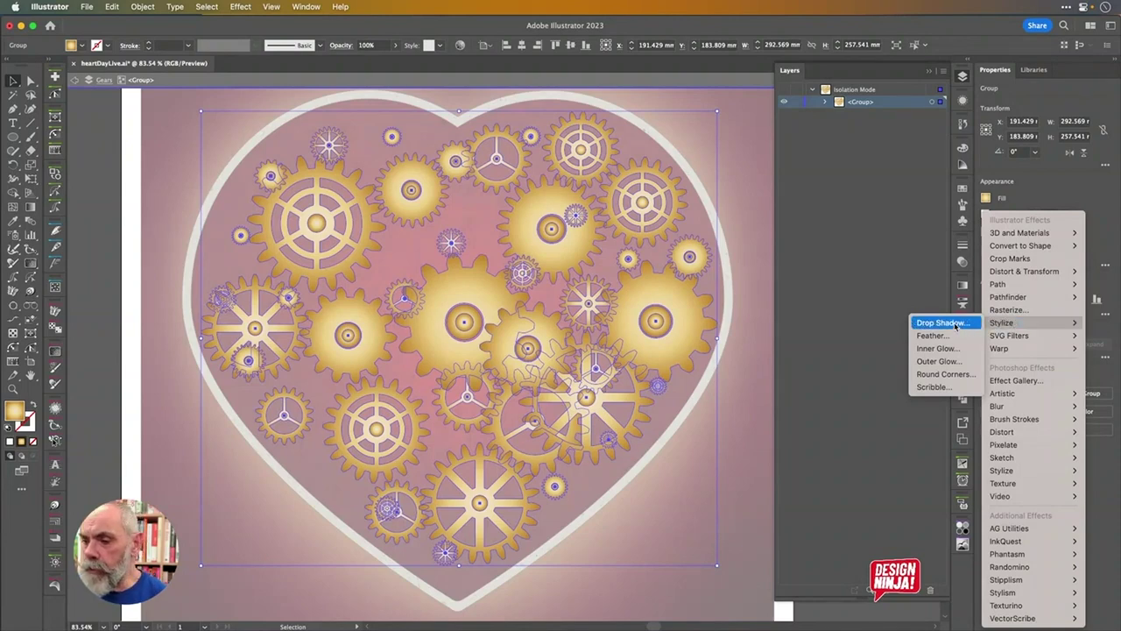
key("Escape")
key("Escape")
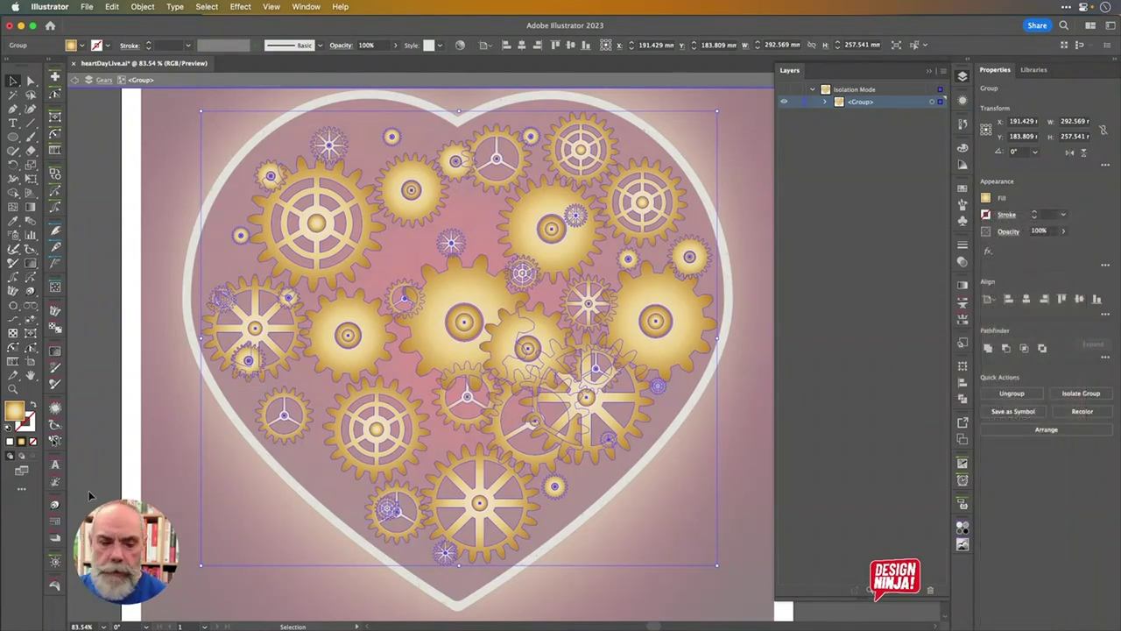
Add a Stylism drop shadow to the nested gear group and slightly adjust its blur, opacity and offset
left_click(55, 507)
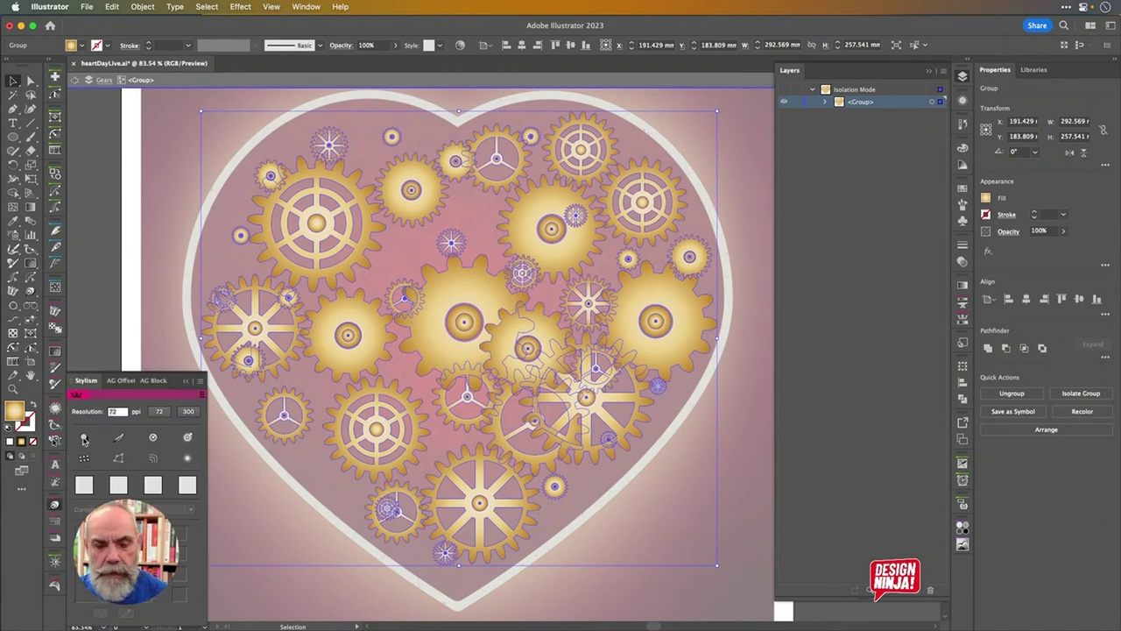
left_click(84, 439)
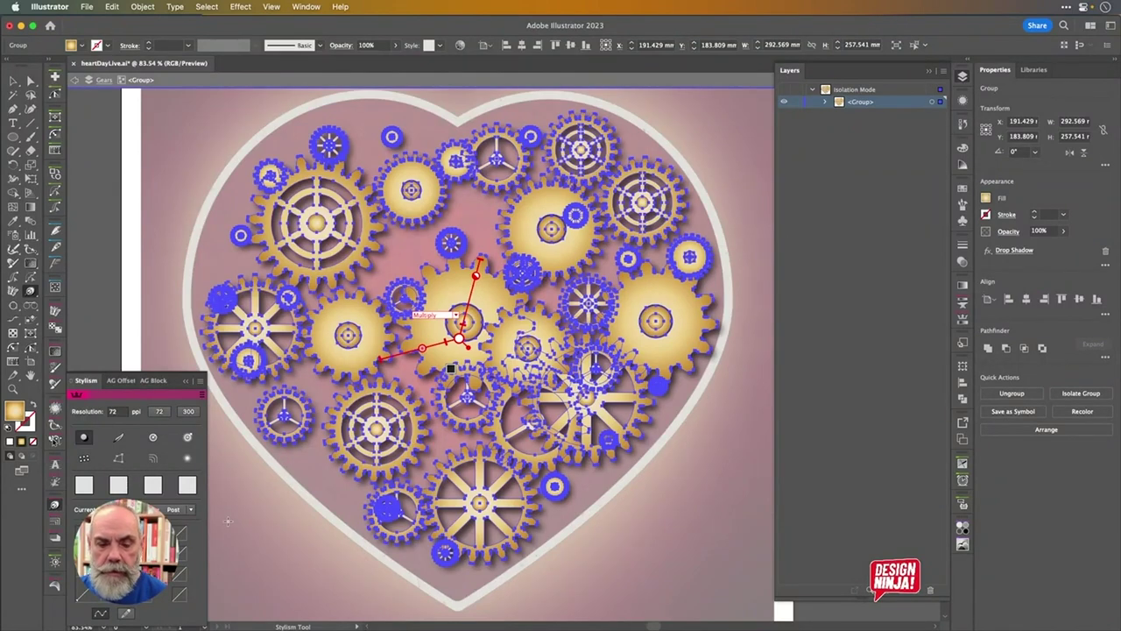
mouse_move(422, 348)
left_click_drag(422, 348, 414, 351)
mouse_move(478, 277)
left_click_drag(477, 277, 474, 282)
mouse_move(468, 347)
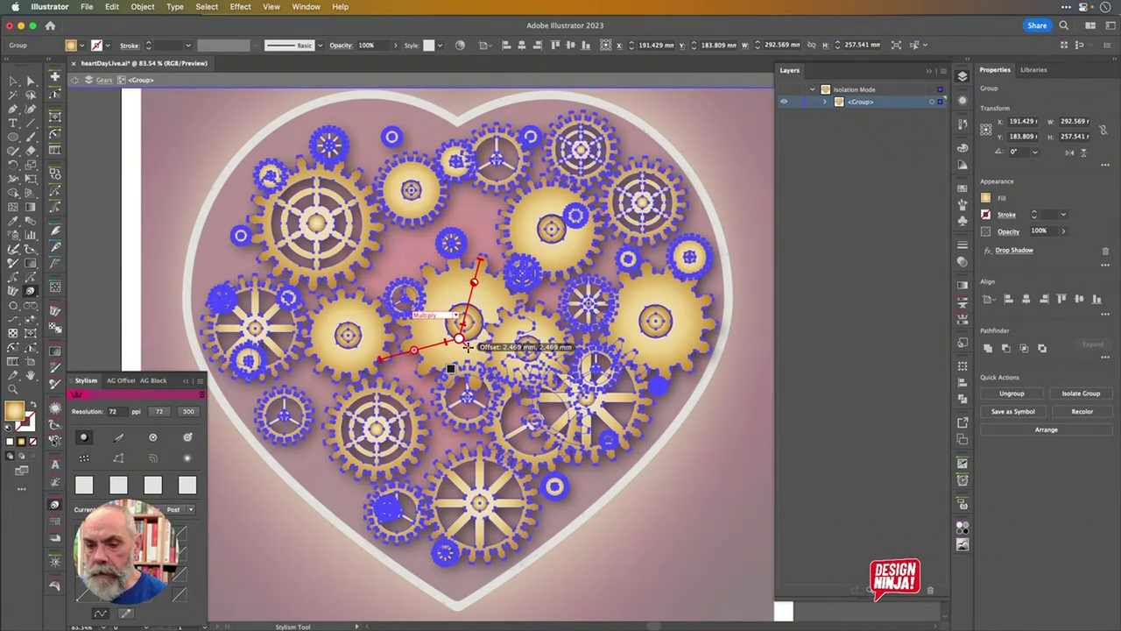
mouse_move(468, 346)
left_mouse_down()
mouse_move(481, 348)
mouse_move(470, 341)
left_mouse_up()
Set the gear group's drop shadow colour to dark brown, hex 3f2815
left_click(466, 368)
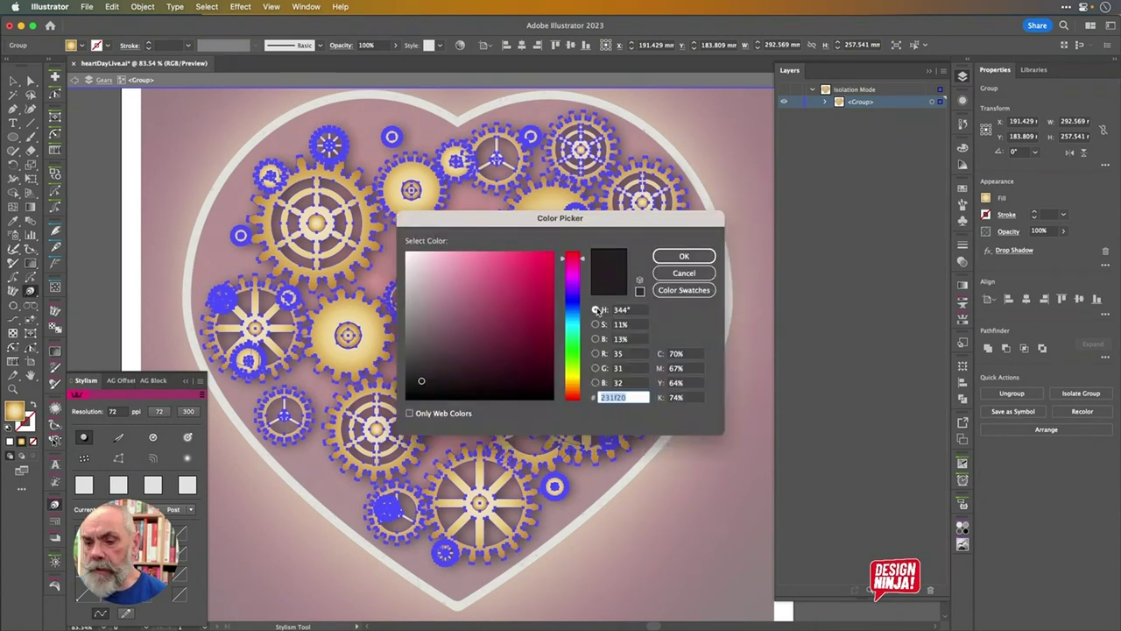
left_click(577, 386)
left_click_drag(569, 385, 571, 392)
mouse_move(504, 323)
left_mouse_down()
mouse_move(515, 347)
mouse_move(504, 361)
left_mouse_up()
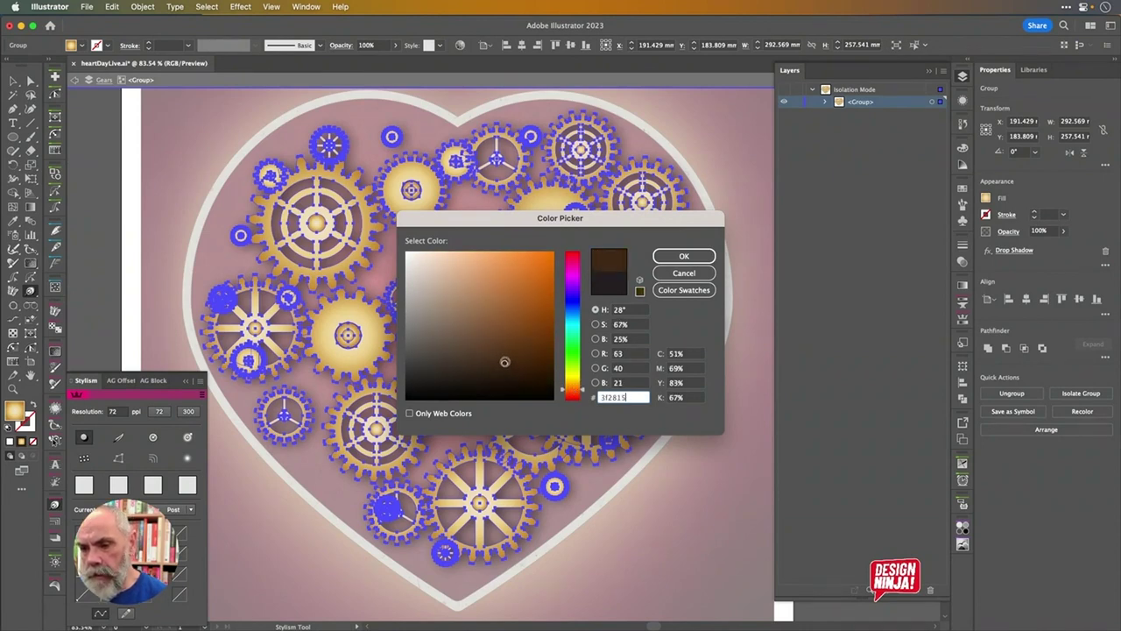
left_click(674, 255)
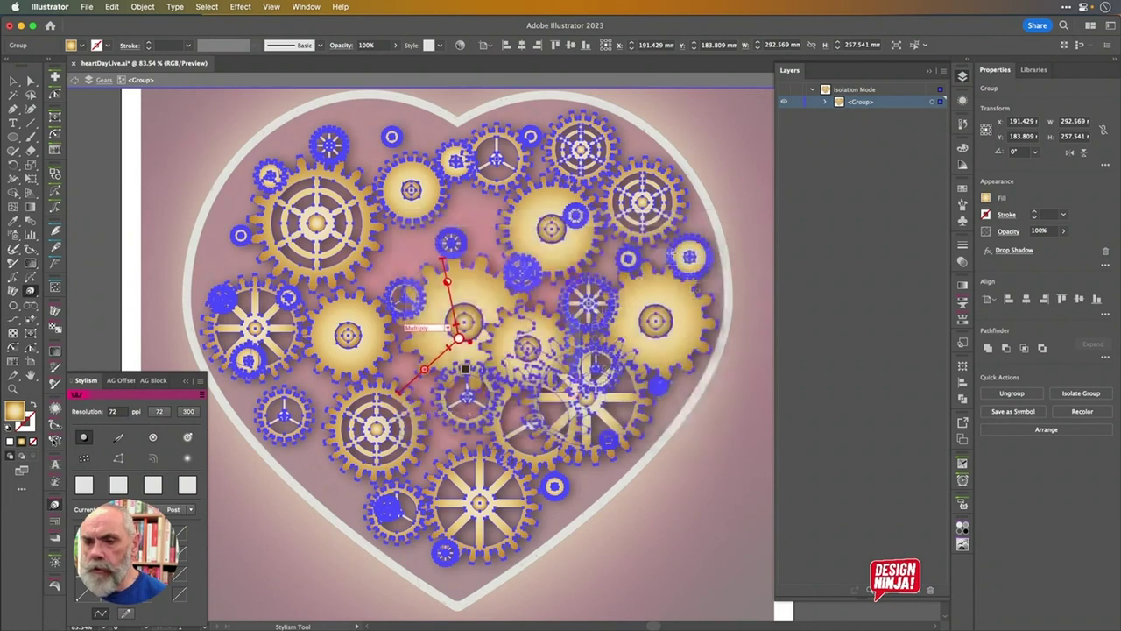
Leave isolation of the gear group, close the Stylism panel, and deselect everything
left_click(13, 80)
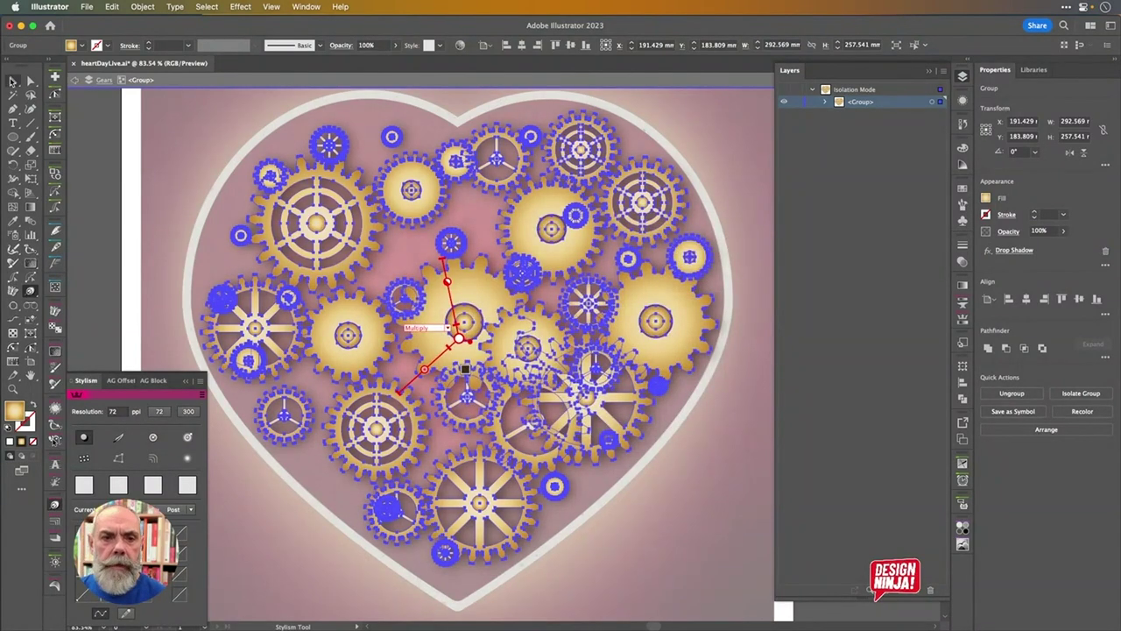
key("super+shift+a")
double_click(179, 131)
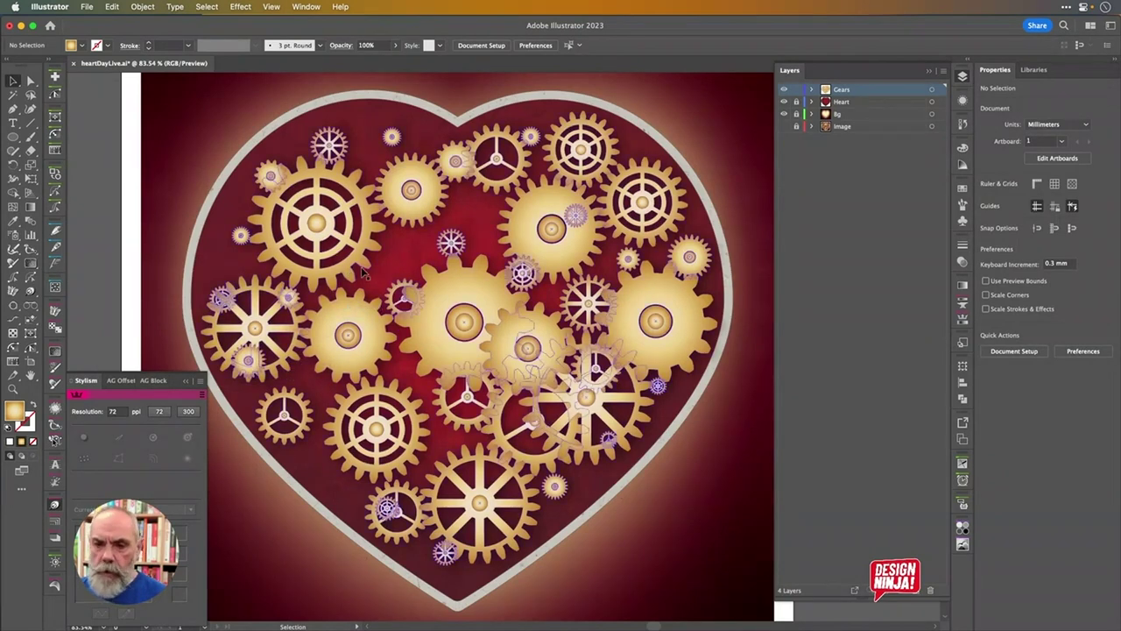
left_click(545, 326)
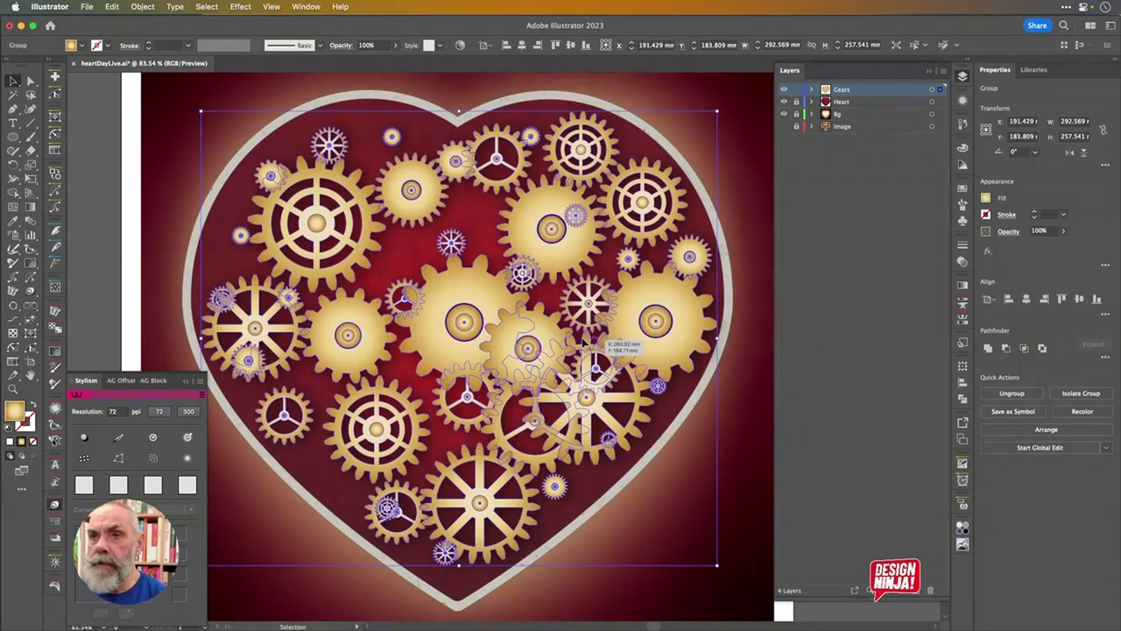
left_click(55, 509)
left_click(731, 184)
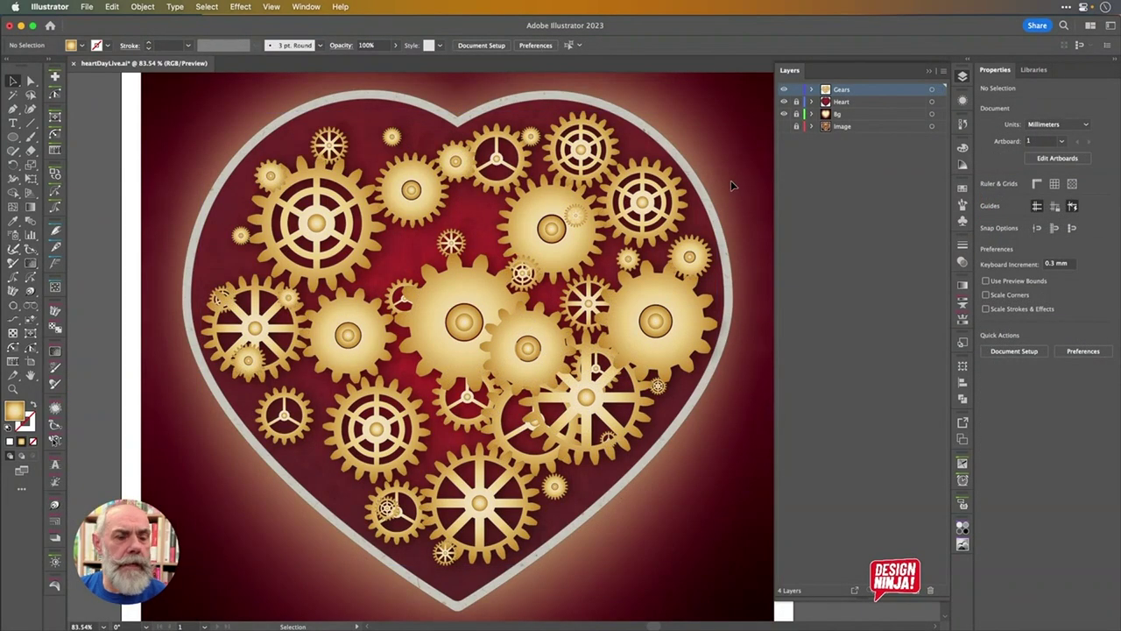
Ungroup the outer and nested gear groups into individual gears and nudge the small eight-spoke gear near the heart's upper left slightly left
double_click(564, 262)
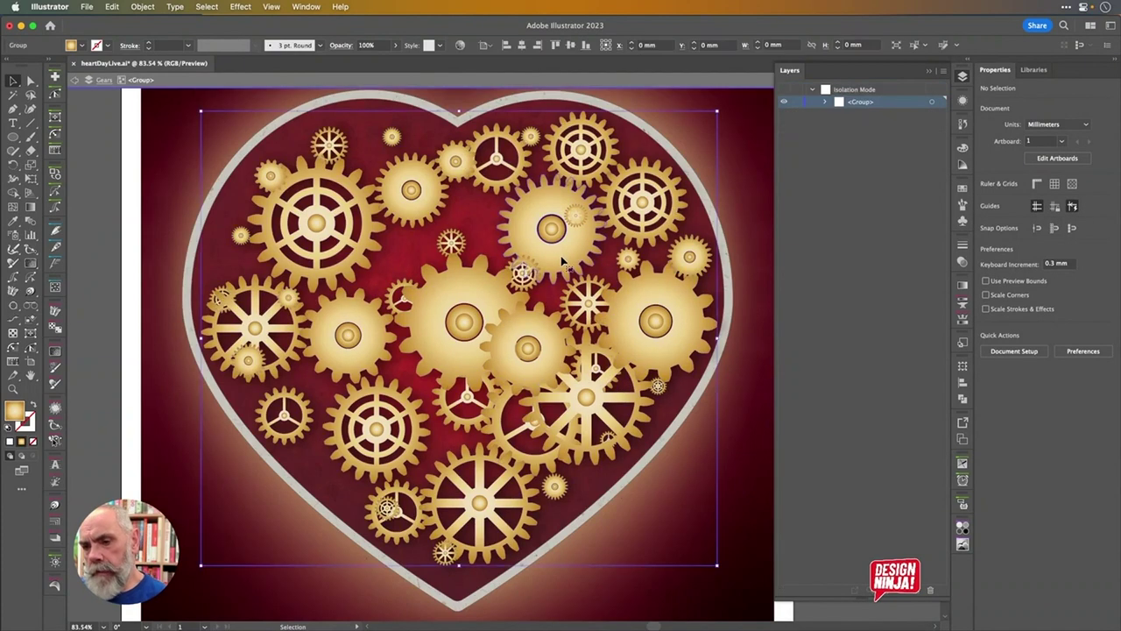
double_click(740, 154)
left_click(570, 254)
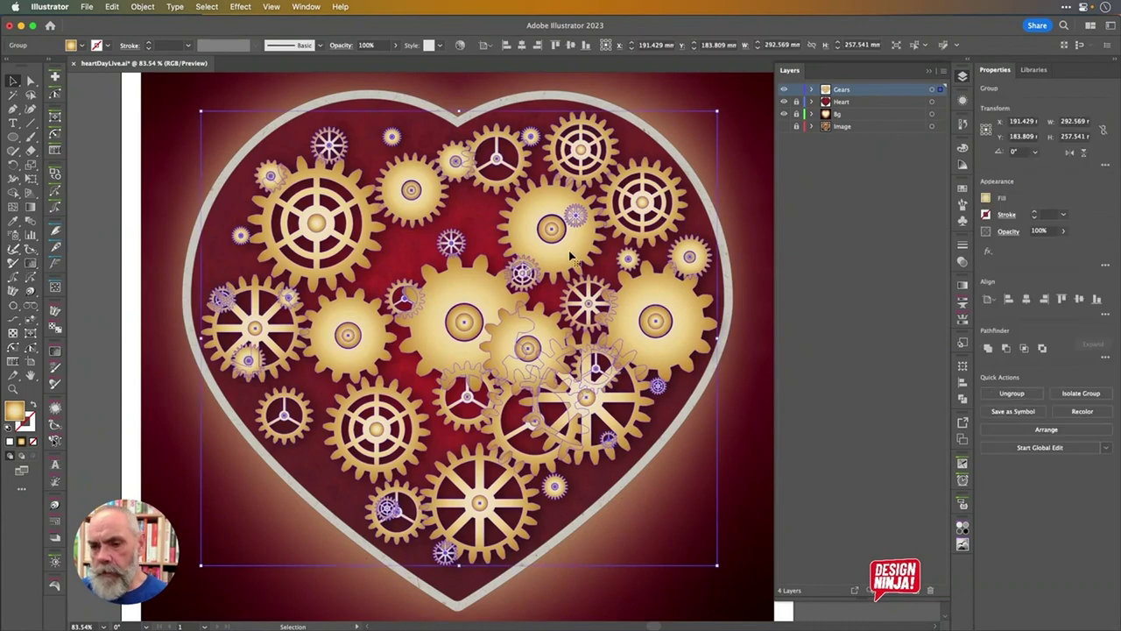
key("super+shift+e")
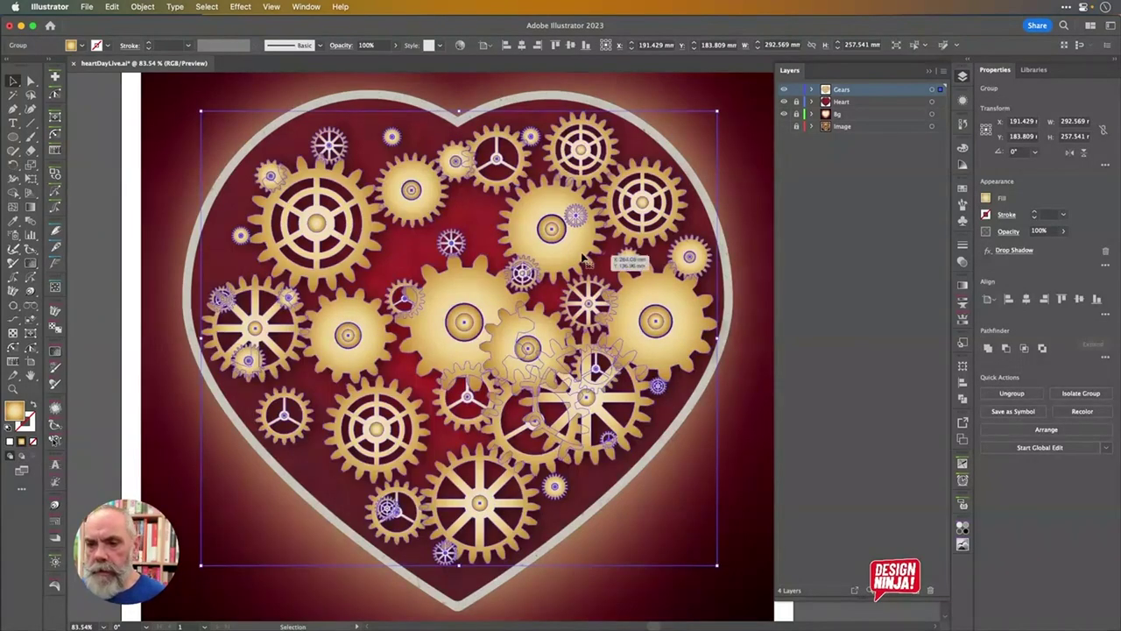
key("super")
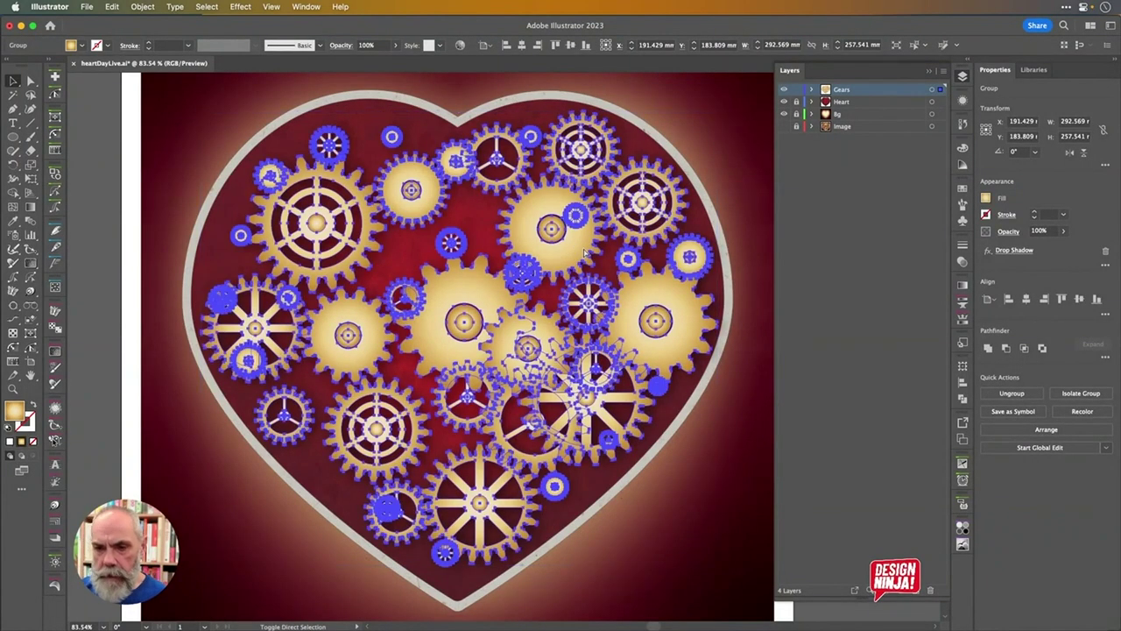
key("super+shift+a")
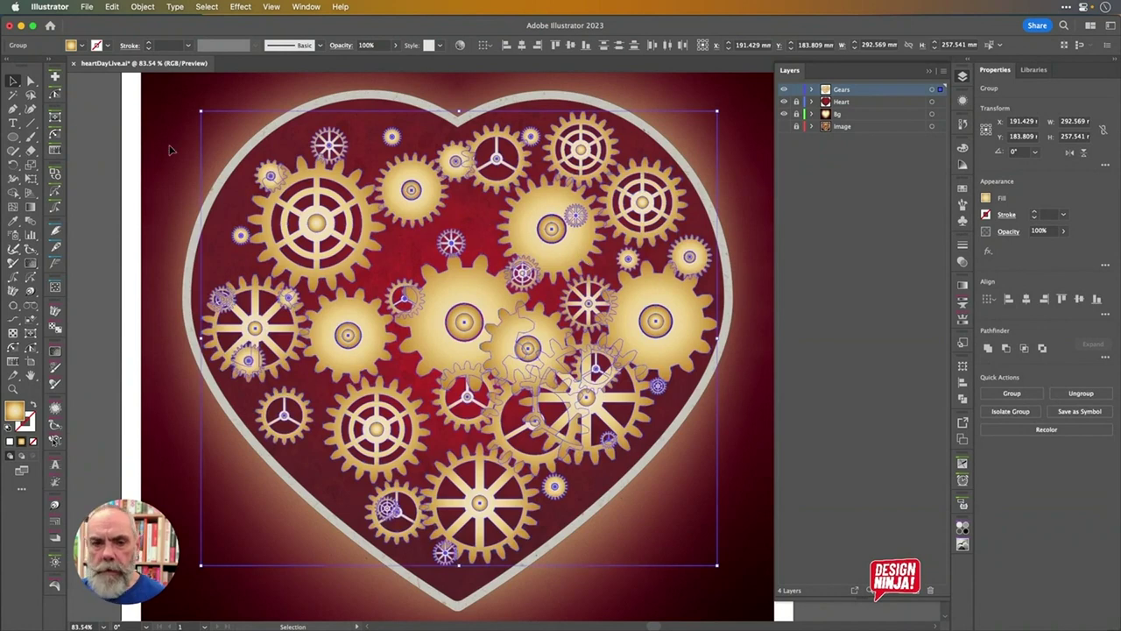
mouse_move(329, 144)
left_mouse_down()
mouse_move(358, 136)
mouse_move(325, 145)
left_mouse_up()
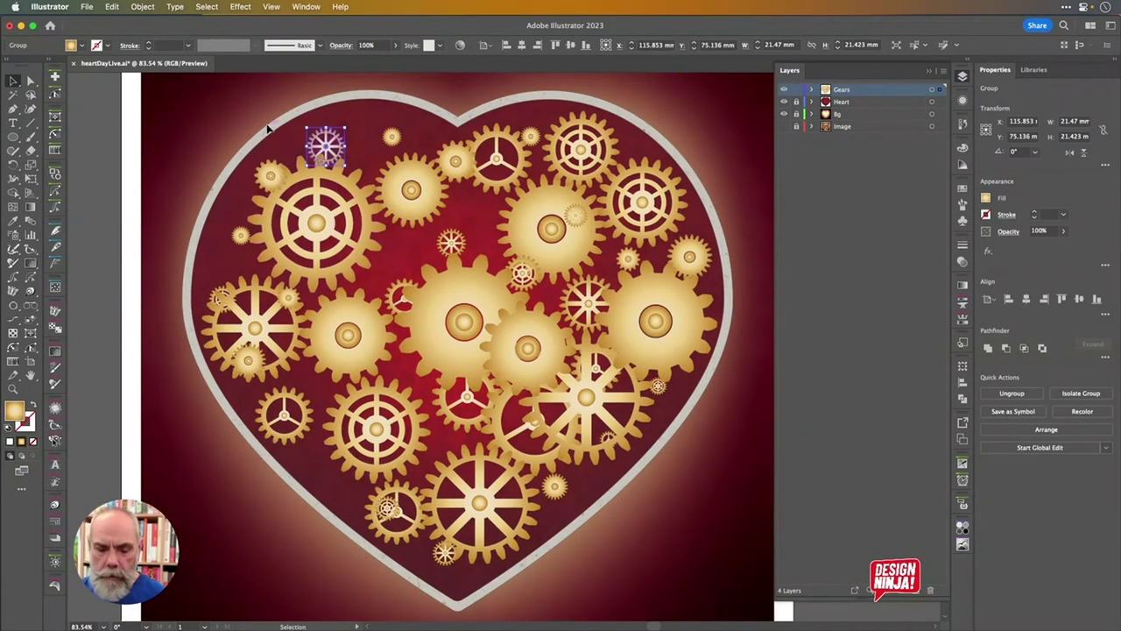
Select all the individual gears, add a Stylism drop shadow with Multiply blending to each, and deselect them
key("v")
key("super+a")
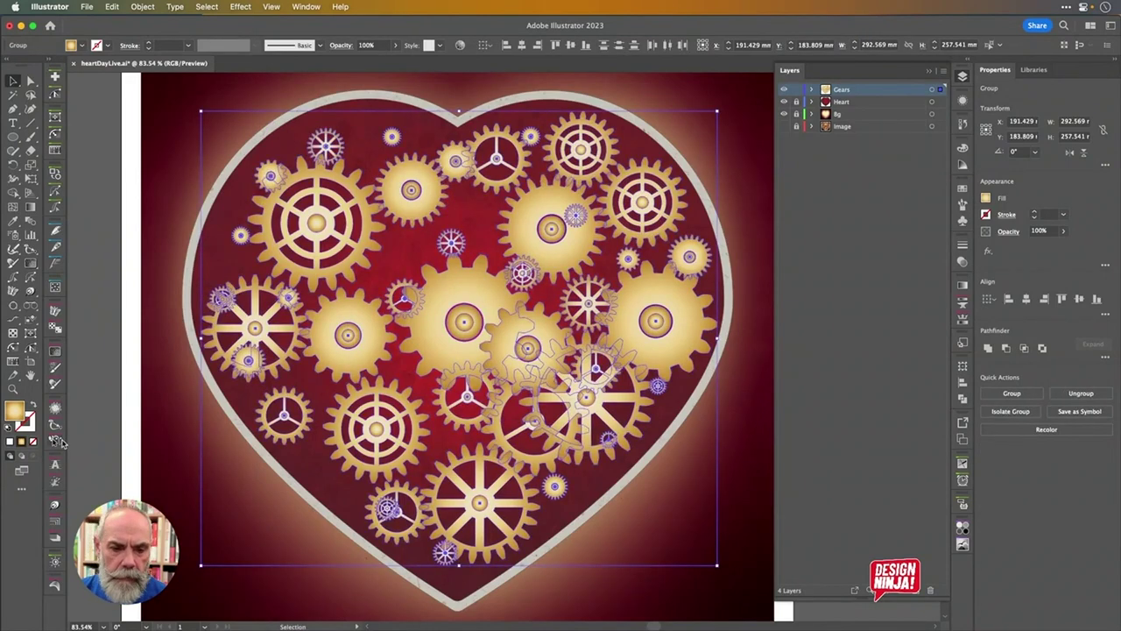
left_click(55, 507)
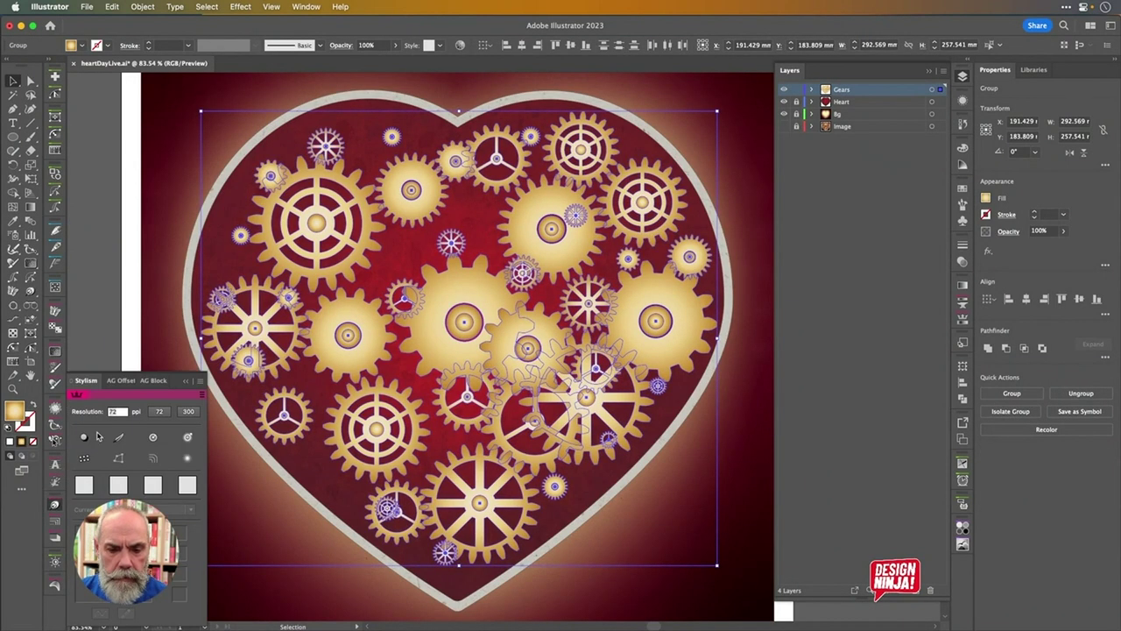
left_click(85, 438)
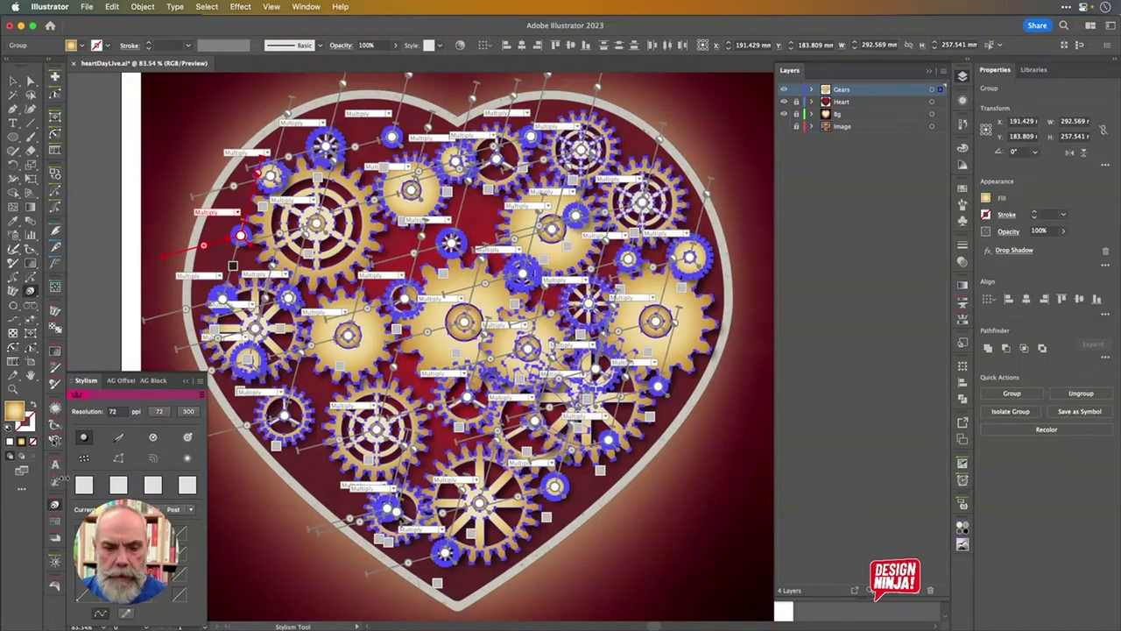
left_click(13, 80)
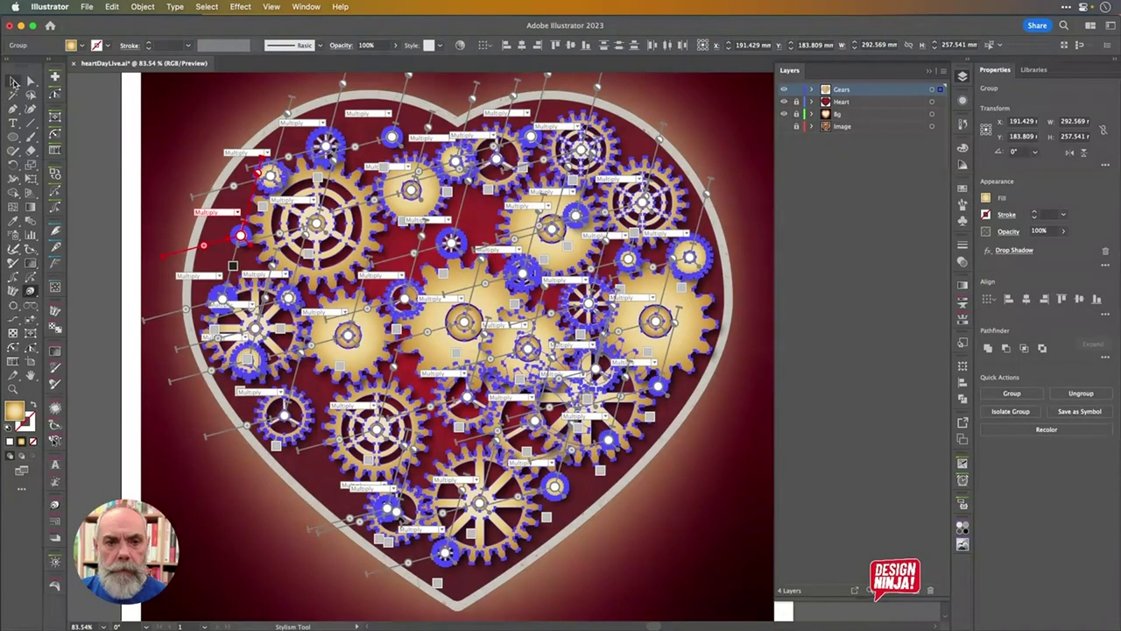
left_click(84, 118)
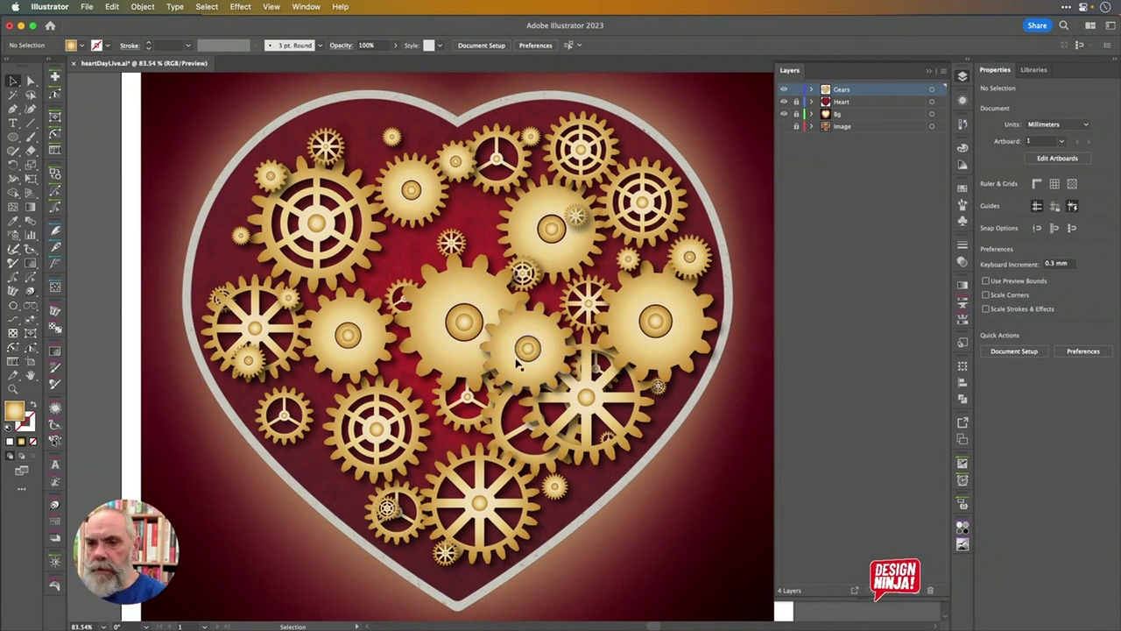
Lock the Gears layer and show the Image layer with the reference picture of the mechanical heart
scroll(517, 366, "down", 3)
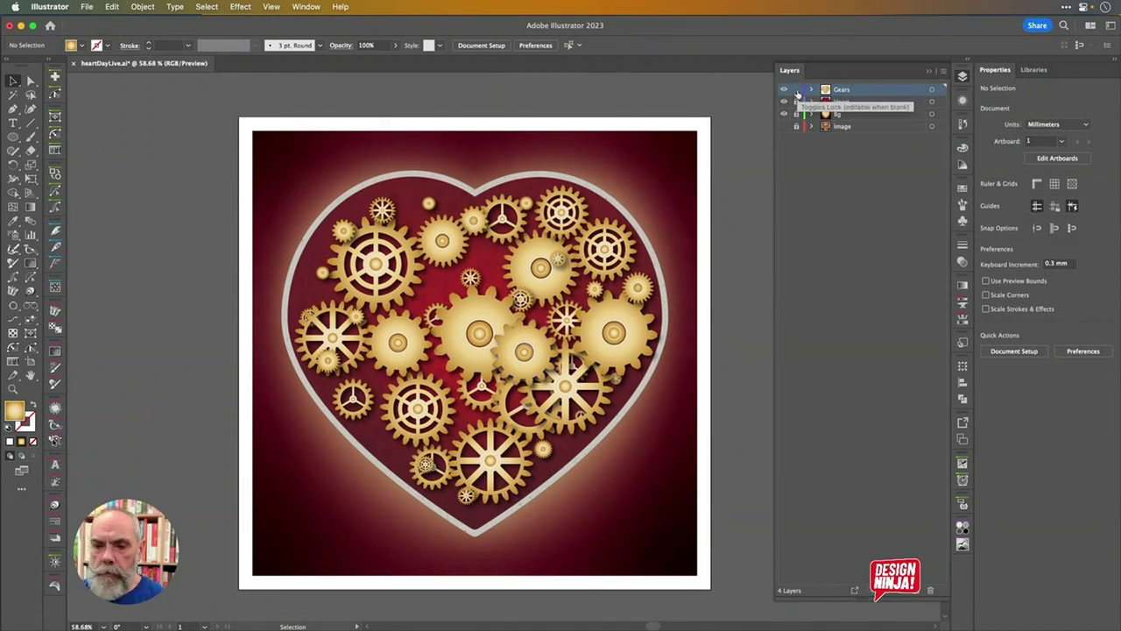
left_click(797, 89)
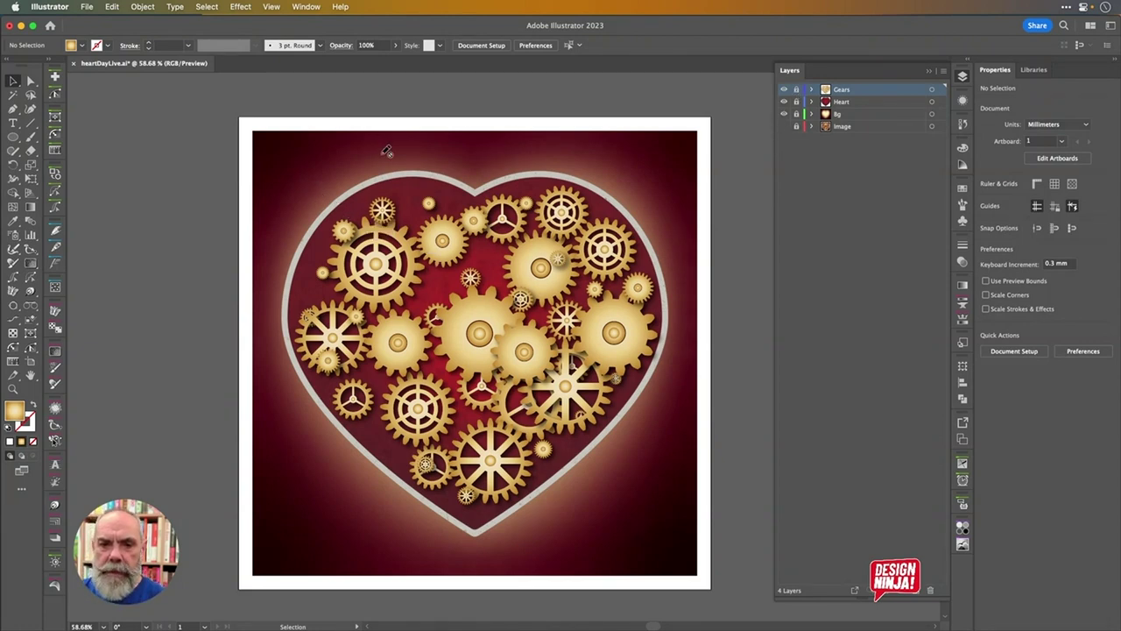
left_click(787, 126, "super")
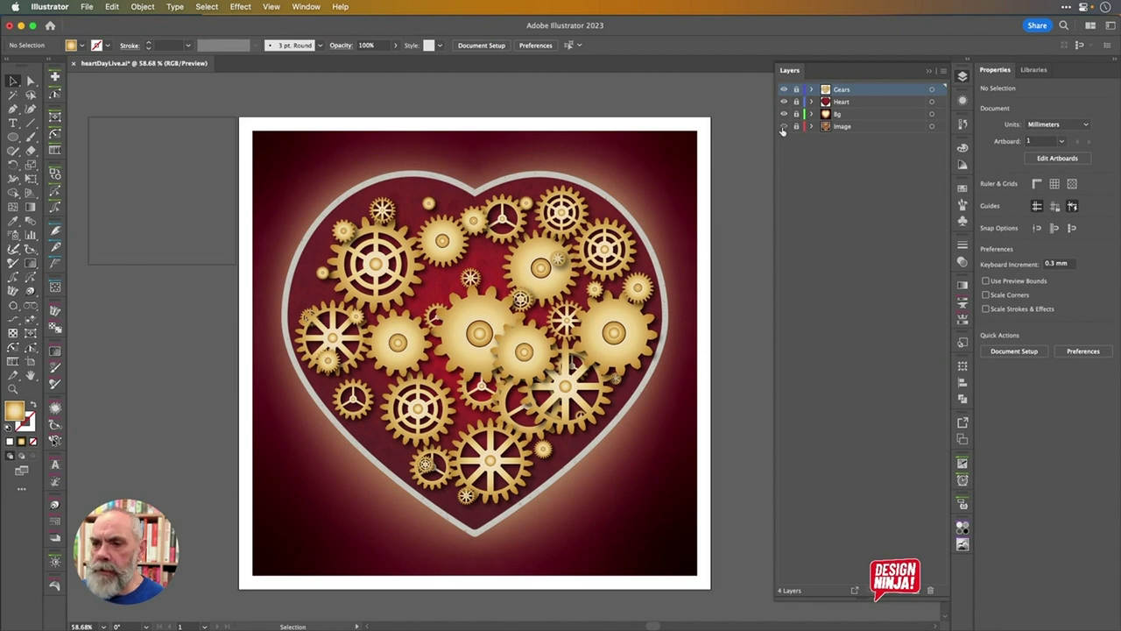
left_click(788, 126, "super")
left_click(788, 127)
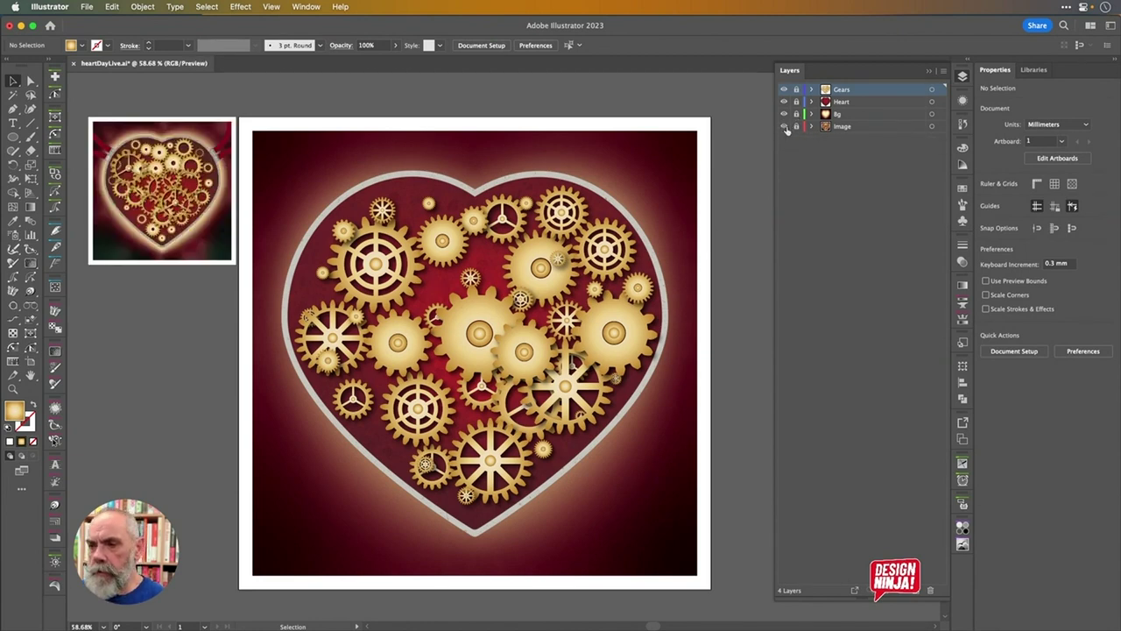
left_click_drag(132, 158, 340, 185)
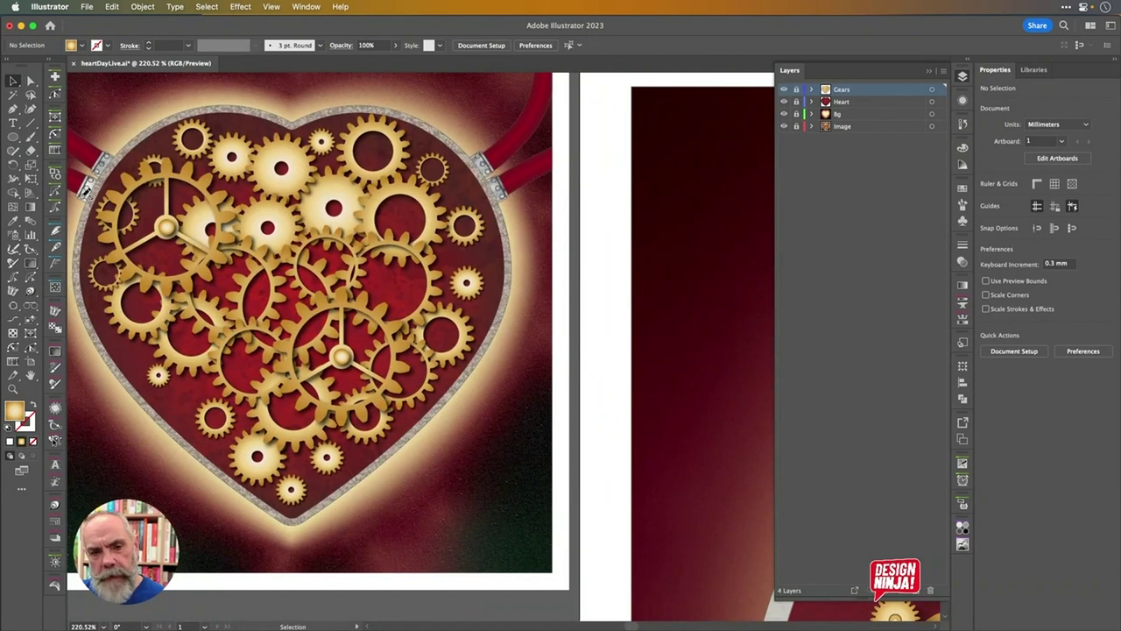
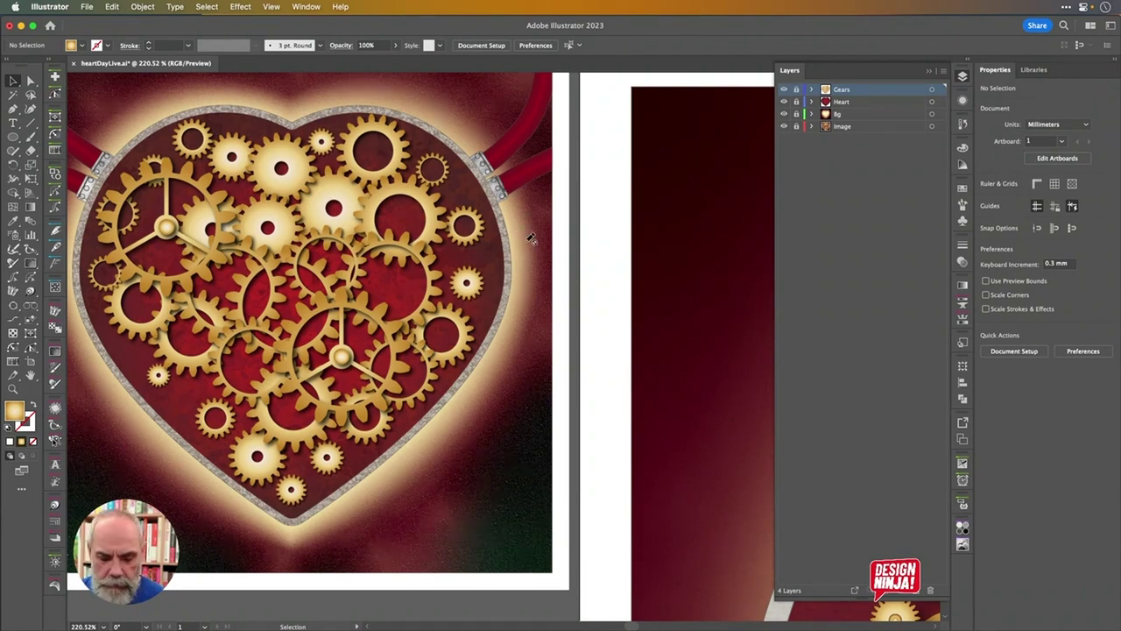
Hide the Image layer and add a new layer named pipes above the Gears layer
key("super+alt+0")
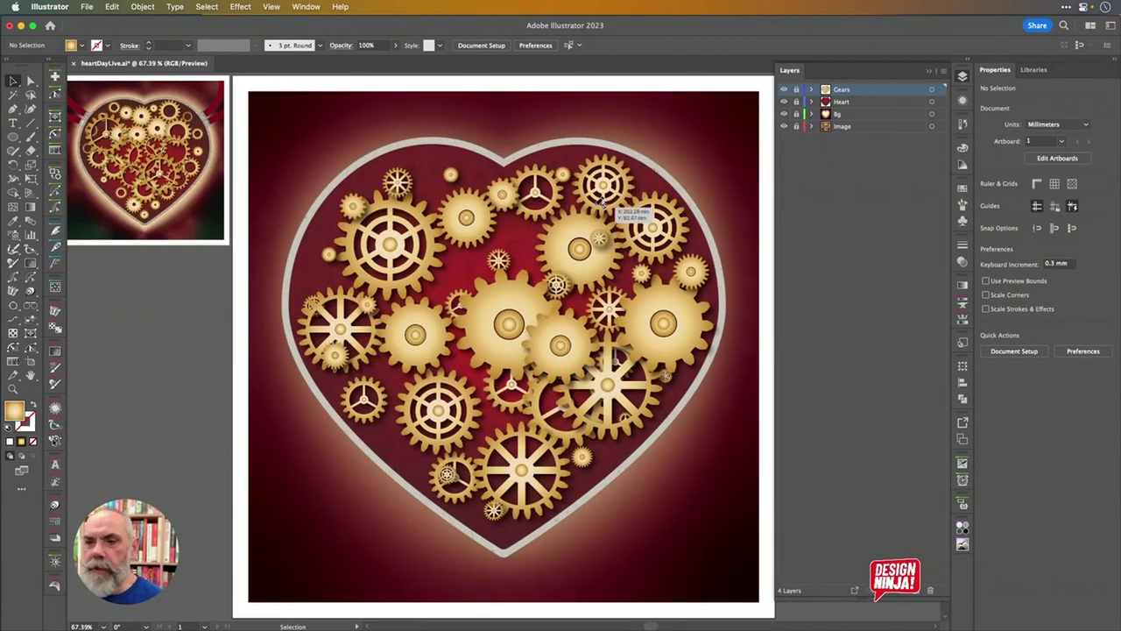
left_click(784, 126)
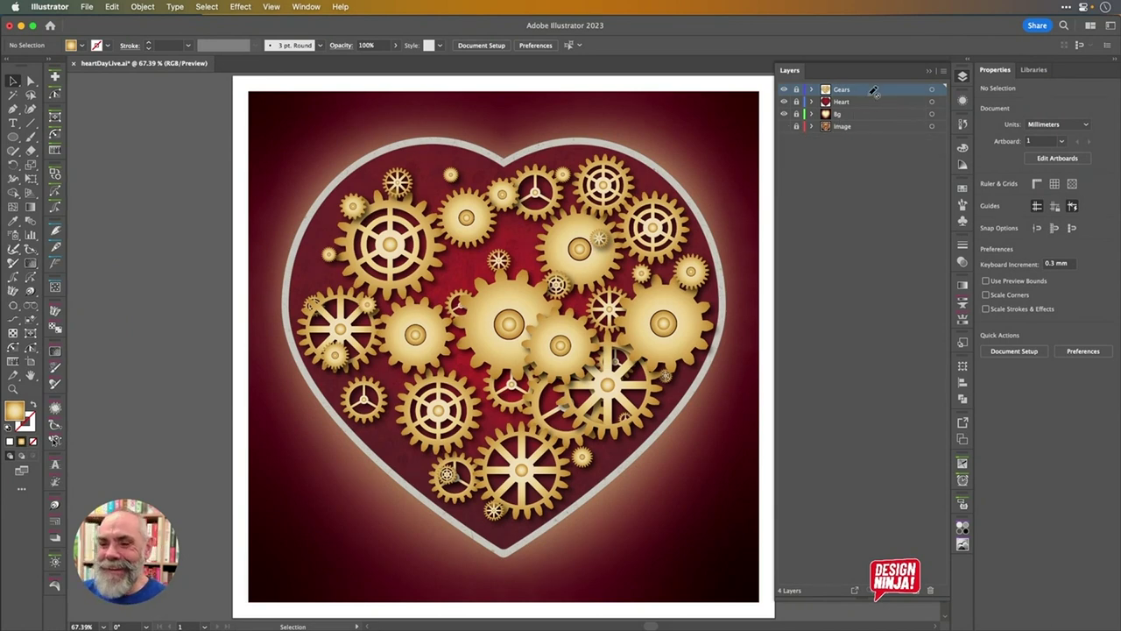
key("super+l")
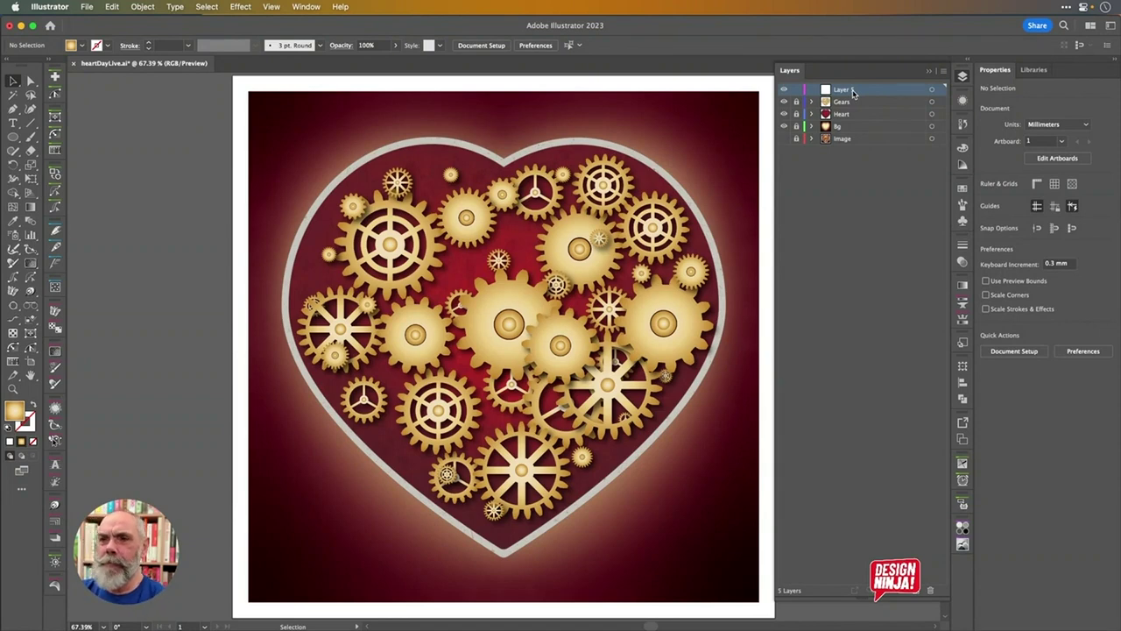
double_click(852, 90)
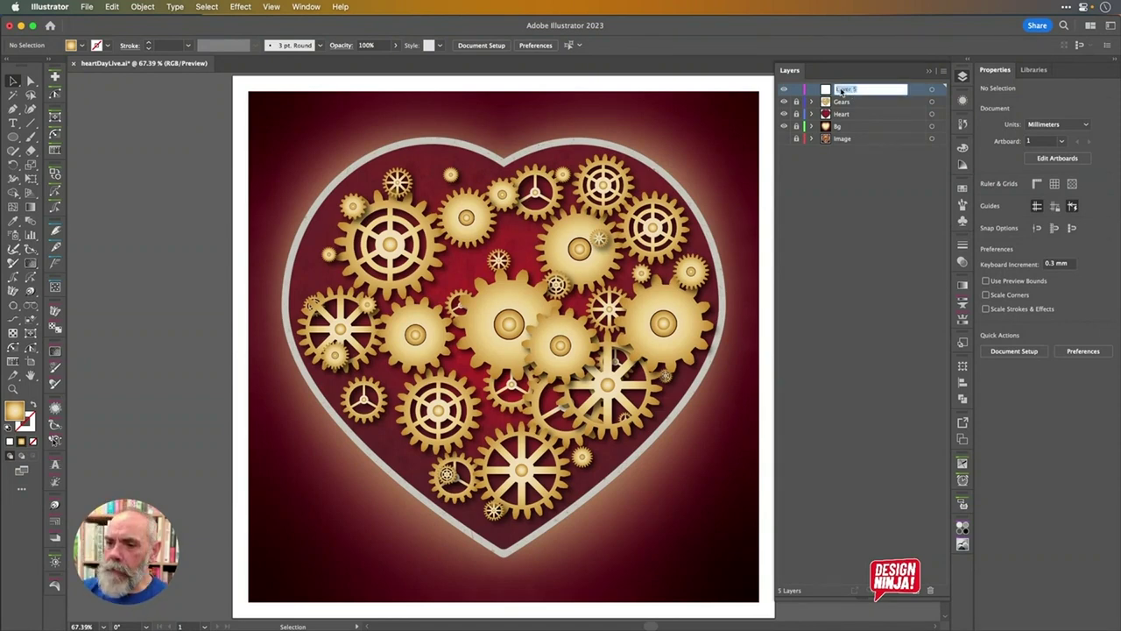
type("Pipes")
key("Return")
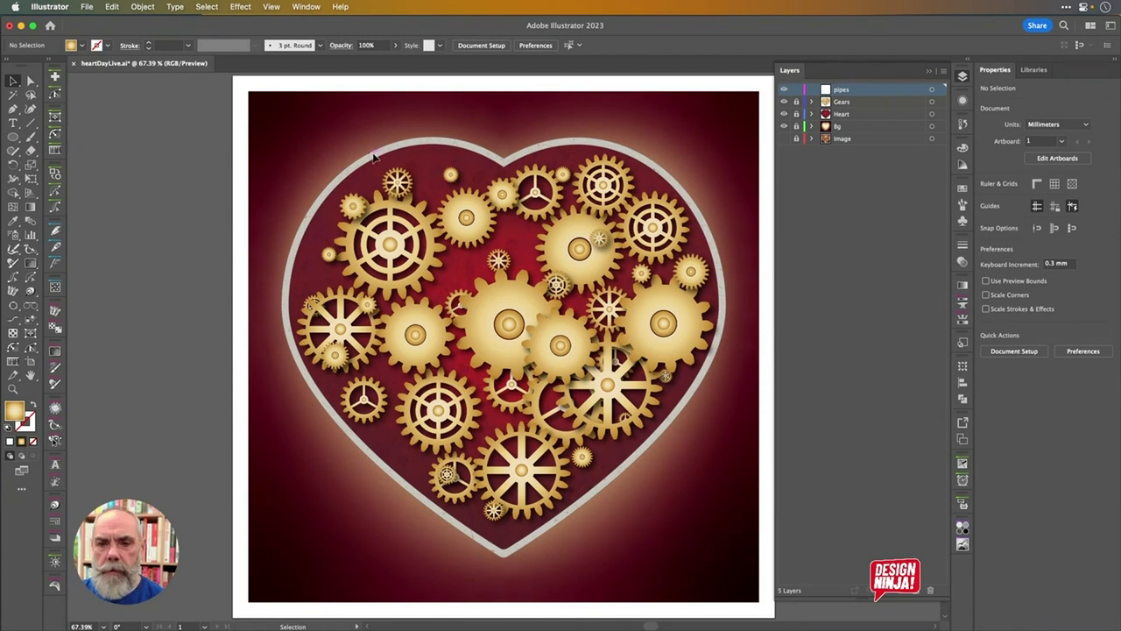
Draw a small rectangle about 11.8 by 5.2 mm just outside the heart's upper-left edge on the pipes layer
scroll(322, 146, "up", 5)
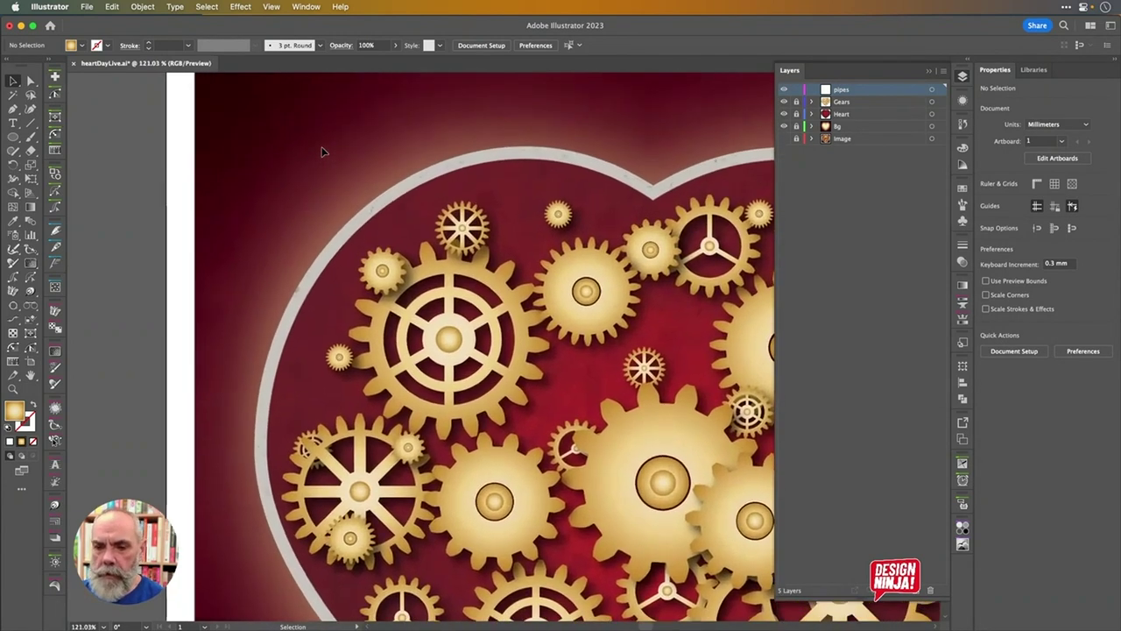
scroll(298, 262, "up", 3)
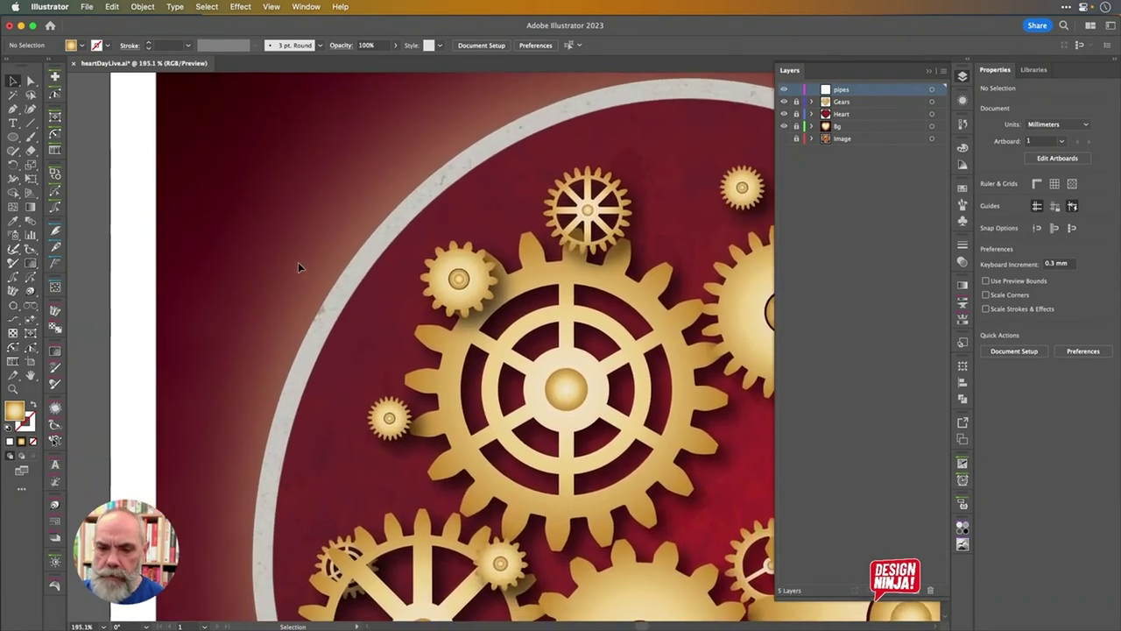
scroll(298, 263, "up", 2)
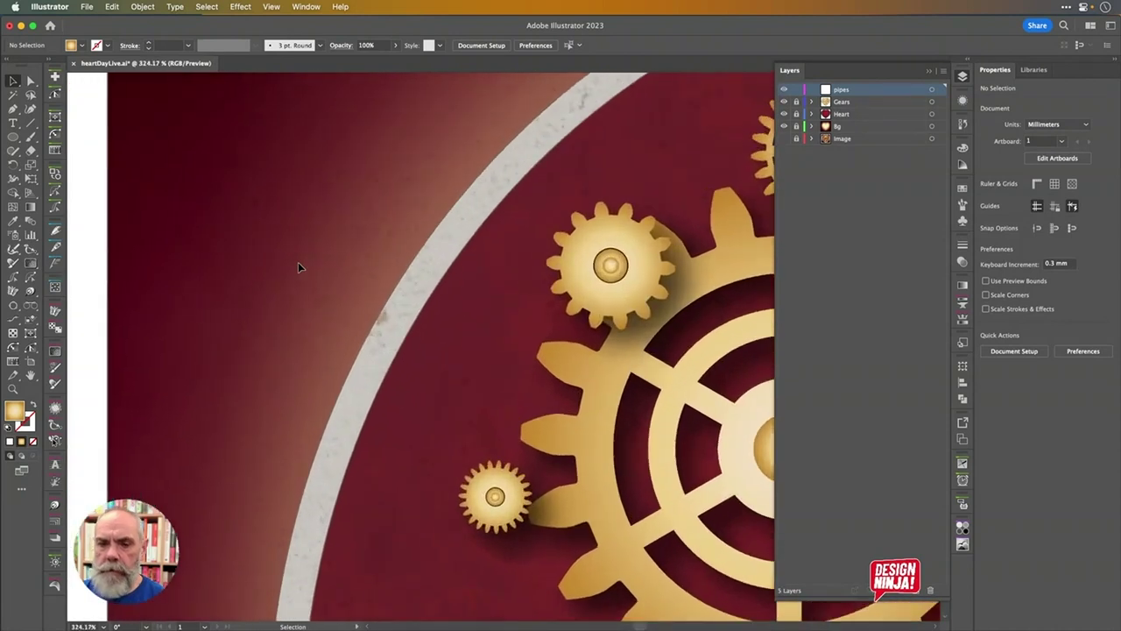
scroll(297, 263, "down", 2)
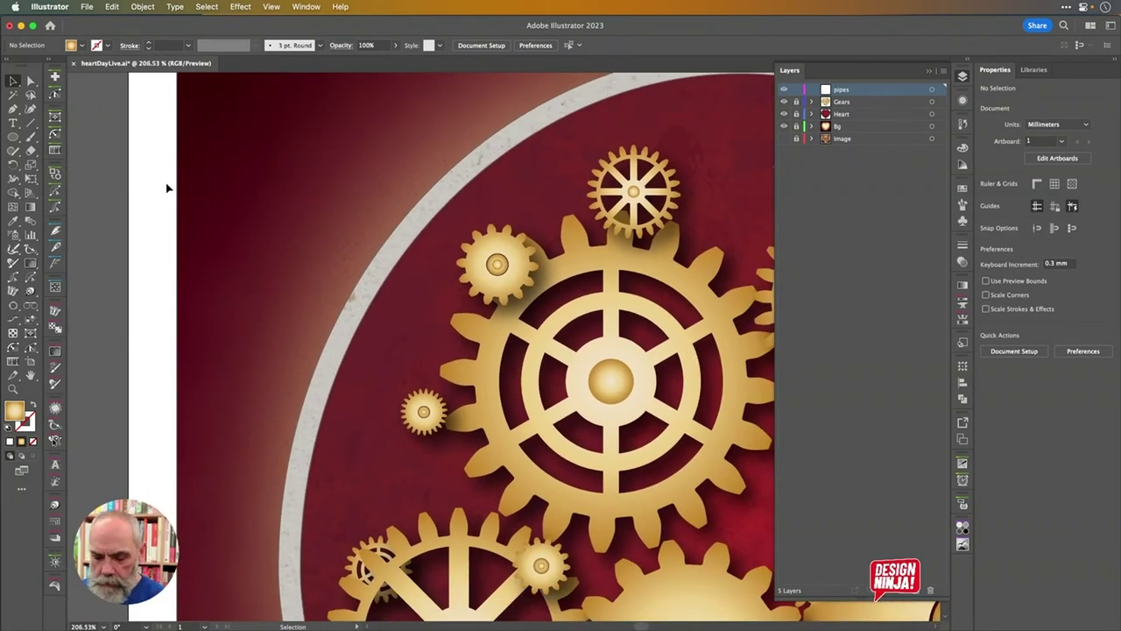
key("m")
left_click_drag(289, 225, 343, 249)
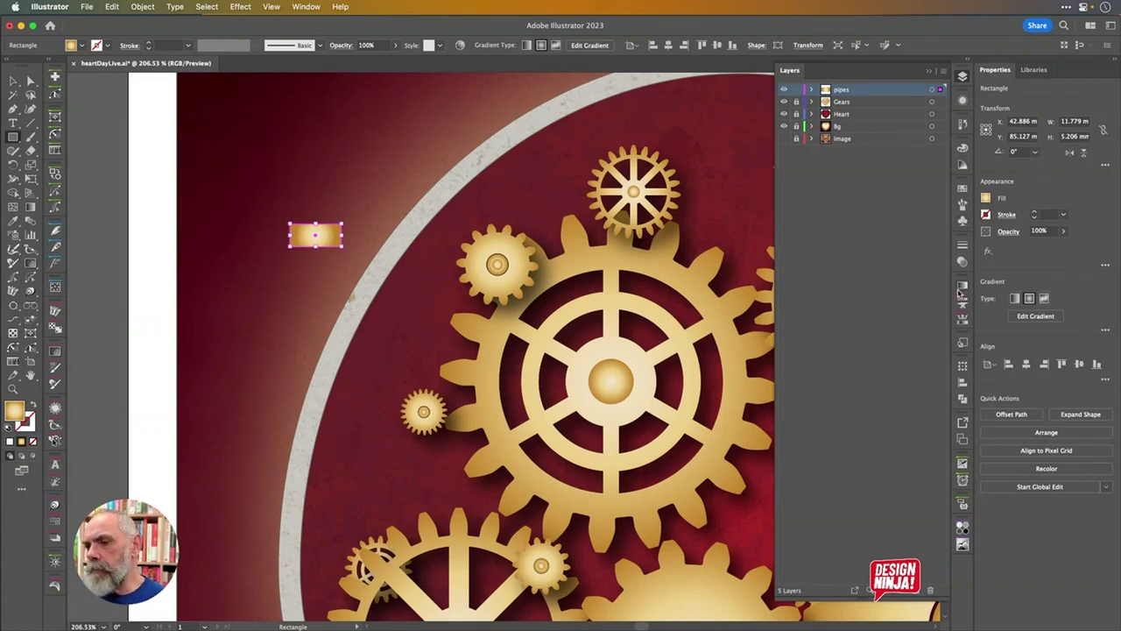
Make the rectangle's gradient linear in Gradient Forge, moving the cream stop to 26% and the light gold stop to 0%
left_click(963, 319)
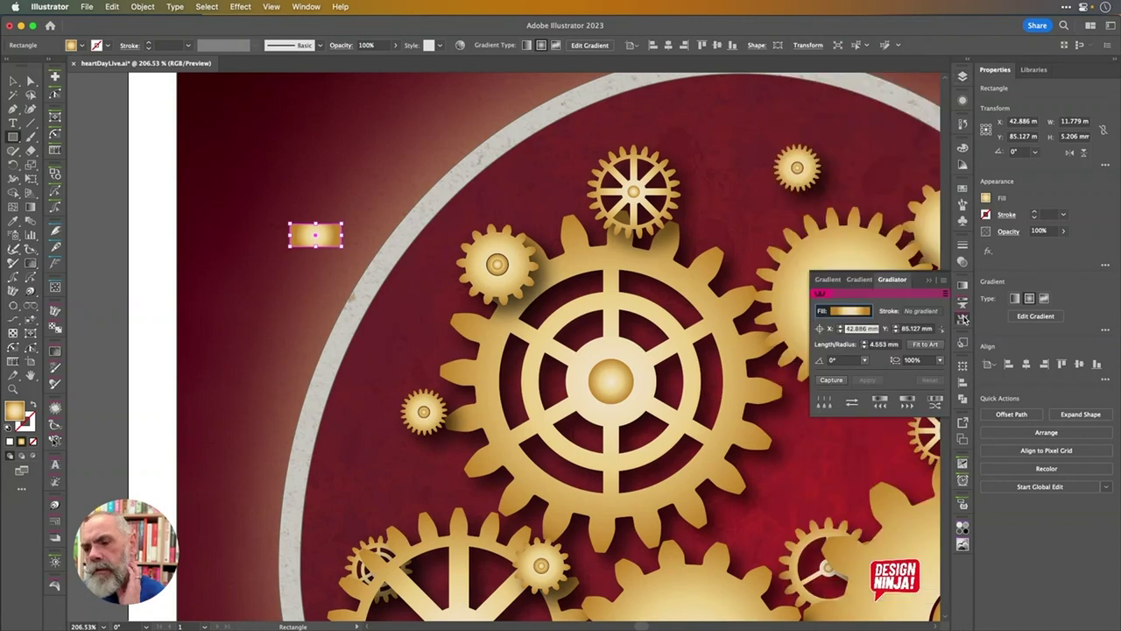
left_click(963, 308)
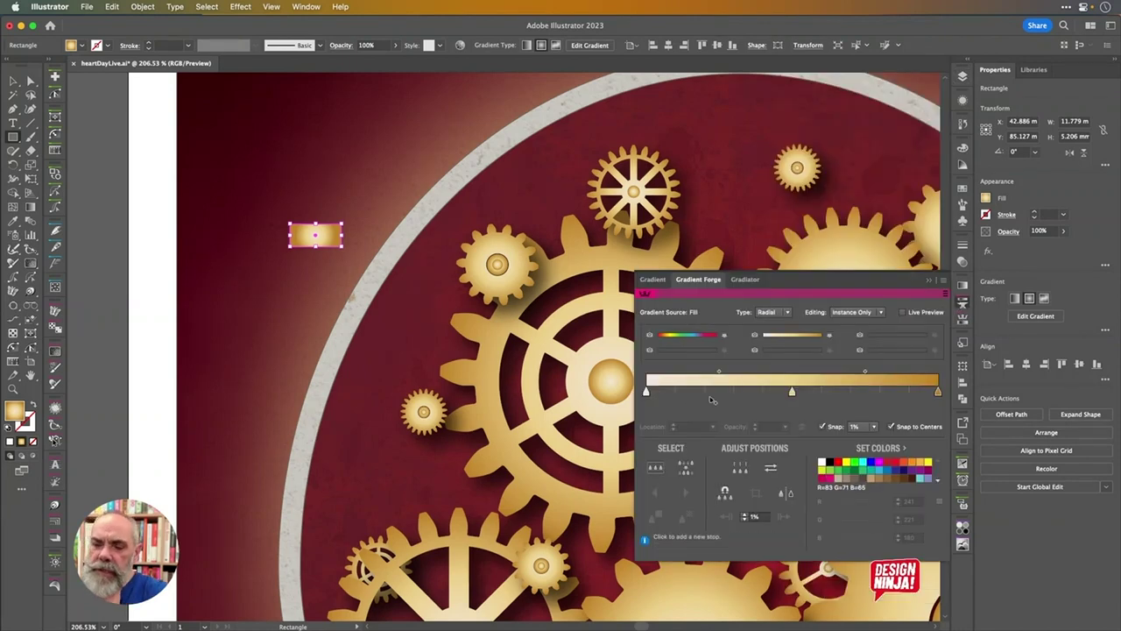
left_click(769, 312)
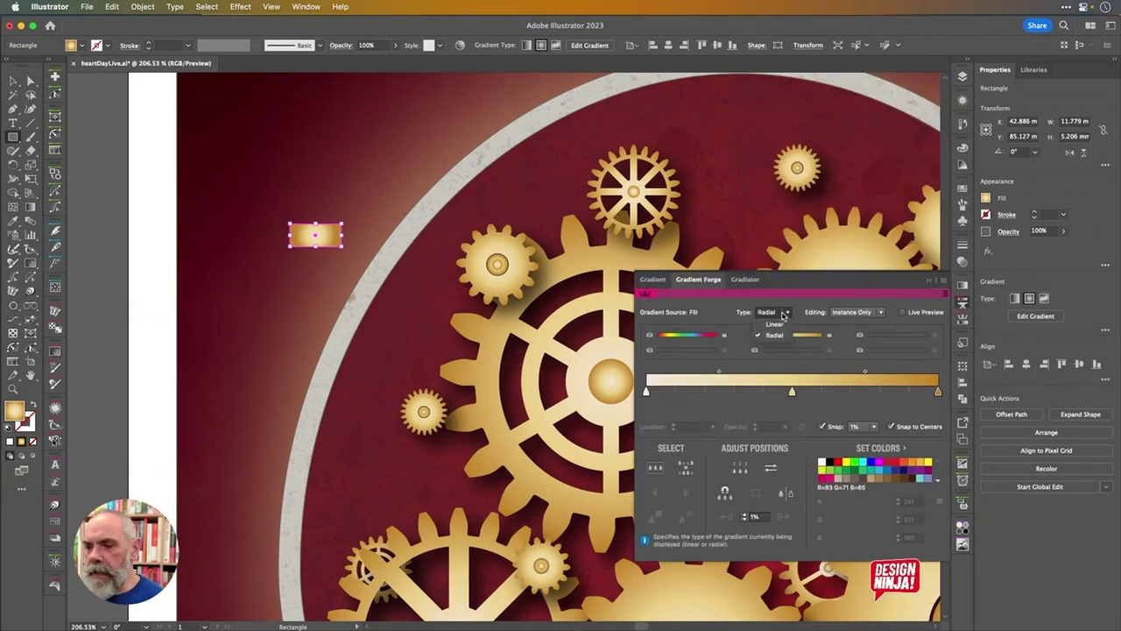
left_click(767, 314)
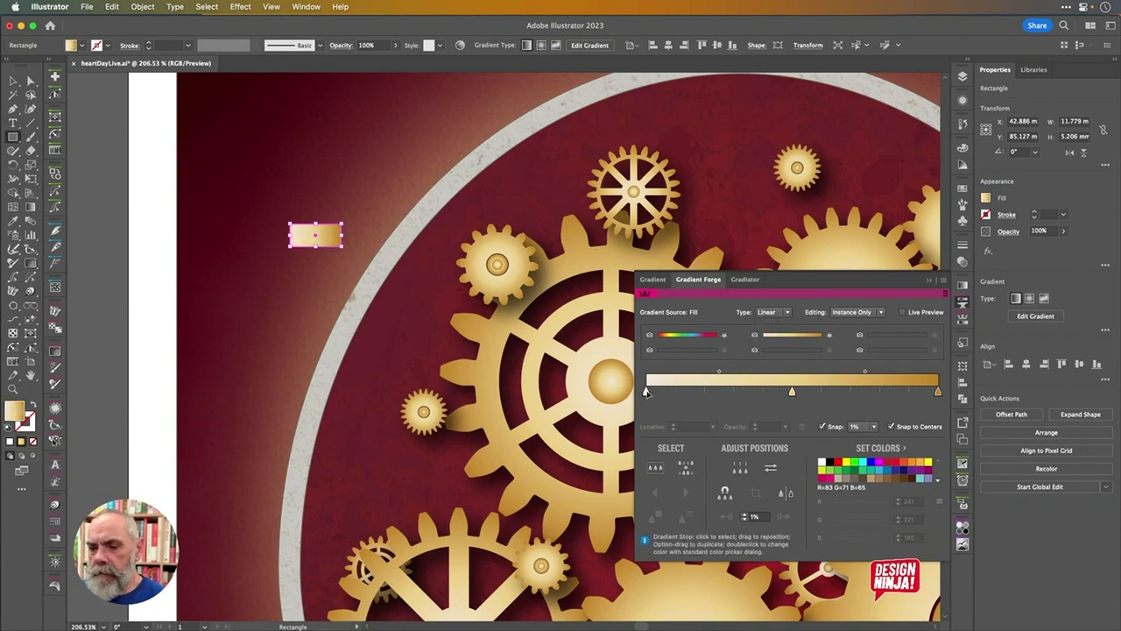
left_click_drag(667, 391, 723, 396)
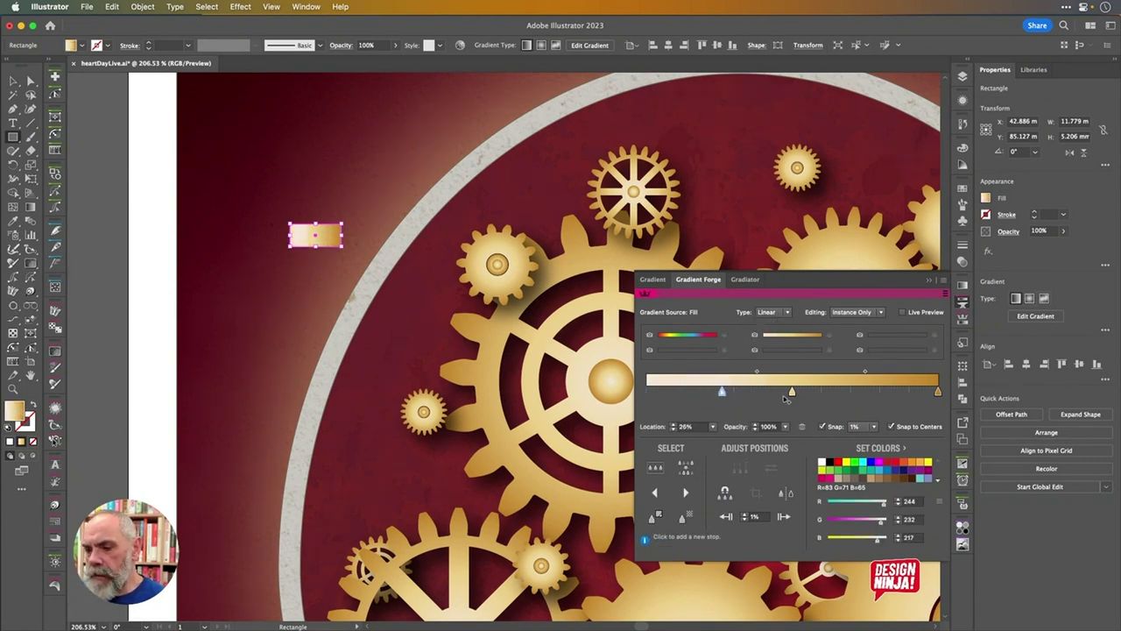
left_click_drag(792, 392, 640, 396)
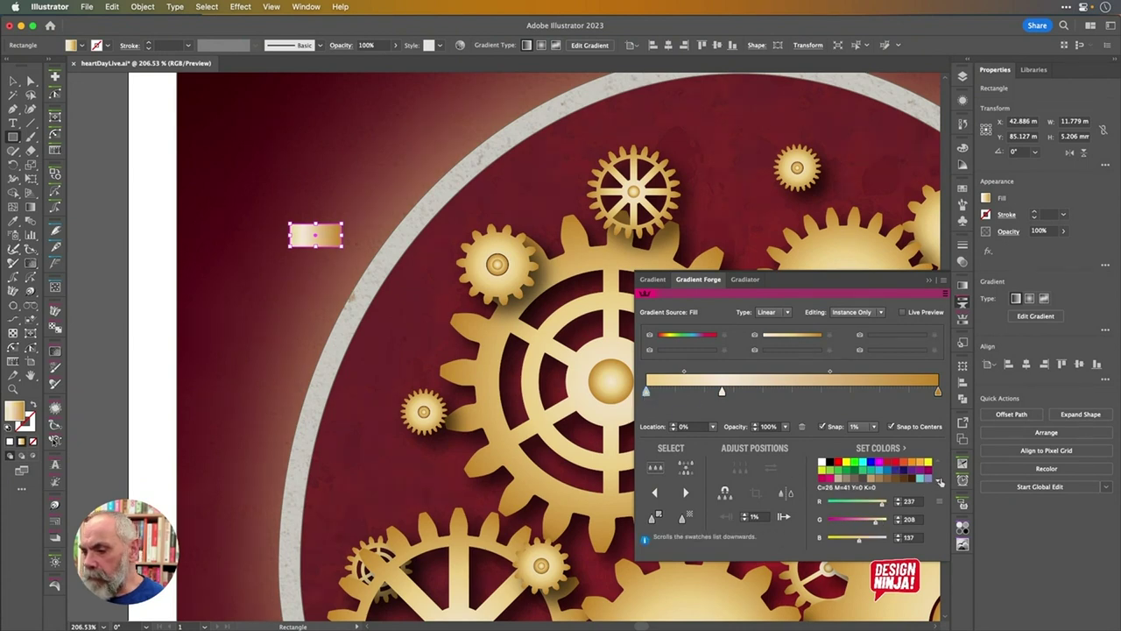
Recolor the gradient stops in neutral greys: RGB 153 for the start, 242 for the middle and 128 for the end
left_click(938, 481)
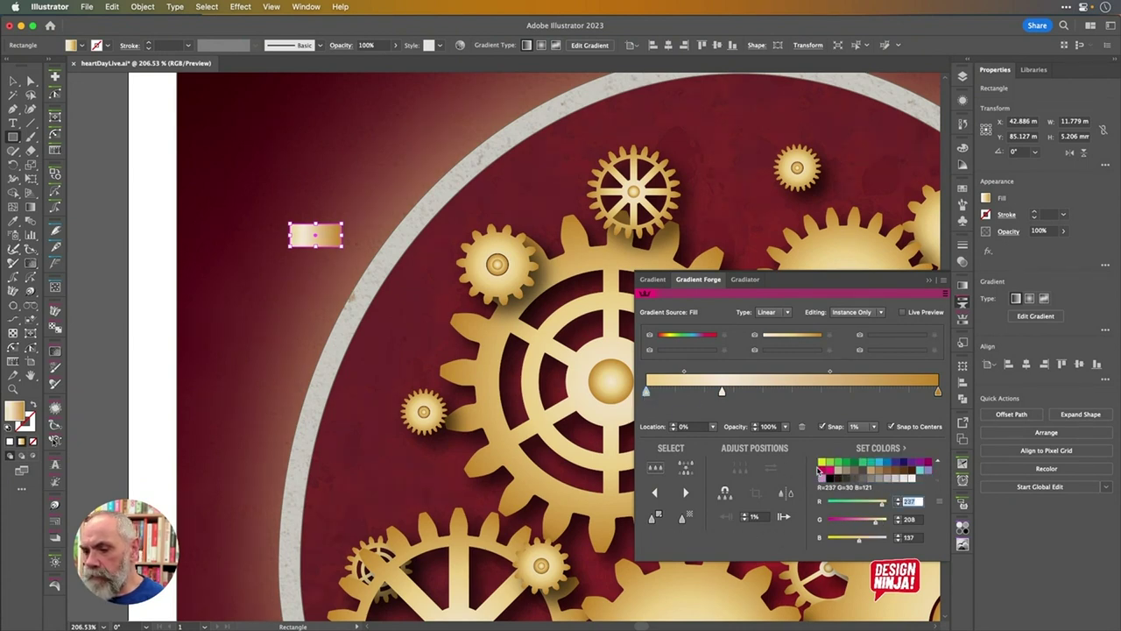
left_click(877, 483)
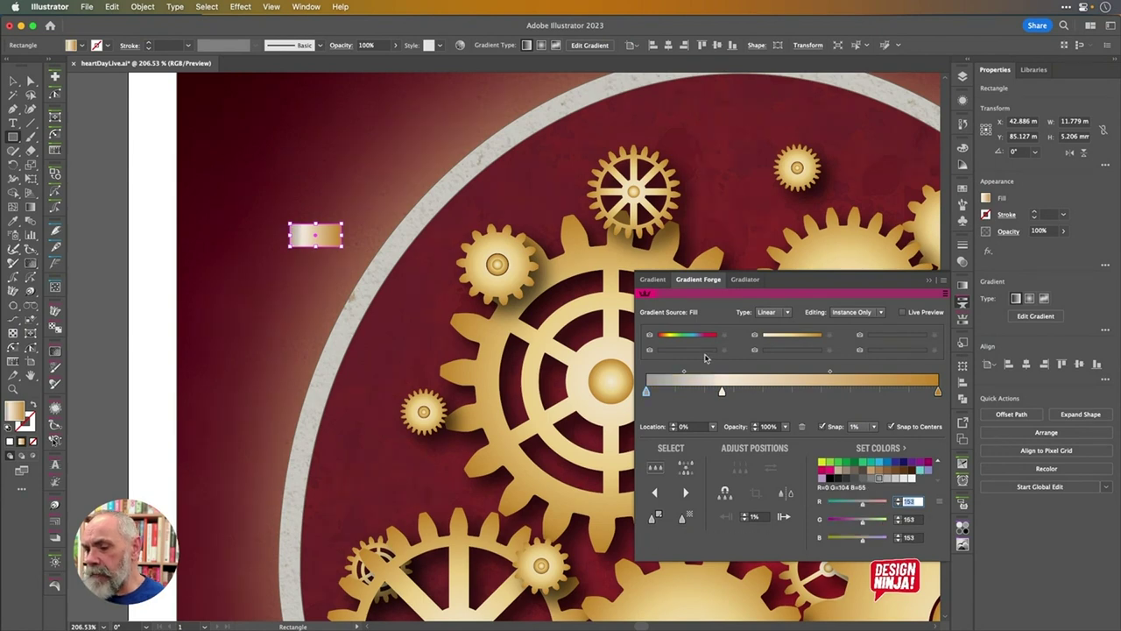
left_click(722, 393)
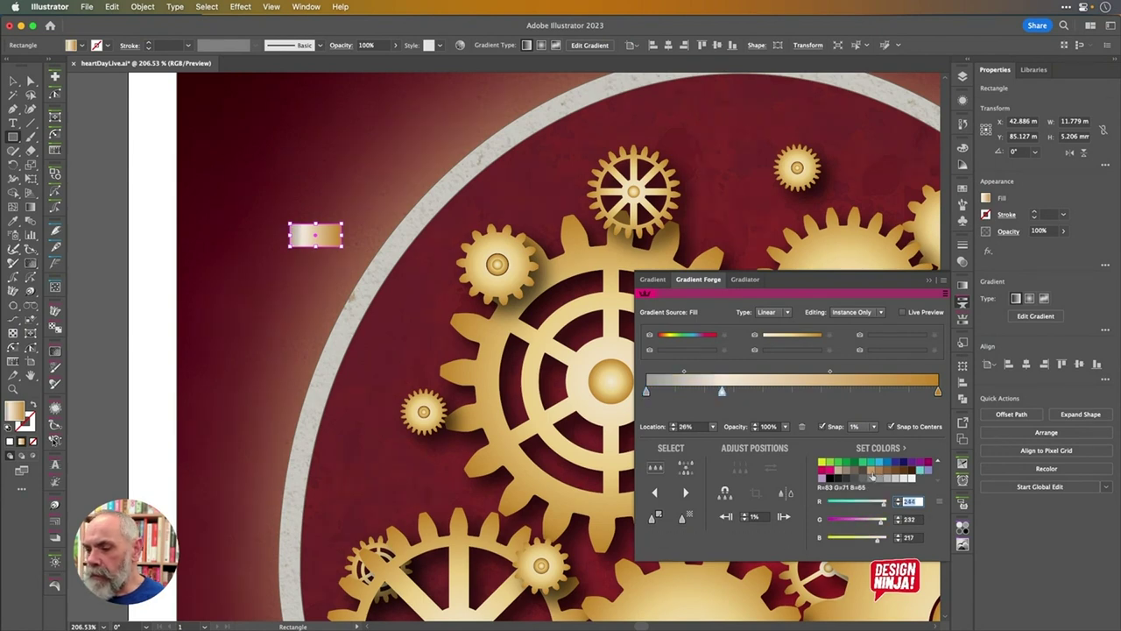
left_click(938, 392)
left_click(873, 479)
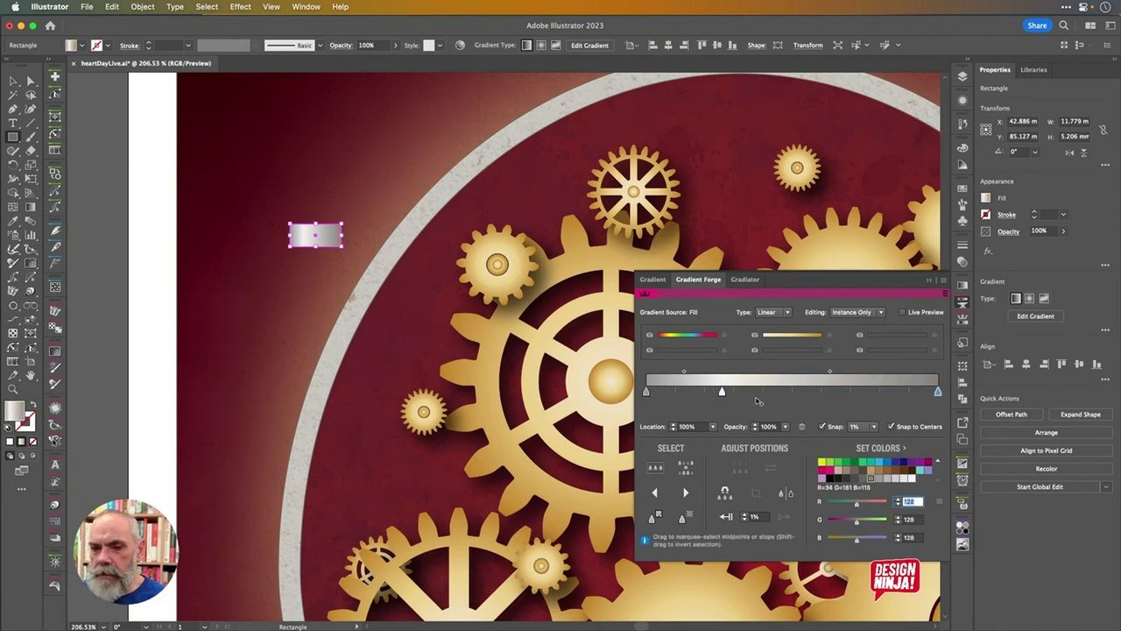
Place the middle gradient stop at 43% with grey RGB 204, and close Gradient Forge
left_click_drag(722, 392, 771, 392)
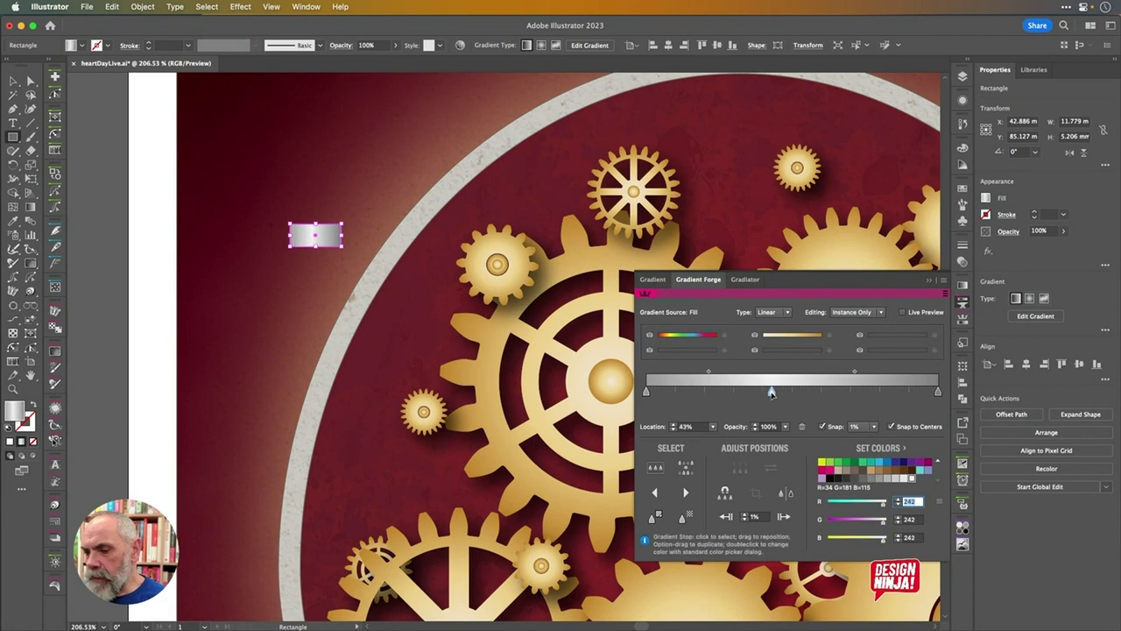
left_click(894, 479)
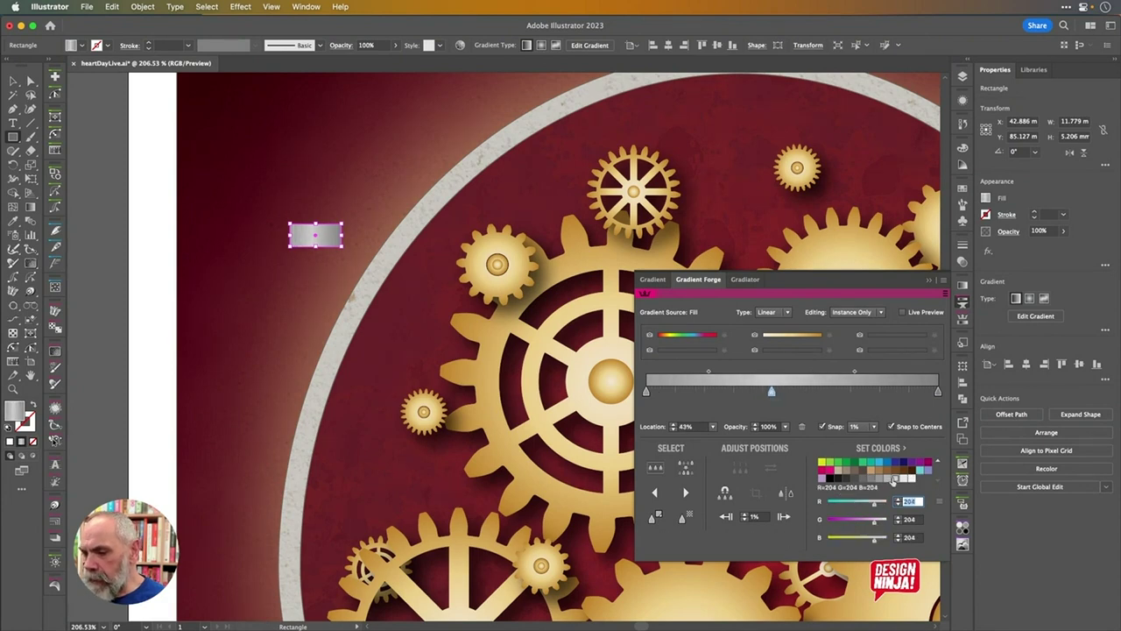
left_click_drag(771, 392, 751, 392)
left_click(725, 495)
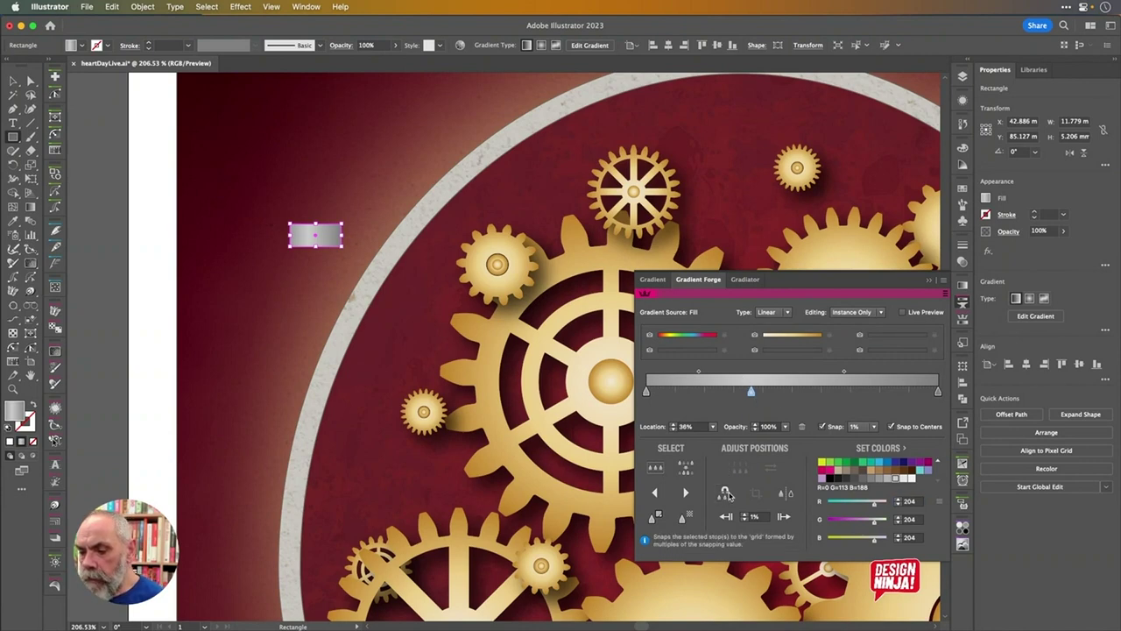
mouse_move(751, 392)
left_mouse_down()
mouse_move(792, 397)
mouse_move(772, 395)
left_mouse_up()
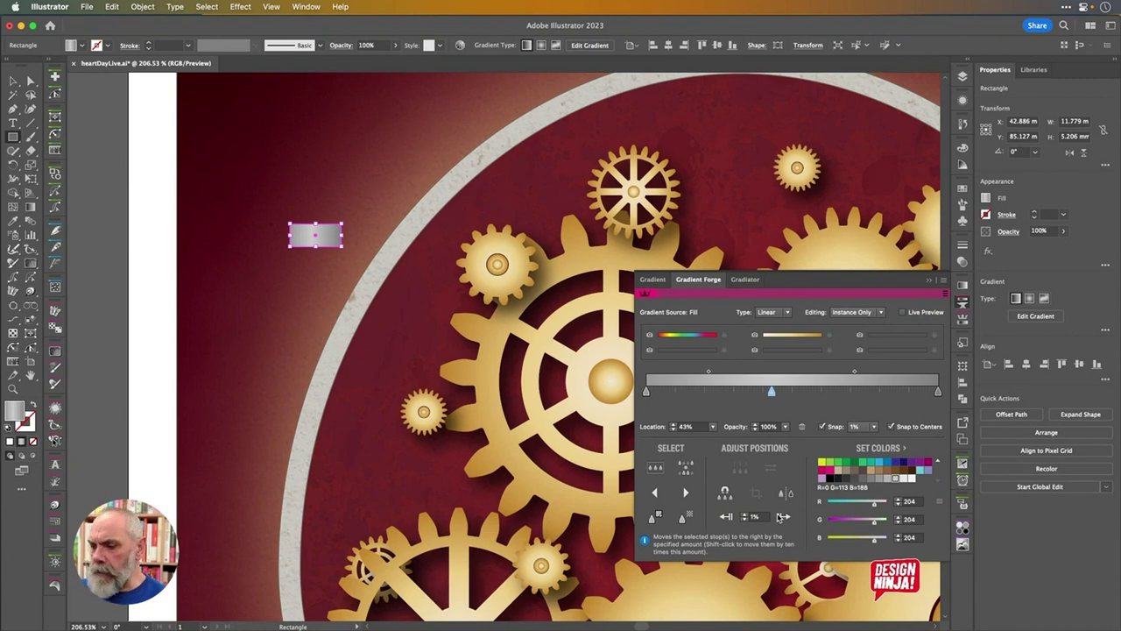
left_click(963, 301)
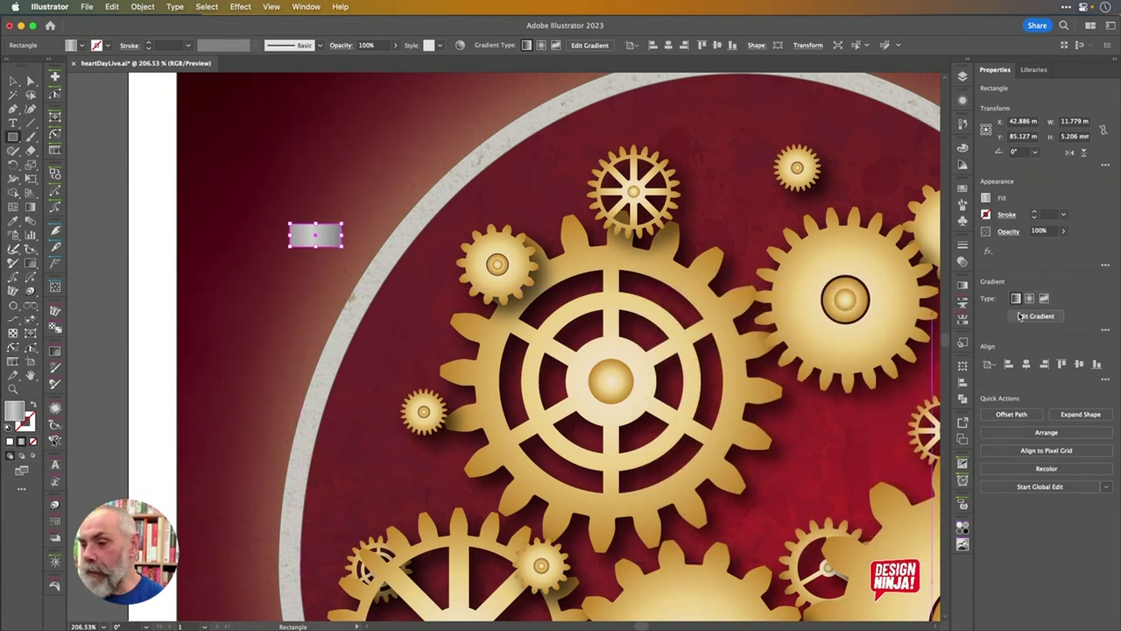
Store the selected rectangle's grey linear gradient in the empty third pocket of Gradient Forge
left_click(962, 301)
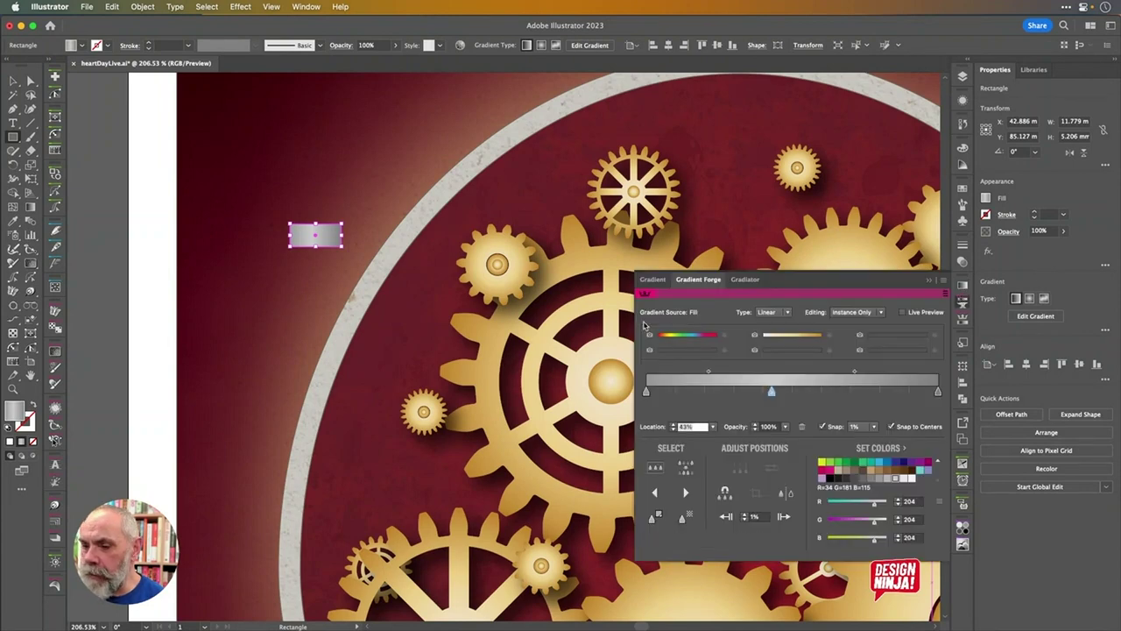
left_click(858, 337)
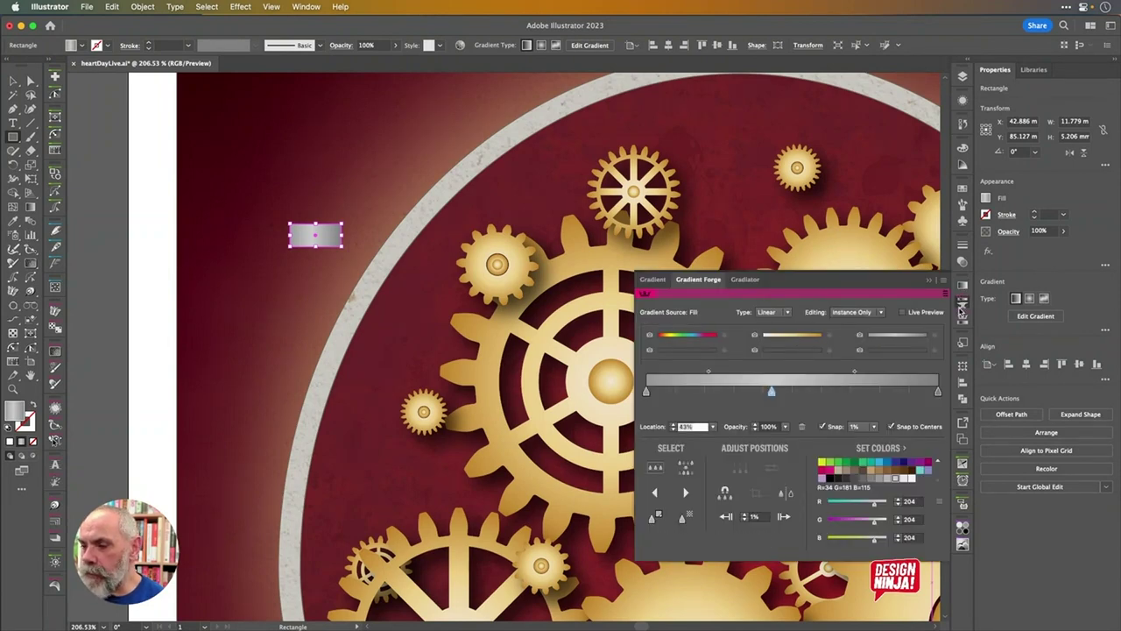
left_click(963, 303)
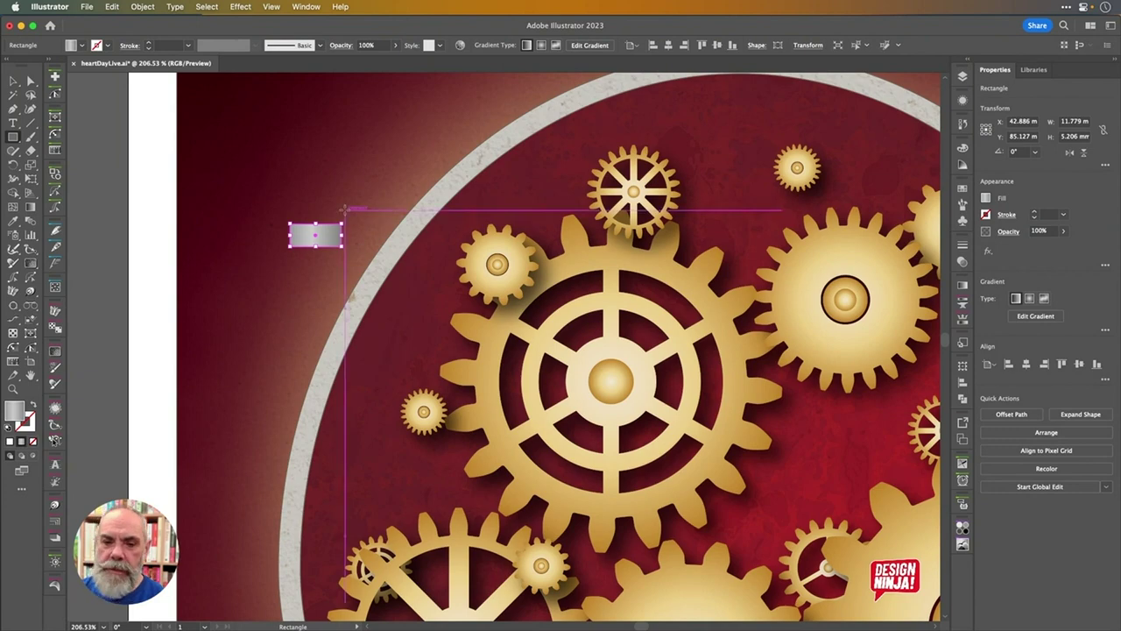
Draw a horizontal line about 11.8 mm long across the full width of the grey rectangle, just below its upper edge
left_click_drag(295, 229, 589, 266)
key("backslash")
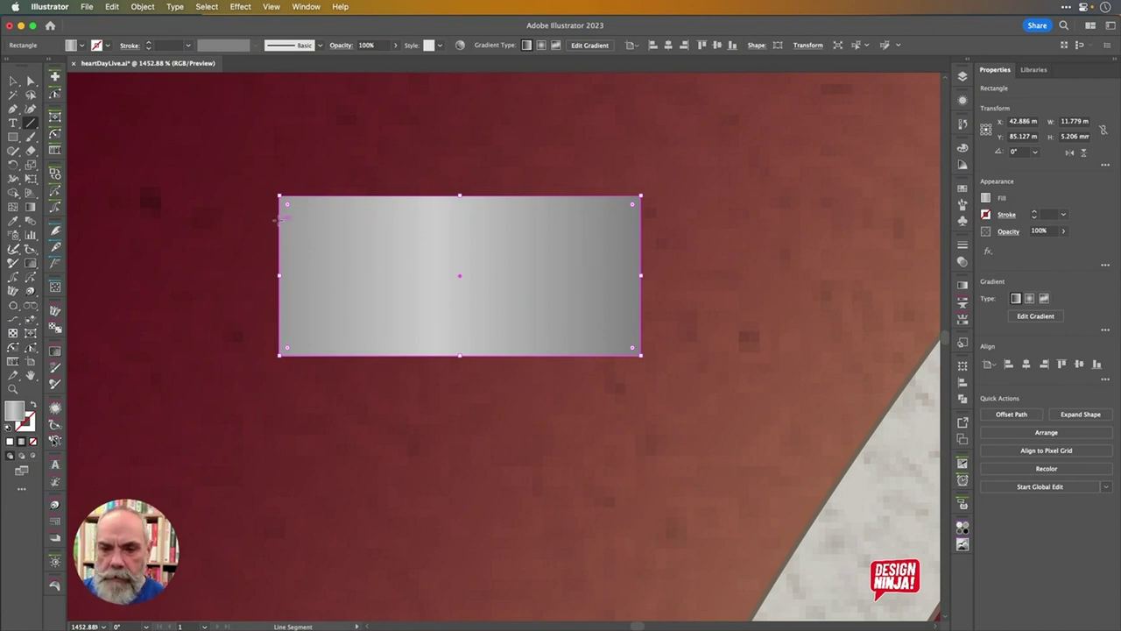
left_click_drag(277, 211, 640, 227)
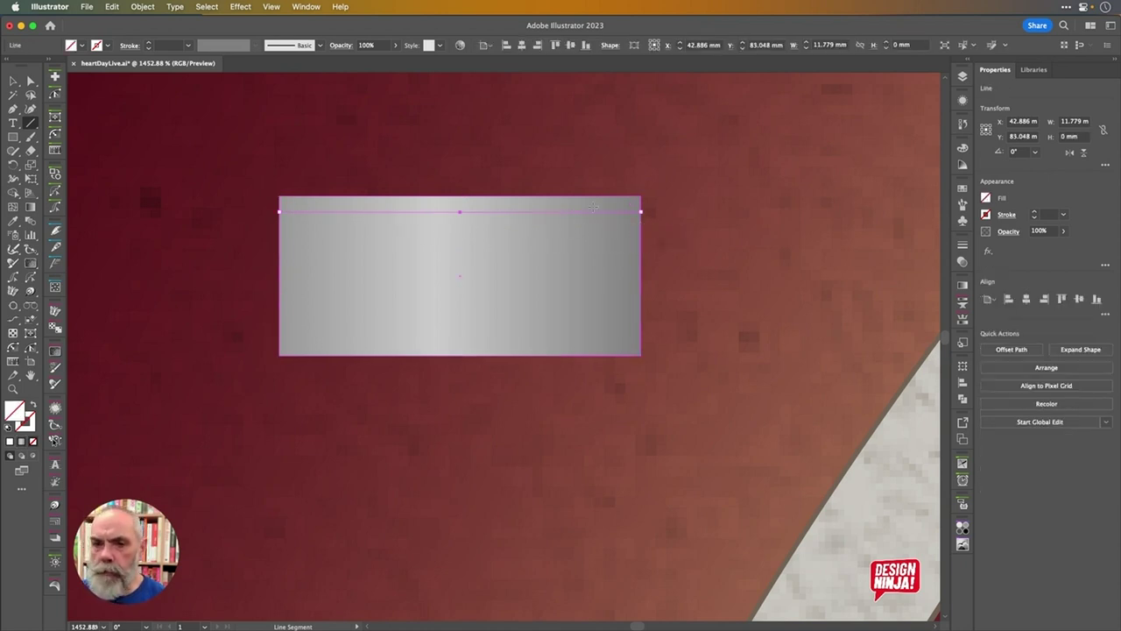
Give the line a dark brown-grey stroke with a weight of 0.25 pt and deselect it
left_click(108, 46)
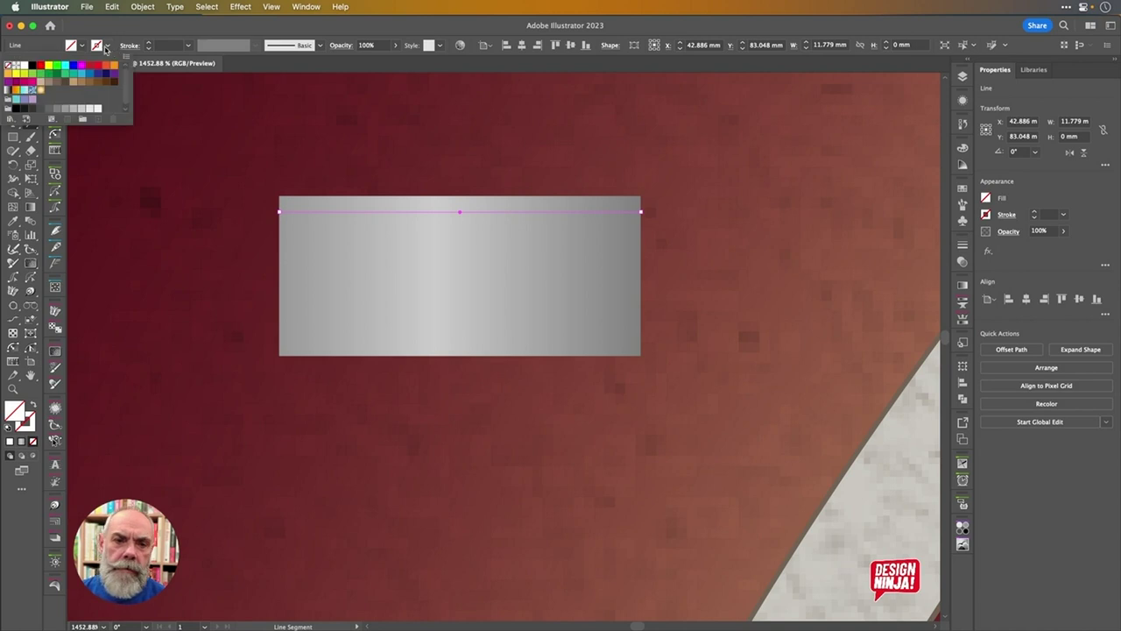
left_click(67, 84)
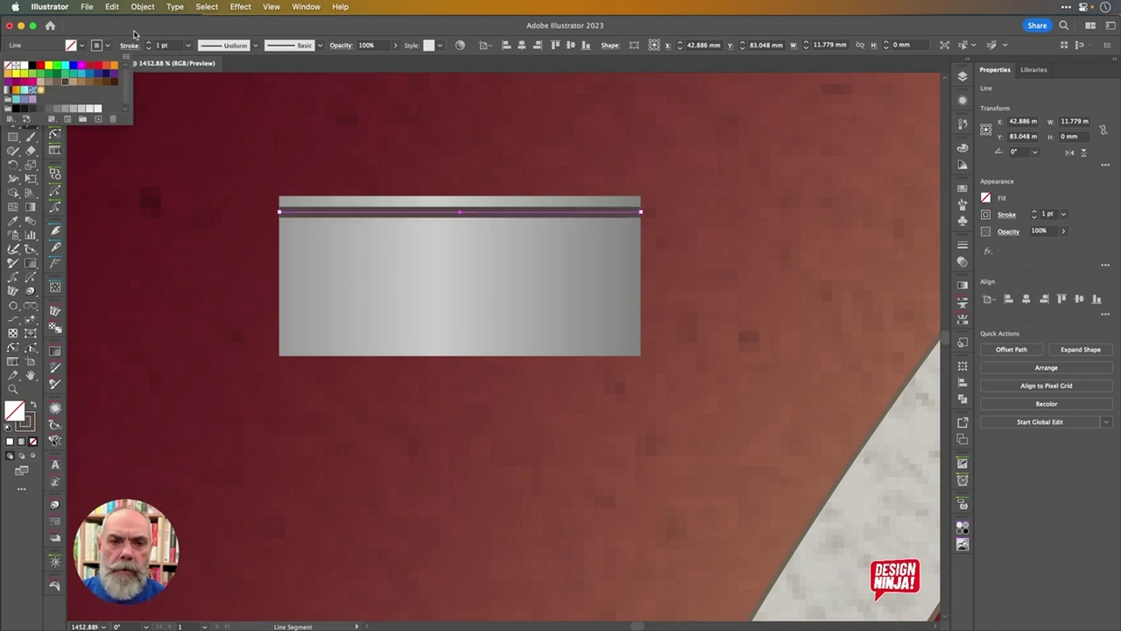
left_click(188, 46)
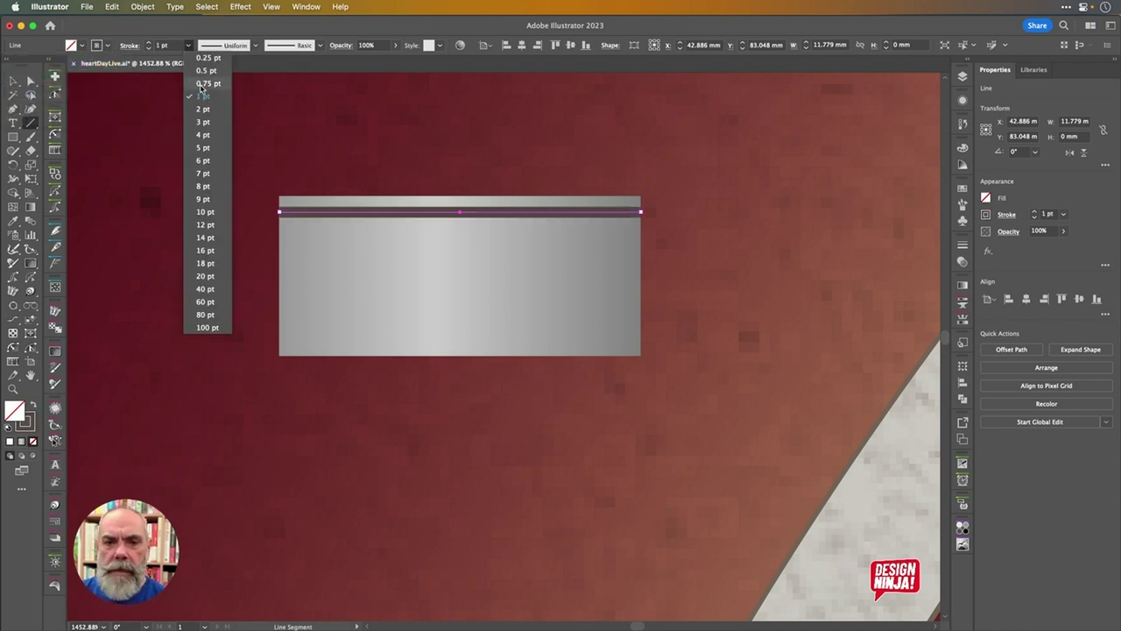
left_click(203, 71)
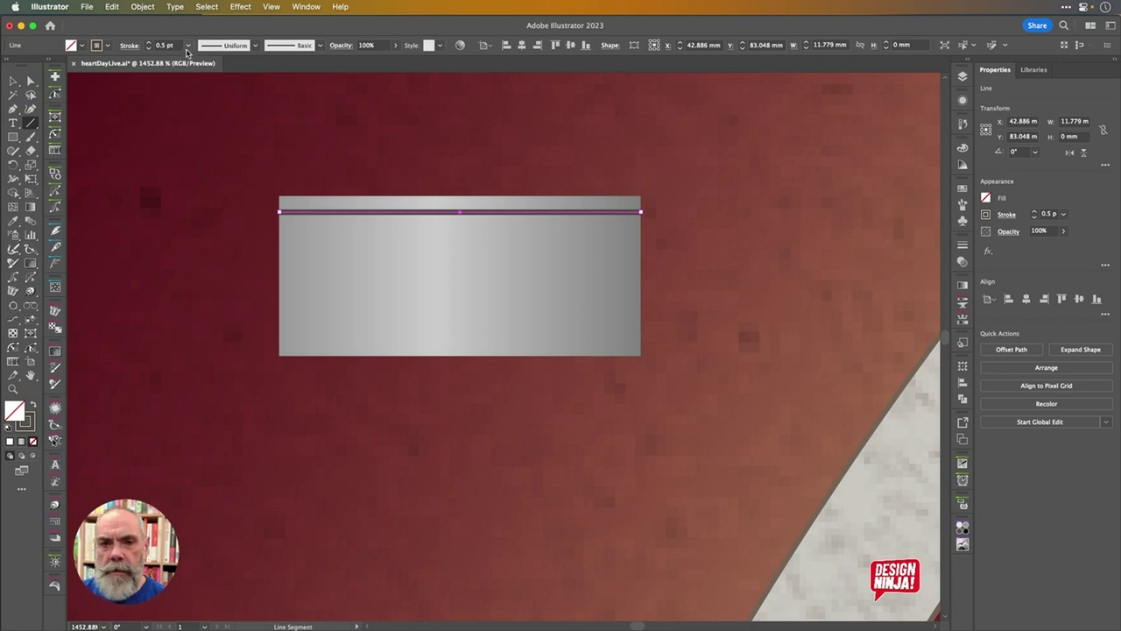
left_click(148, 48)
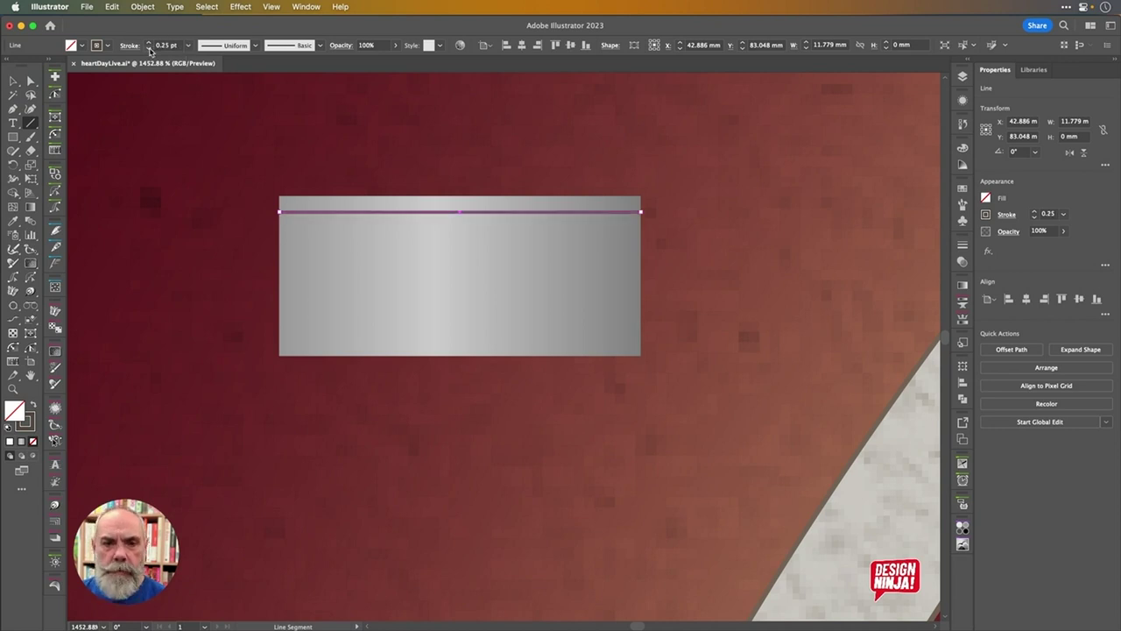
left_click(13, 81)
left_click(530, 184)
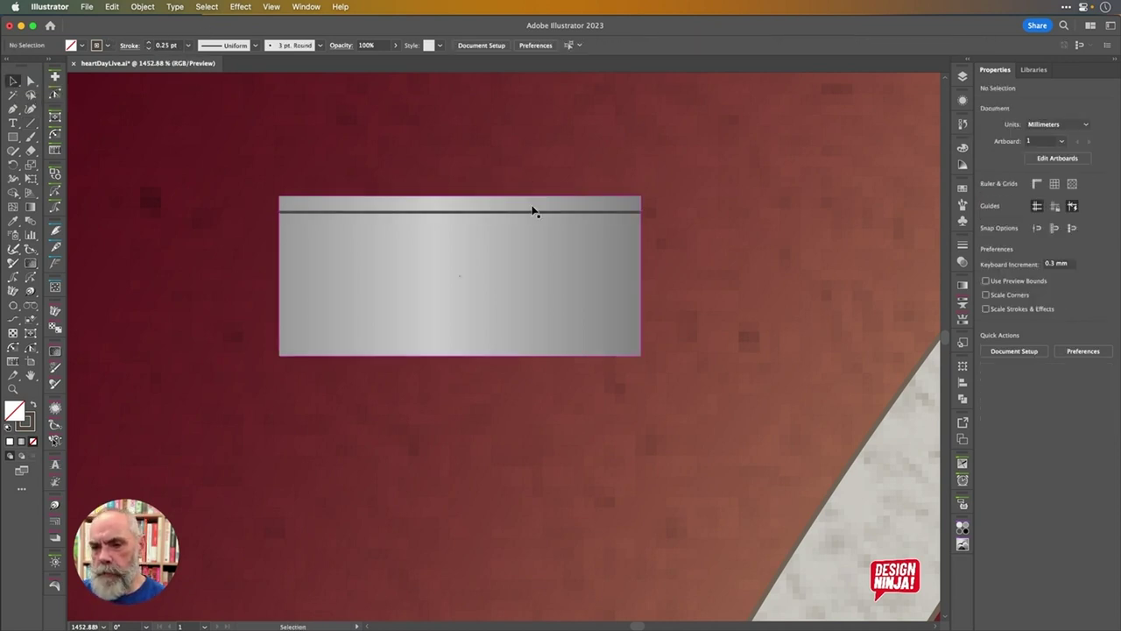
left_click(535, 215)
left_click(485, 168)
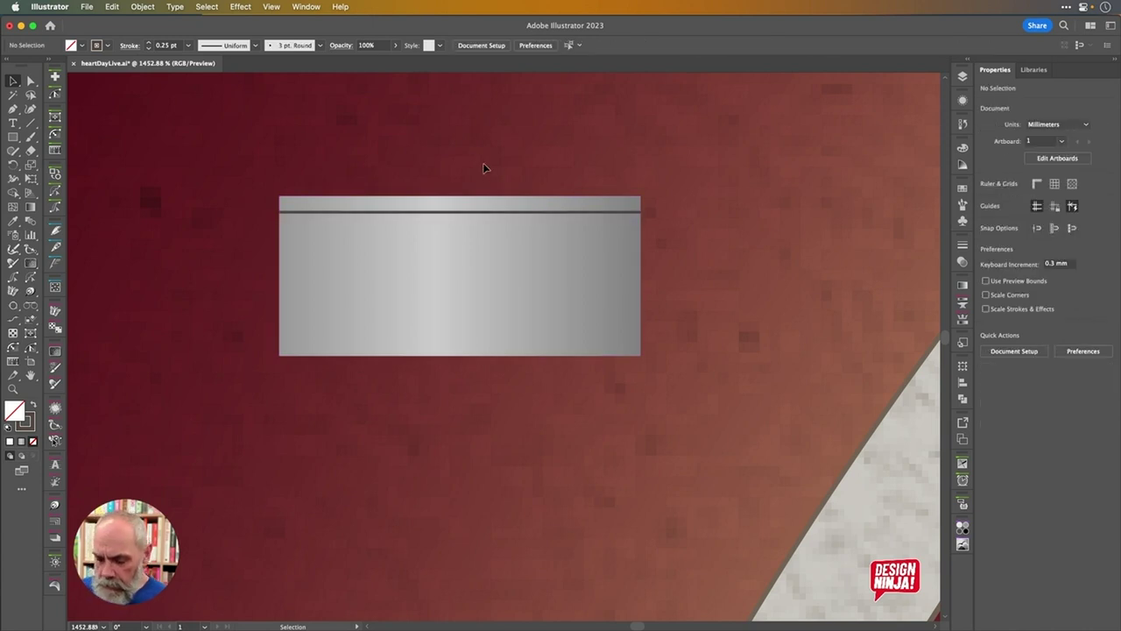
Draw a circle about 1.3 mm wide inside the rectangle's upper-left corner and convert it to a Dynamic Shape
key("l")
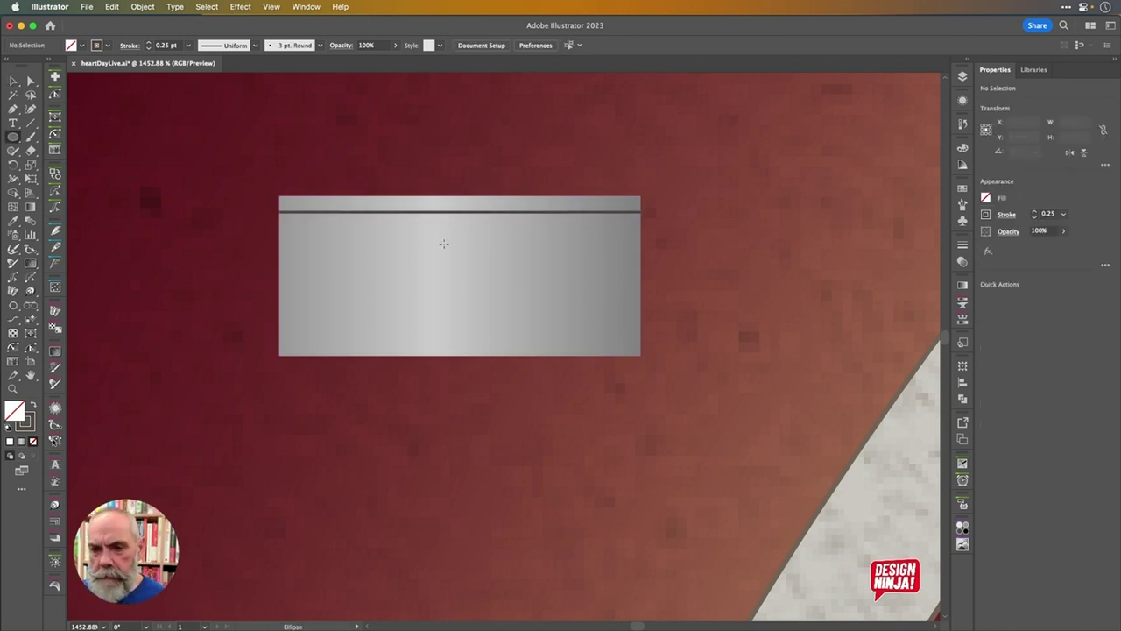
mouse_move(313, 234)
left_mouse_down()
mouse_move(355, 266)
mouse_move(318, 251)
left_mouse_up()
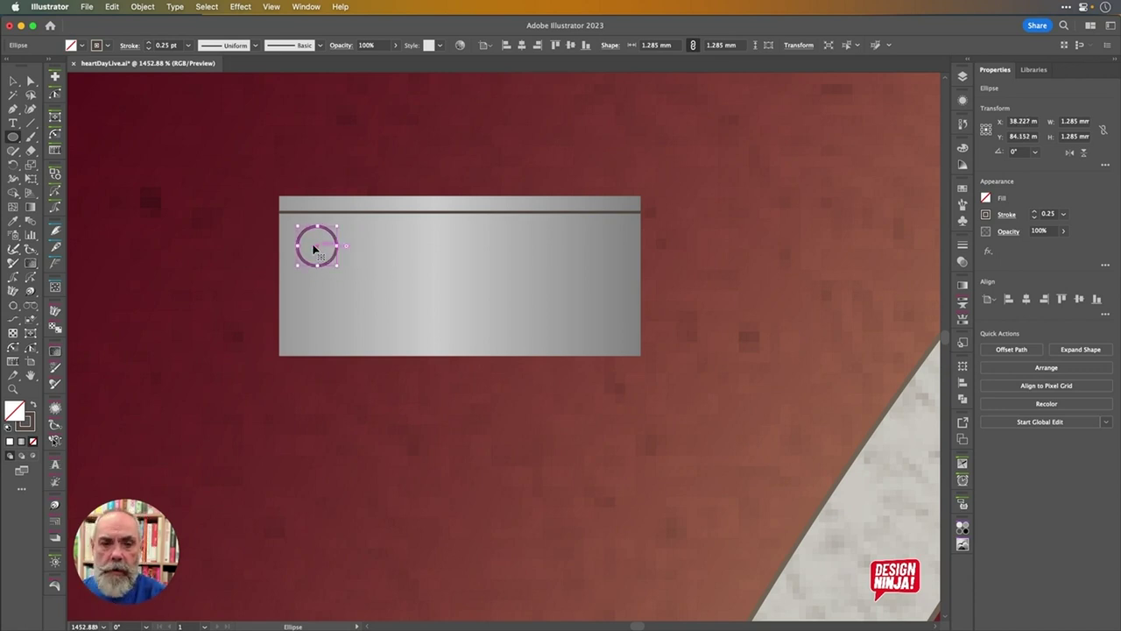
left_click(54, 118)
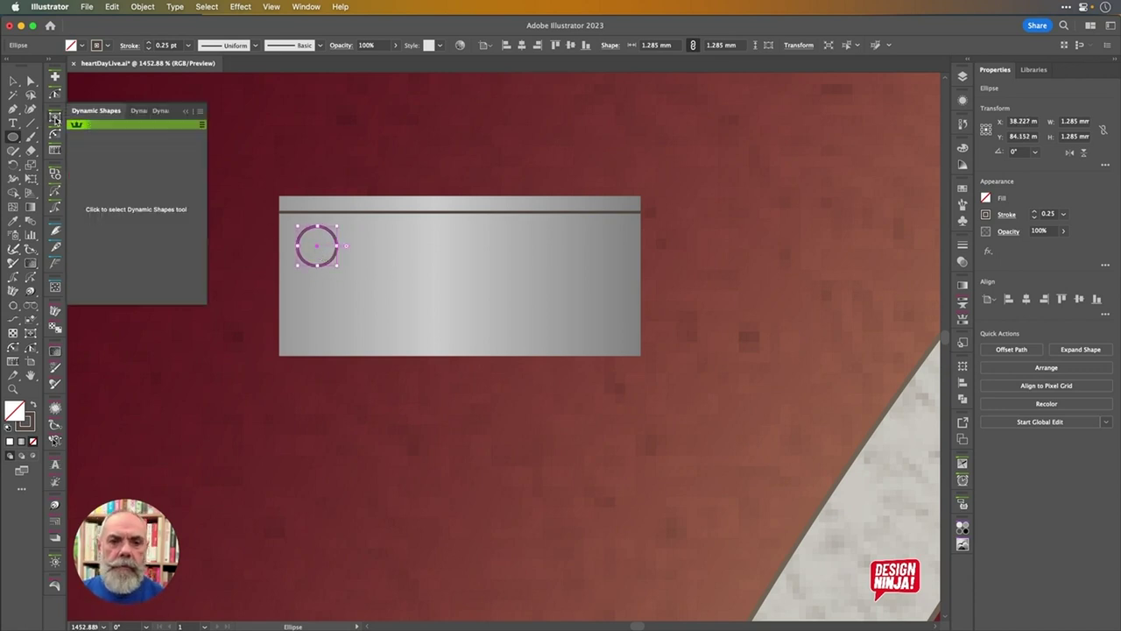
left_click(160, 210)
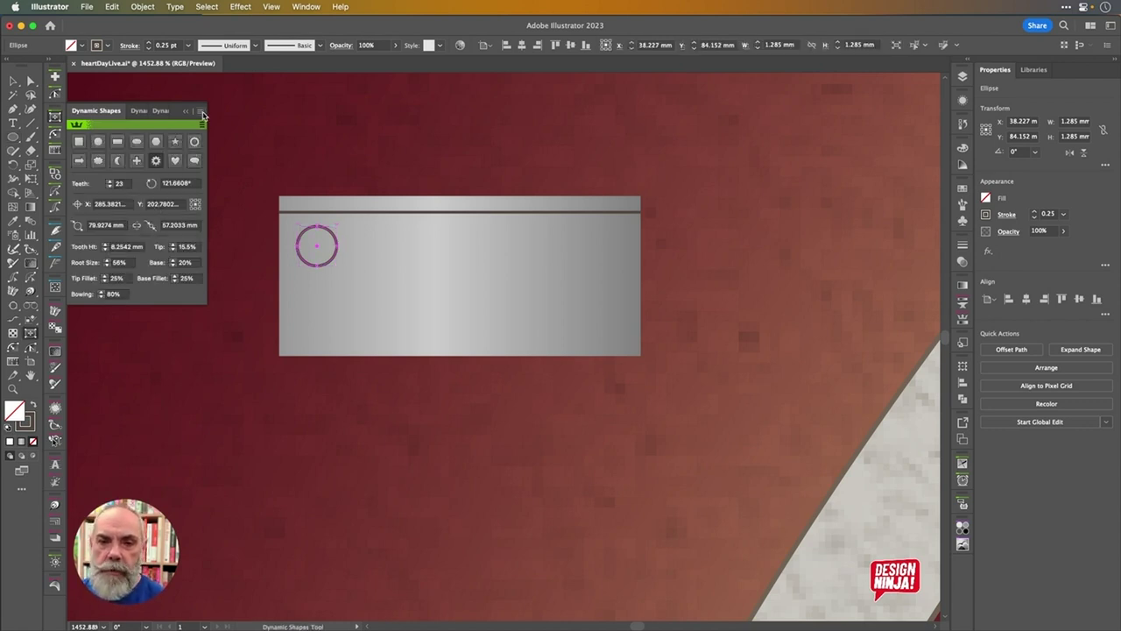
left_click(202, 113)
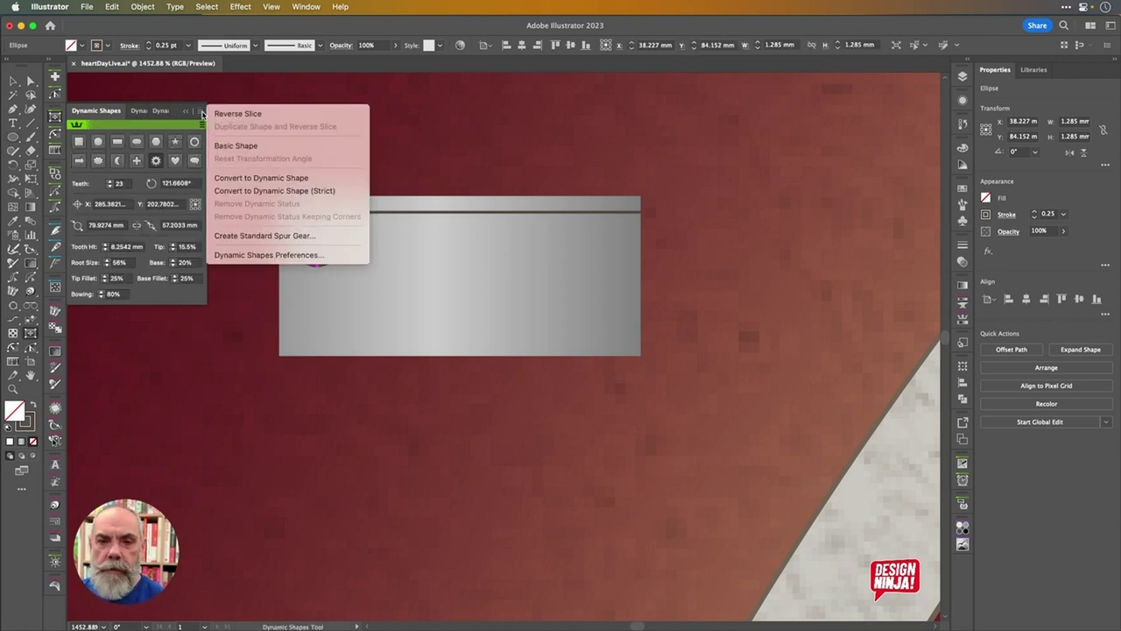
left_click(256, 179)
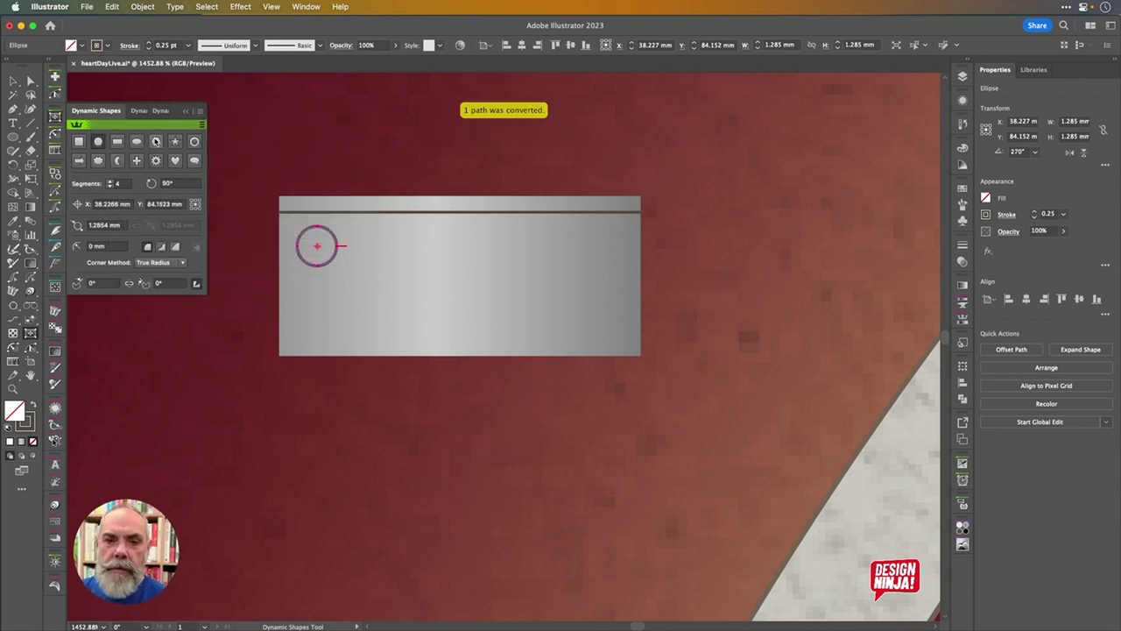
Change the dynamic circle into a polygon with 6 sides
left_click(156, 141)
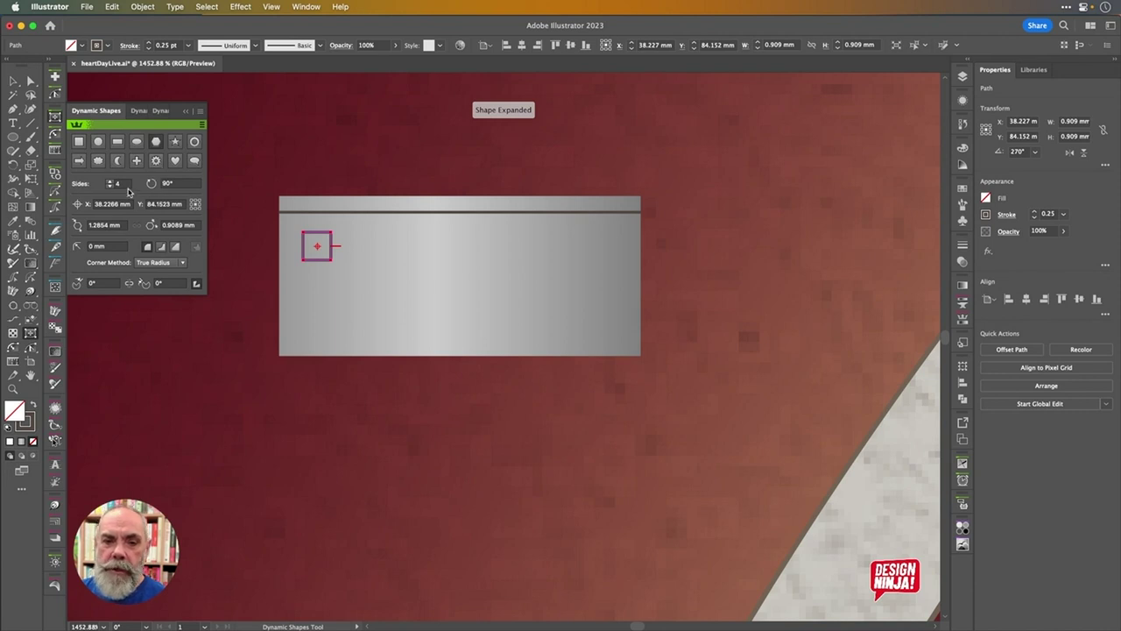
scroll(112, 184, "up", 3)
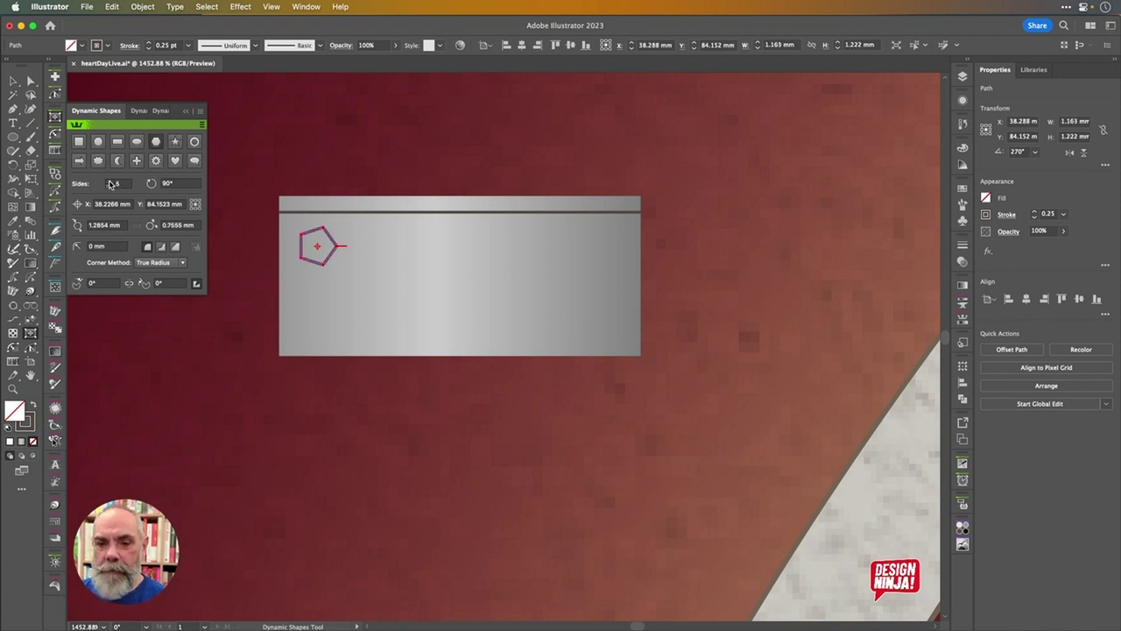
scroll(110, 187, "down", 1)
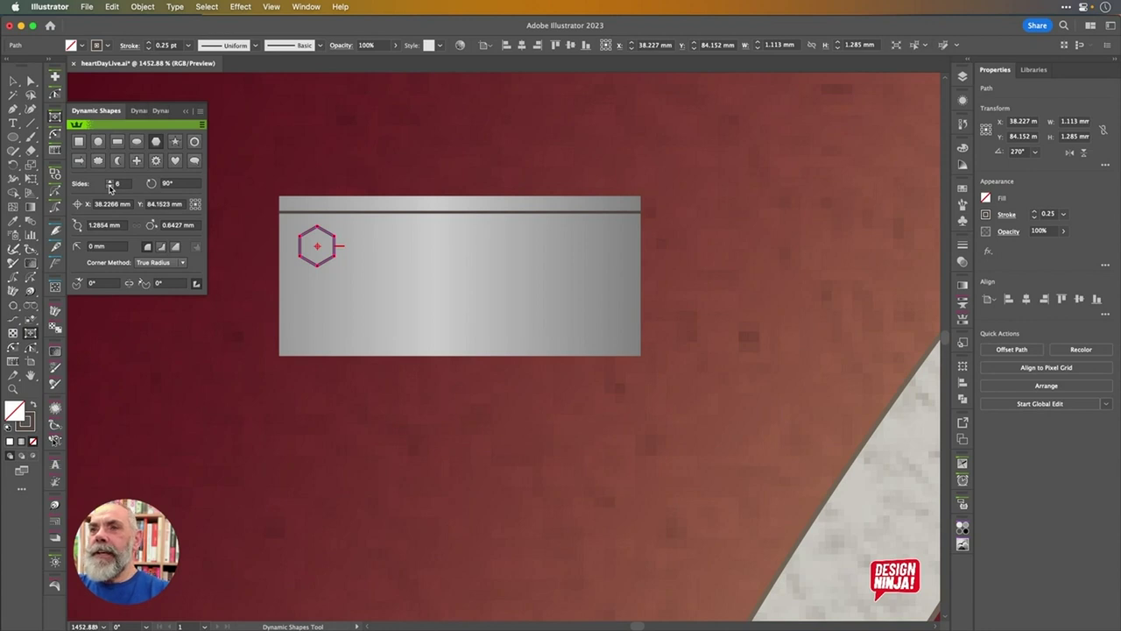
left_click_drag(331, 224, 327, 226)
key("super+z")
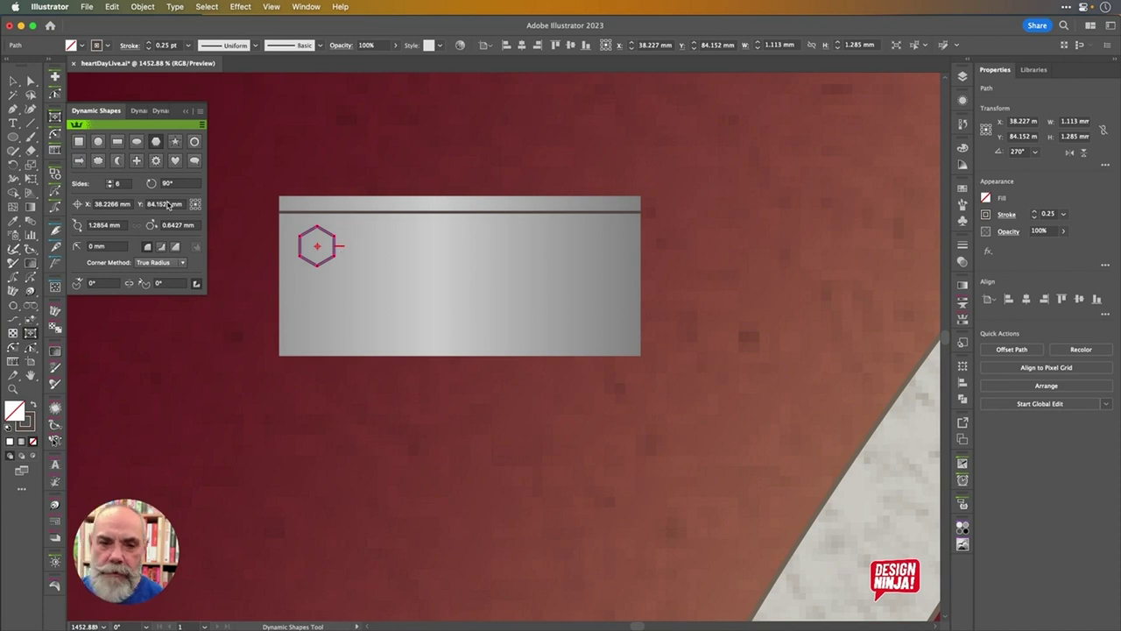
Set the hexagon's rotation angle to 0° in Dynamic Shapes
left_click(182, 184)
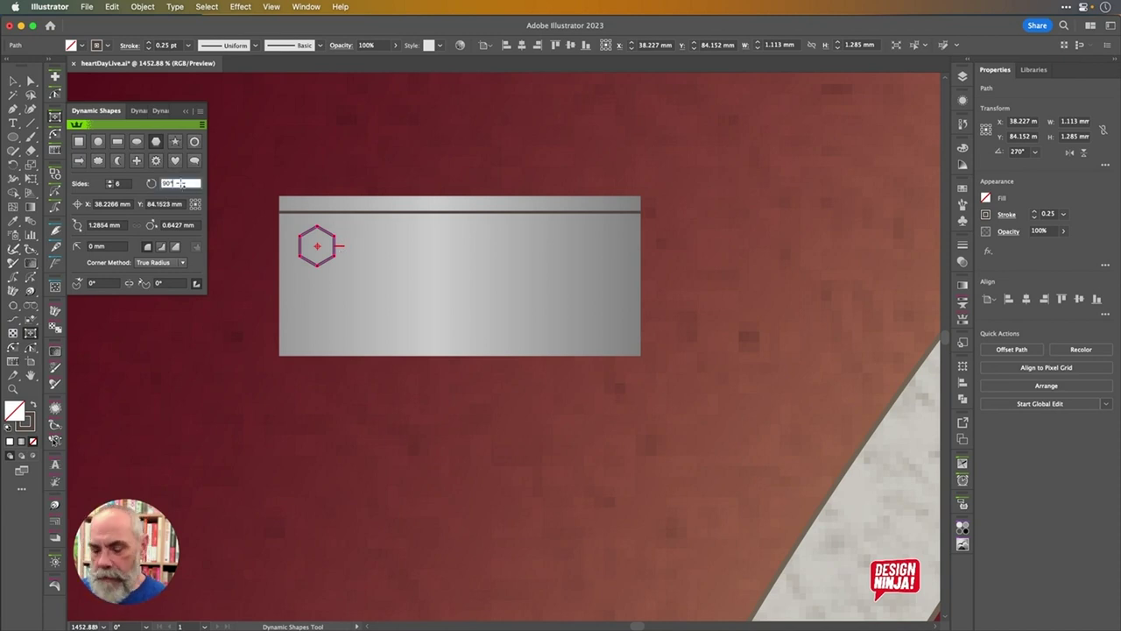
type("20")
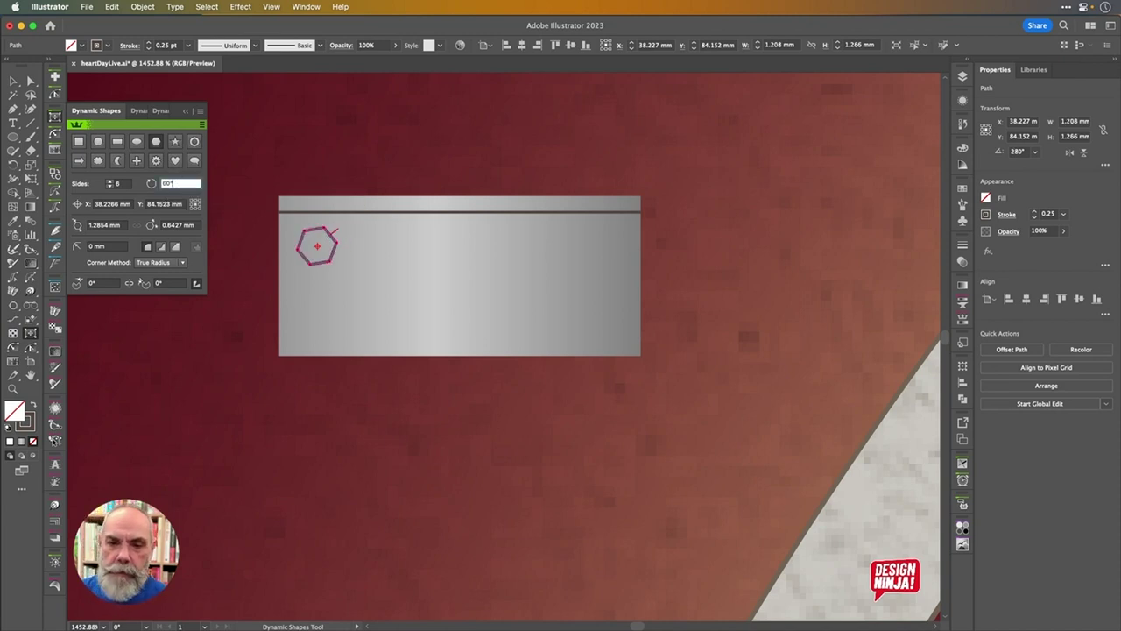
key("BackSpace")
key("BackSpace")
type("0")
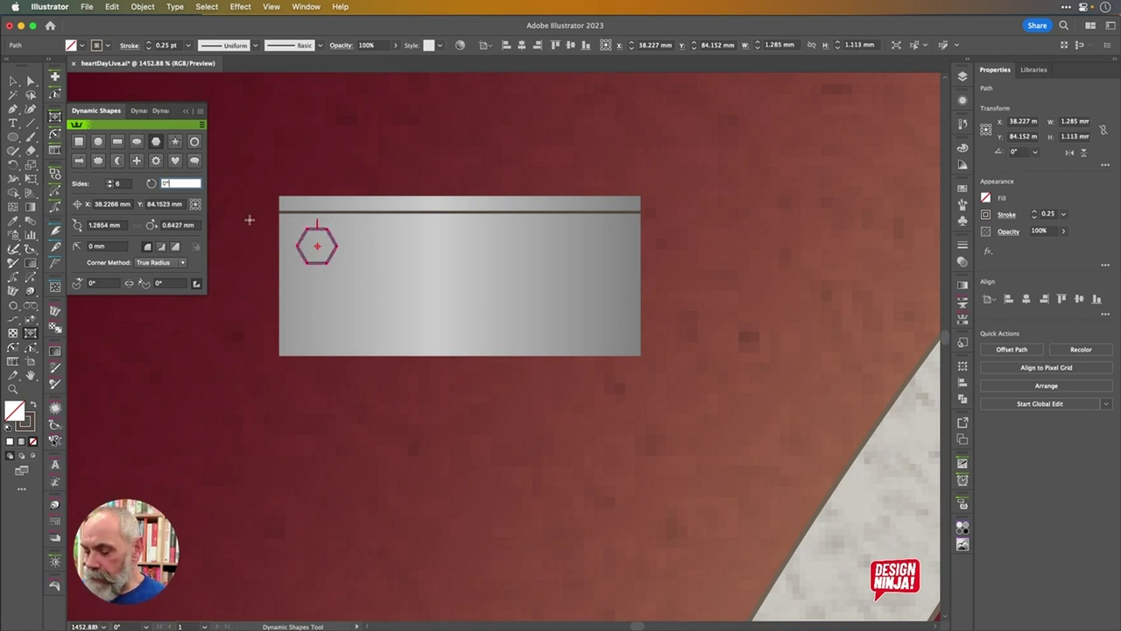
key("Return")
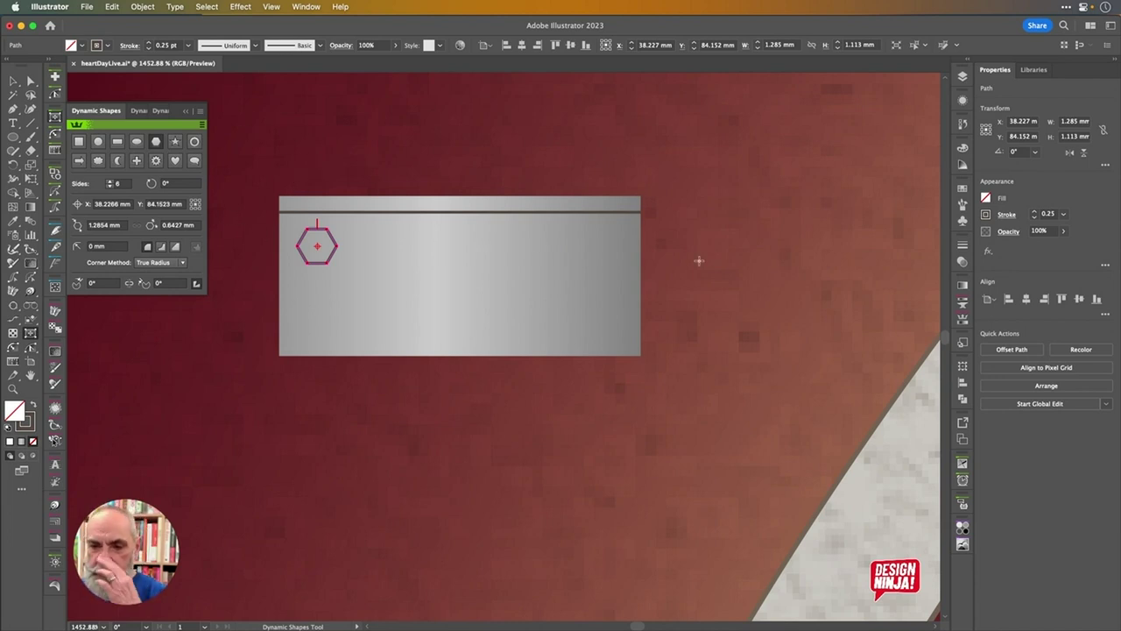
Fill the hexagon with the grey linear gradient stored in the third Gradient Forge pocket
left_click(963, 302)
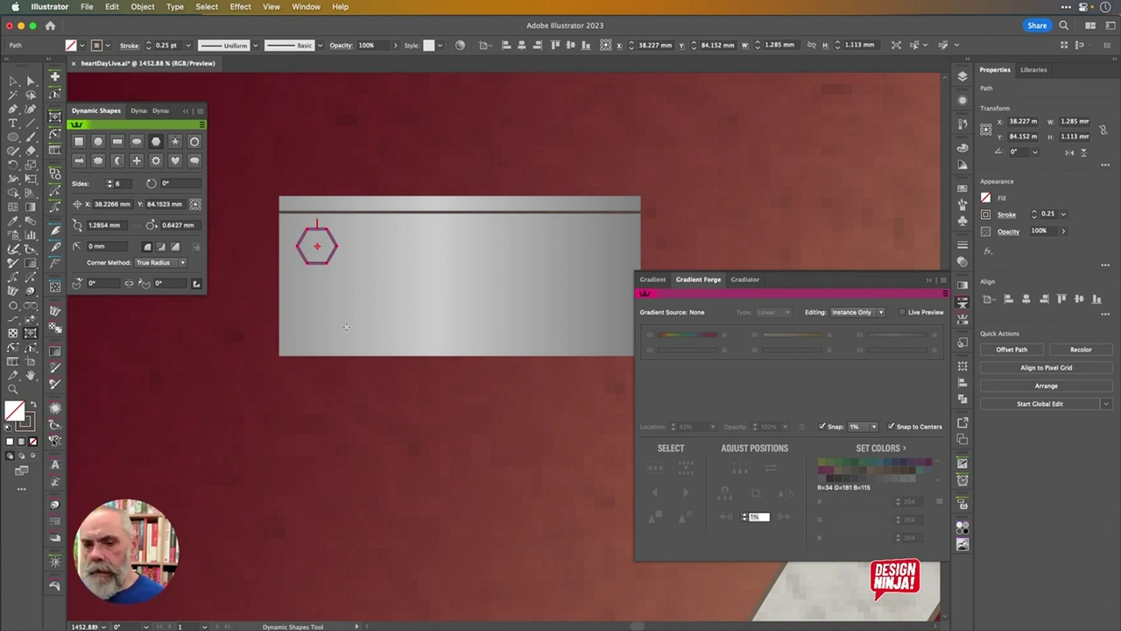
left_click(13, 82)
left_click(367, 291, "shift")
left_click(334, 265, "shift")
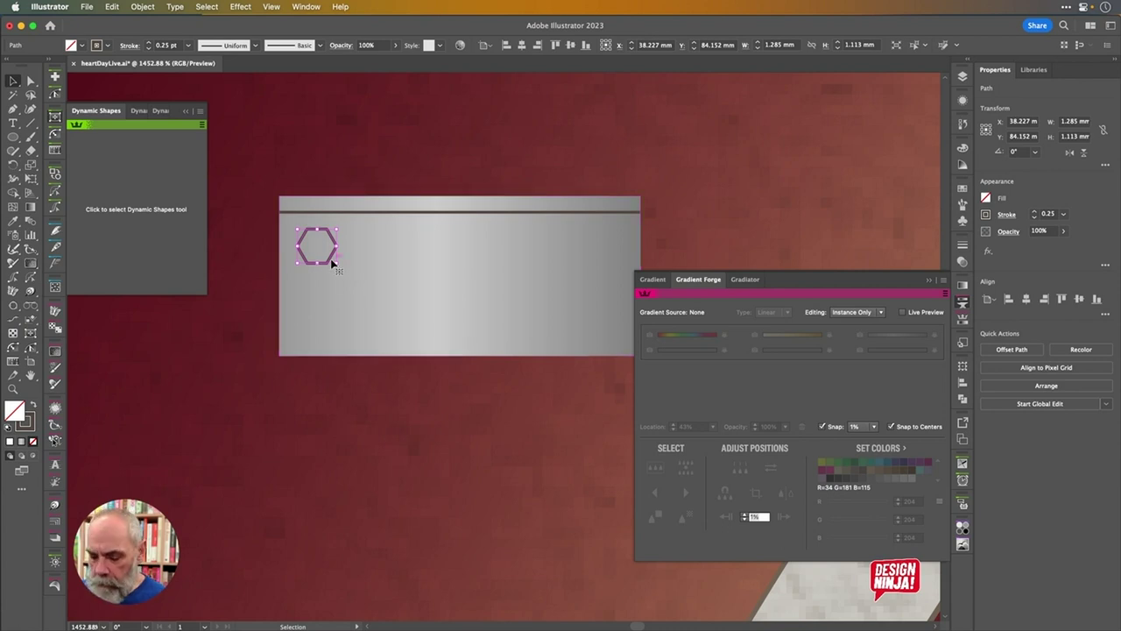
key("period")
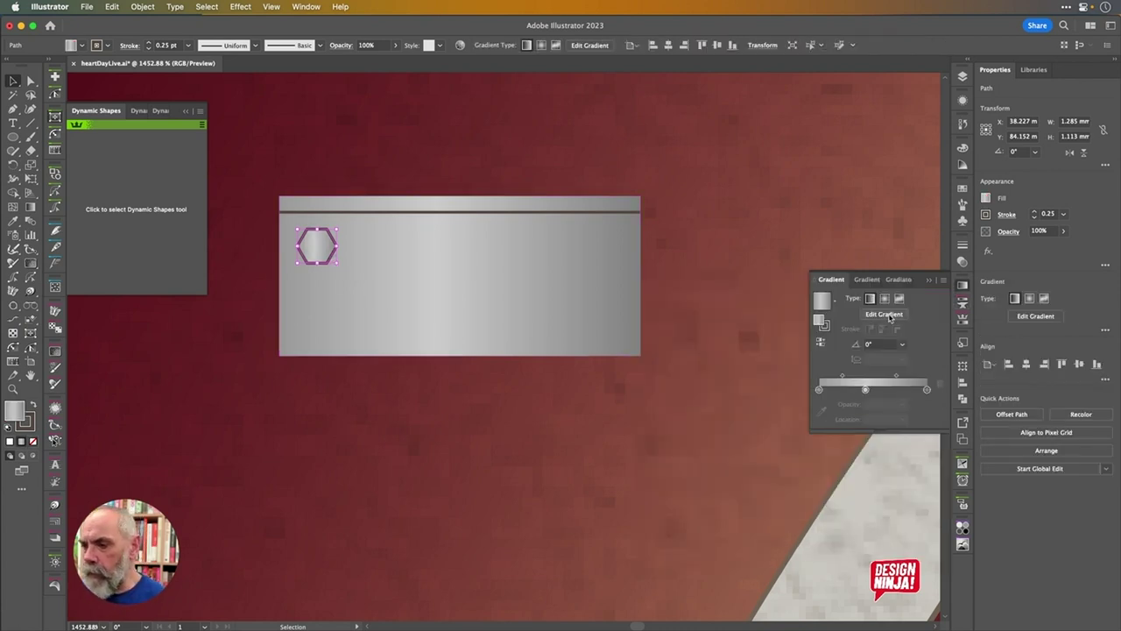
left_click(961, 307)
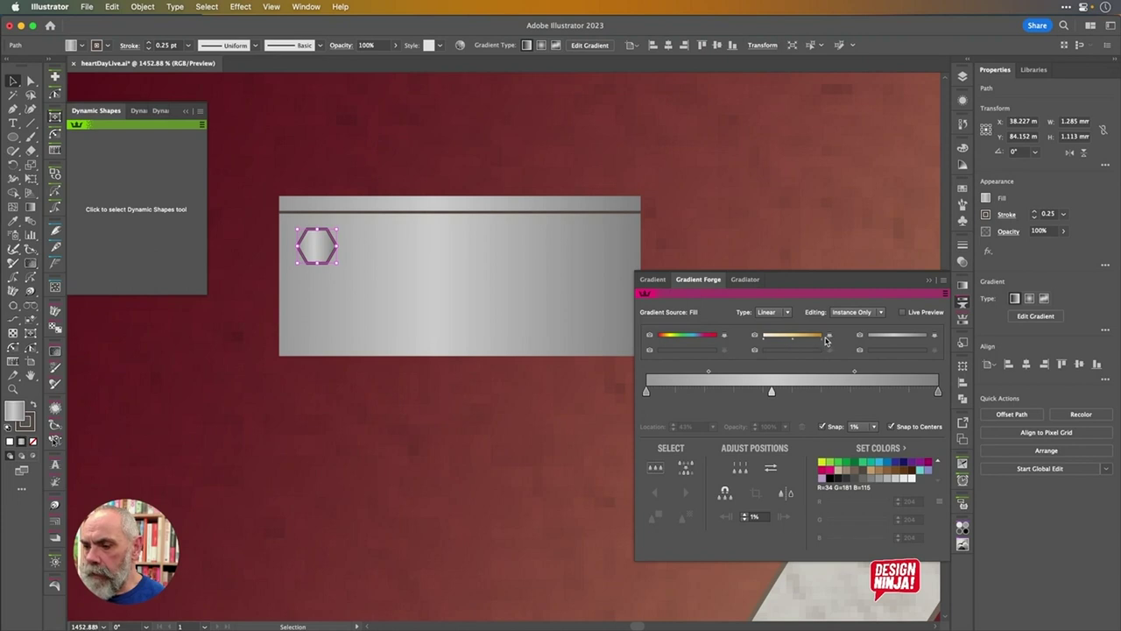
left_click(830, 339)
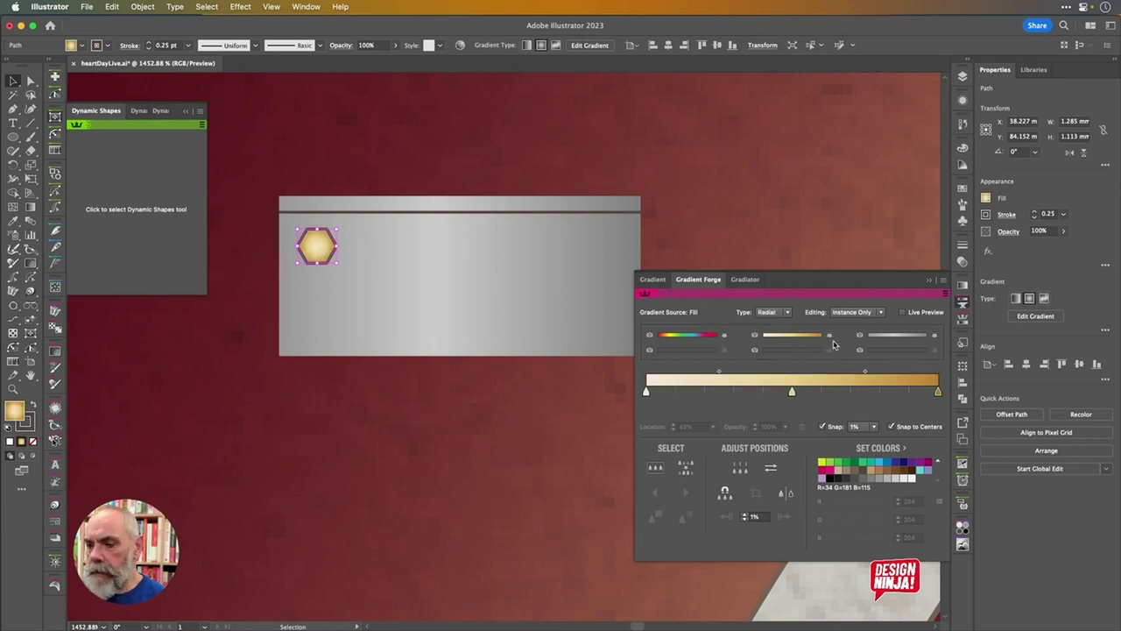
left_click(935, 336)
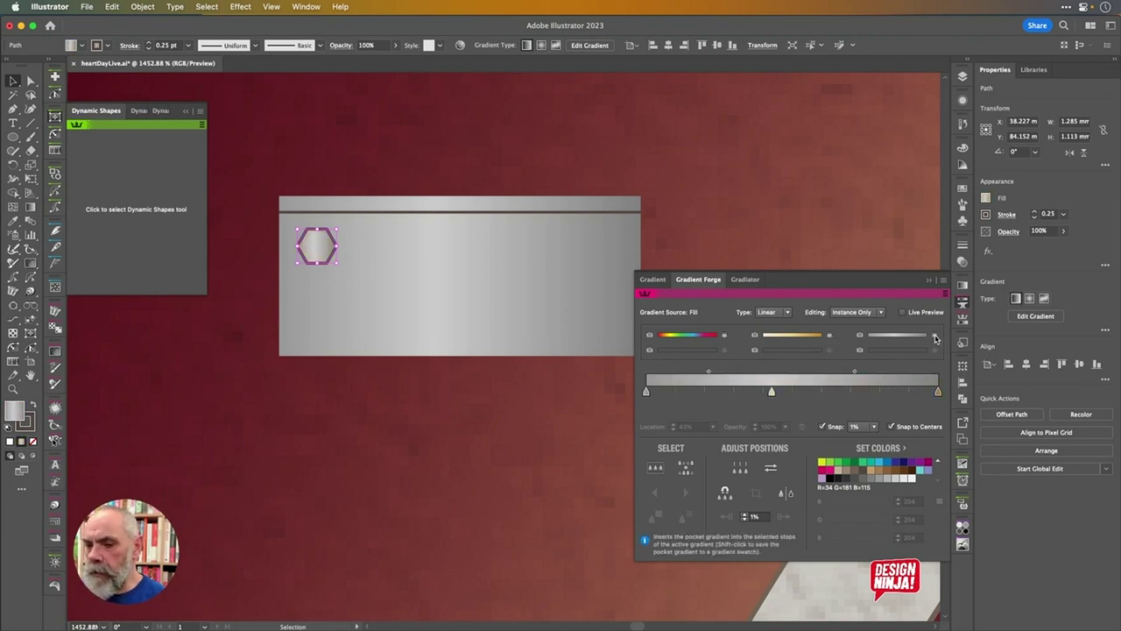
Change the hexagon's gradient type to Radial and rearrange its stops so the light grey (RGB 204, 204, 204) sits at 0%
left_click(769, 312)
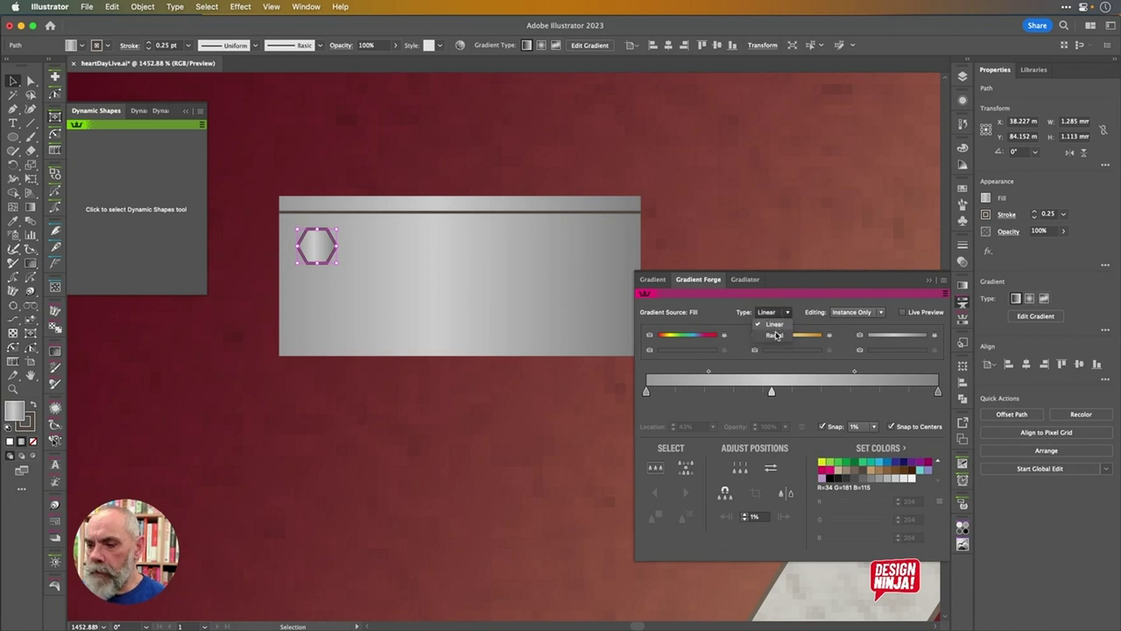
left_click(776, 325)
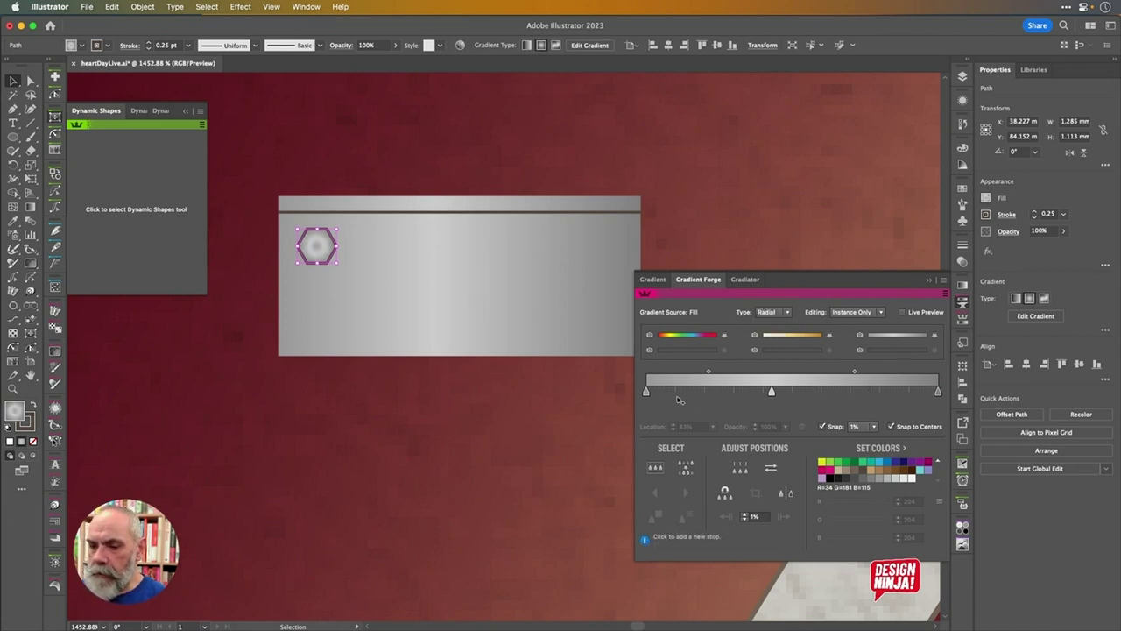
left_click(646, 392)
left_click_drag(646, 391, 601, 393)
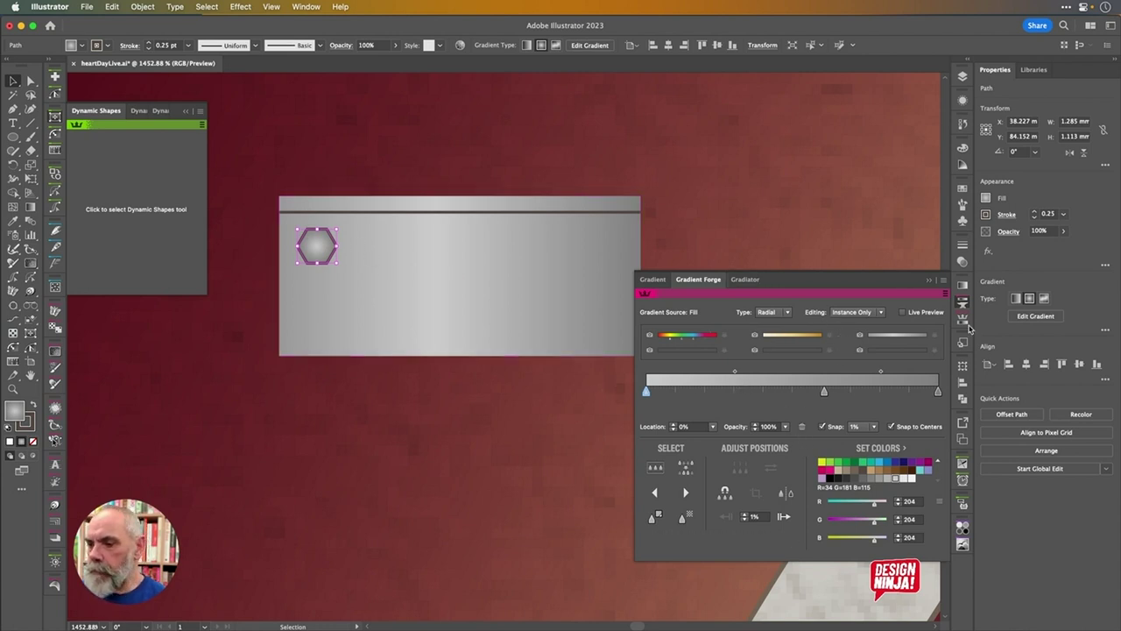
Halve the hexagon's stroke weight to 0.125 pt
left_click(965, 304)
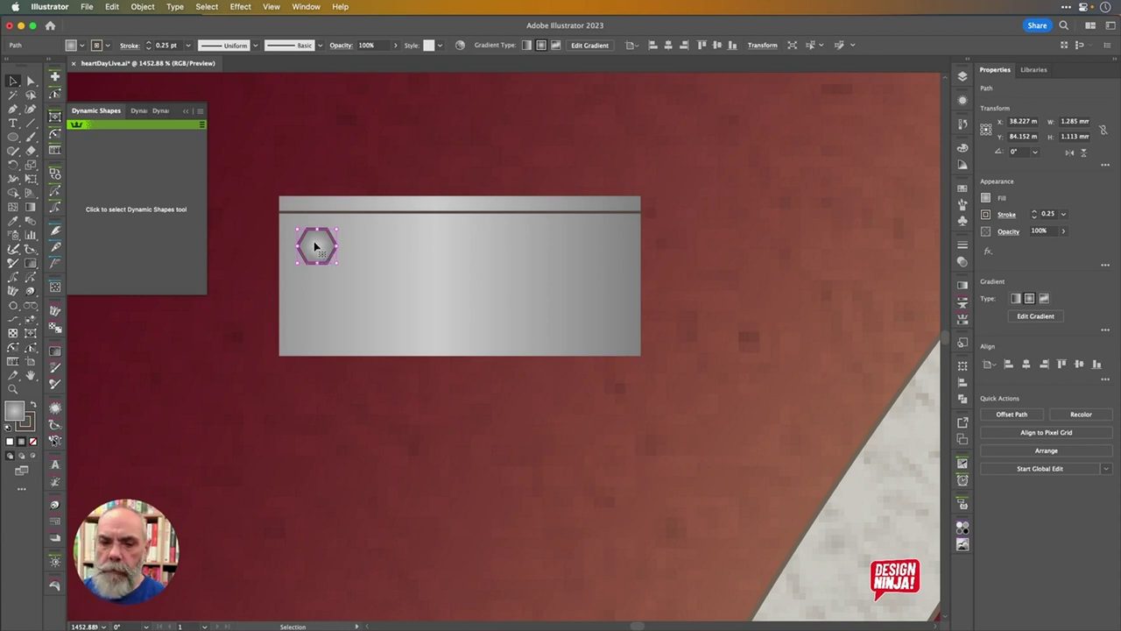
left_click_drag(313, 247, 419, 248)
key("super+z")
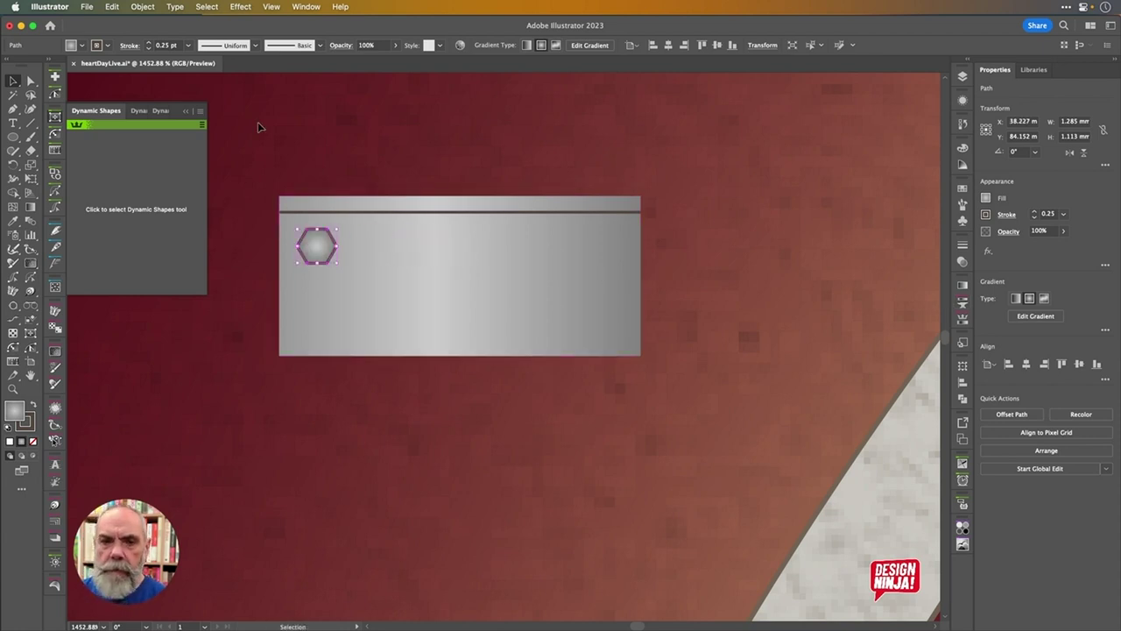
left_click(178, 45)
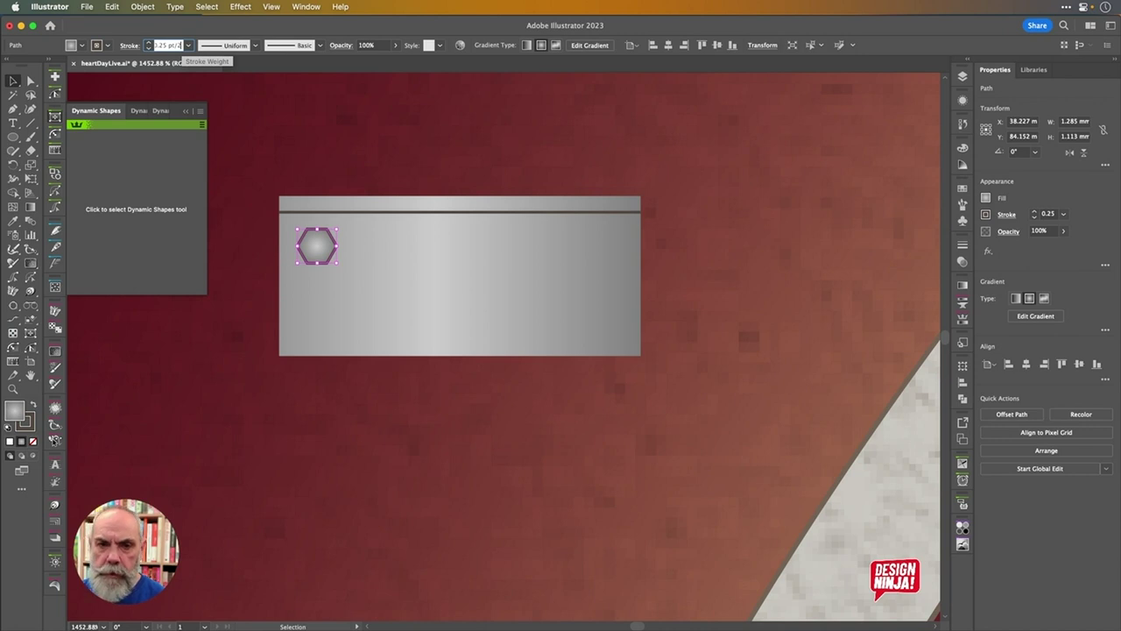
key("Return")
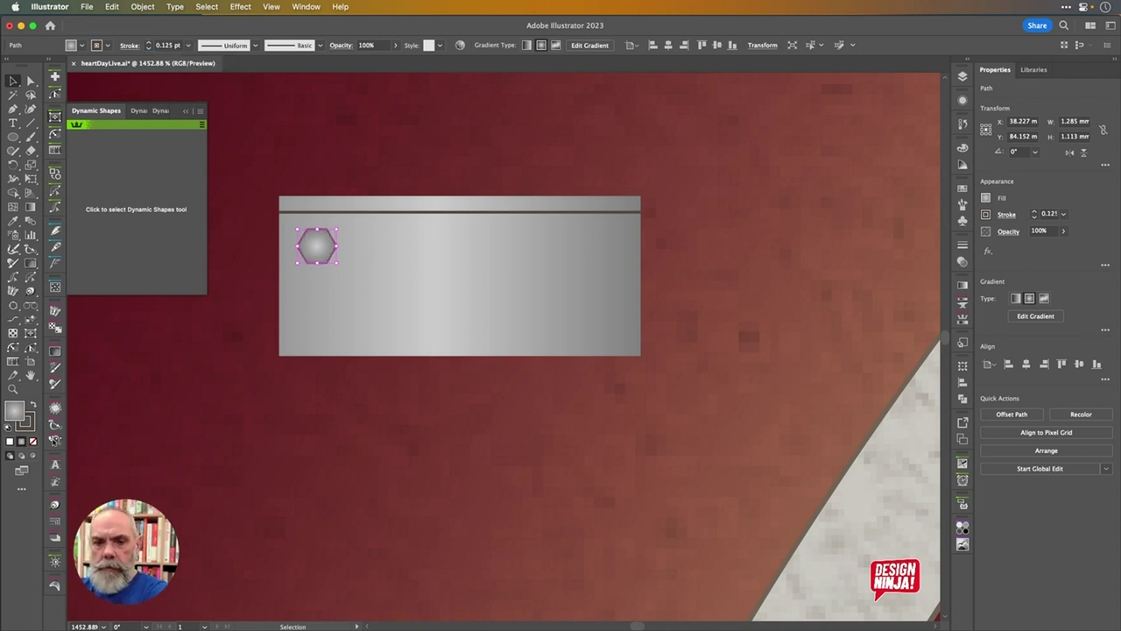
Duplicate the hexagonal bolt twice at equal spacing across the plate and group the three bolts
left_click_drag(321, 262, 458, 264)
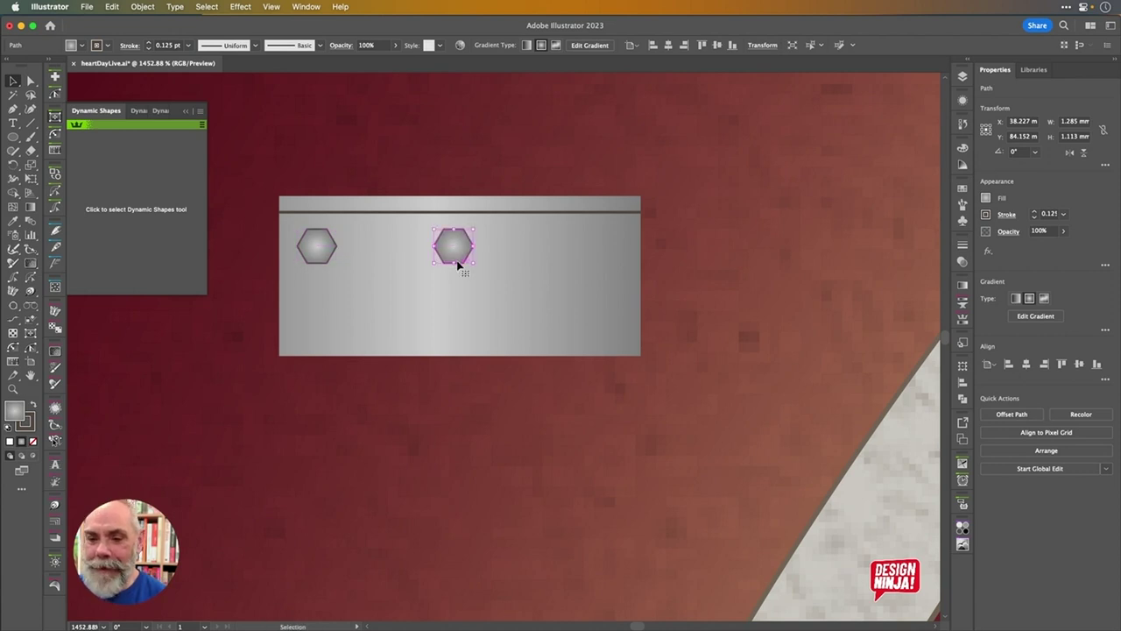
key("super+d")
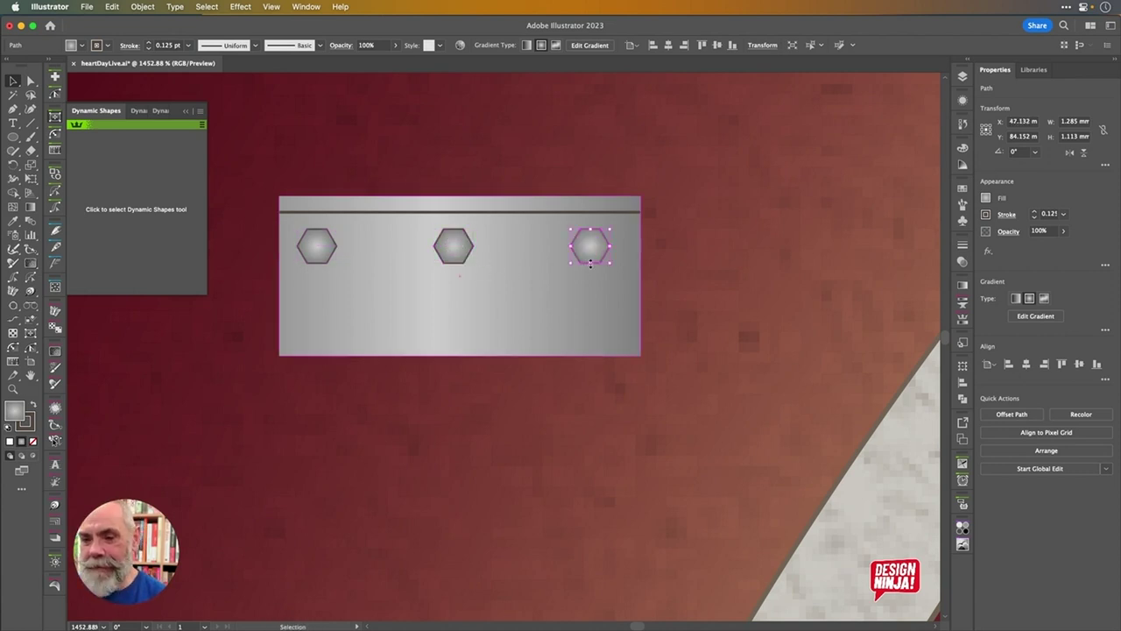
scroll(574, 278, "down", 3)
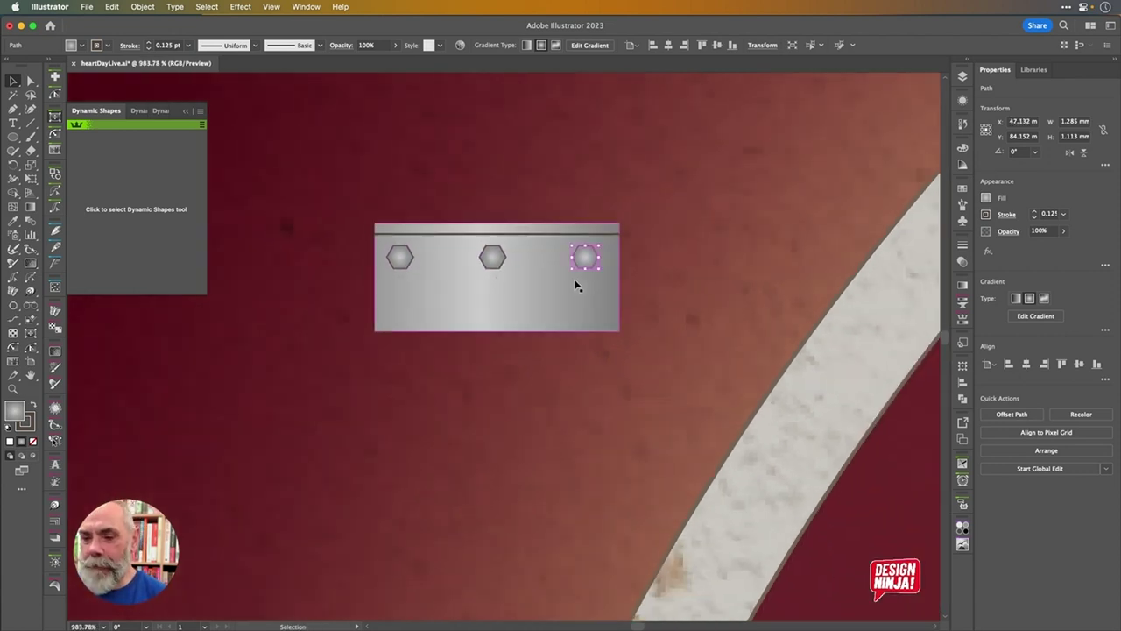
left_click(495, 262, "shift")
left_click(396, 257, "shift")
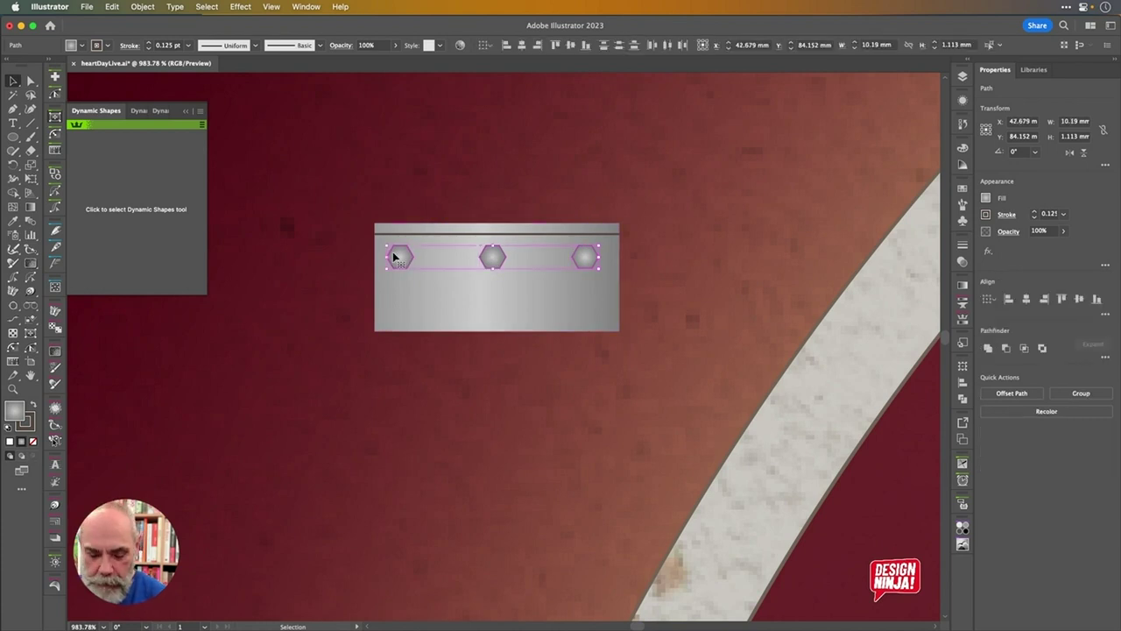
key("super+g")
Center the bolt group horizontally on the plate and move it slightly up, closer to the engraved line
left_click(448, 290, "shift")
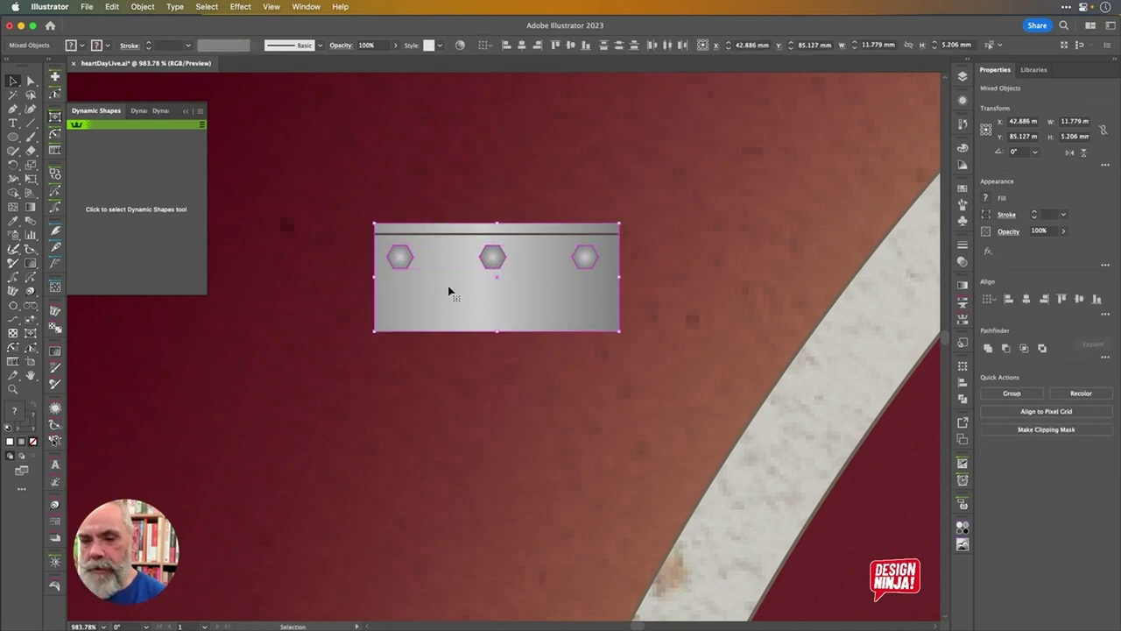
left_click(449, 290)
left_click(1026, 299)
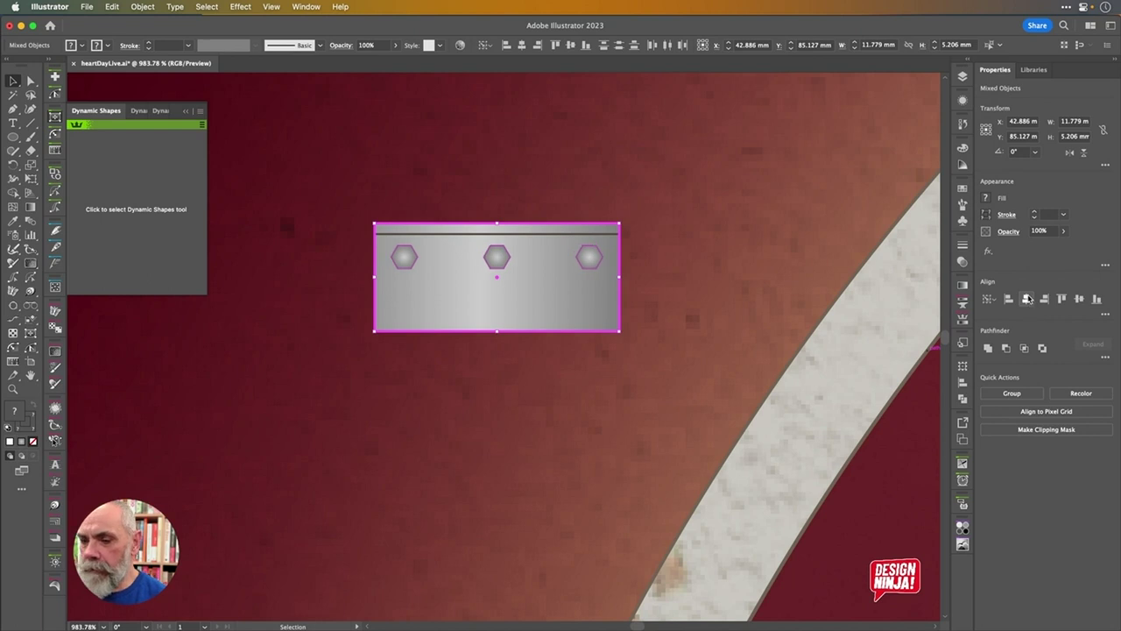
left_click(653, 316)
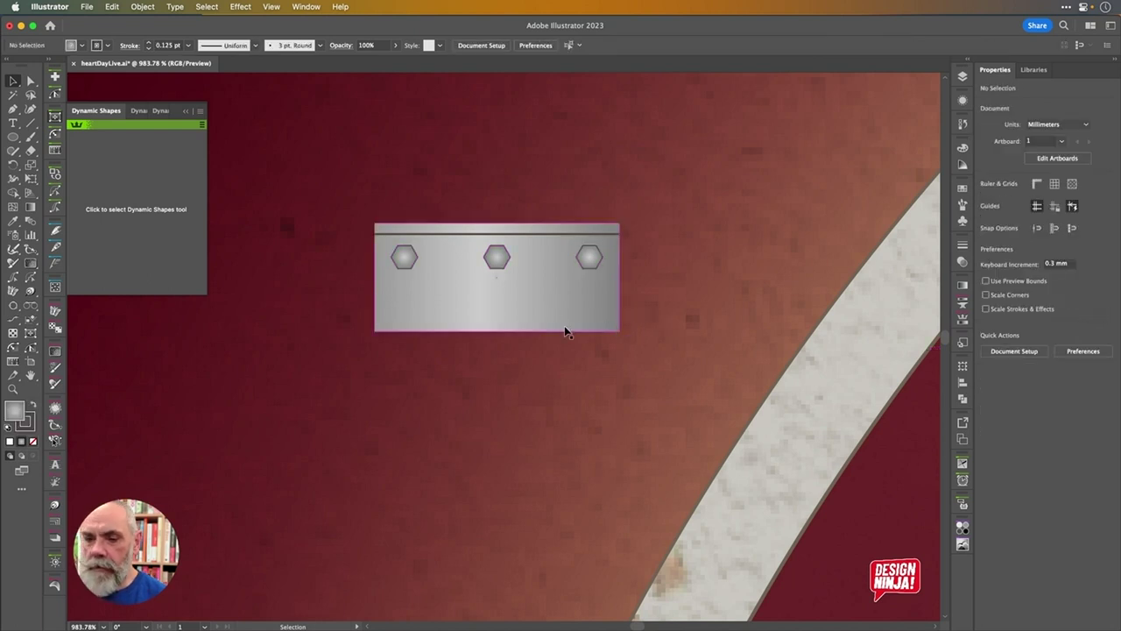
left_click(501, 264)
left_click_drag(501, 264, 502, 259)
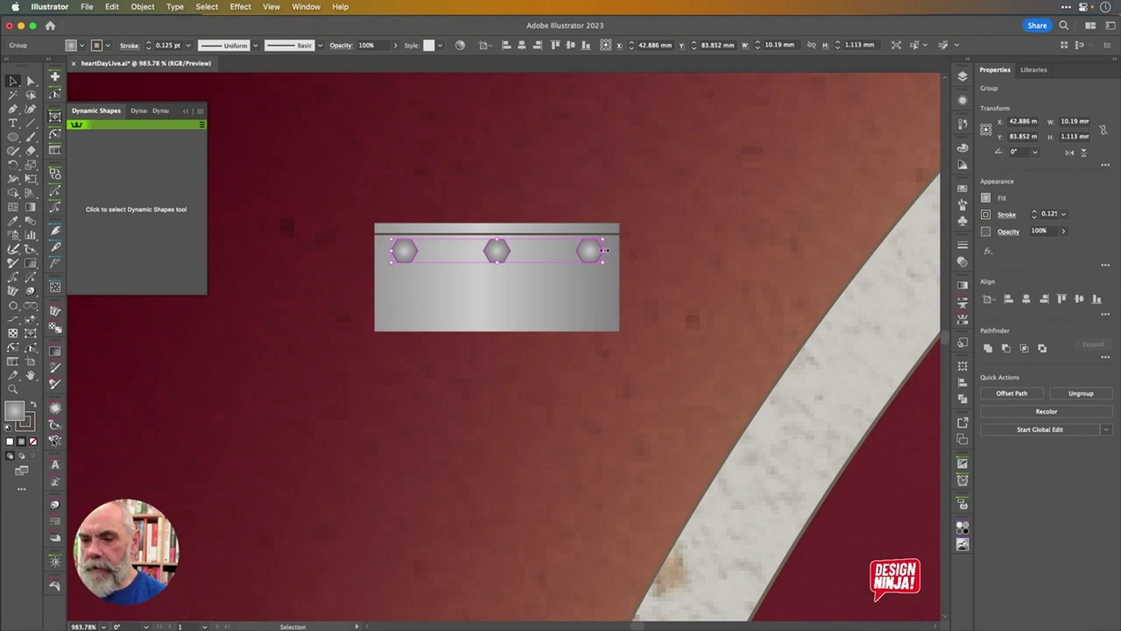
left_click(650, 254)
Remove all unused symbols from the document with VectorFirstAid, keeping the plate artwork selected
left_click_drag(311, 264, 324, 275)
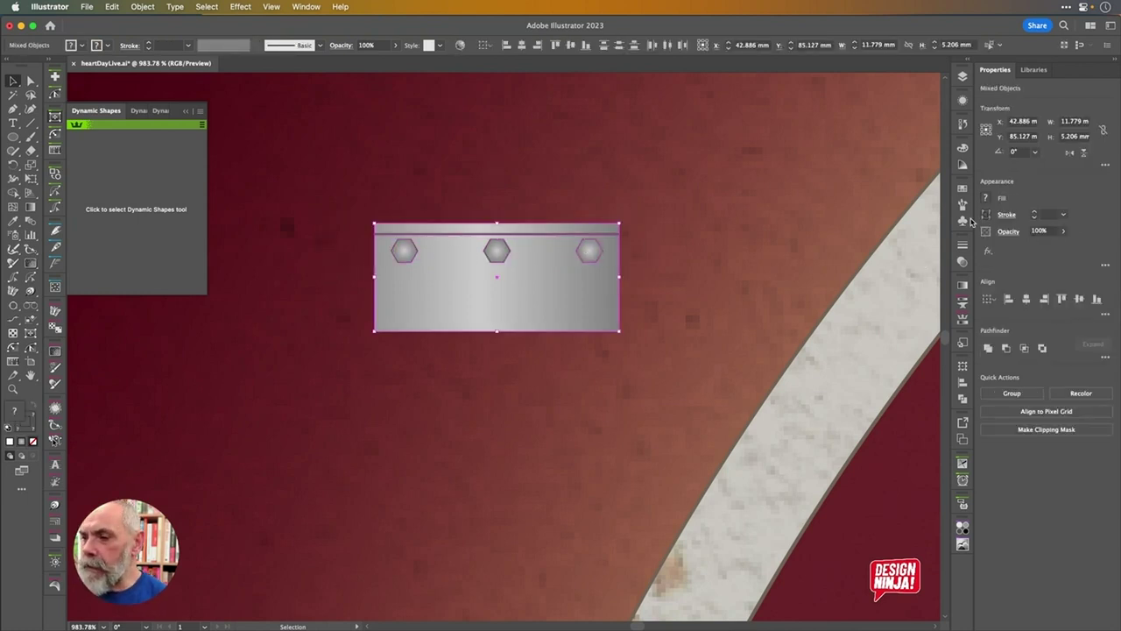
left_click(963, 221)
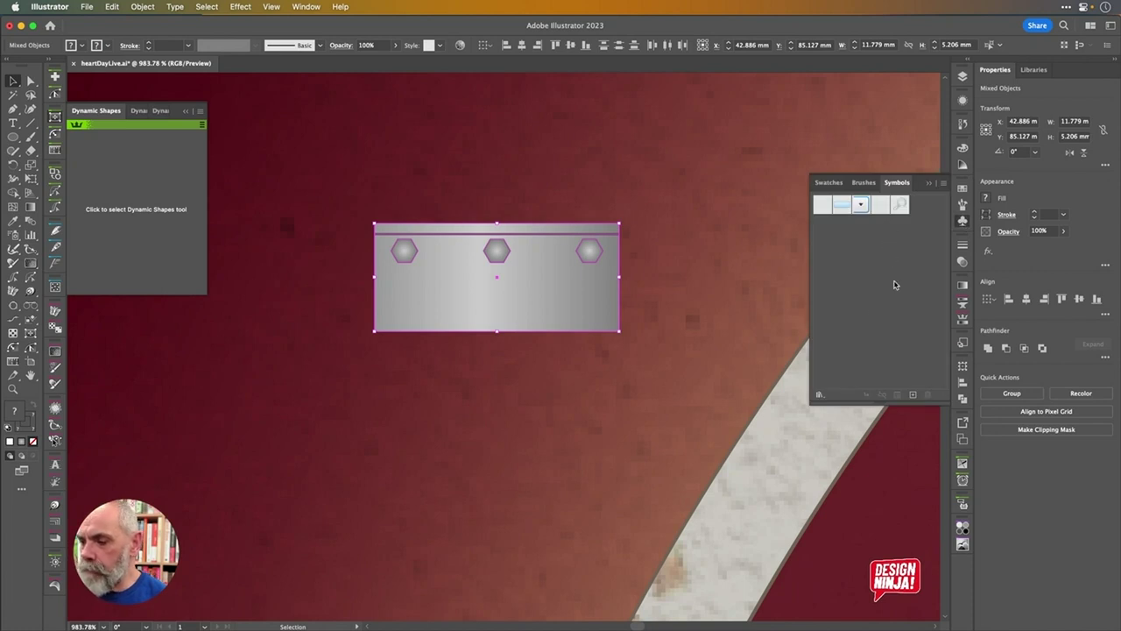
left_click(944, 183)
left_click(883, 229)
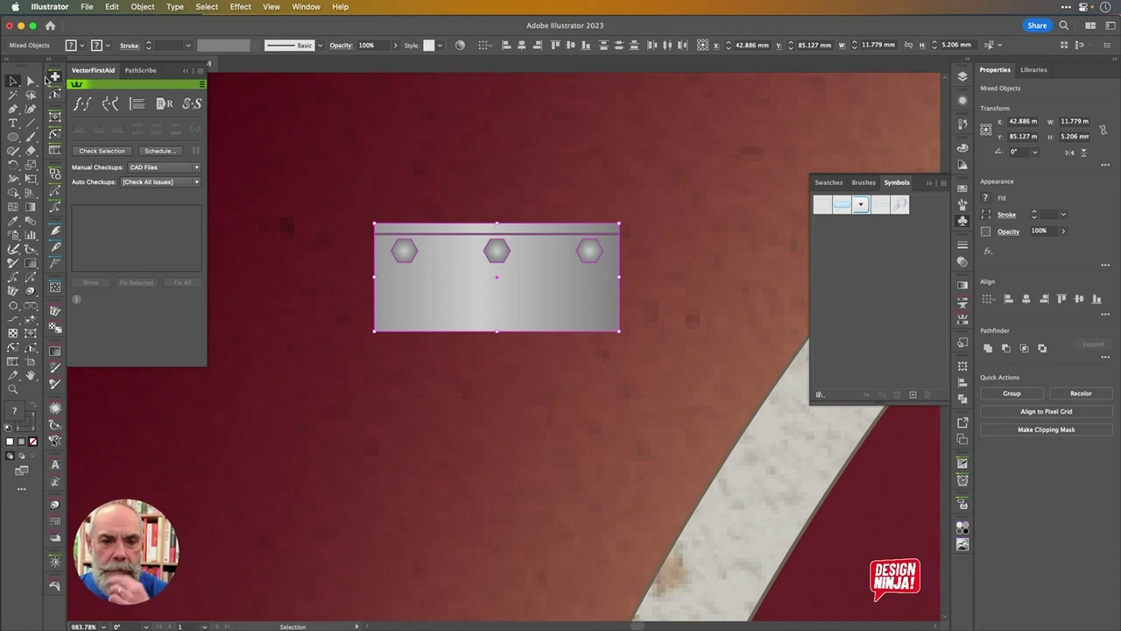
left_click(198, 182)
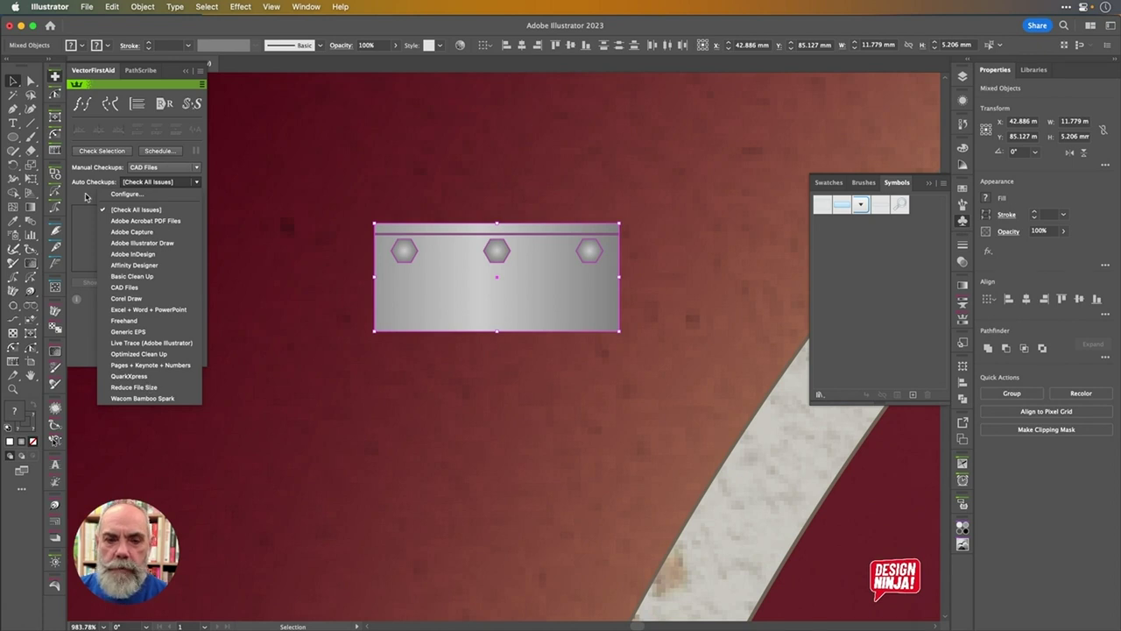
left_click(217, 85)
left_click(202, 74)
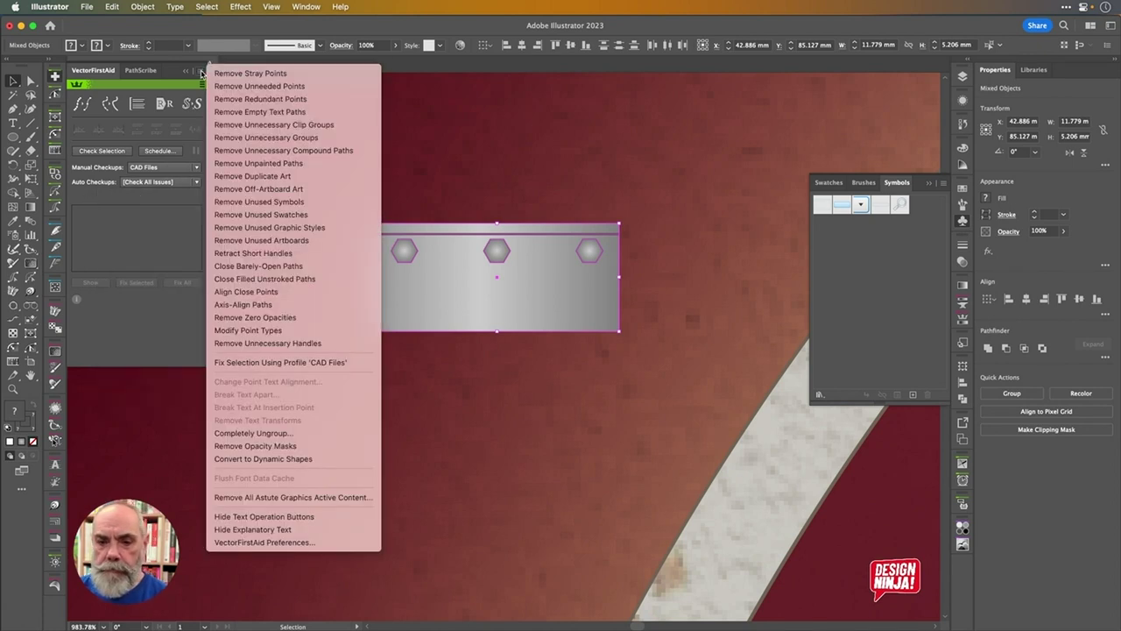
left_click(267, 203)
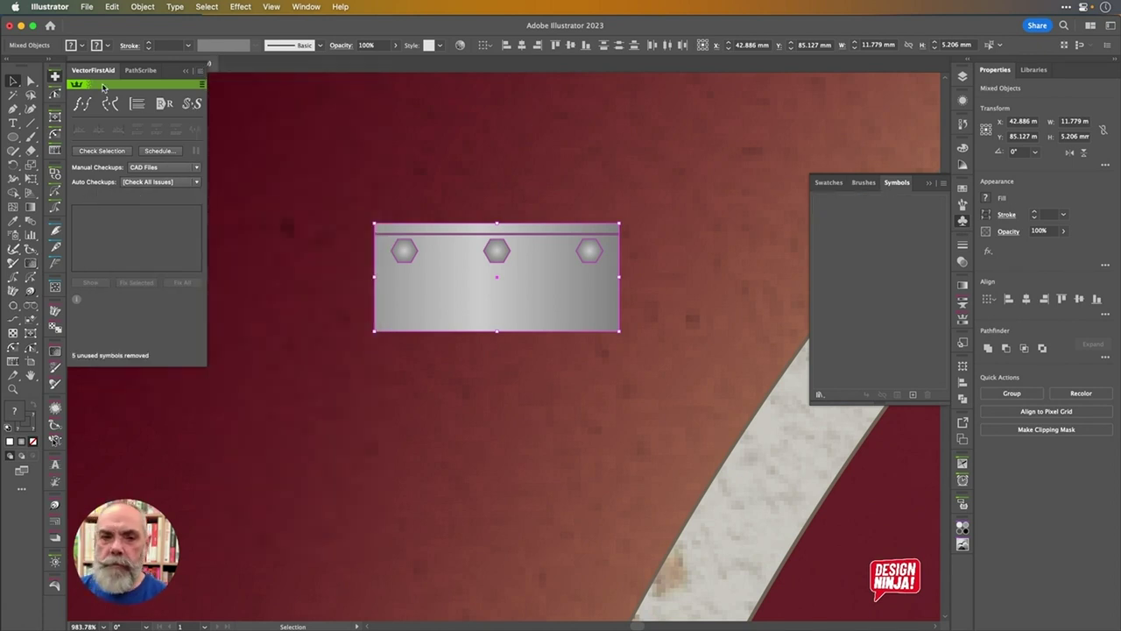
left_click(55, 77)
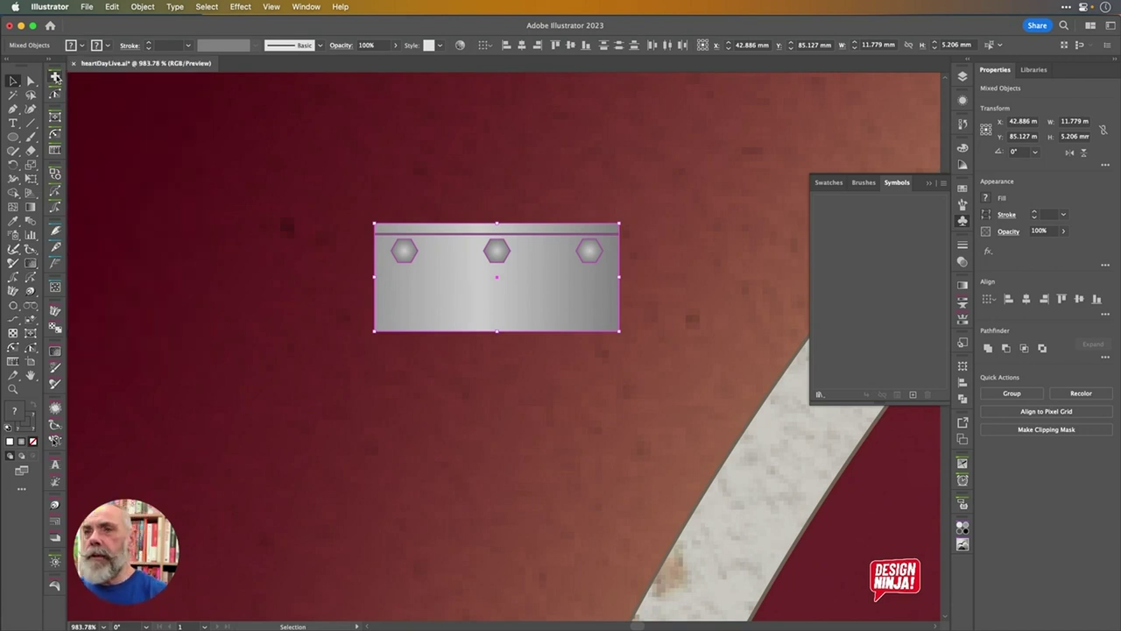
Create a dynamic symbol named "gland" from the selected plate and bolts, using the Movie Clip export type
left_click(912, 396)
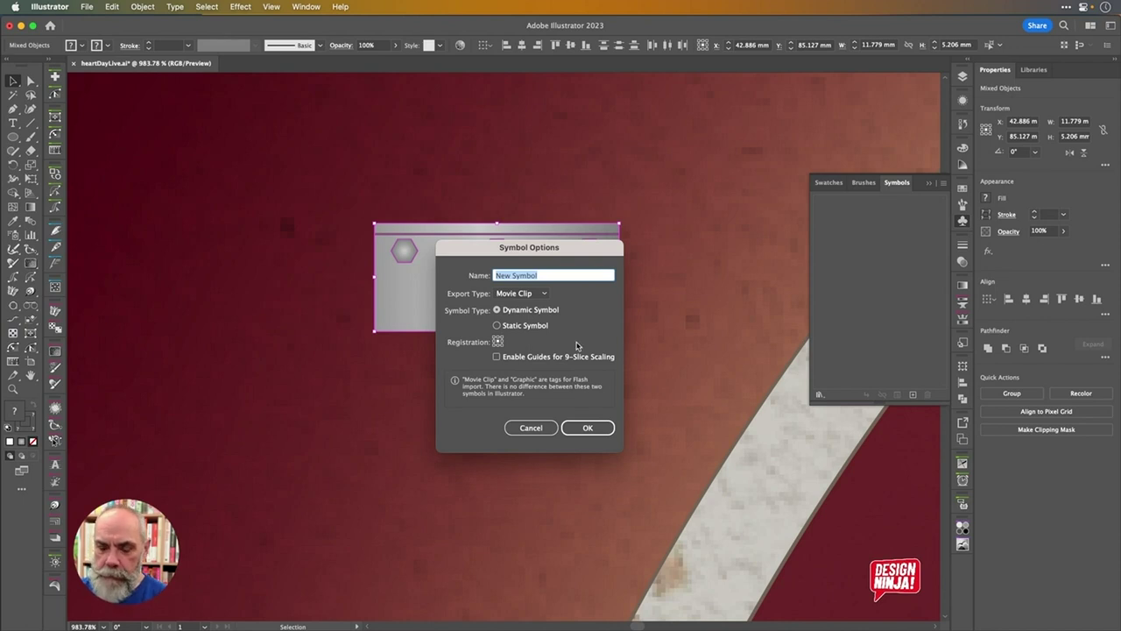
type("d")
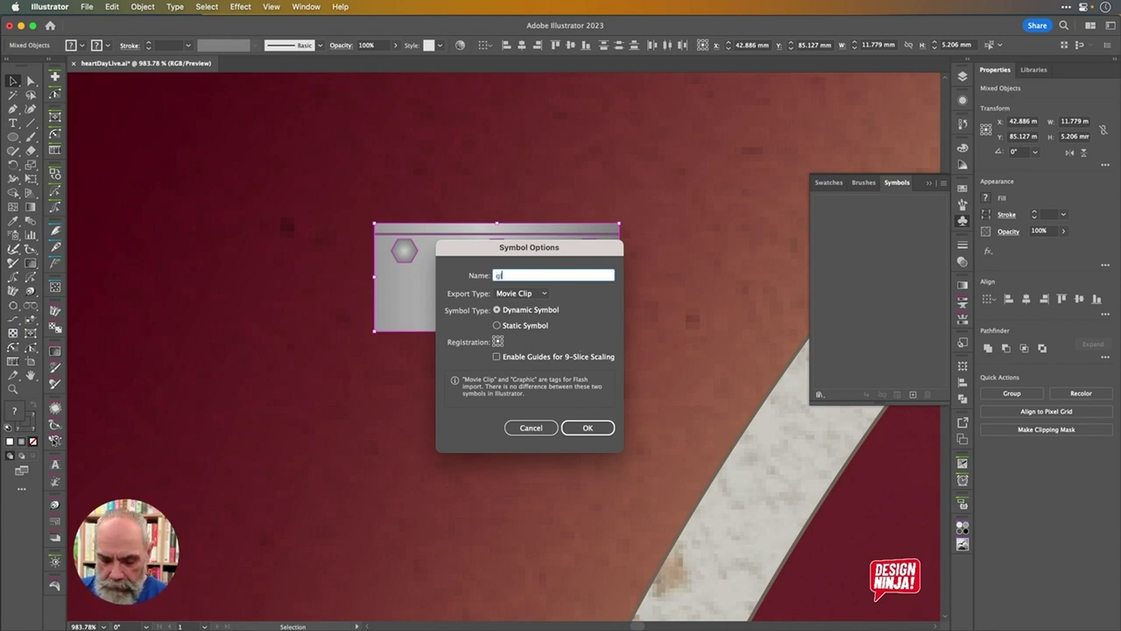
type("land")
key("Return")
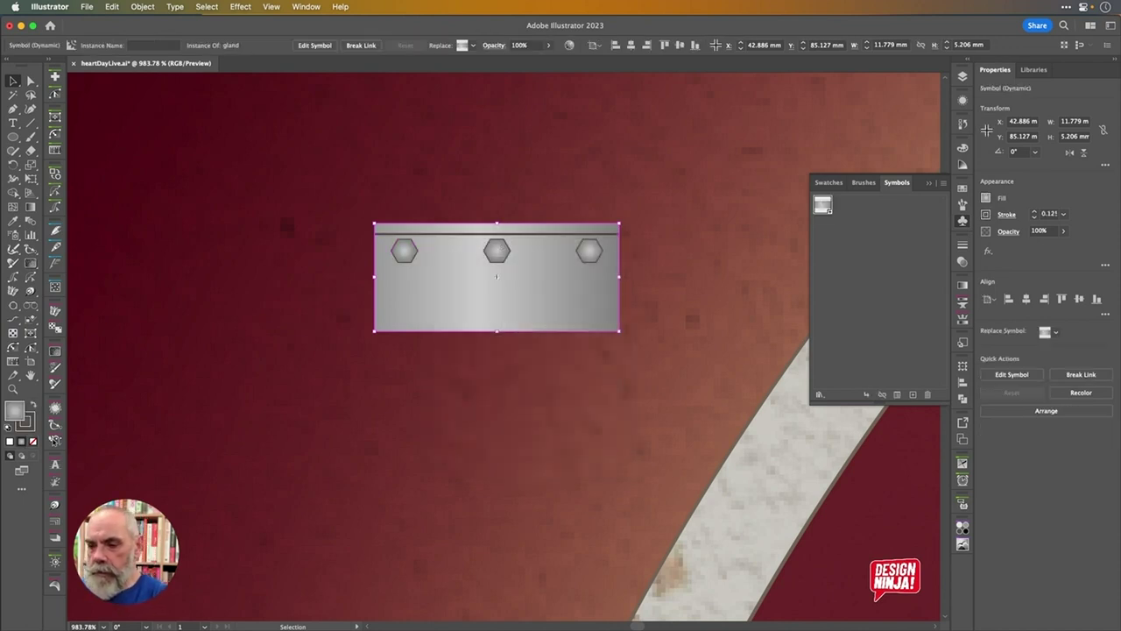
Rotate the plate symbol to about 59.5° and move it onto the heart's grey outline
scroll(767, 353, "down", 5)
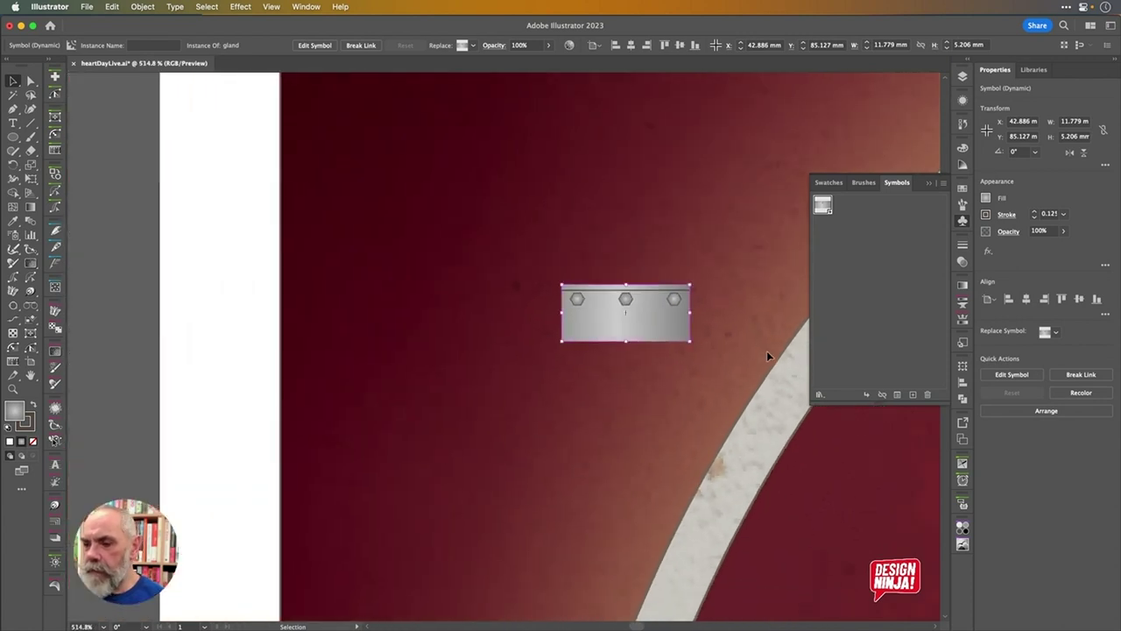
scroll(768, 354, "right", 3)
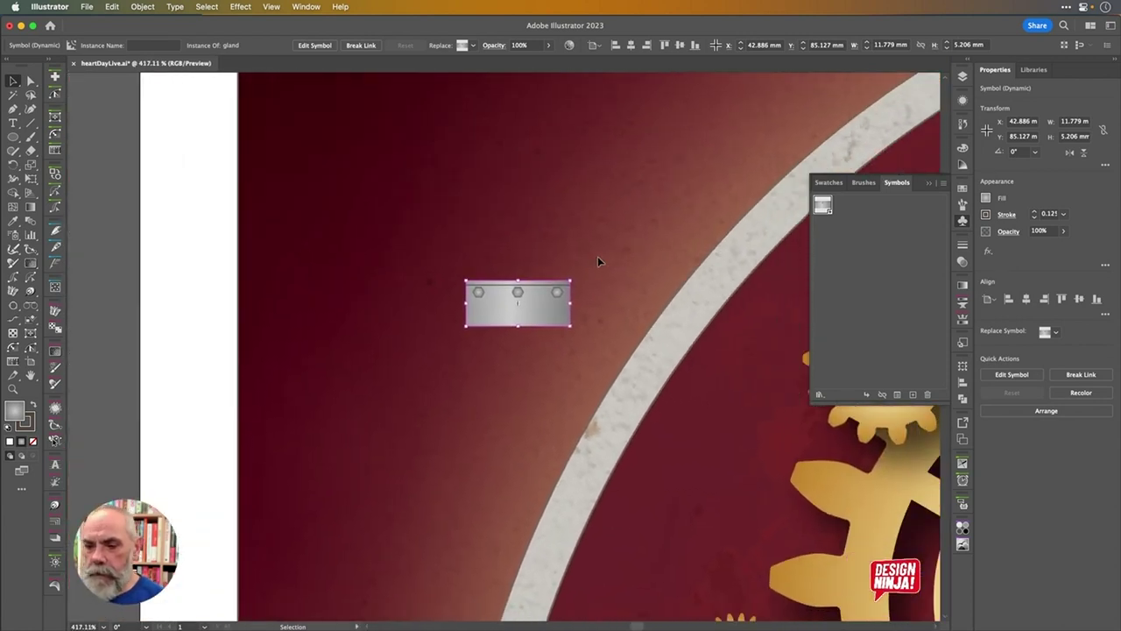
left_click_drag(576, 279, 524, 261)
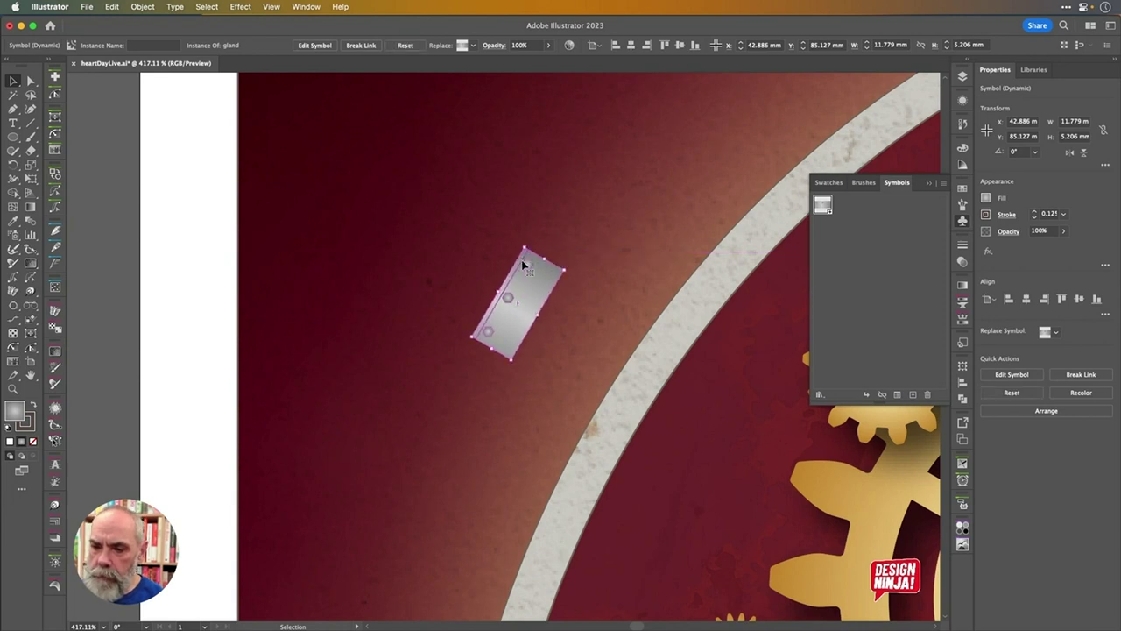
left_click_drag(530, 300, 591, 420)
Move the pipes layer below the Heart layer, directly above the Bg layer
left_click(963, 76)
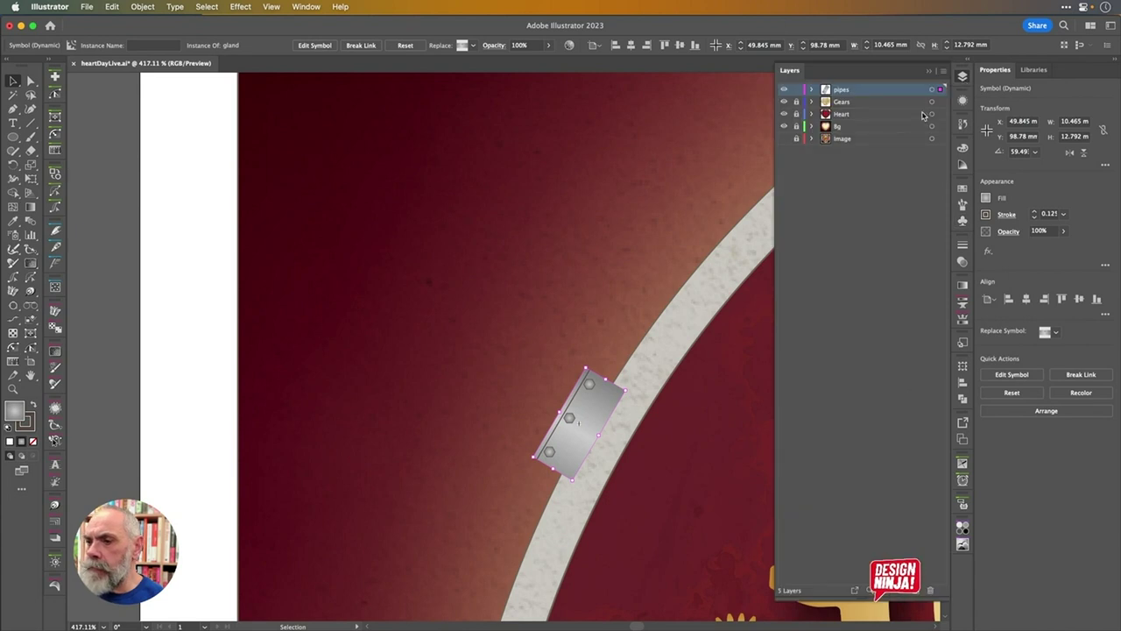
left_click_drag(891, 118, 891, 121)
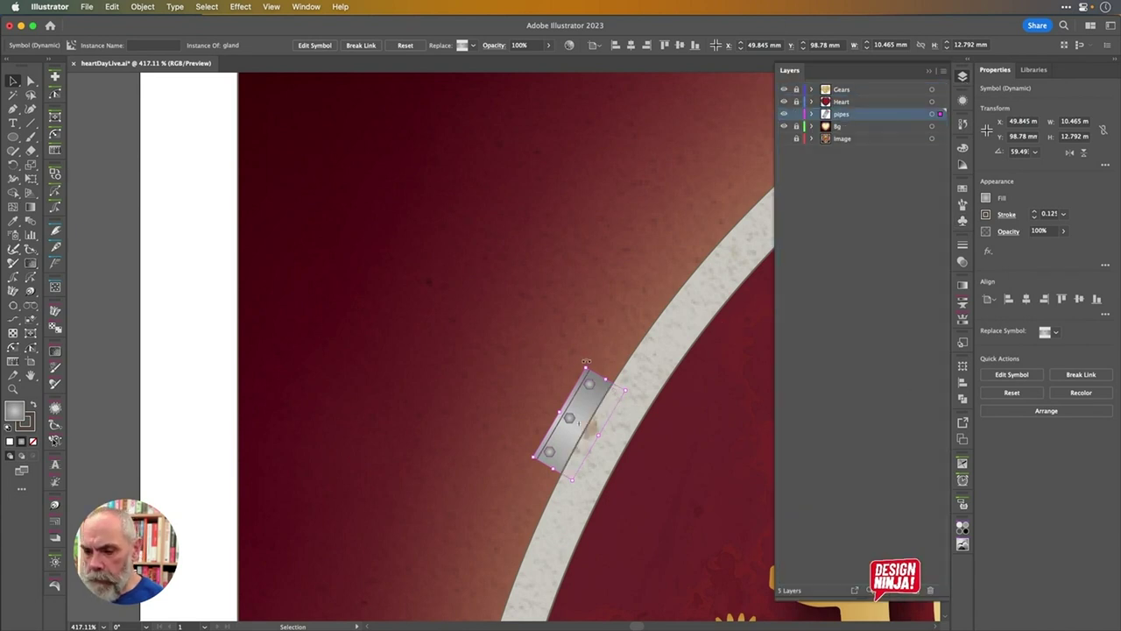
Fine-tune the plate symbol's rotation and nudge it closer against the edge of the heart's outline
left_click_drag(587, 361, 586, 362)
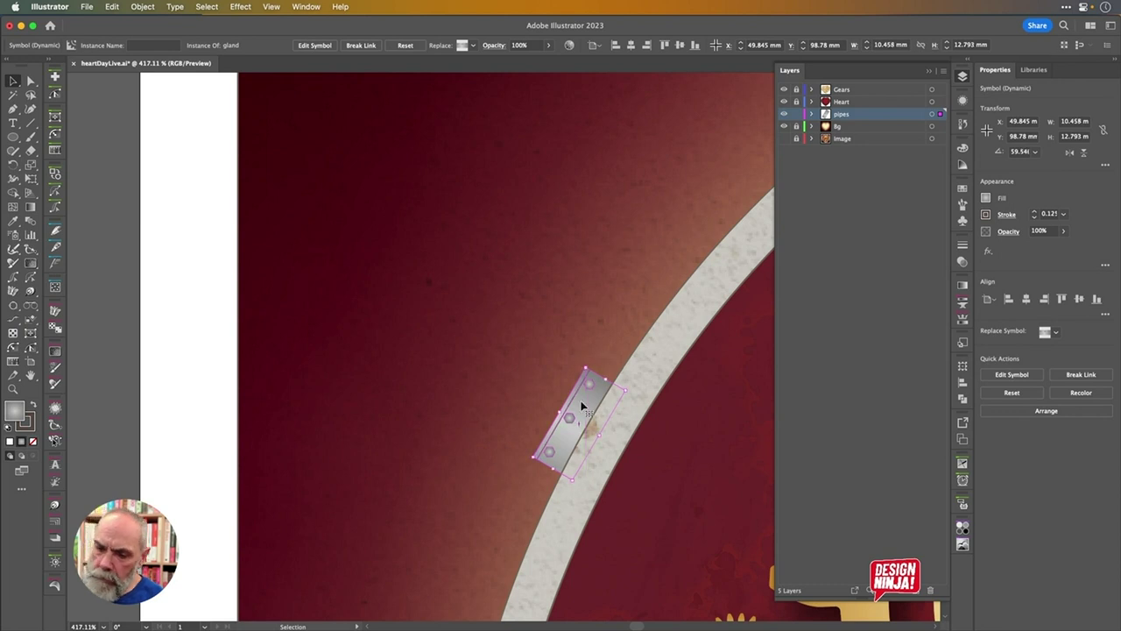
left_click_drag(586, 411, 586, 414)
scroll(587, 414, "down", 6)
scroll(586, 413, "right", 2)
scroll(586, 413, "down", 2)
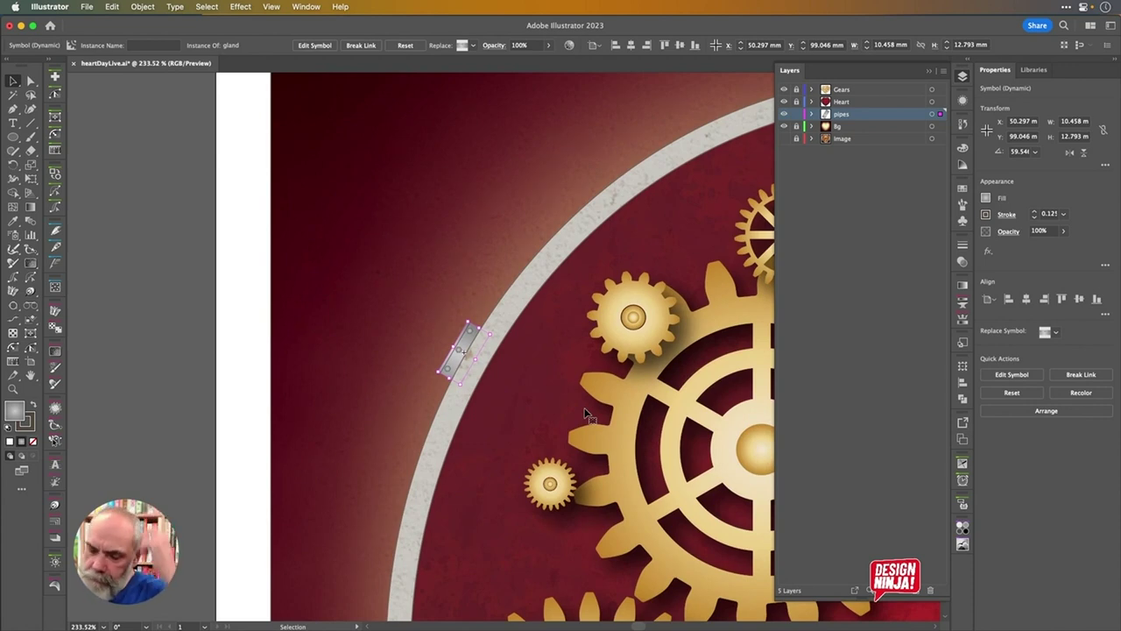
key("a")
key("v")
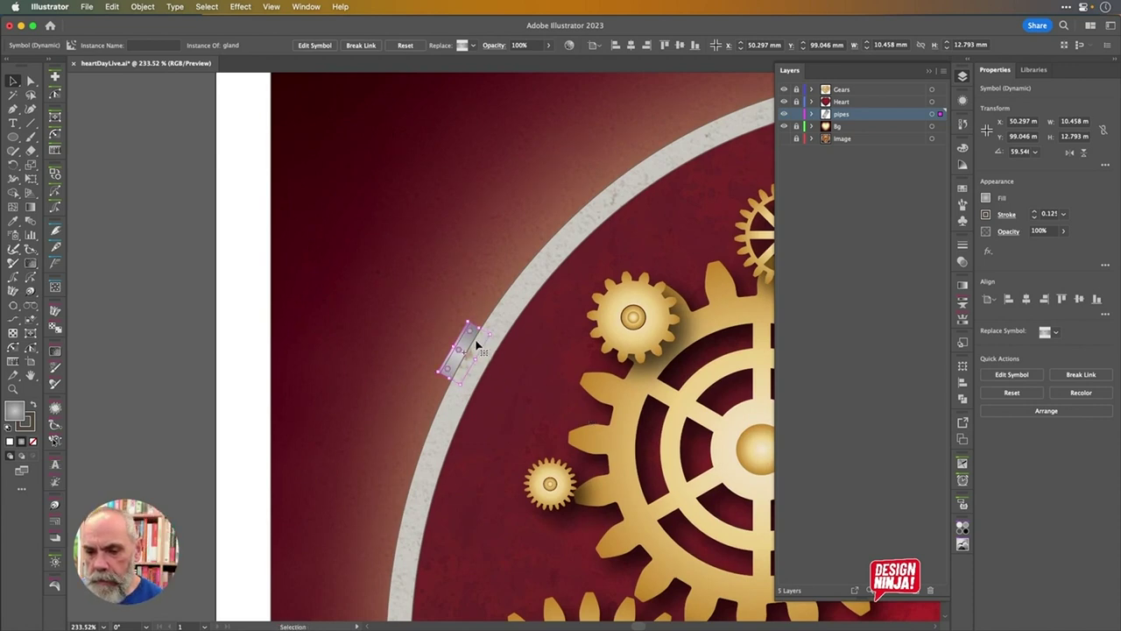
Reset the plate symbol's rotation to 0° and move it off the heart's outline onto the dark red background
left_click(1038, 153)
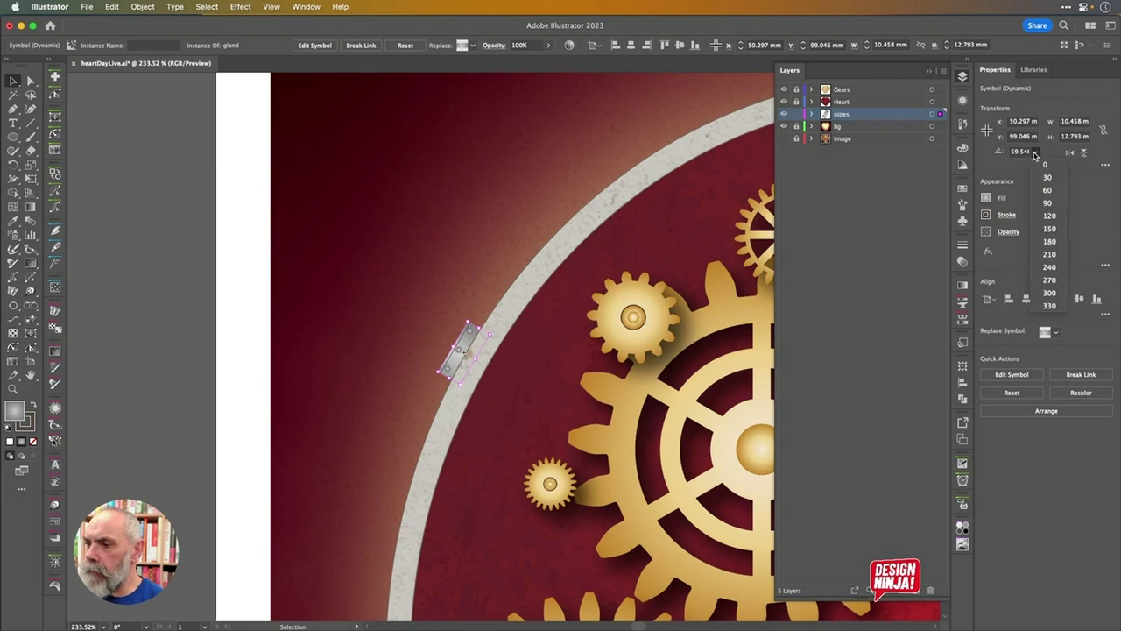
left_click(1044, 163)
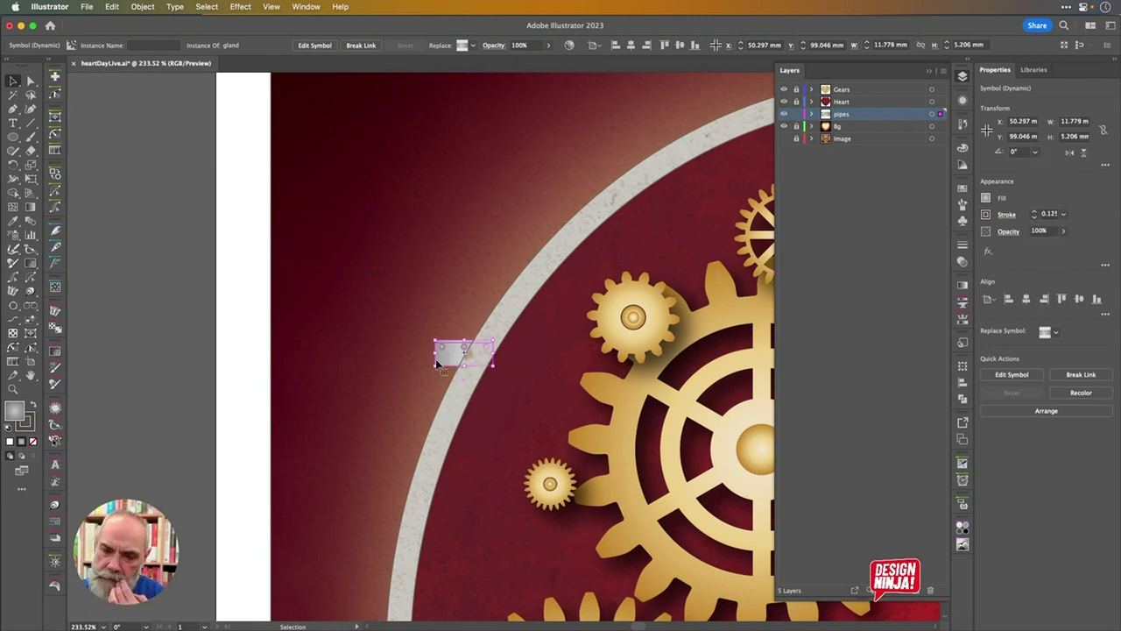
left_click_drag(442, 361, 384, 296)
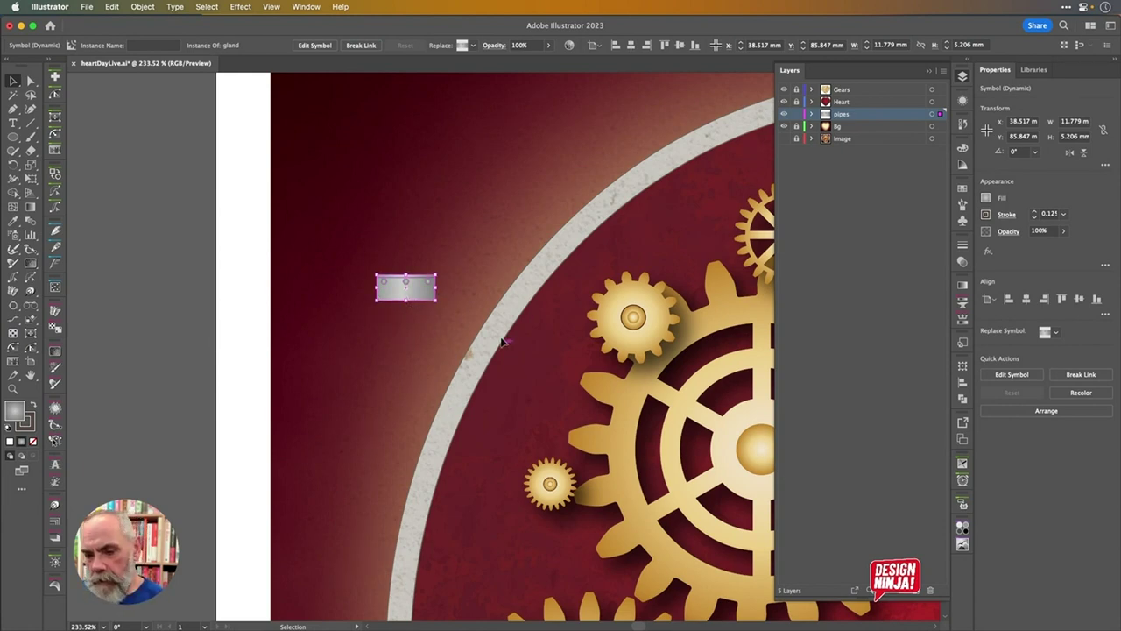
Use the Orient Transform tool to place two rotated copies of the plate with their lower edges along the outside of the heart's outline
left_click(31, 333)
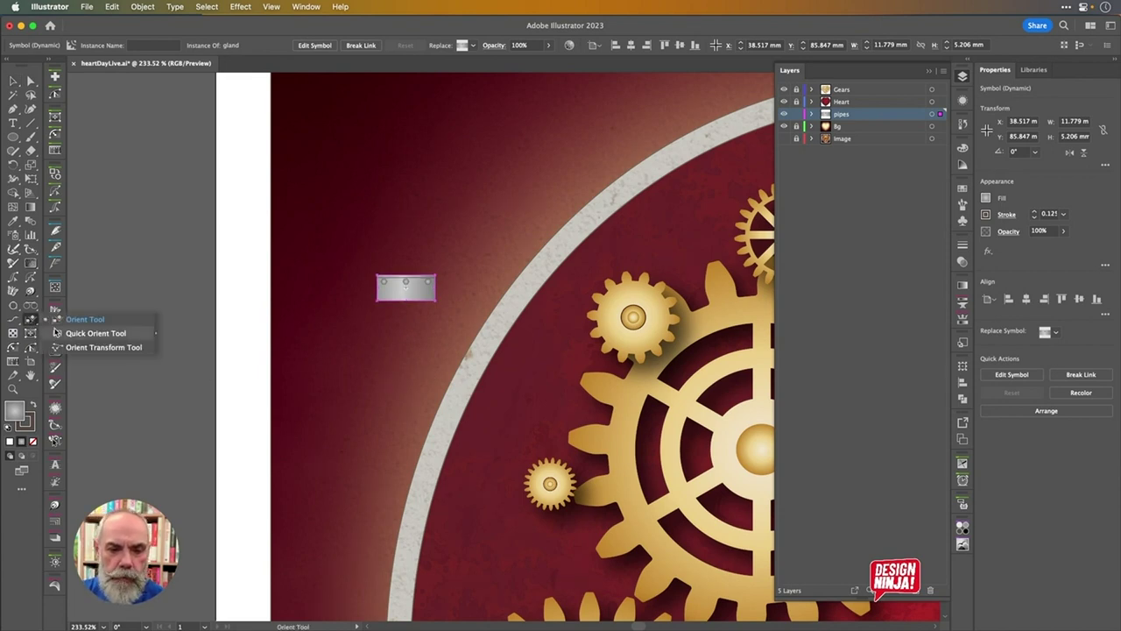
left_click(89, 349)
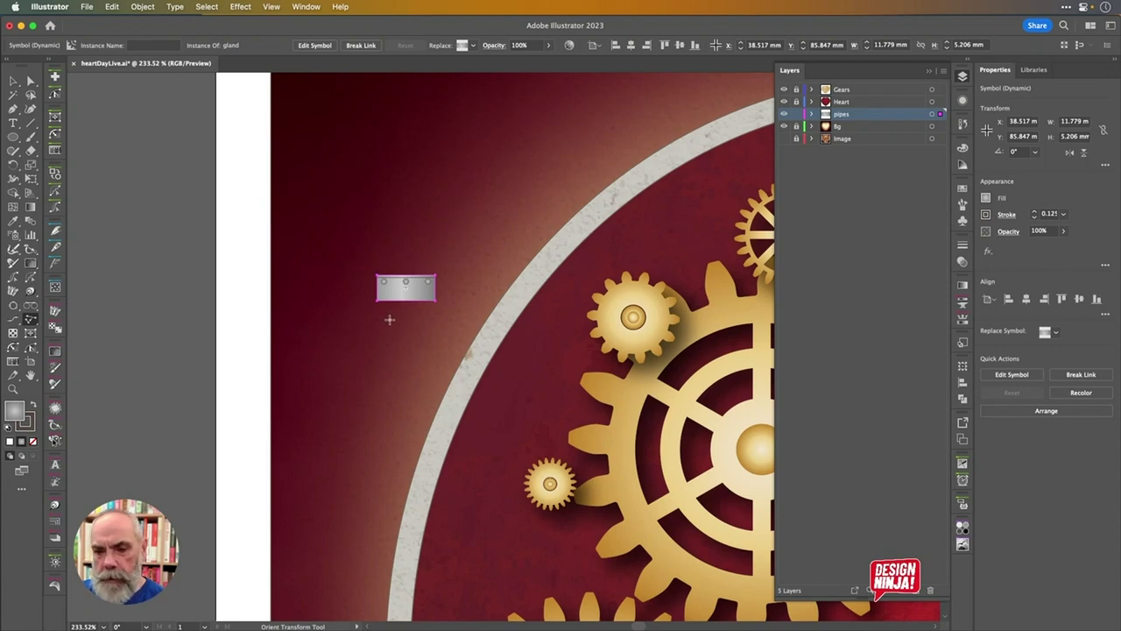
left_click_drag(377, 301, 435, 300)
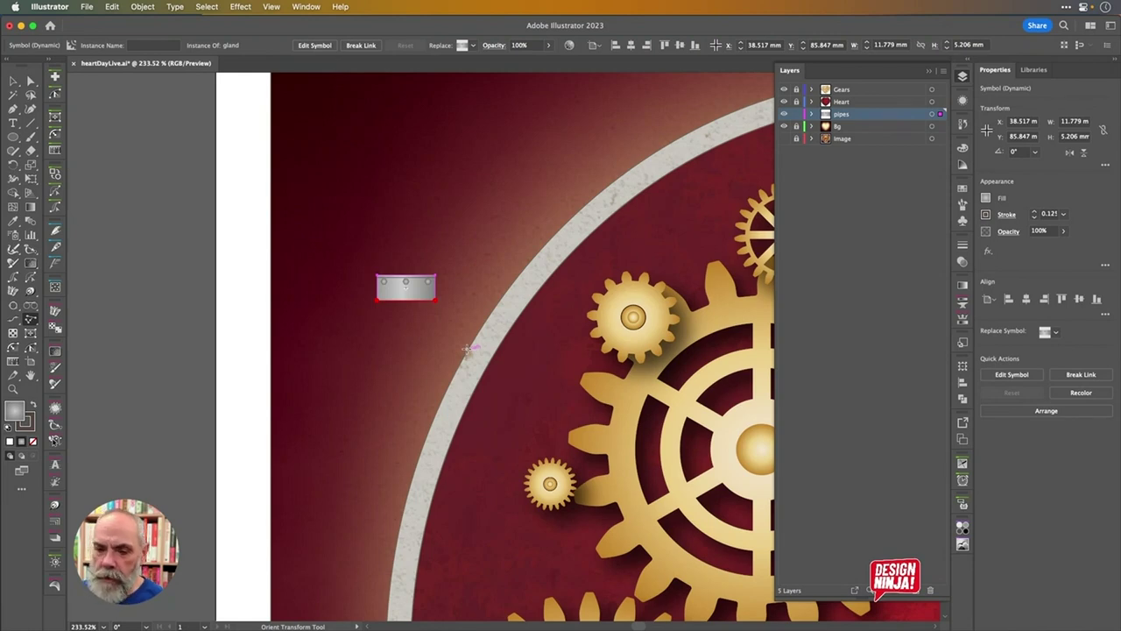
left_click_drag(467, 349, 497, 302)
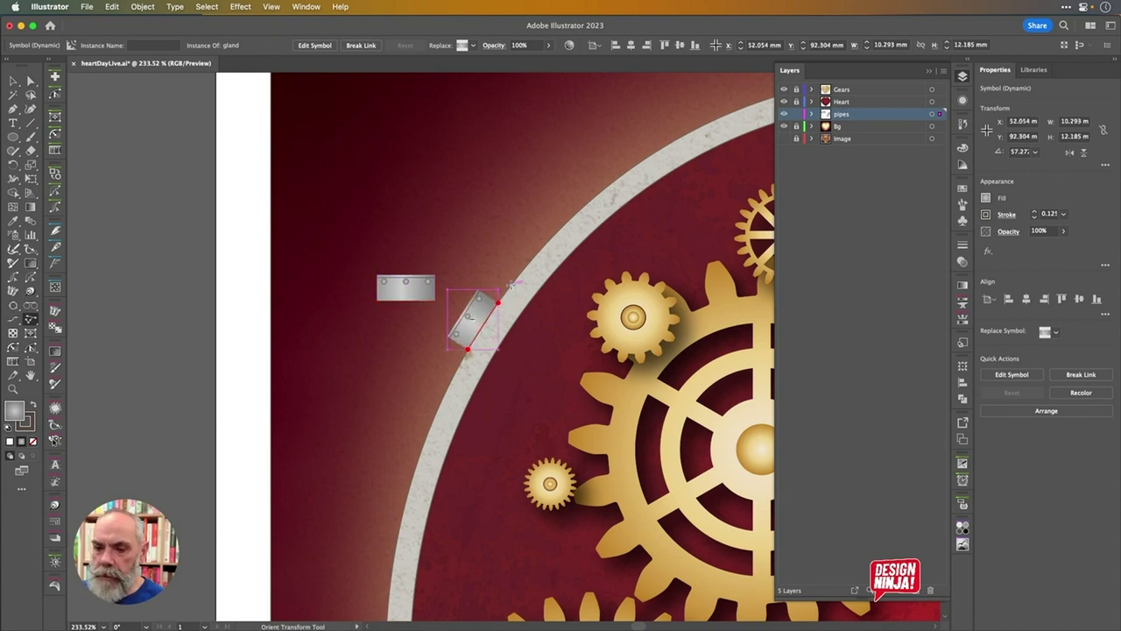
left_click_drag(512, 283, 546, 244)
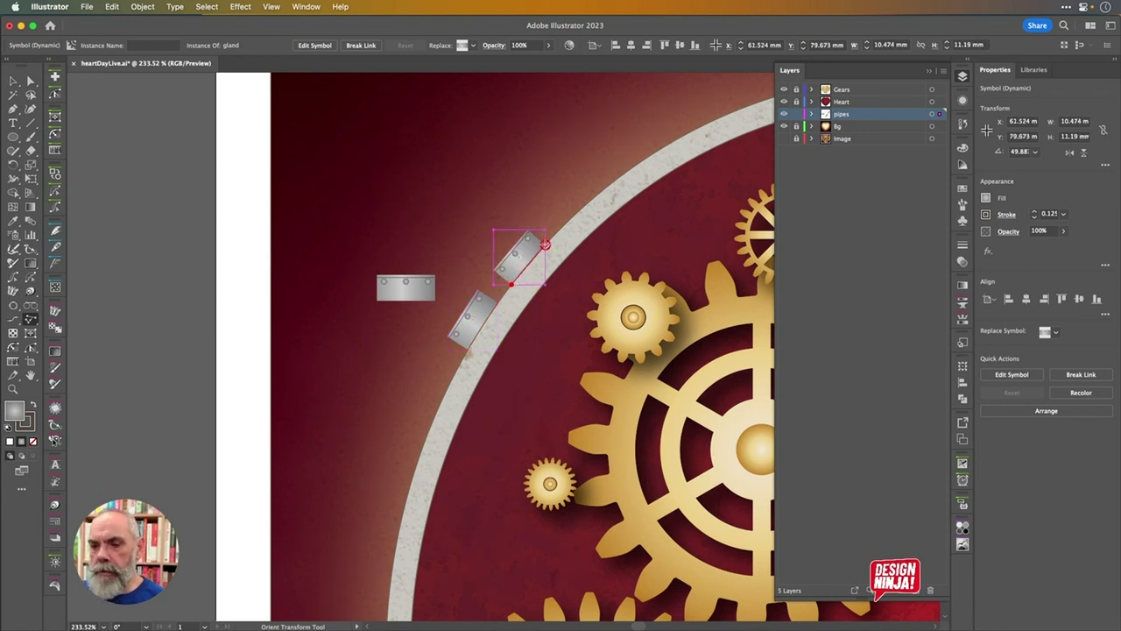
Delete the original horizontal plate from the dark red background
key("v")
left_click(418, 298)
key("Delete")
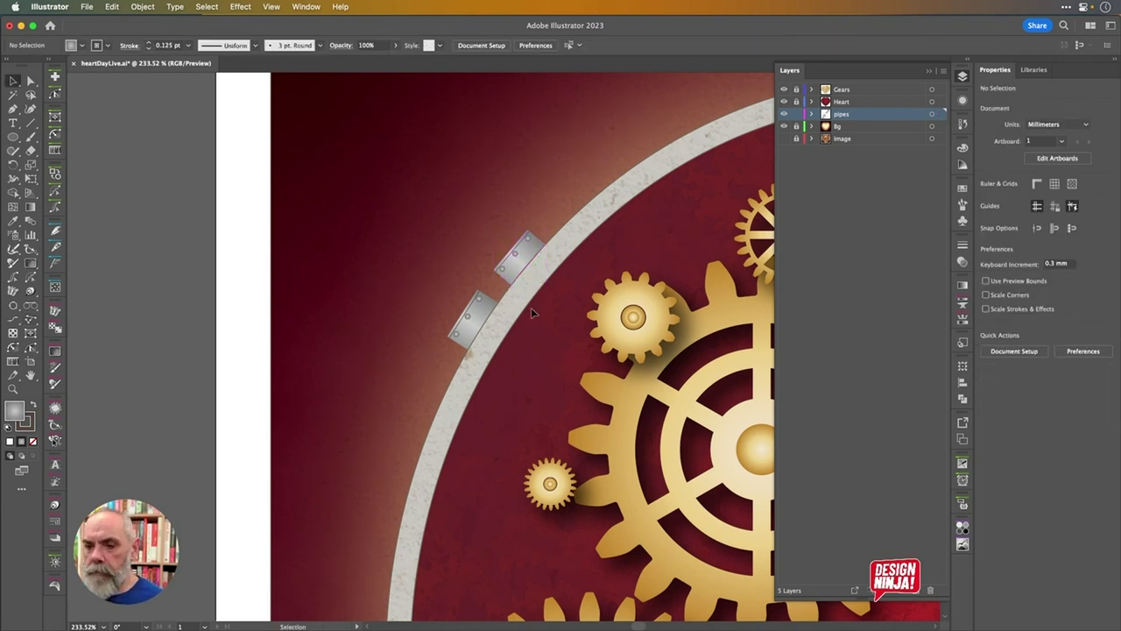
Select both angled plates and shift them slightly inward so their inner edges tuck behind the heart's outline
left_click(480, 317)
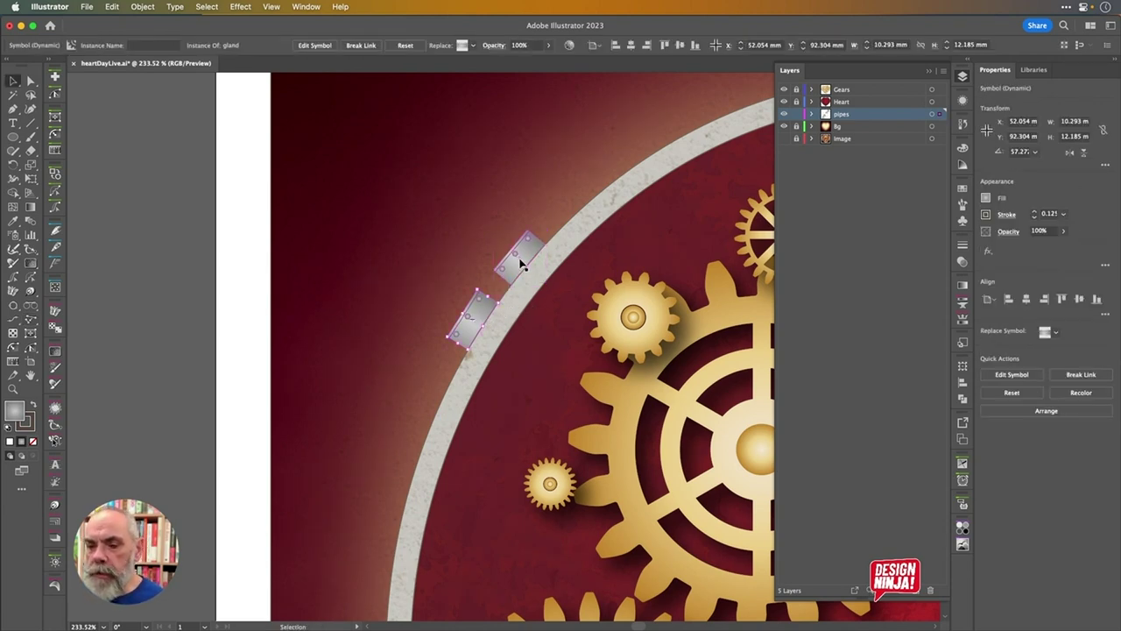
left_click(520, 265, "shift")
left_click_drag(520, 263, 525, 268)
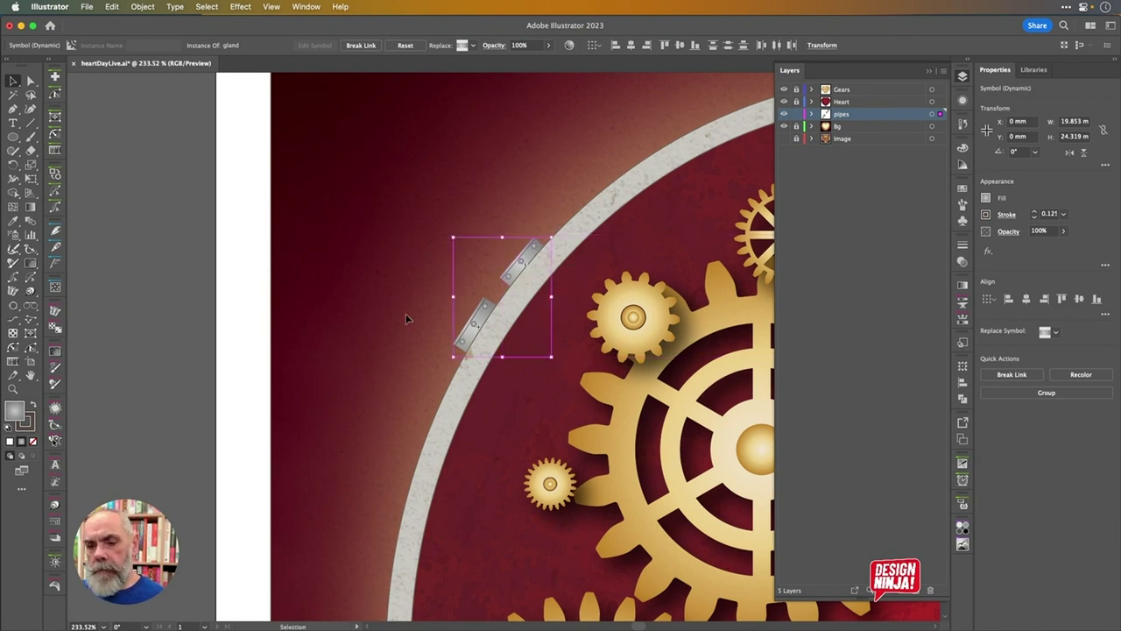
Reflect a copy of both plates across a vertical axis through the heart's top notch, then deselect and hide the layer list
scroll(395, 322, "down", 5)
scroll(395, 322, "right", 5)
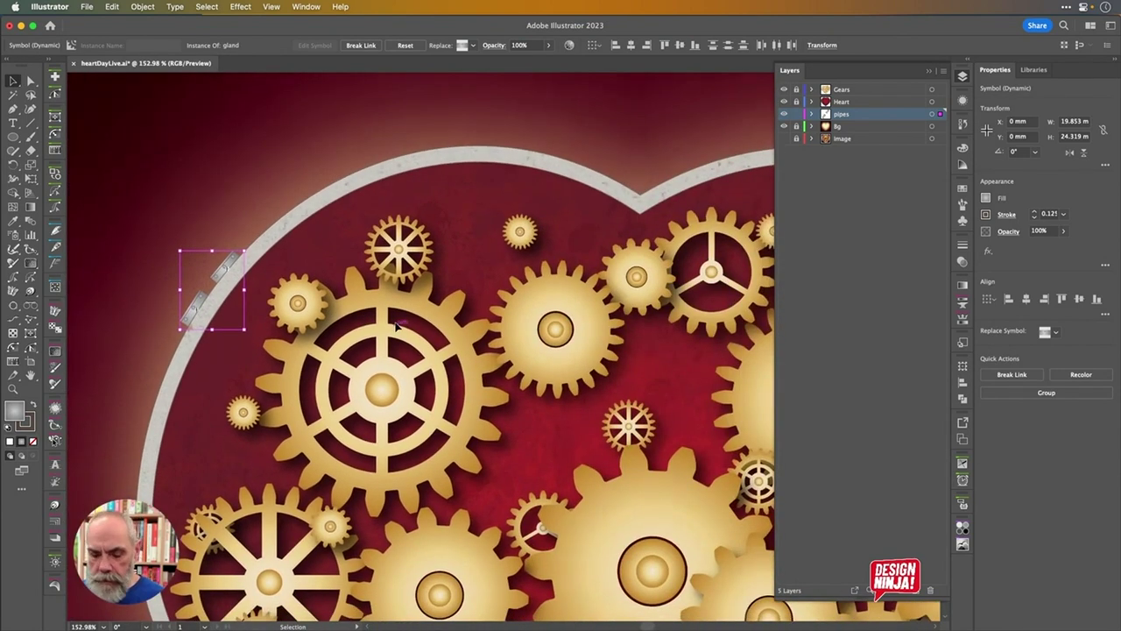
key("o")
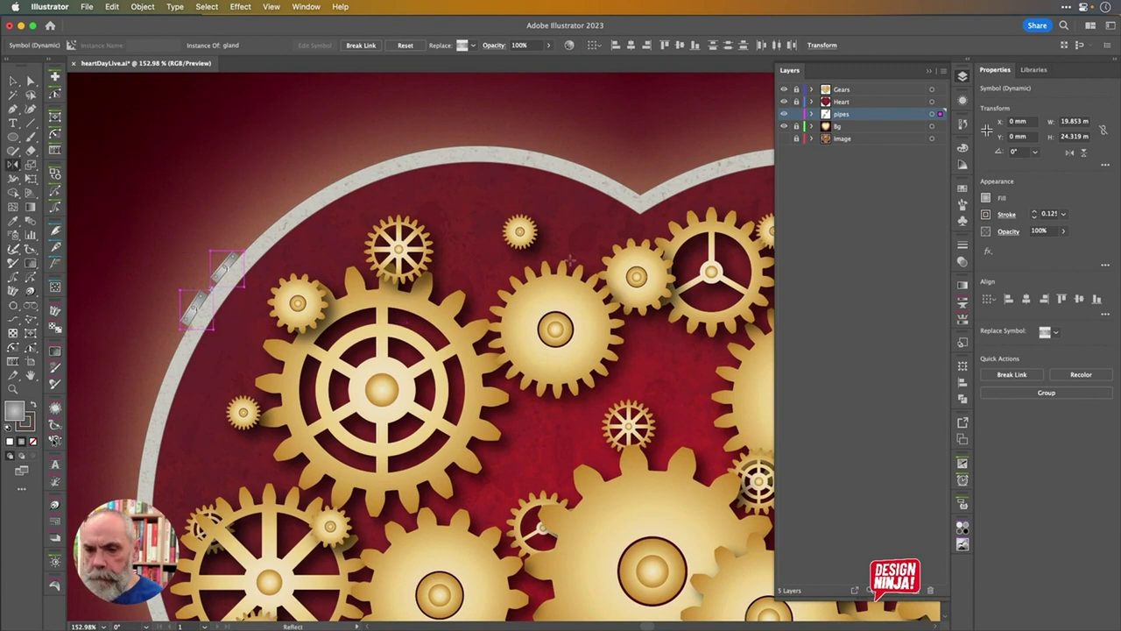
left_click(639, 211, "alt")
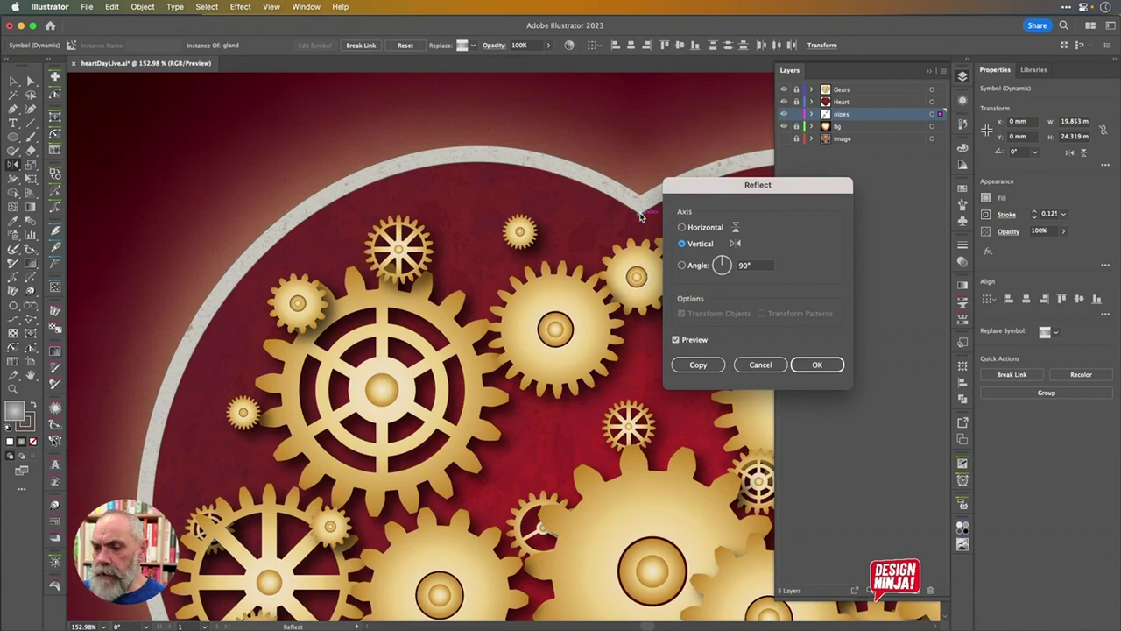
key("alt+Return")
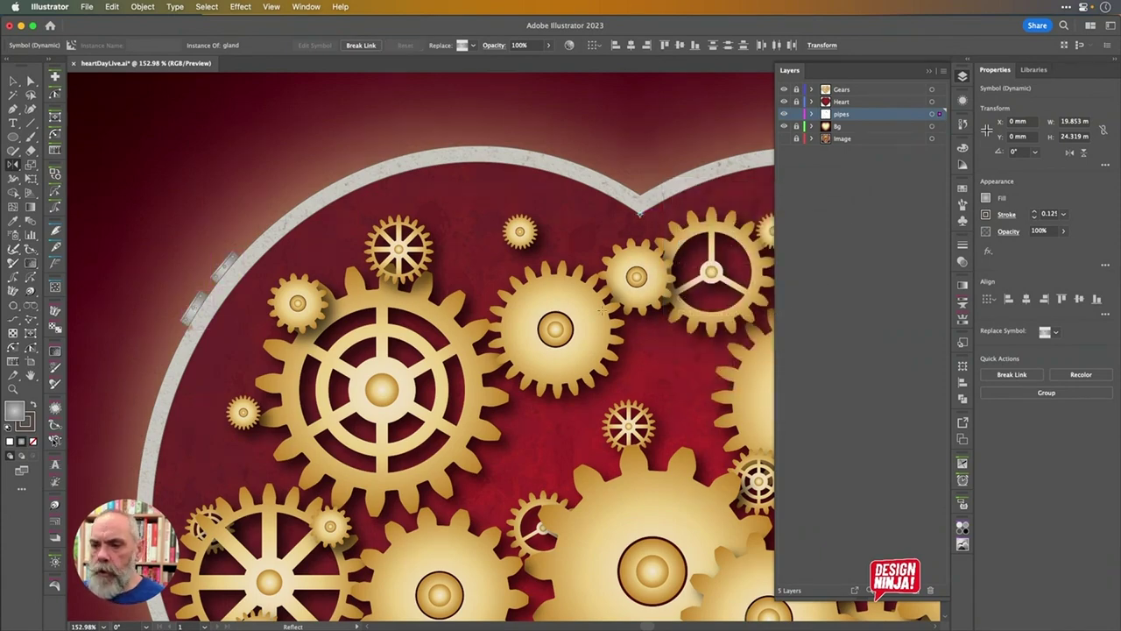
scroll(603, 309, "down", 5)
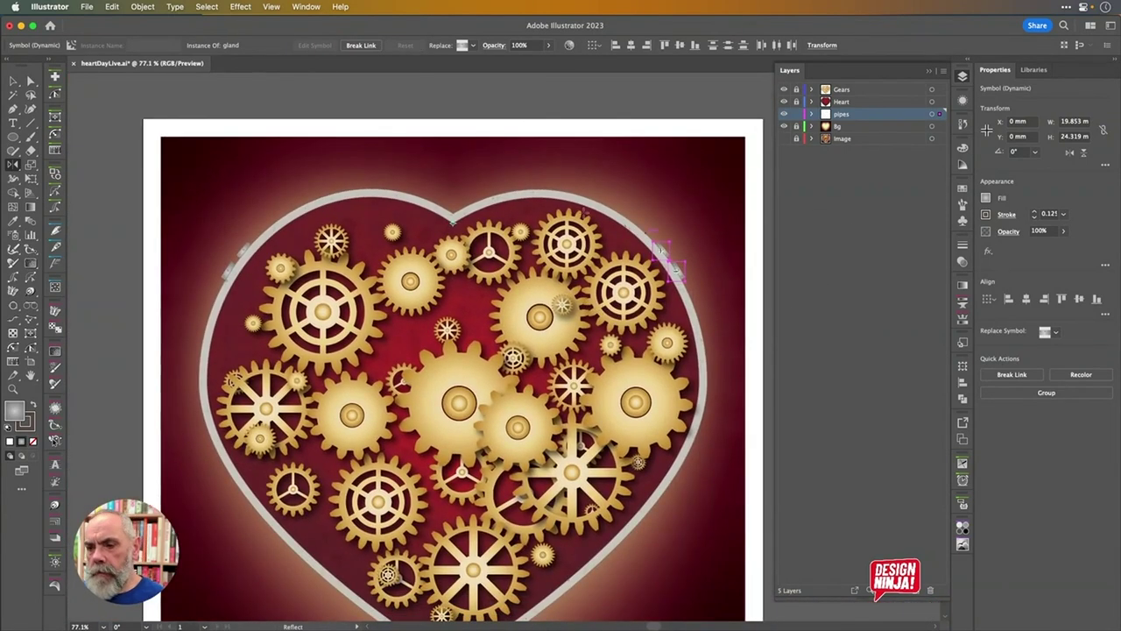
left_click(13, 80)
left_click(284, 102)
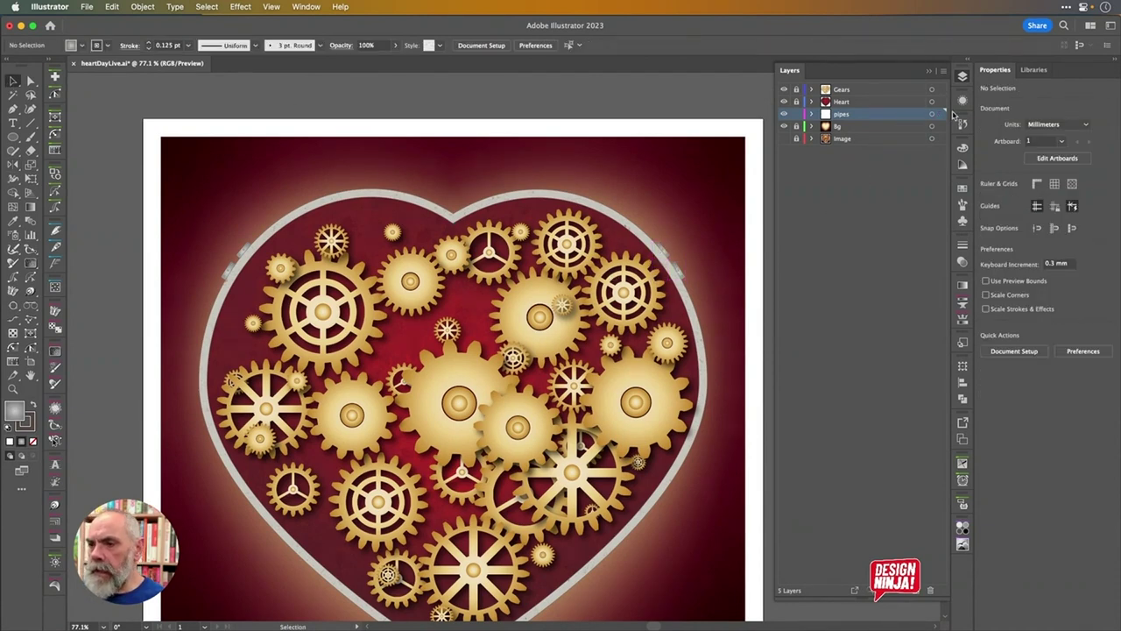
left_click(963, 76)
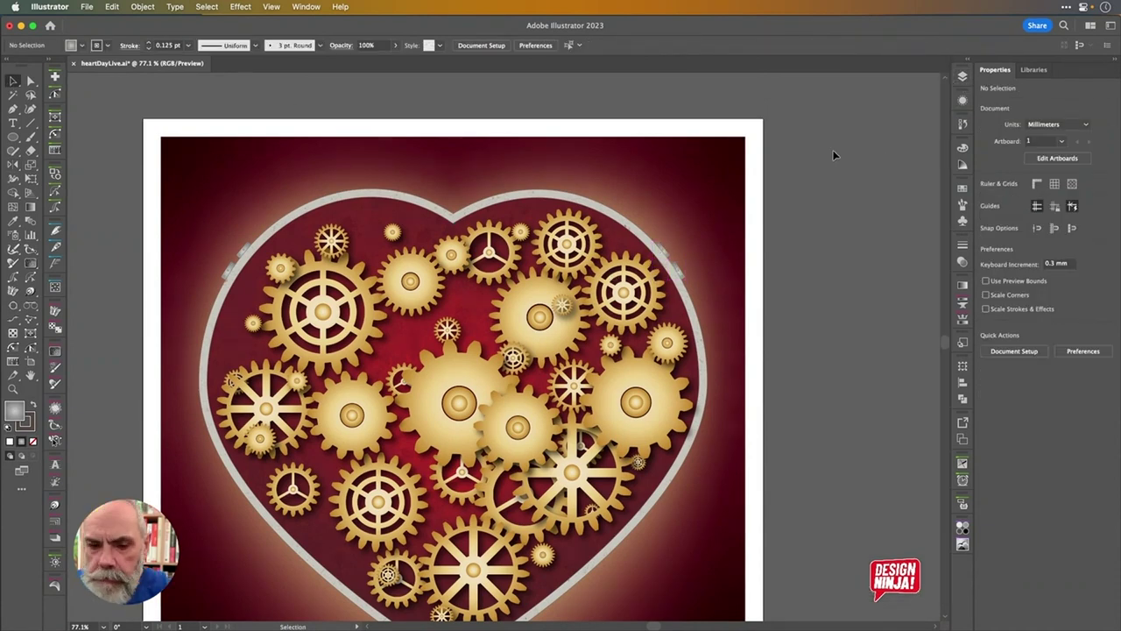
Draw a freehand Pencil path about 56 mm wide and 73 mm tall from the background's upper-left corner across the lower-left plate
scroll(833, 150, "up", 5)
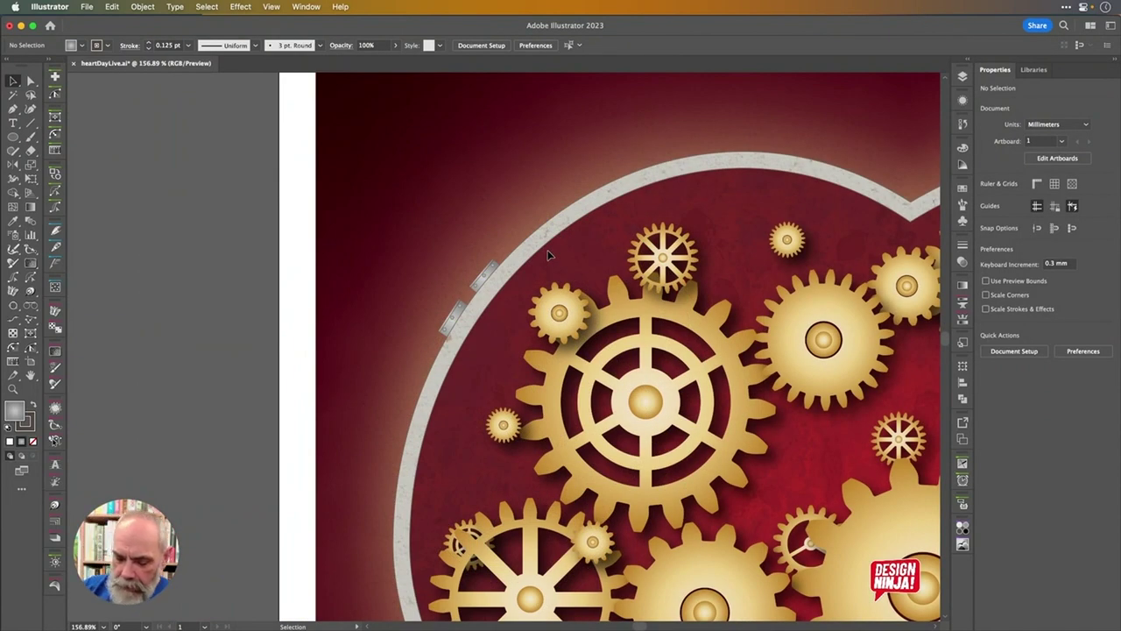
key("n")
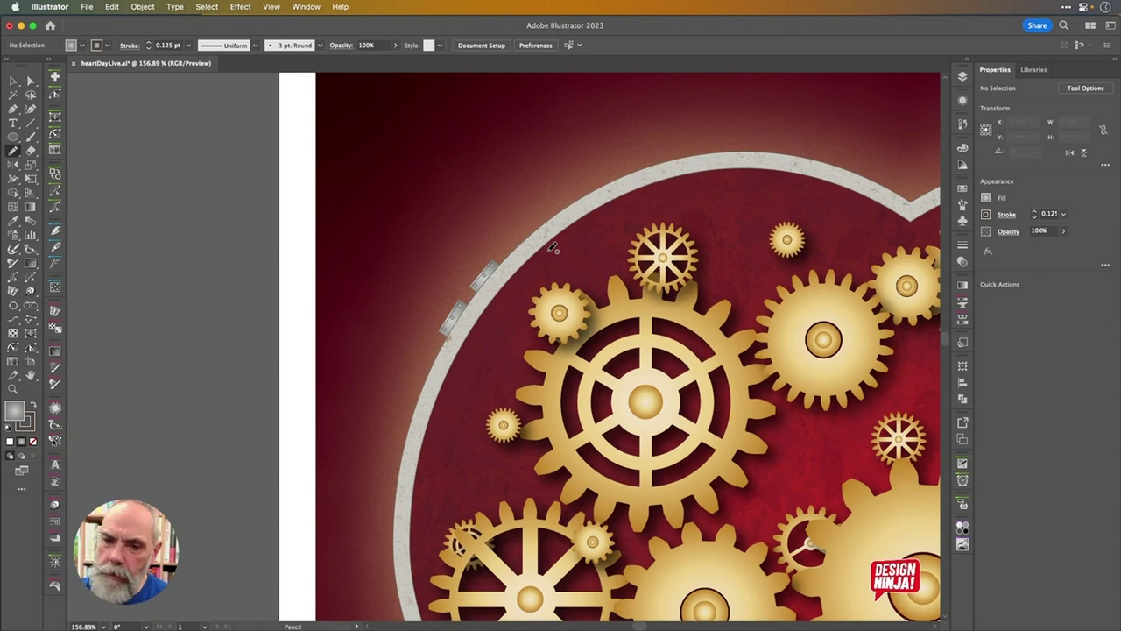
mouse_move(311, 96)
left_mouse_down()
mouse_move(359, 215)
mouse_move(479, 326)
left_mouse_up()
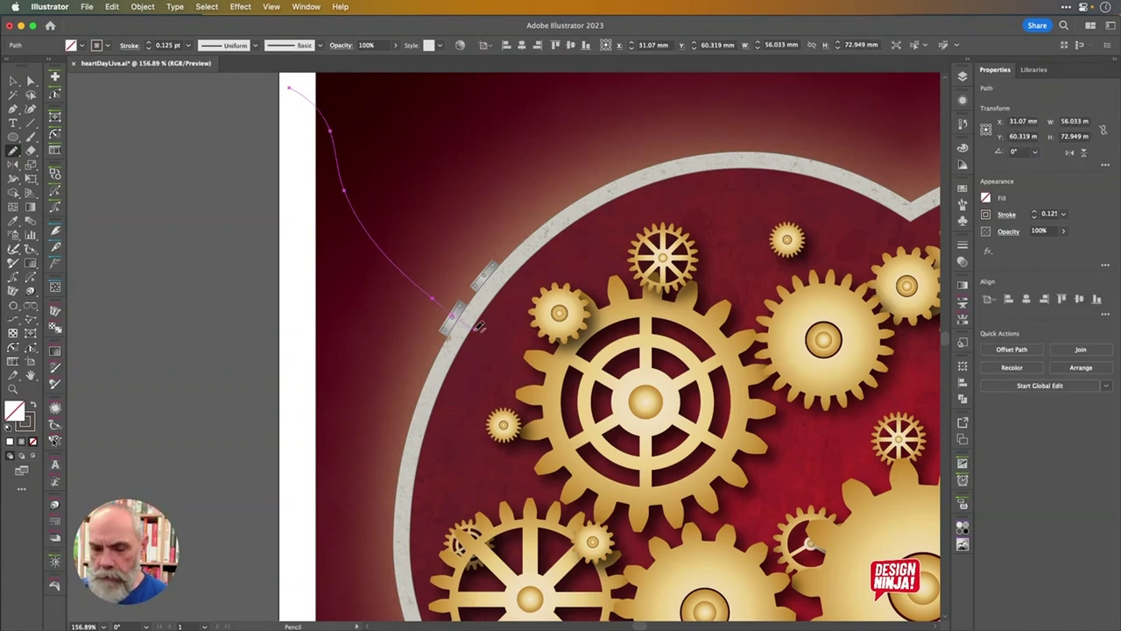
key("Return")
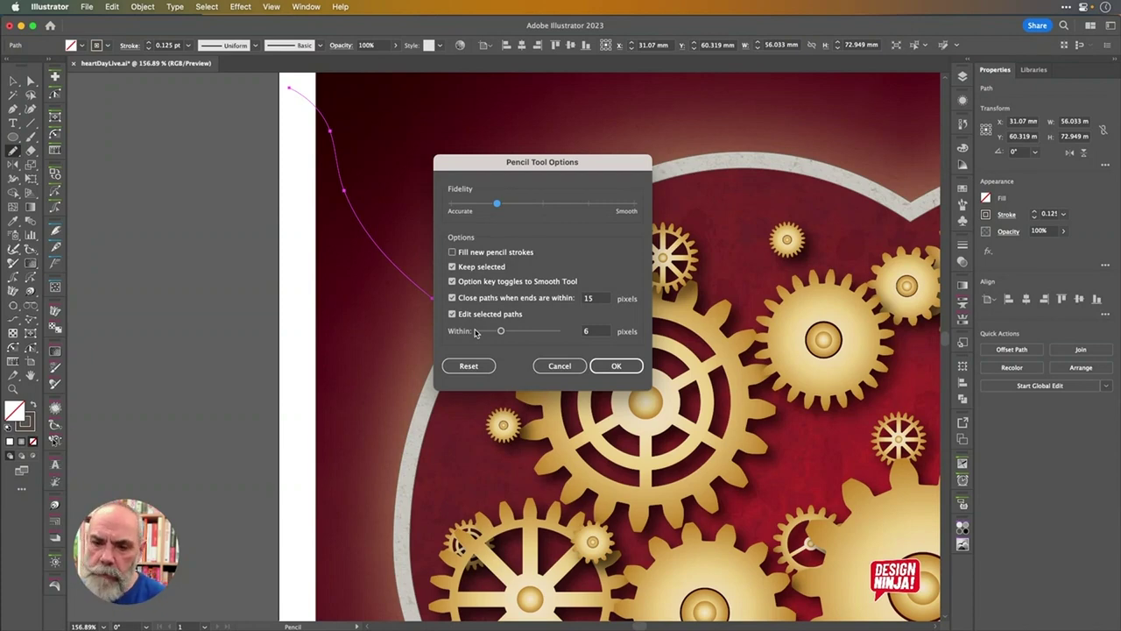
left_click(554, 365)
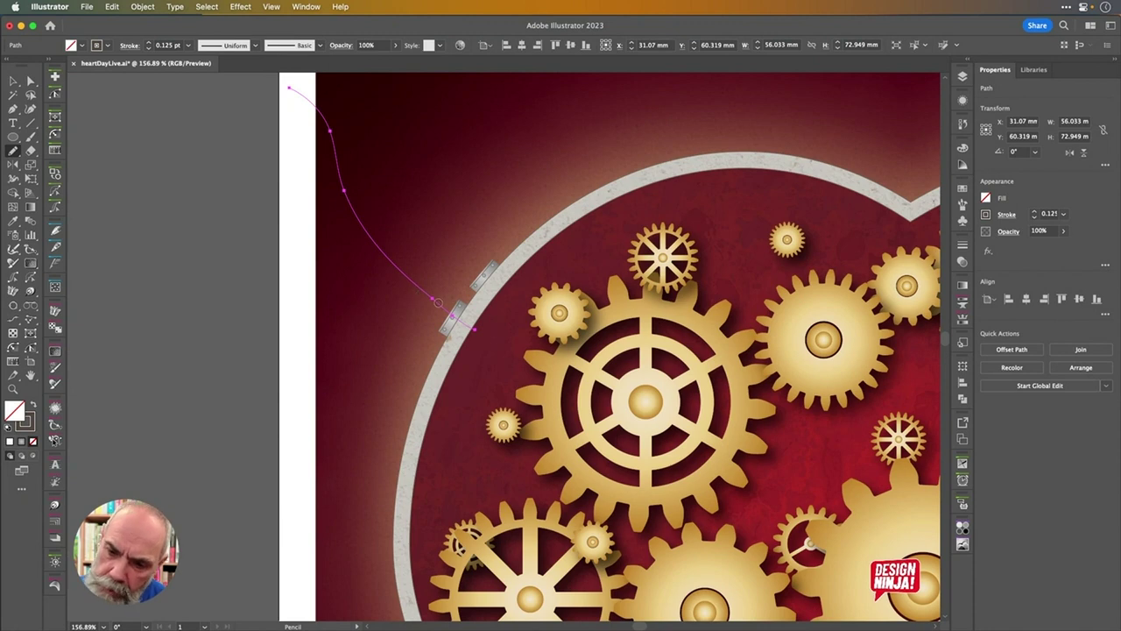
Smooth the upper and middle bends of the pencil path and adjust the curve at its end point beside the plate
mouse_move(338, 163)
left_mouse_down()
mouse_move(406, 276)
mouse_move(398, 254)
left_mouse_up()
left_click_drag(324, 123, 386, 239)
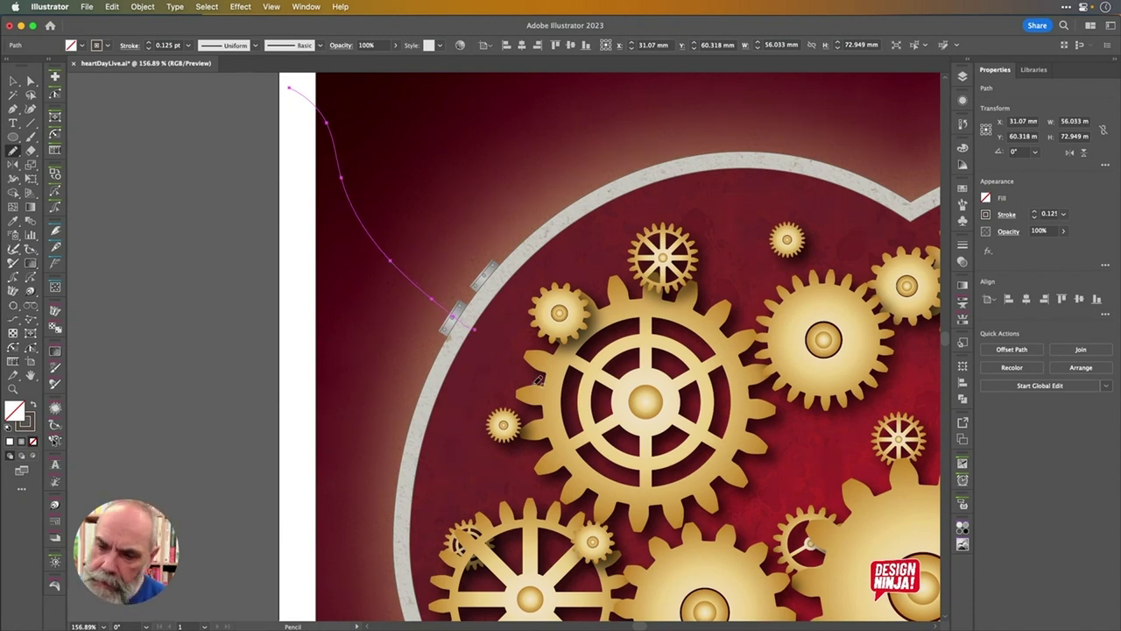
key("a")
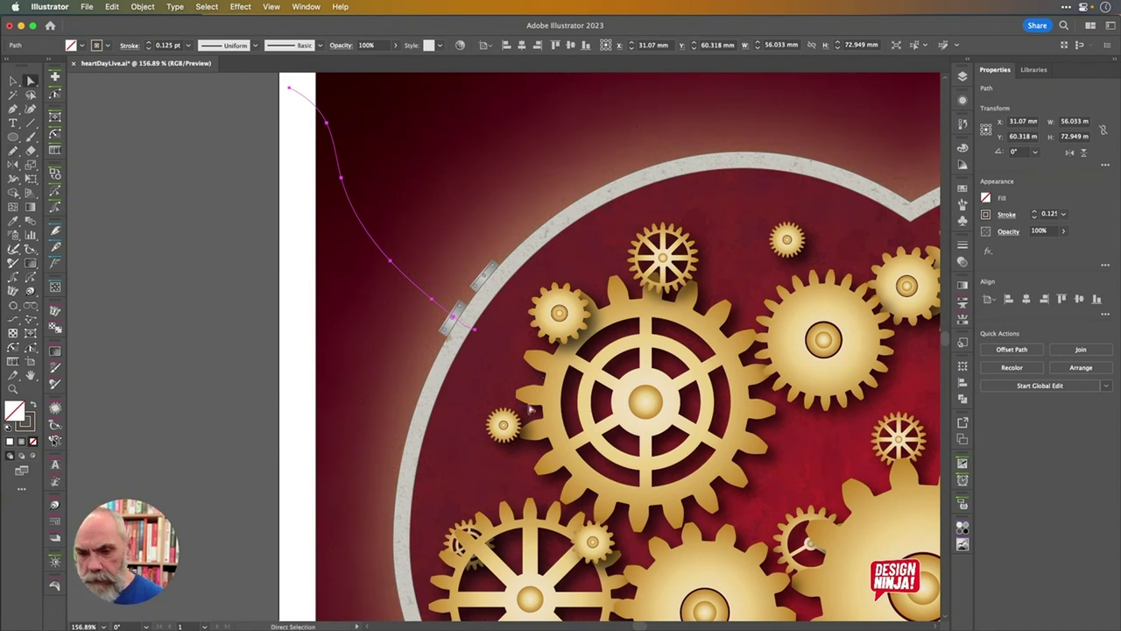
left_click(476, 332)
left_click_drag(474, 331, 455, 321)
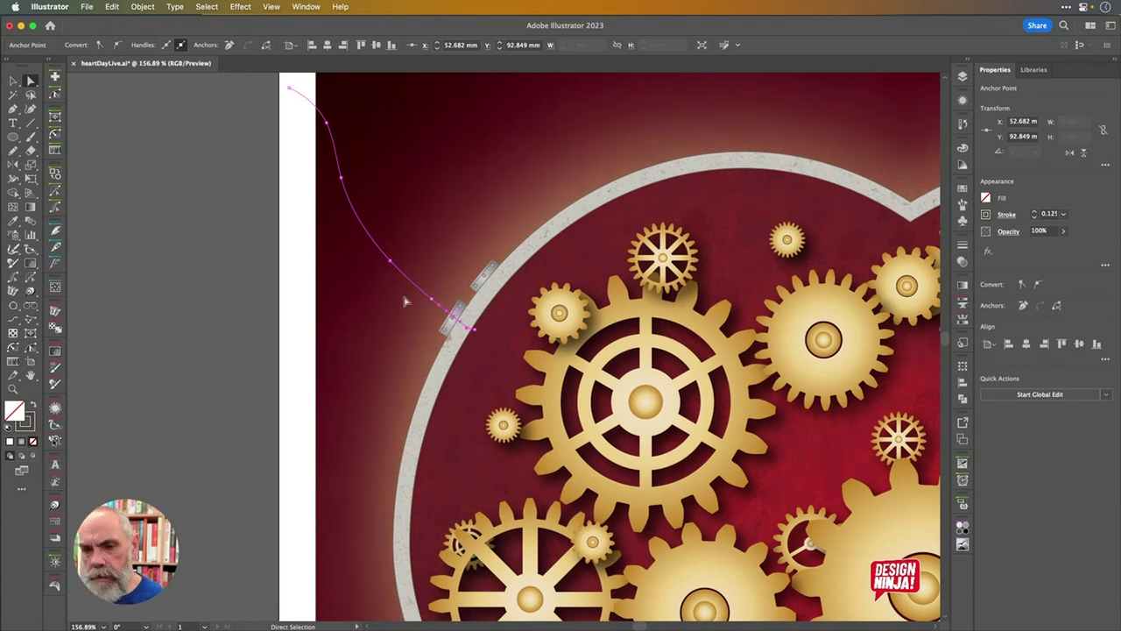
Set the pencil path's stroke weight to 29 pt so it forms a thick pipe as wide as the plate
left_click(13, 81)
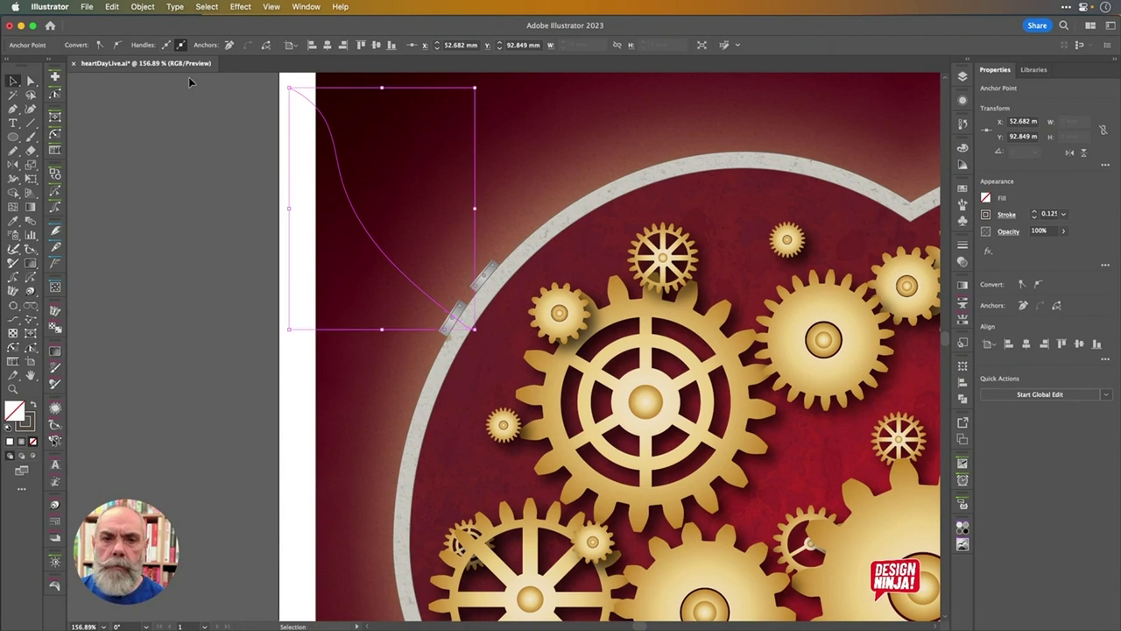
left_click(1049, 215)
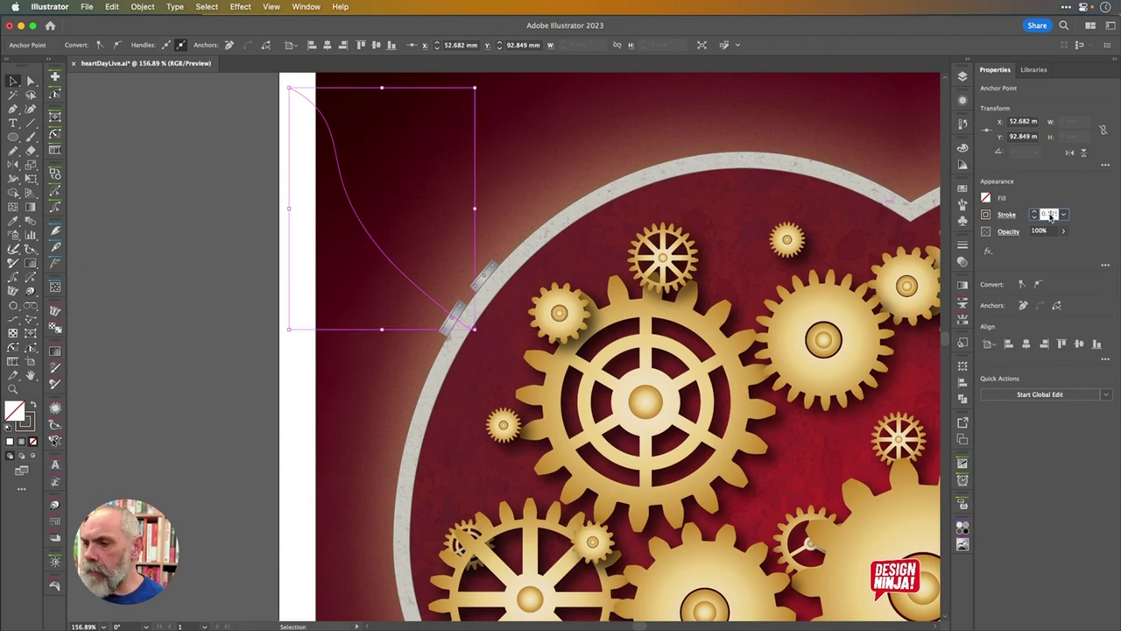
key("Up")
key("Up")
key("Up")
key("Up")
key("Up")
key("Up")
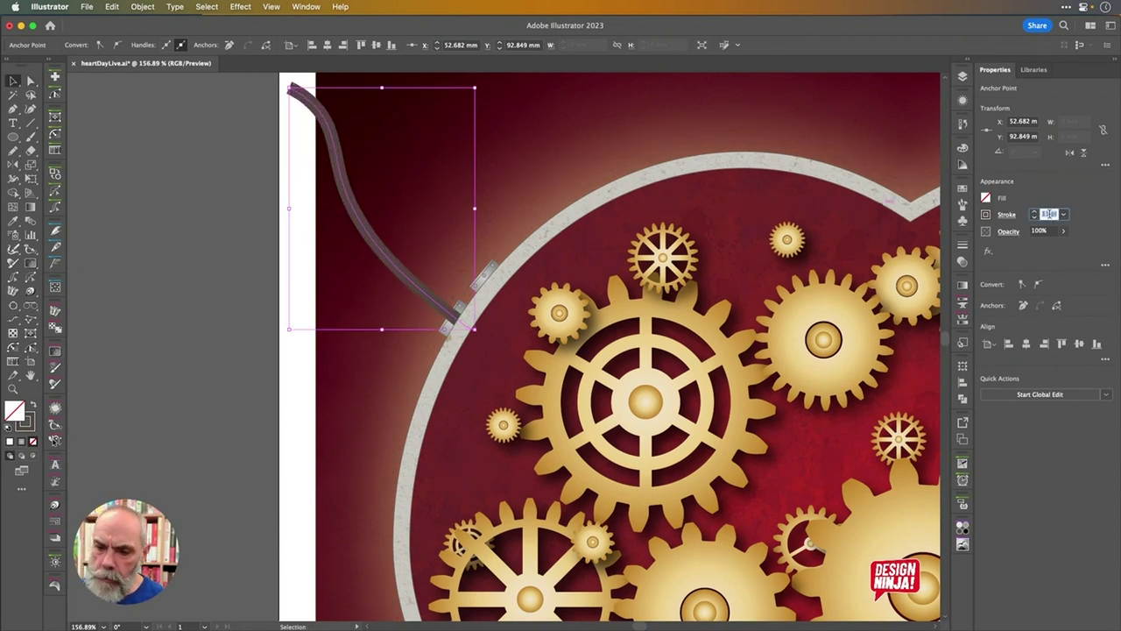
key("Up")
key("Up")
key("Up")
key("Up")
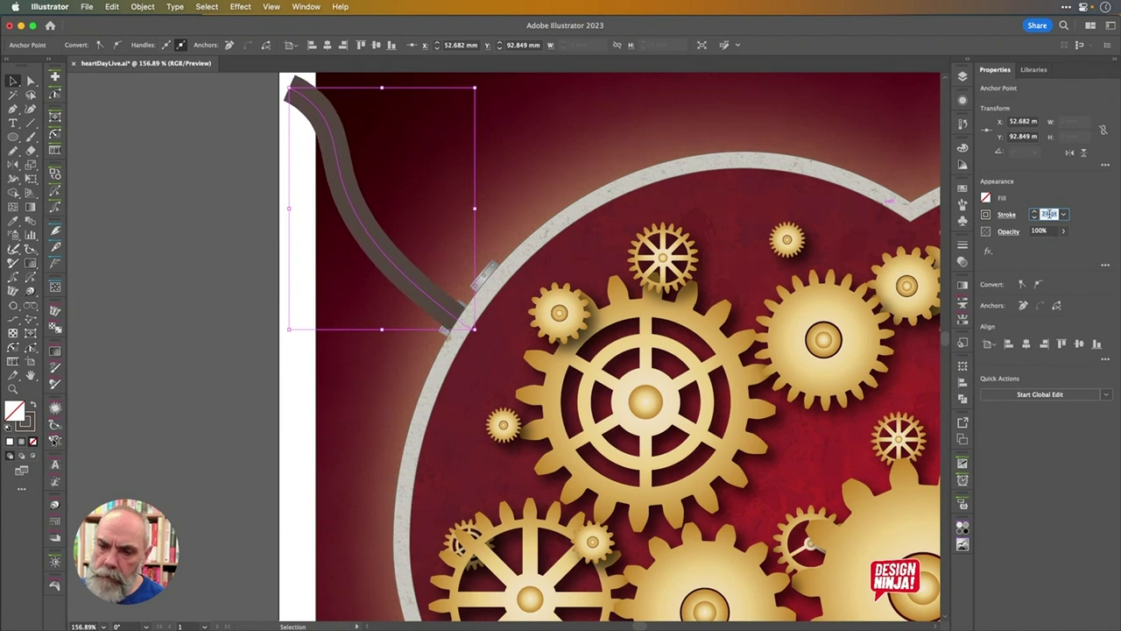
key("Up")
key("Up")
key("Up")
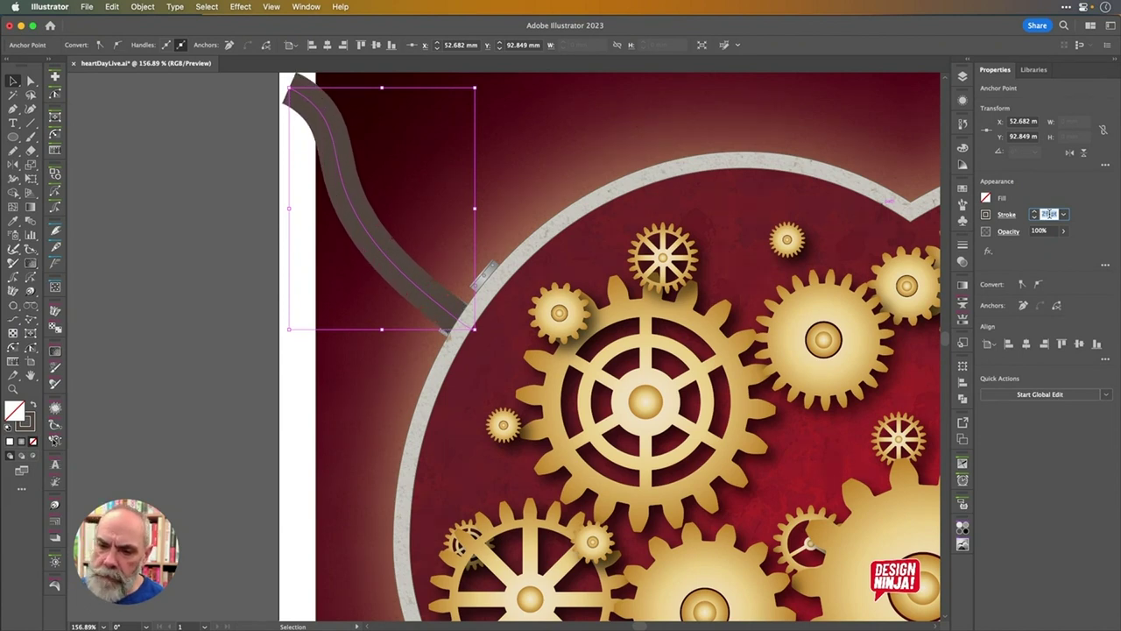
Nudge the pipe path down 0.6 mm to center its end on the plate
left_click(15, 85)
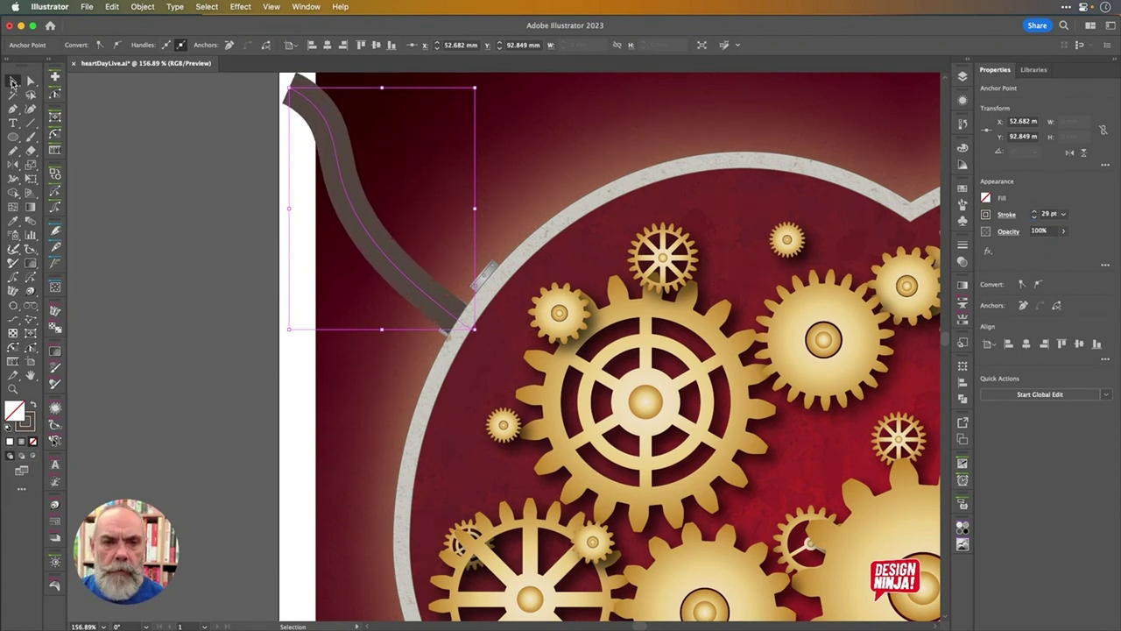
left_click(422, 294)
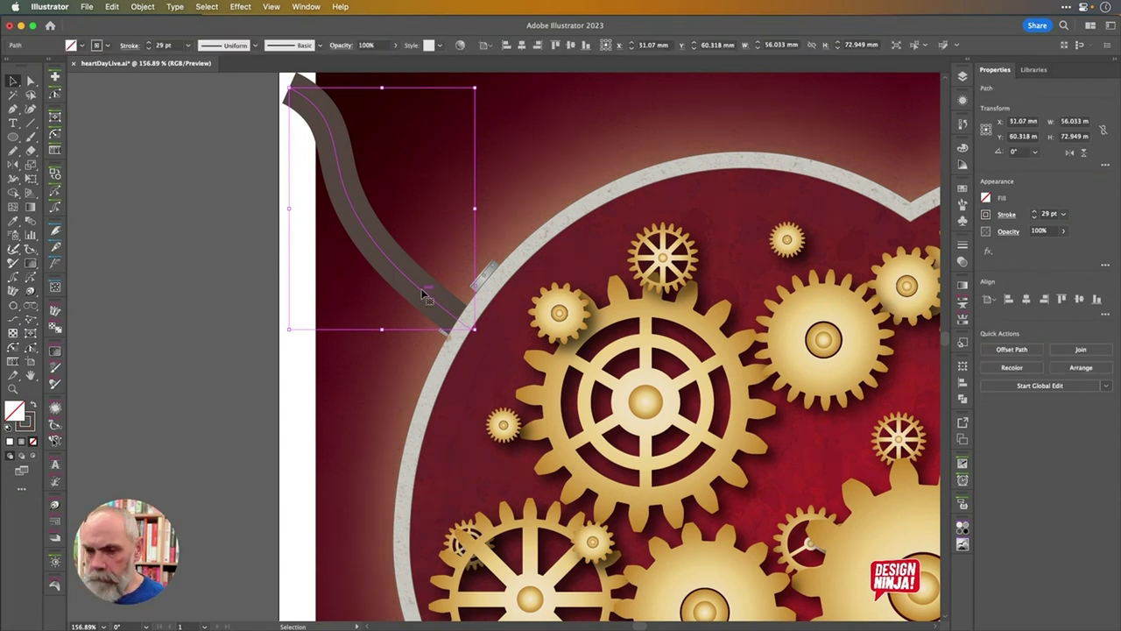
key("Down")
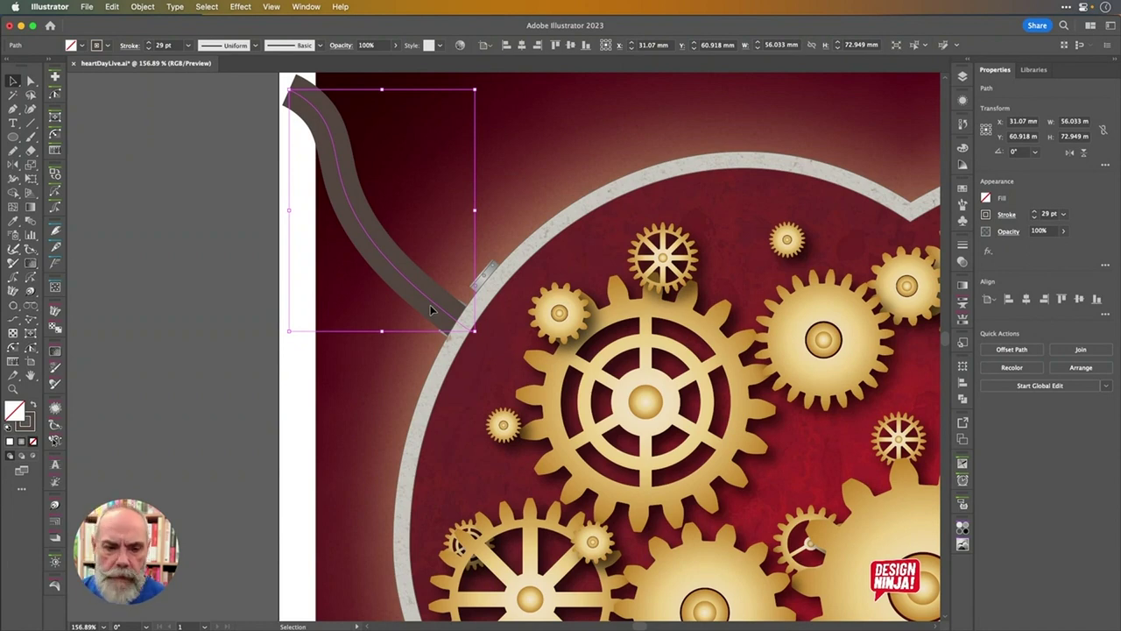
Apply the grey gradient to the pipe path's stroke
key("x")
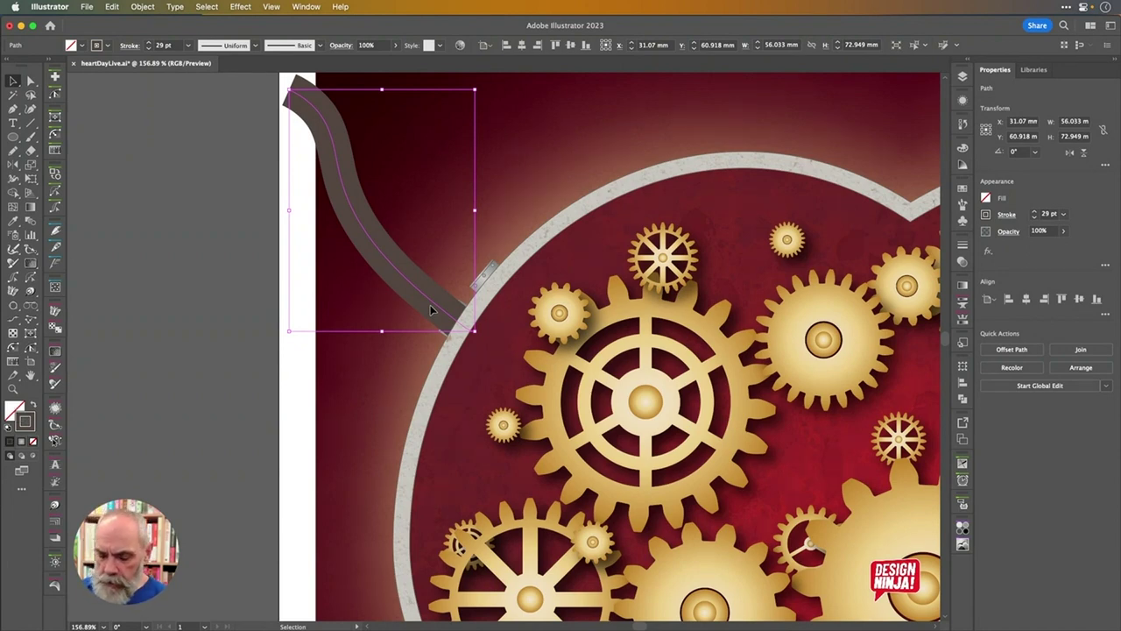
key("period")
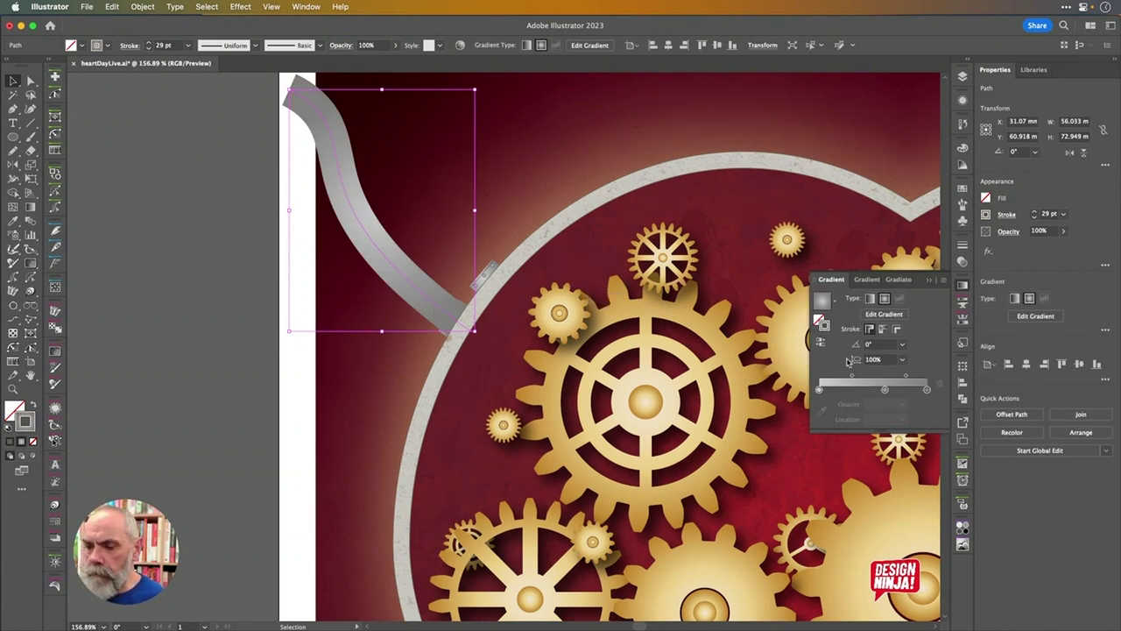
Remove the middle stop from the pipe's stroke gradient and recolor both remaining stops with the same dark red swatch
left_click_drag(885, 389, 886, 419)
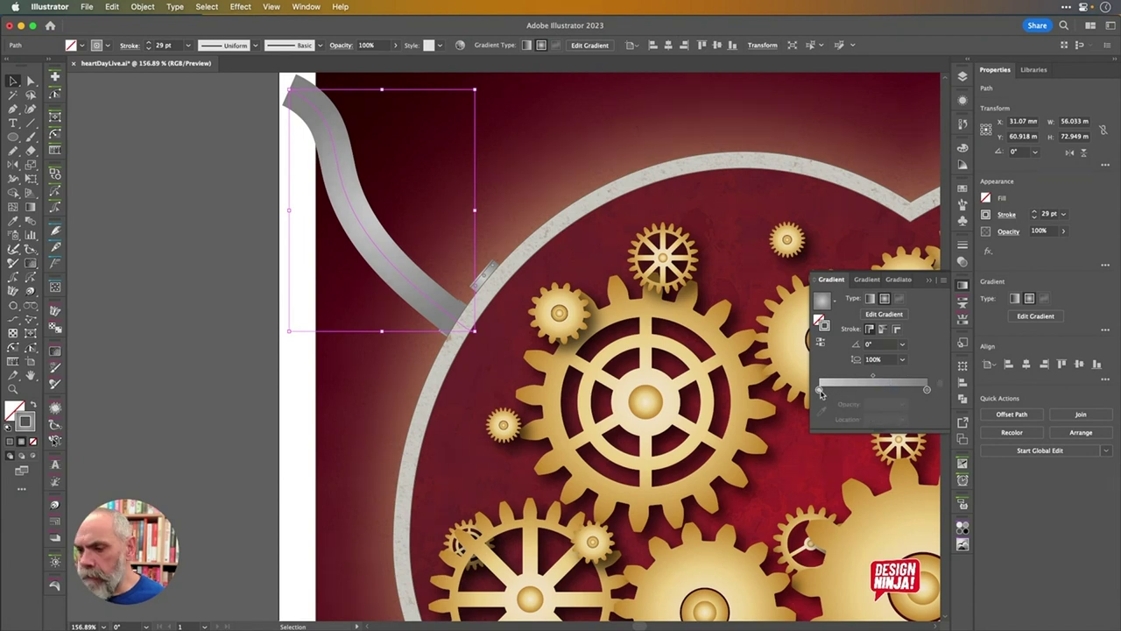
double_click(819, 389)
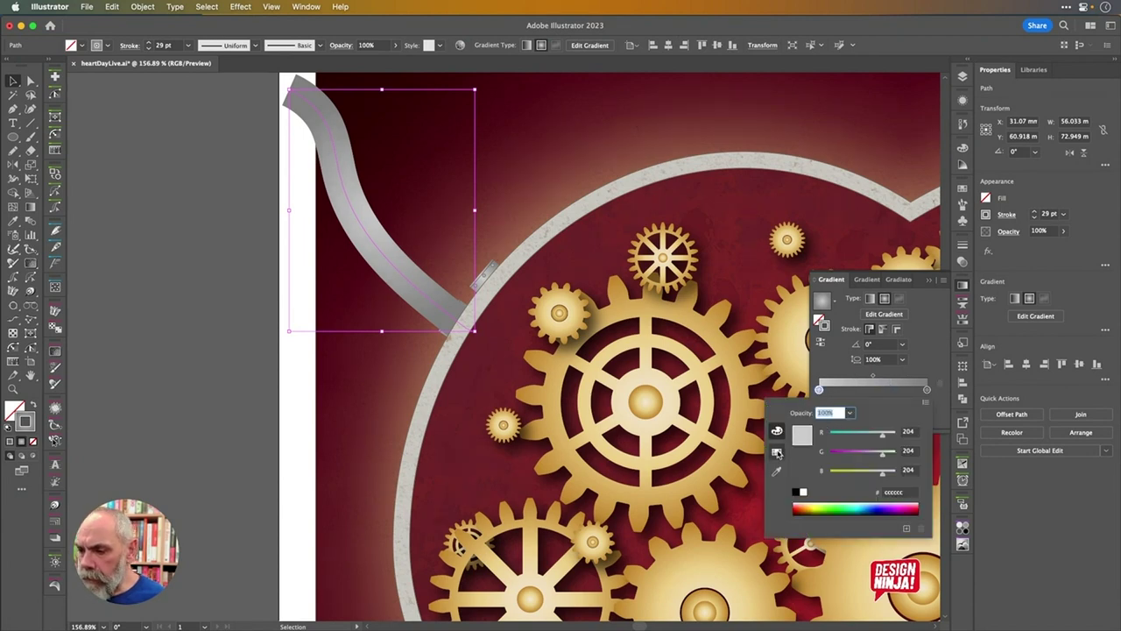
left_click(776, 452)
left_click(861, 430)
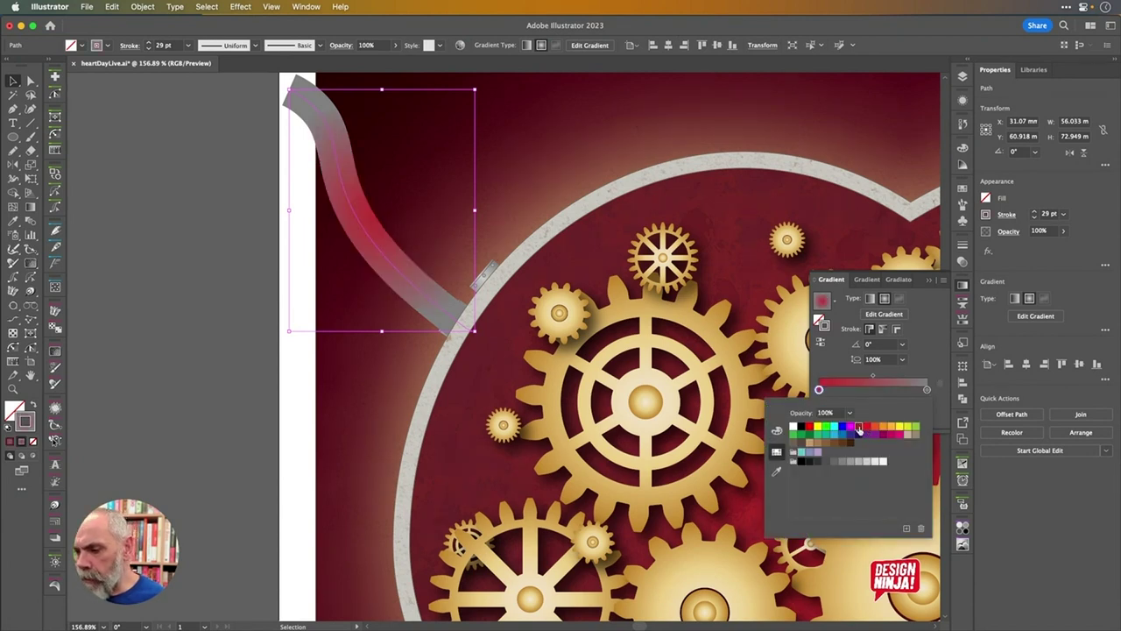
left_click(930, 373)
double_click(927, 390)
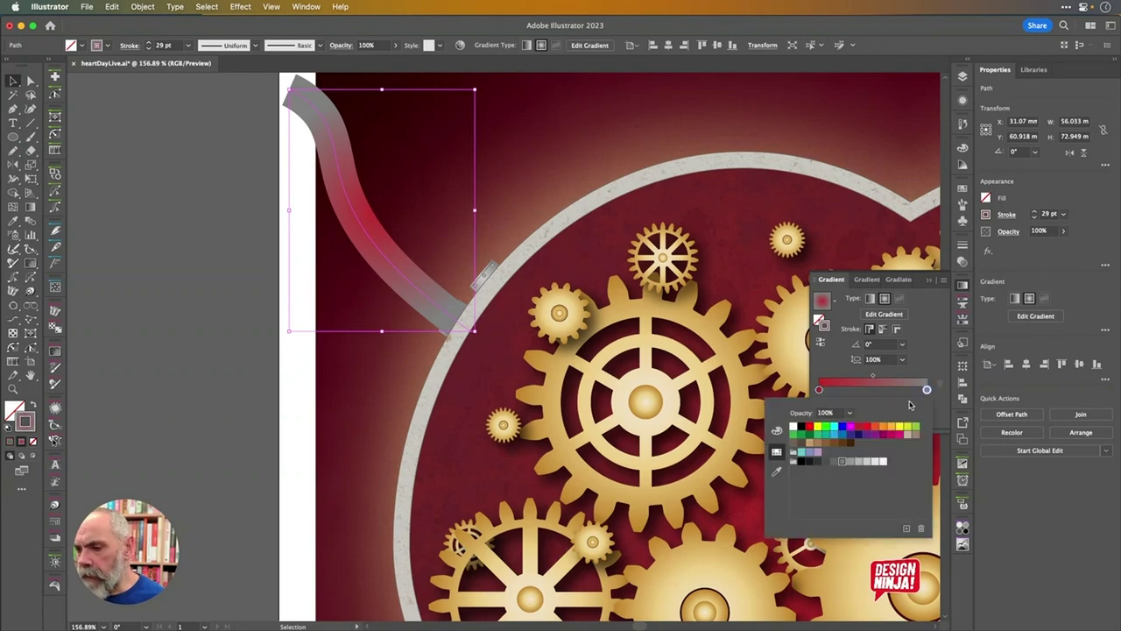
left_click(859, 430)
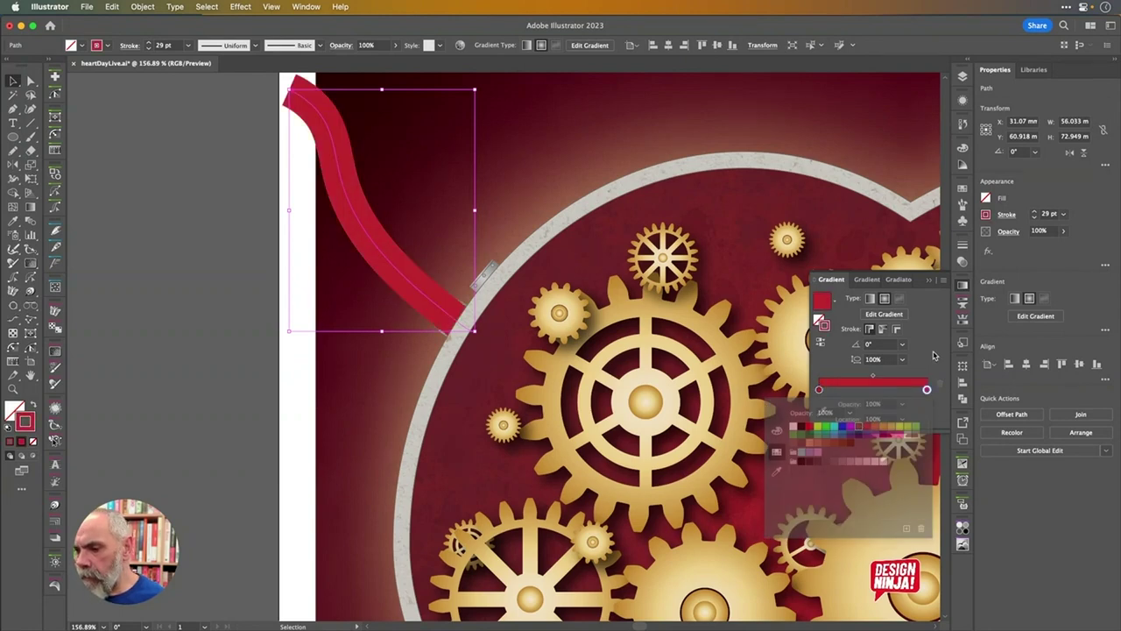
Brighten the gradient's starting red stop in HSB to about 74% saturation and 95% brightness
double_click(819, 390)
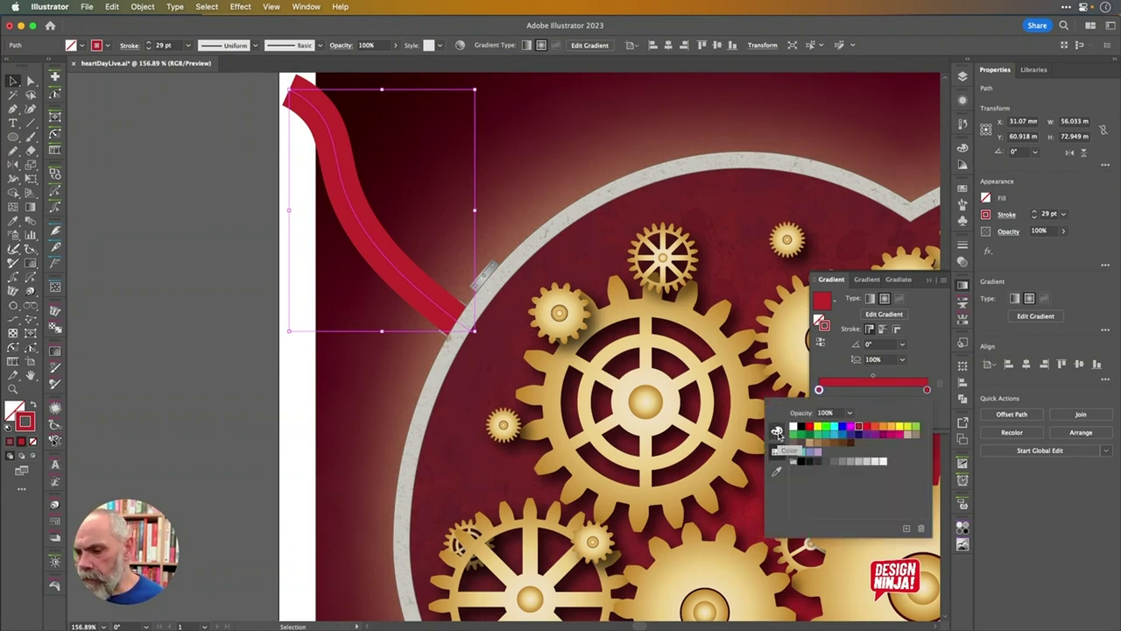
left_click(777, 433)
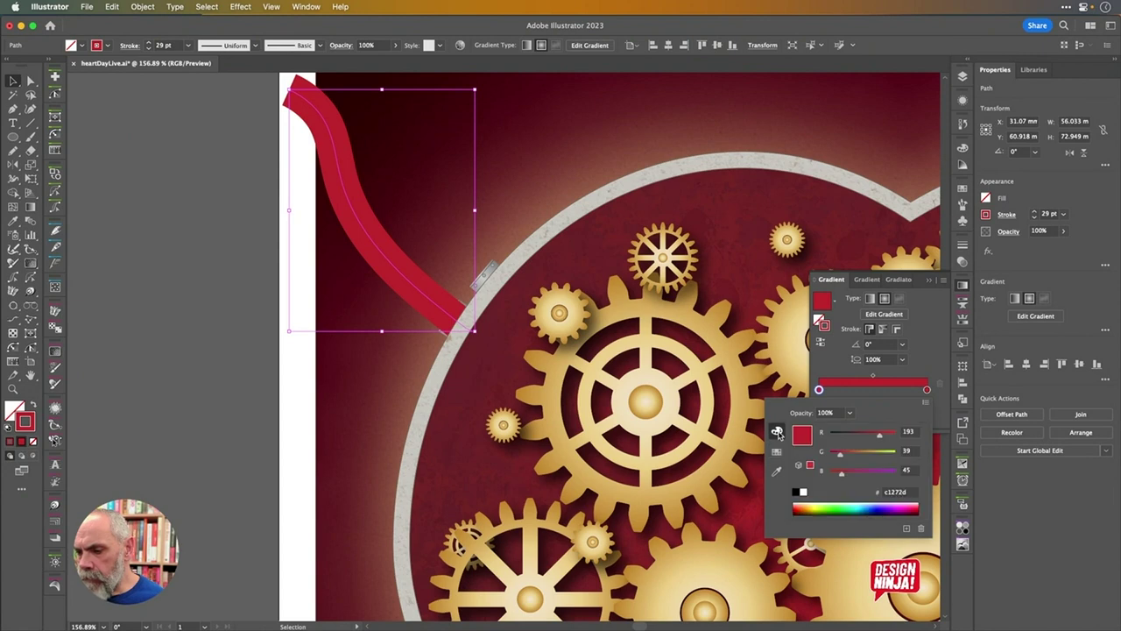
left_click(926, 404)
left_click(939, 442)
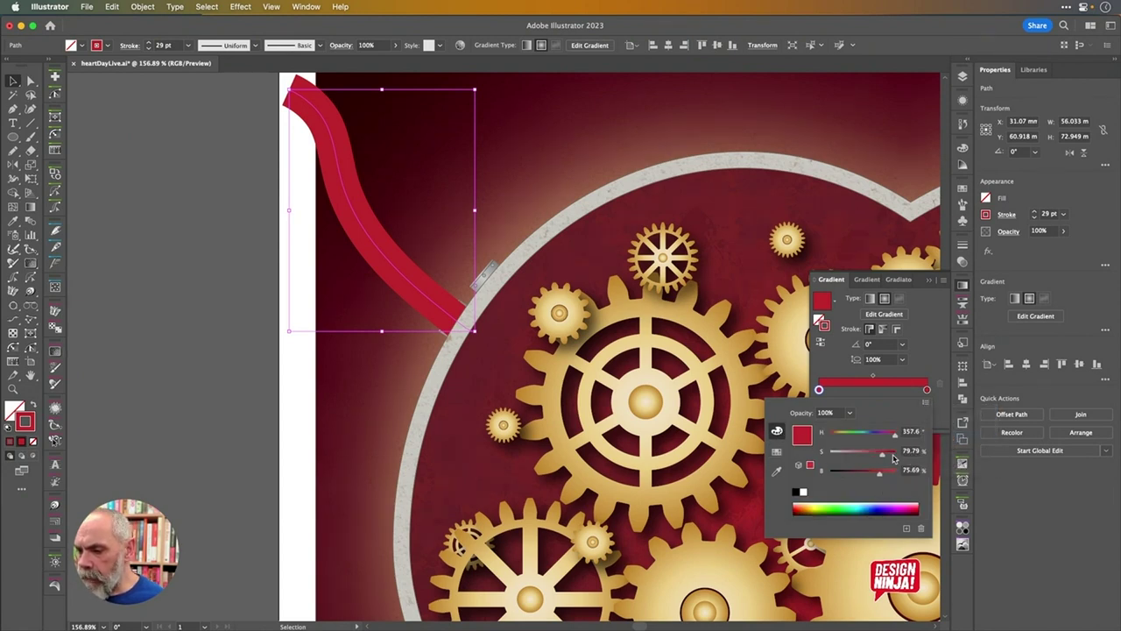
mouse_move(882, 456)
left_mouse_down()
mouse_move(866, 457)
mouse_move(895, 477)
mouse_move(807, 472)
mouse_move(896, 479)
left_mouse_up()
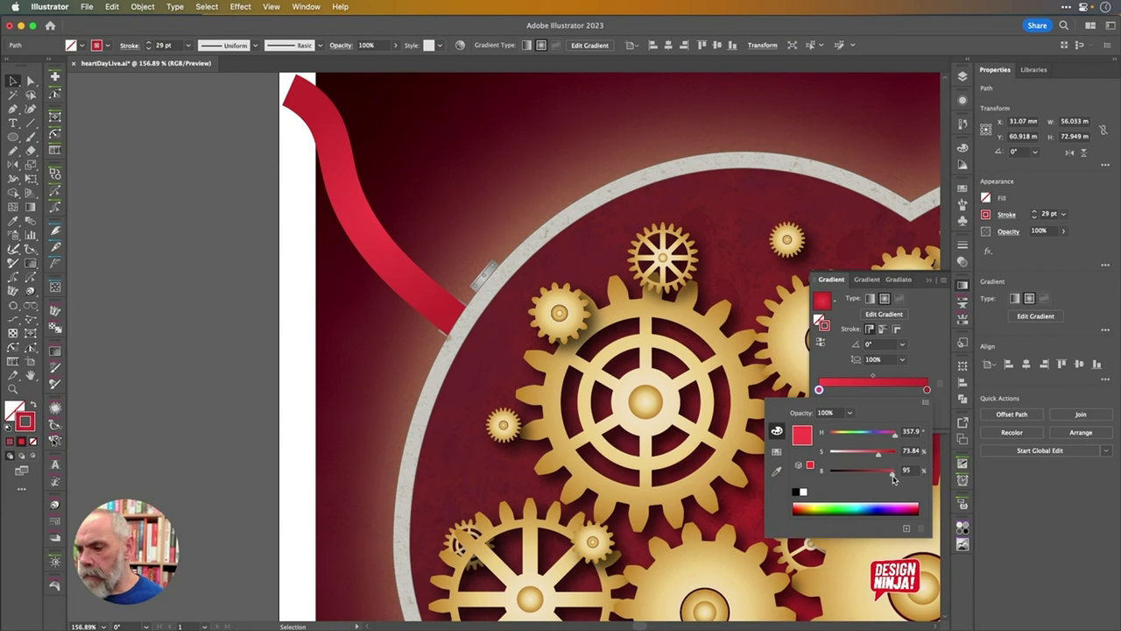
left_click(941, 351)
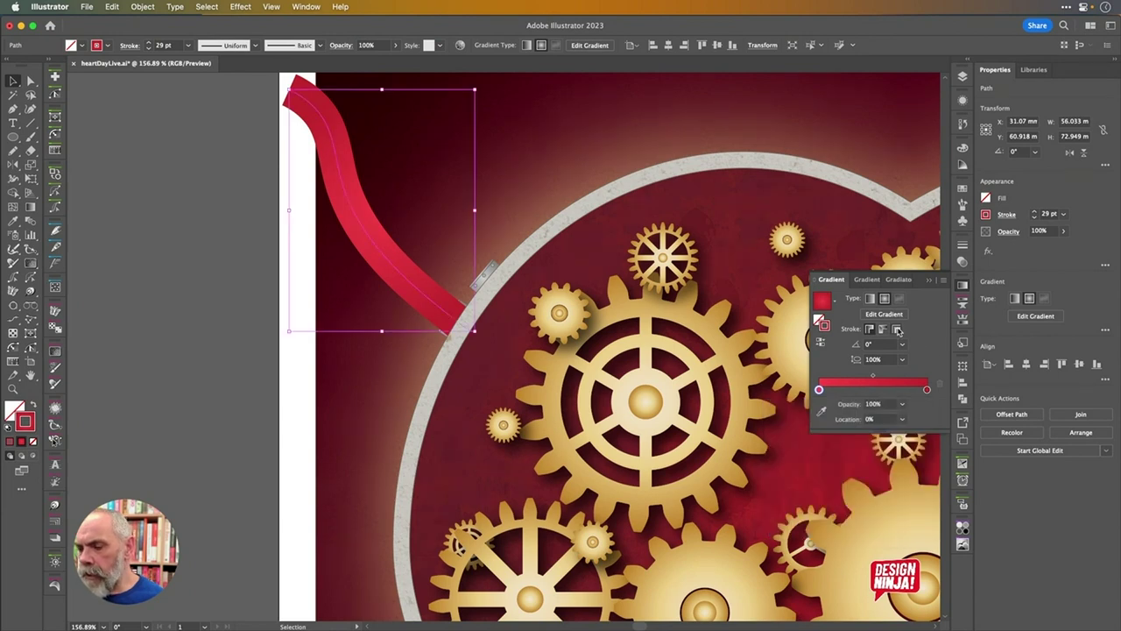
Apply the red gradient across the pipe's stroke, trying the linear type before settling on radial
left_click(871, 300)
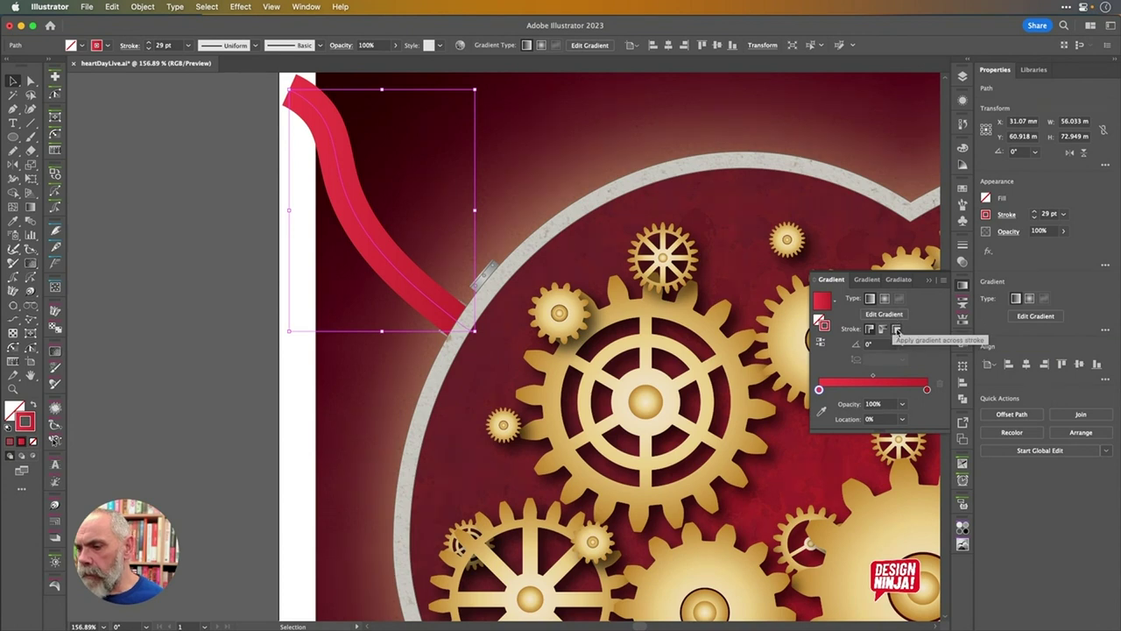
left_click(896, 329)
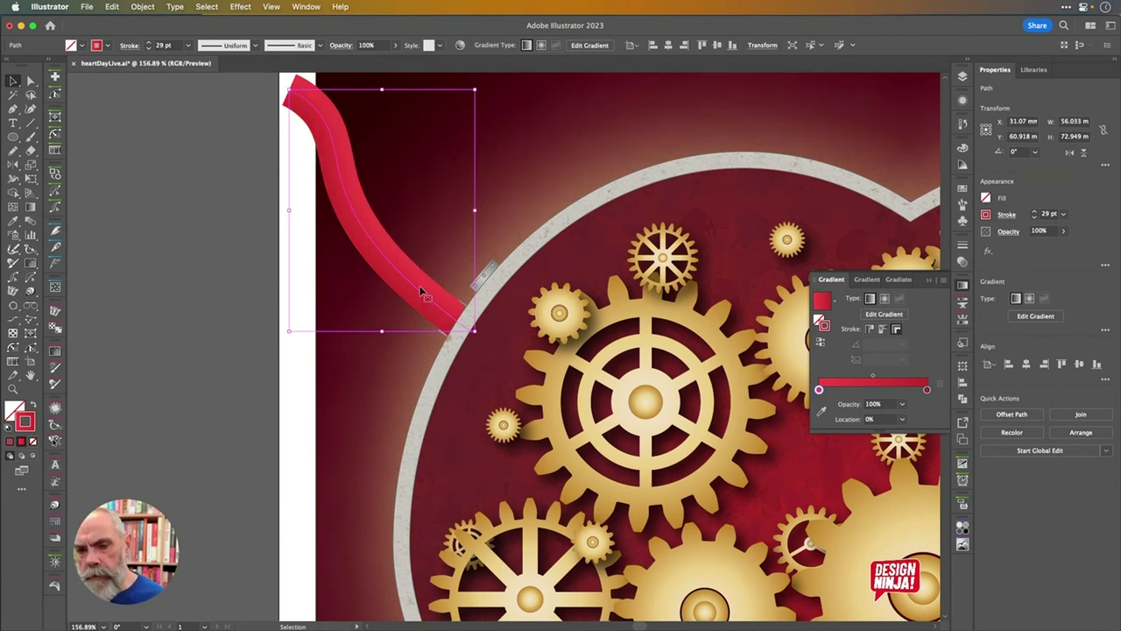
left_click(885, 300)
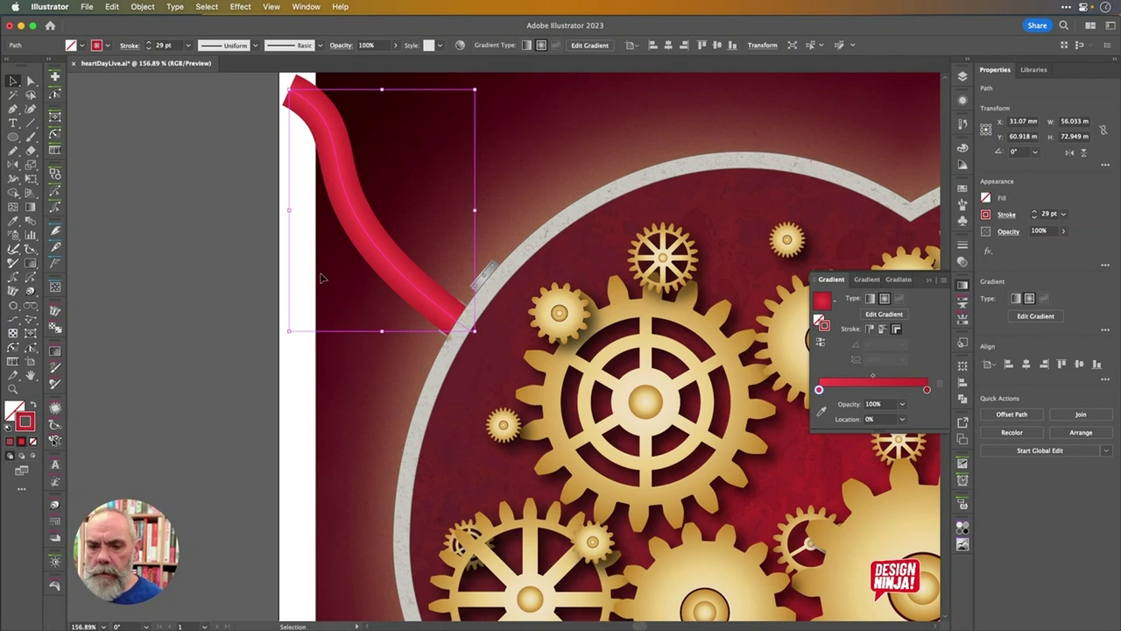
left_click(277, 270)
left_click(392, 262)
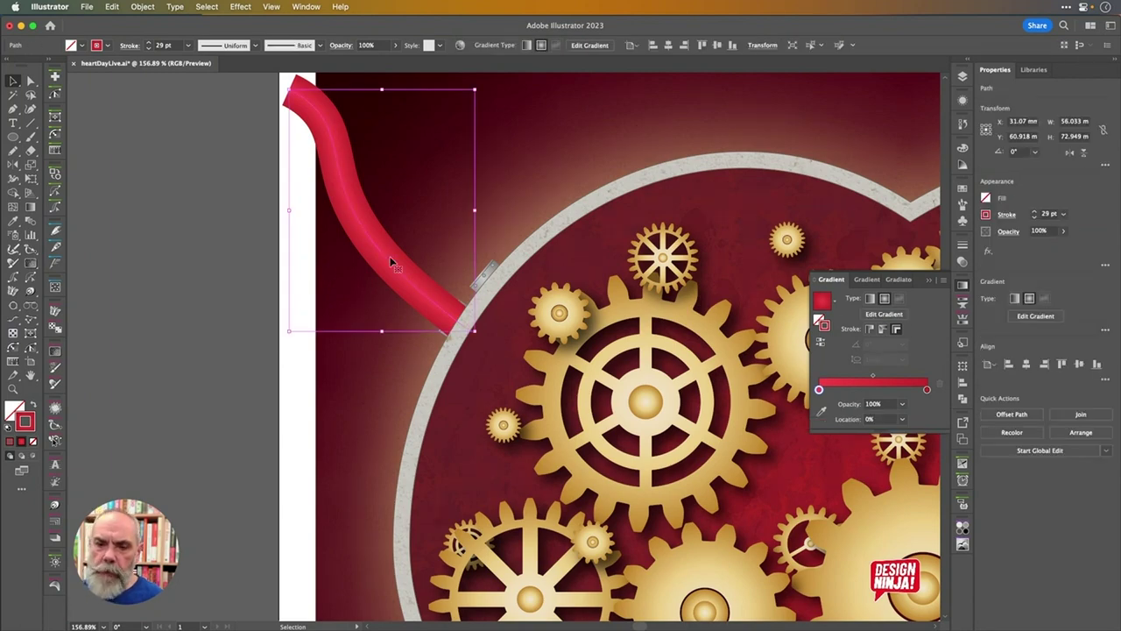
Start a Phantasm Hue/Saturation adjustment on the red pipe and lower its lightness to -12
scroll(392, 262, "down", 5)
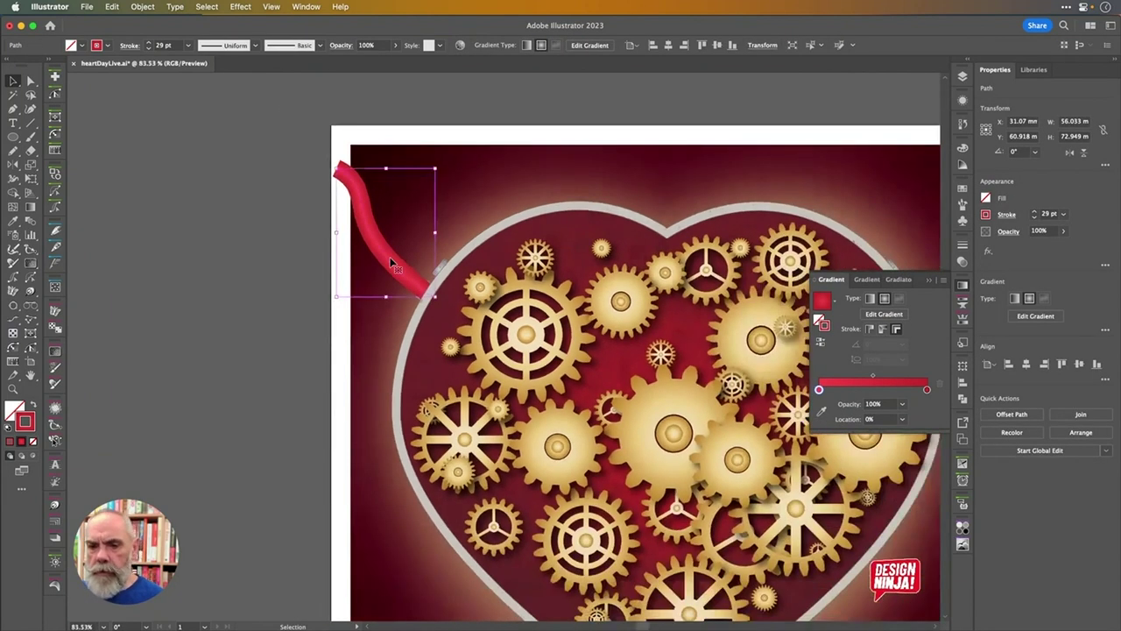
scroll(392, 262, "right", 3)
scroll(392, 262, "down", 1)
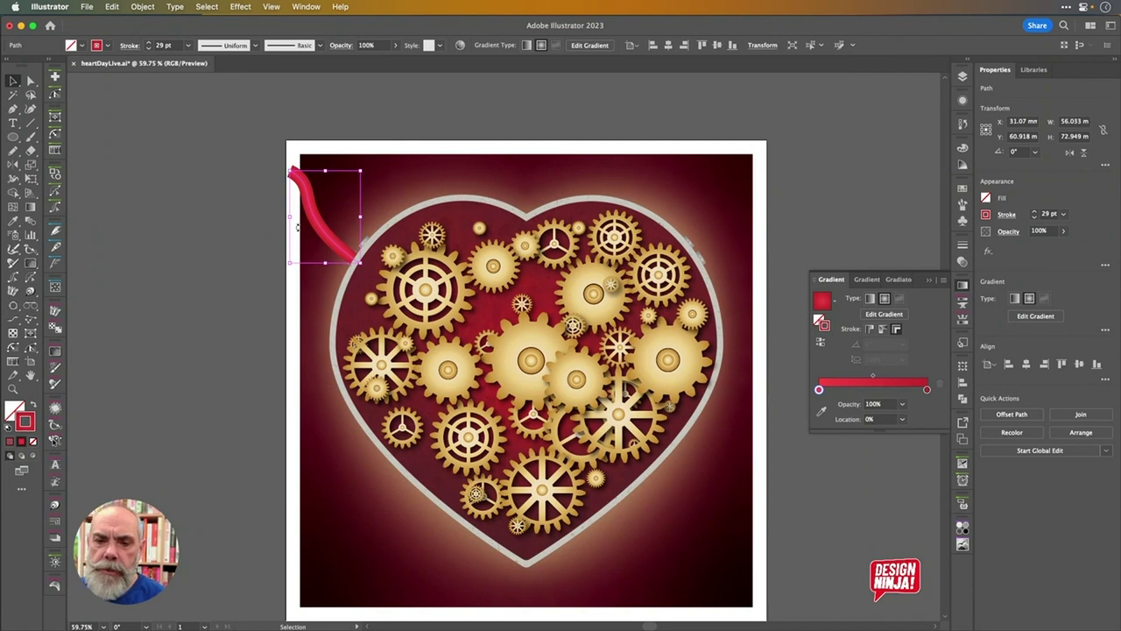
scroll(290, 172, "up", 5)
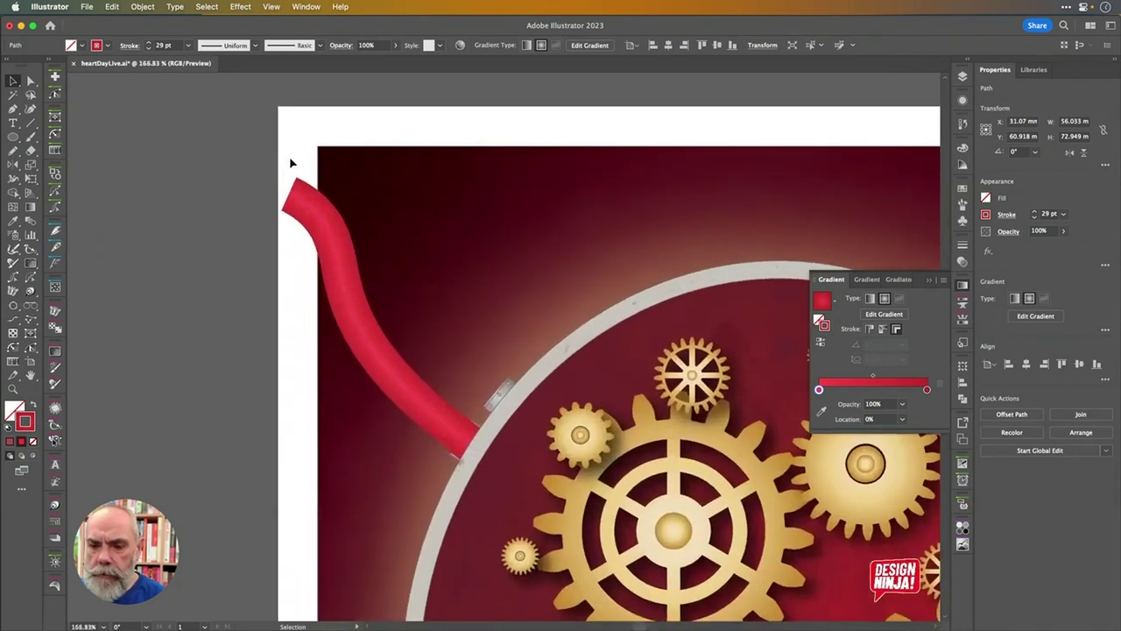
left_click(146, 9)
mouse_move(237, 166)
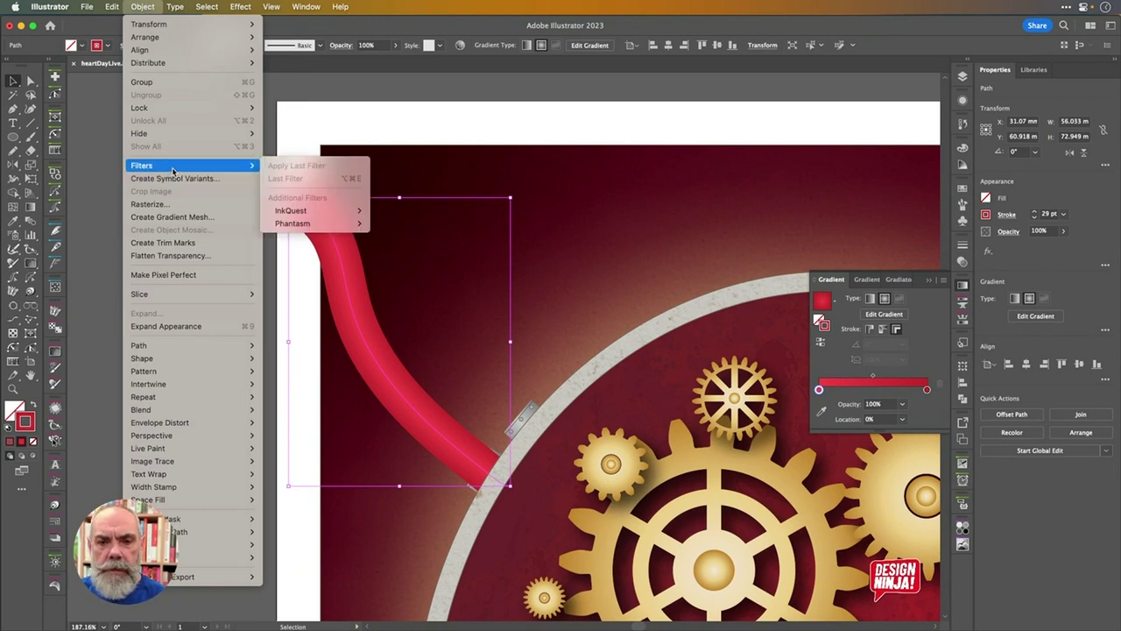
mouse_move(333, 224)
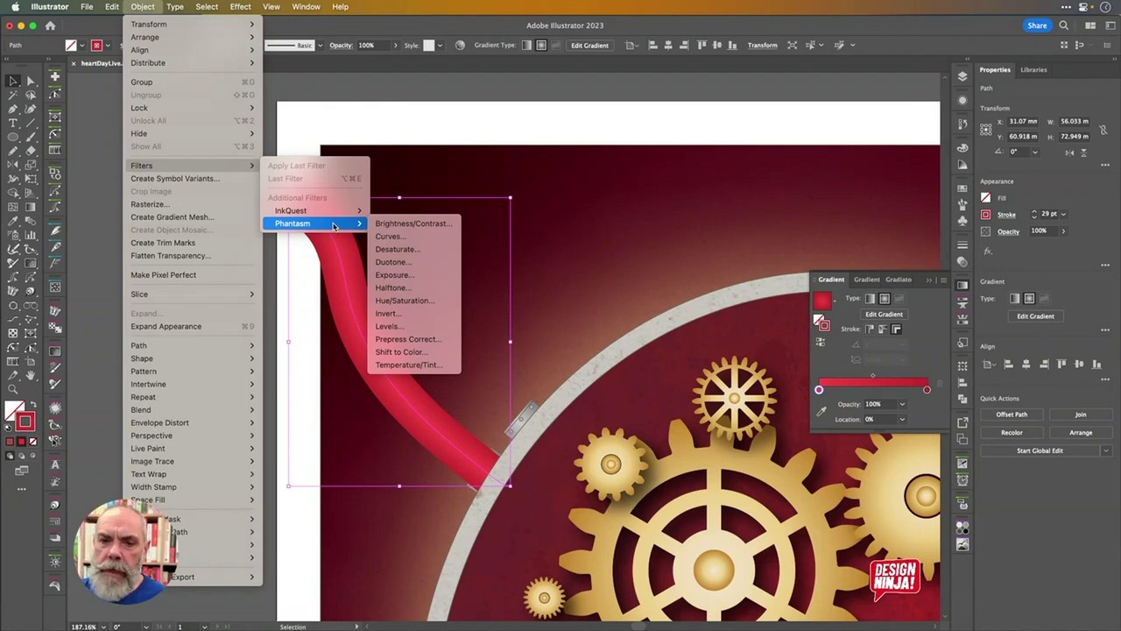
left_click(406, 301)
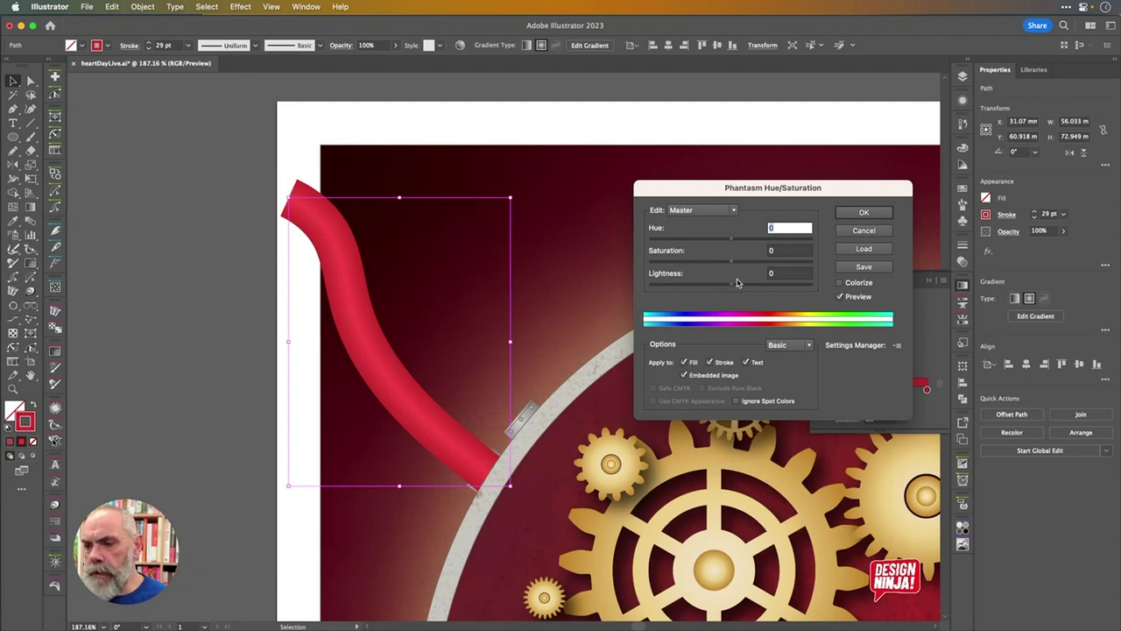
left_click_drag(733, 288, 711, 290)
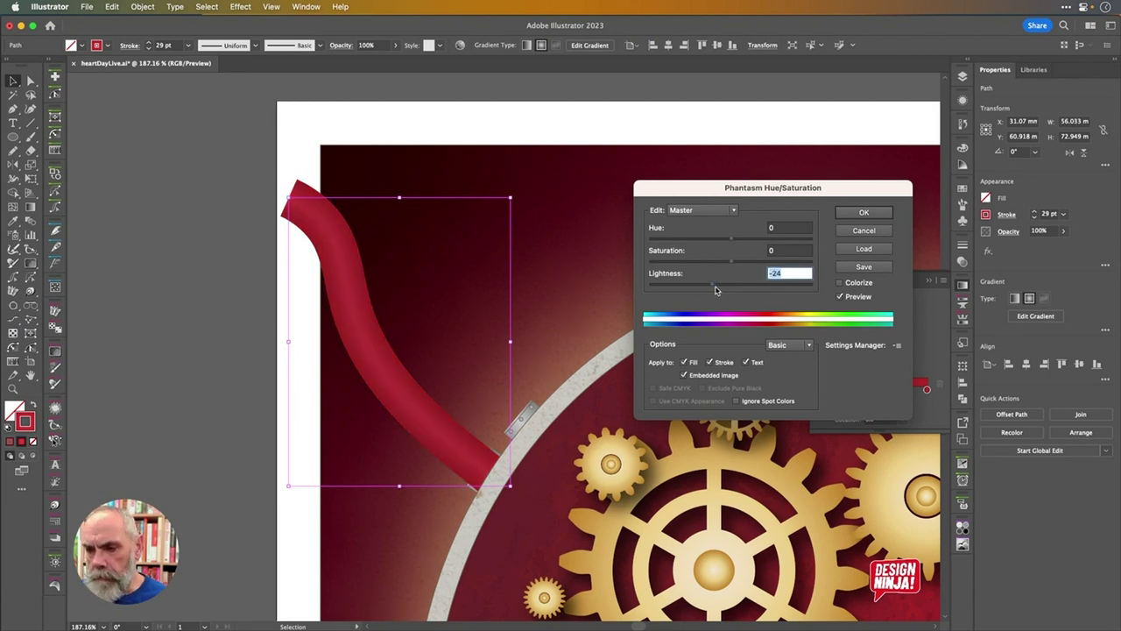
left_click_drag(714, 288, 723, 289)
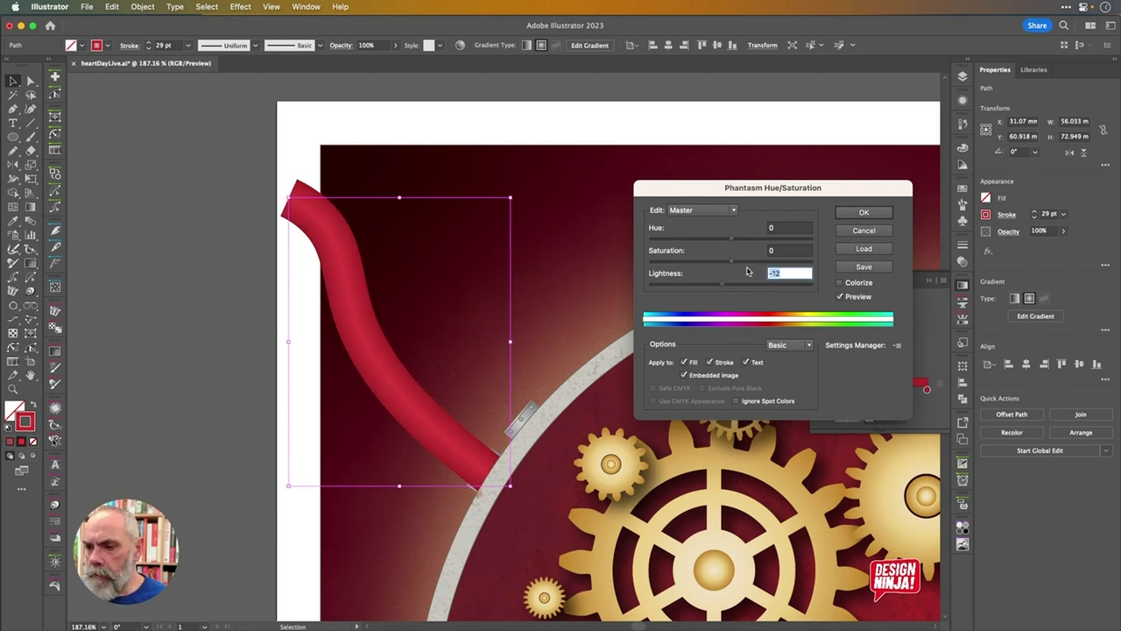
Set the adjustment's saturation to -5 and lightness to -20, and apply it to the pipe
left_click(733, 265)
left_click_drag(736, 265, 731, 264)
left_click(737, 265)
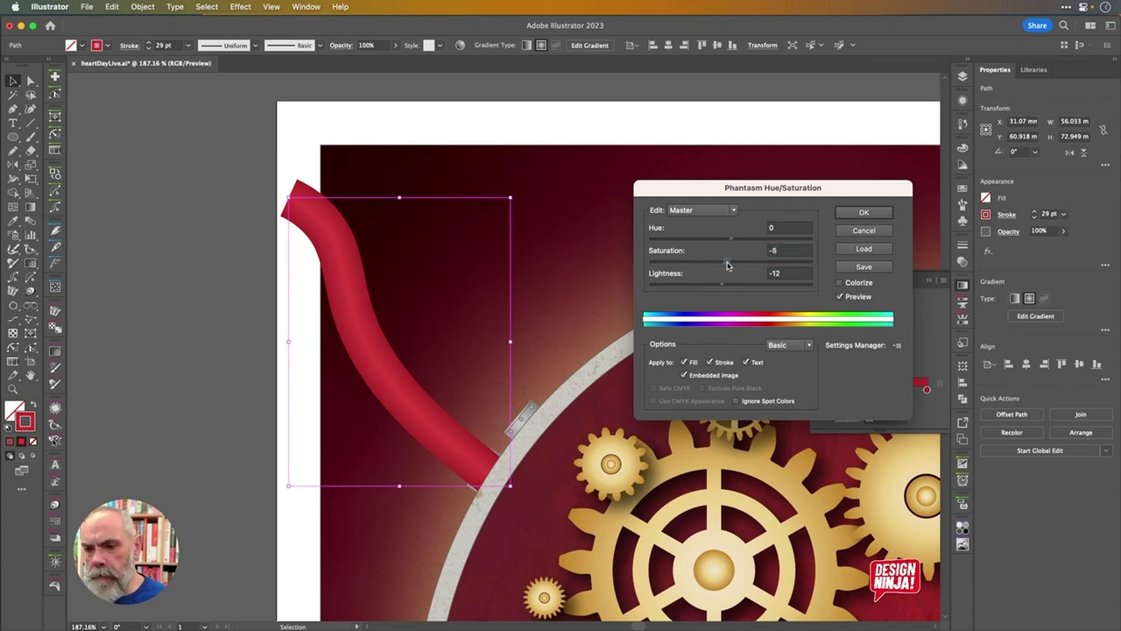
left_click(728, 265)
left_click(723, 285)
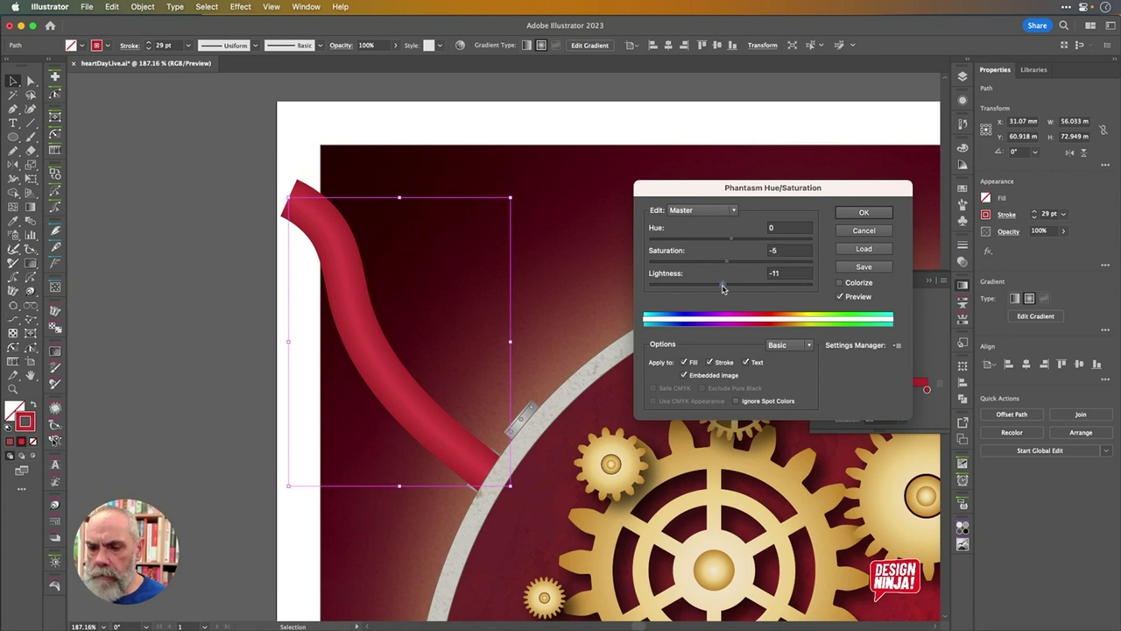
left_click(721, 287)
left_click_drag(720, 288, 714, 289)
left_click(714, 289)
left_click(716, 287)
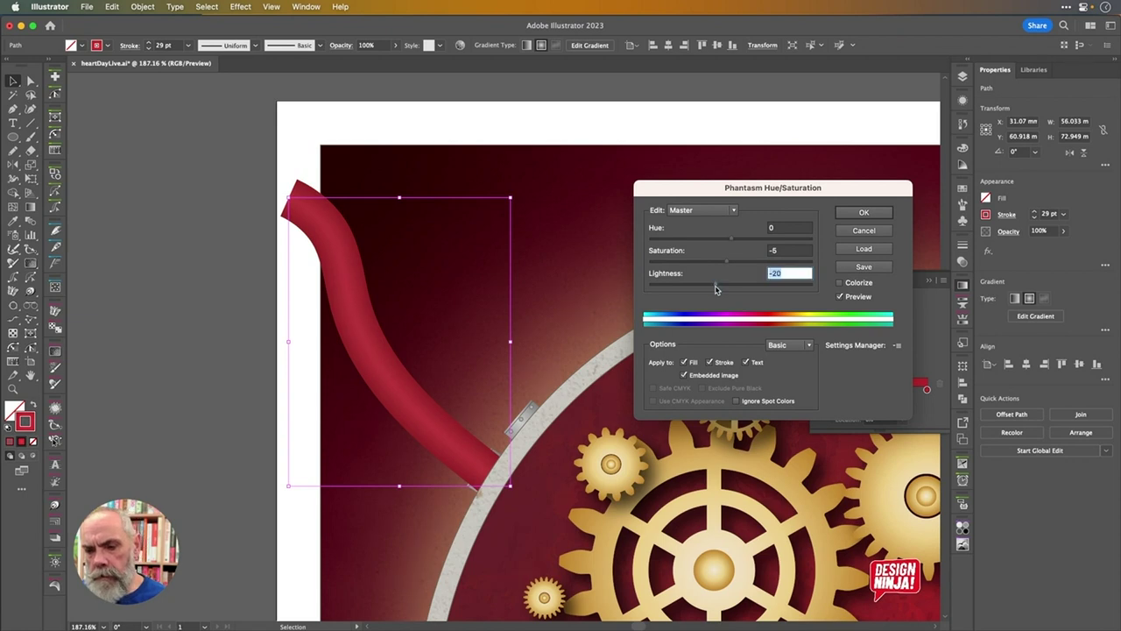
left_click(866, 214)
Send the red pipe behind the gland plate at its lower end
key("a")
key("v")
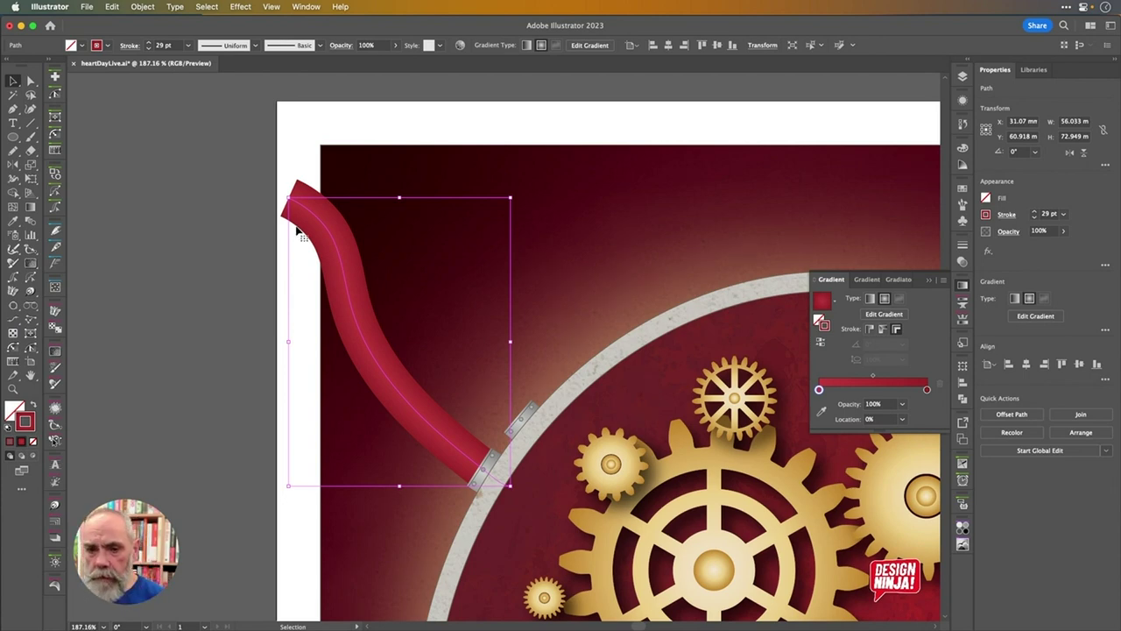
Draw a second wavy pipe, about 34 by 81 mm, with the Curvature tool from the upper gland plate to the artboard's top edge
scroll(537, 280, "up", 1)
scroll(538, 283, "up", 2)
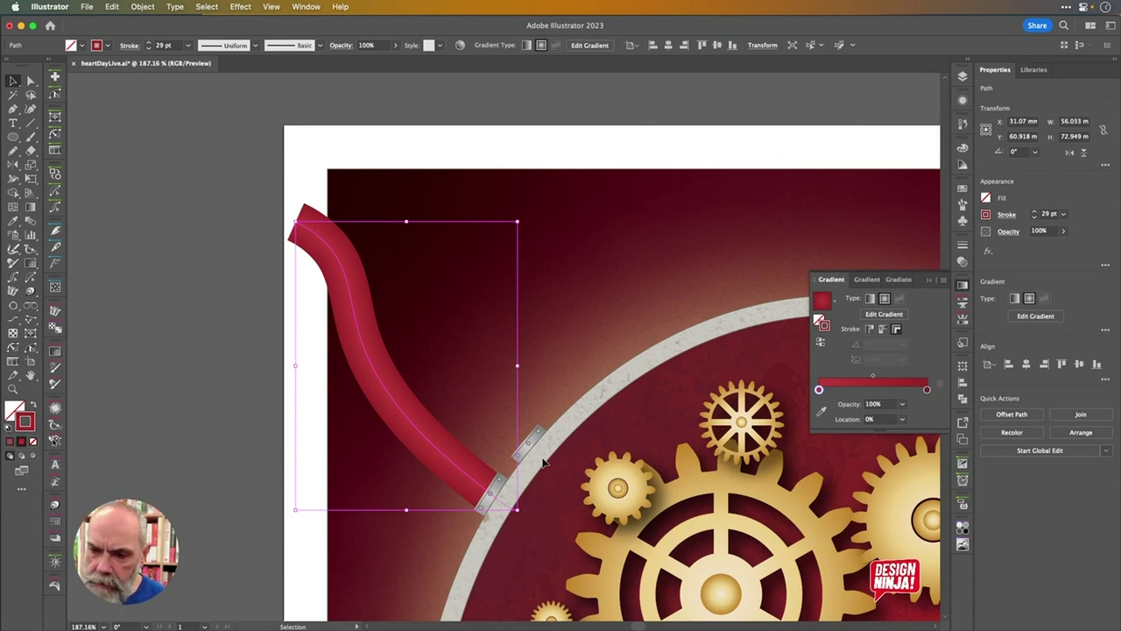
key("shift+grave")
left_click(517, 509)
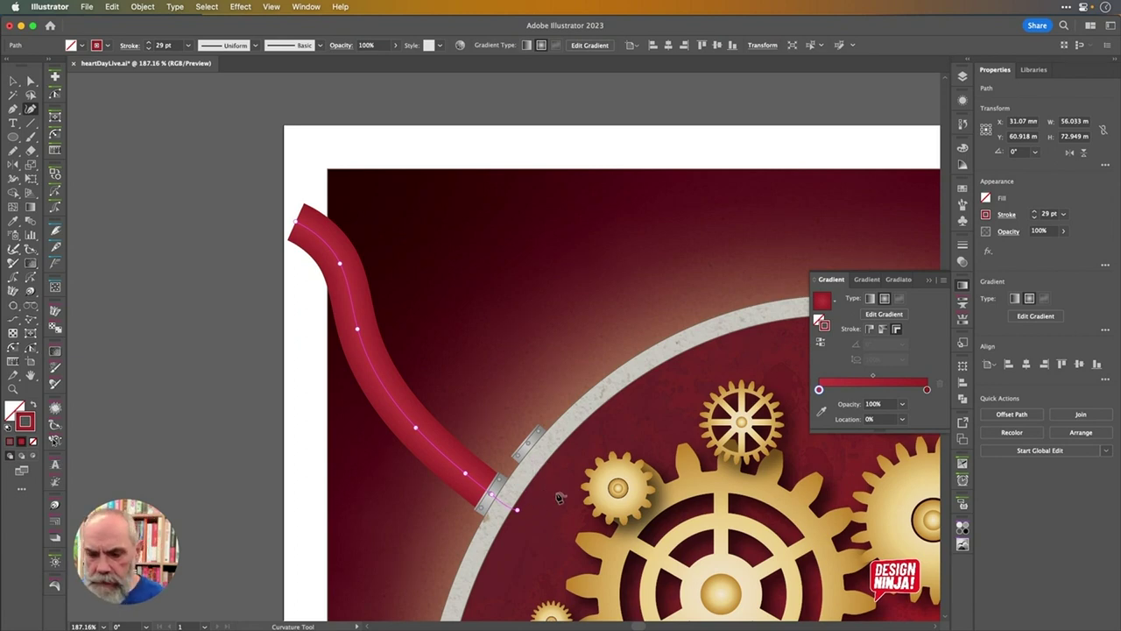
left_click(540, 455)
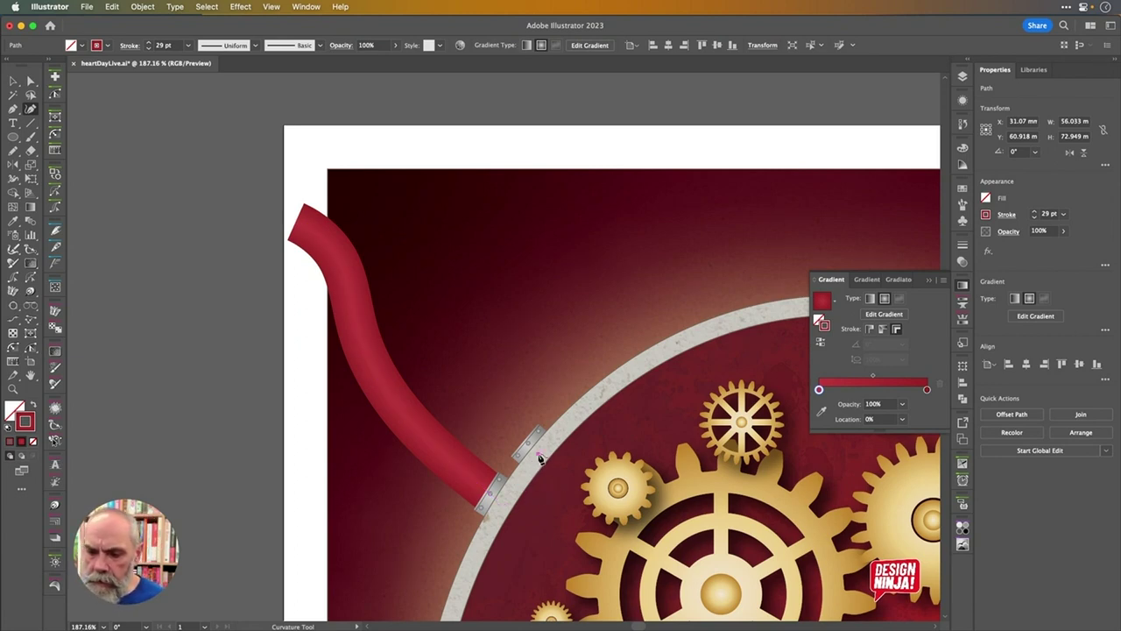
left_click(474, 398)
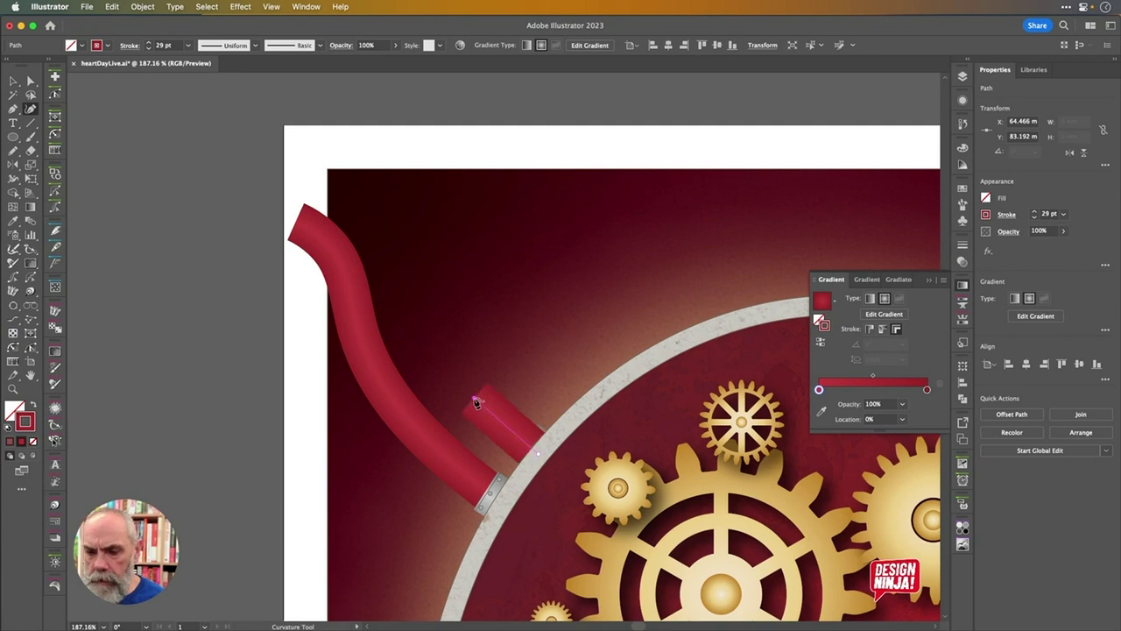
left_click(432, 284)
left_click(404, 209)
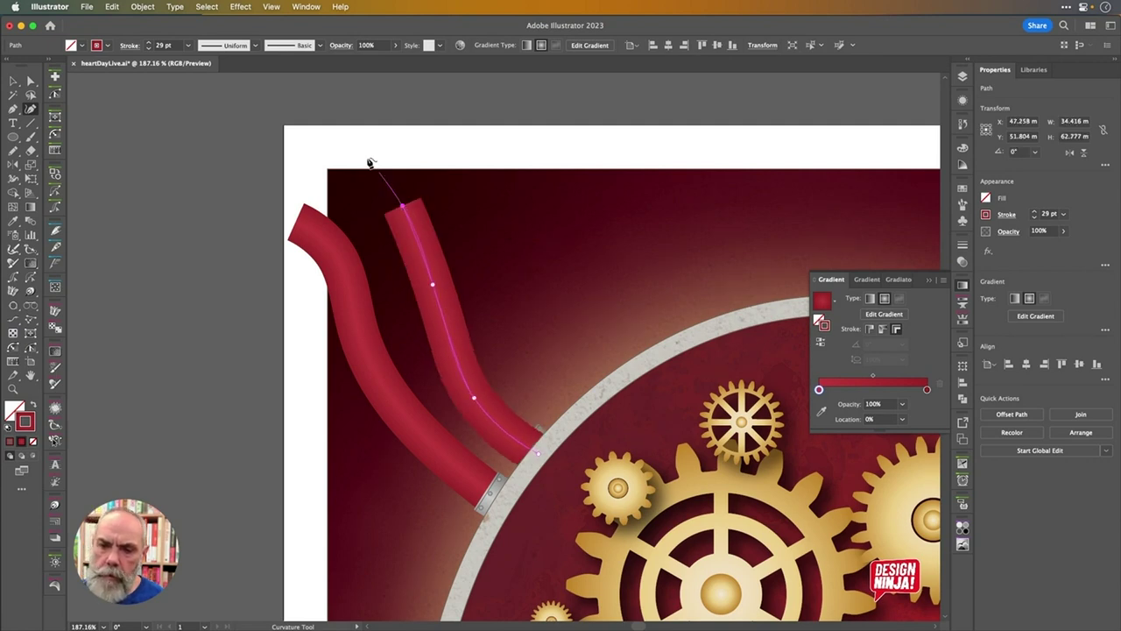
left_click(451, 132)
left_click_drag(404, 209, 408, 250)
left_click_drag(434, 287, 456, 304)
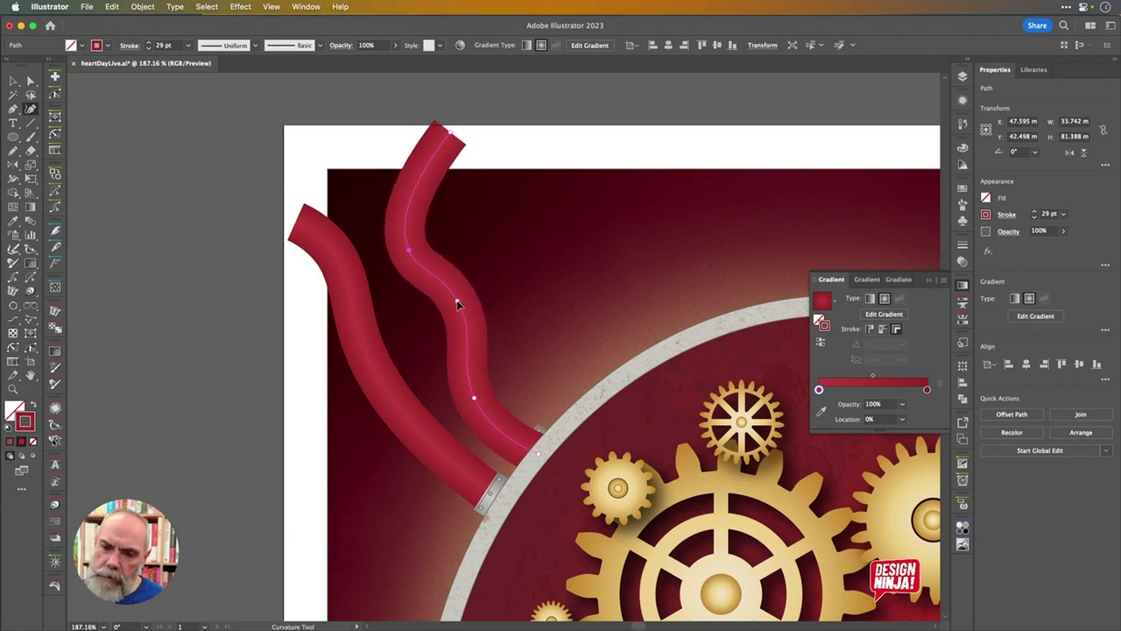
Reshape the first pipe's middle and upper bends with the Curvature tool so it waves alongside the second pipe
key("v")
left_click(377, 374)
key("shift+grave")
left_click_drag(369, 340, 392, 346)
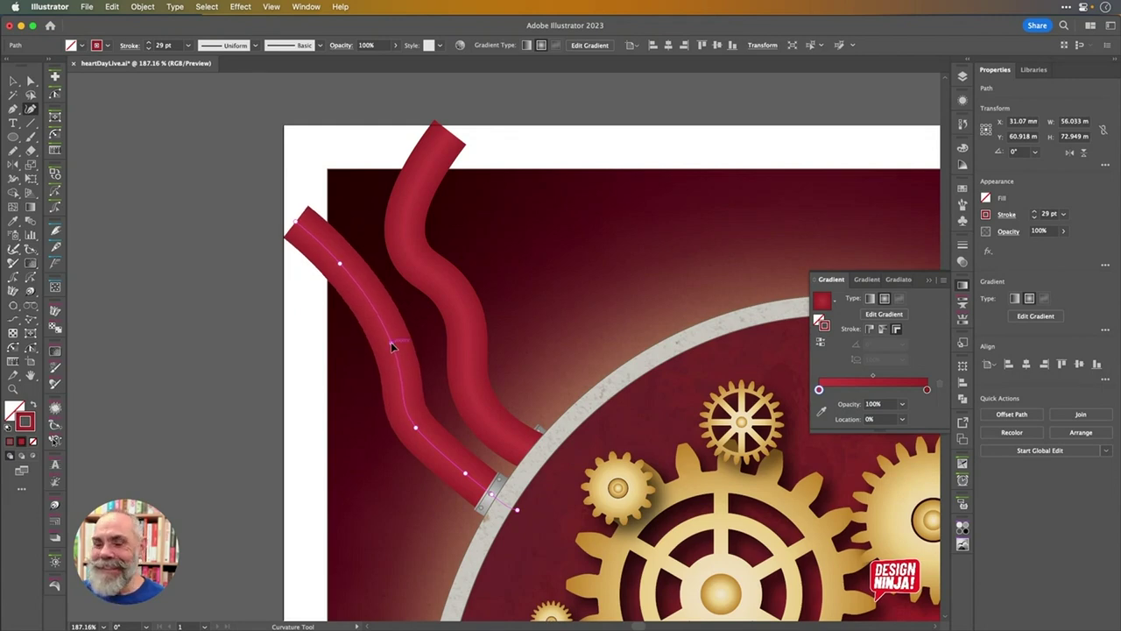
left_click_drag(340, 263, 329, 289)
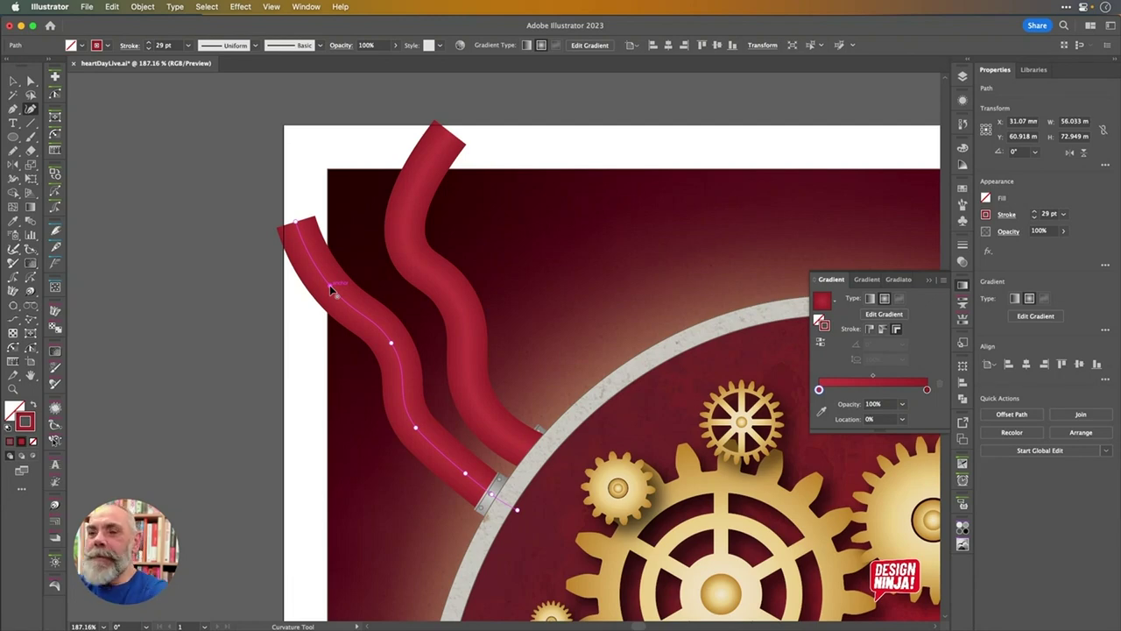
Extend the second pipe's lower end past the heart's rim, smooth its lower bend, and send it behind the gland plate
left_click(525, 447, "super")
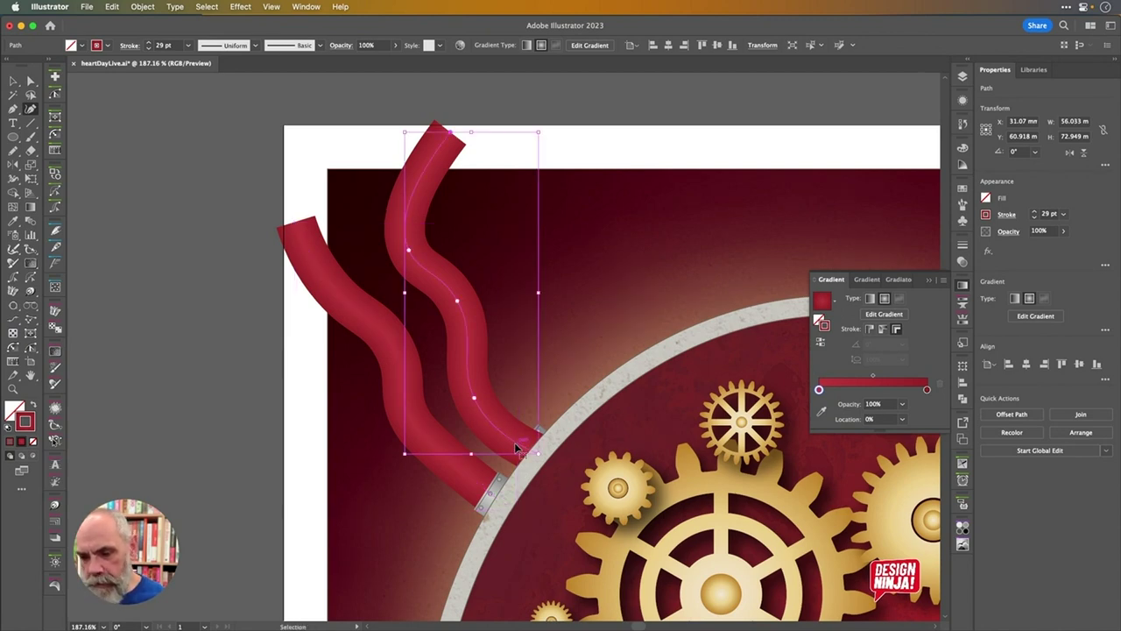
left_click(539, 457)
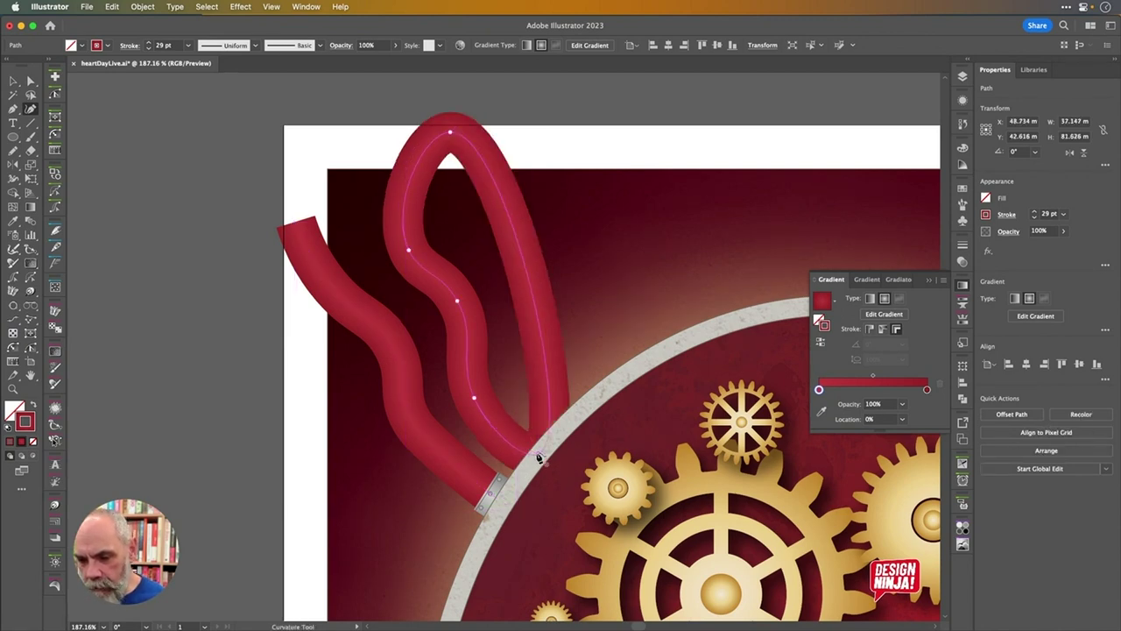
key("super+z")
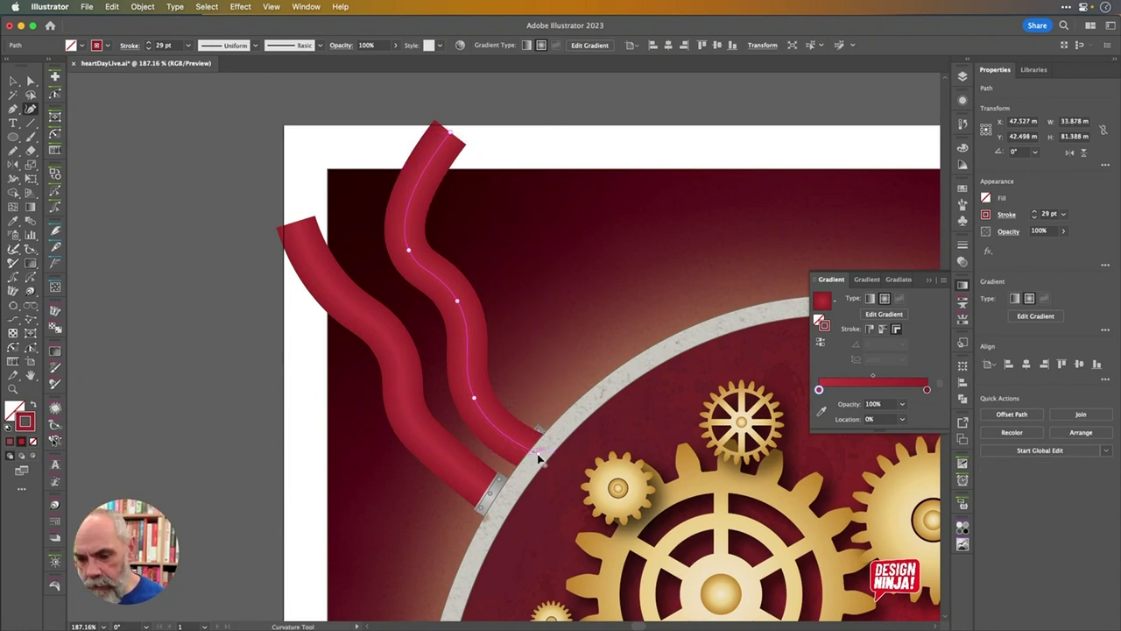
left_click(539, 457)
left_click_drag(537, 453, 559, 462)
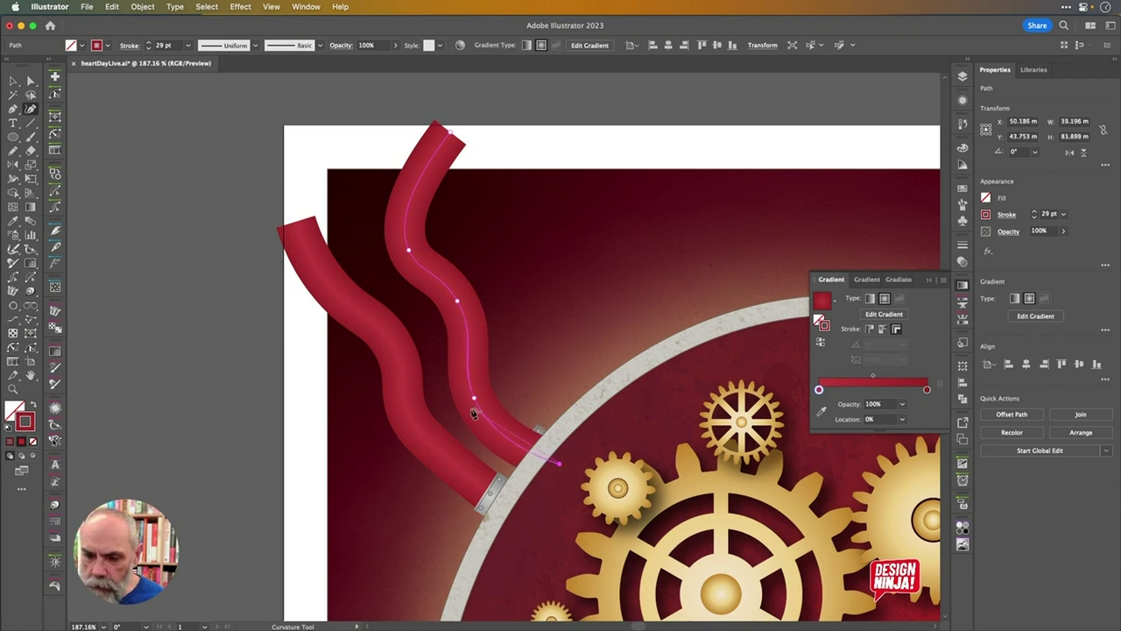
left_click_drag(474, 401, 484, 387)
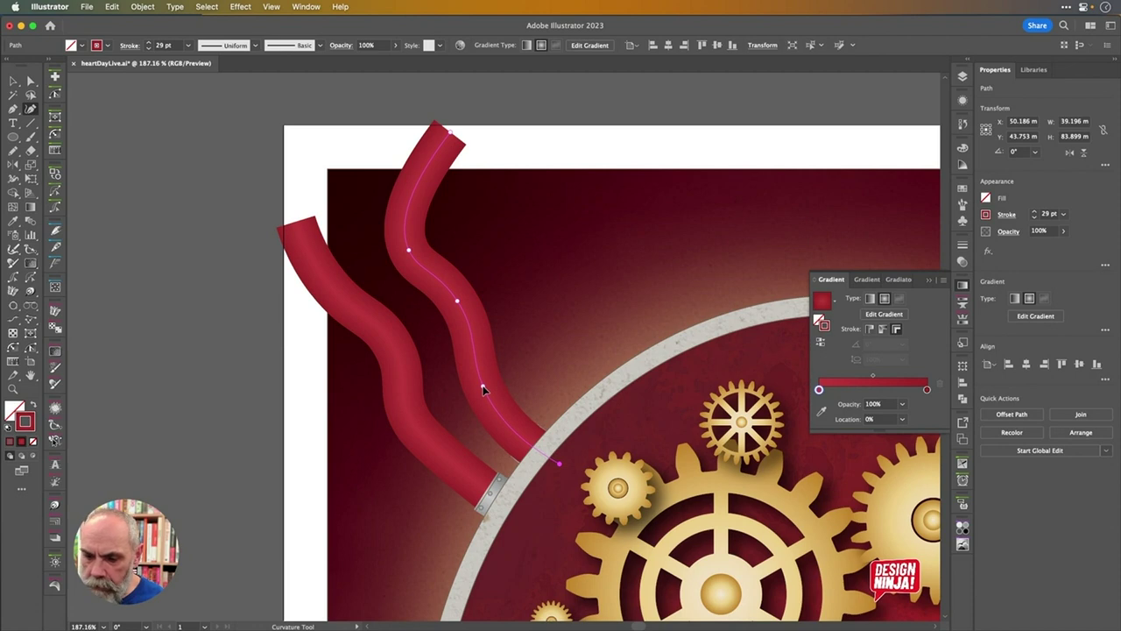
key("super")
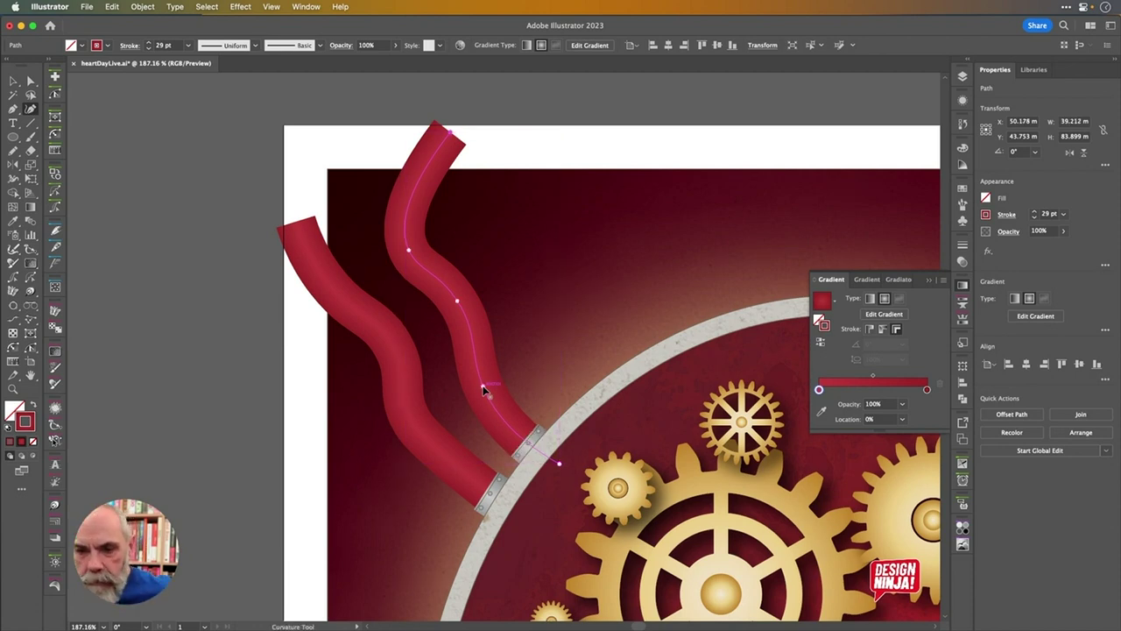
Draw a third curved pipe, about 63 by 42 mm, with the Curvature tool from the right lobe's lower gland plate to the artboard's right edge
scroll(482, 389, "down", 2)
scroll(482, 390, "down", 2)
scroll(483, 390, "right", 8)
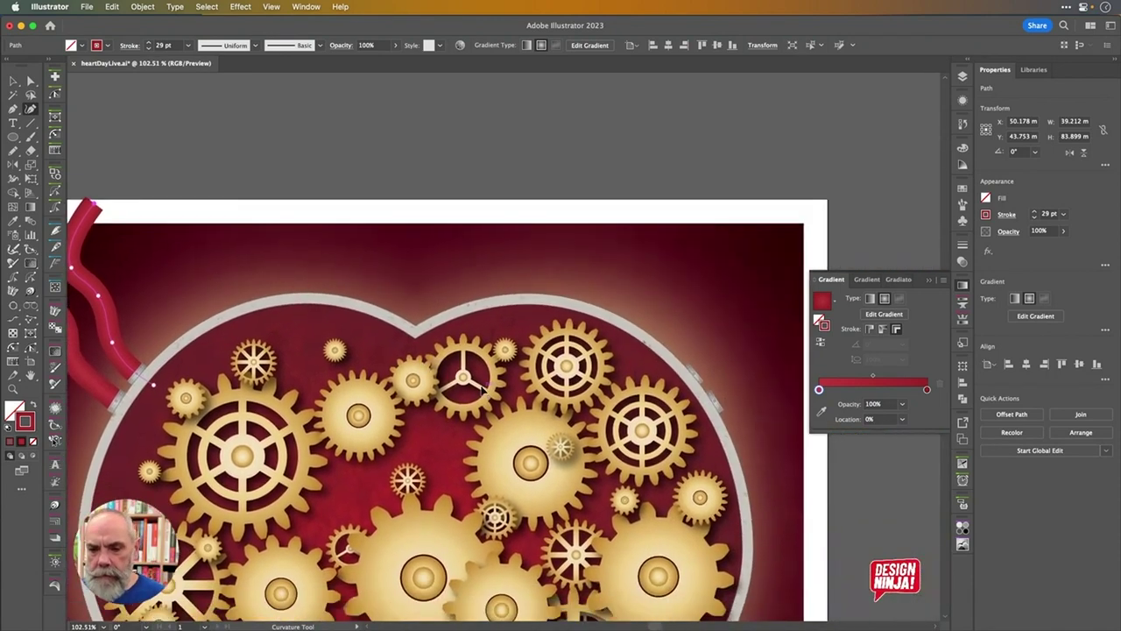
scroll(483, 390, "right", 4)
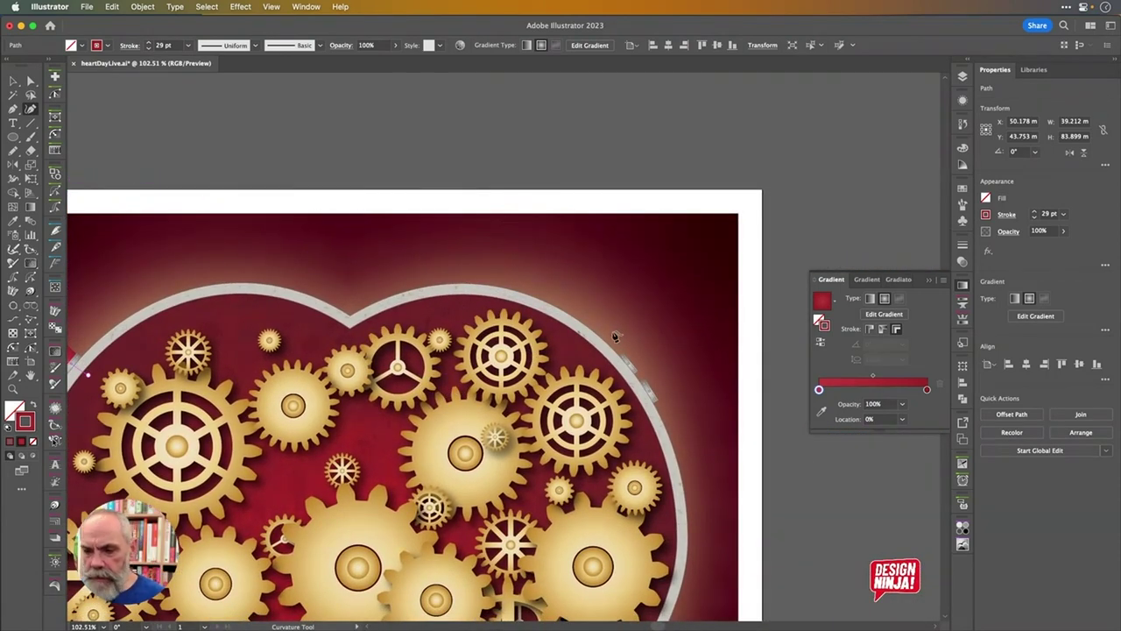
scroll(646, 393, "up", 5)
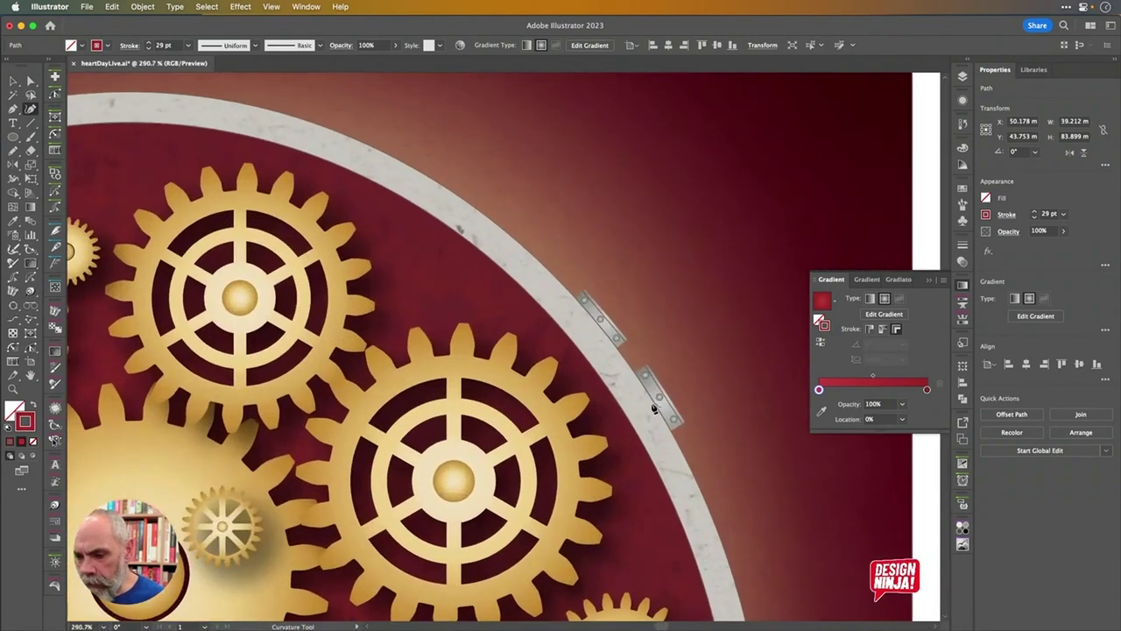
scroll(599, 433, "right", 4)
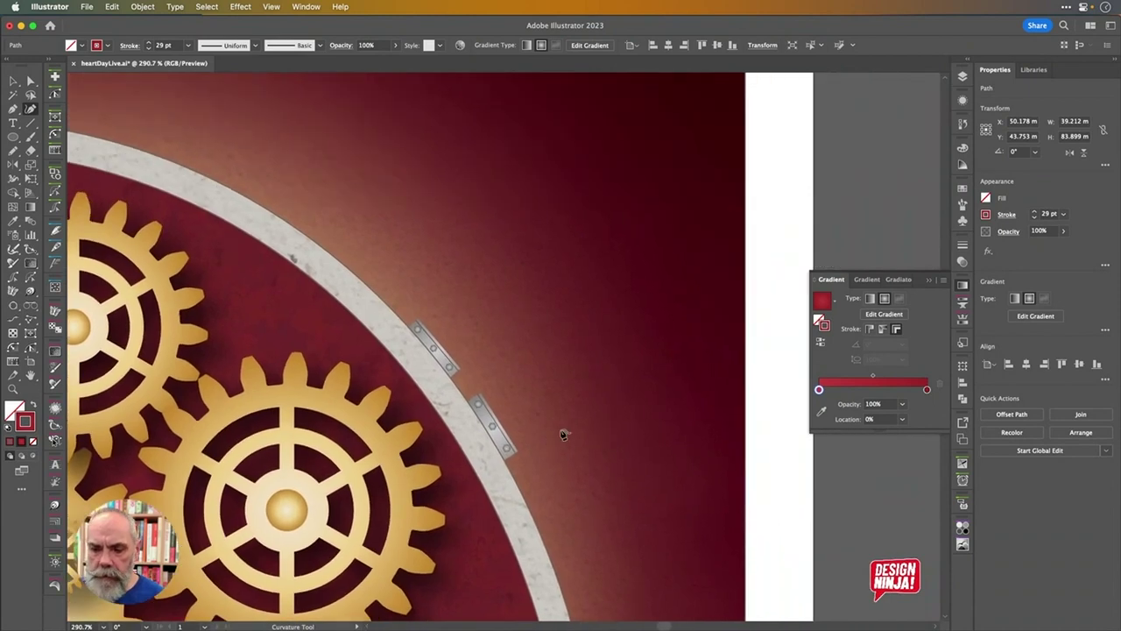
left_click(428, 466)
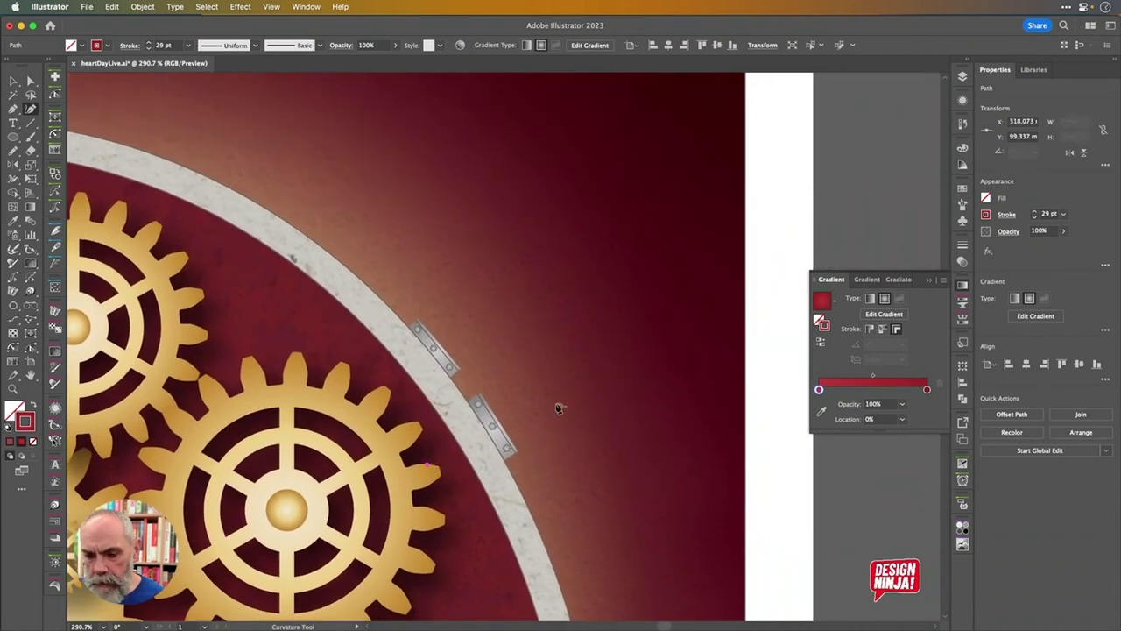
left_click(562, 399)
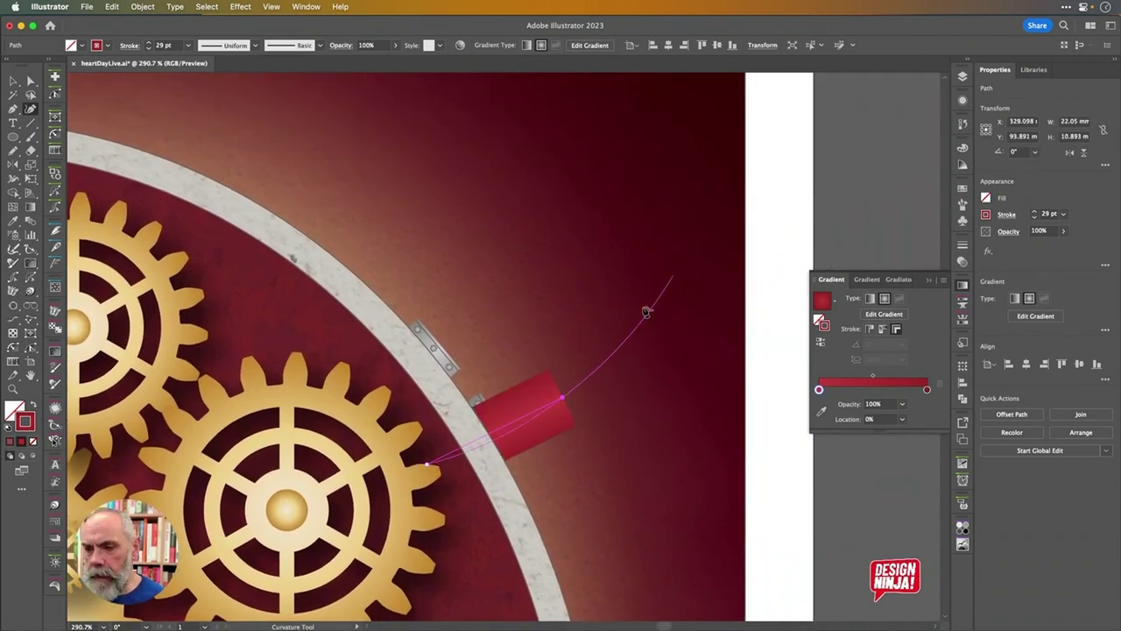
left_click(633, 324)
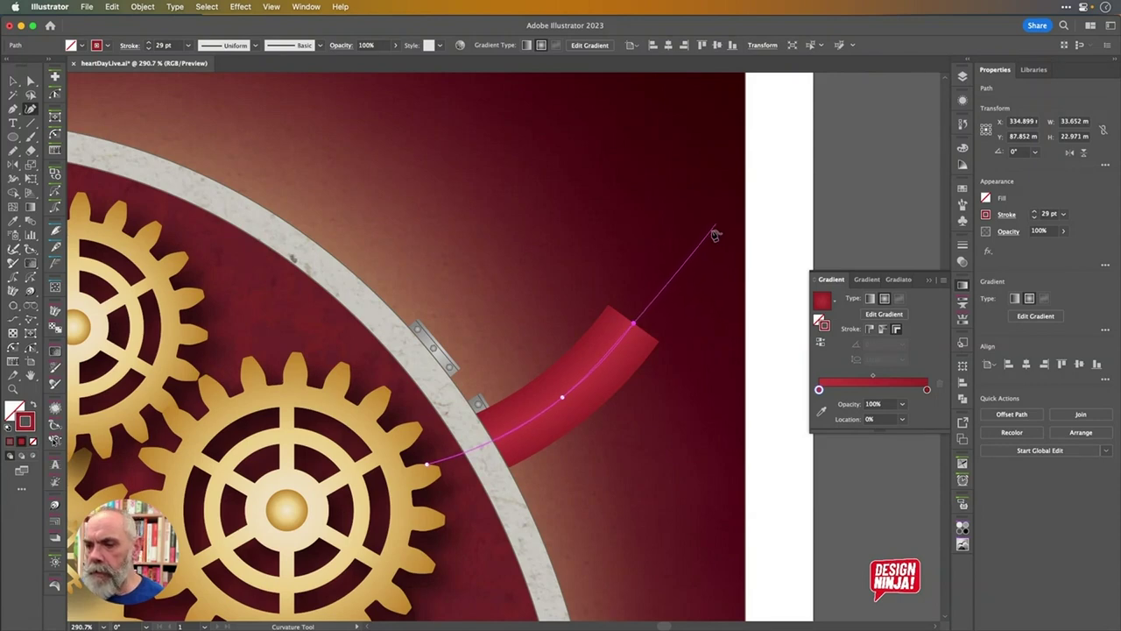
left_click(704, 237)
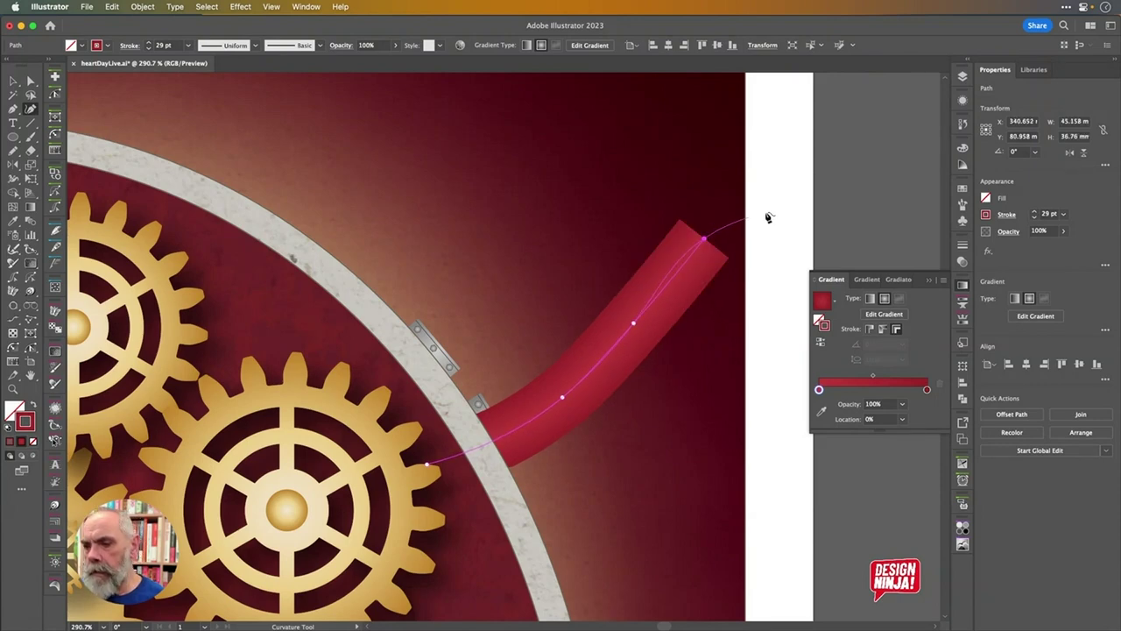
left_click(817, 210)
Reshape the third pipe's upper, middle and lower bends into a smoother wave centred on its gland plate, and end the path
mouse_move(703, 238)
left_mouse_down()
mouse_move(691, 251)
mouse_move(689, 240)
left_mouse_up()
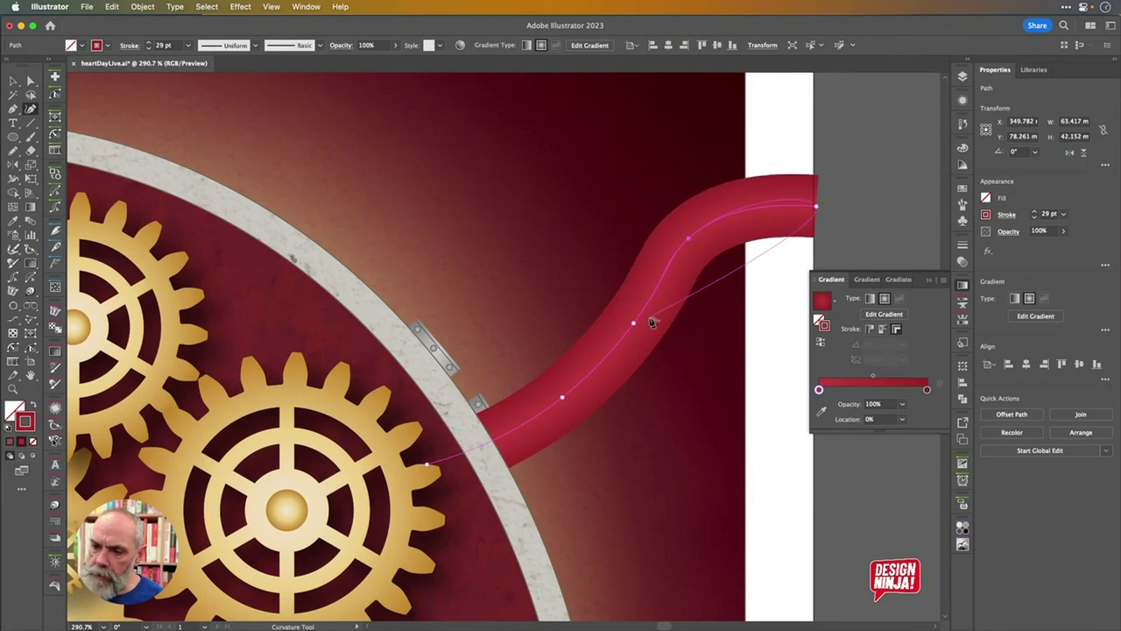
mouse_move(637, 325)
left_mouse_down()
mouse_move(635, 349)
mouse_move(631, 335)
left_mouse_up()
left_click_drag(564, 400, 560, 390)
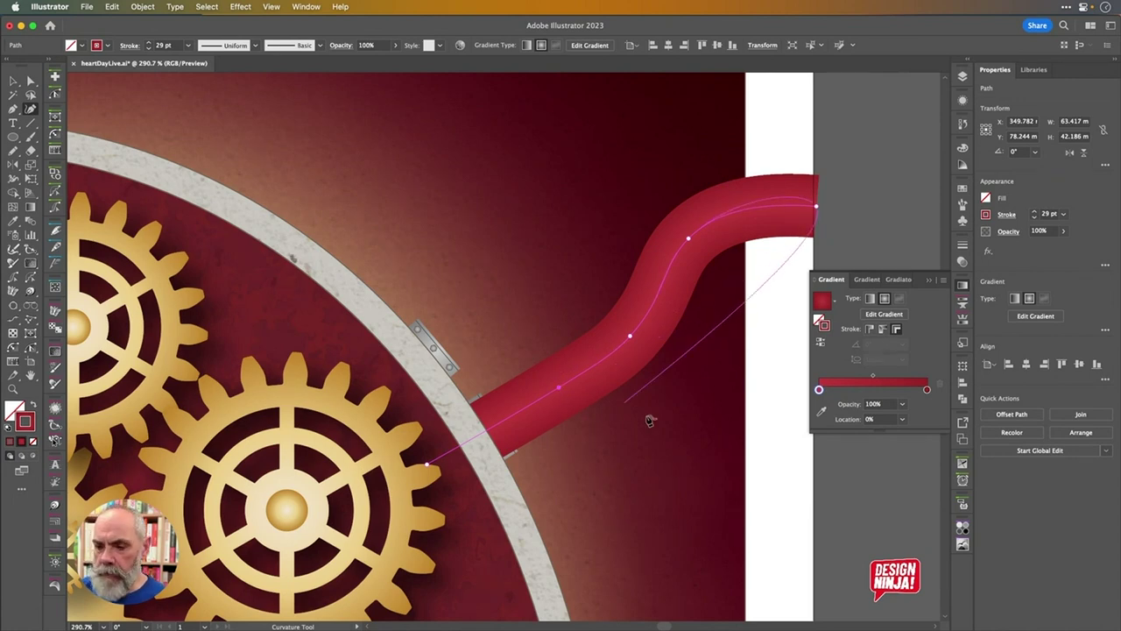
key("Escape")
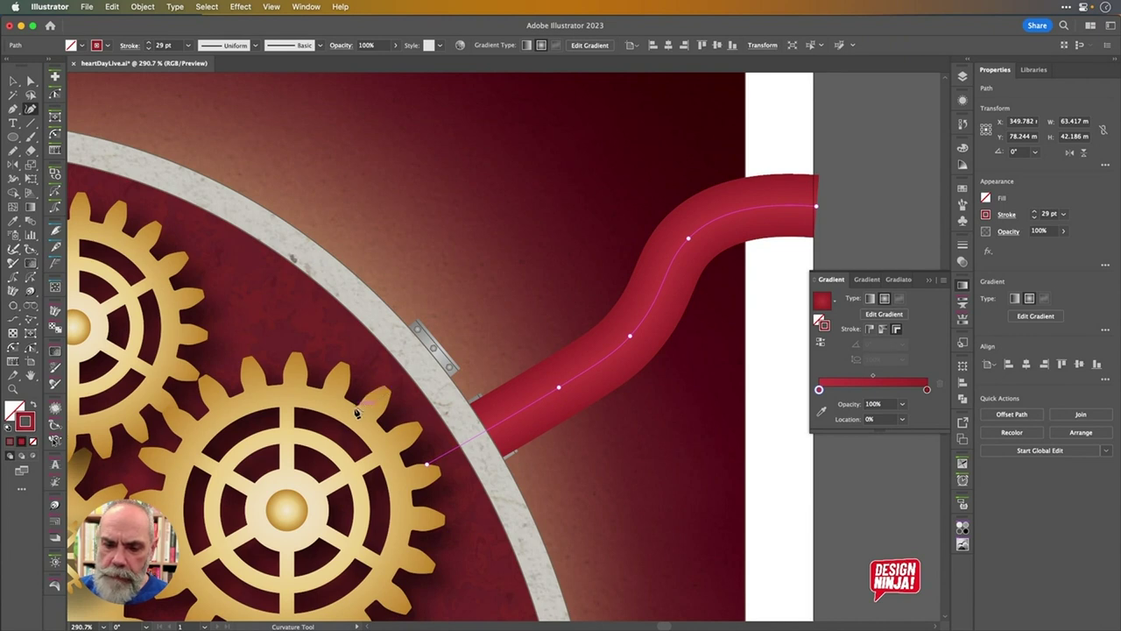
Draw a fourth pipe, about 60 by 94 mm, with the Curvature tool from the right lobe's upper gland plate past the artboard's top edge
left_click(350, 412)
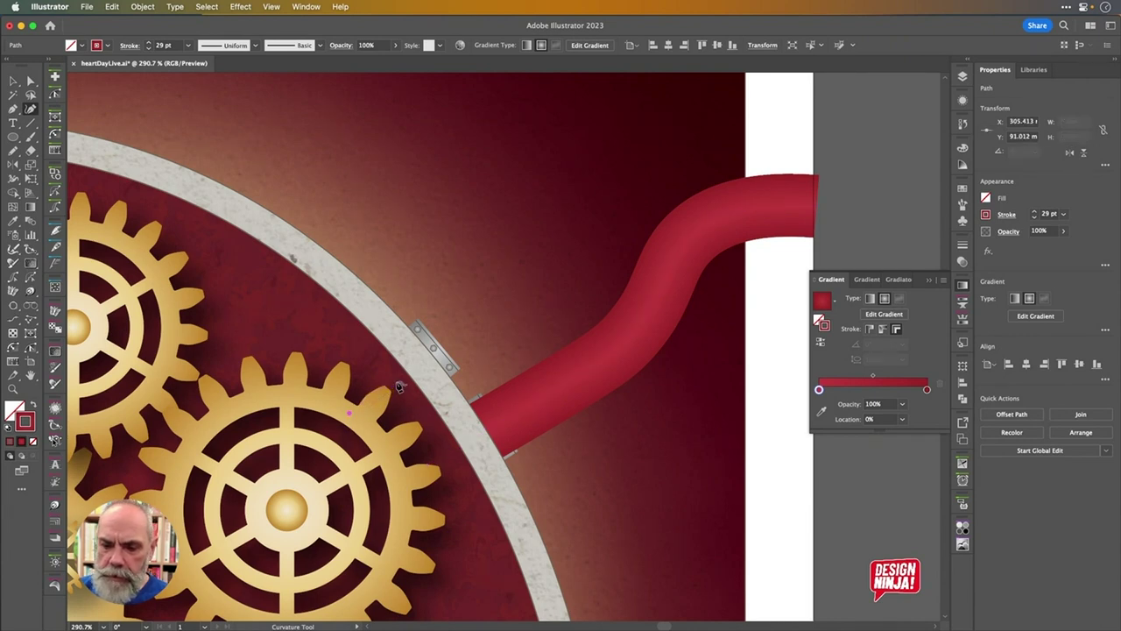
left_click(446, 336)
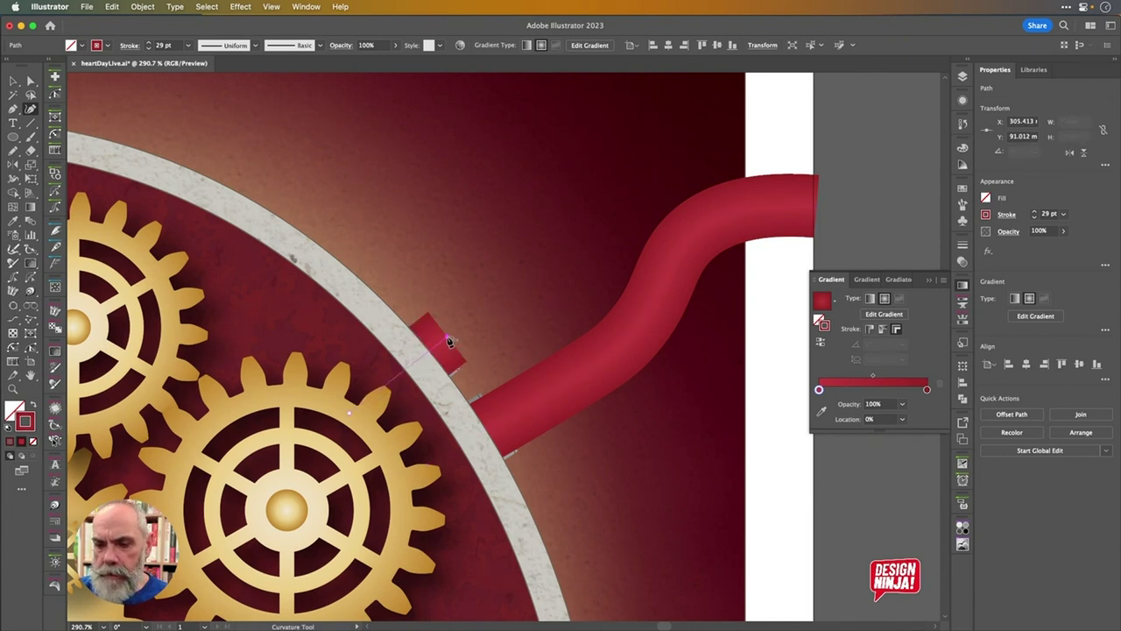
left_click(505, 267)
left_click(540, 196)
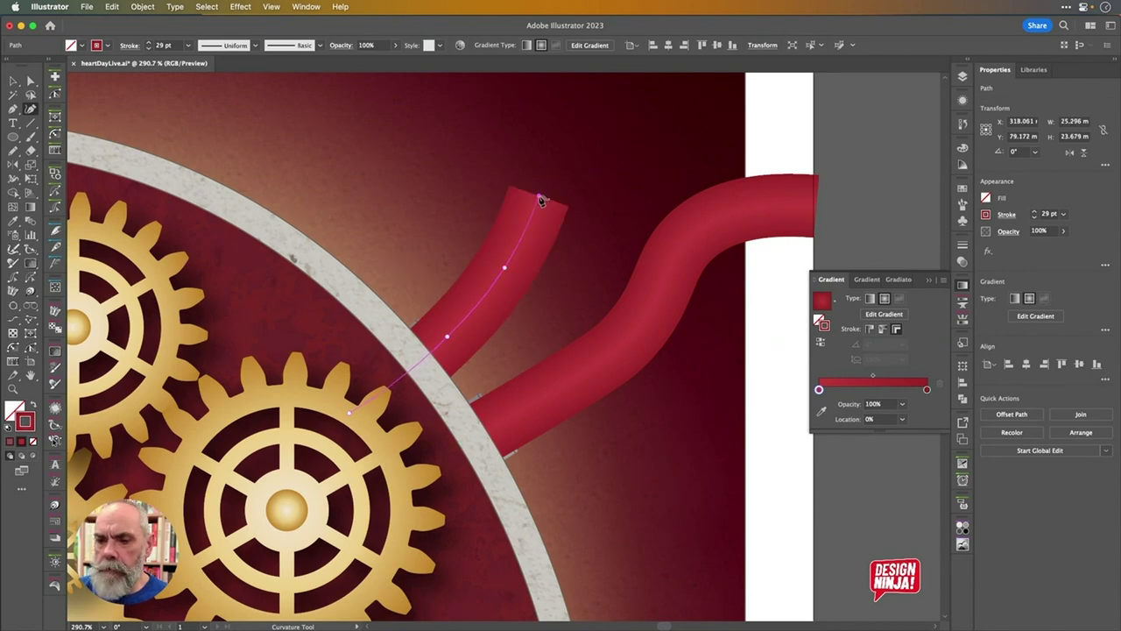
scroll(540, 198, "down", 3)
scroll(540, 200, "up", 5)
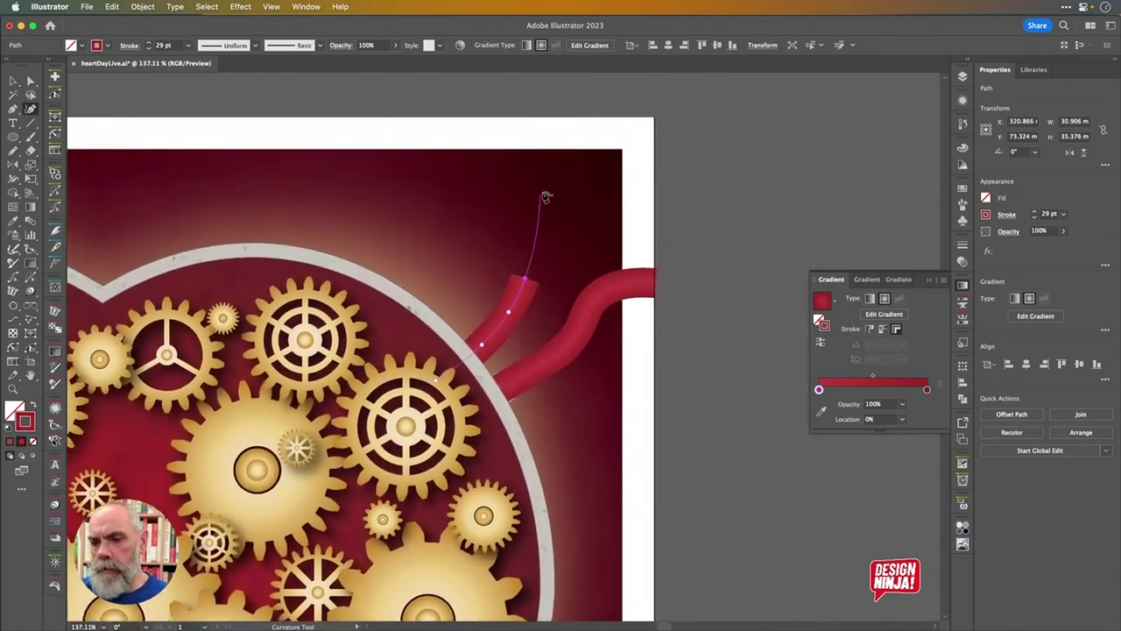
left_click(545, 188)
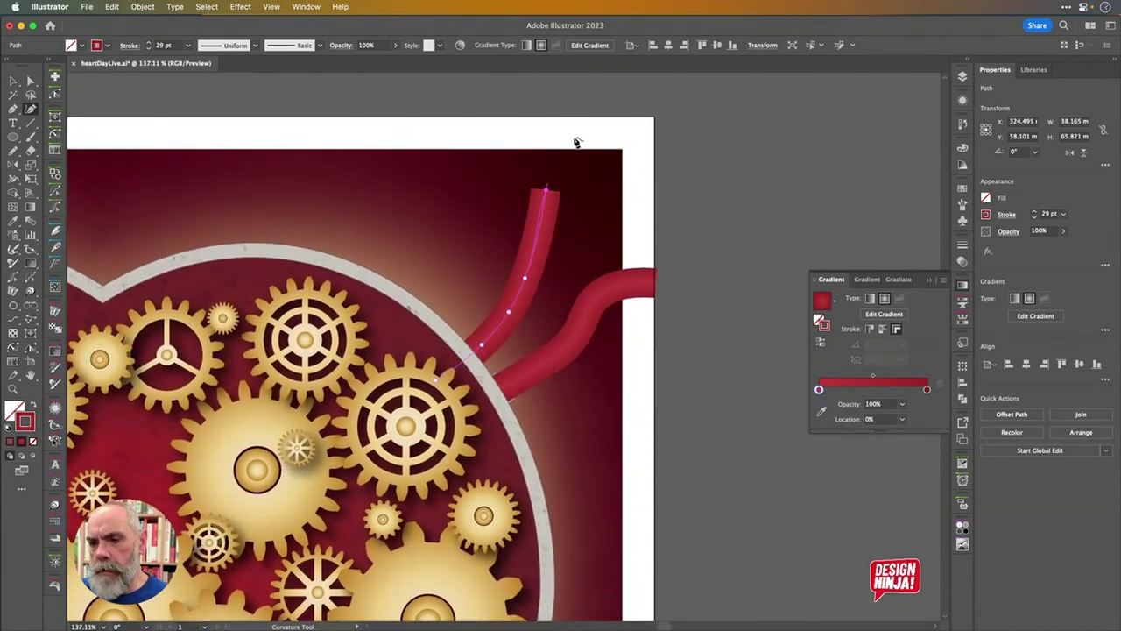
left_click(609, 107)
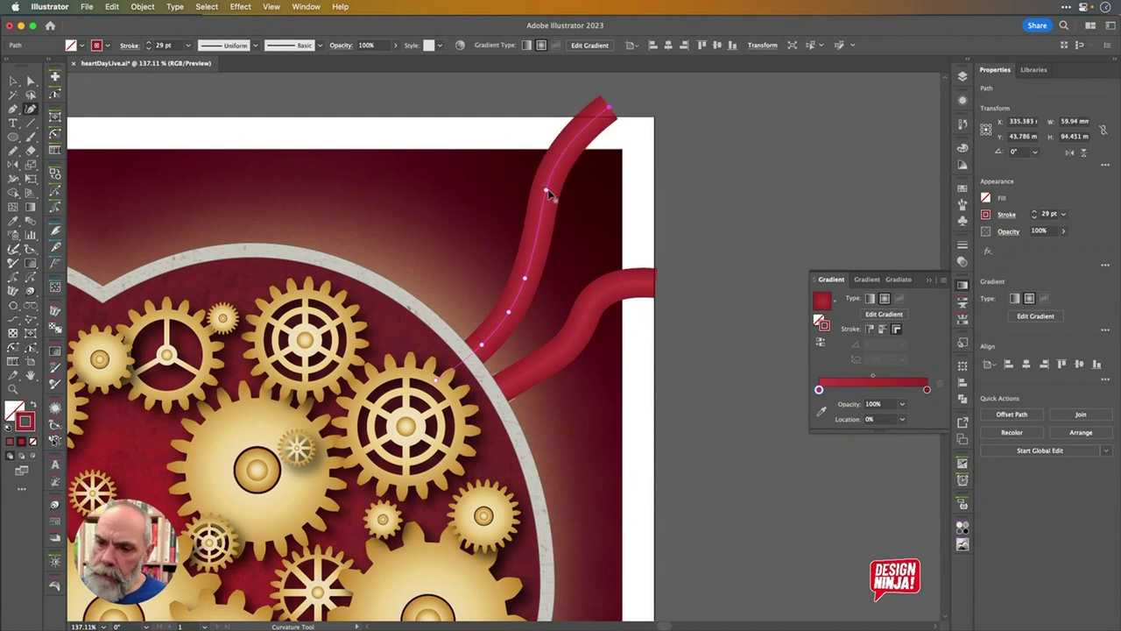
Reshape the fourth pipe's bends into a stronger wave, align its lower end with the gland plate, and deselect it
key("Delete")
left_click_drag(556, 208, 525, 199)
left_click_drag(526, 278, 535, 261)
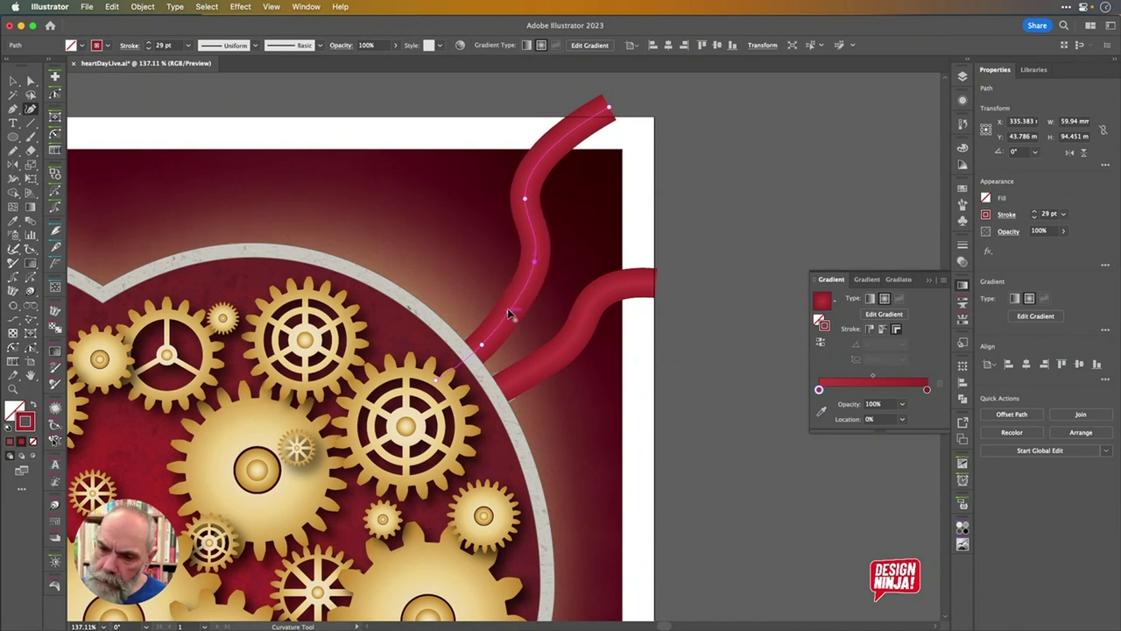
left_click_drag(509, 311, 515, 319)
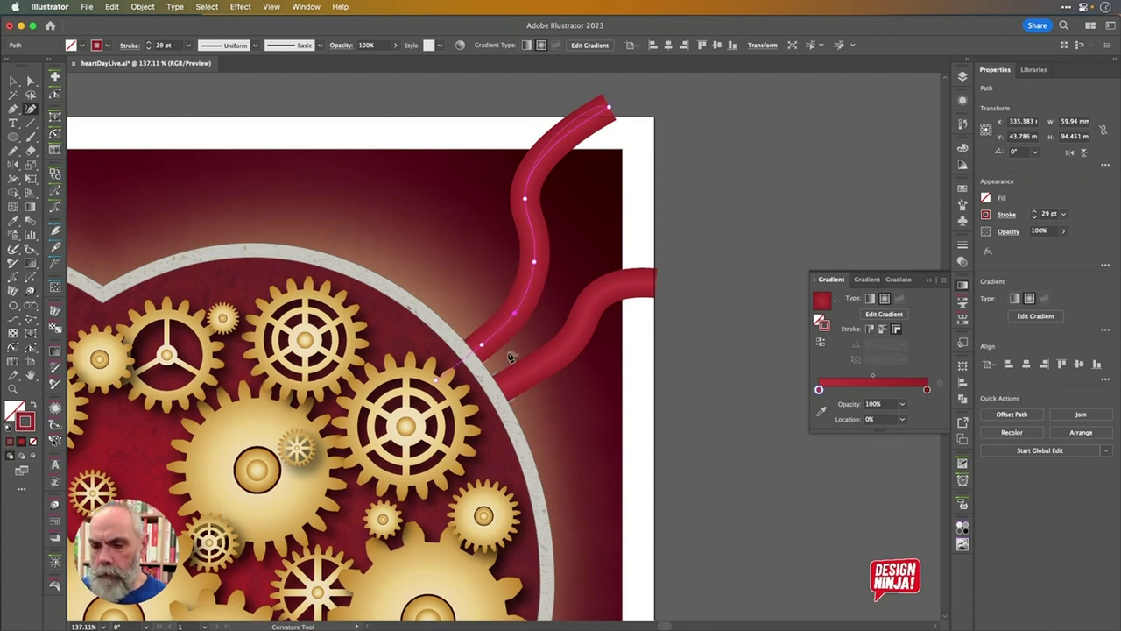
scroll(496, 370, "up", 3)
left_click_drag(468, 319, 463, 327)
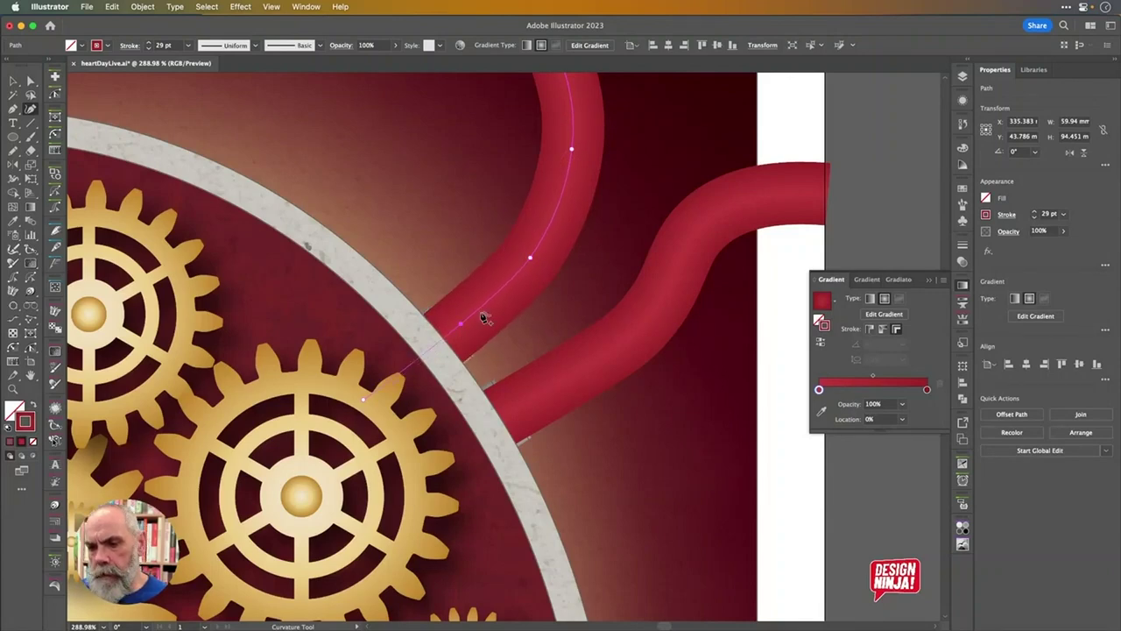
key("v")
key("ctrl+shift+a")
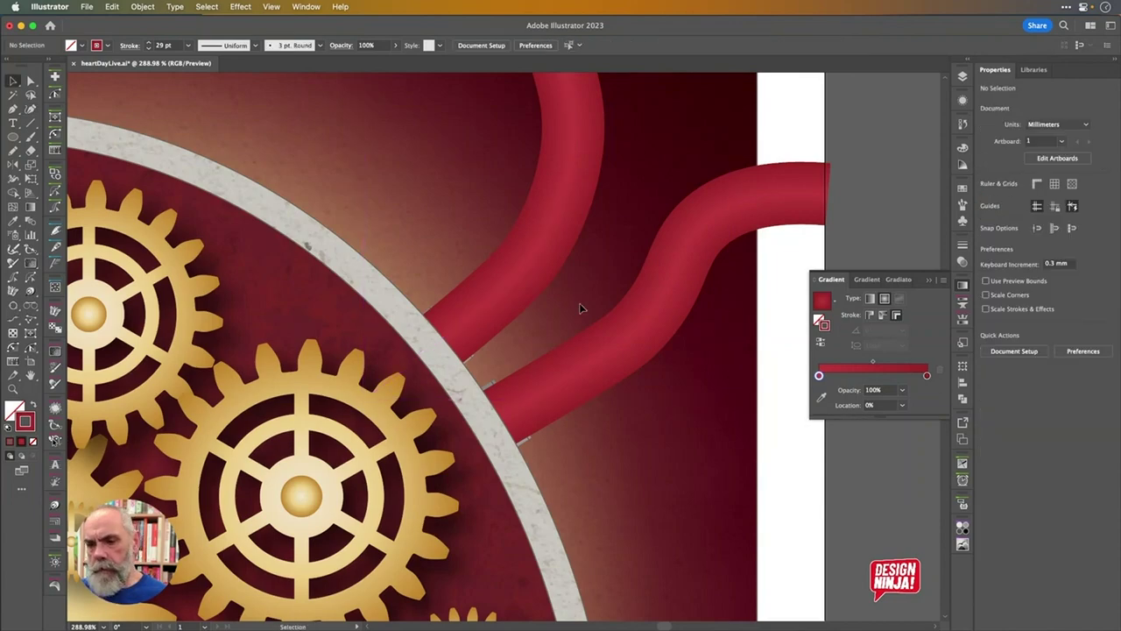
Unlock the Bg layer, copy its background rectangle, and lock the layer again
scroll(581, 309, "down", 5)
scroll(581, 308, "down", 3)
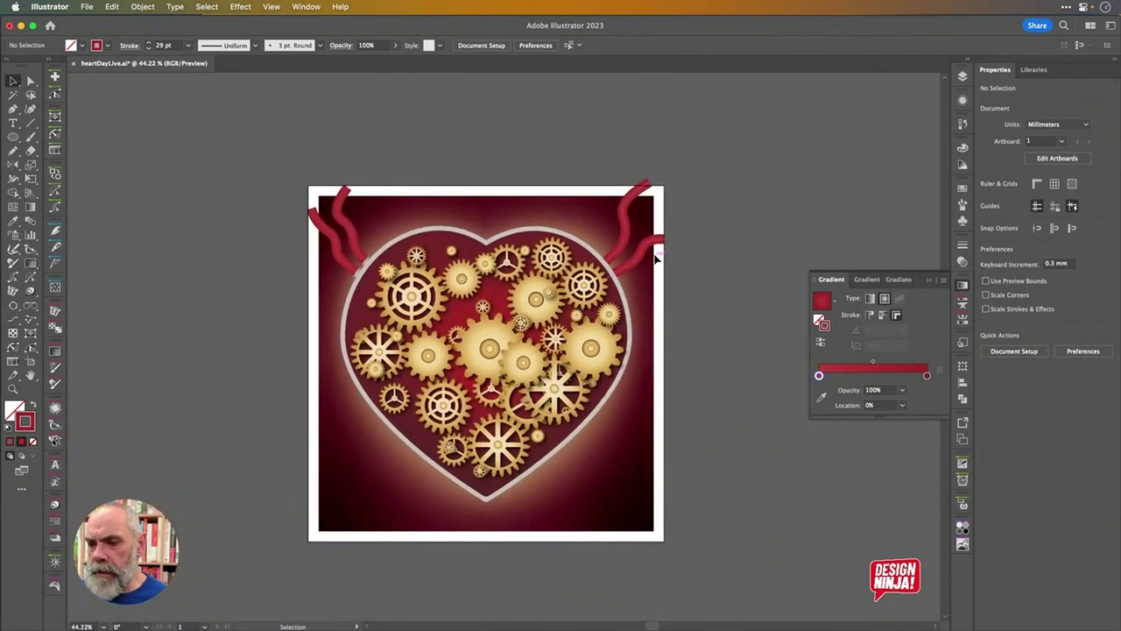
left_click(963, 76)
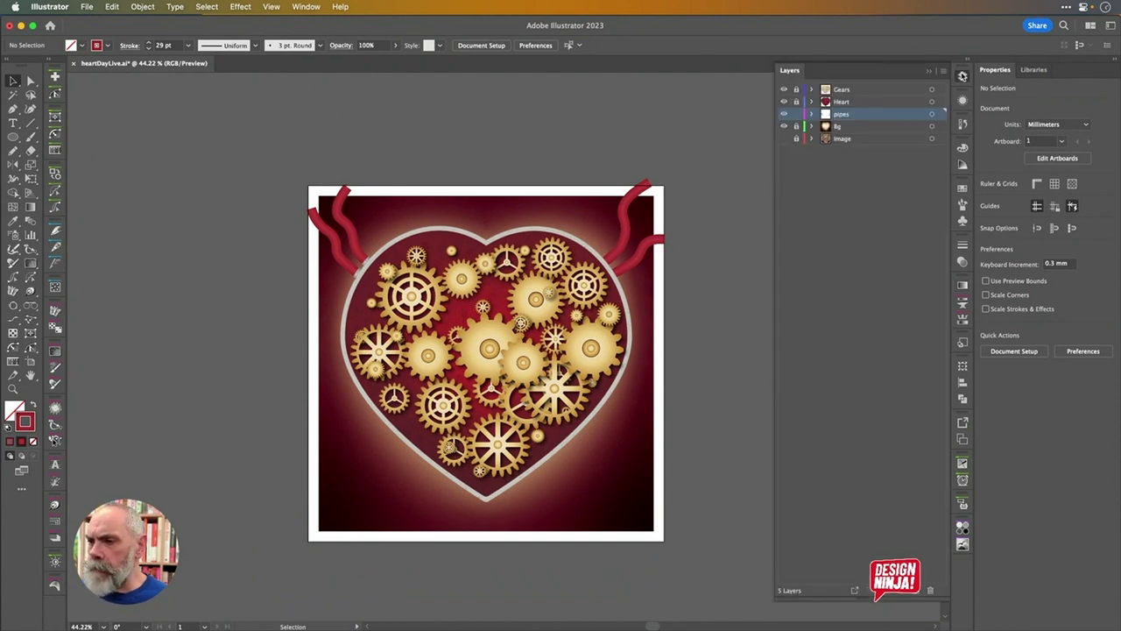
left_click(796, 128)
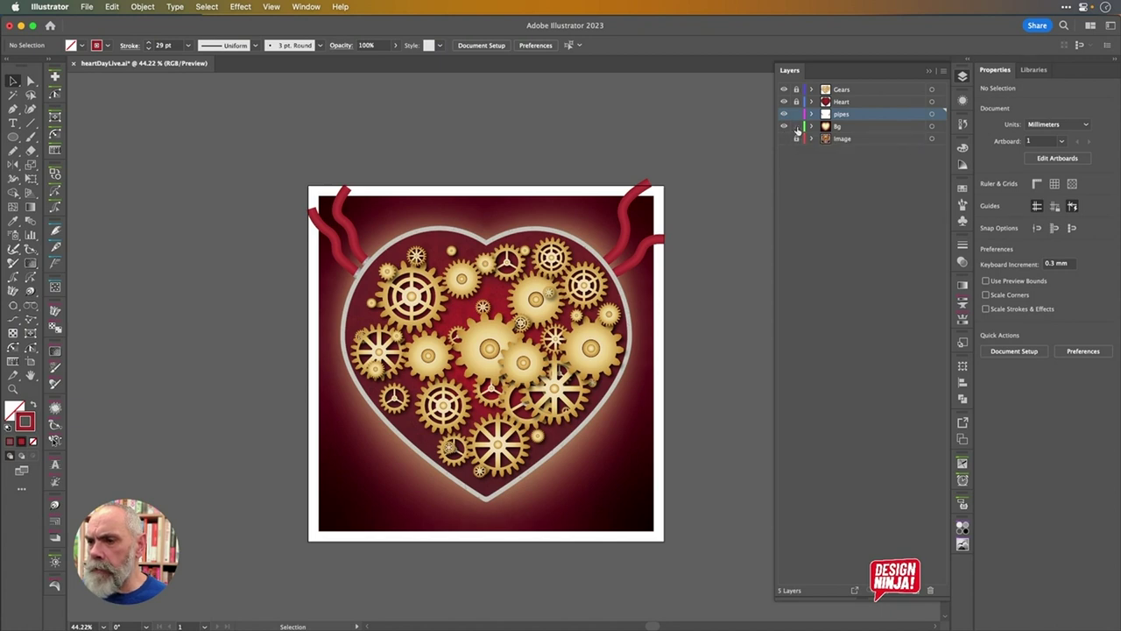
left_click(941, 128)
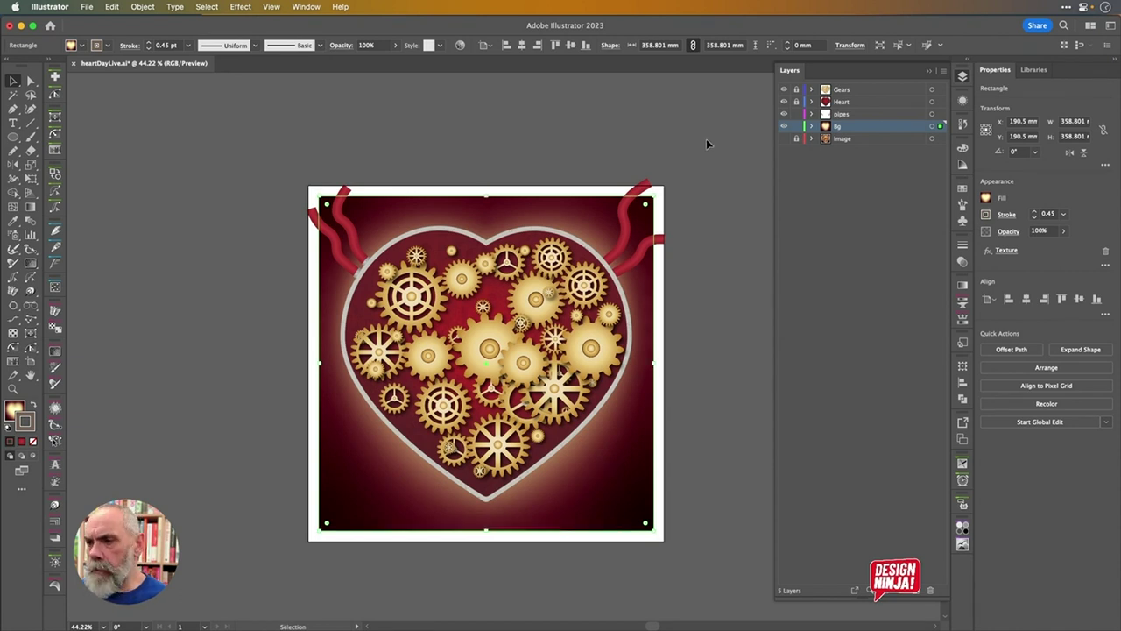
left_click(798, 127)
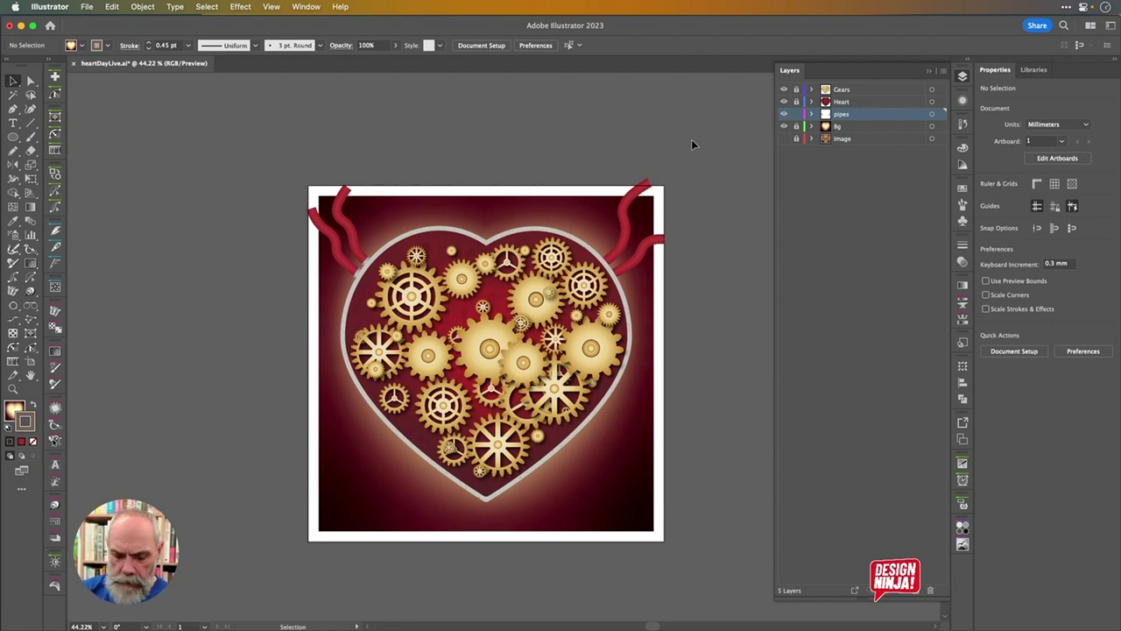
Paste the background rectangle in place at the front of the pipes layer, with a white fill and no stroke
key("ctrl+f")
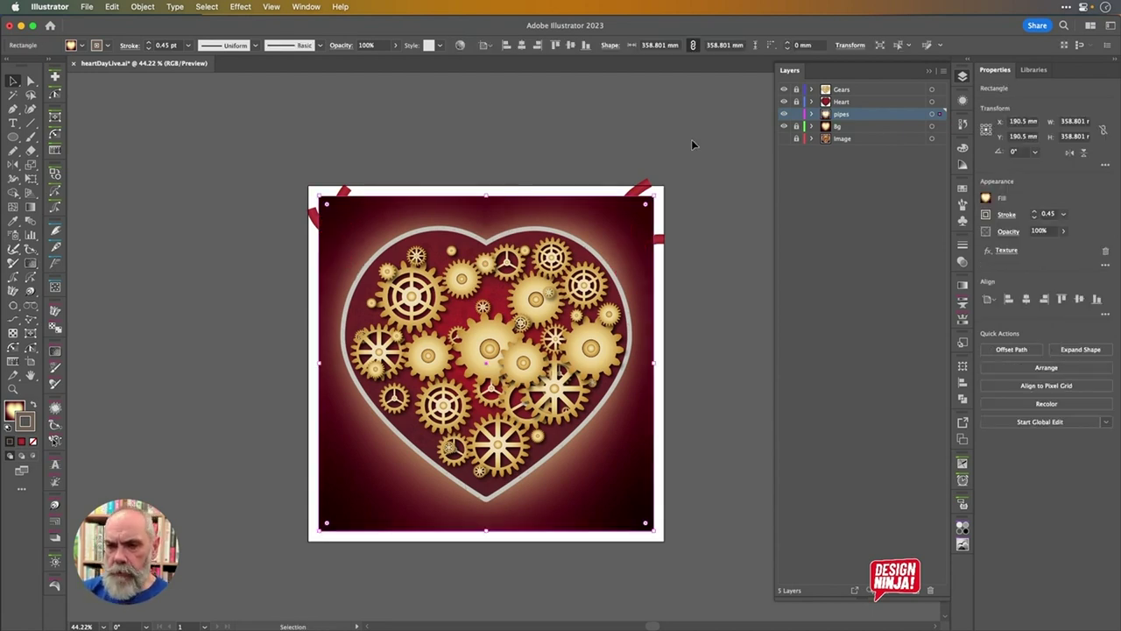
key("d")
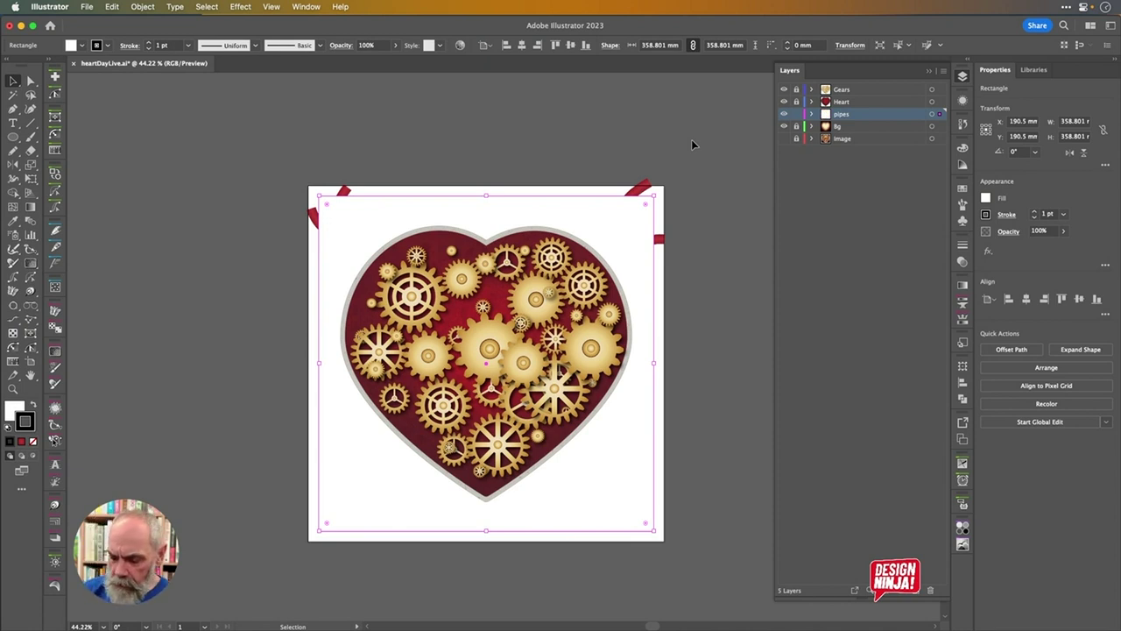
key("slash")
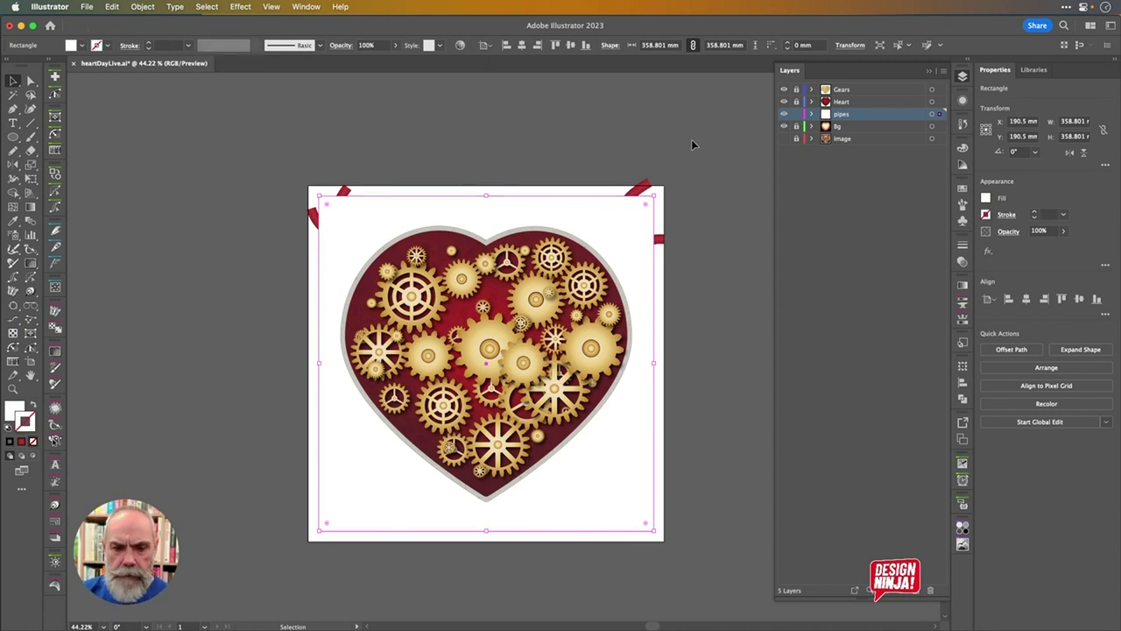
Cut the white square from the pipes layer
key("a")
key("v")
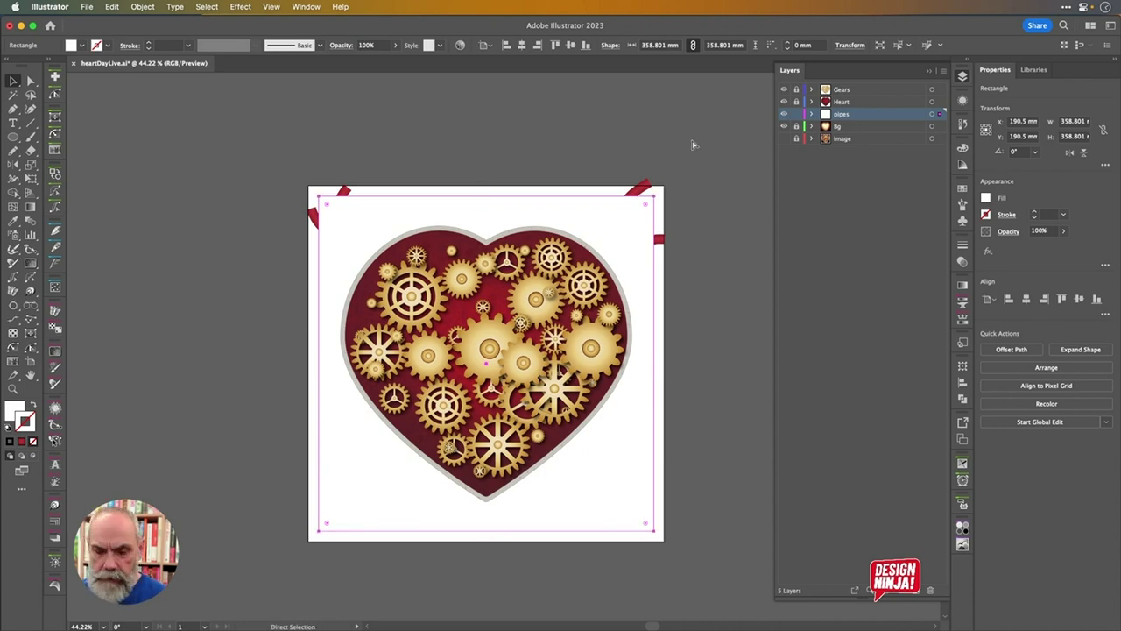
key("Delete")
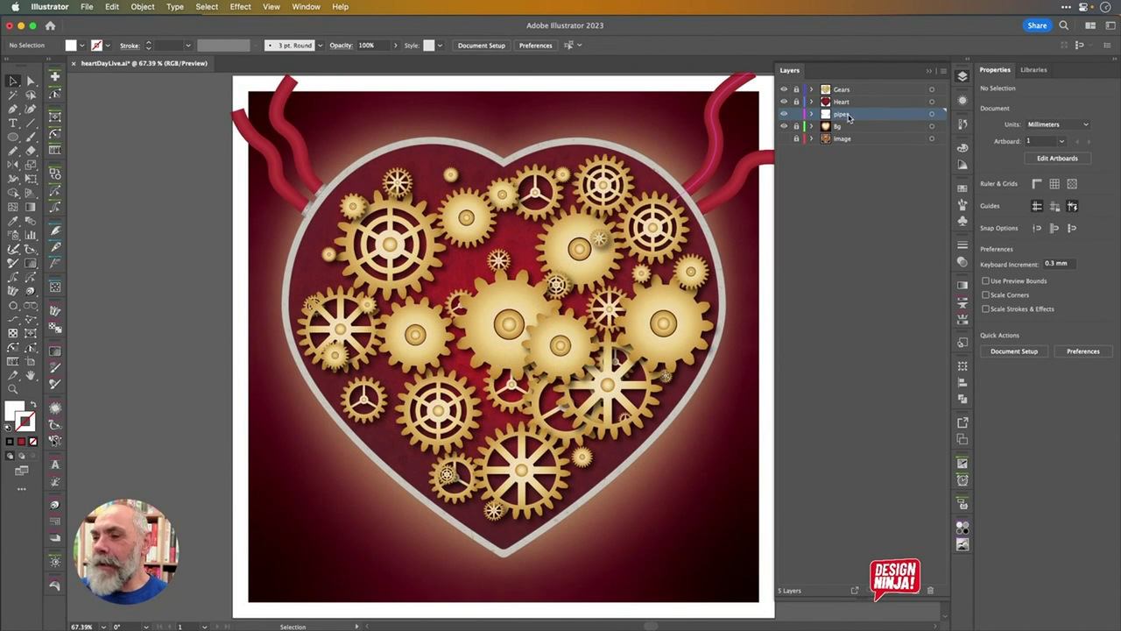
Give the whole pipes layer an opacity mask, paste the white square in place inside it, and return to the artwork
left_click(932, 114)
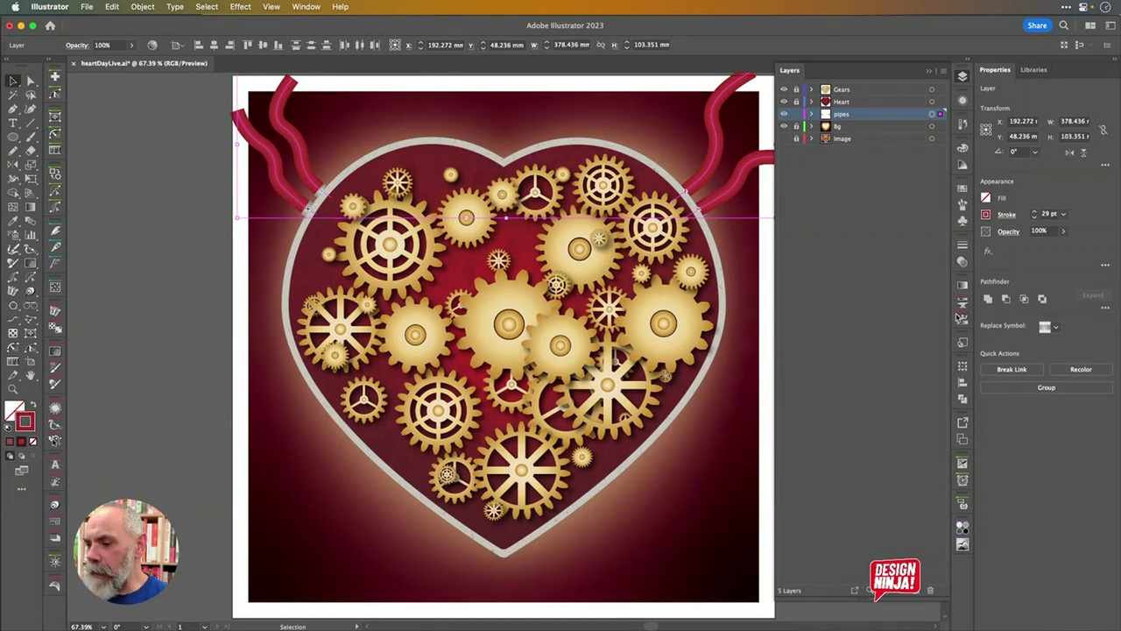
left_click(962, 263)
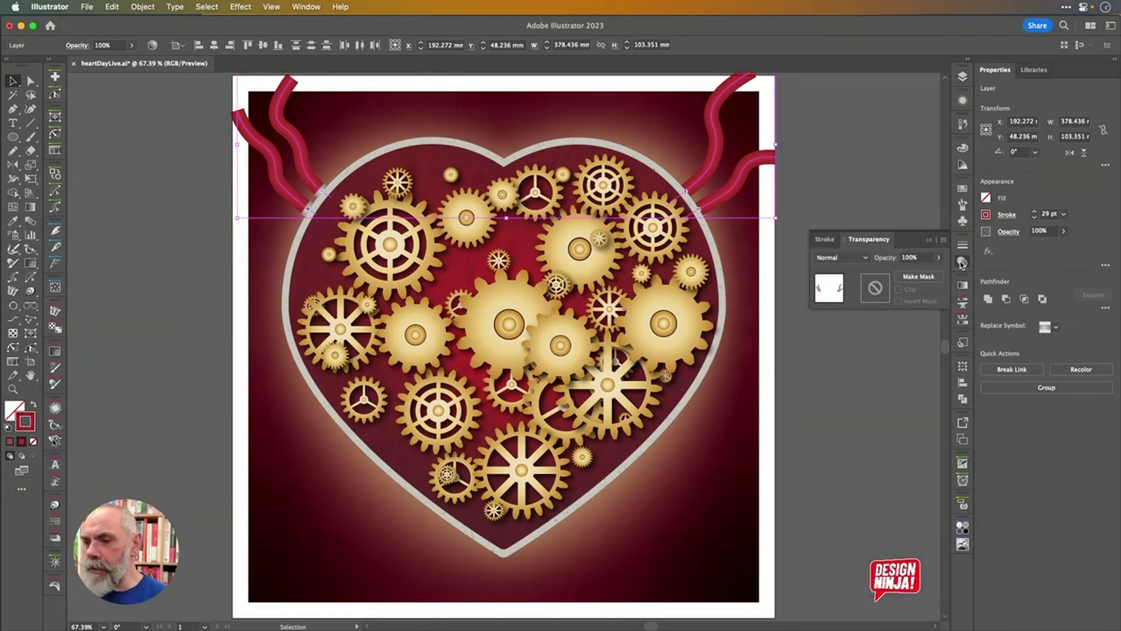
left_click(927, 278)
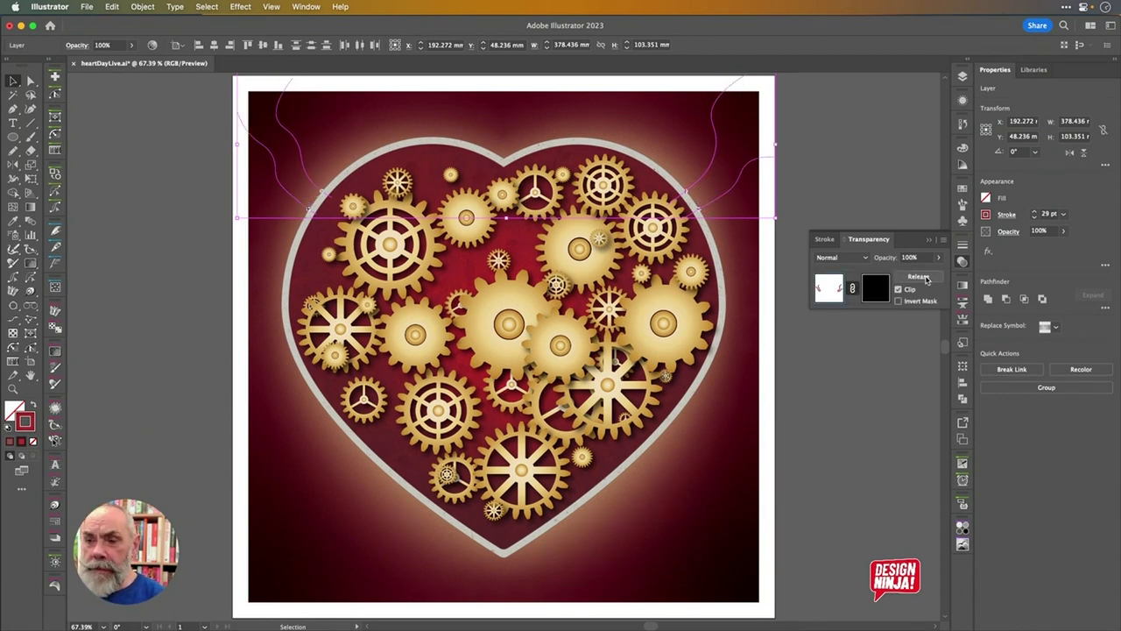
left_click(881, 294)
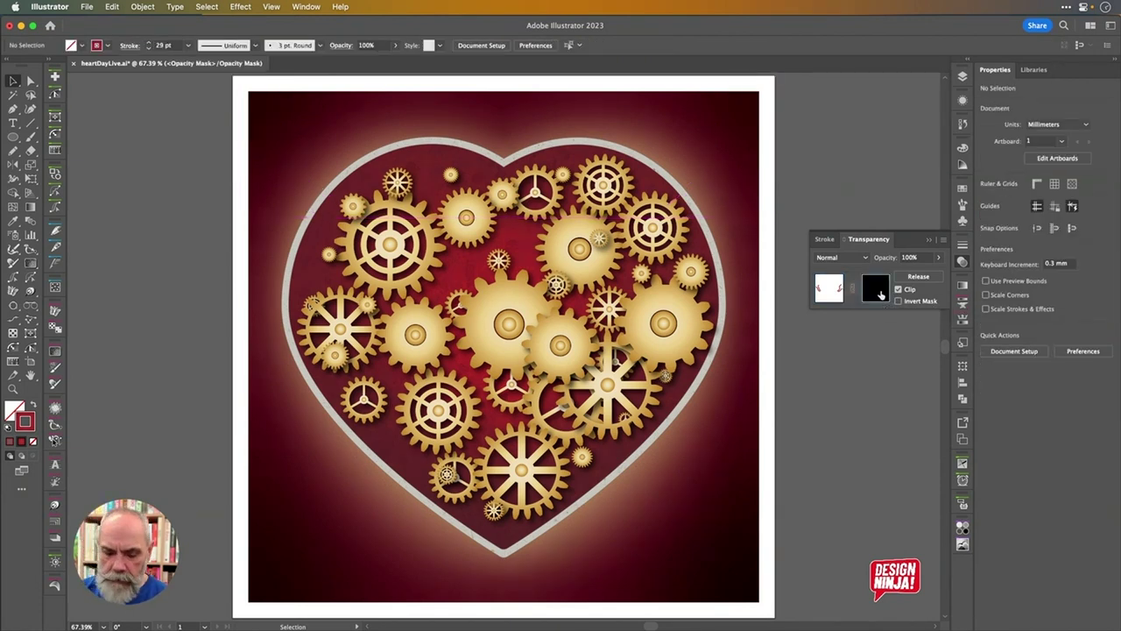
key("super+f")
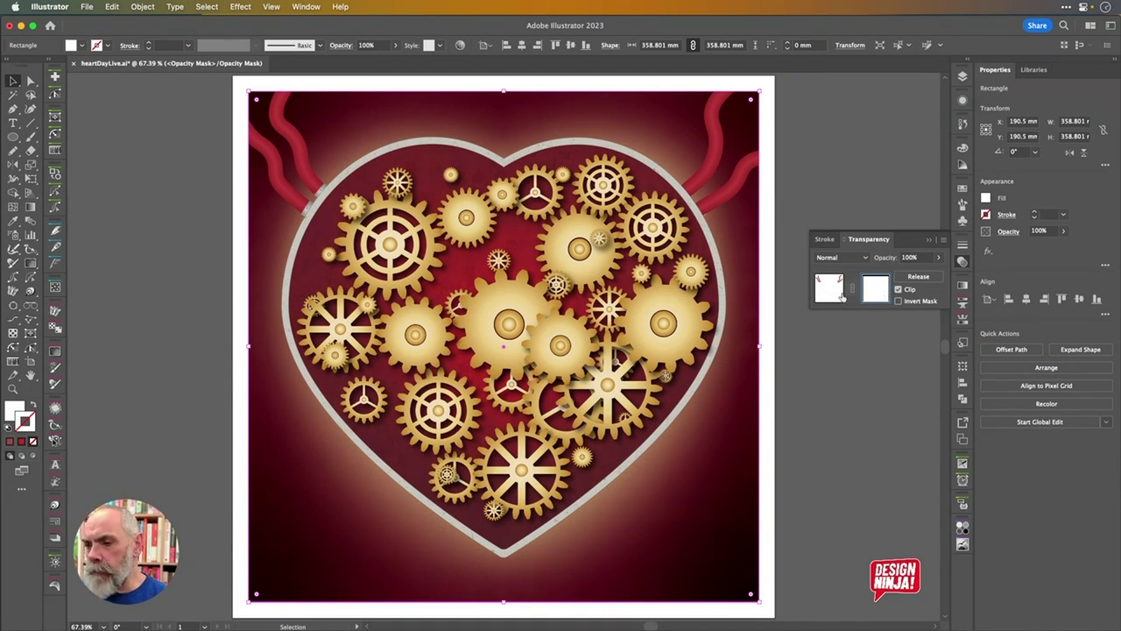
left_click(837, 295)
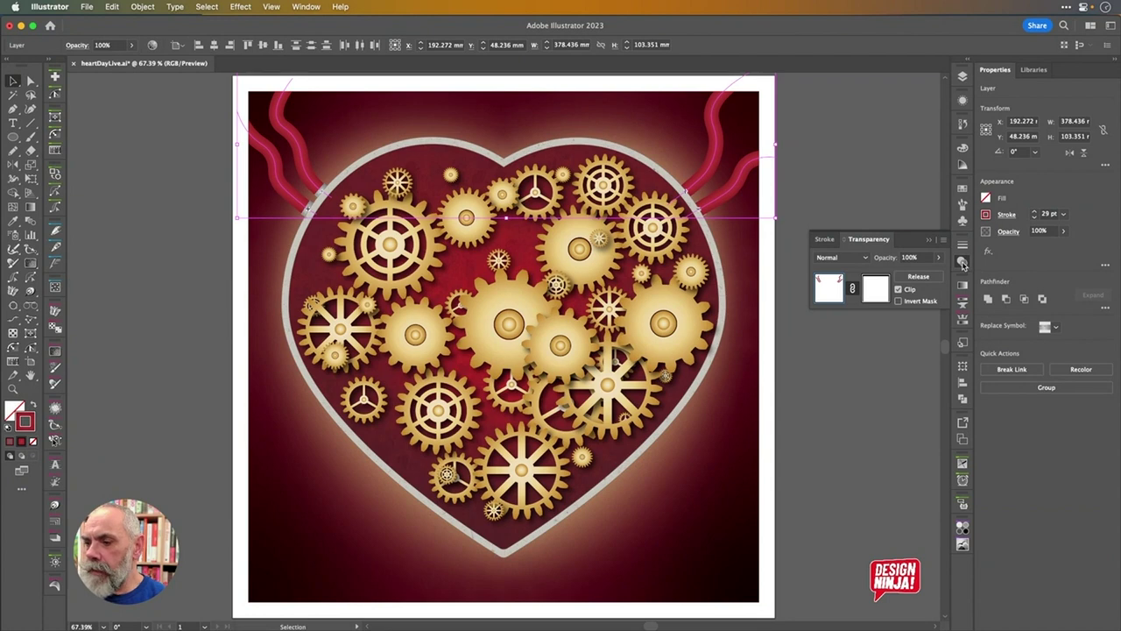
left_click(832, 201)
left_click(740, 162)
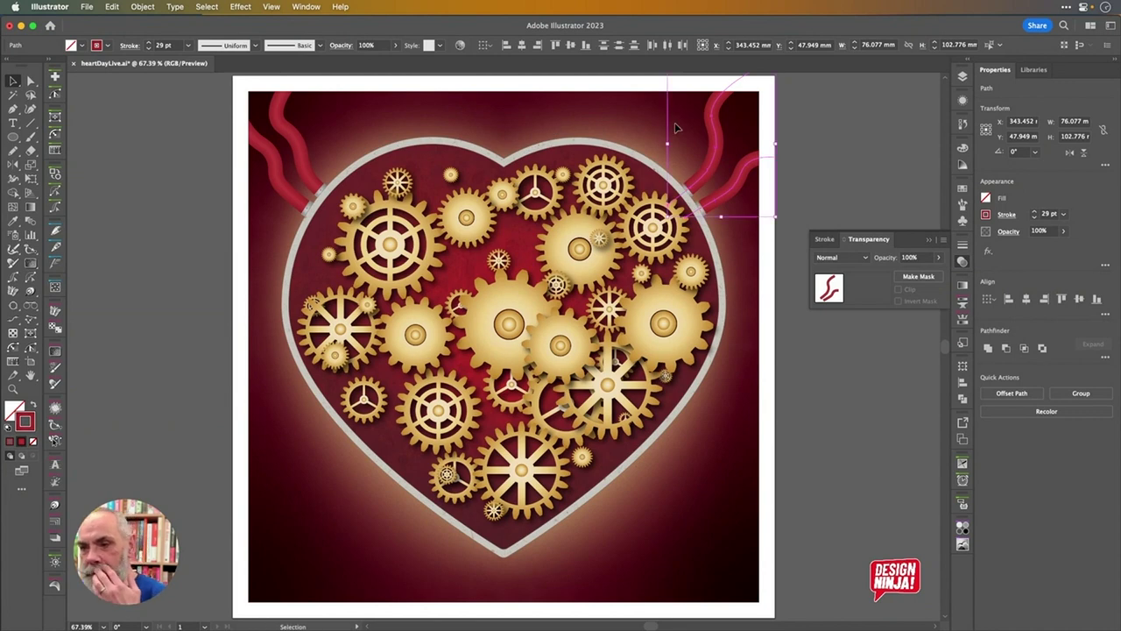
left_click(839, 144)
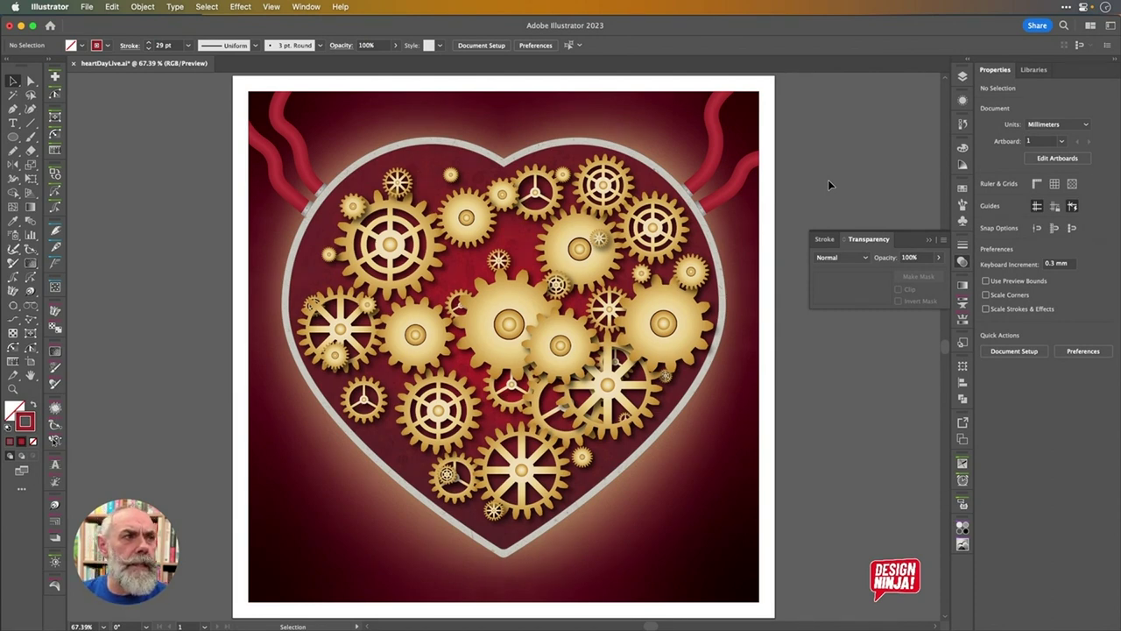
left_click(723, 189)
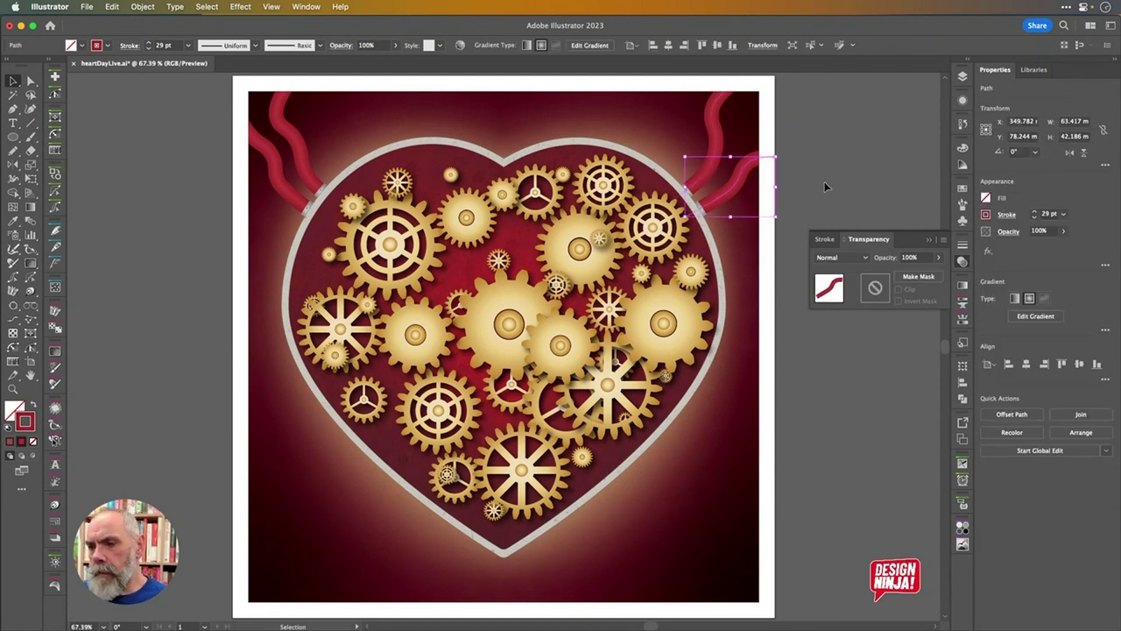
left_click(718, 144, "shift")
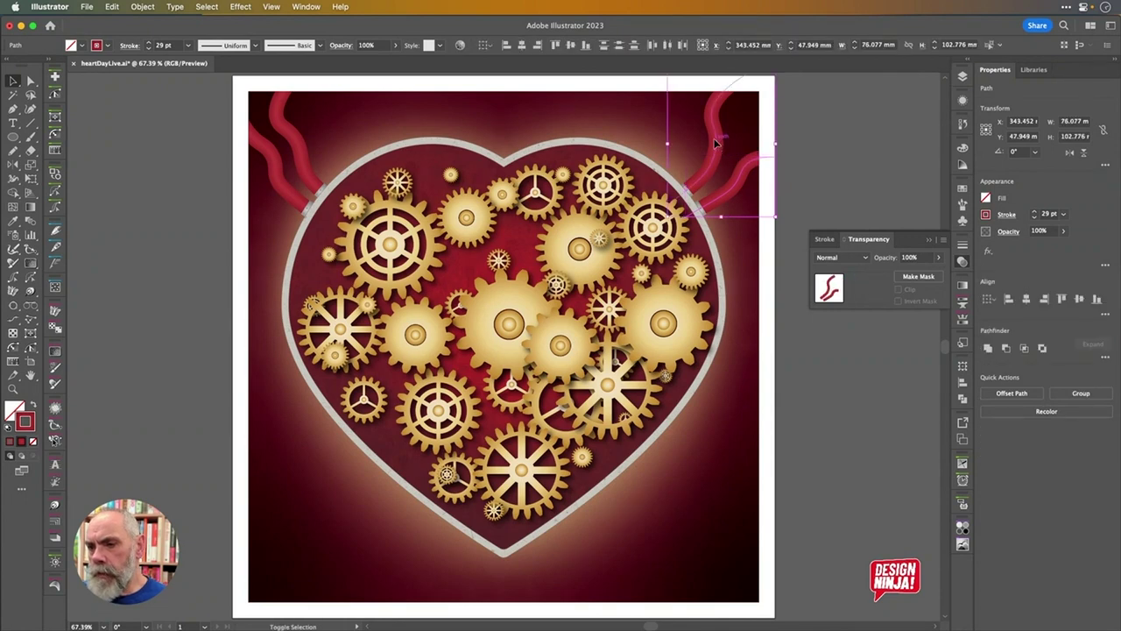
left_click(219, 140)
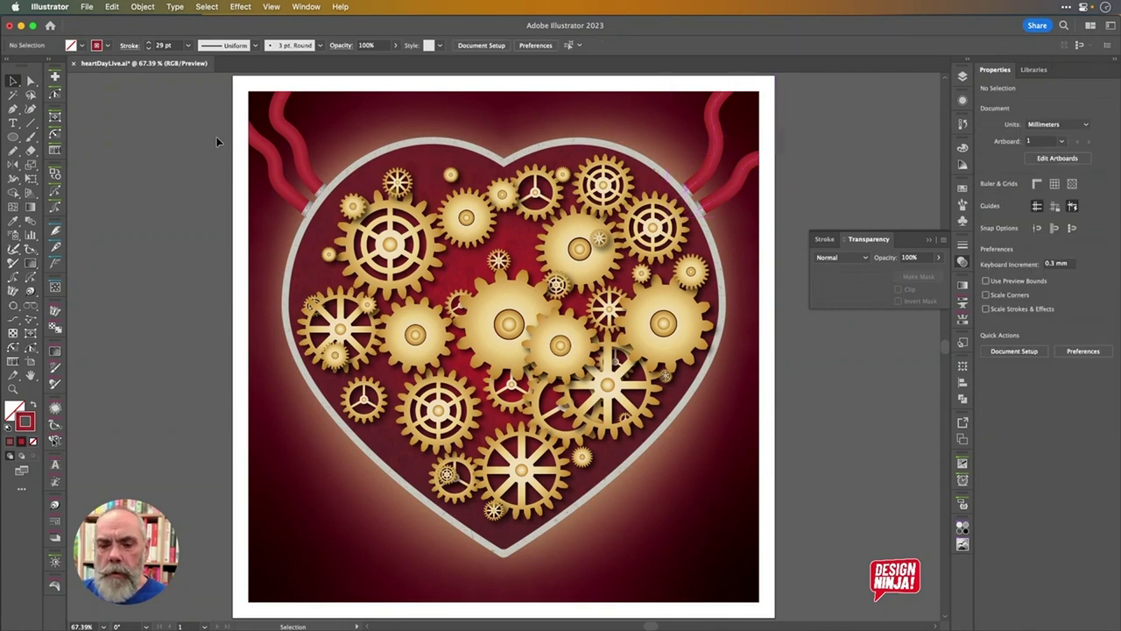
Recolor the left lobe's upper pipe to a golden brown matching the gears, and deselect it
left_click(286, 134)
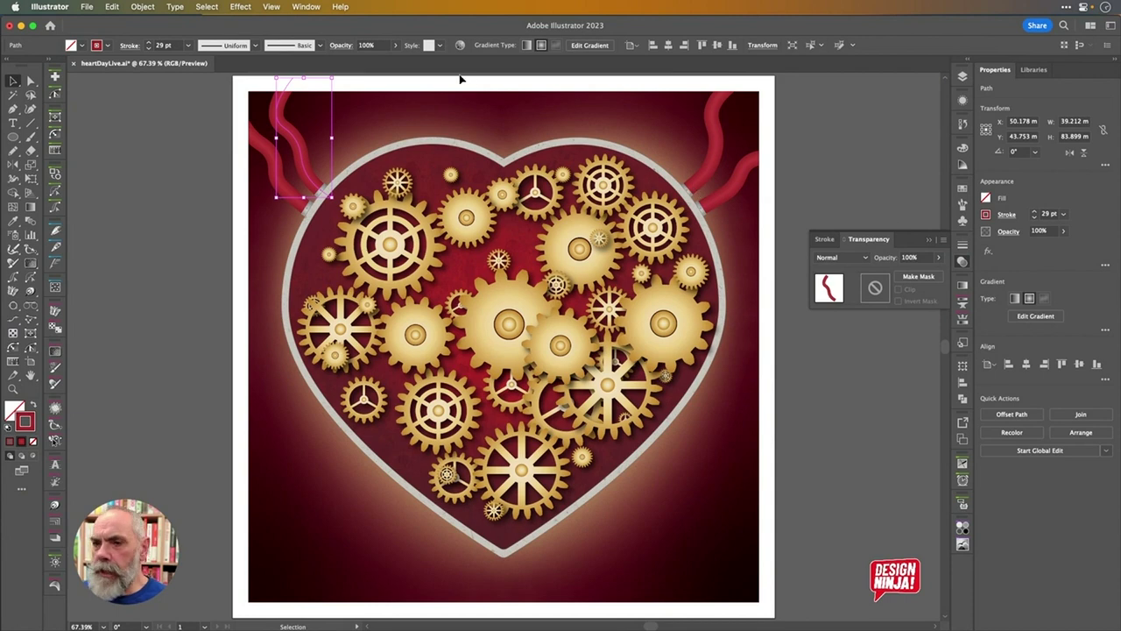
left_click(460, 45)
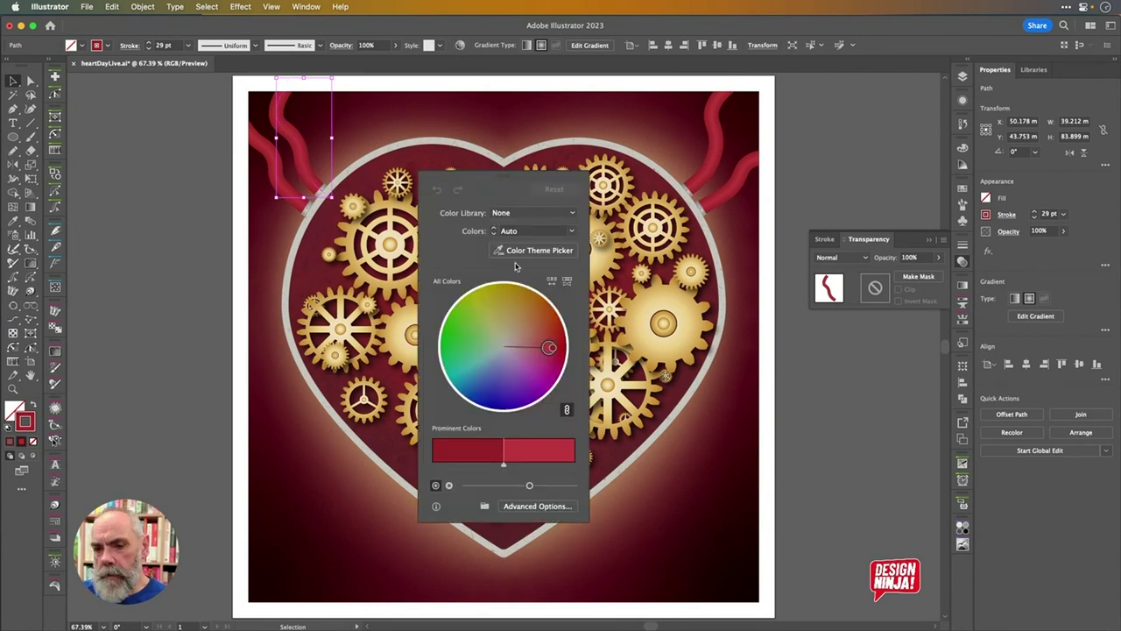
left_click_drag(552, 354, 532, 310)
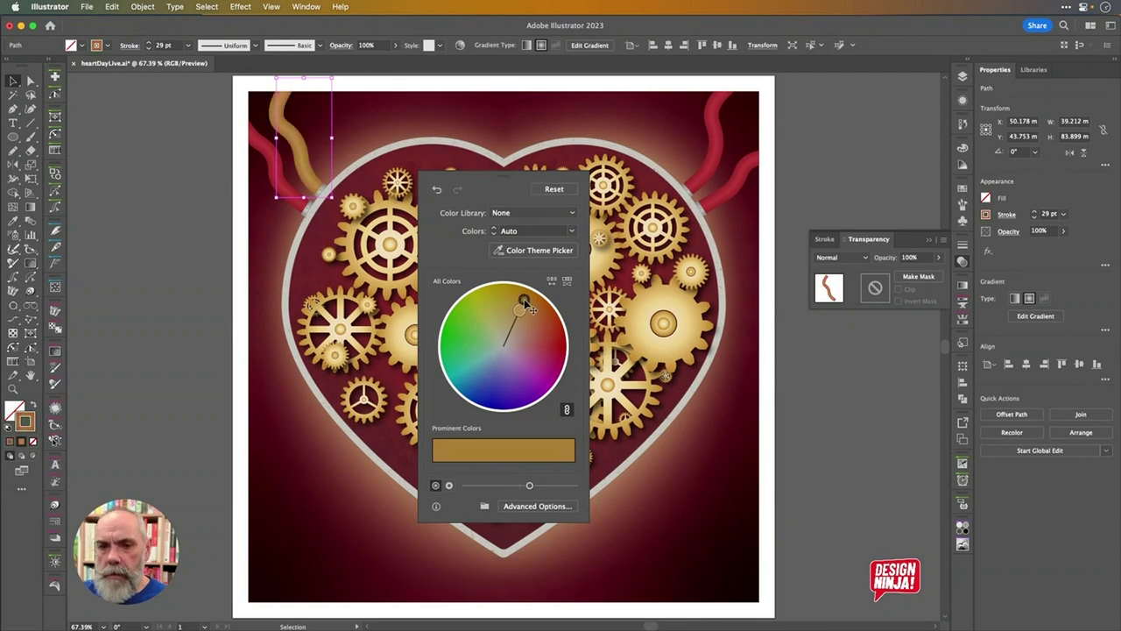
left_click(853, 160)
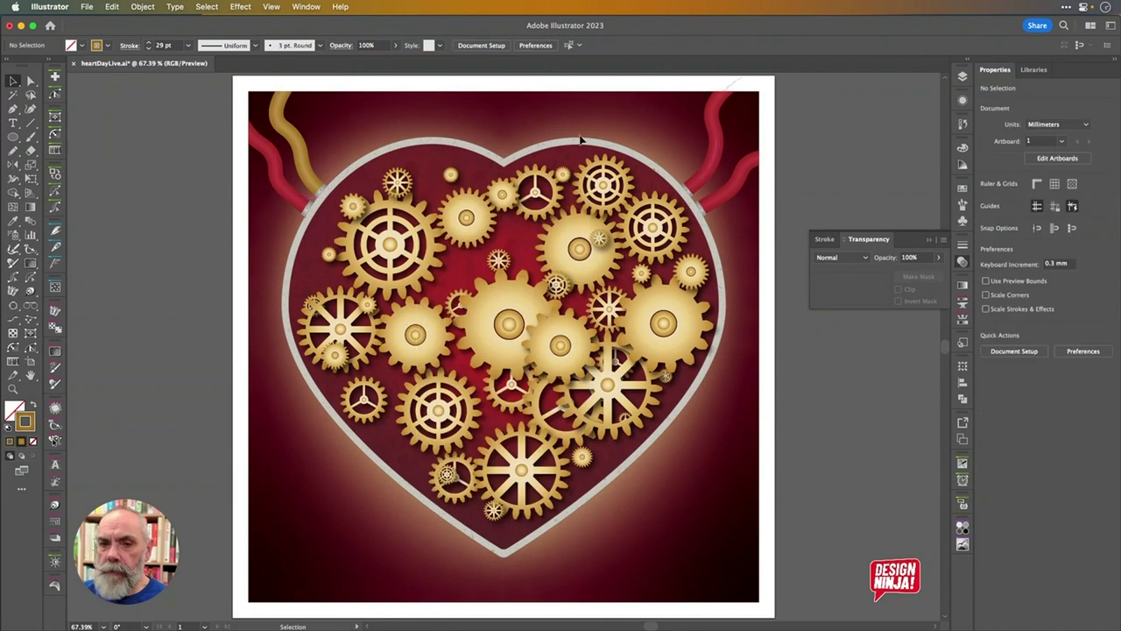
Select all four pipes and reverse their stroke gradients with Gradiator
left_click(309, 179)
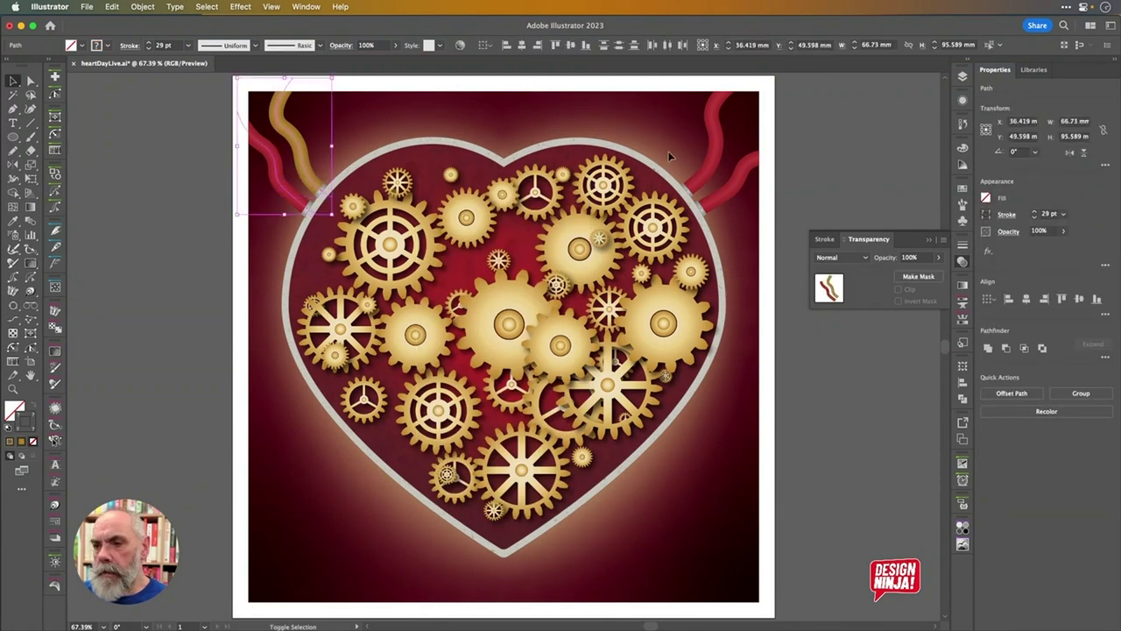
left_click(711, 166, "shift")
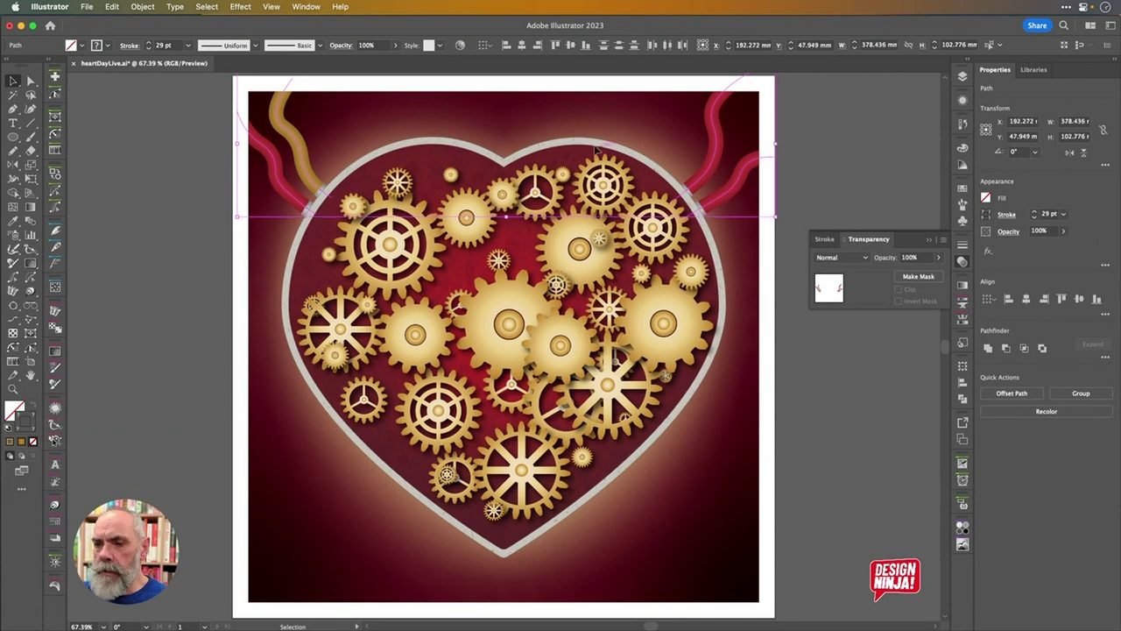
scroll(578, 133, "up", 3)
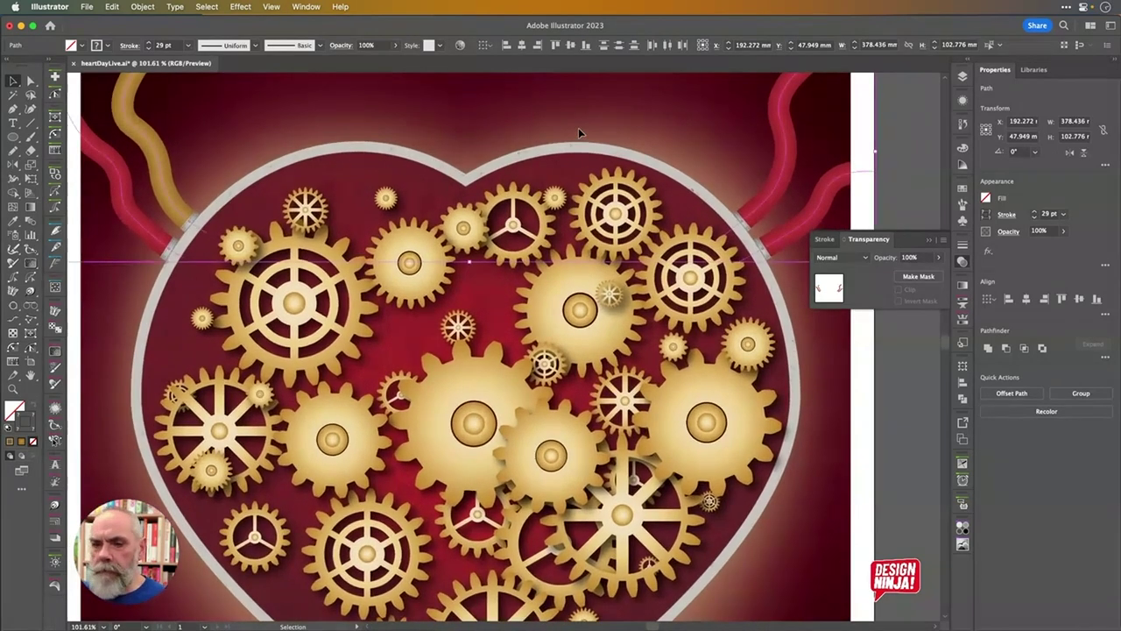
scroll(578, 128, "up", 2)
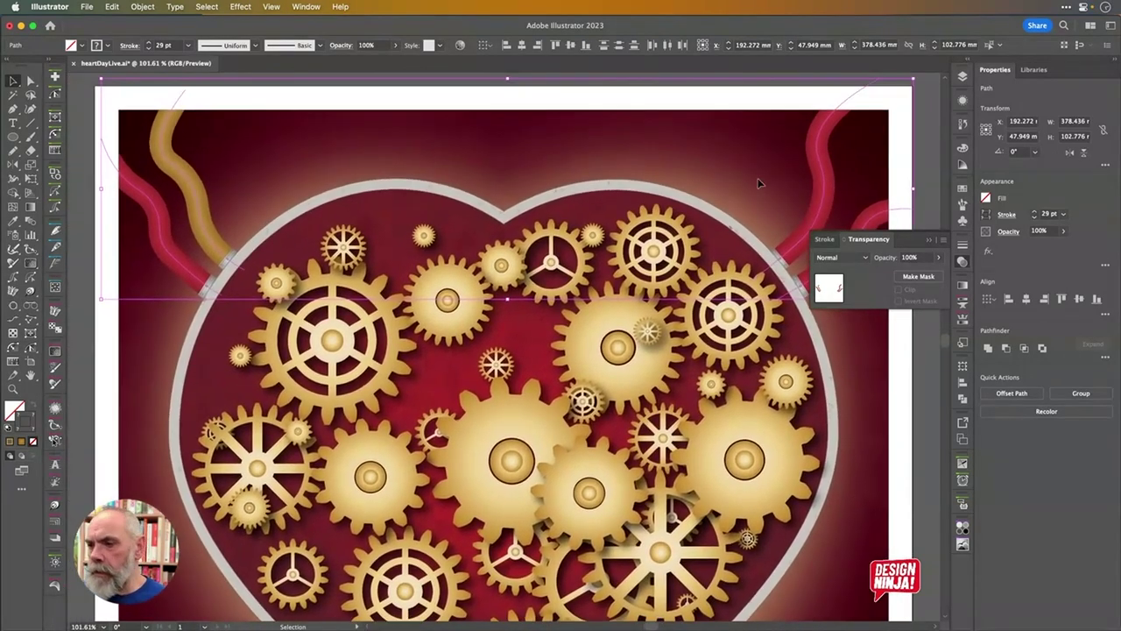
left_click(964, 261)
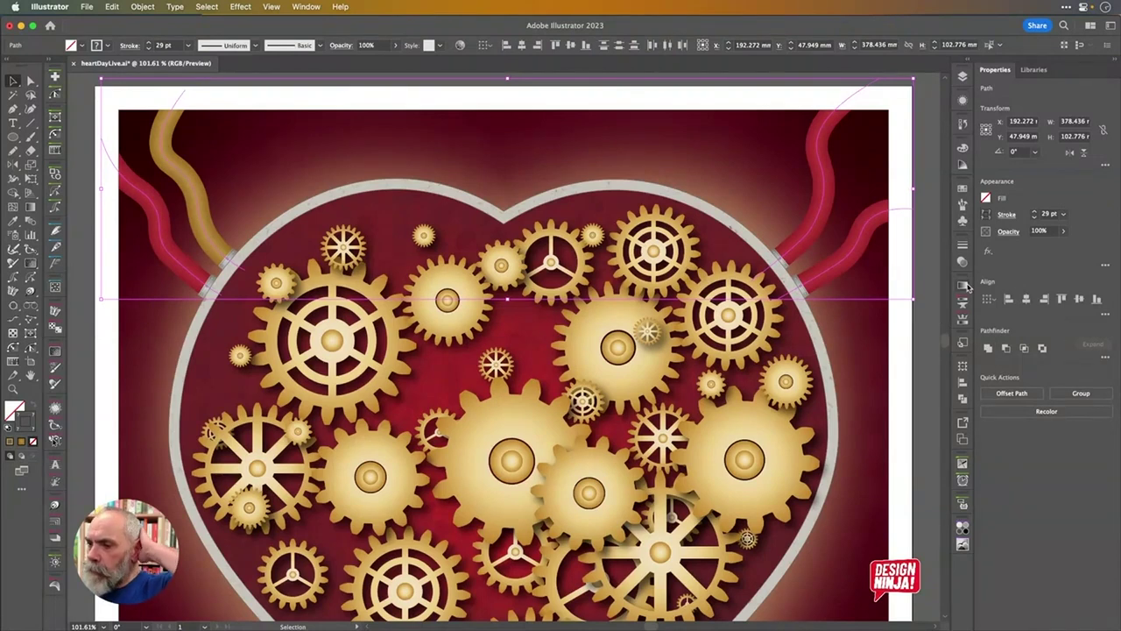
left_click(964, 285)
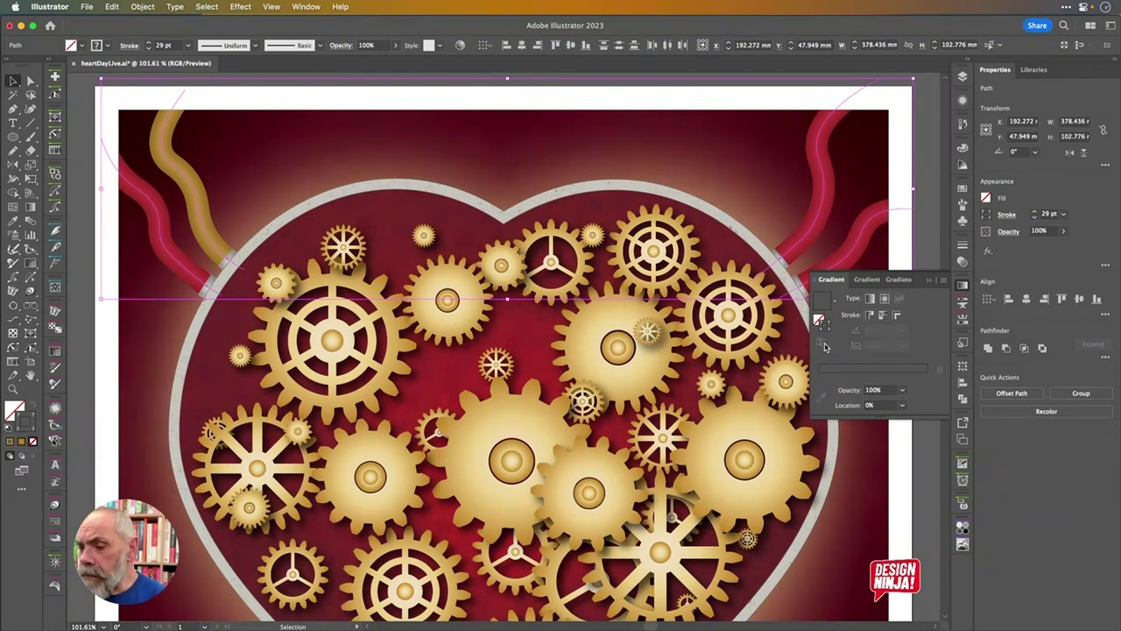
left_click(963, 321)
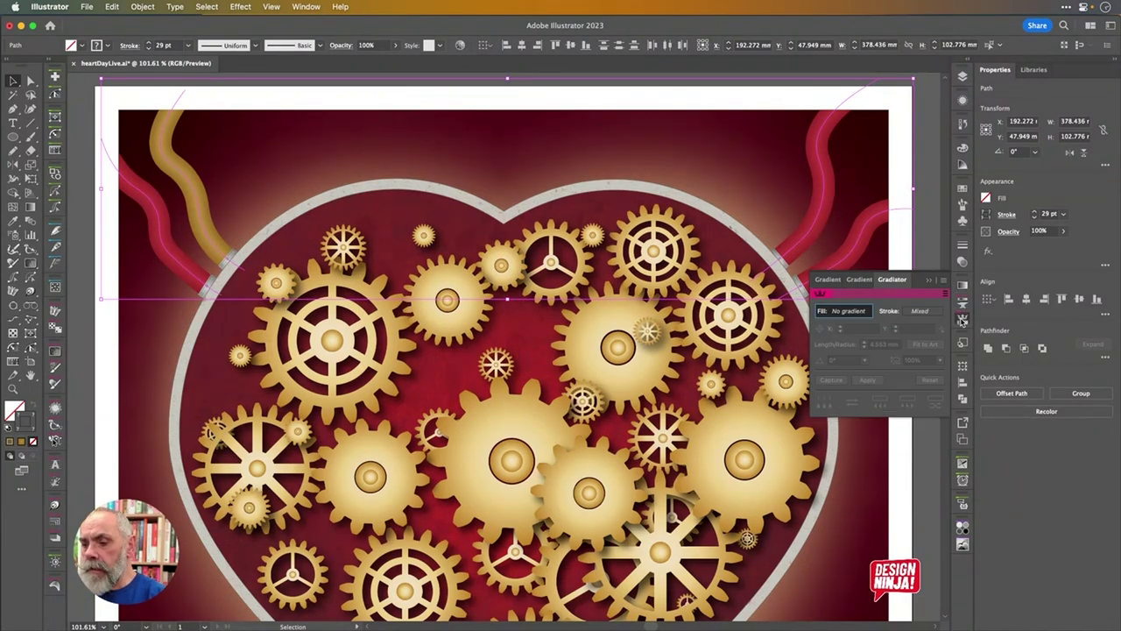
left_click(889, 313)
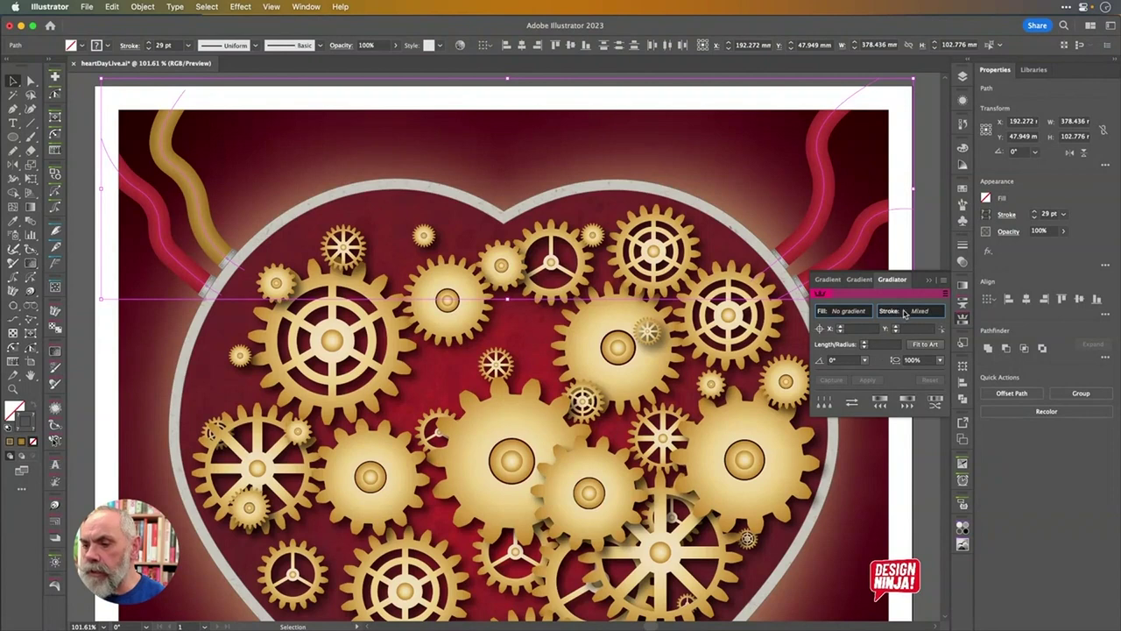
left_click(852, 404)
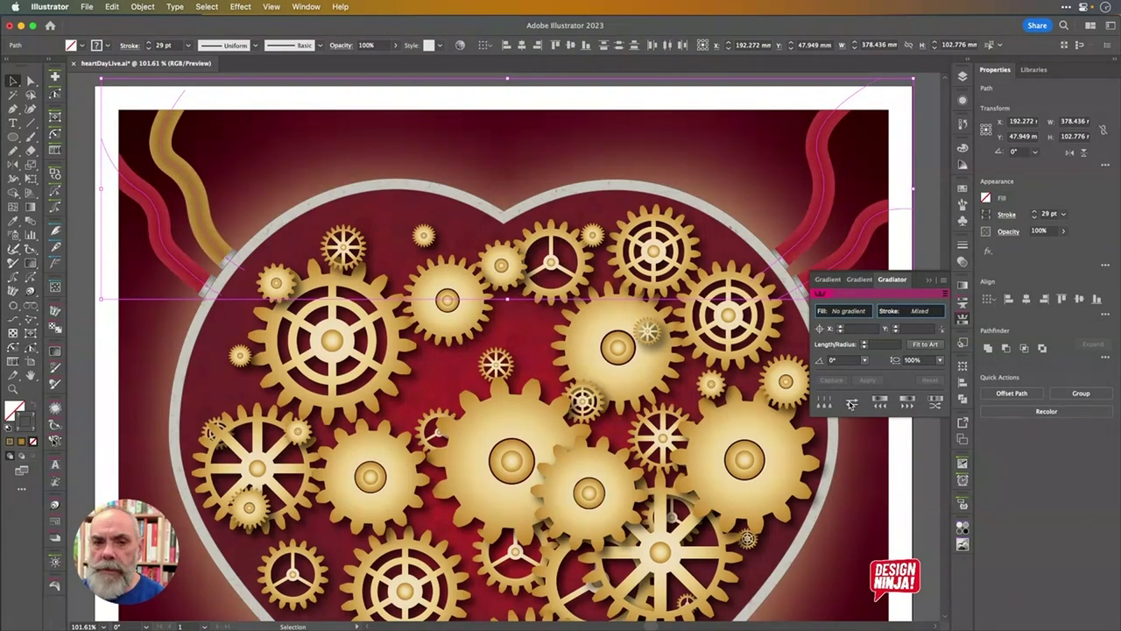
Examine the color stops of the right lobe's lower pipe's stroke gradient in Gradient Forge
left_click(963, 307)
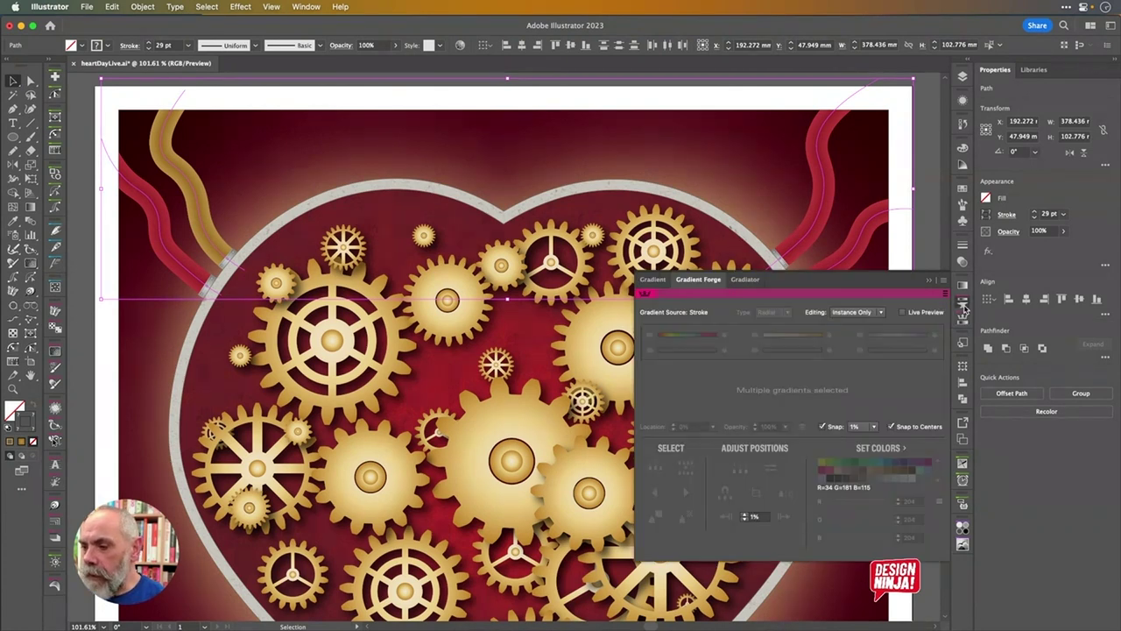
left_click(927, 228)
left_click(874, 229)
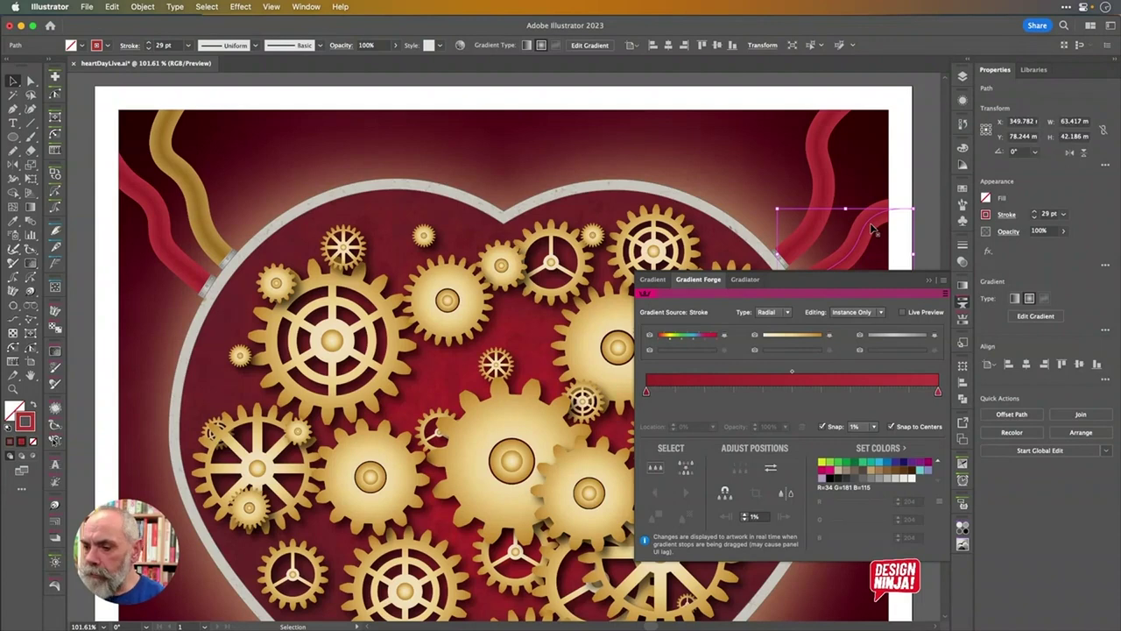
left_click(646, 392)
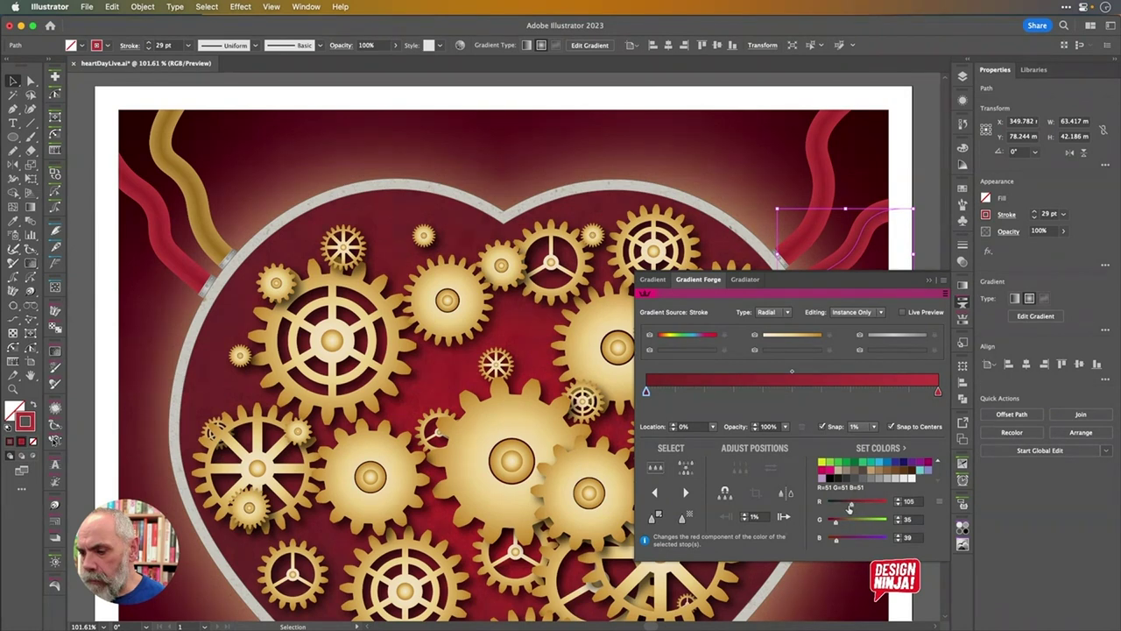
left_click(686, 496)
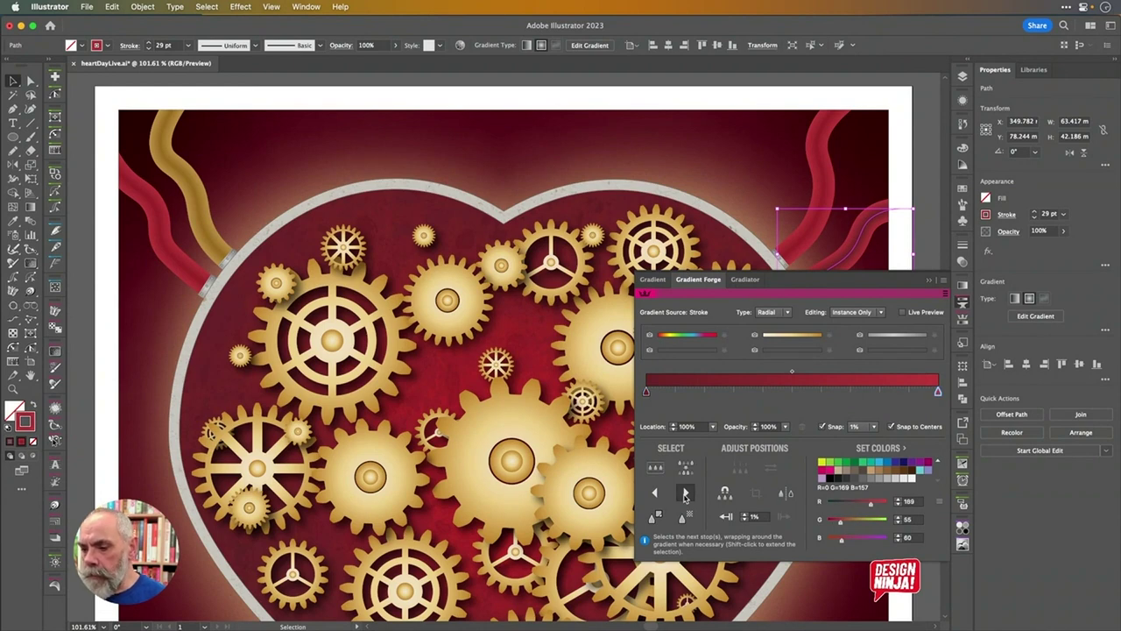
left_click(685, 496)
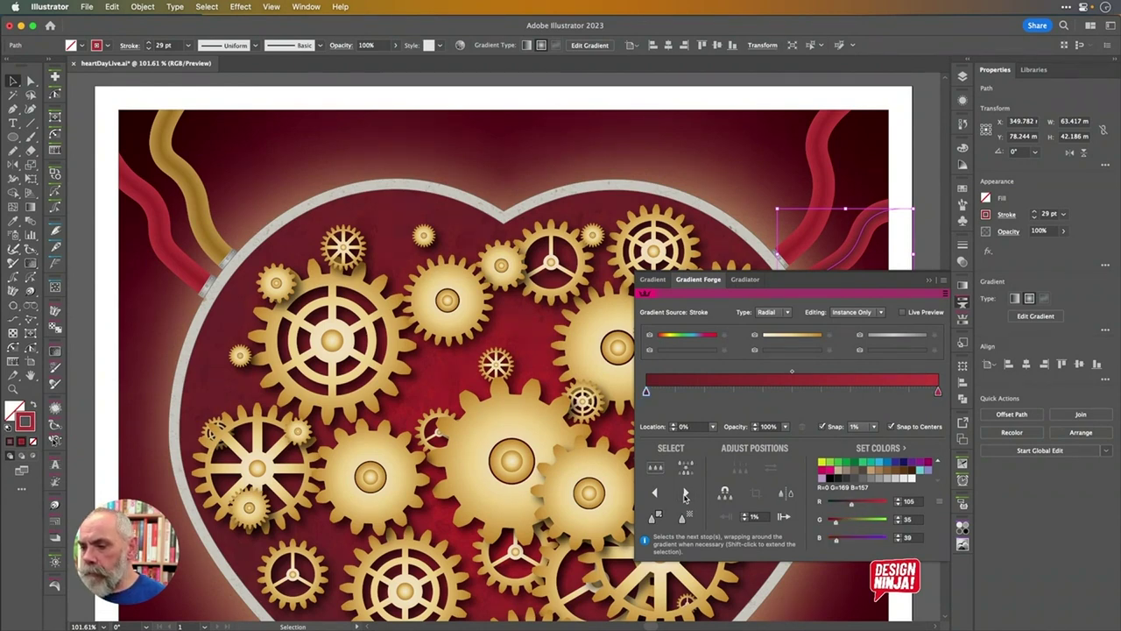
Reverse the right lobe's lower pipe's stroke gradient with Gradiator and store it in an empty Gradient Forge pocket
left_click(964, 320)
left_click(964, 320)
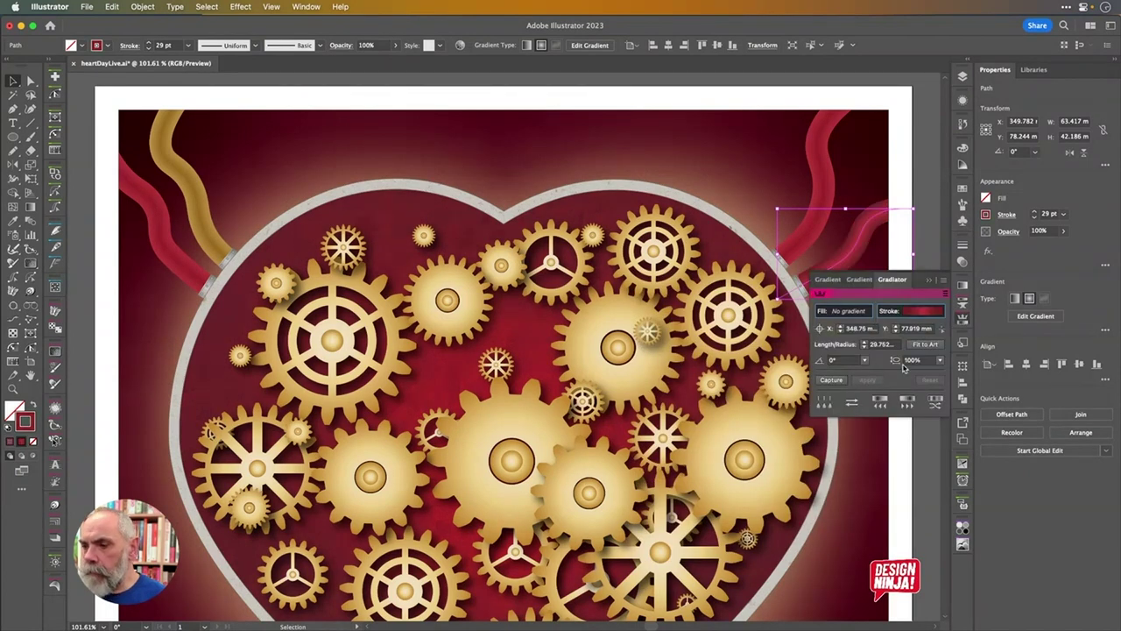
left_click(963, 321)
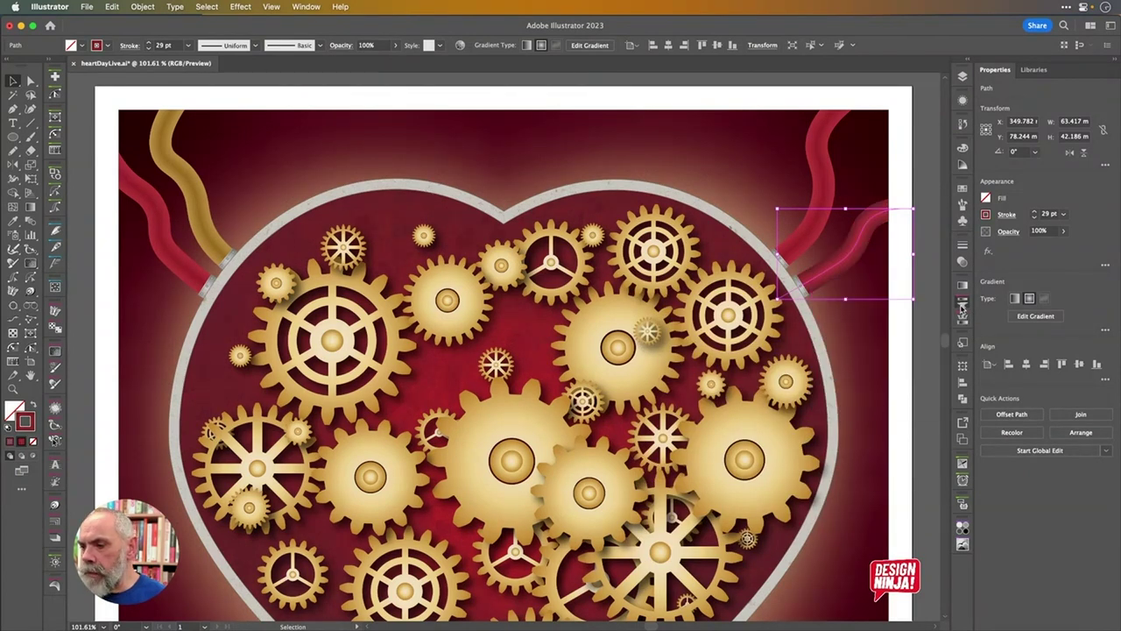
left_click(963, 301)
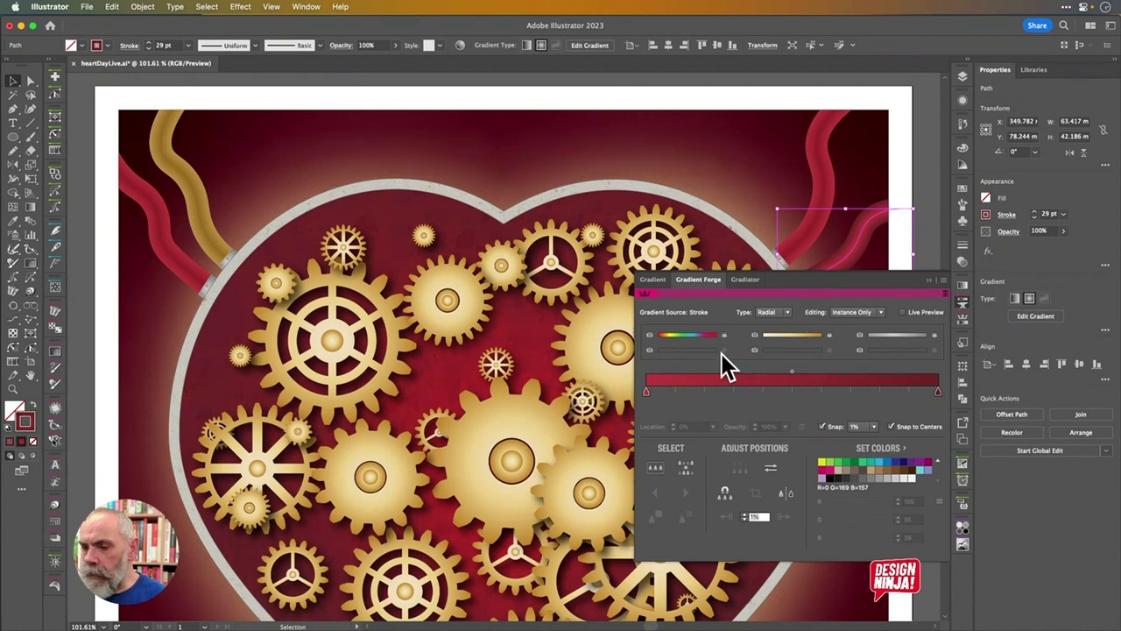
left_click(650, 352)
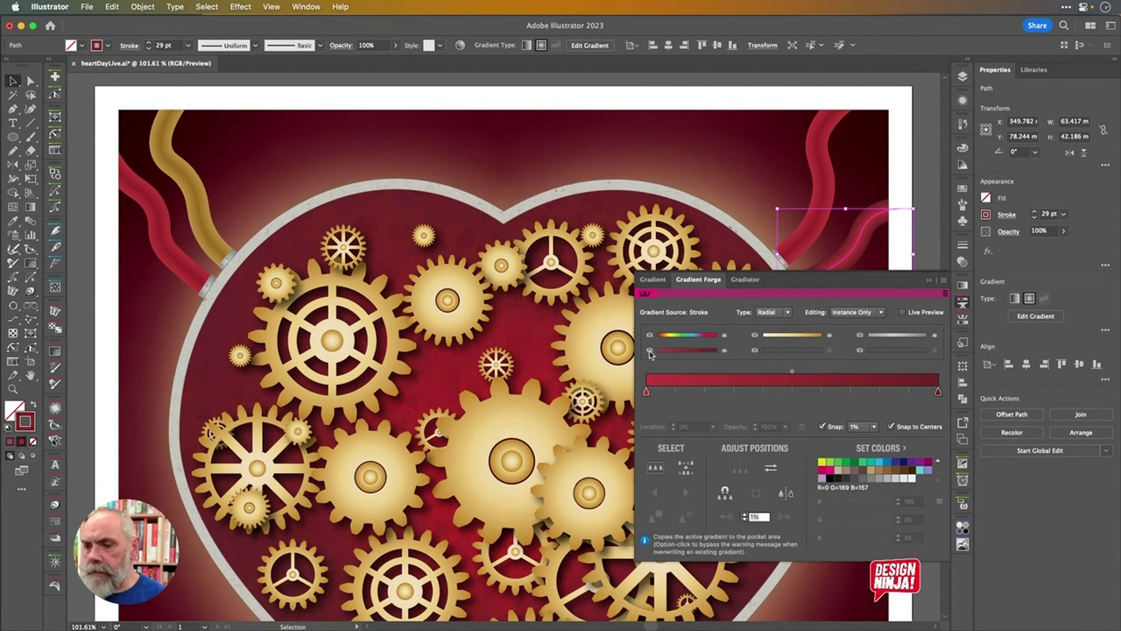
left_click(827, 173)
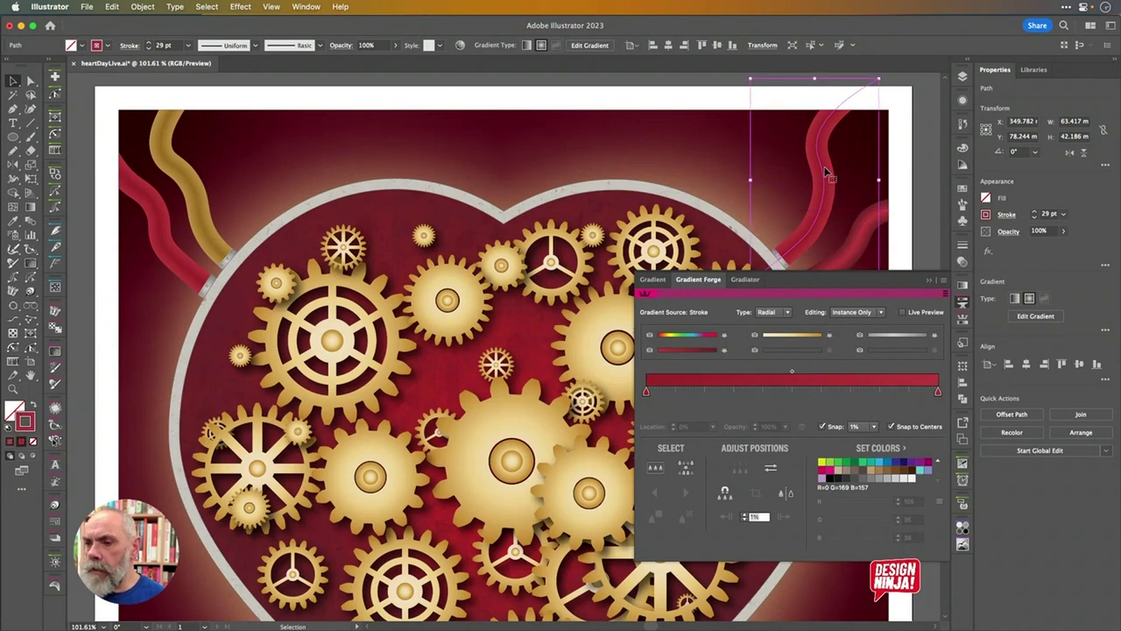
left_click(195, 208, "shift")
left_click(179, 259, "shift")
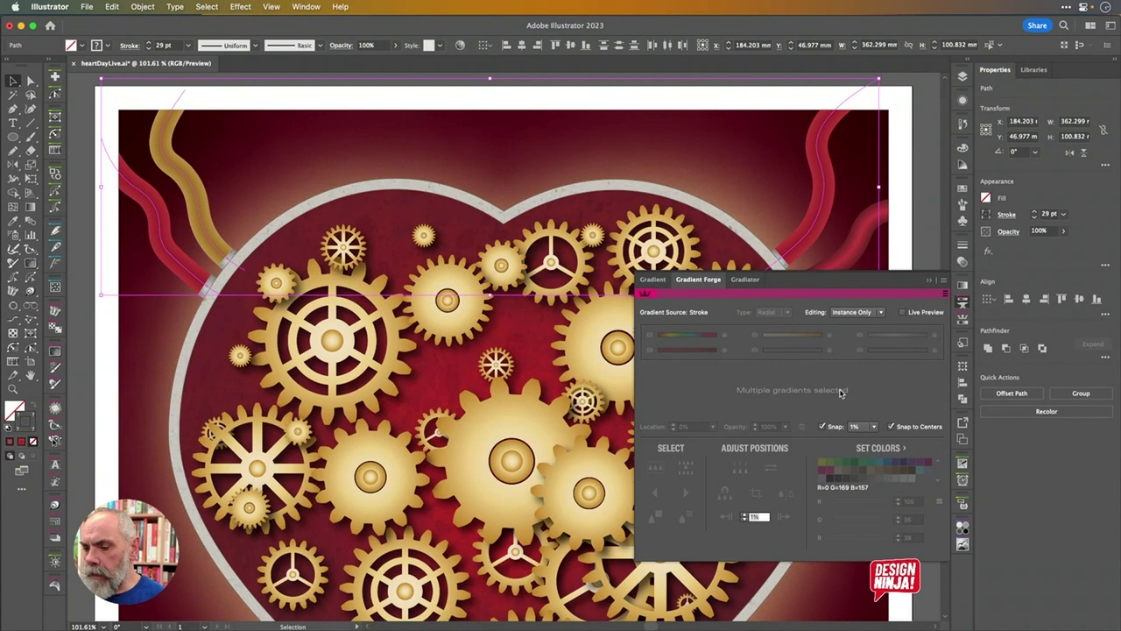
Select only the right lobe's lower pipe and capture its stroke gradient's settings with Gradiator
left_click(963, 321)
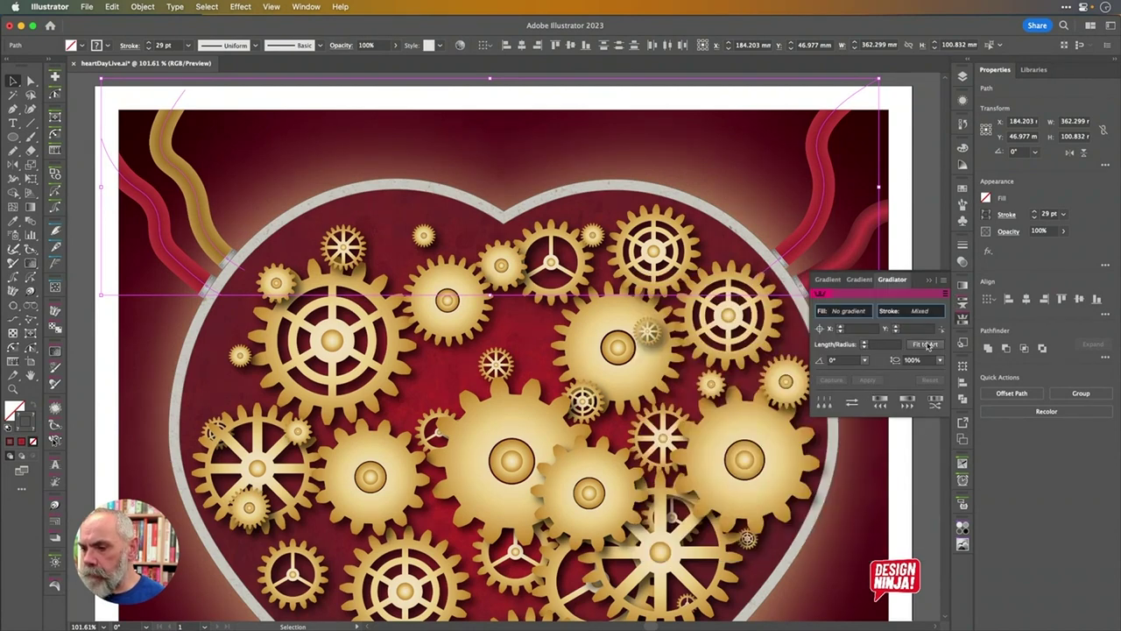
left_click(925, 116)
left_click(883, 218)
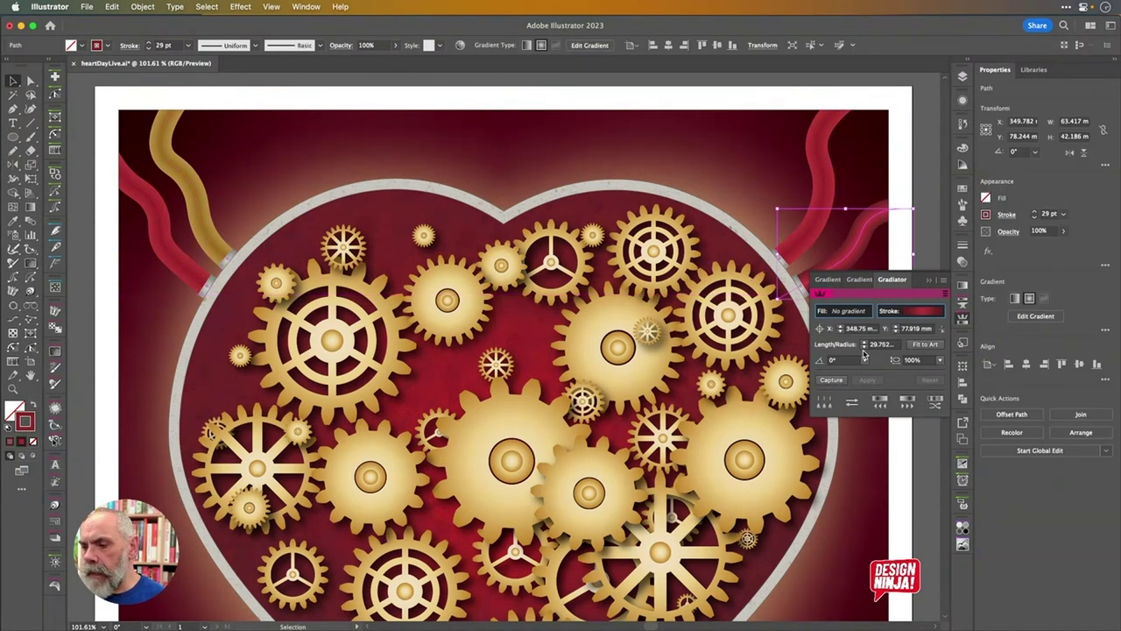
left_click(831, 382)
Apply the captured gradient to the strokes of the other three pipes with Gradiator, and deselect them
left_click(831, 176)
left_click(200, 192, "shift")
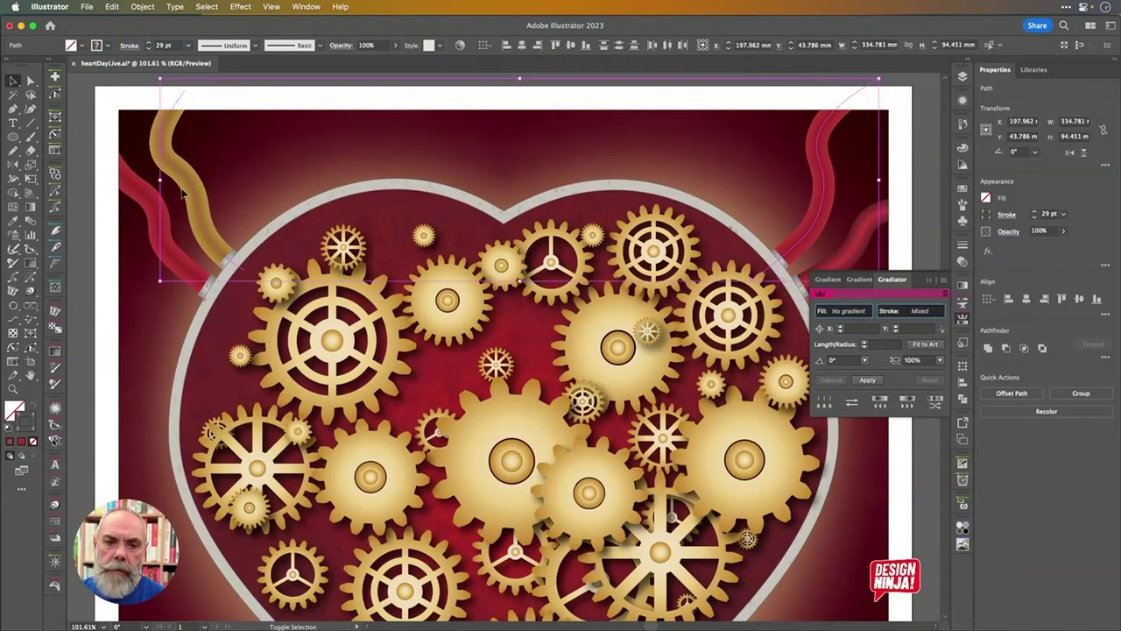
left_click(160, 221, "shift")
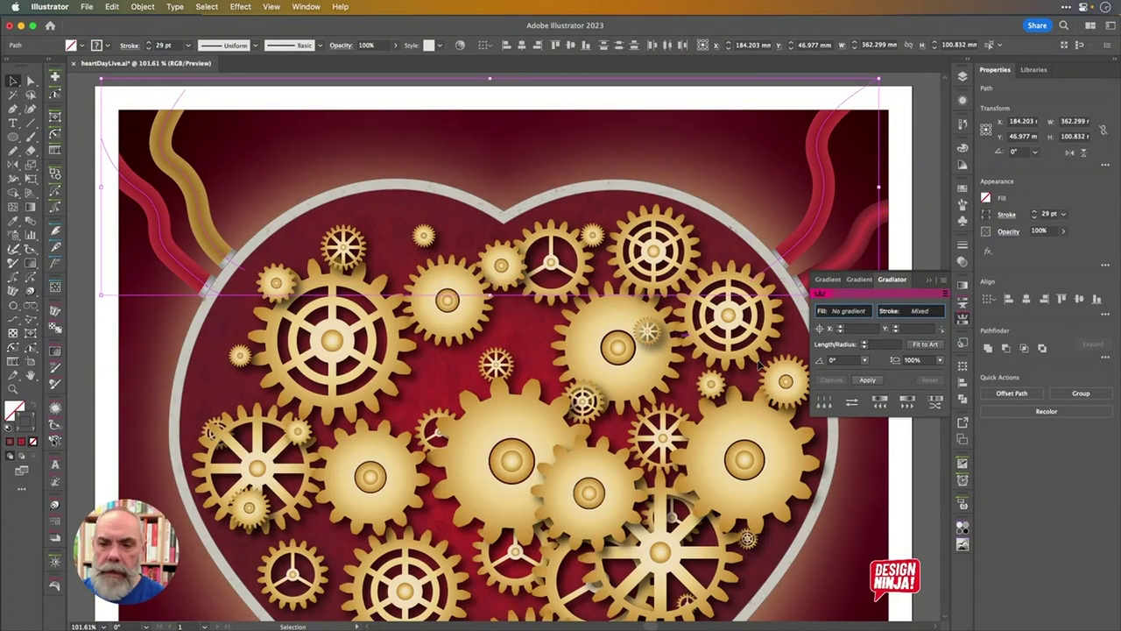
left_click(868, 380)
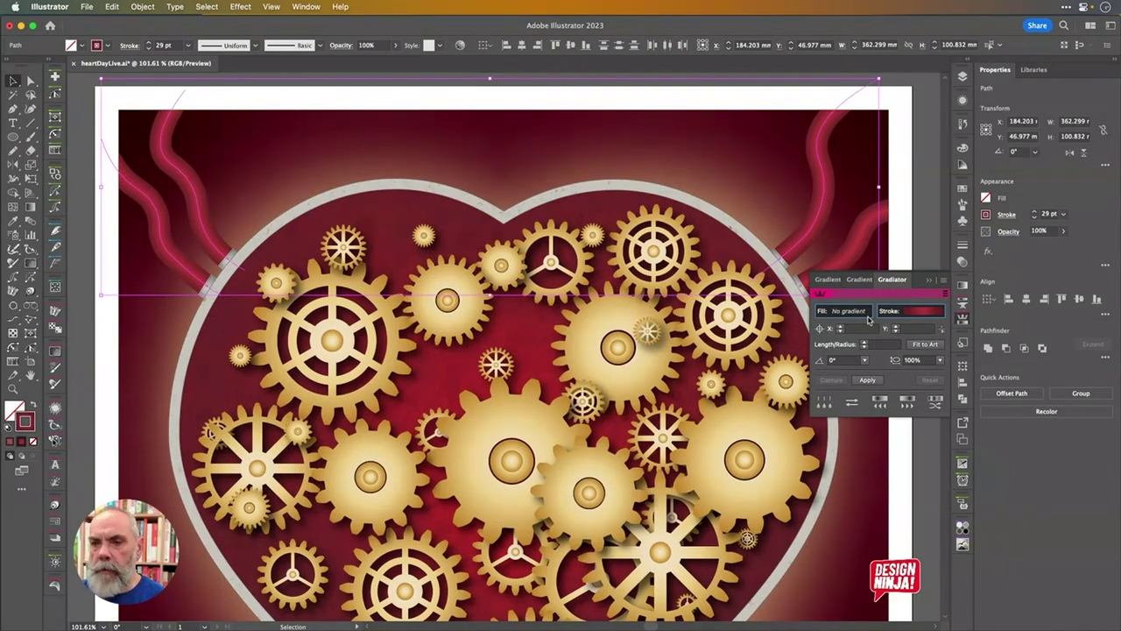
left_click(964, 318)
left_click(934, 285)
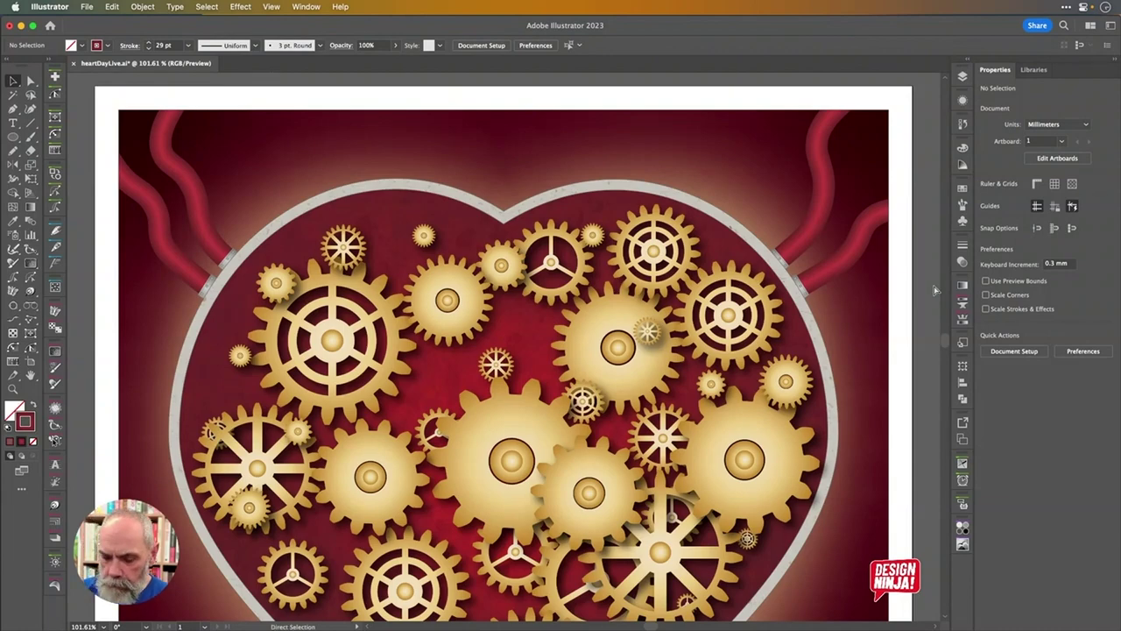
Select all the pipes together with their metal brackets and group them
key("super+0")
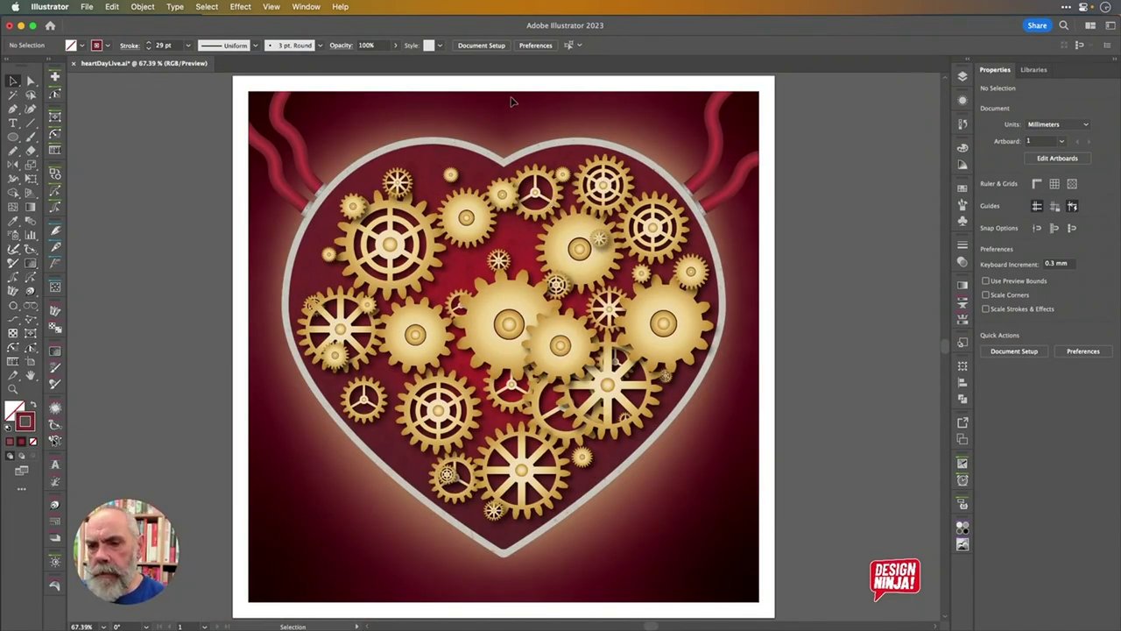
scroll(511, 101, "up", 3)
scroll(512, 101, "left", 2)
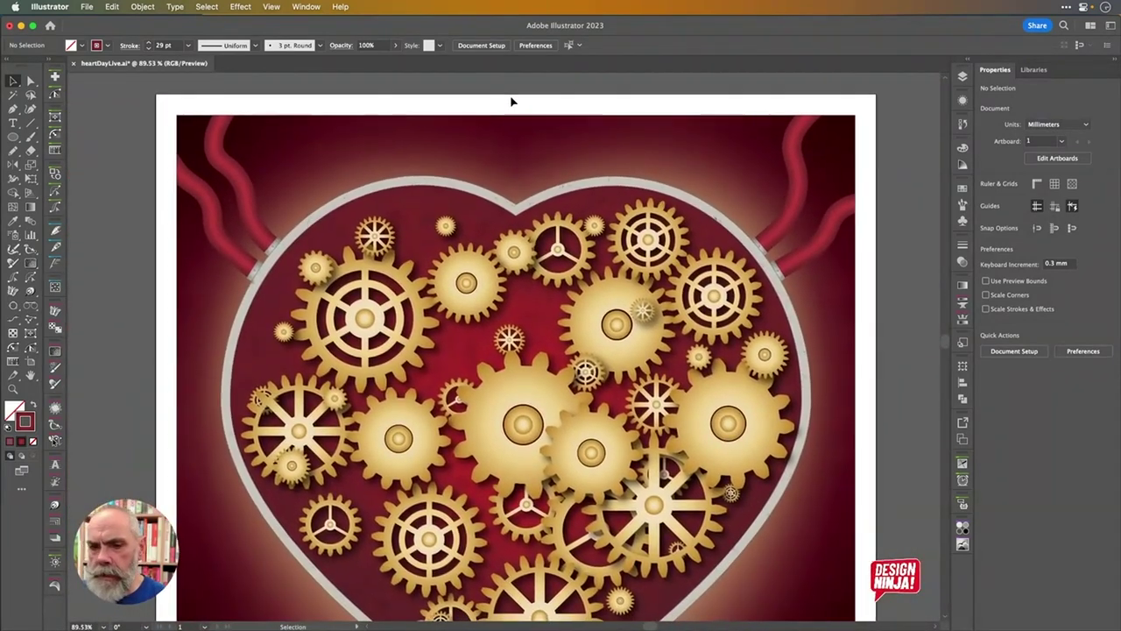
left_click(252, 205)
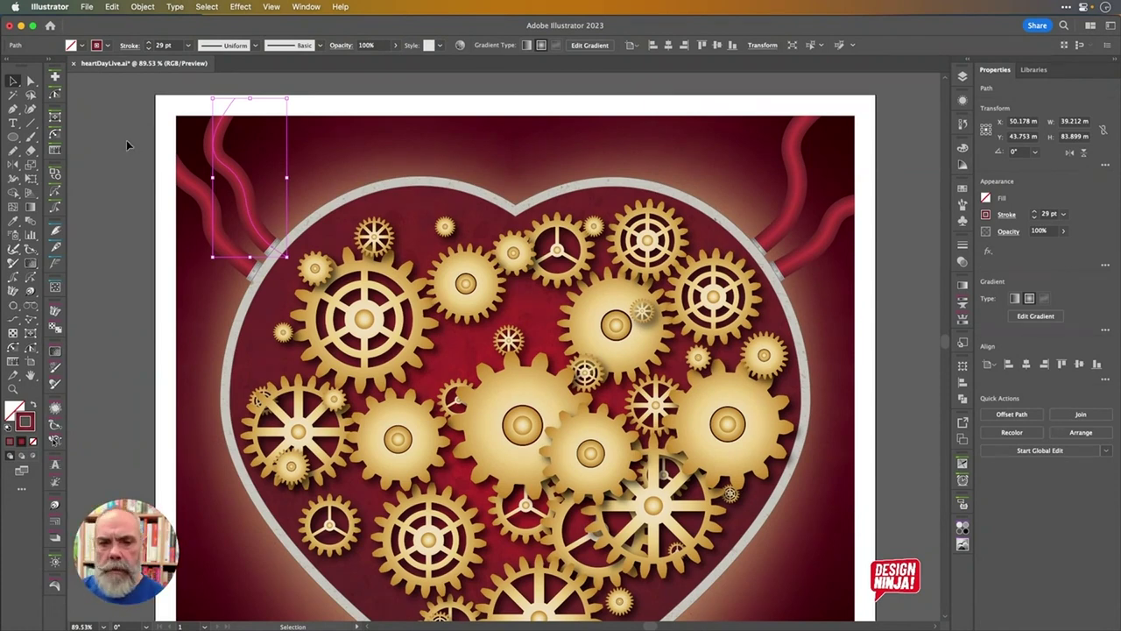
key("super+a")
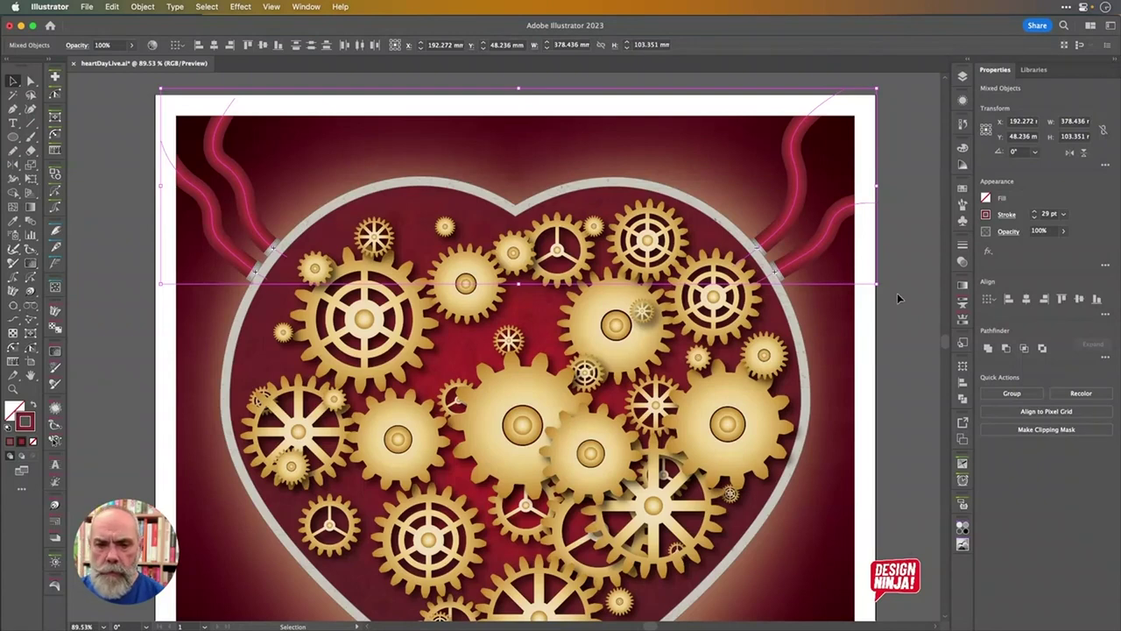
key("a")
key("super+g")
key("v")
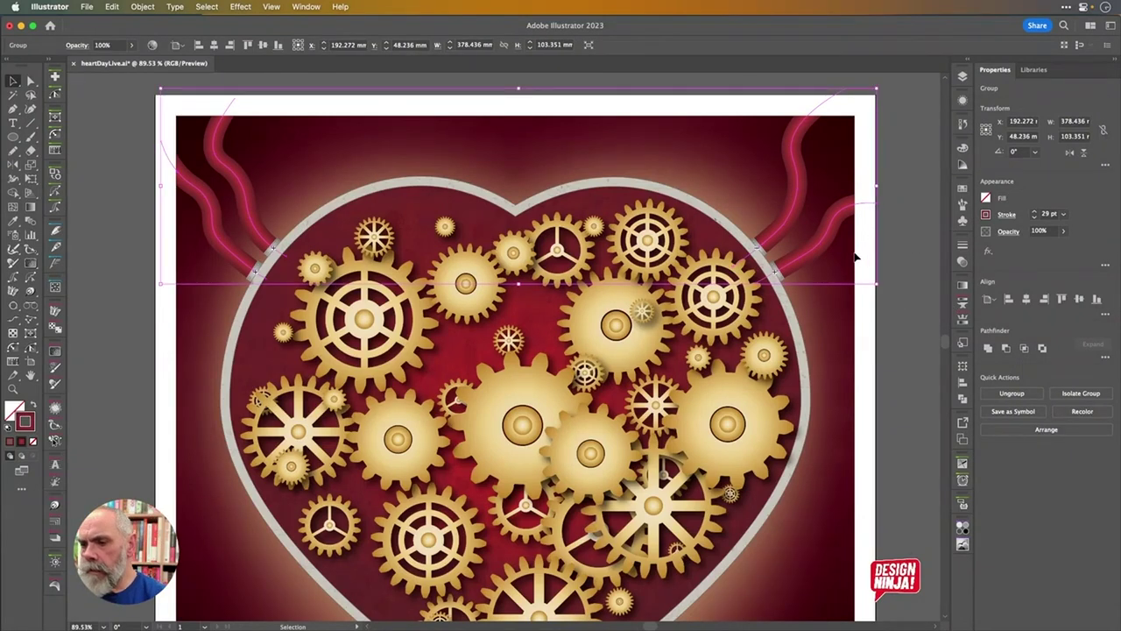
Examine the pipe group's appearance attributes and its place in the pipes layer
scroll(206, 211, "up", 2)
scroll(204, 205, "up", 2)
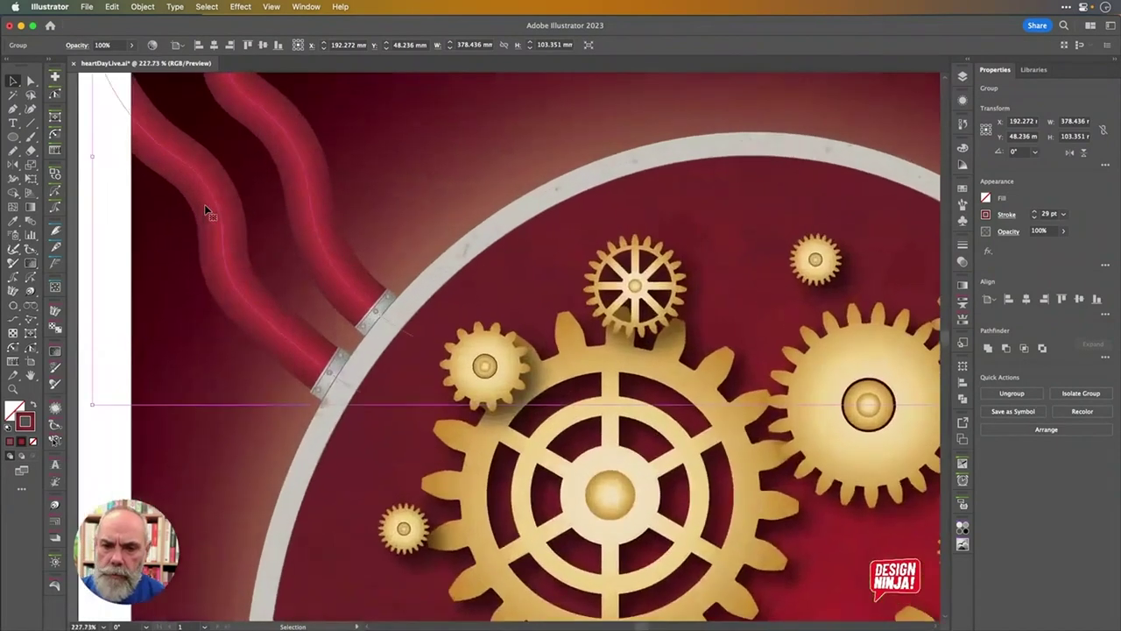
scroll(204, 204, "up", 3)
scroll(207, 212, "up", 2)
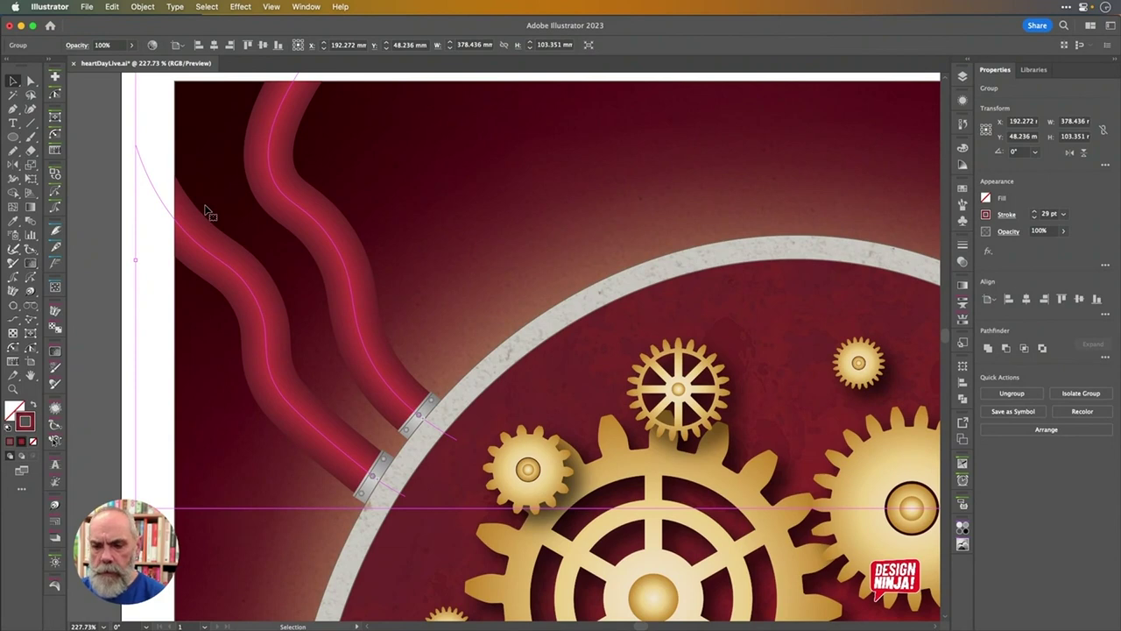
left_click(963, 102)
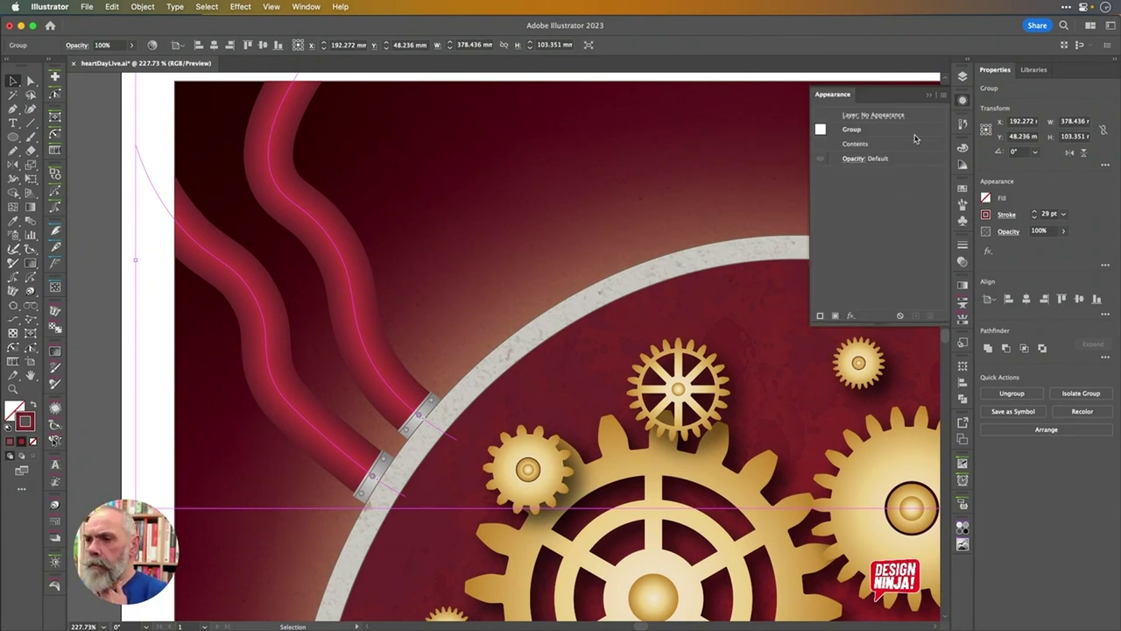
left_click(963, 101)
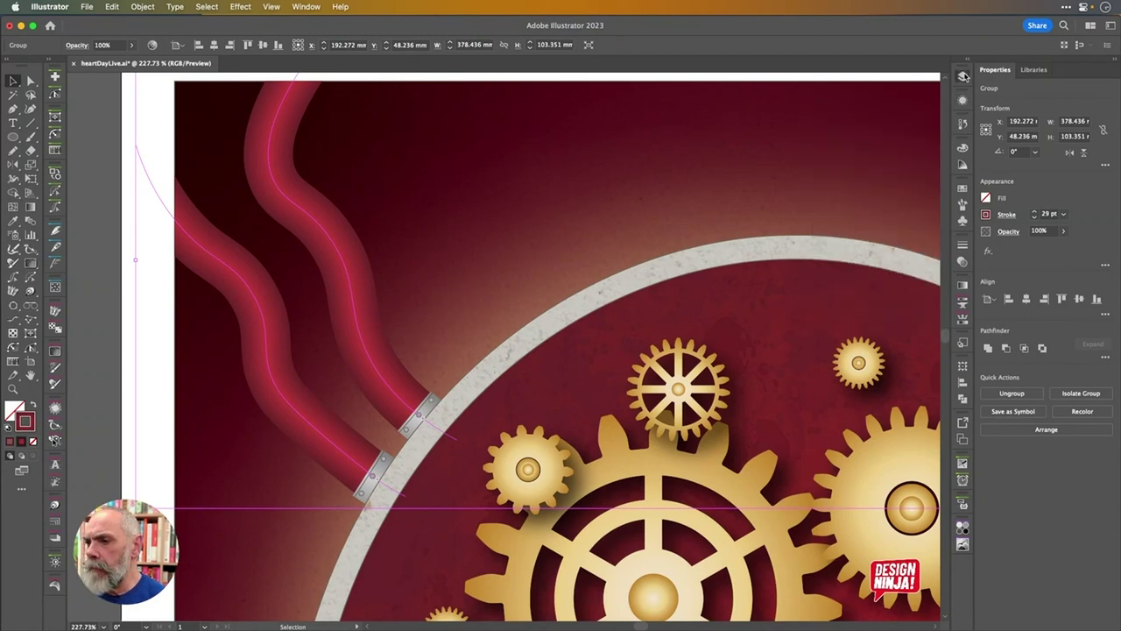
left_click(963, 76)
left_click(904, 171)
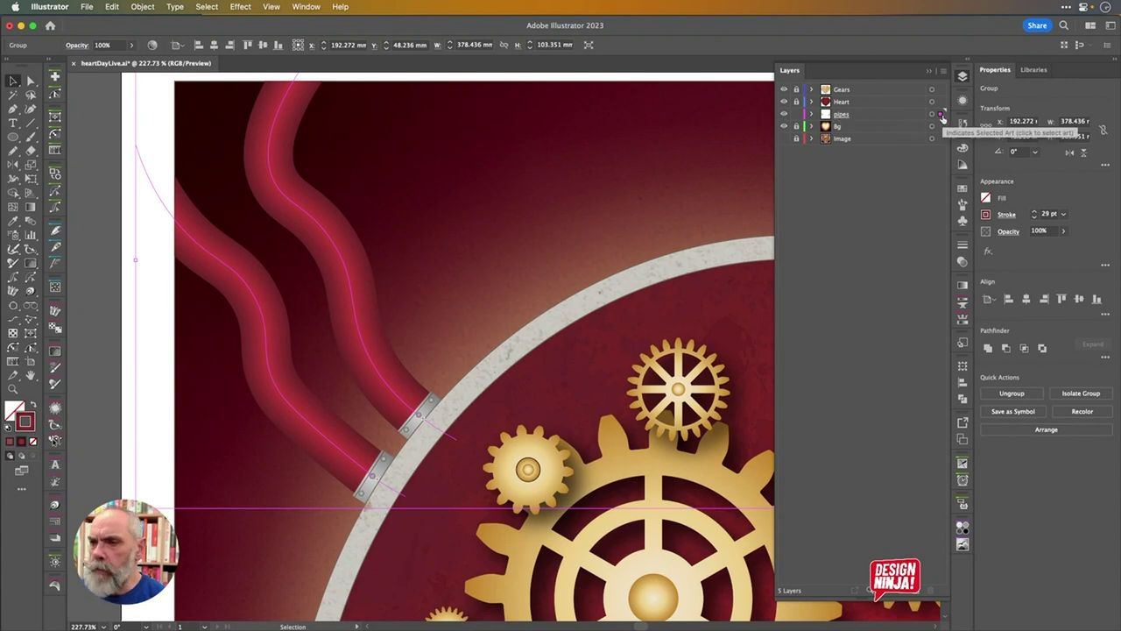
left_click(964, 100)
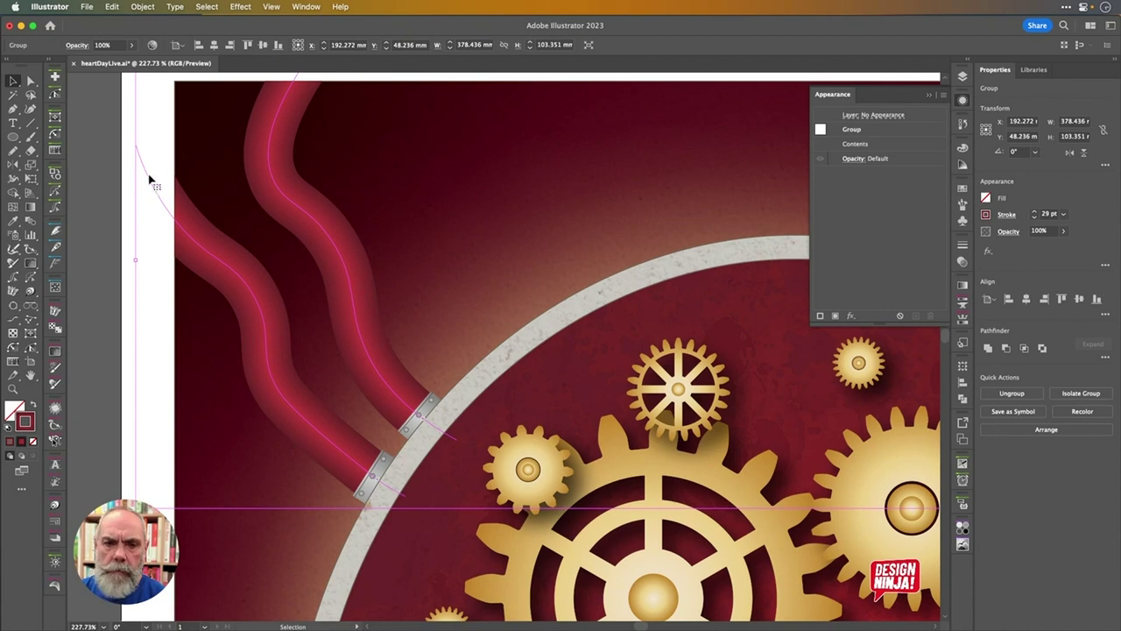
left_click(108, 182)
left_click(274, 187)
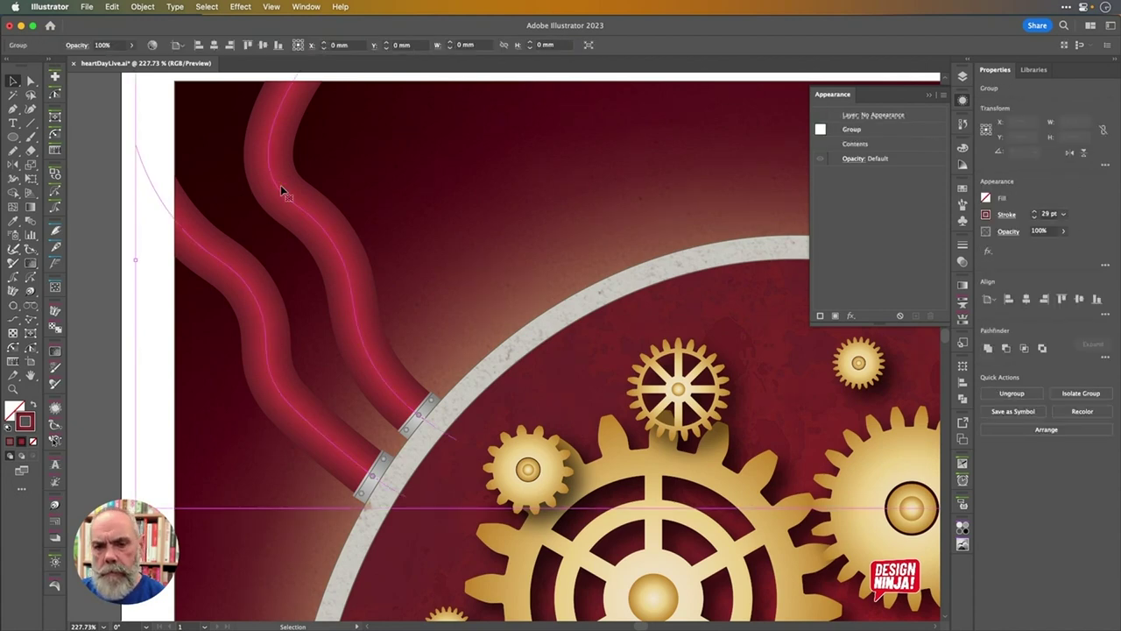
Try a new fill on the whole pipe group, and undo it
left_click(859, 131)
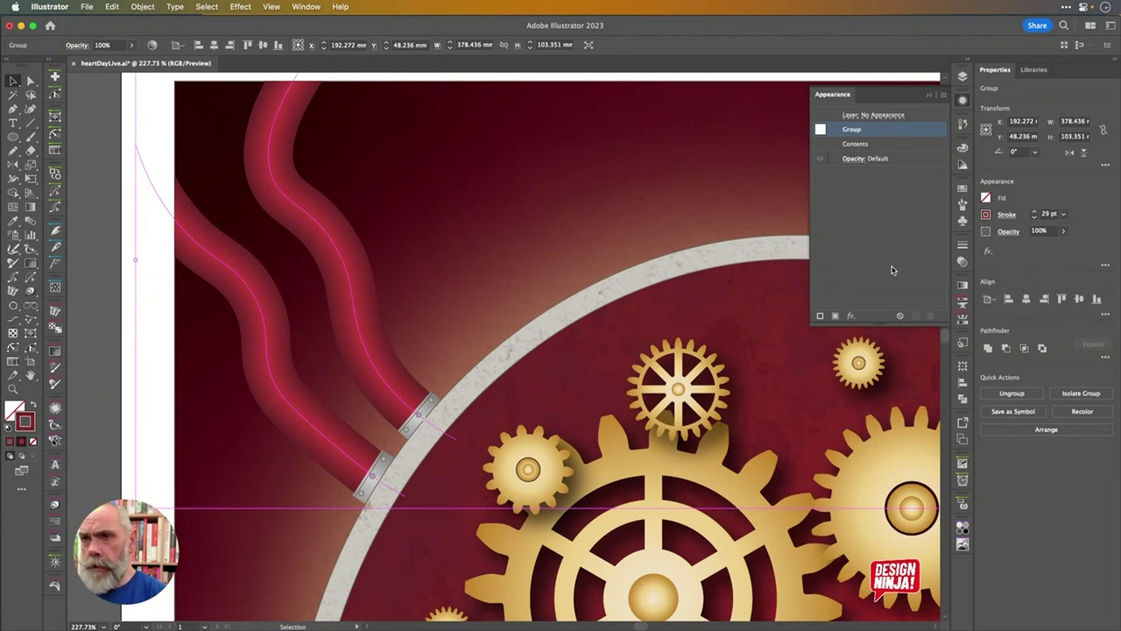
key("a")
key("v")
key("super+slash")
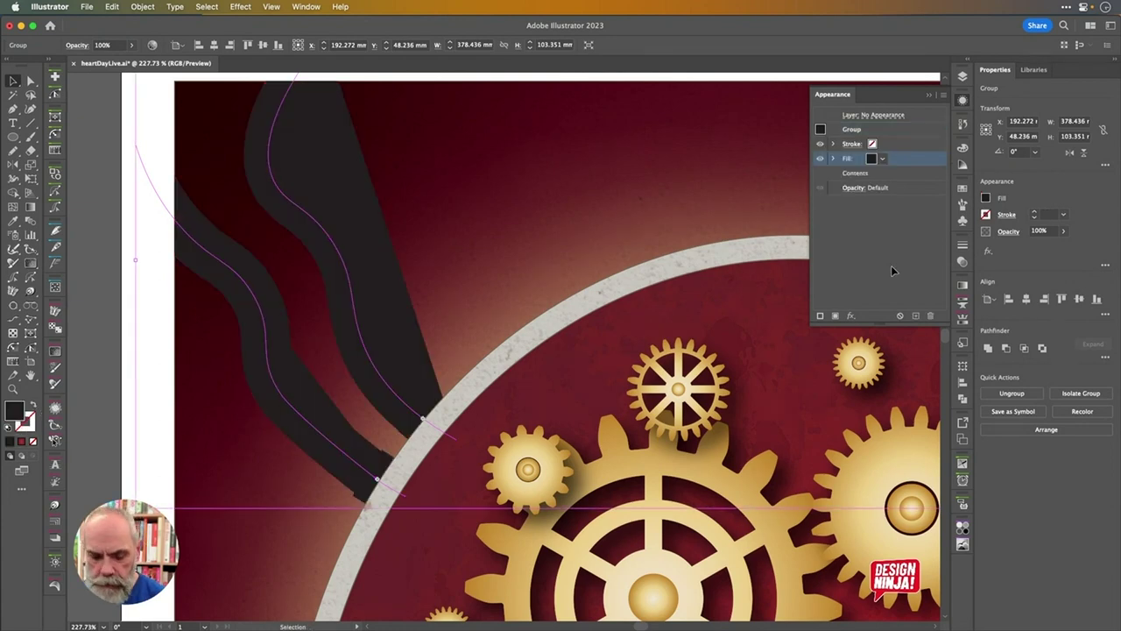
key("super+z")
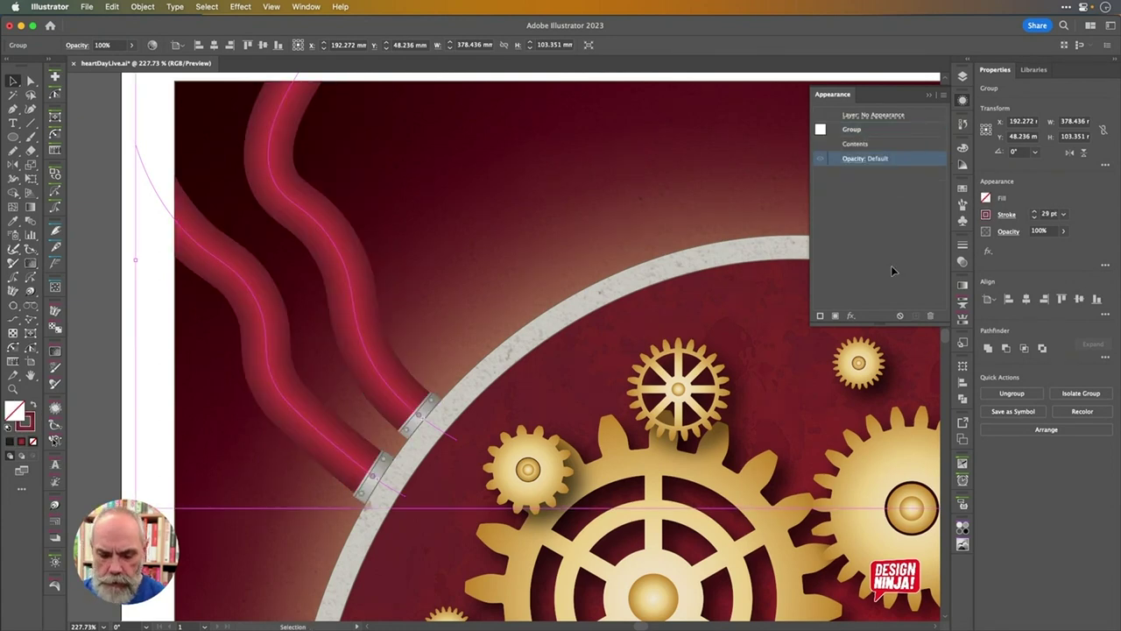
Add a new 1 pt black stroke to the pipe group as a whole
key("a")
key("alt")
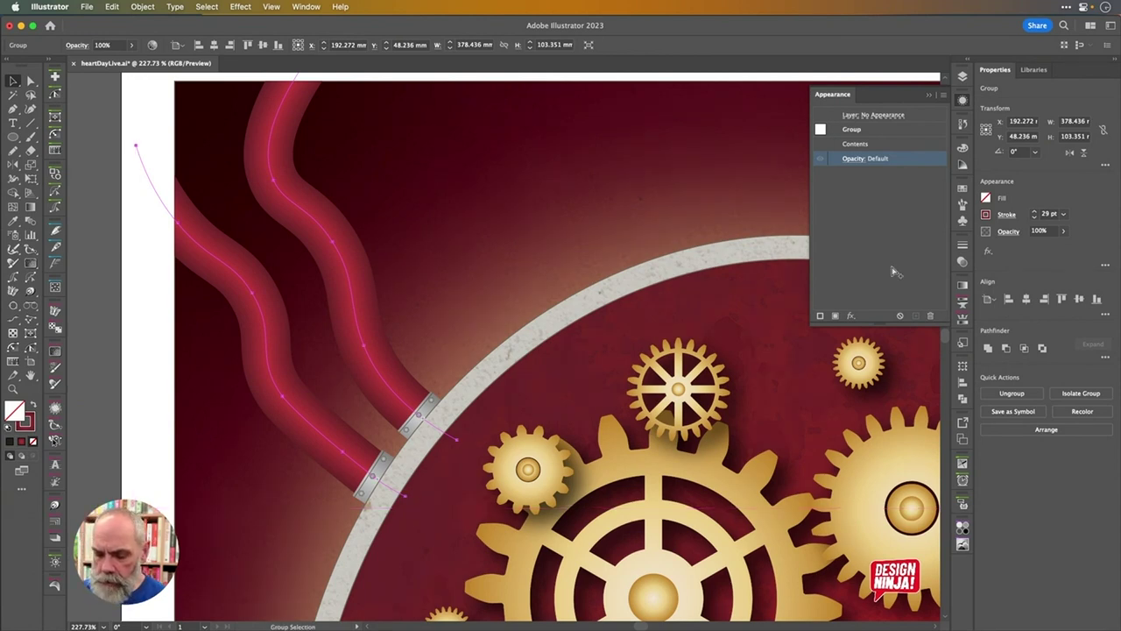
key("v")
key("super+slash")
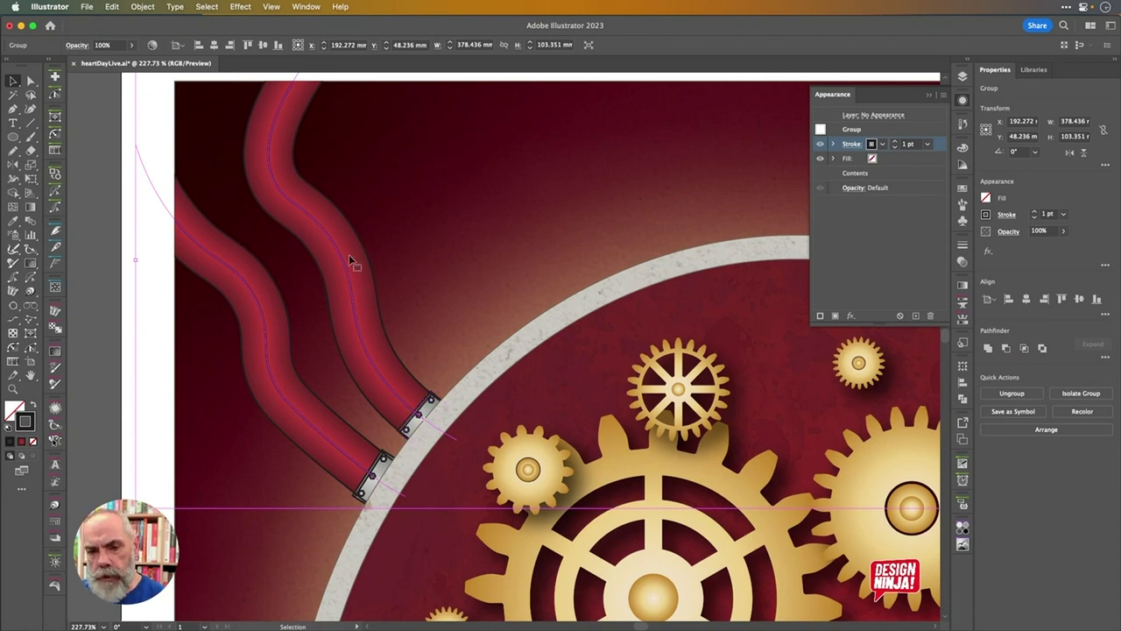
Apply the Outline Object path effect to the pipe group's new stroke, and reselect the group
left_click(851, 316)
mouse_move(863, 285)
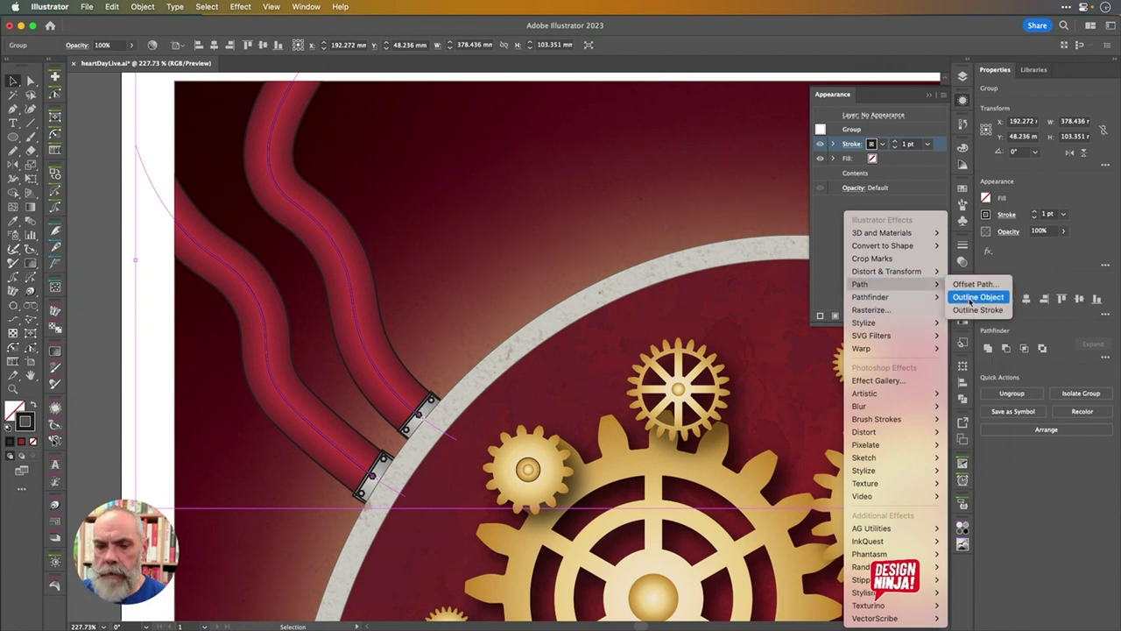
left_click(979, 297)
left_click(102, 316)
left_click(263, 324)
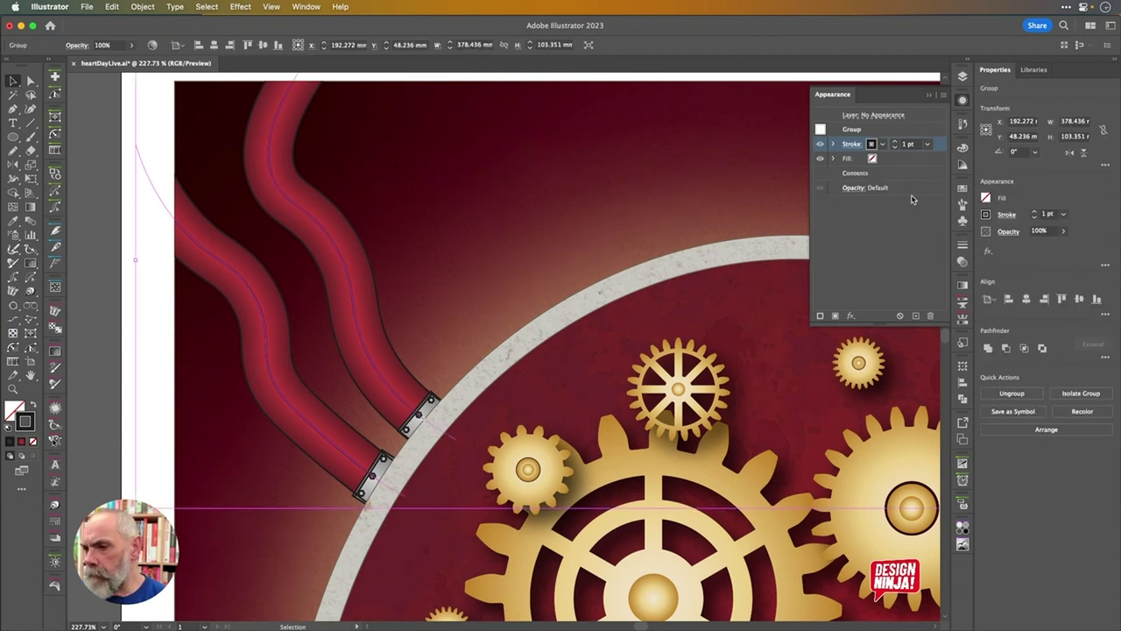
Move the Outline Object effect out of the stroke to above it, so it applies to the whole group
left_click(833, 144)
left_click_drag(906, 163, 898, 137)
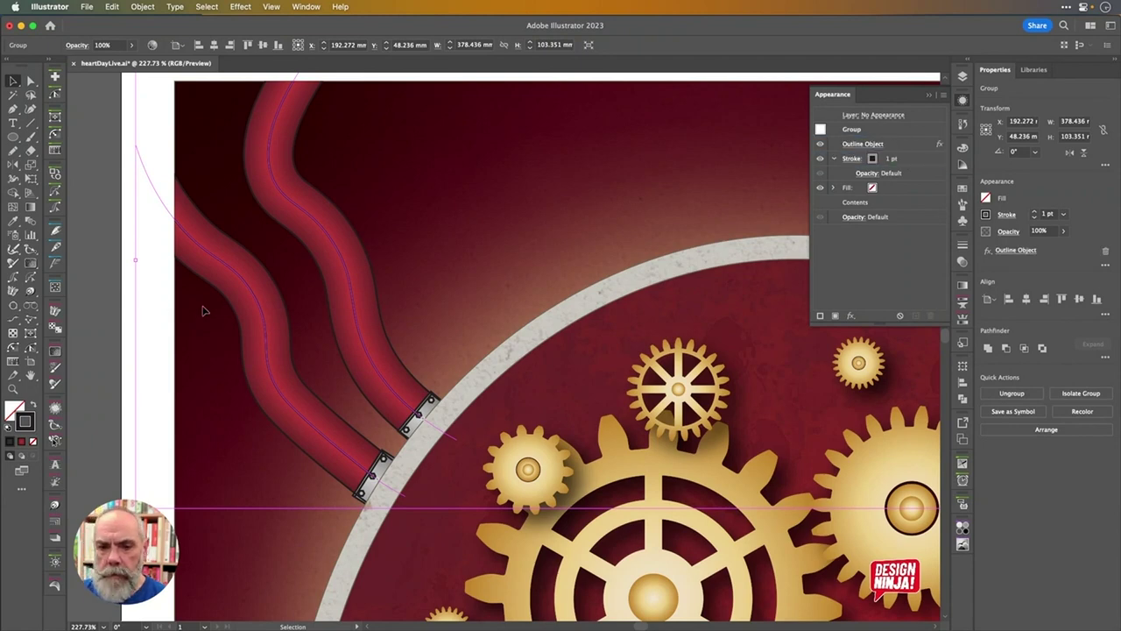
left_click(128, 307)
left_click(258, 292)
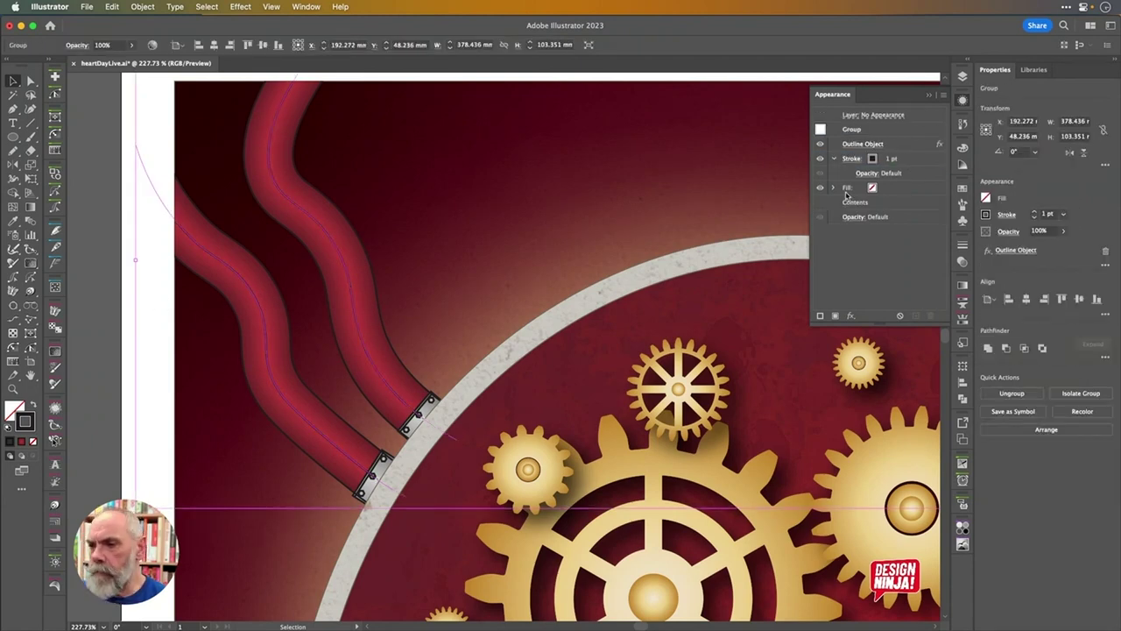
Try placing the Outline Object effect below the group's contents, and return it above the stroke
left_click_drag(909, 146, 902, 217)
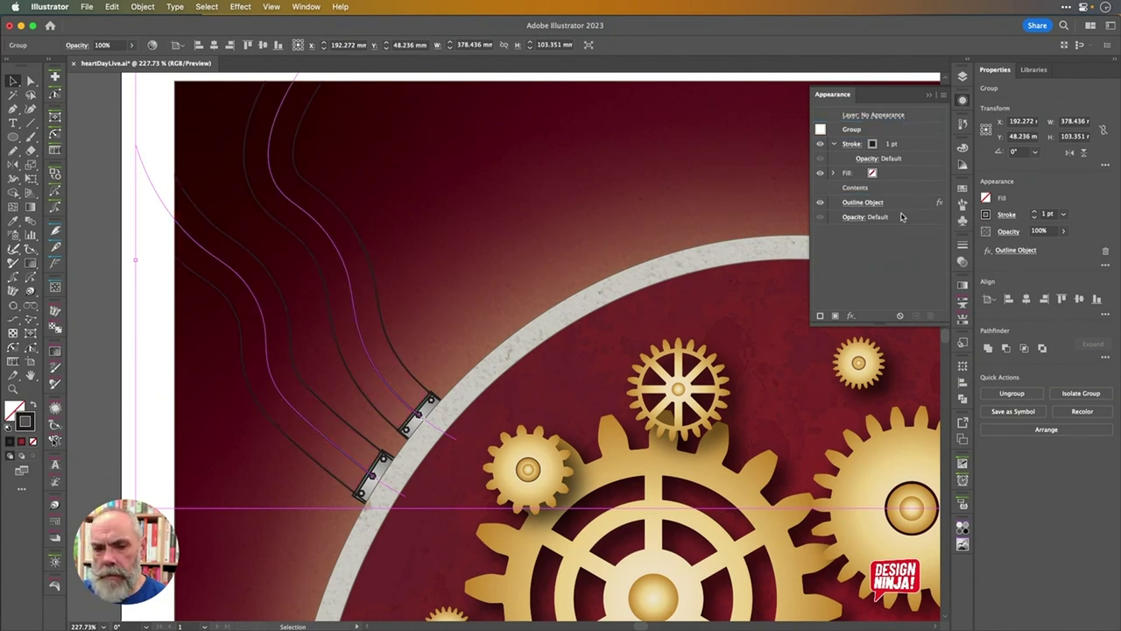
left_click(902, 204)
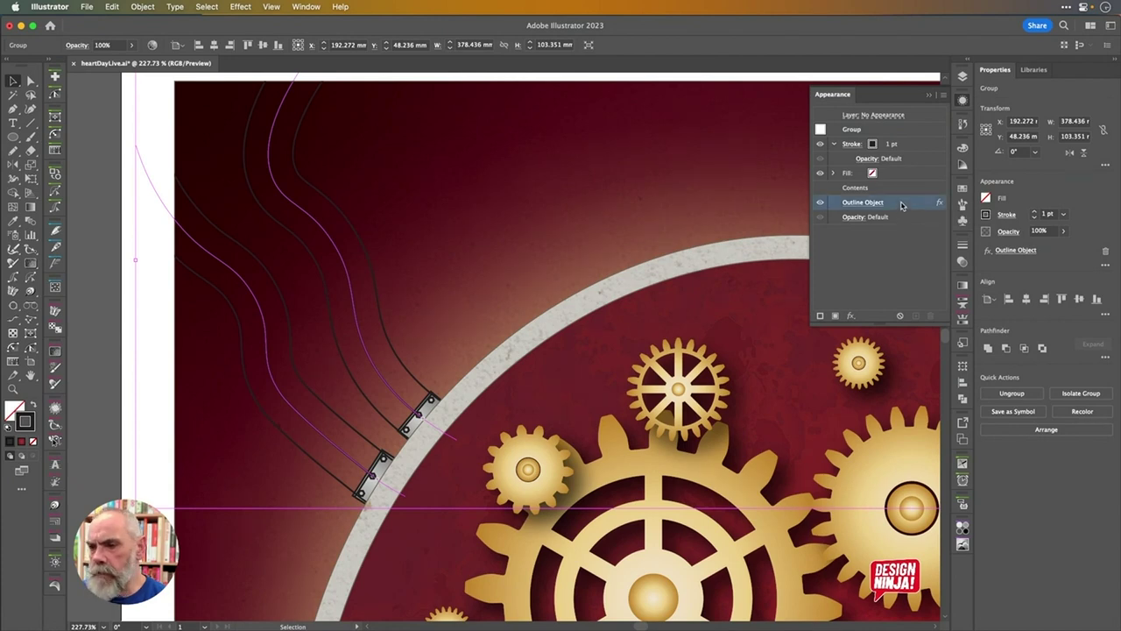
mouse_move(903, 171)
left_mouse_down()
mouse_move(907, 182)
mouse_move(897, 154)
left_mouse_up()
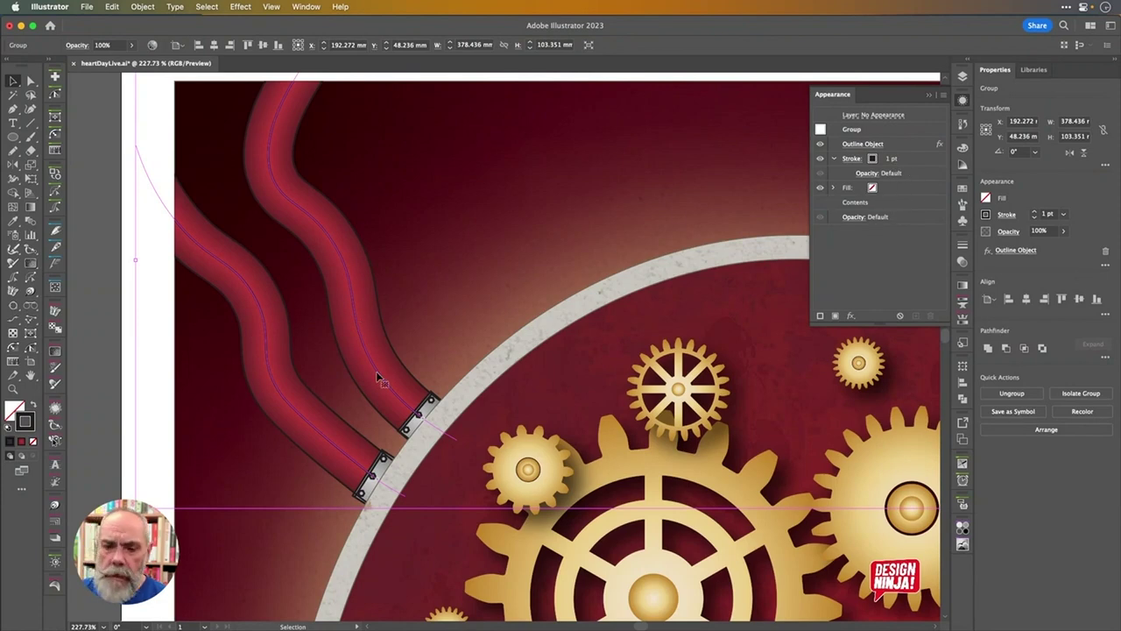
Apply the Merge Pathfinder effect to the pipe group's 1 pt stroke
left_click(921, 160)
left_click(850, 316)
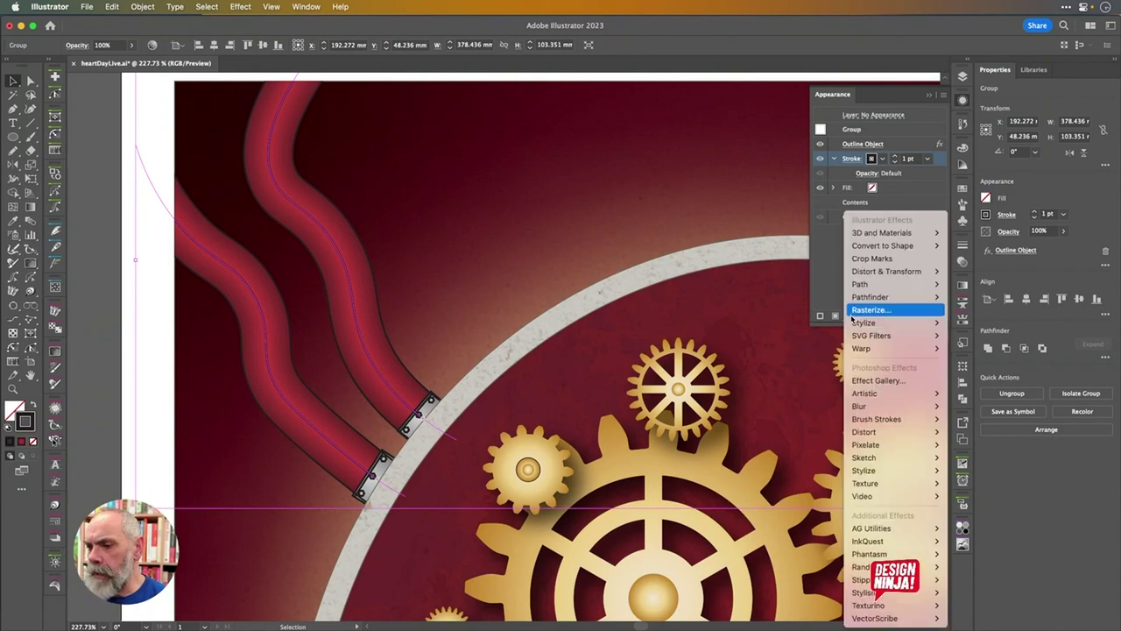
mouse_move(881, 298)
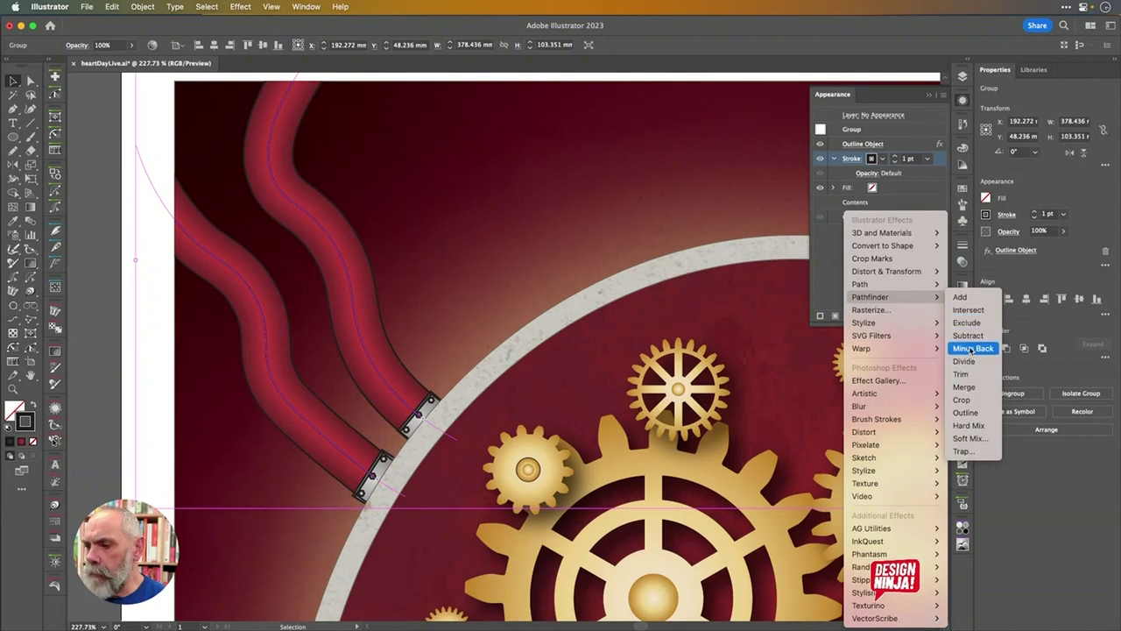
left_click(966, 387)
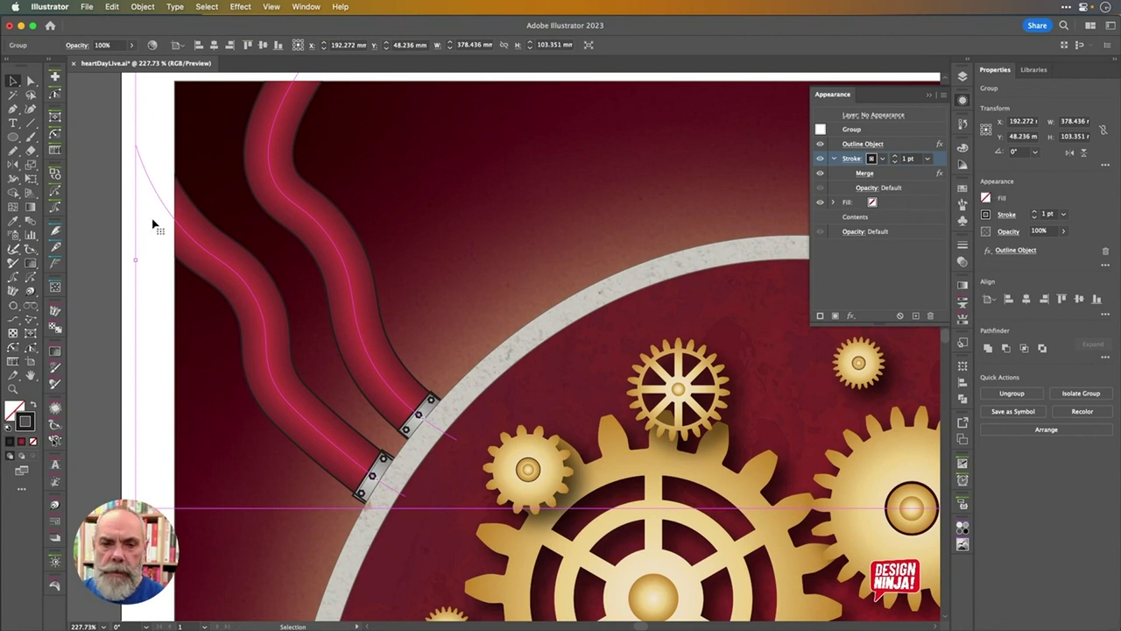
Try a warm dark grey swatch as the outline stroke colour of the pipe group
left_click(450, 281)
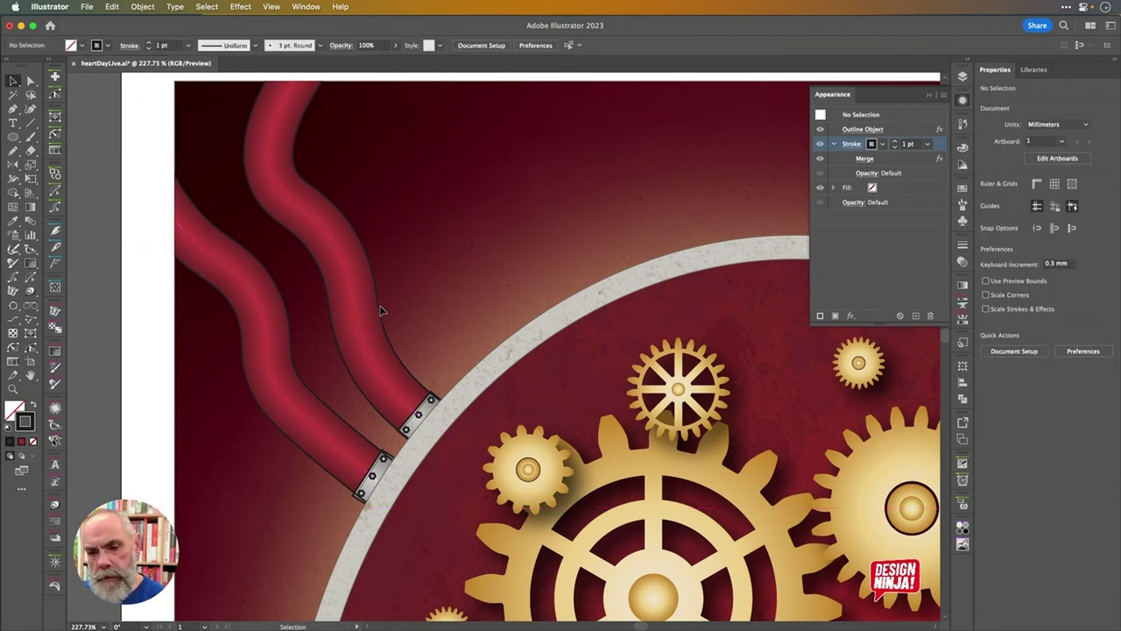
left_click(364, 286)
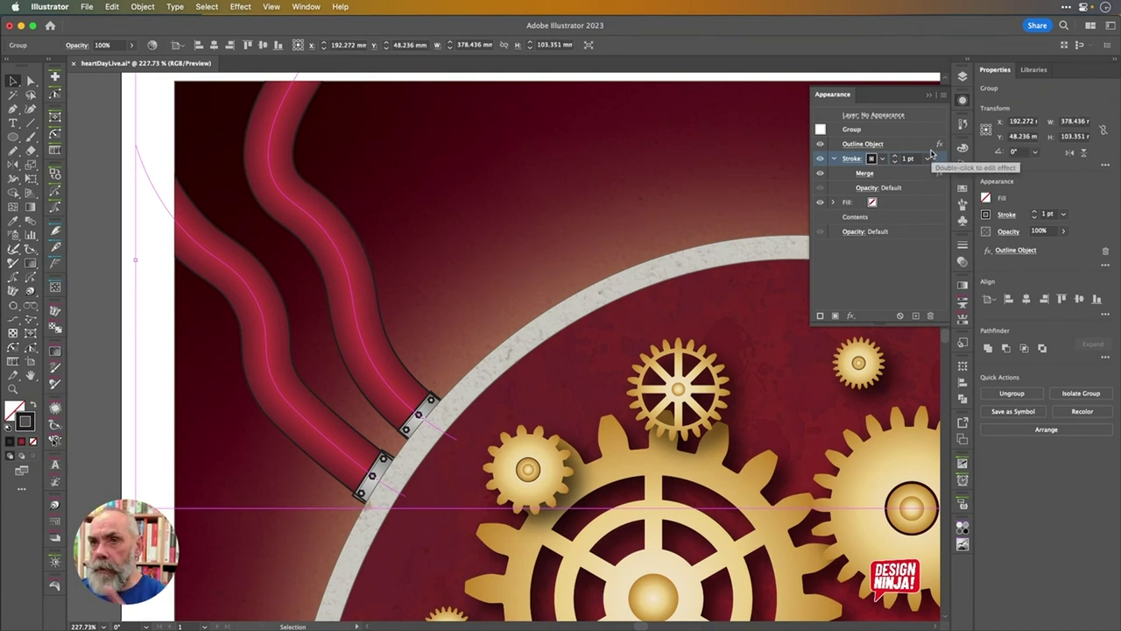
left_click(871, 159)
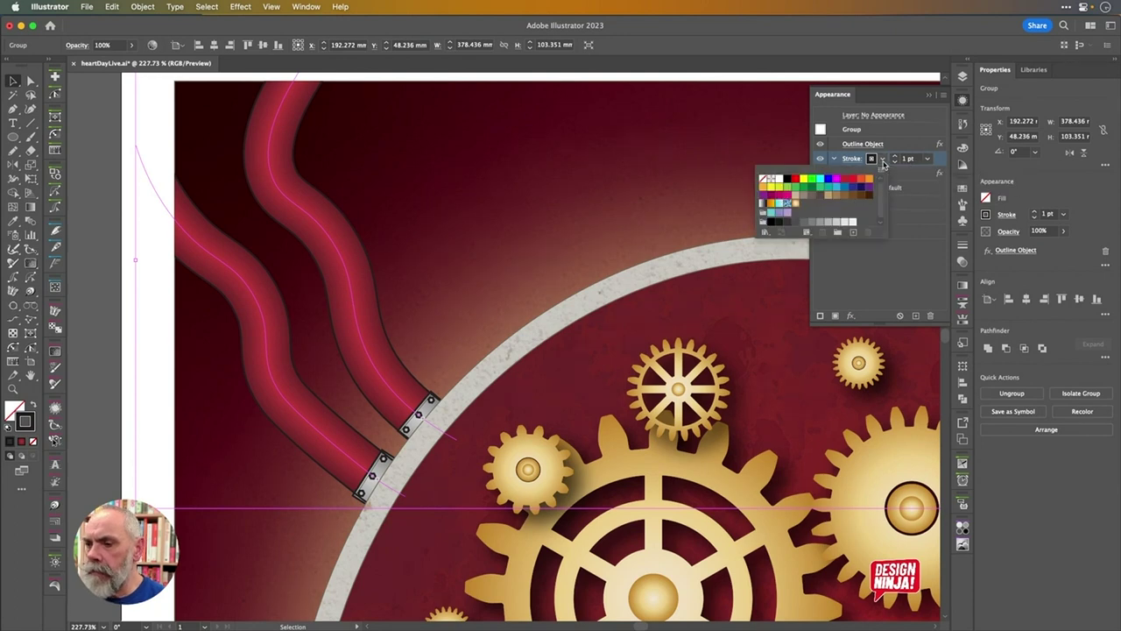
left_click(820, 223)
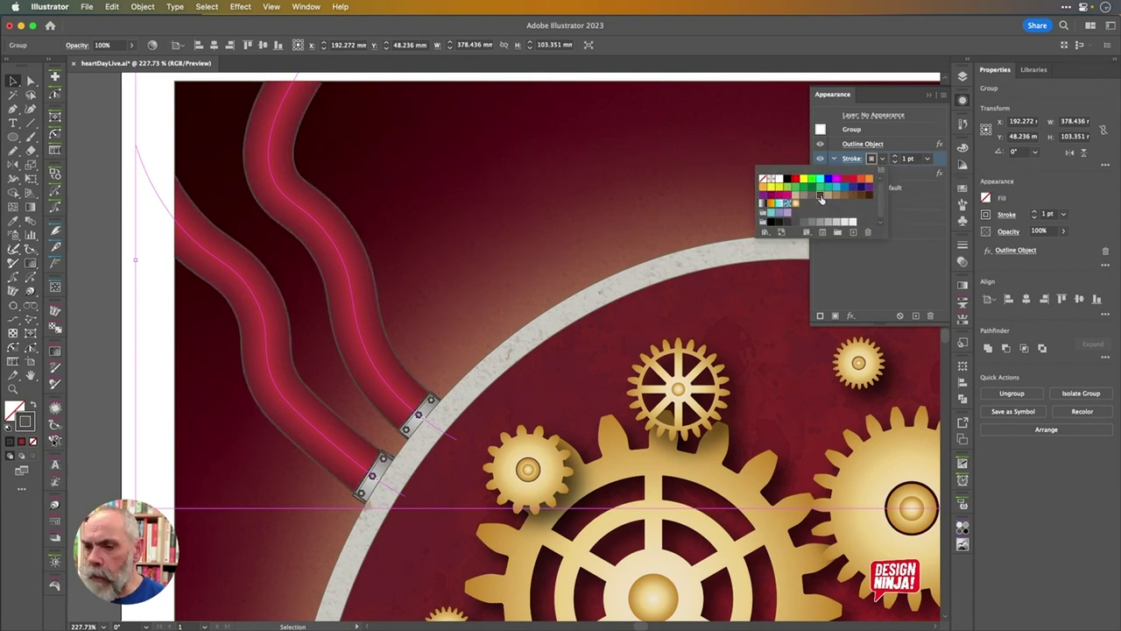
left_click(922, 140)
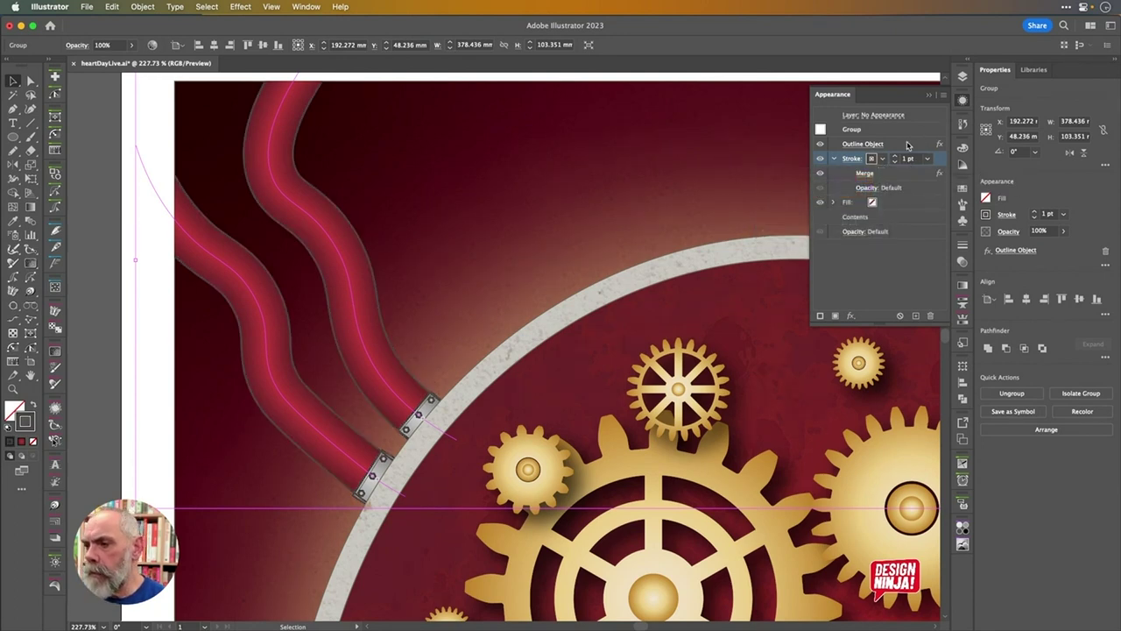
left_click(883, 162)
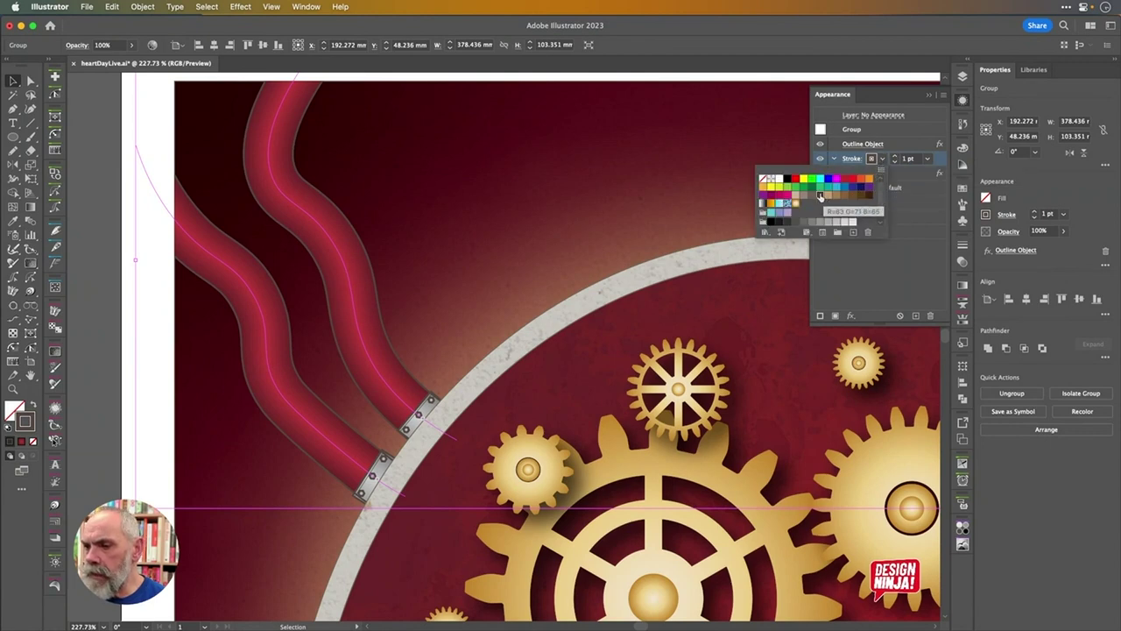
left_click(921, 139)
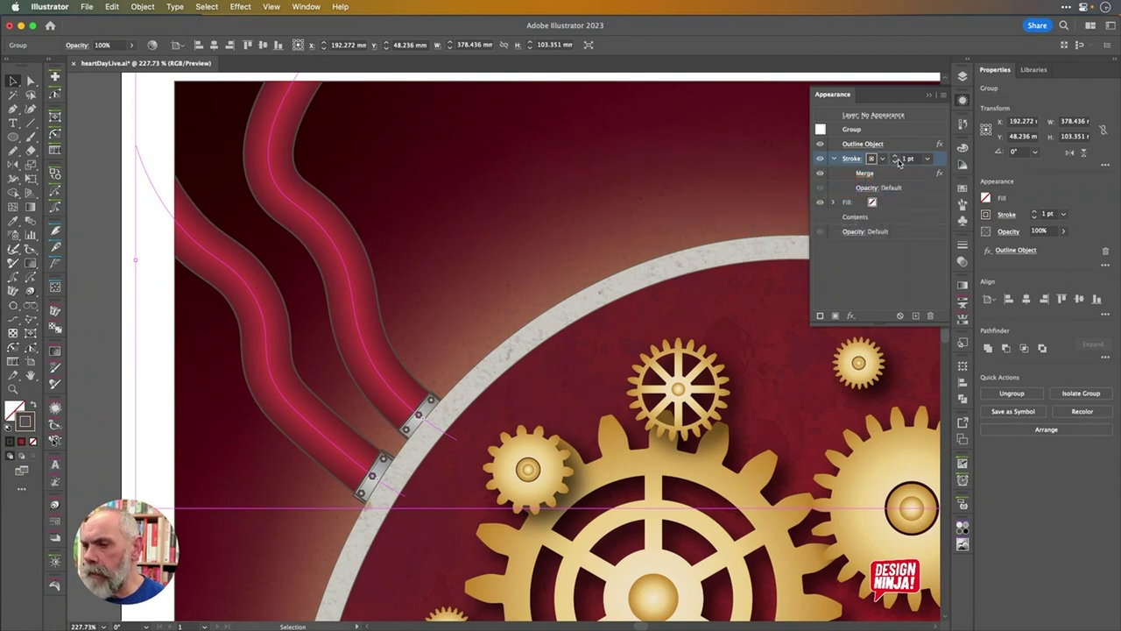
Set the pipe group's outline stroke weight to 0.75 pt, and deselect the group
left_click(894, 162)
left_click(895, 162)
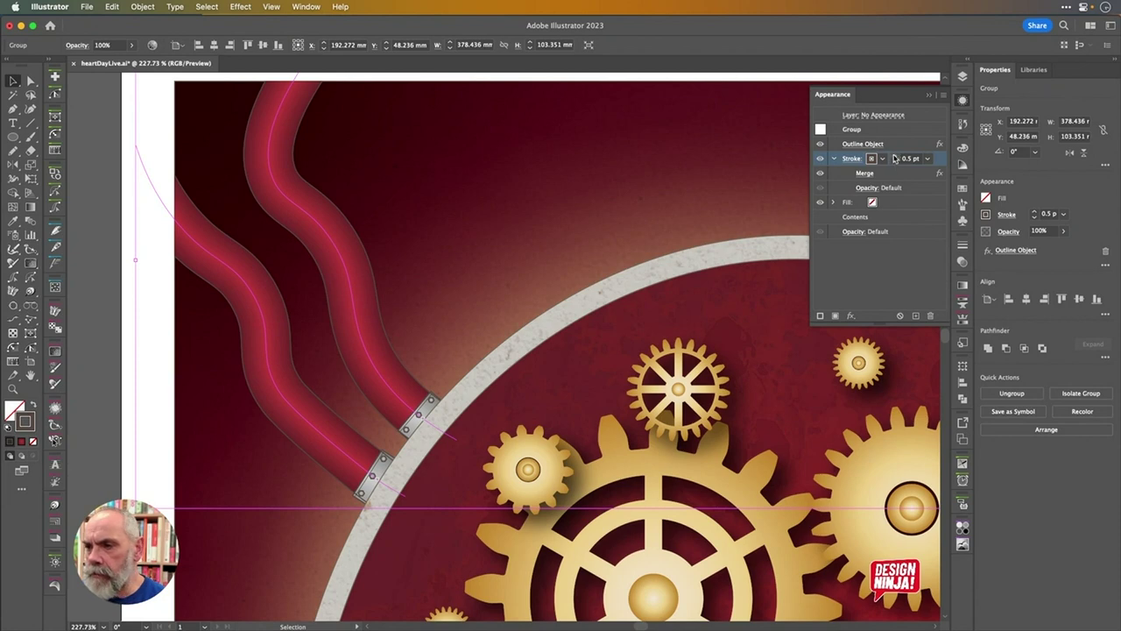
left_click(894, 155)
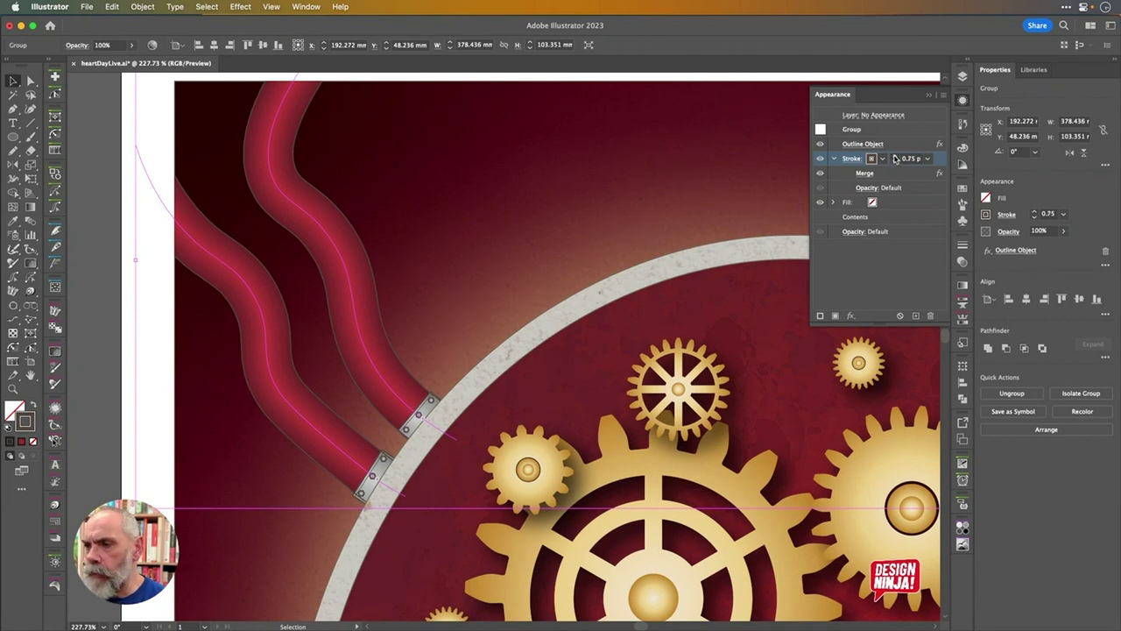
left_click(78, 283)
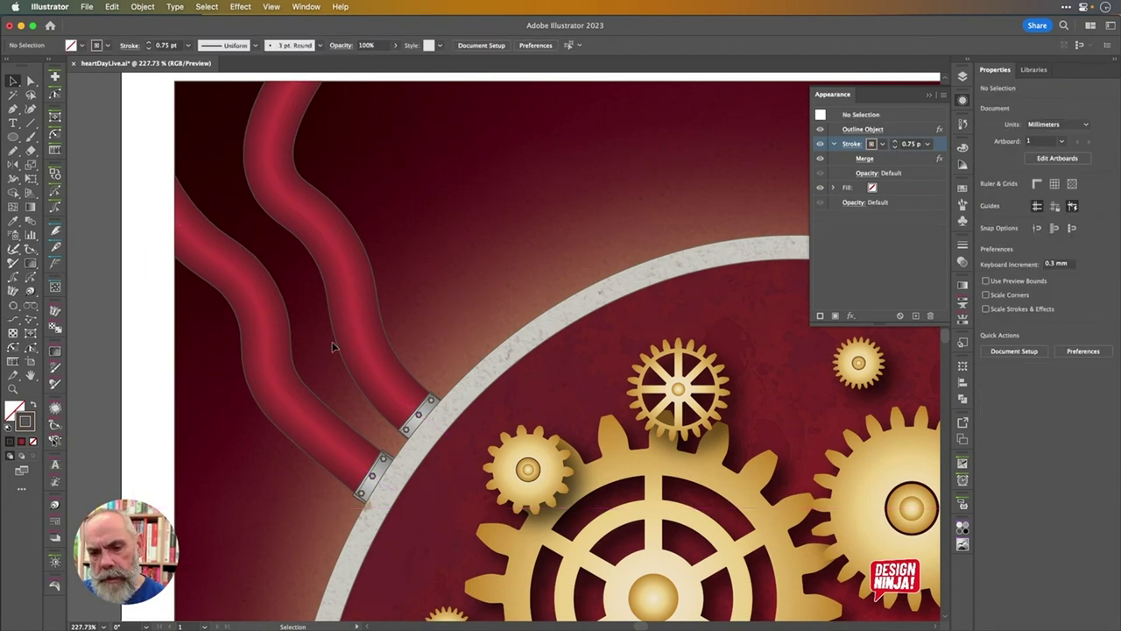
Recolour the pipe group's outline stroke with the dark brown swatch R=66 G=33 B=11, and deselect the group
left_click(384, 378)
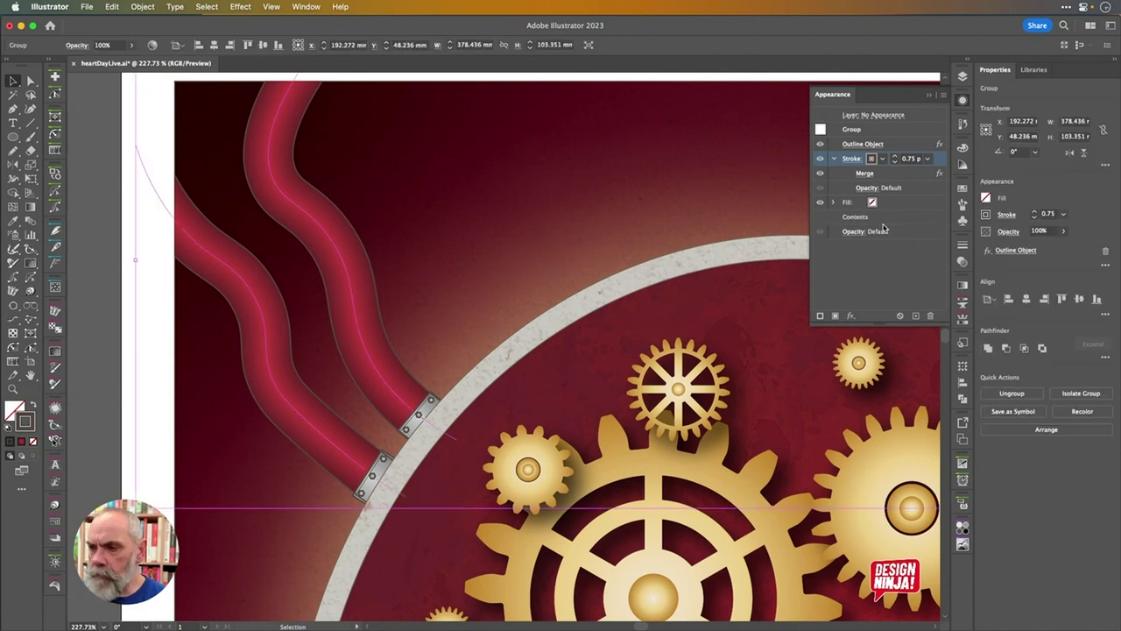
left_click(882, 159)
left_click(870, 197)
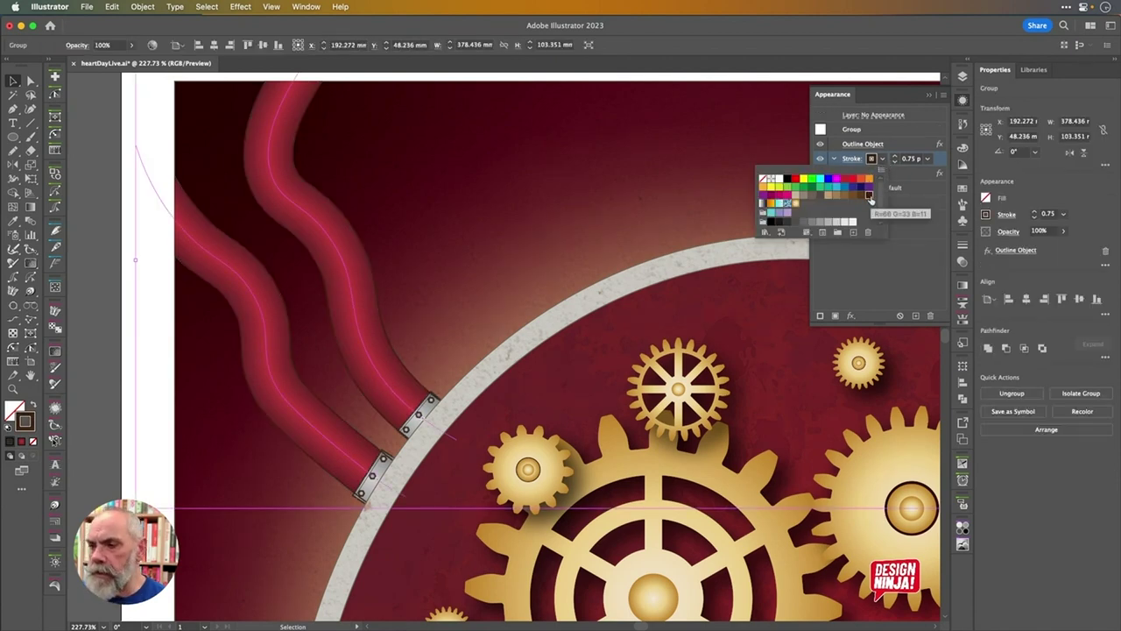
left_click(896, 164)
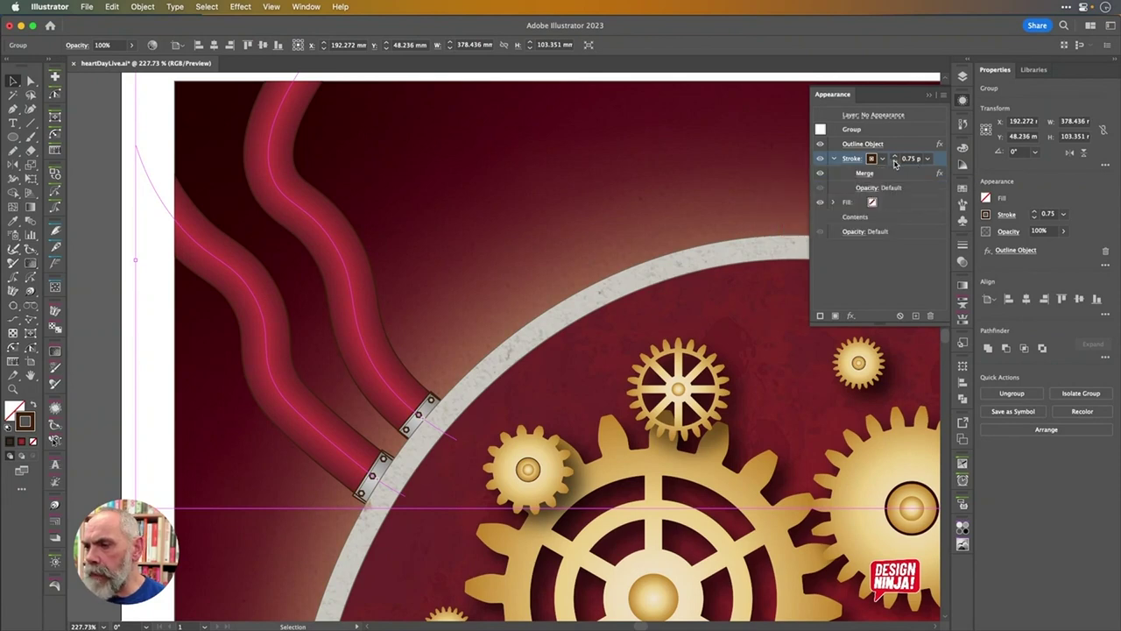
left_click(98, 311)
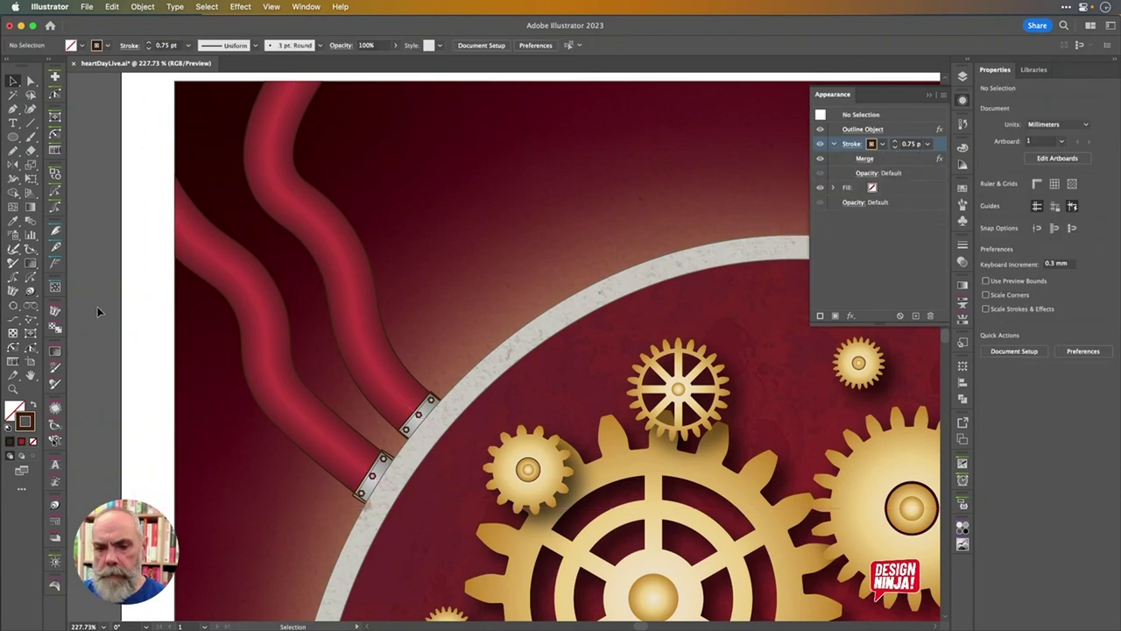
left_click(963, 101)
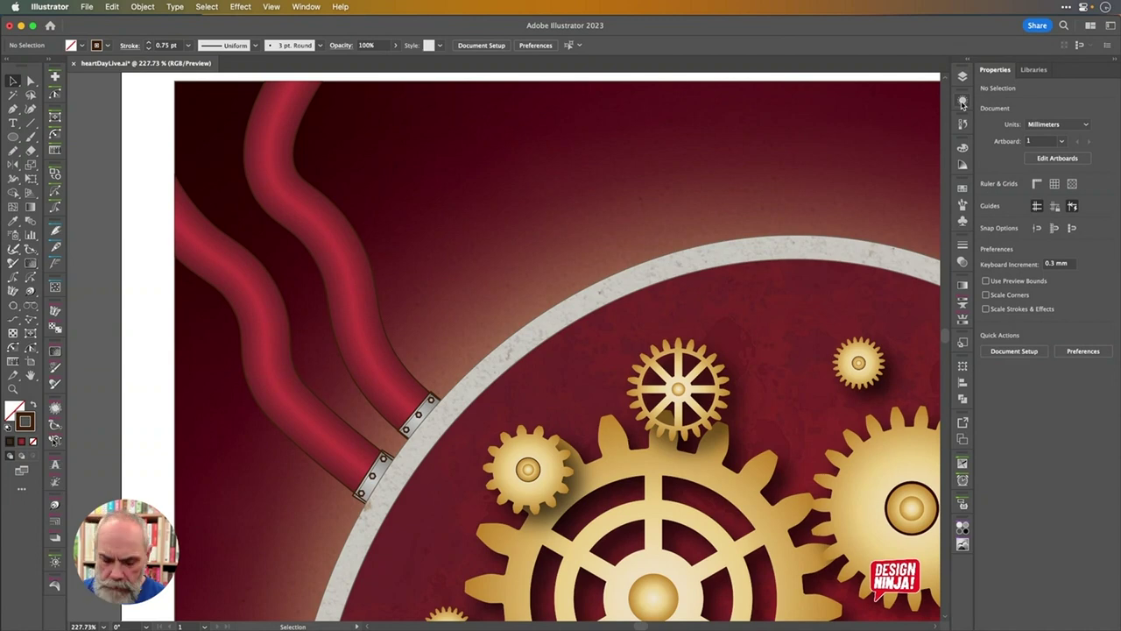
Unlock the Heart layer and give the heart's grey border path the same dark brown stroke as the pipes
key("super+0")
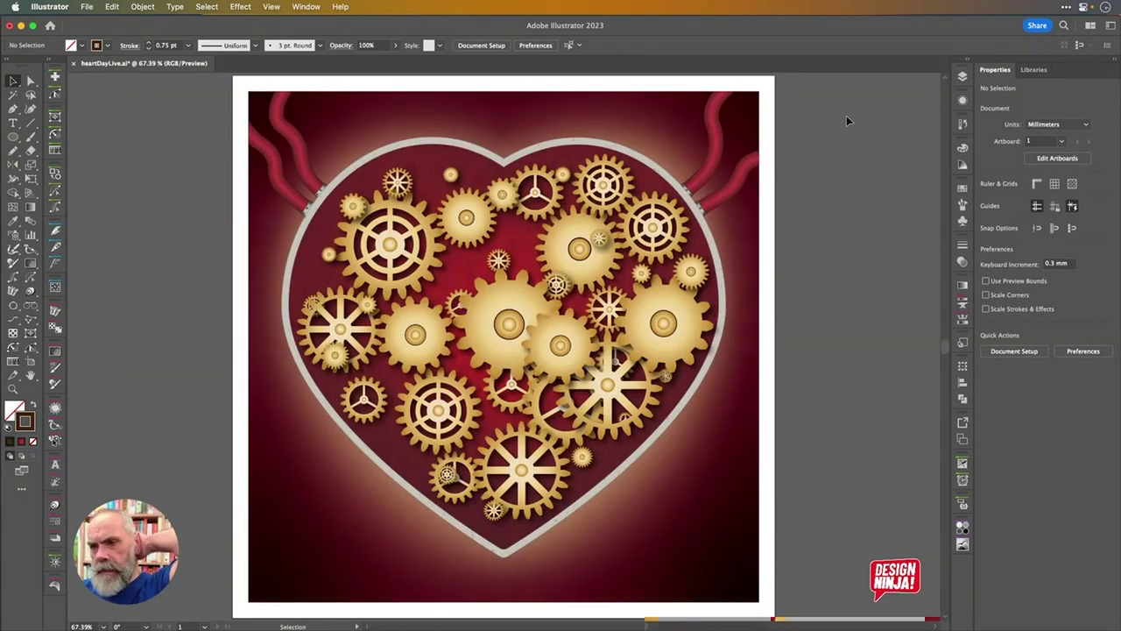
left_click(963, 77)
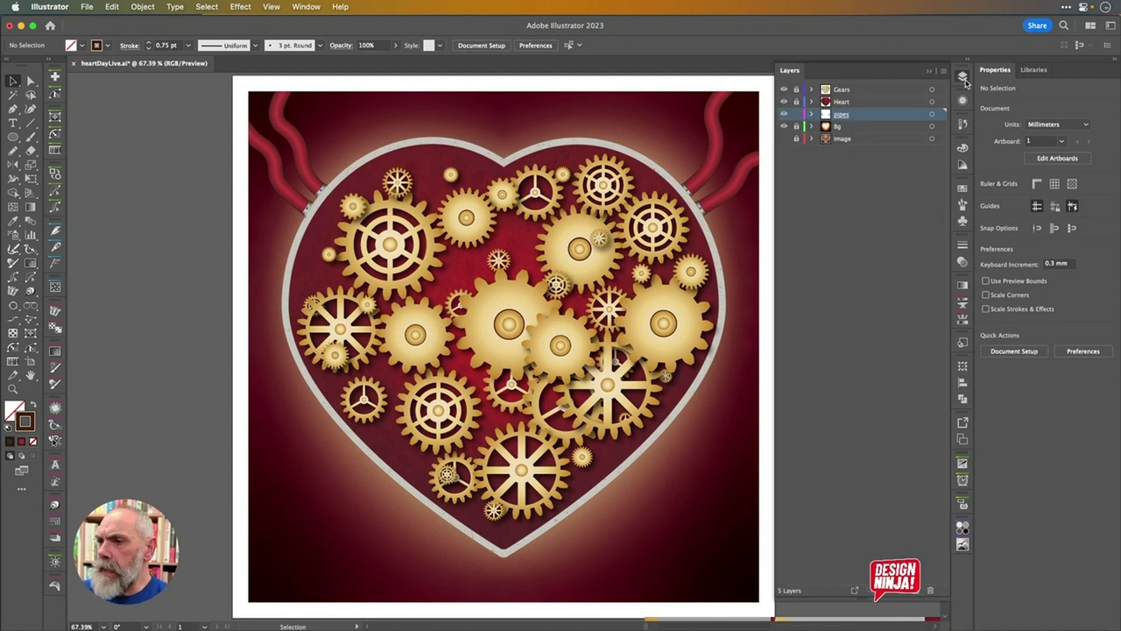
left_click(814, 101)
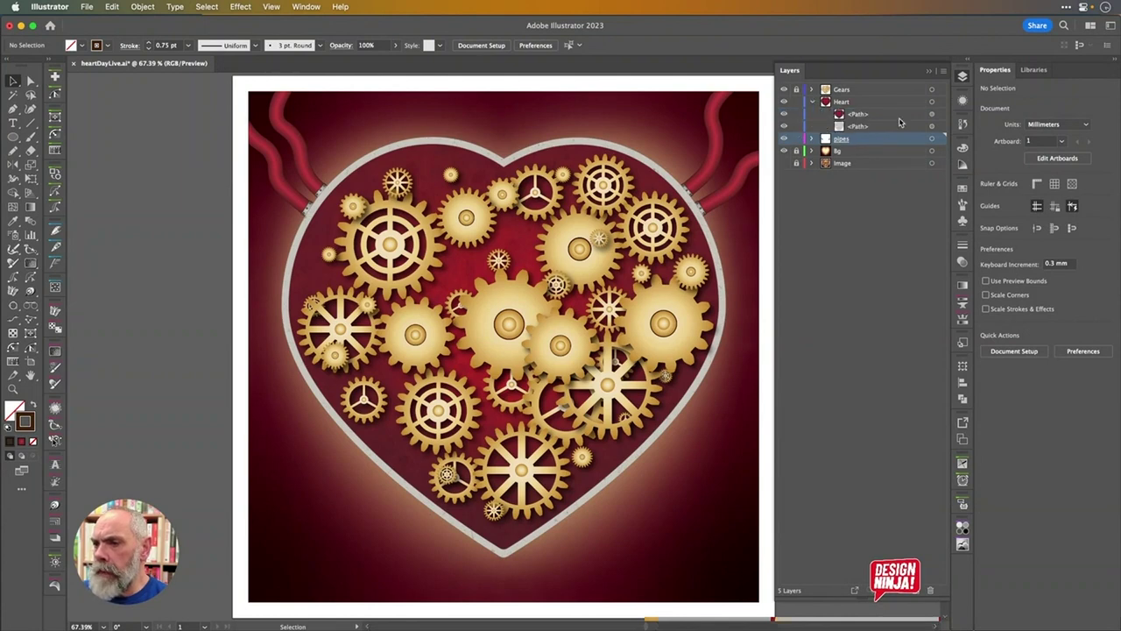
left_click(940, 128)
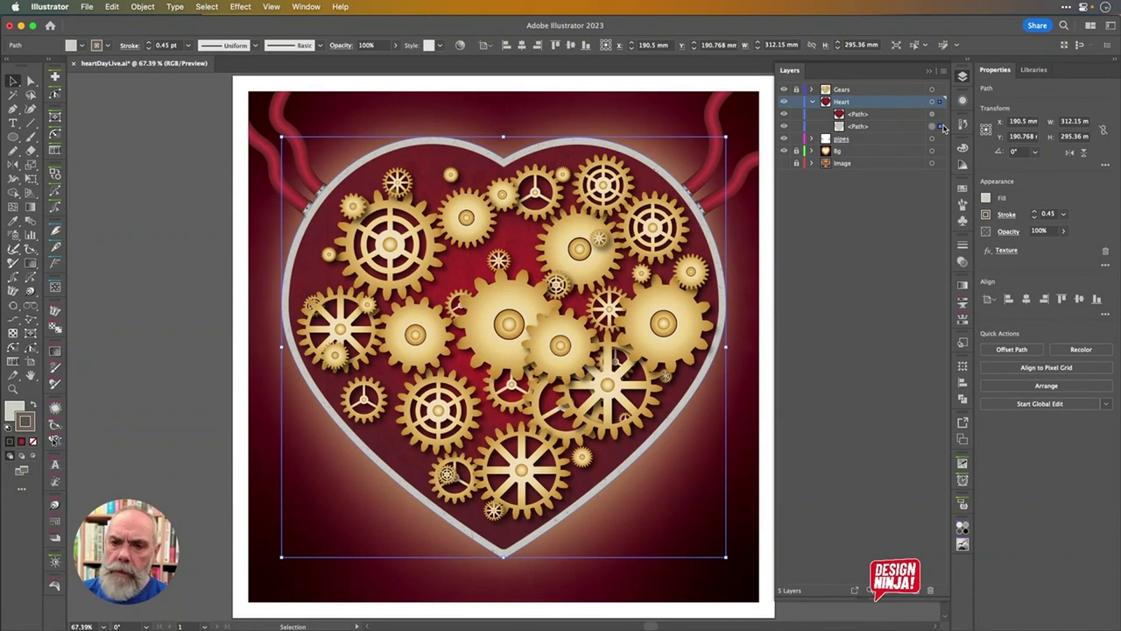
left_click(989, 218)
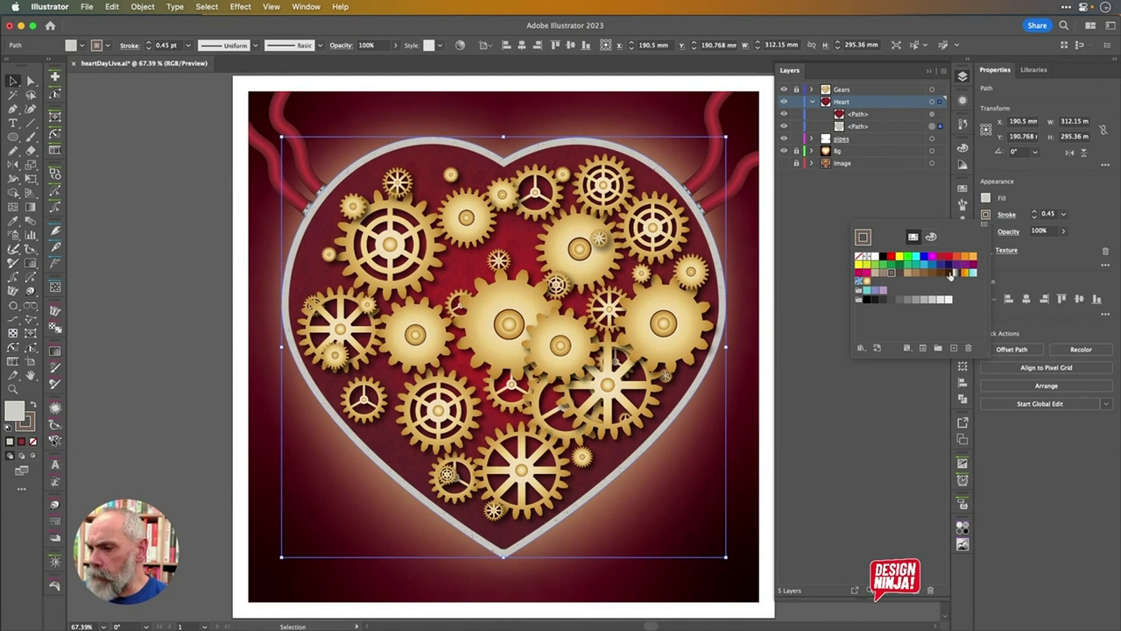
left_click(952, 273)
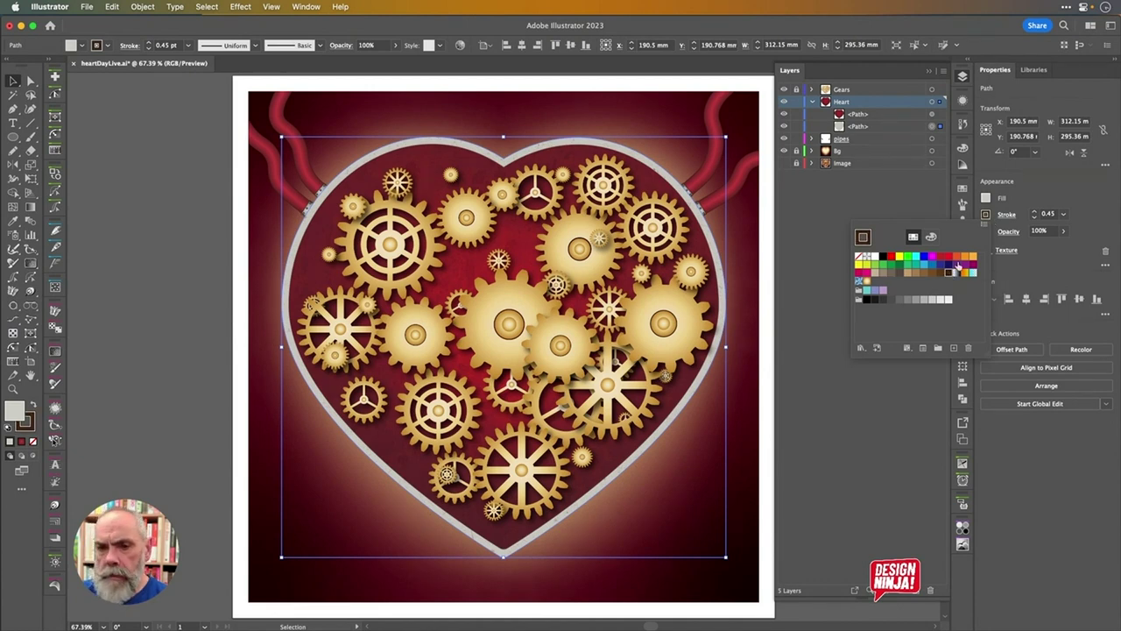
left_click(1070, 204)
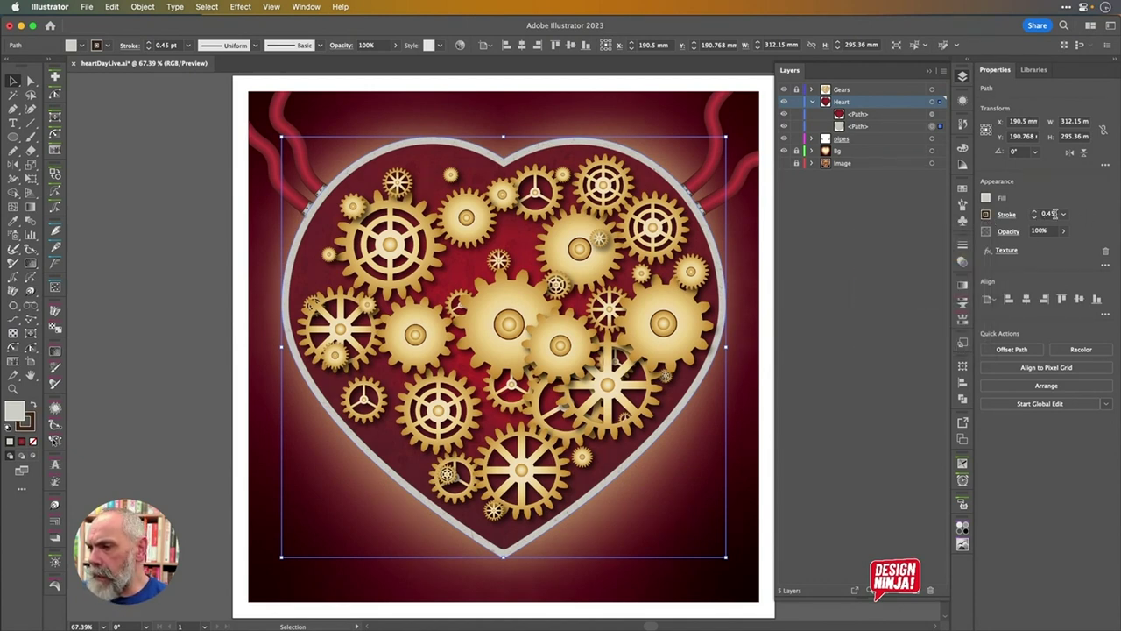
Set the stroke weight of the heart's grey border path to 0.75 pt, and deselect it
left_click(1064, 215)
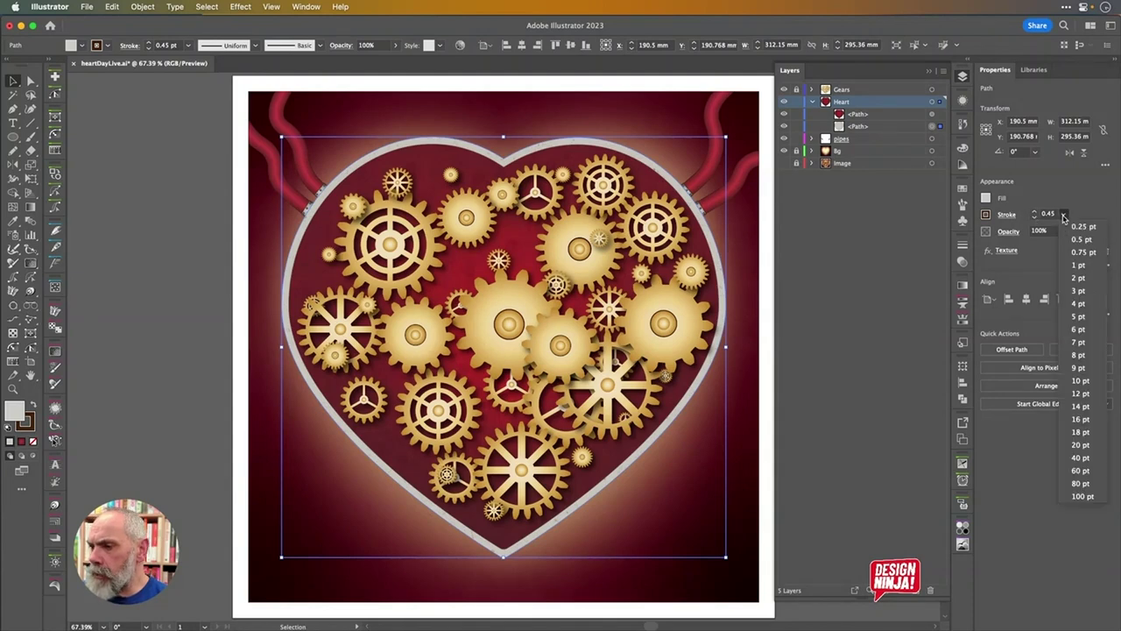
left_click(1077, 239)
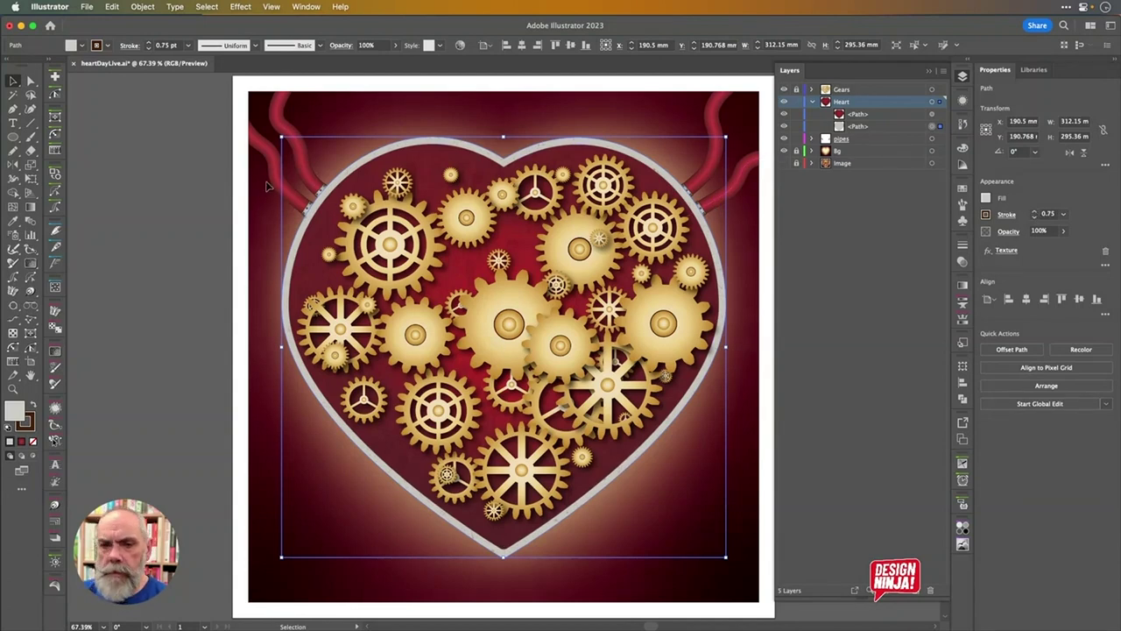
left_click(238, 189)
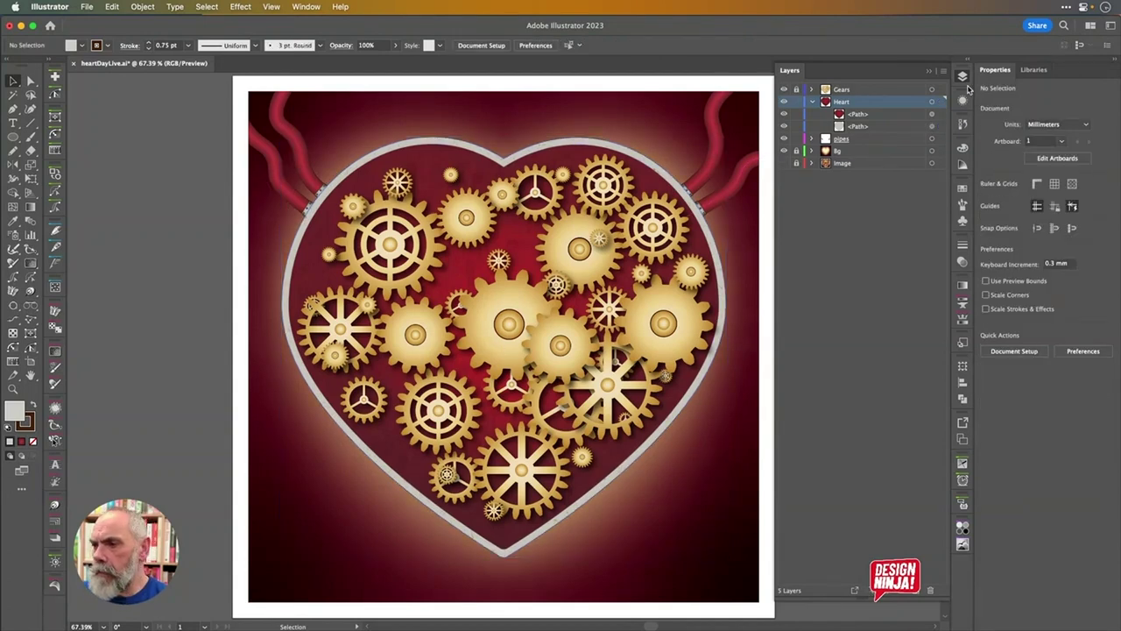
Lock the Heart and pipes layers, and show the artwork in full-screen presentation mode
left_click(963, 77)
left_click(964, 77)
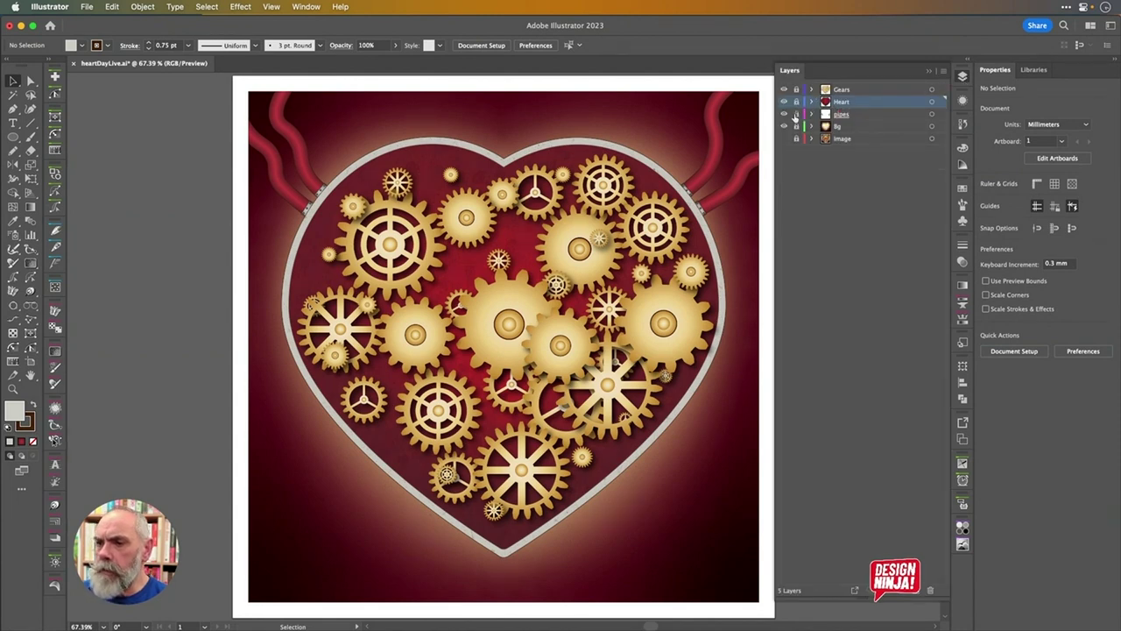
left_click(963, 77)
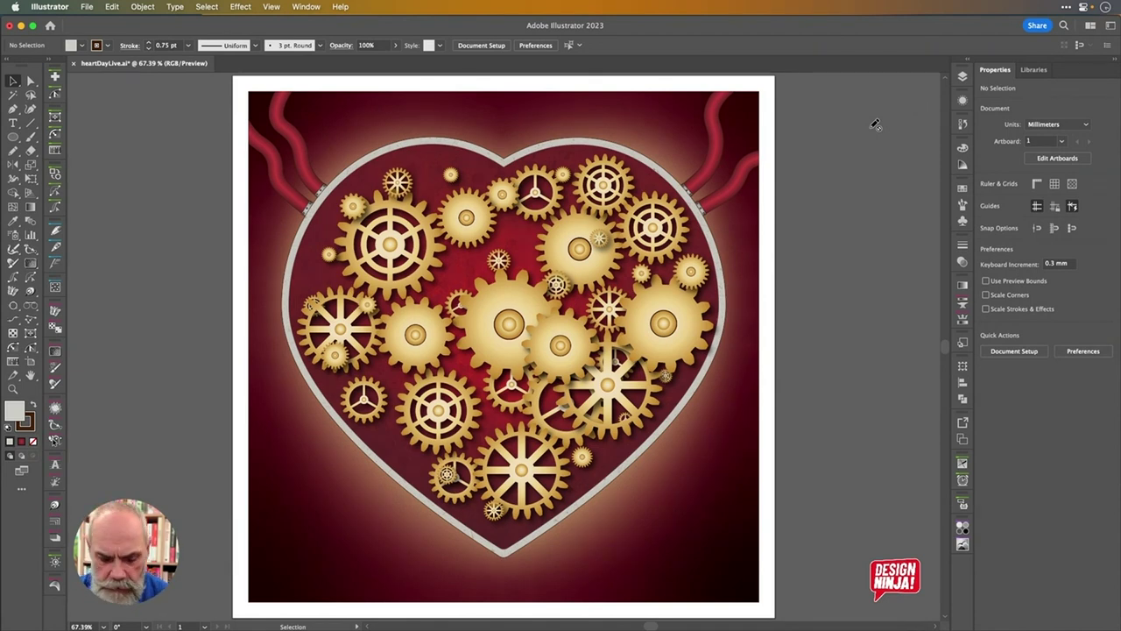
key("shift+f")
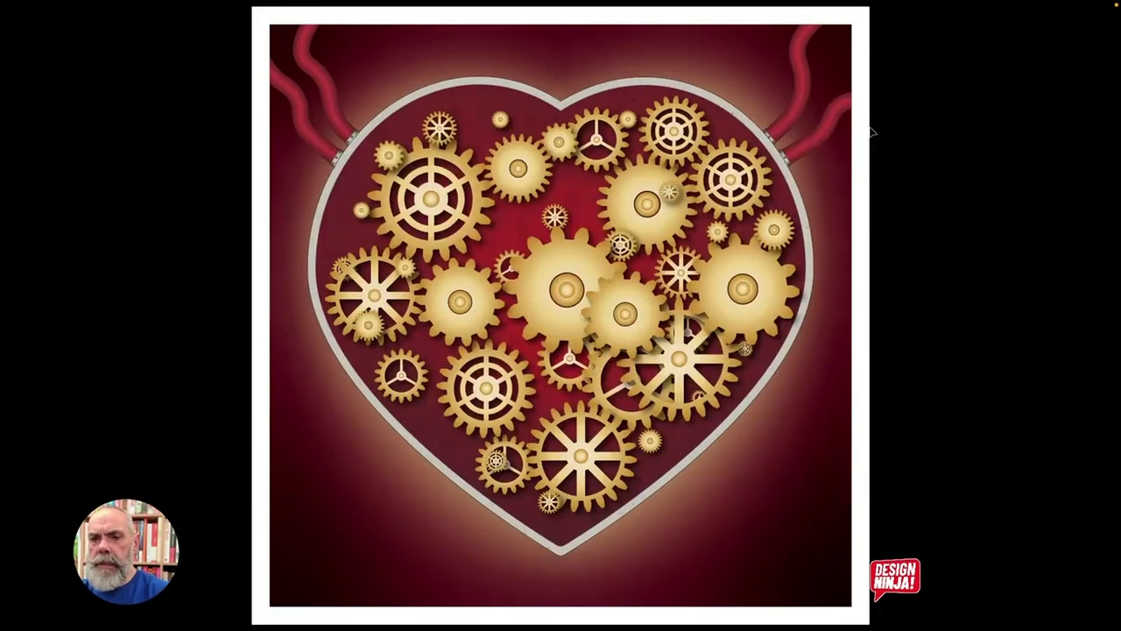